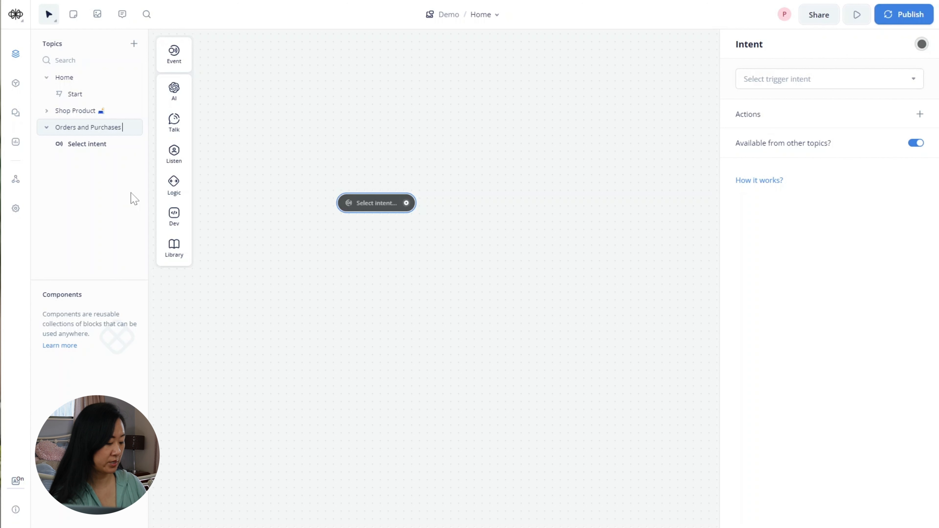
- Append a handbag emoji to the 'Orders and Purchases' topic name, then recenter the trigger on the canvas
{"action": "key", "text": "super+period"}
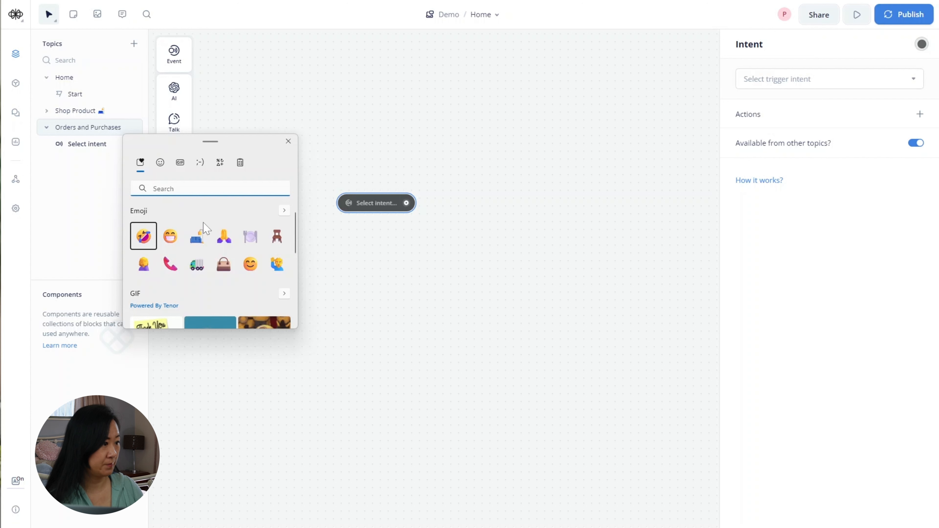
{"action": "left_click", "coordinate": [226, 267]}
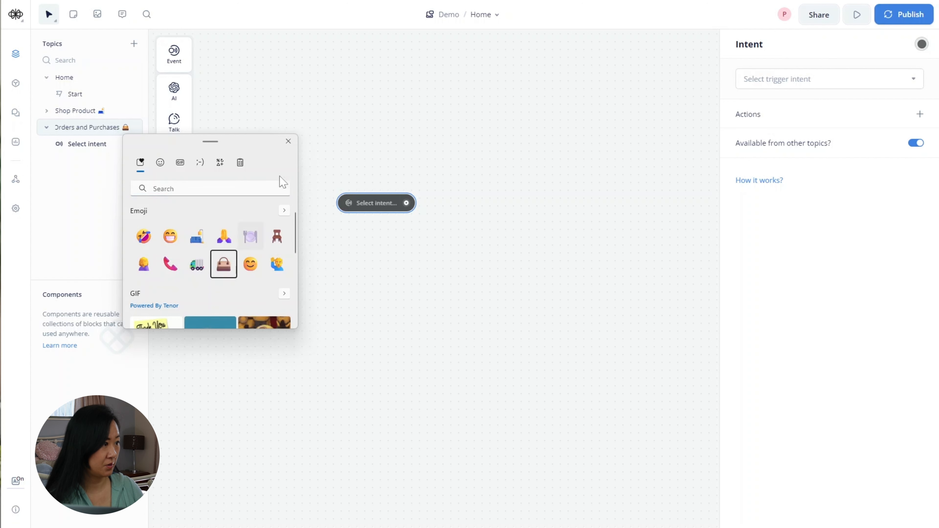
{"action": "left_click", "coordinate": [288, 141]}
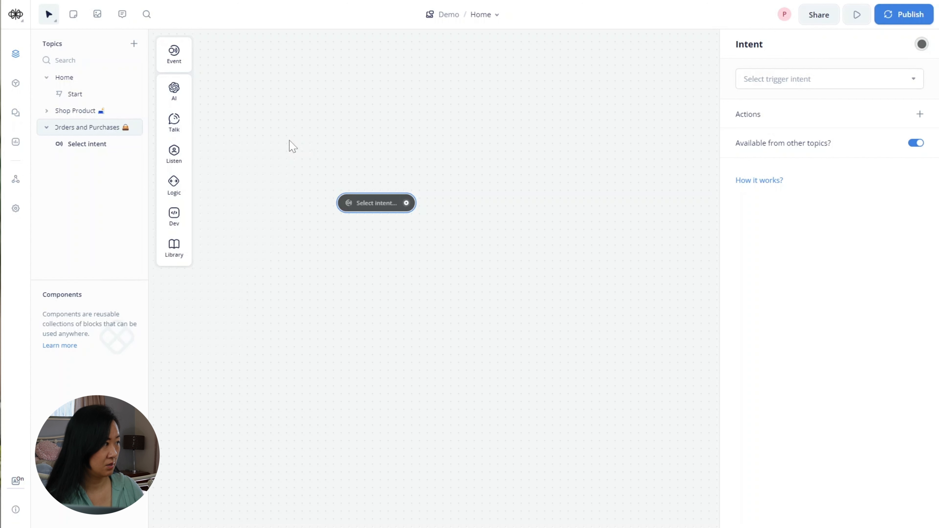
{"action": "key", "text": "Return"}
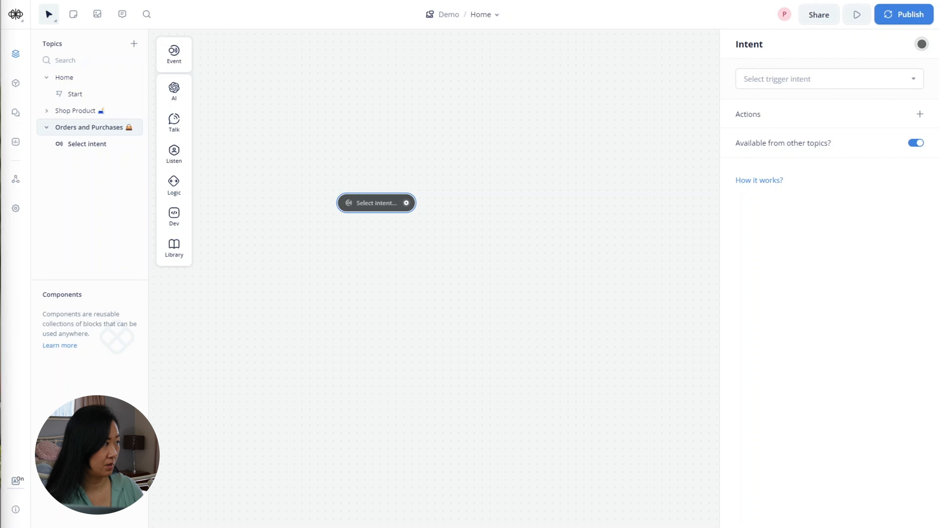
{"action": "left_click_drag", "start_coordinate": [265, 313], "coordinate": [193, 312]}
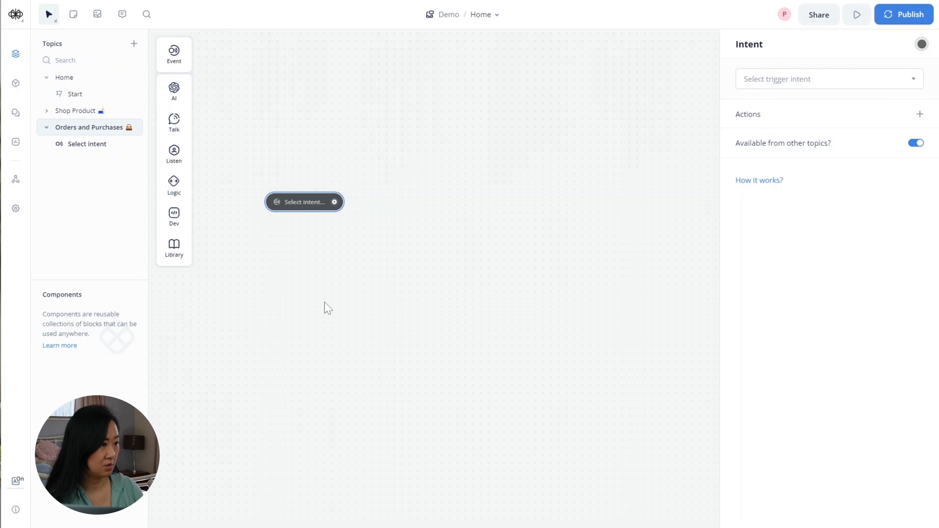
{"action": "left_click_drag", "start_coordinate": [431, 300], "coordinate": [404, 307]}
{"action": "scroll", "coordinate": [407, 310], "scroll_direction": "up", "scroll_amount": 1}
{"action": "left_click_drag", "start_coordinate": [325, 285], "coordinate": [334, 295]}
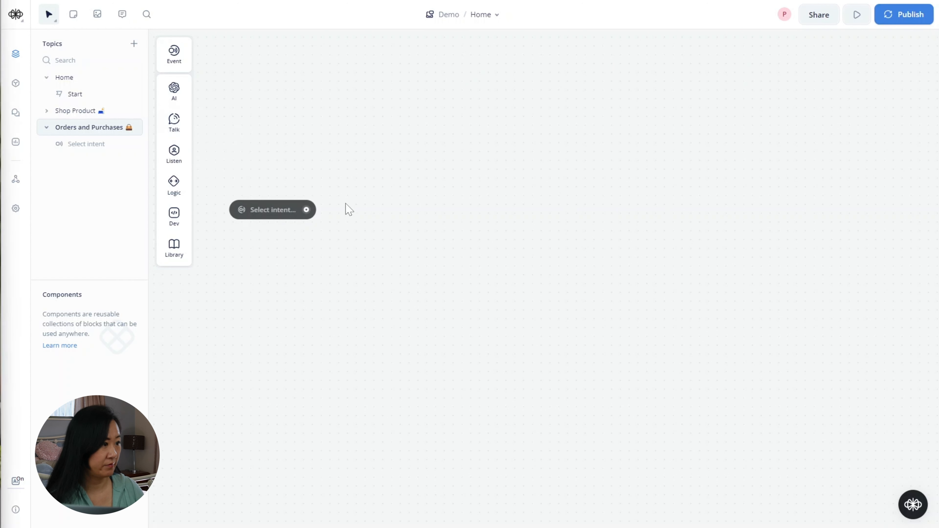
- Connect the trigger to a text block replying 'It looks like you need help with an order', plus a second text step
{"action": "left_click_drag", "start_coordinate": [307, 210], "coordinate": [346, 151]}
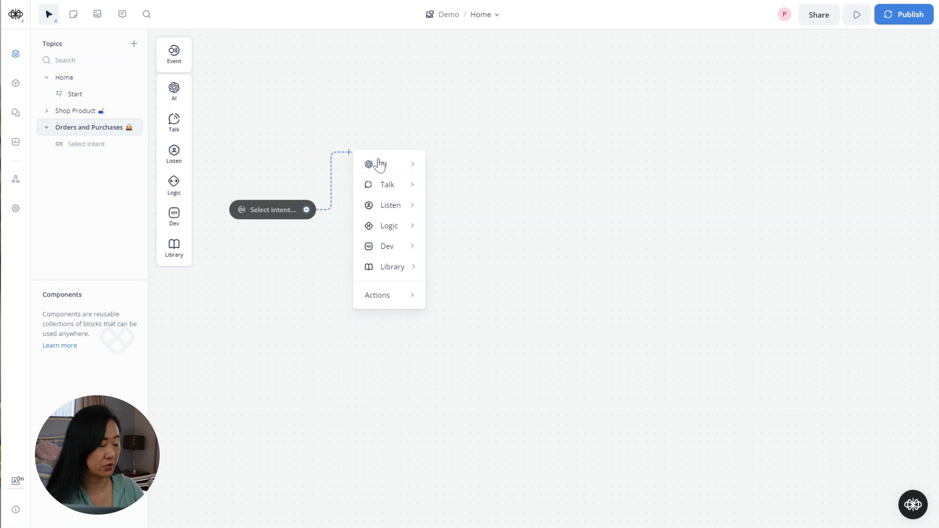
{"action": "mouse_move", "coordinate": [385, 181]}
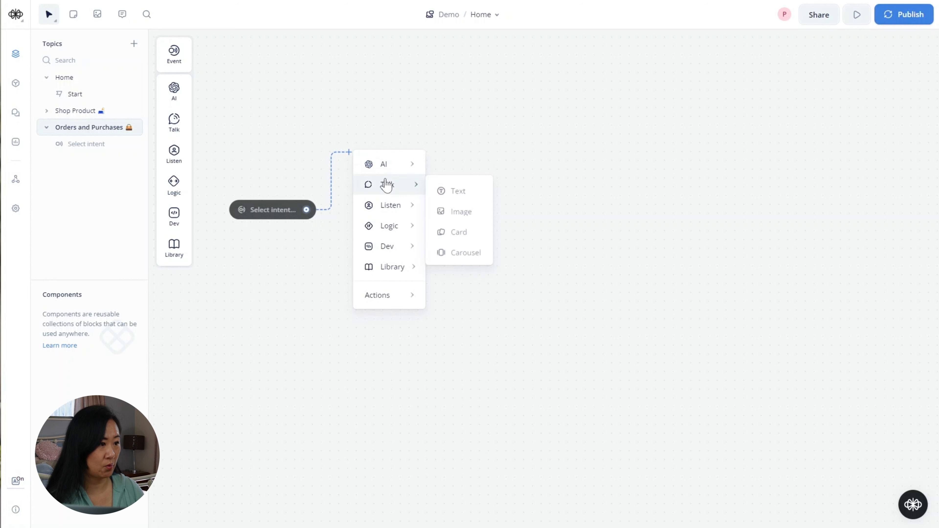
{"action": "left_click", "coordinate": [449, 190]}
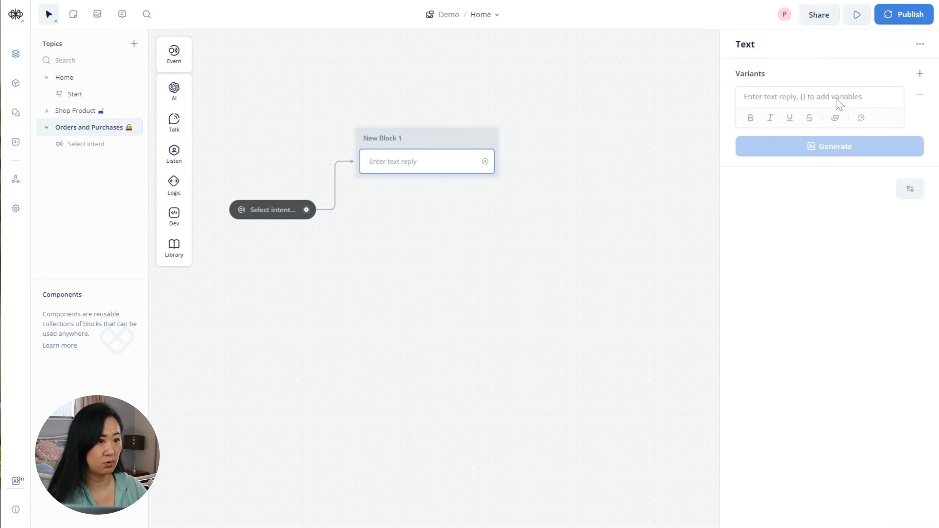
{"action": "left_click", "coordinate": [840, 104]}
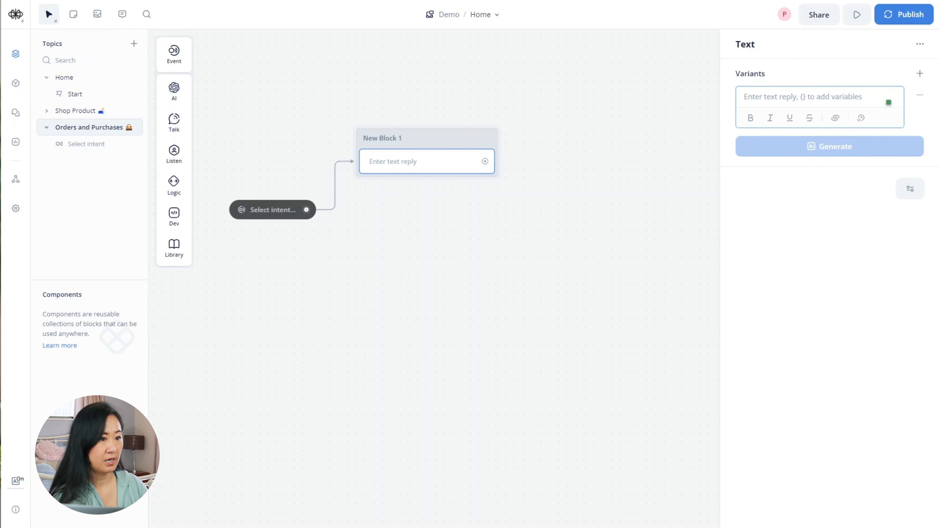
{"action": "type", "text": "It looks "}
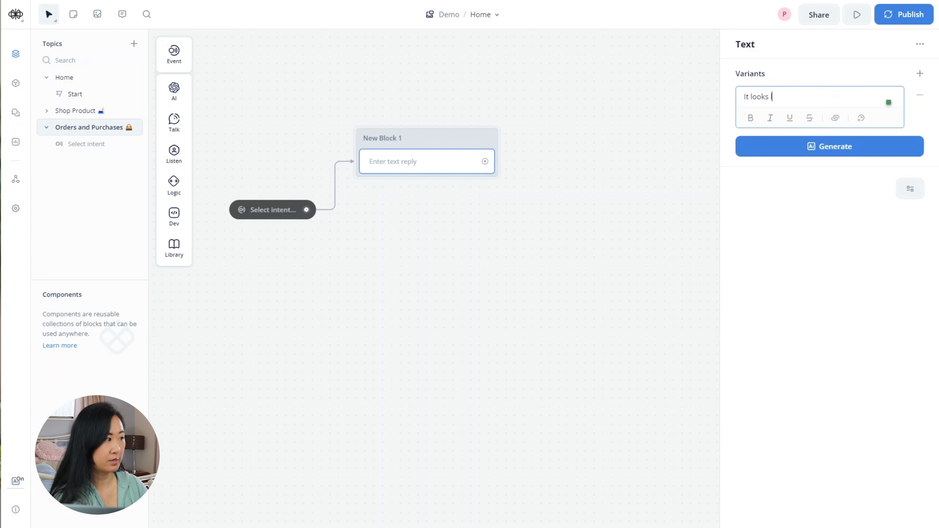
{"action": "type", "text": "like you "}
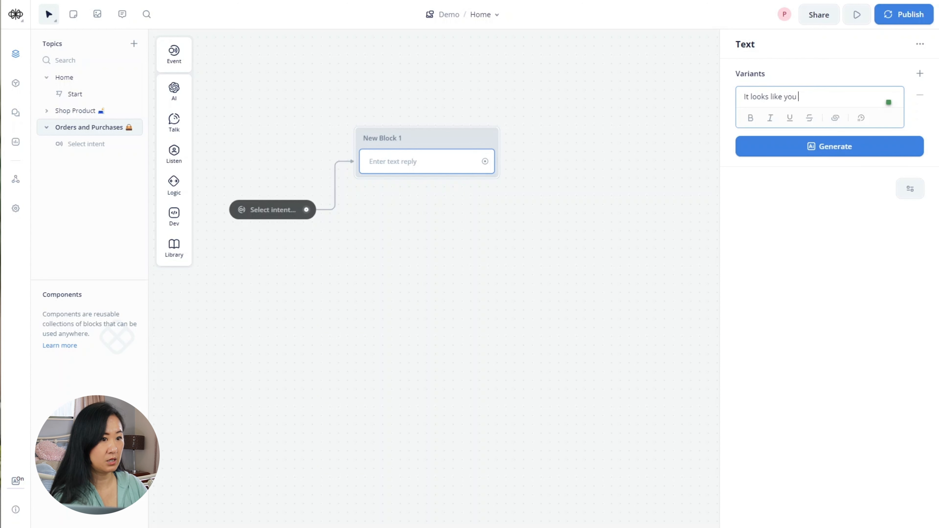
{"action": "type", "text": "need help "}
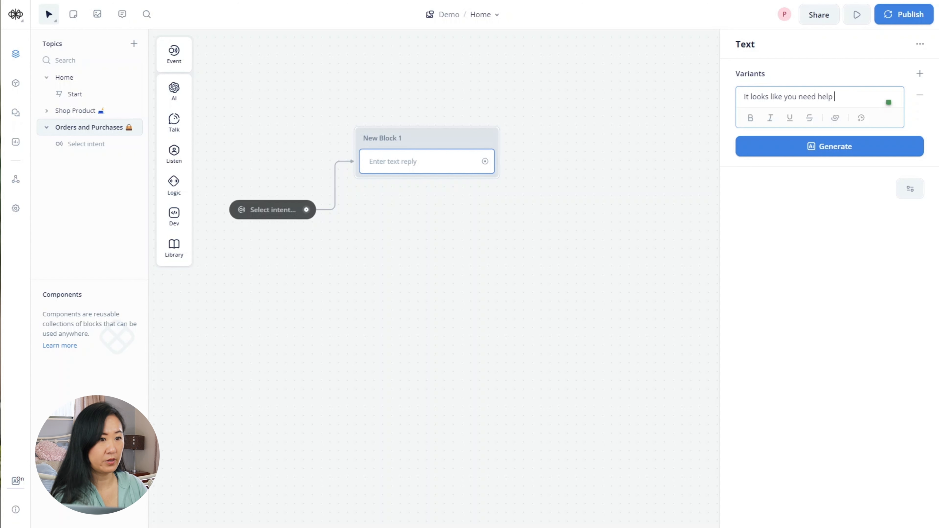
{"action": "type", "text": "with an order"}
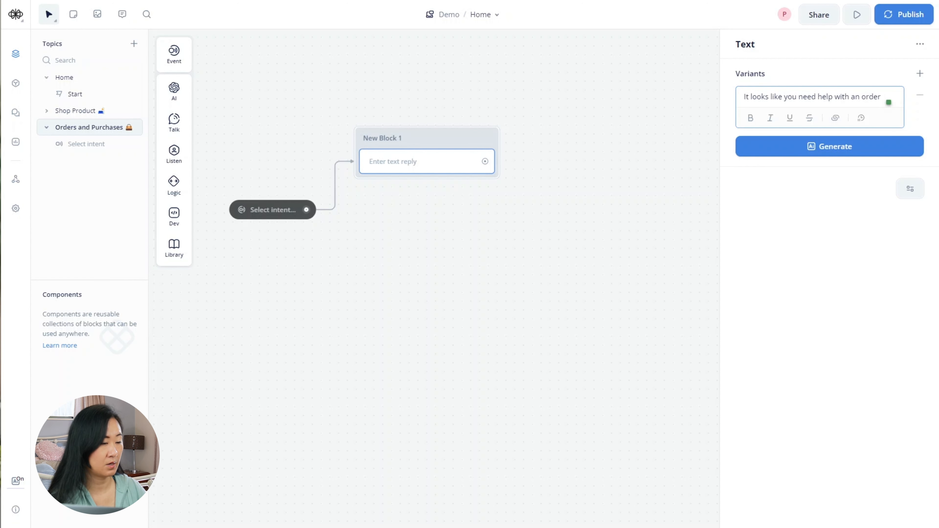
{"action": "left_click", "coordinate": [537, 208]}
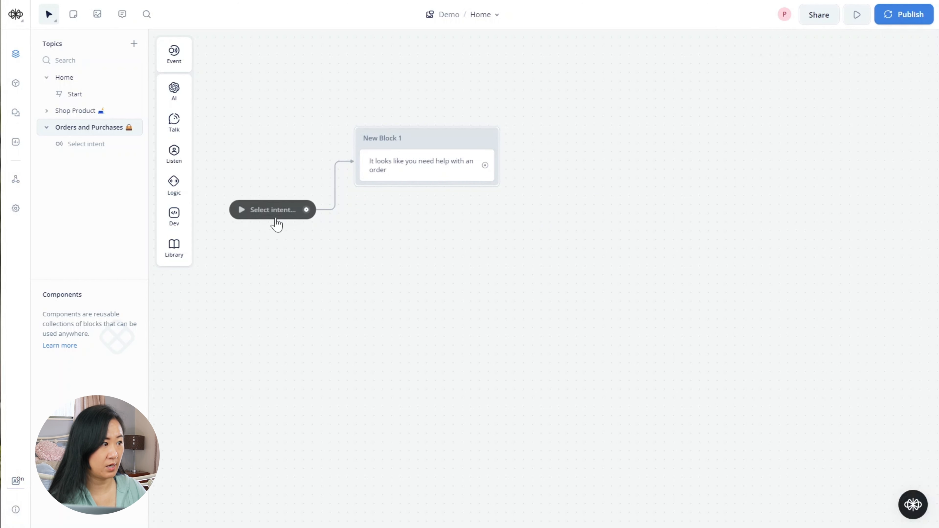
{"action": "mouse_move", "coordinate": [176, 128]}
{"action": "left_click_drag", "start_coordinate": [220, 121], "coordinate": [427, 200]}
- Fill the second text step with 'Are you reaching out about an order you've already placed?'
{"action": "left_click", "coordinate": [836, 97]}
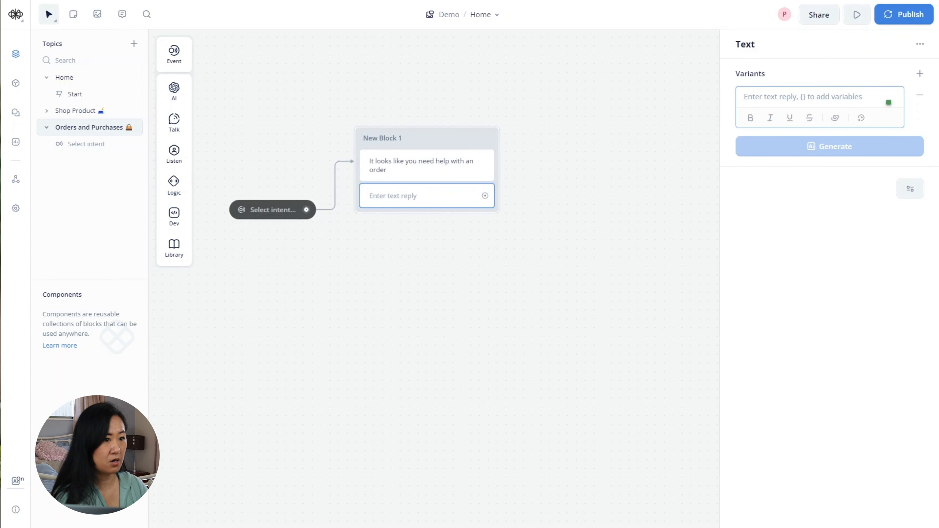
{"action": "type", "text": "Are you r"}
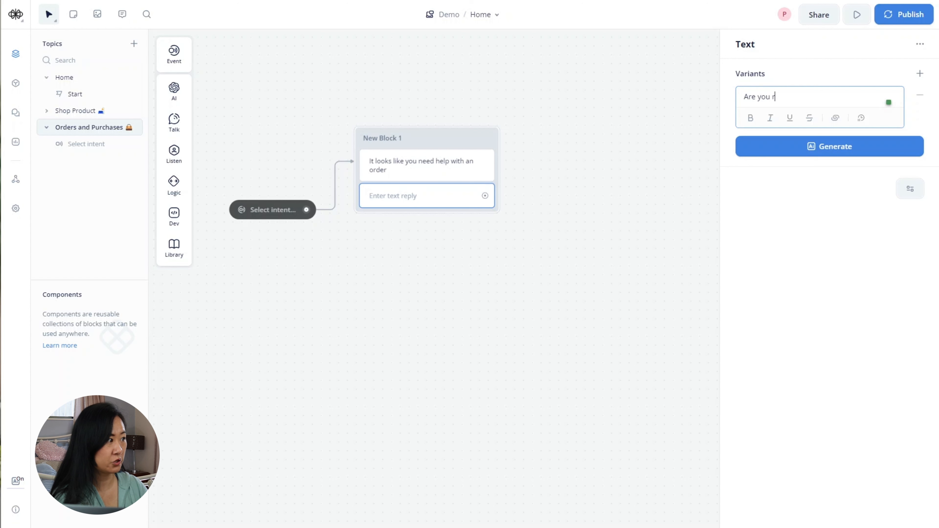
{"action": "type", "text": "eaching out"}
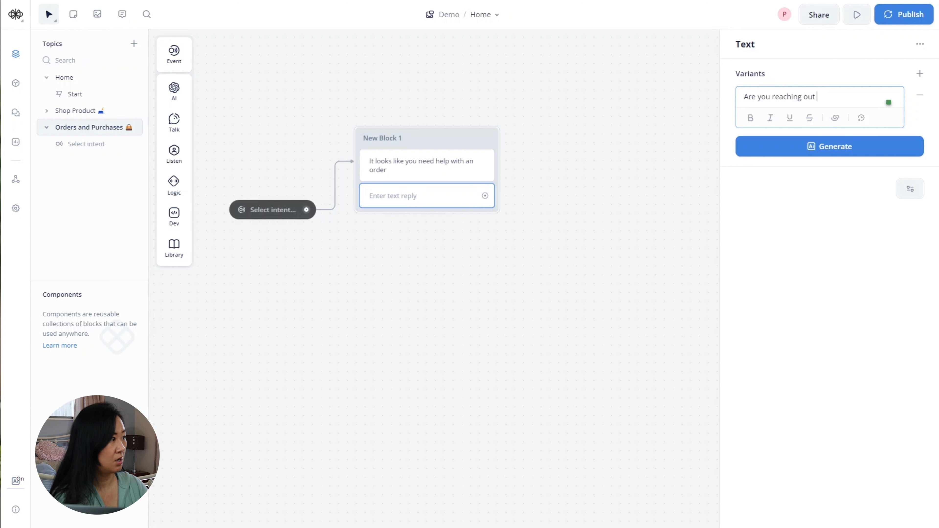
{"action": "type", "text": " about an o"}
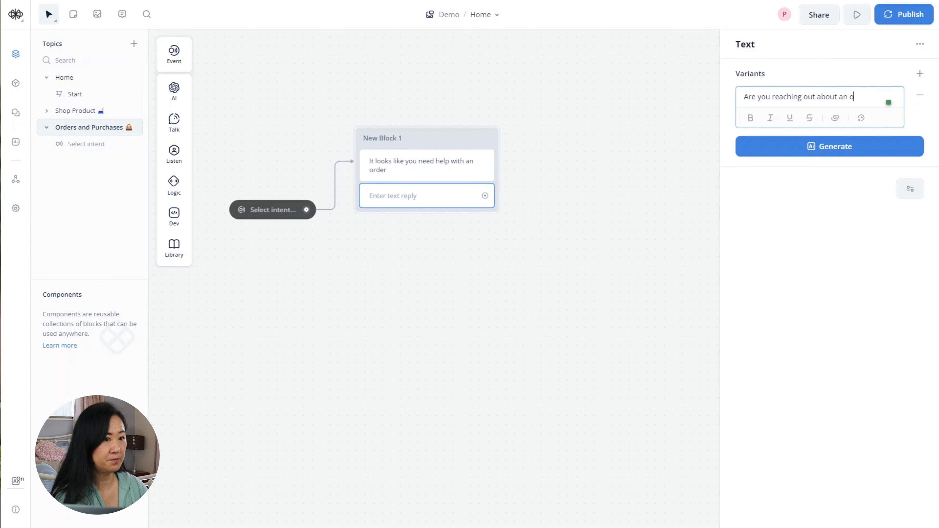
{"action": "type", "text": "rder you"}
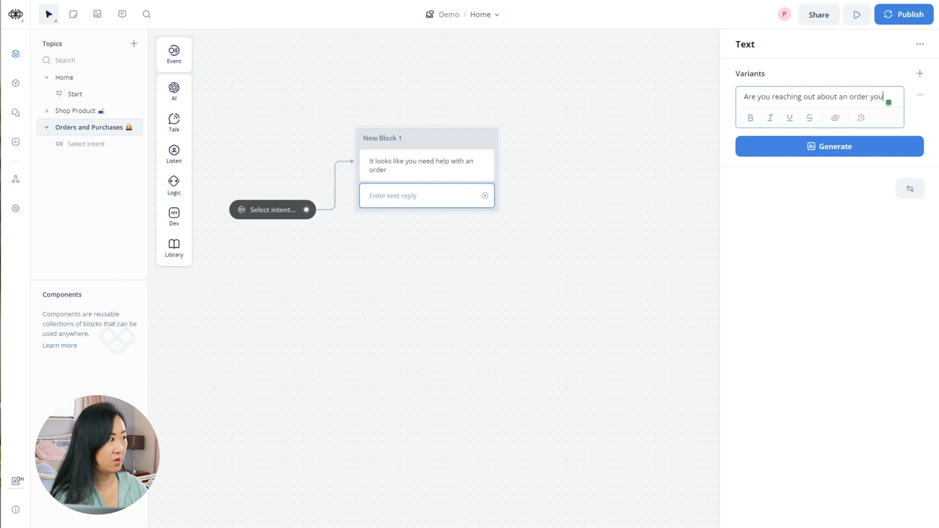
{"action": "type", "text": "'ve already"}
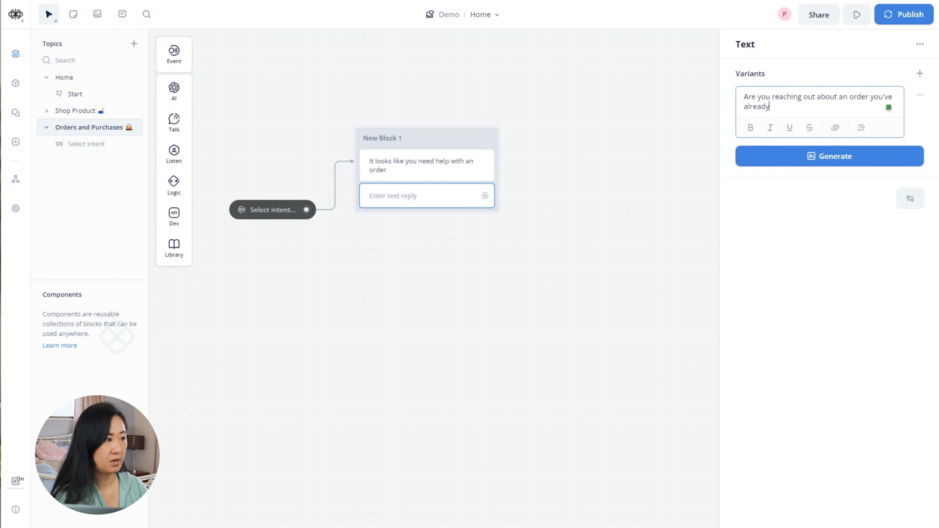
{"action": "type", "text": " placed?"}
{"action": "left_click", "coordinate": [601, 191]}
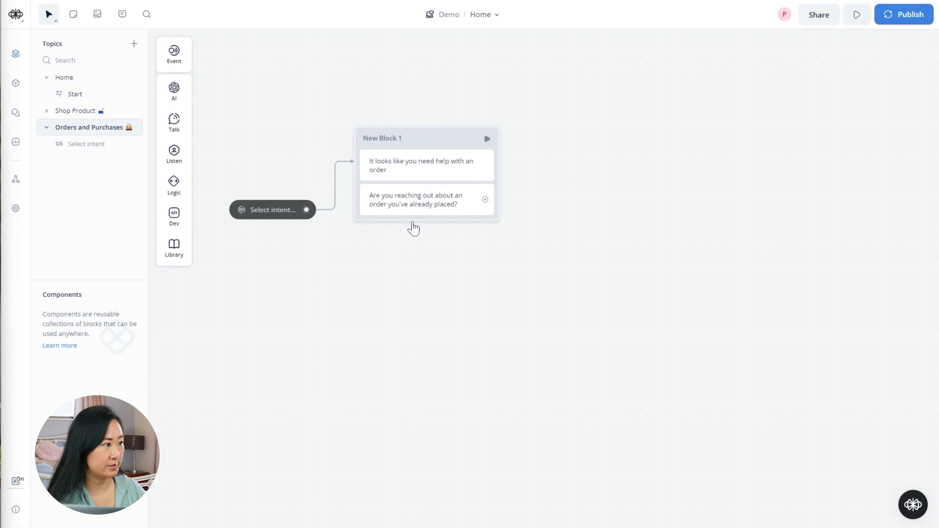
{"action": "mouse_move", "coordinate": [174, 122]}
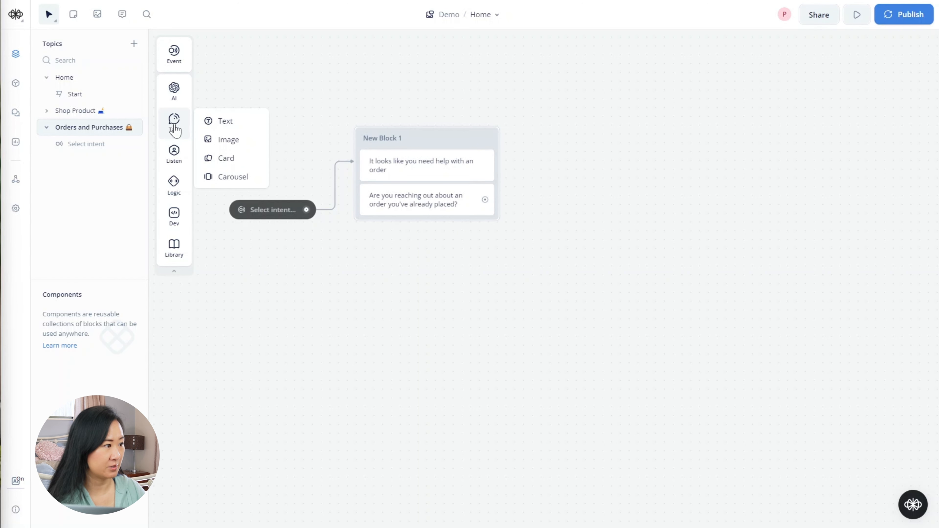
- Add Buttons to New Block 1 labelled 'Yes' and 'No'
{"action": "mouse_move", "coordinate": [174, 153]}
{"action": "left_click_drag", "start_coordinate": [211, 152], "coordinate": [417, 226]}
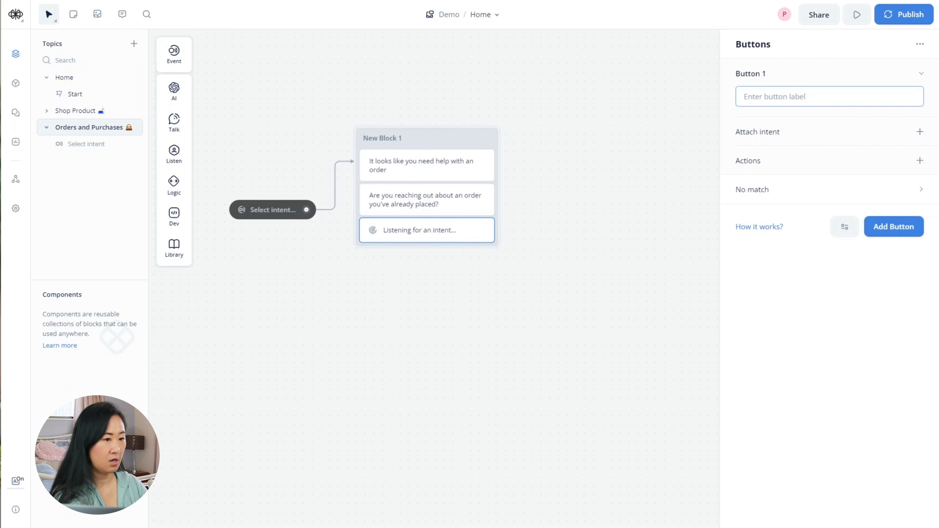
{"action": "type", "text": "Yes"}
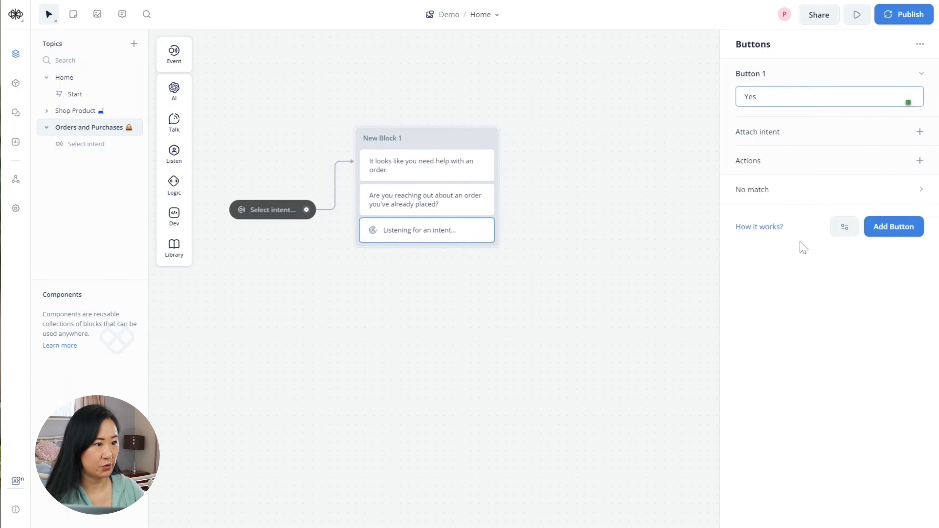
{"action": "left_click", "coordinate": [795, 263]}
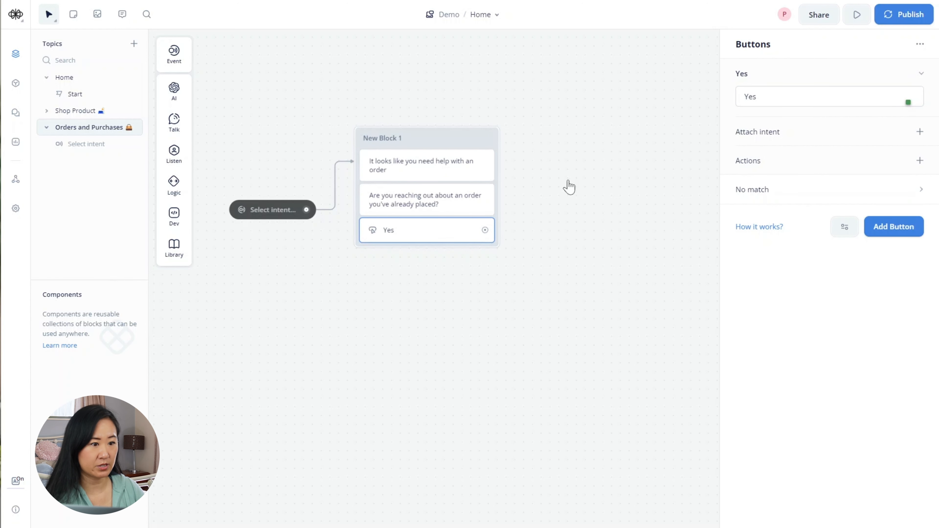
{"action": "left_click", "coordinate": [873, 232]}
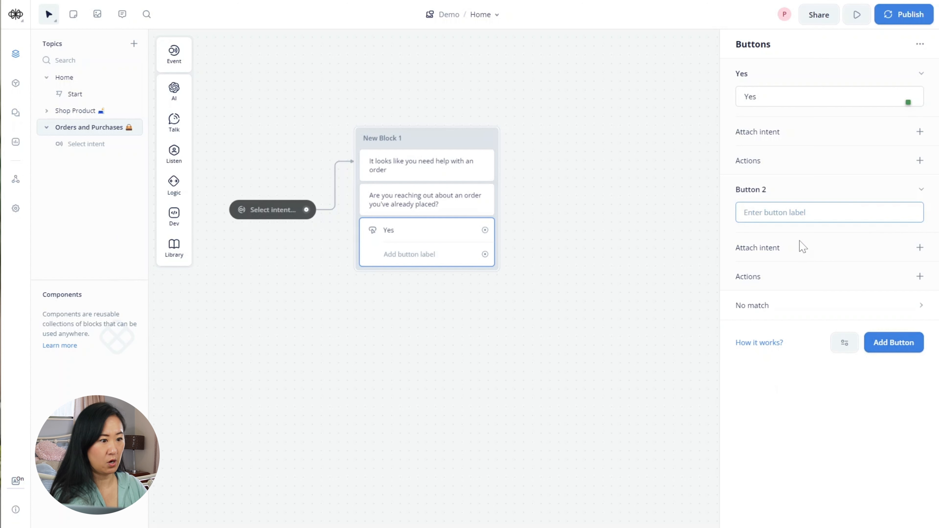
{"action": "type", "text": "No"}
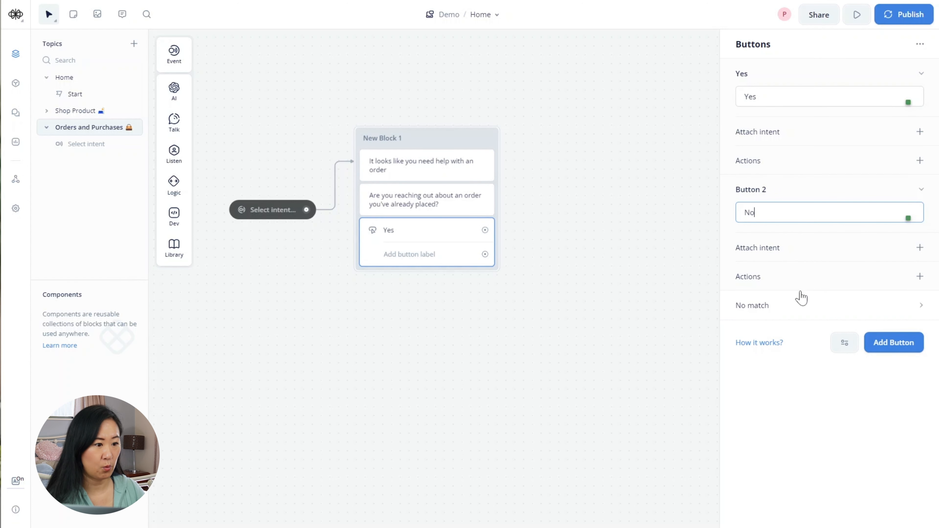
- Add a No match path to the Yes/No buttons
{"action": "left_click", "coordinate": [915, 306]}
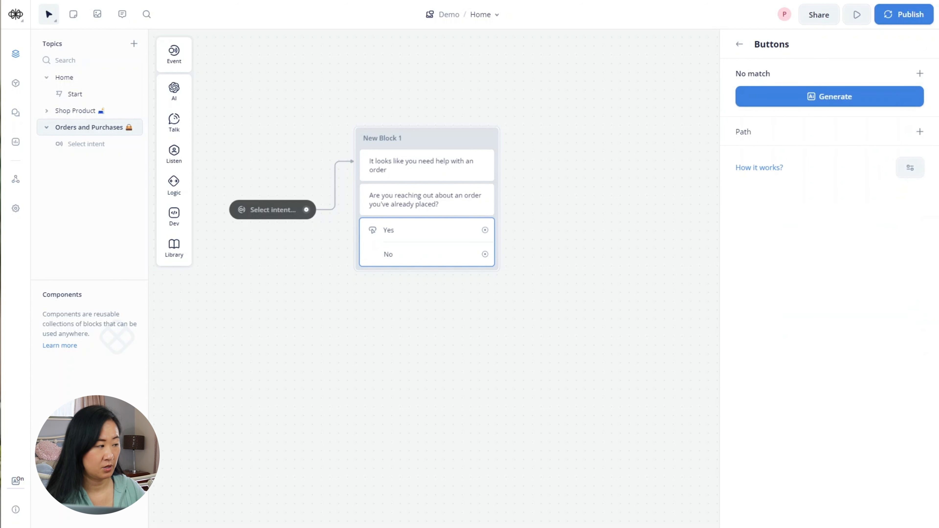
{"action": "left_click", "coordinate": [916, 132]}
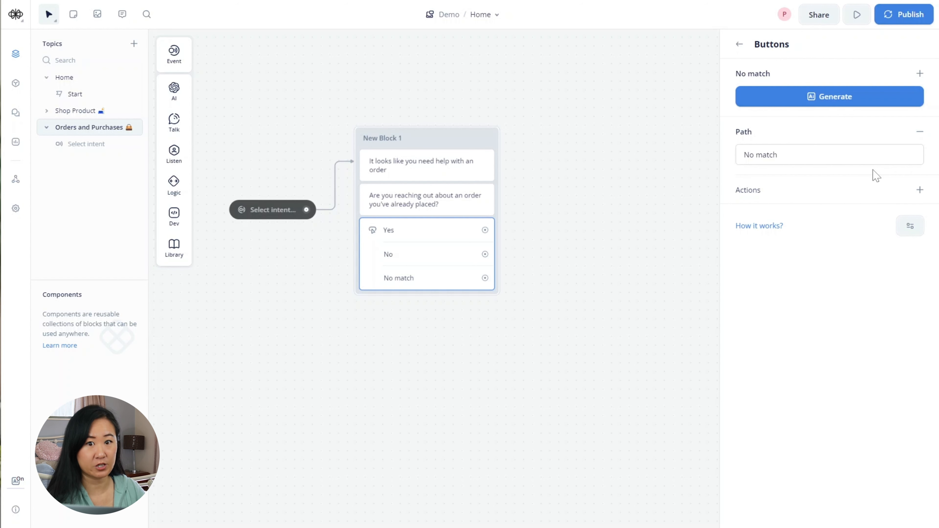
{"action": "left_click", "coordinate": [517, 299]}
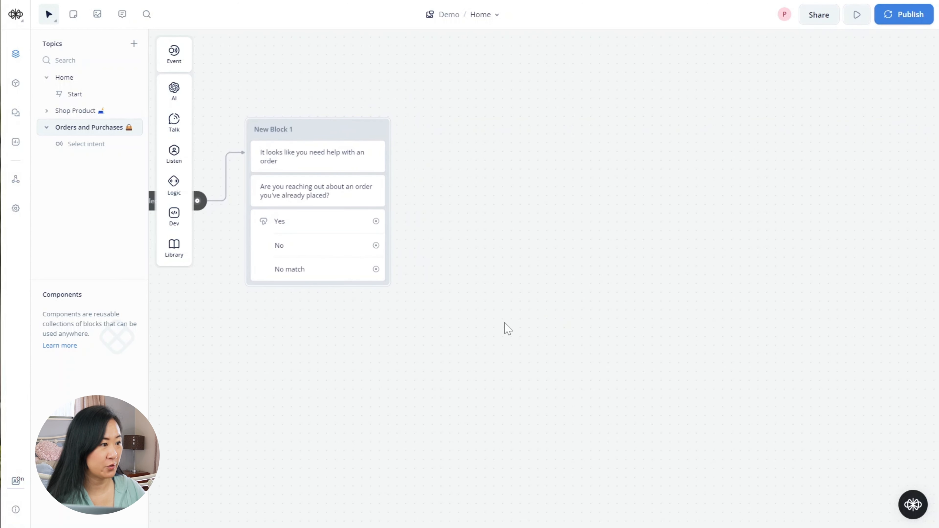
- Link the Yes button to a new text block asking 'Which of the following options can I help you with?'
{"action": "left_click_drag", "start_coordinate": [378, 222], "coordinate": [462, 132]}
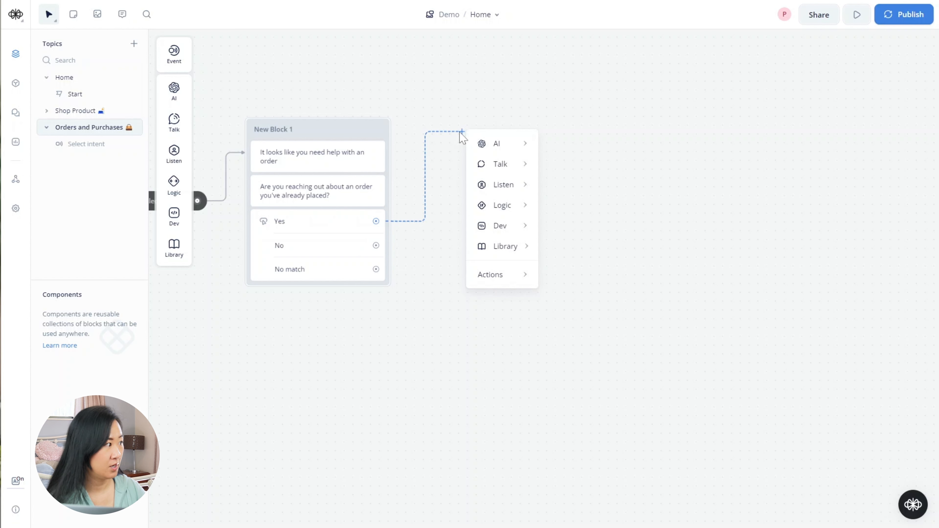
{"action": "mouse_move", "coordinate": [488, 161]}
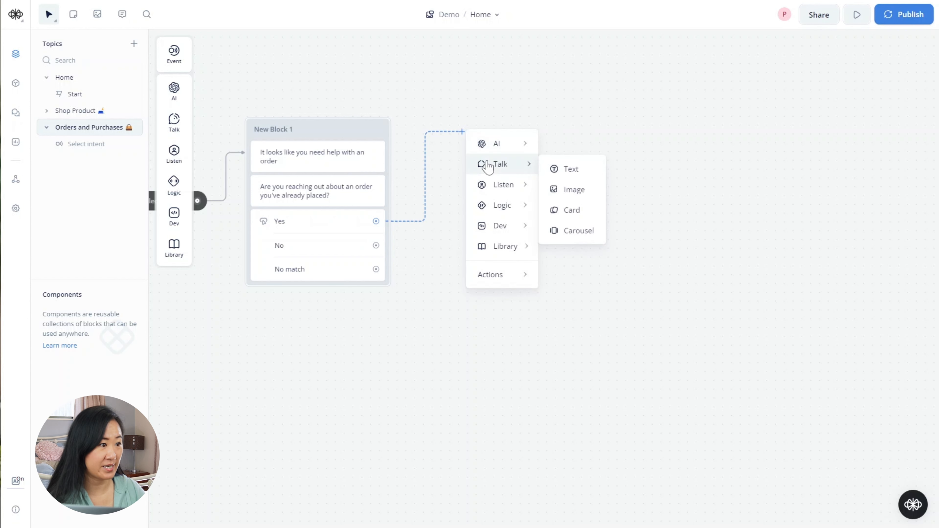
{"action": "left_click", "coordinate": [571, 169]}
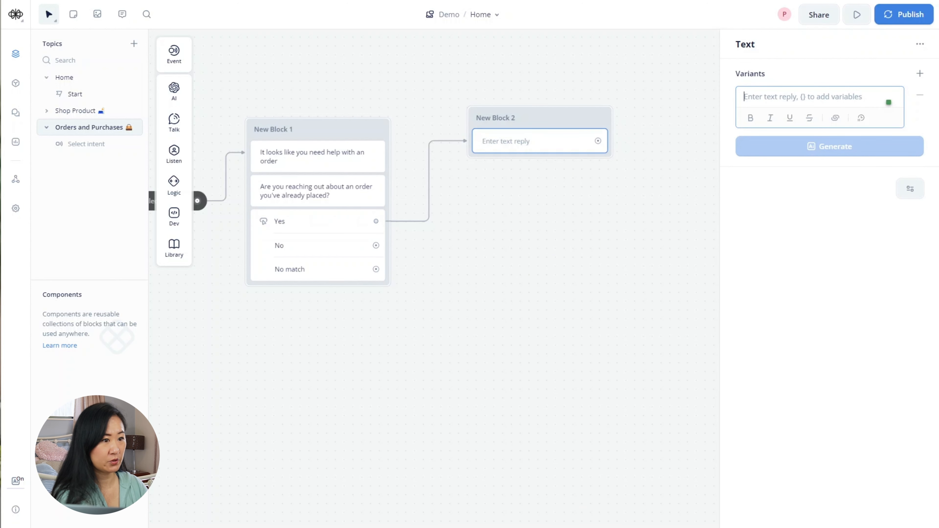
{"action": "type", "text": "Whic"}
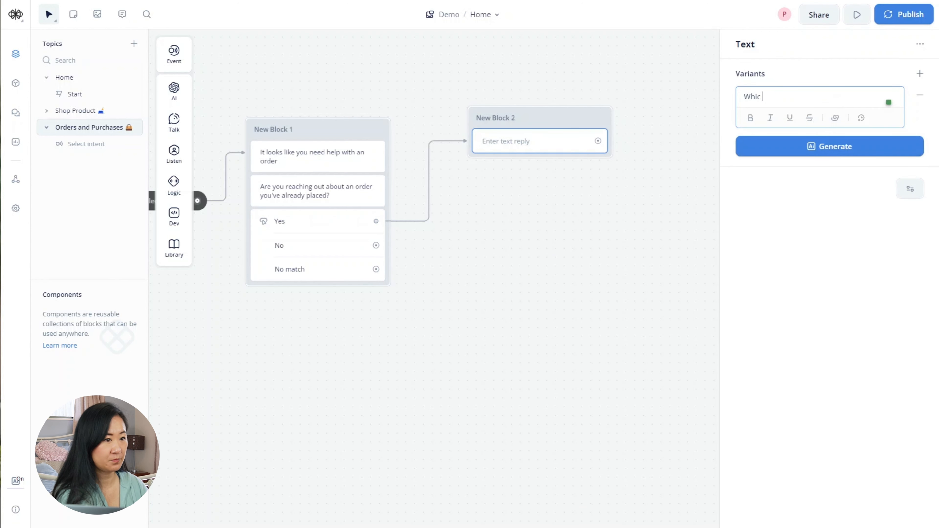
{"action": "type", "text": "h of"}
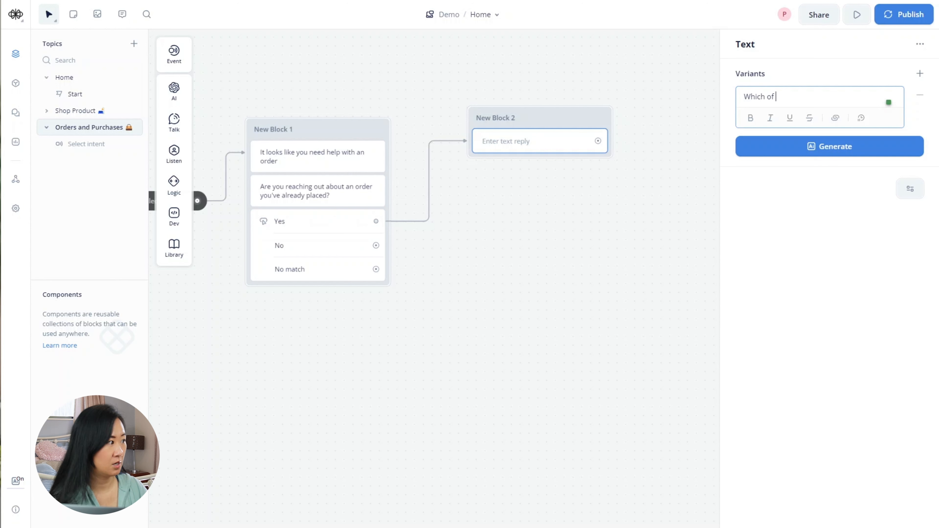
{"action": "type", "text": " the fol"}
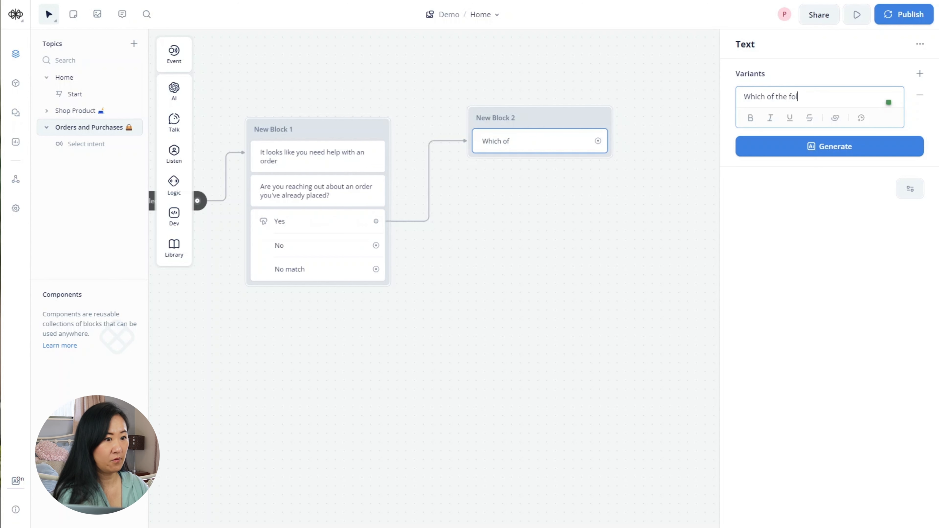
{"action": "type", "text": "lowing options "}
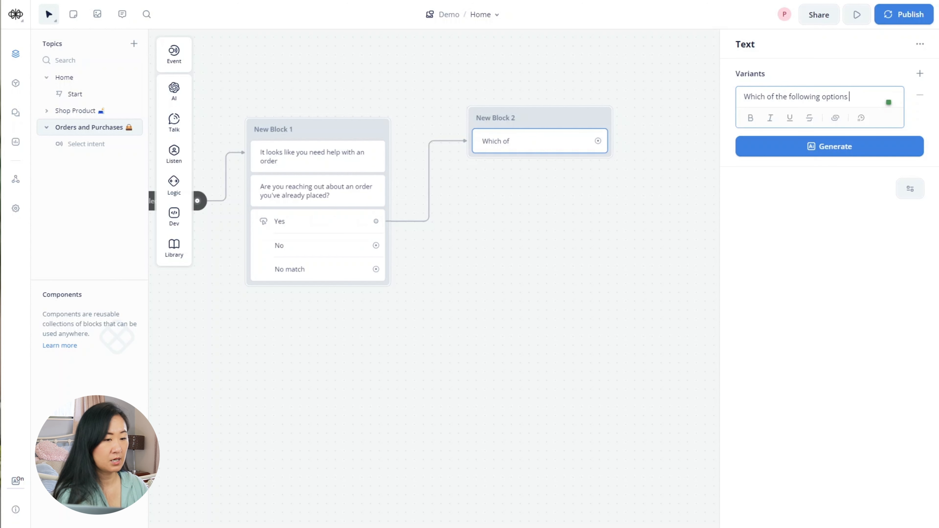
{"action": "type", "text": "can I help"}
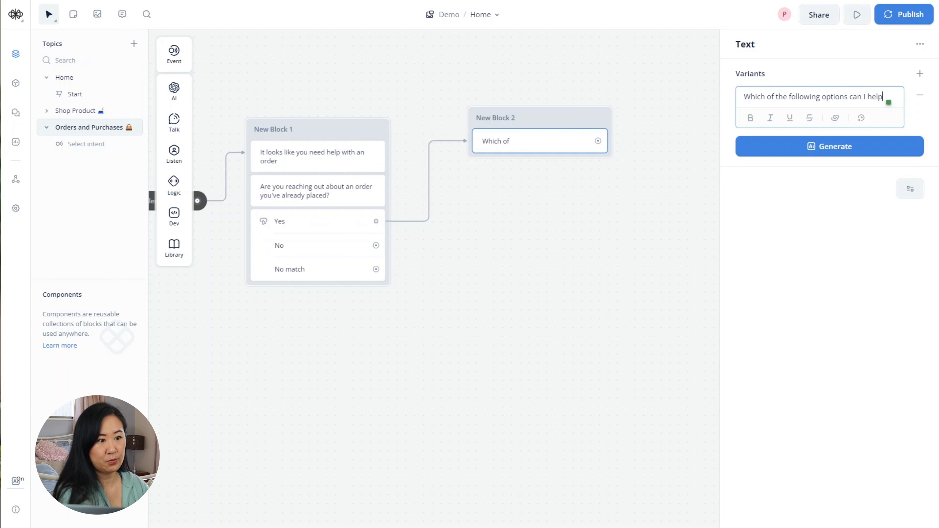
{"action": "type", "text": " you with?\""}
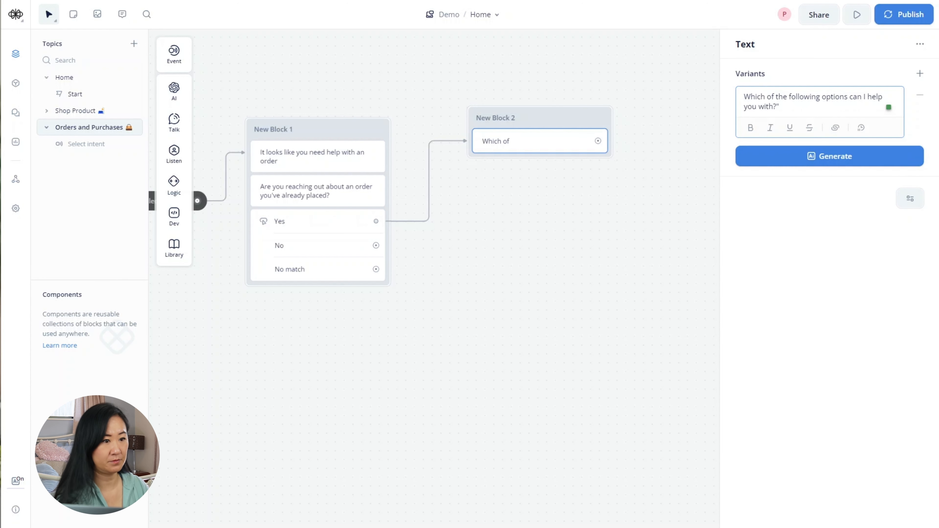
{"action": "left_click", "coordinate": [272, 304]}
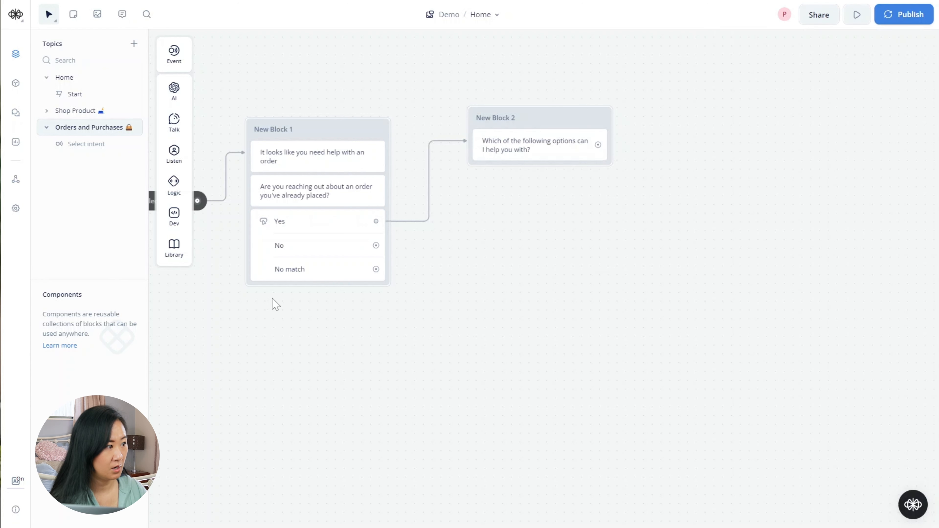
- Add Buttons to New Block 2 with a first choice labelled 'Check order status'
{"action": "mouse_move", "coordinate": [169, 134]}
{"action": "mouse_move", "coordinate": [175, 159]}
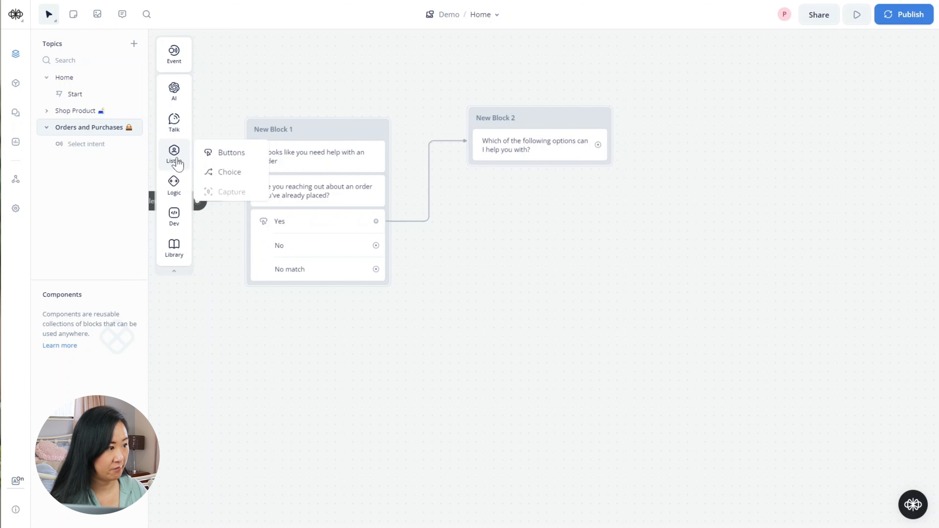
{"action": "left_click_drag", "start_coordinate": [229, 154], "coordinate": [530, 183]}
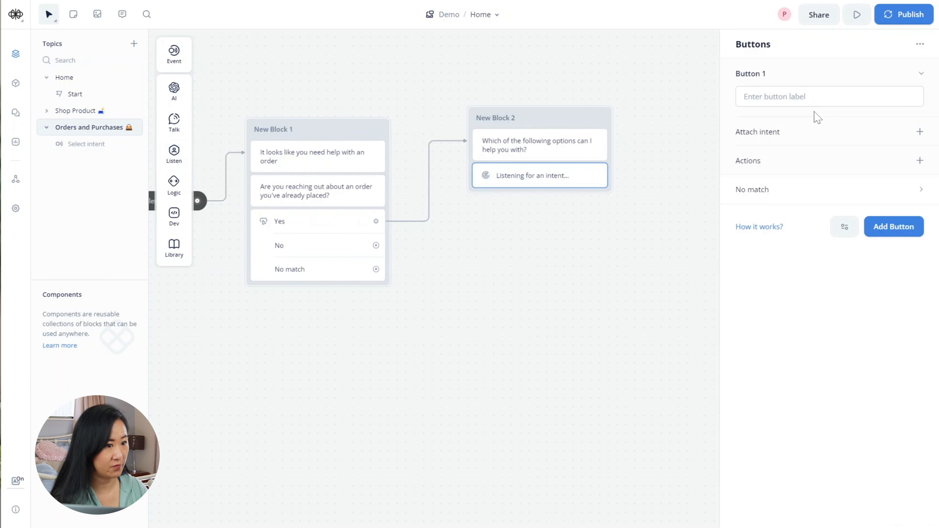
{"action": "left_click", "coordinate": [825, 97]}
{"action": "type", "text": "C"}
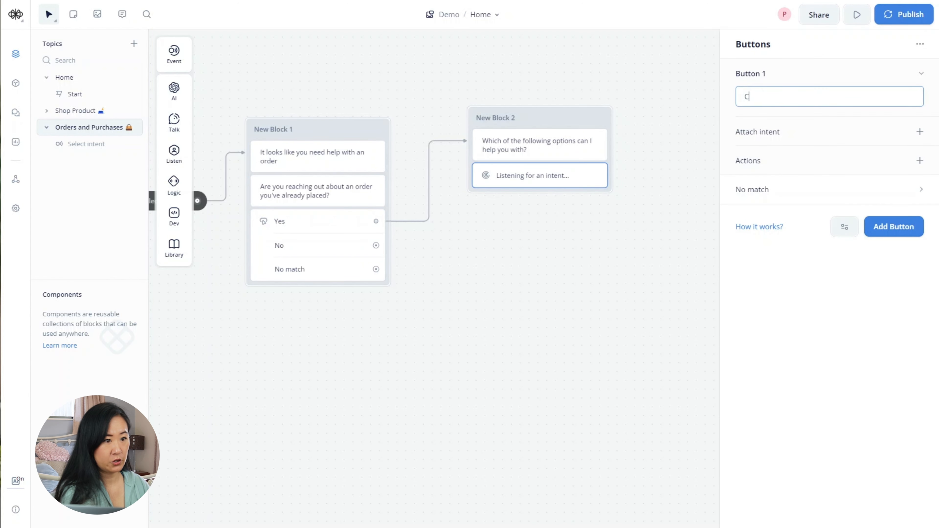
{"action": "type", "text": "heck out"}
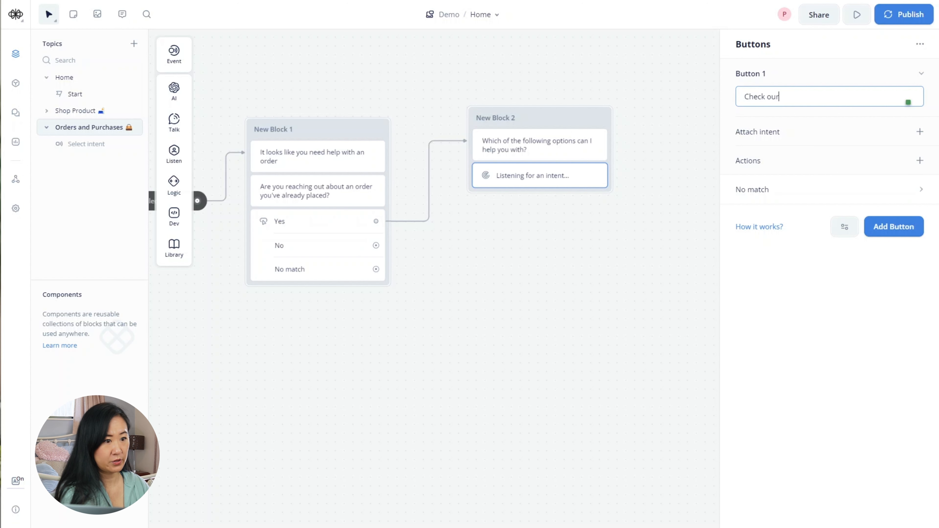
{"action": "key", "text": "BackSpace"}
{"action": "key", "text": "BackSpace"}
{"action": "type", "text": "rder status"}
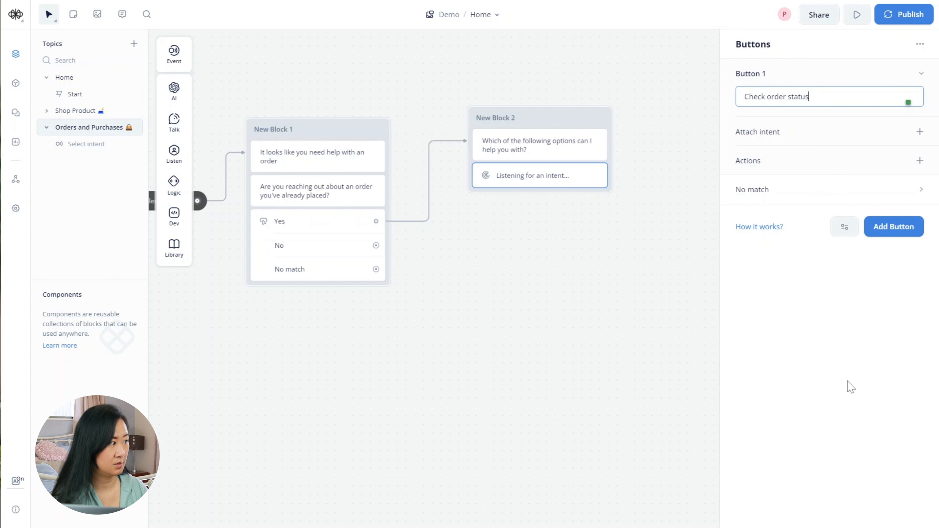
{"action": "left_click", "coordinate": [798, 367]}
- Add choices 'Cancel an order', 'Leave a note to my order' and 'Go back to main menu'
{"action": "left_click", "coordinate": [894, 226]}
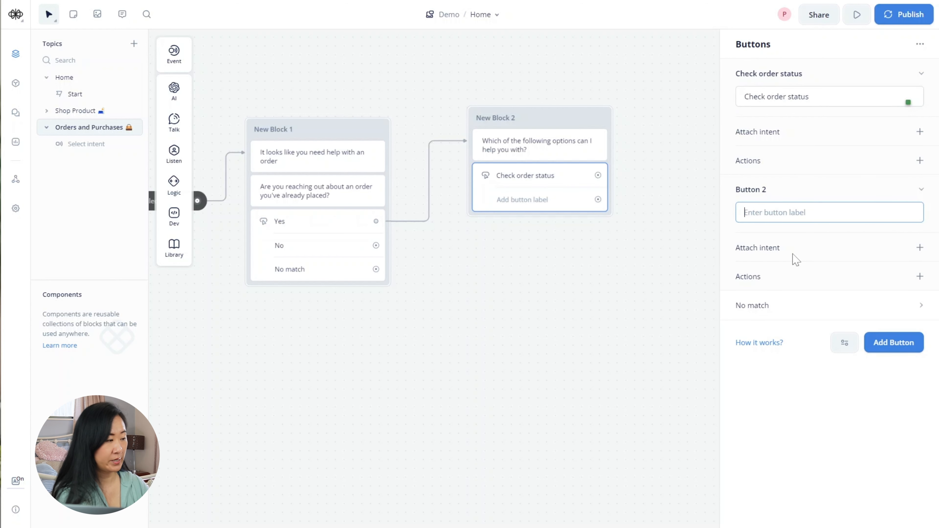
{"action": "type", "text": "Cancel"}
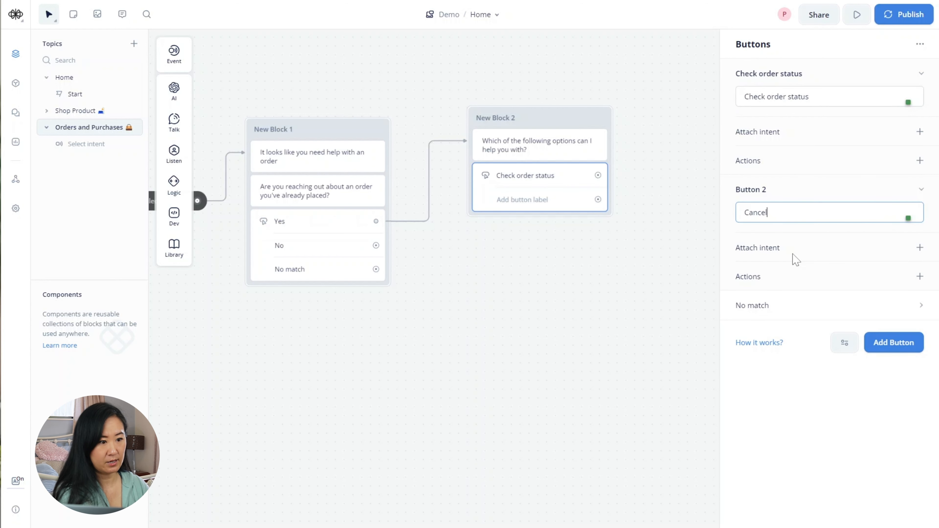
{"action": "type", "text": " an order"}
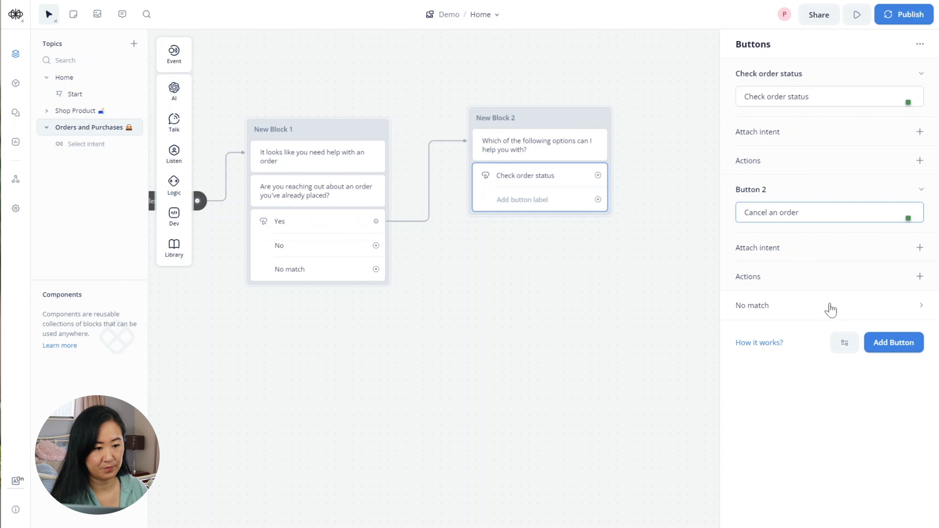
{"action": "left_click", "coordinate": [899, 343]}
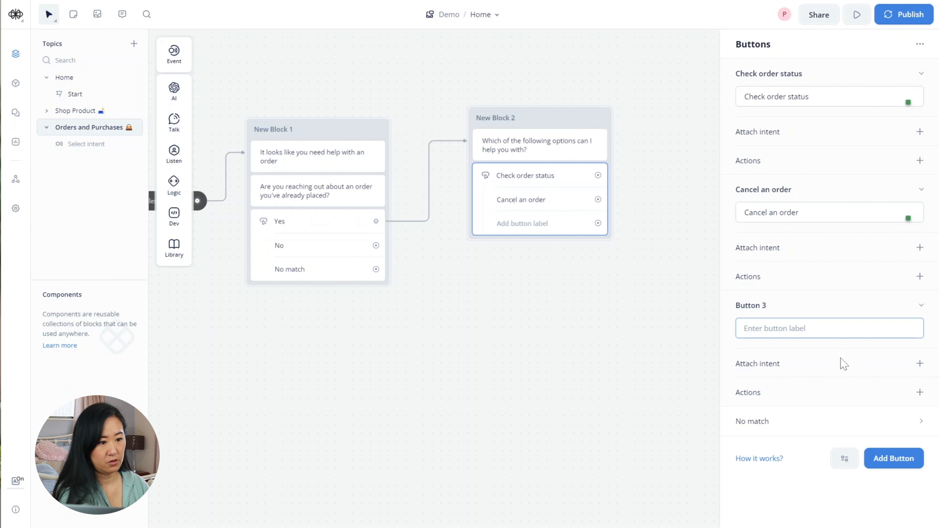
{"action": "type", "text": "Leave"}
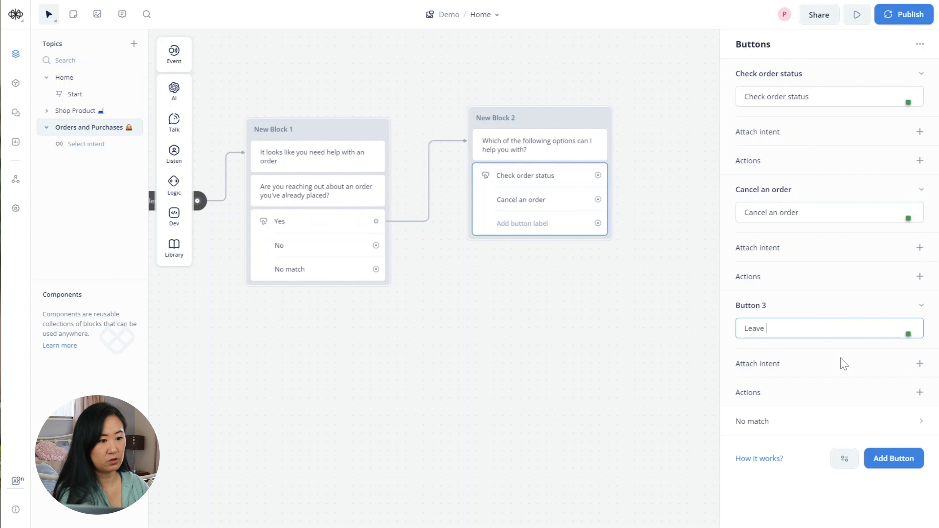
{"action": "type", "text": " a note to my"}
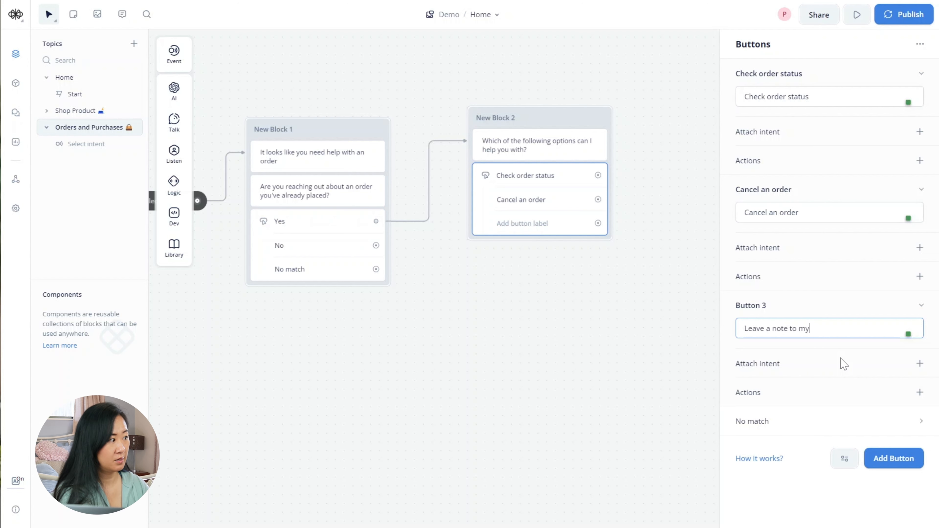
{"action": "type", "text": " order"}
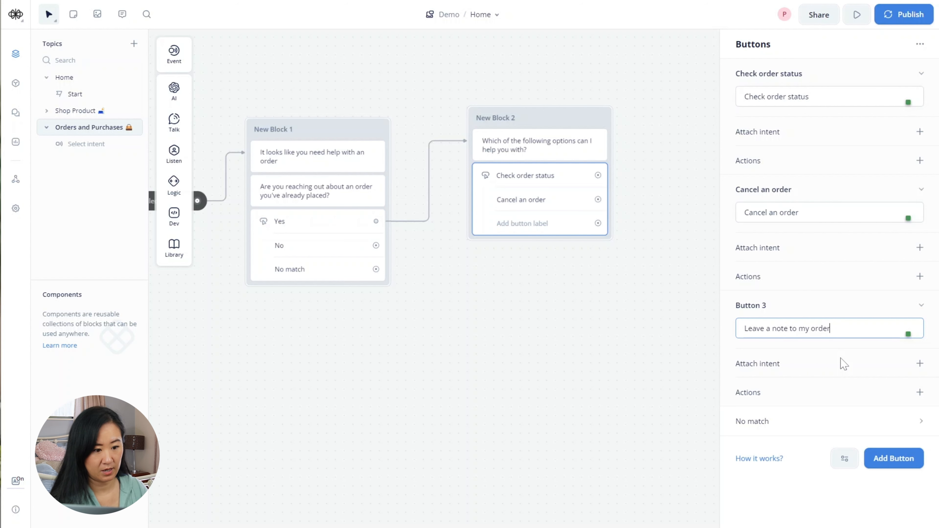
{"action": "left_click", "coordinate": [902, 460]}
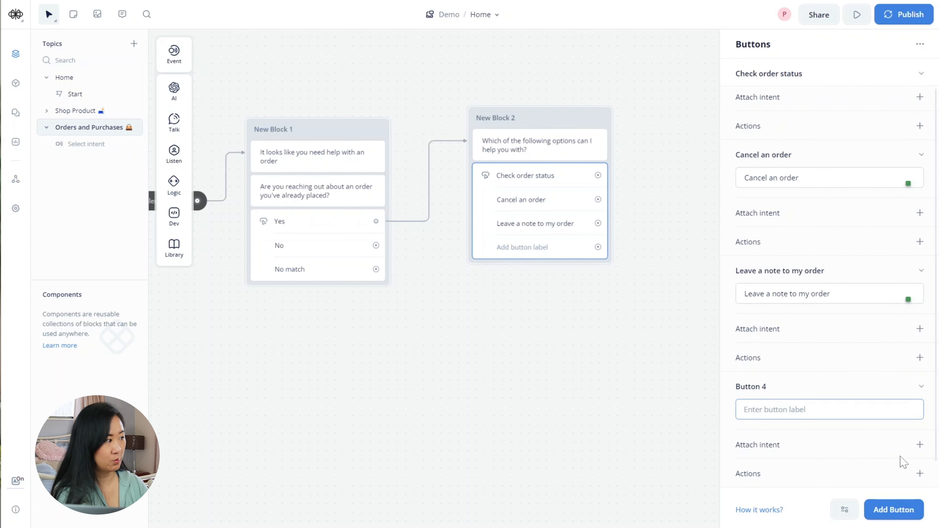
{"action": "type", "text": "Go b"}
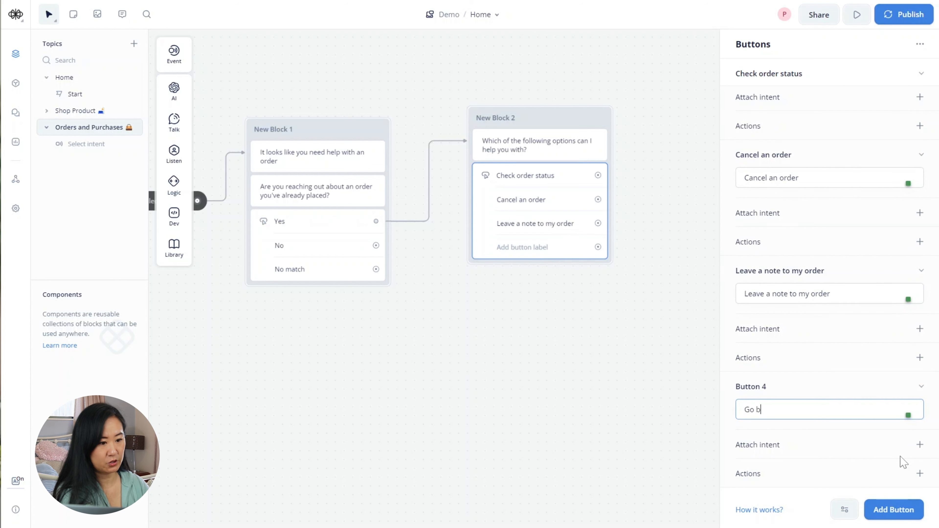
{"action": "type", "text": "ack to main "}
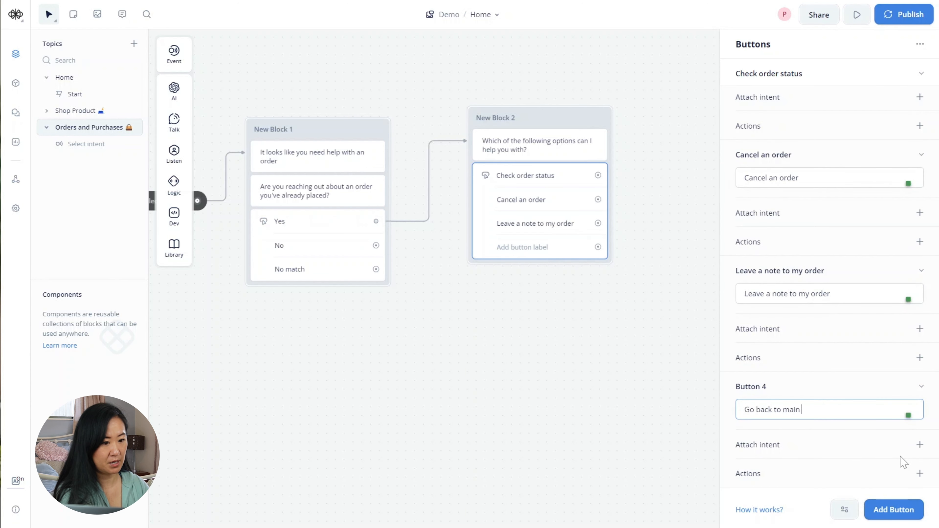
{"action": "type", "text": "menu"}
{"action": "left_click", "coordinate": [664, 392]}
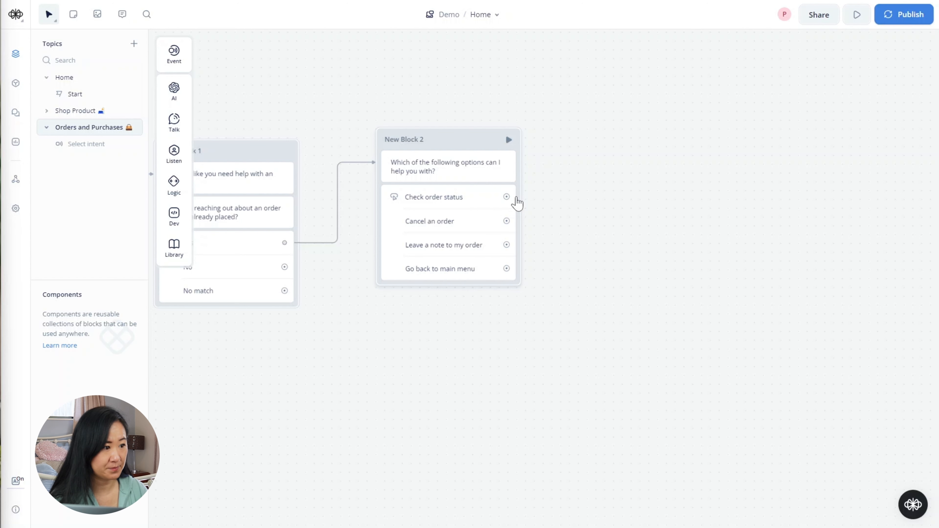
- Link 'Check order status' to a text block saying 'To check your order status, we'll need to collect some information from you.'
{"action": "left_click_drag", "start_coordinate": [506, 197], "coordinate": [580, 133]}
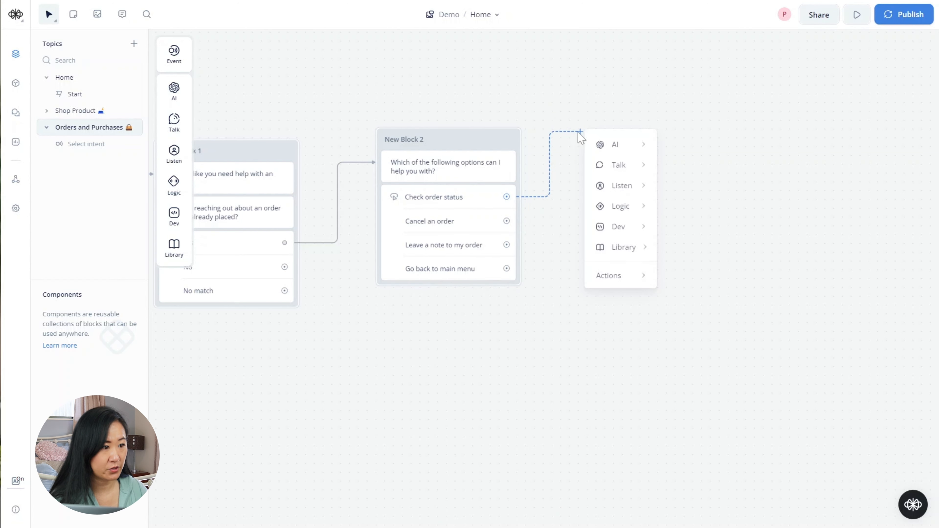
{"action": "mouse_move", "coordinate": [625, 166]}
{"action": "left_click", "coordinate": [725, 168]}
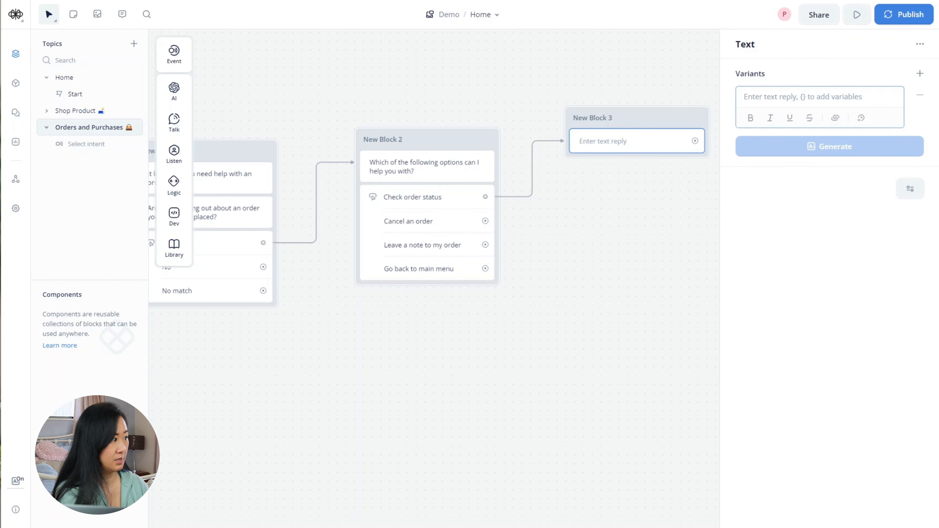
{"action": "type", "text": "To ch"}
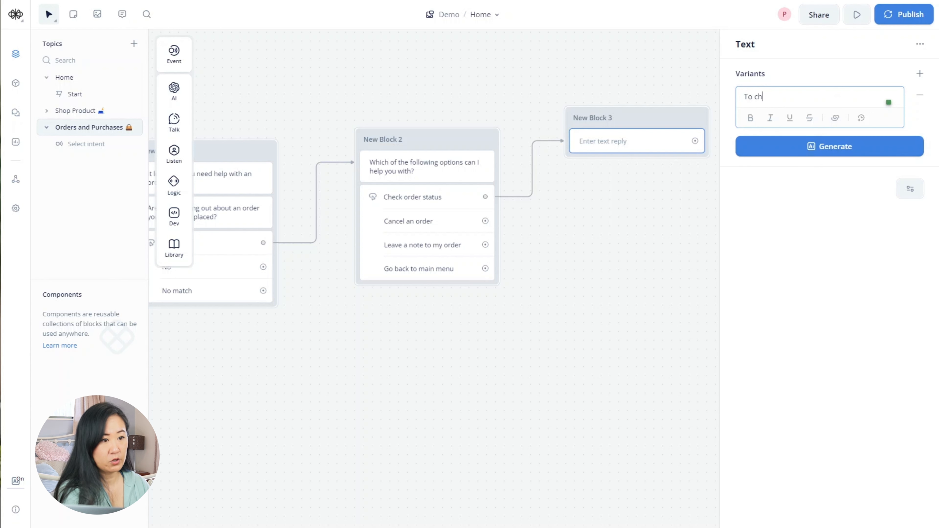
{"action": "type", "text": "eck you"}
{"action": "type", "text": "order status"}
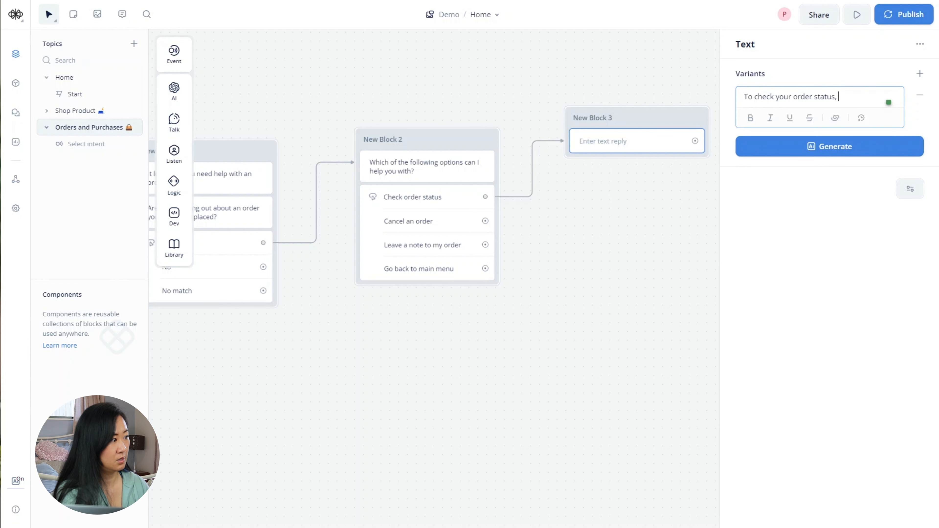
{"action": "type", "text": ", we'll"}
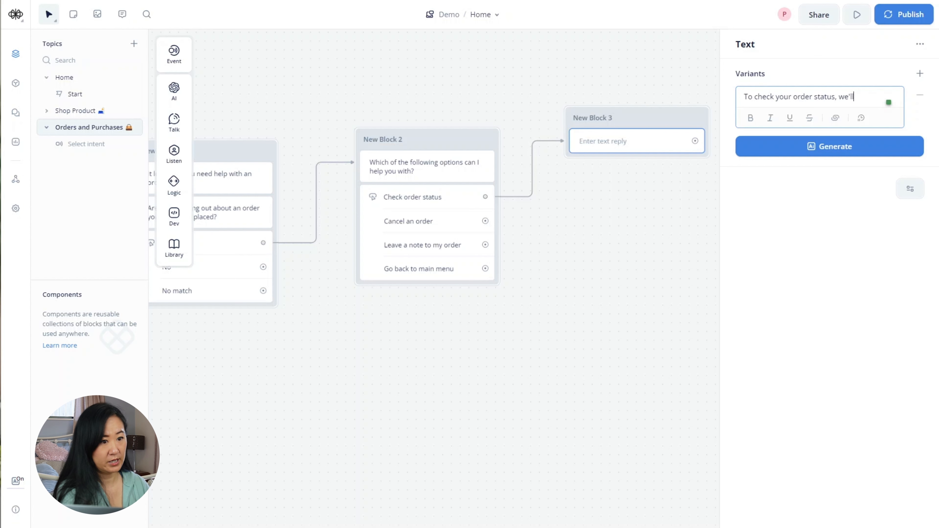
{"action": "type", "text": " need you"}
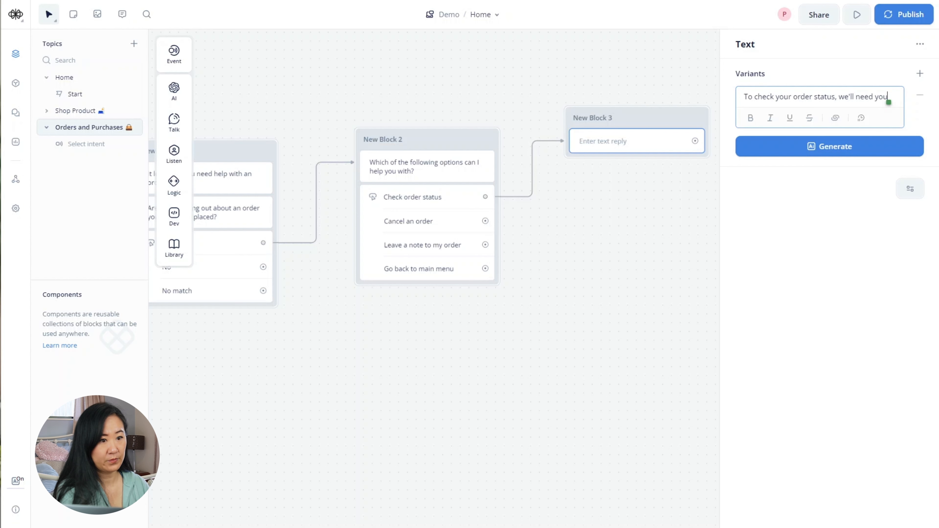
{"action": "key", "text": "BackSpace"}
{"action": "key", "text": "BackSpace"}
{"action": "key", "text": "BackSpace"}
{"action": "type", "text": "to co"}
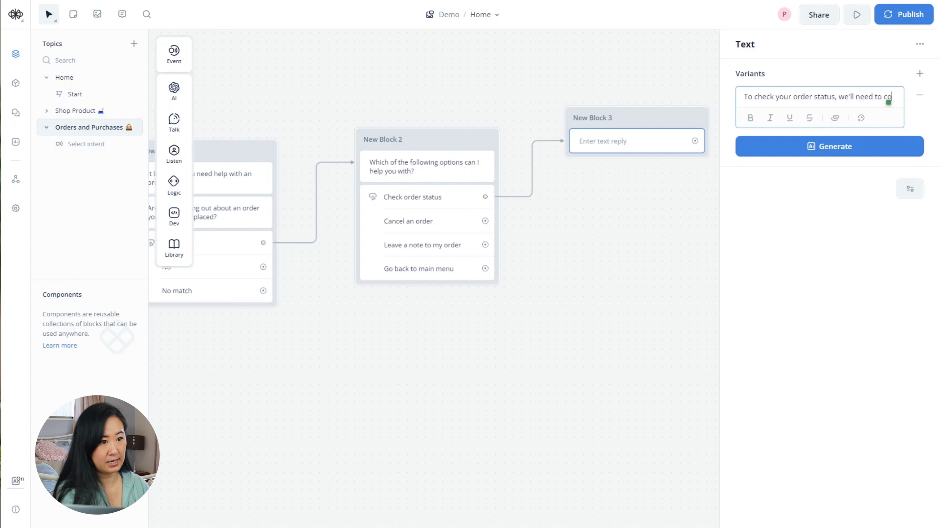
{"action": "type", "text": "llect your"}
{"action": "key", "text": "BackSpace"}
{"action": "key", "text": "BackSpace"}
{"action": "key", "text": "BackSpace"}
{"action": "key", "text": "BackSpace"}
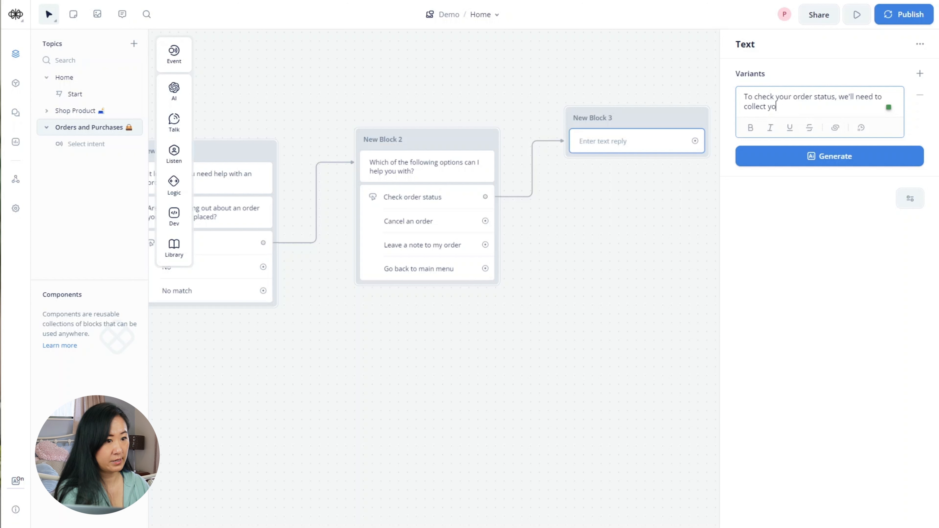
{"action": "type", "text": "some informat"}
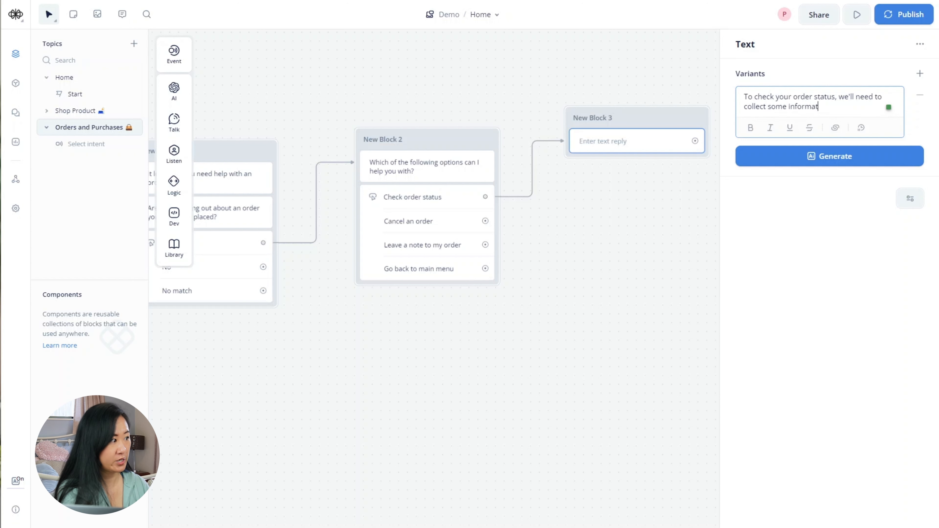
{"action": "type", "text": "ion from you."}
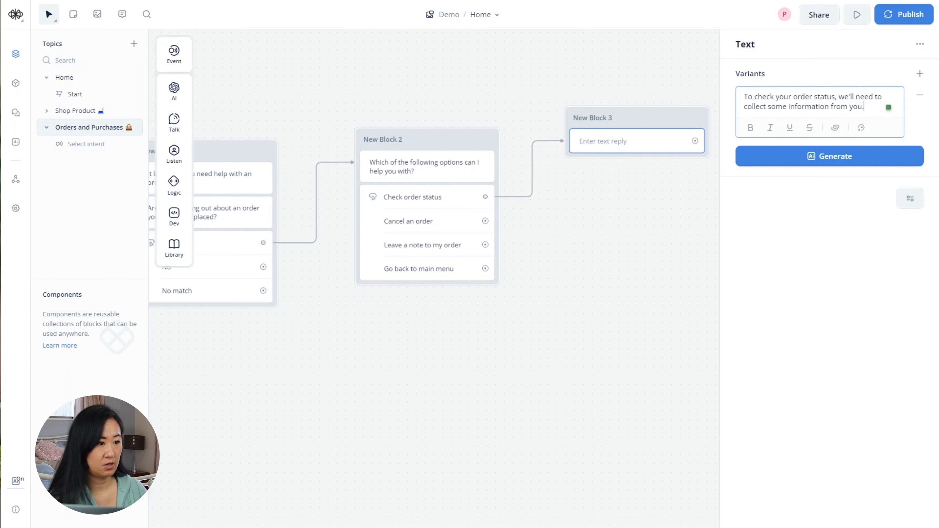
{"action": "left_click", "coordinate": [676, 222]}
- Retitle New Block 3 as 'Check Order Status'
{"action": "left_click_drag", "start_coordinate": [665, 255], "coordinate": [644, 251]}
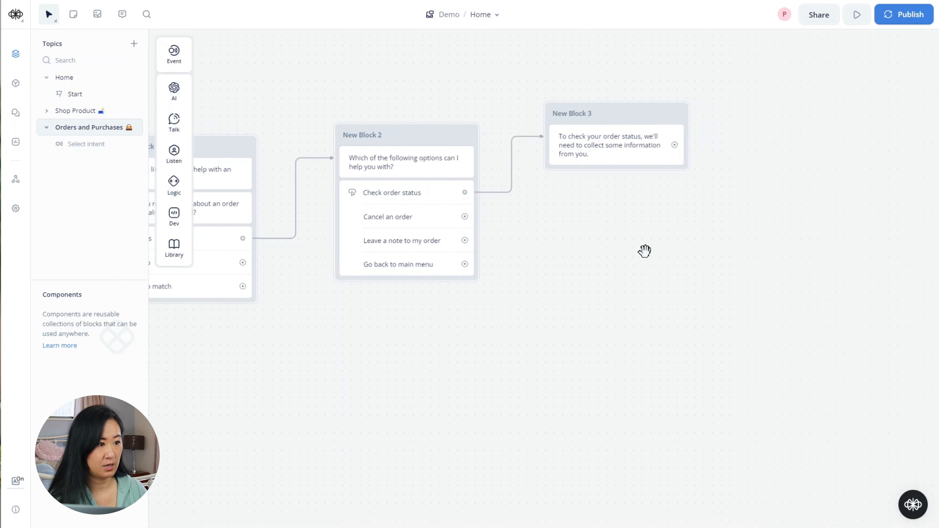
{"action": "left_click", "coordinate": [586, 114]}
{"action": "left_click", "coordinate": [586, 114]}
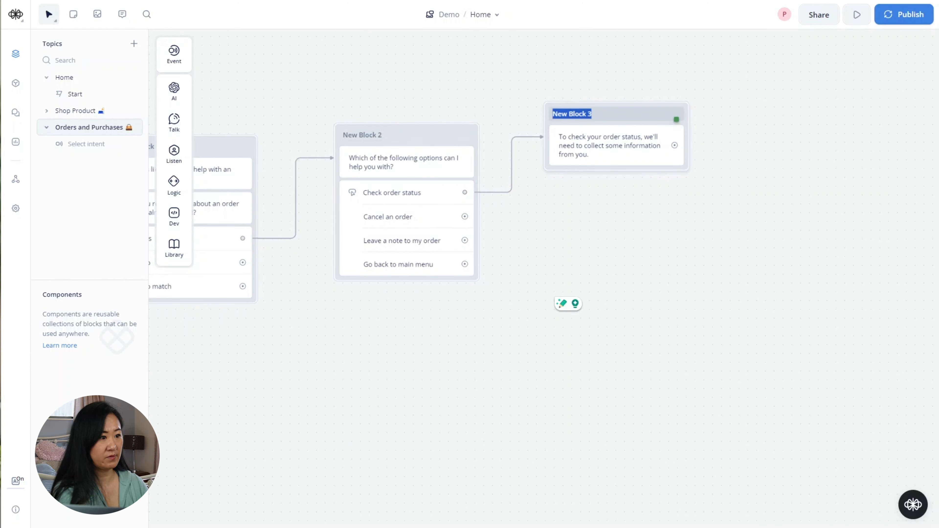
{"action": "type", "text": "C"}
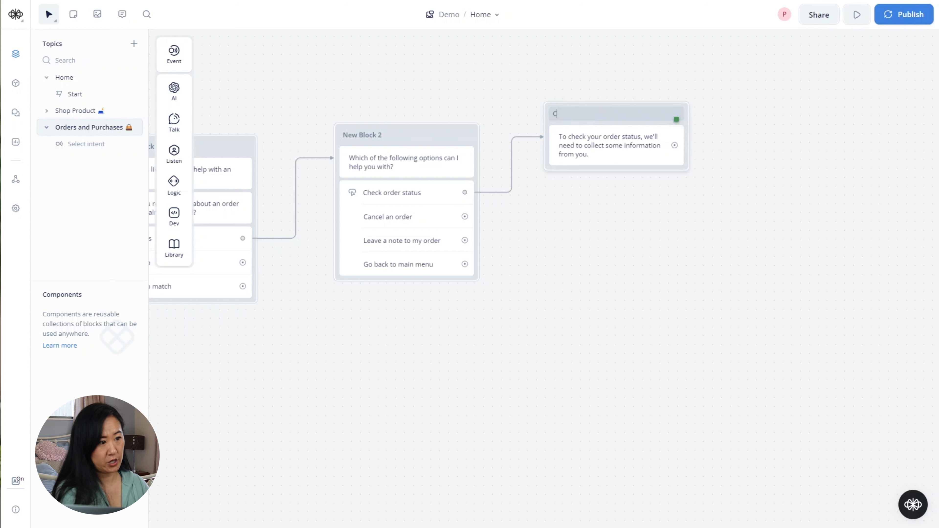
{"action": "type", "text": "heck Order"}
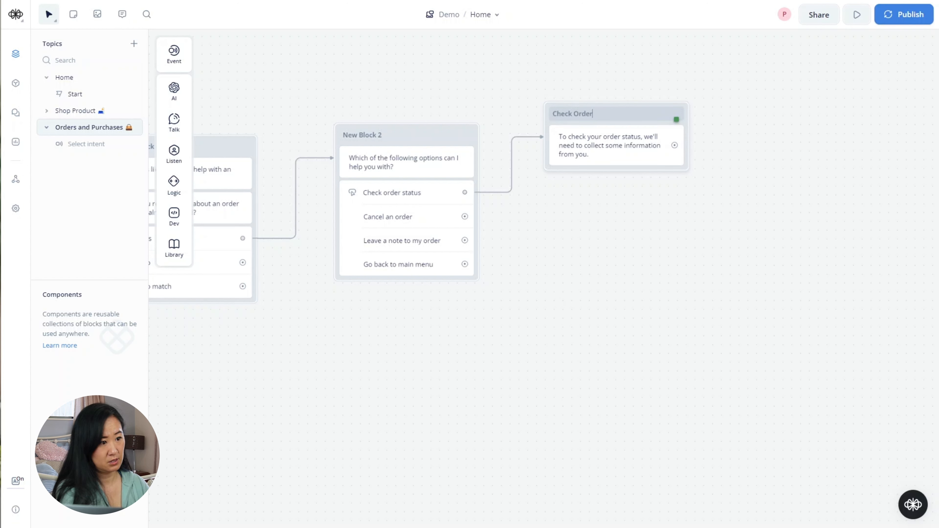
{"action": "type", "text": " Status"}
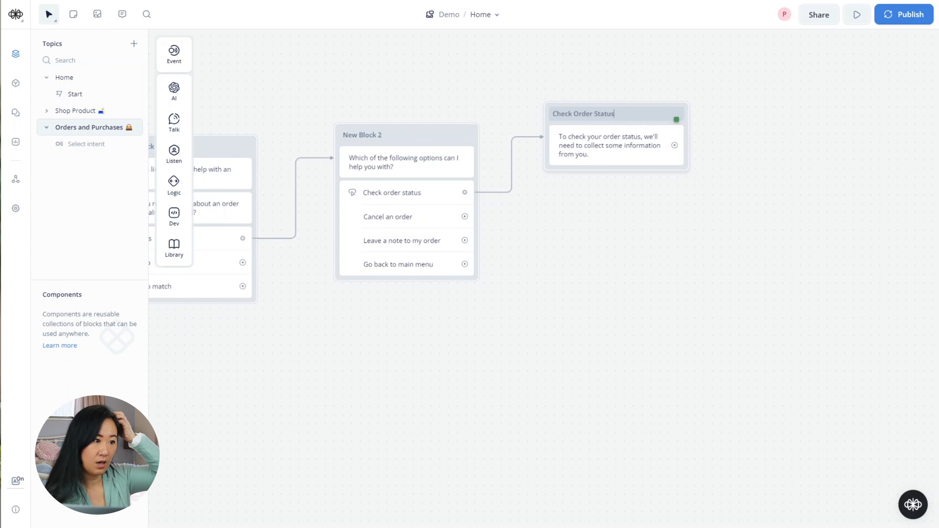
{"action": "key", "text": "Return"}
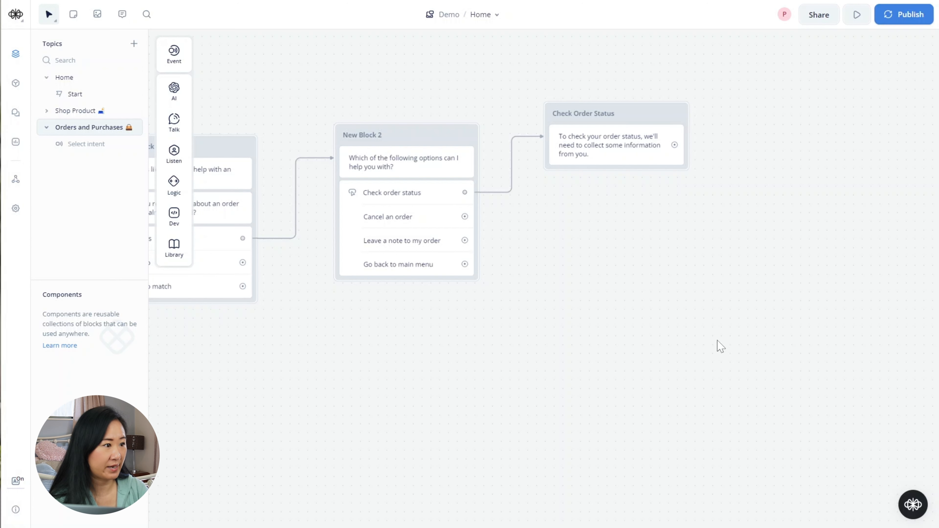
- Create New Block 4 below the flow with the text reply 'Please provide your order number'
{"action": "left_click_drag", "start_coordinate": [719, 346], "coordinate": [675, 323]}
{"action": "left_click_drag", "start_coordinate": [461, 380], "coordinate": [529, 297]}
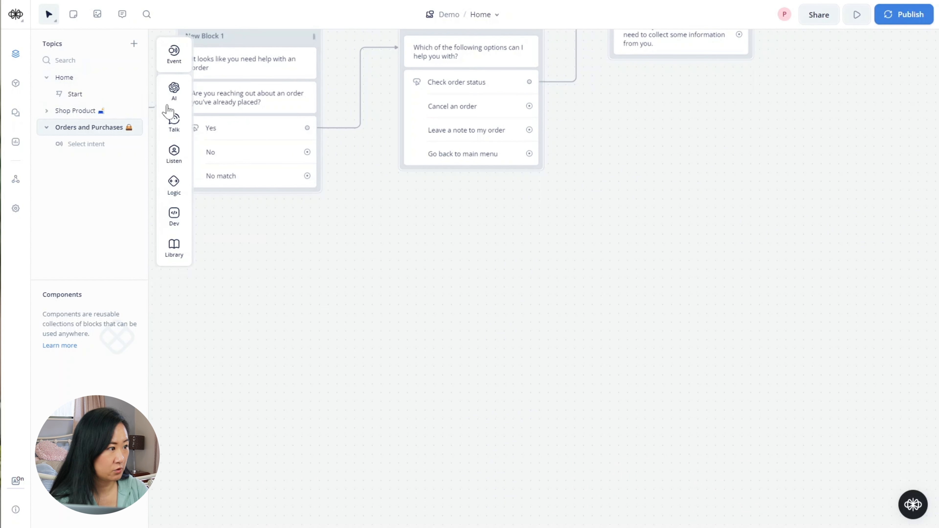
{"action": "mouse_move", "coordinate": [173, 120]}
{"action": "left_click_drag", "start_coordinate": [241, 119], "coordinate": [317, 276]}
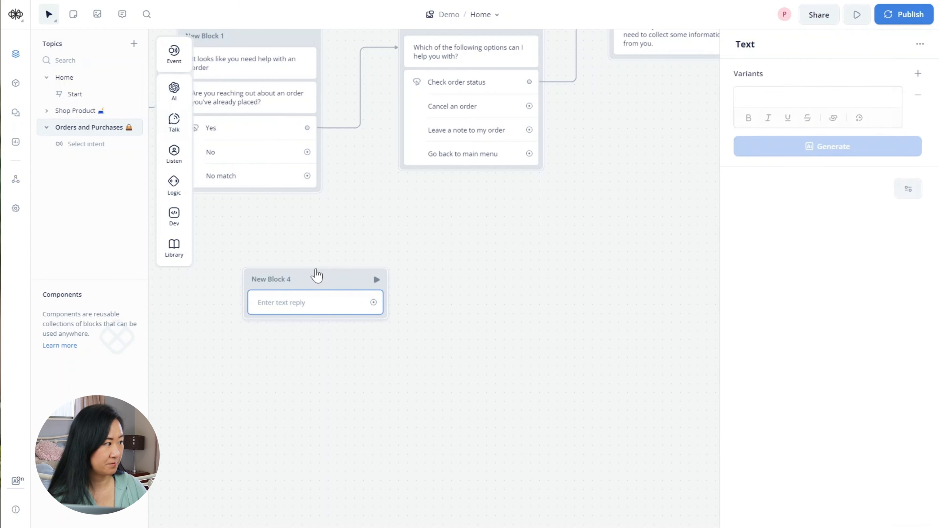
{"action": "type", "text": "Please "}
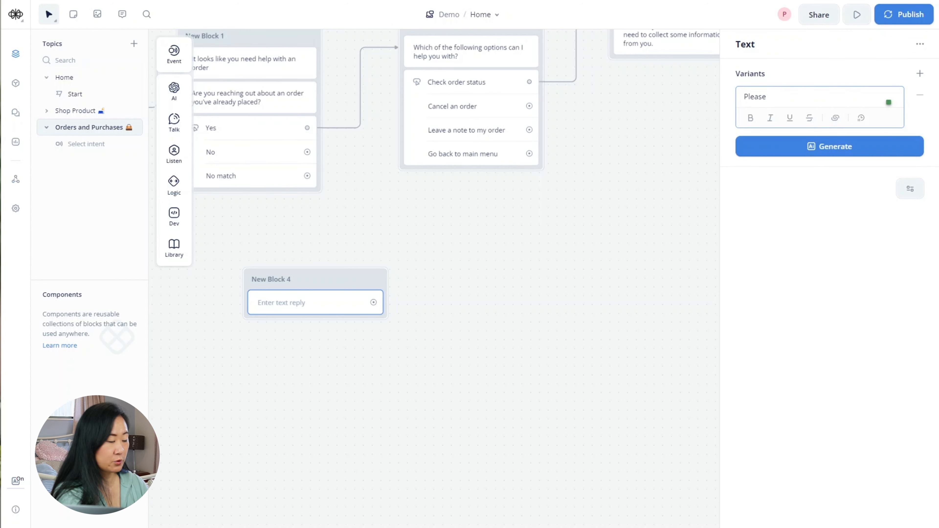
{"action": "type", "text": "provide "}
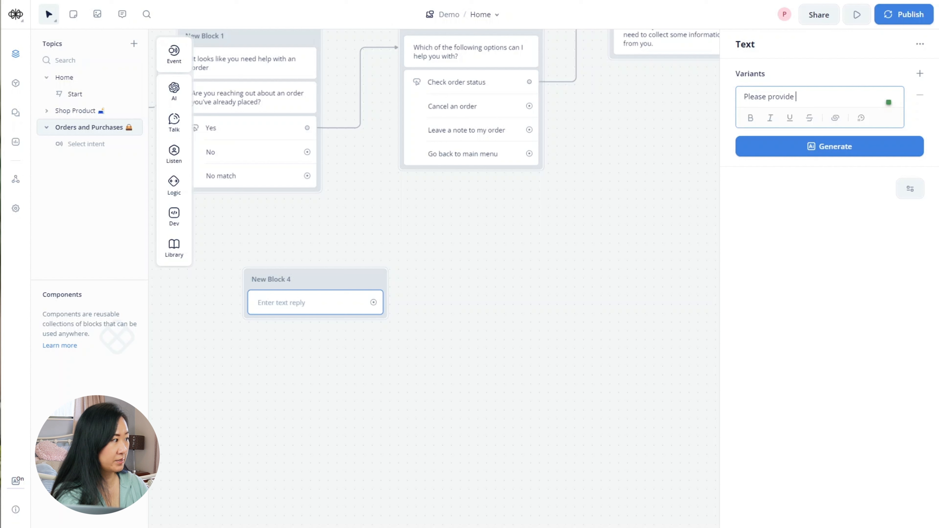
{"action": "type", "text": "your ord"}
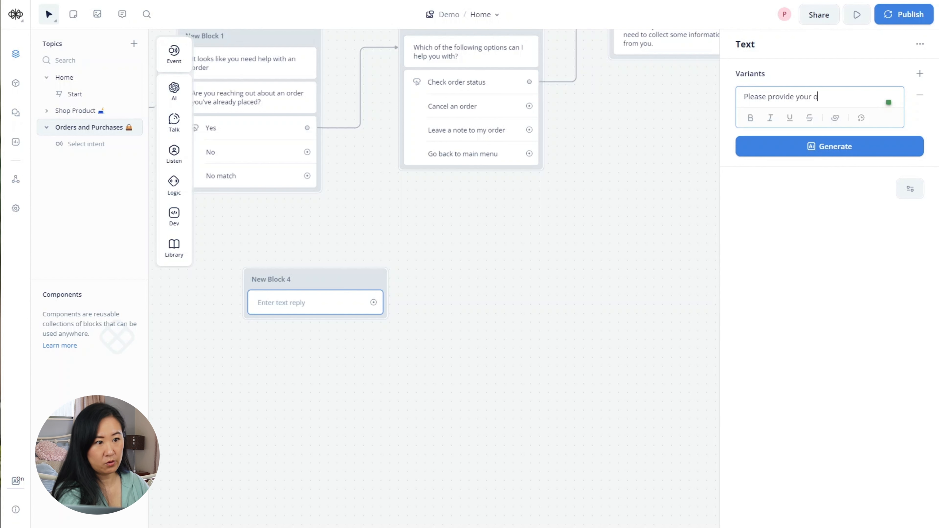
{"action": "key", "text": "BackSpace"}
{"action": "type", "text": "der numbr"}
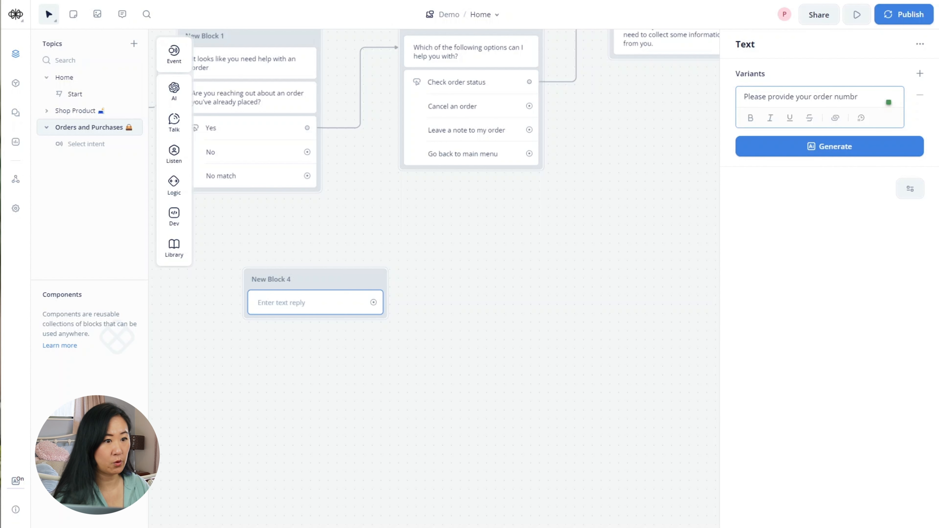
{"action": "key", "text": "BackSpace"}
{"action": "type", "text": "er"}
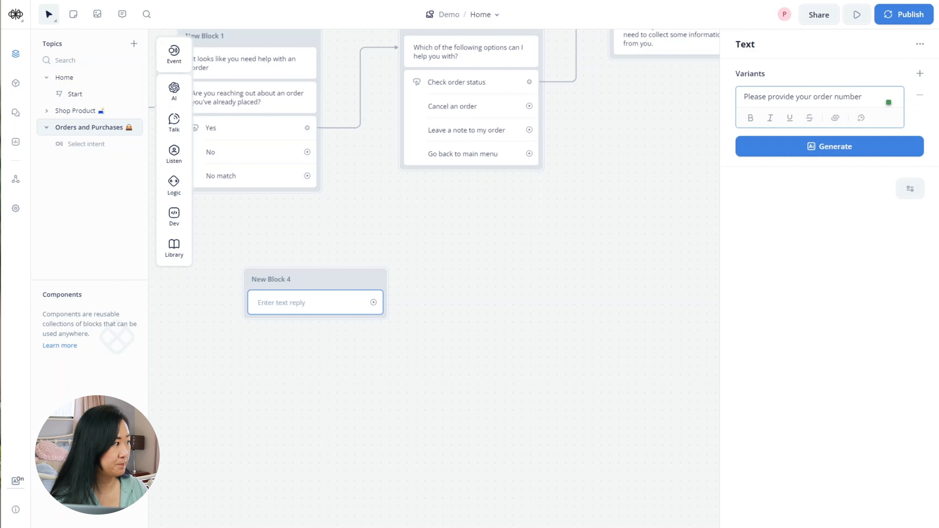
{"action": "left_click", "coordinate": [508, 399]}
{"action": "left_click_drag", "start_coordinate": [388, 412], "coordinate": [431, 394]}
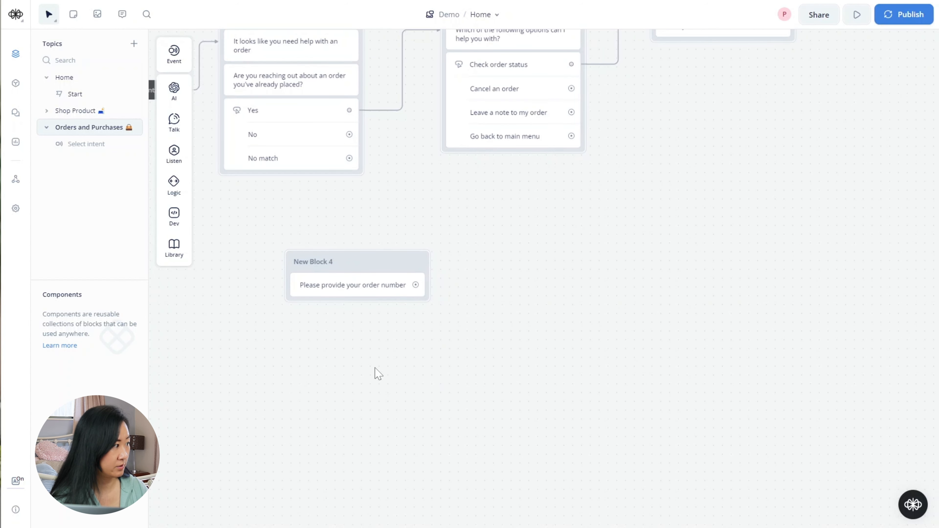
- Add a Capture step under New Block 4's prompt and open its capture options
{"action": "mouse_move", "coordinate": [173, 153]}
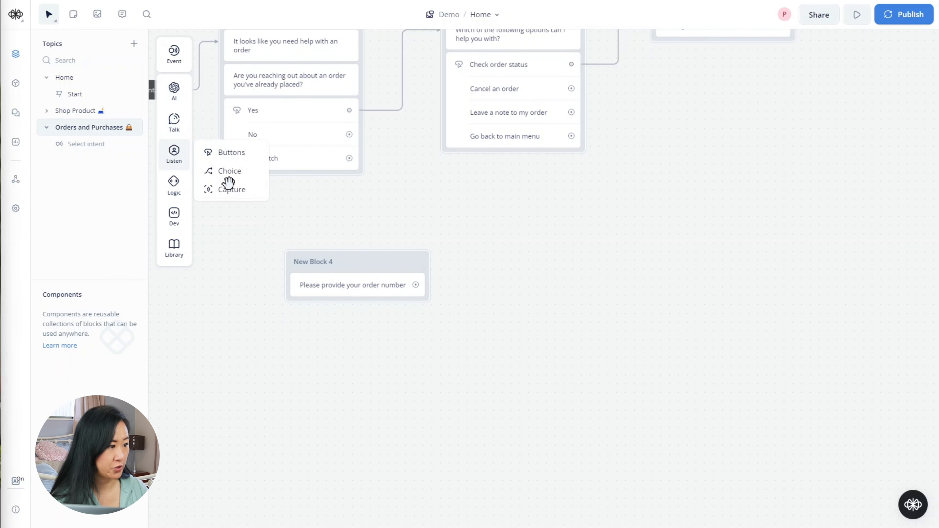
{"action": "left_click_drag", "start_coordinate": [228, 182], "coordinate": [326, 311]}
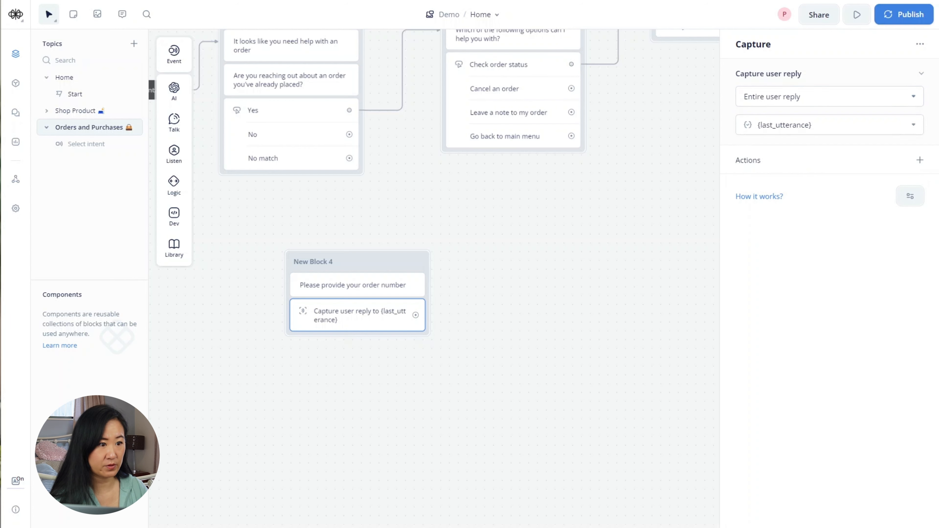
{"action": "left_click", "coordinate": [777, 97]}
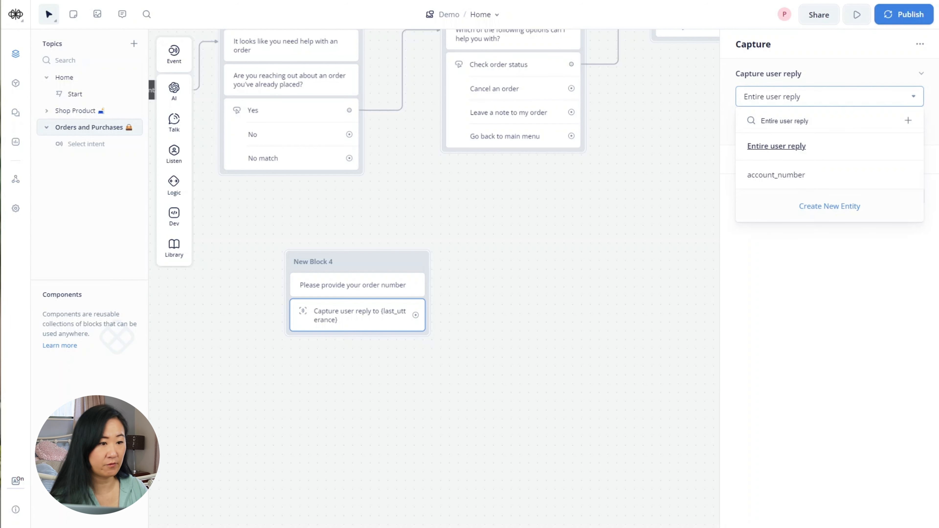
- Create a Name-type entity called order_number and capture the reply into it
{"action": "left_click", "coordinate": [909, 121]}
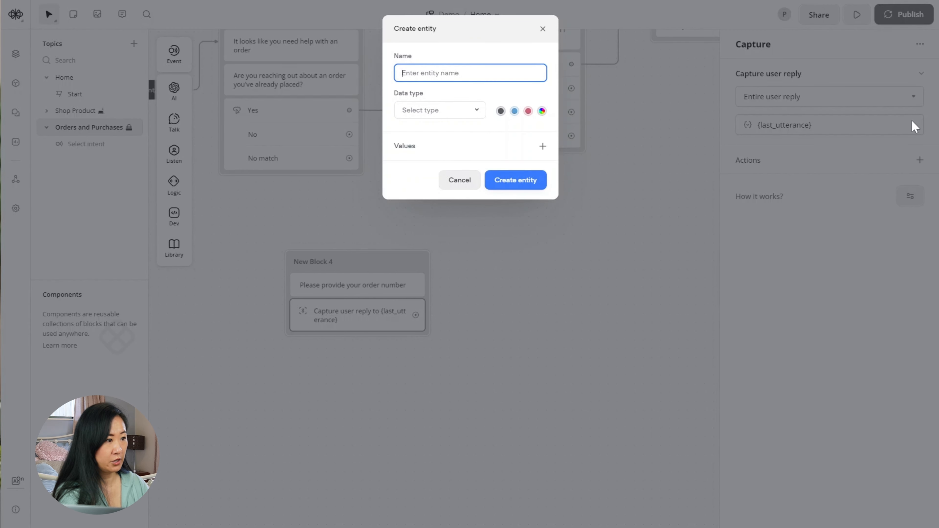
{"action": "type", "text": "o"}
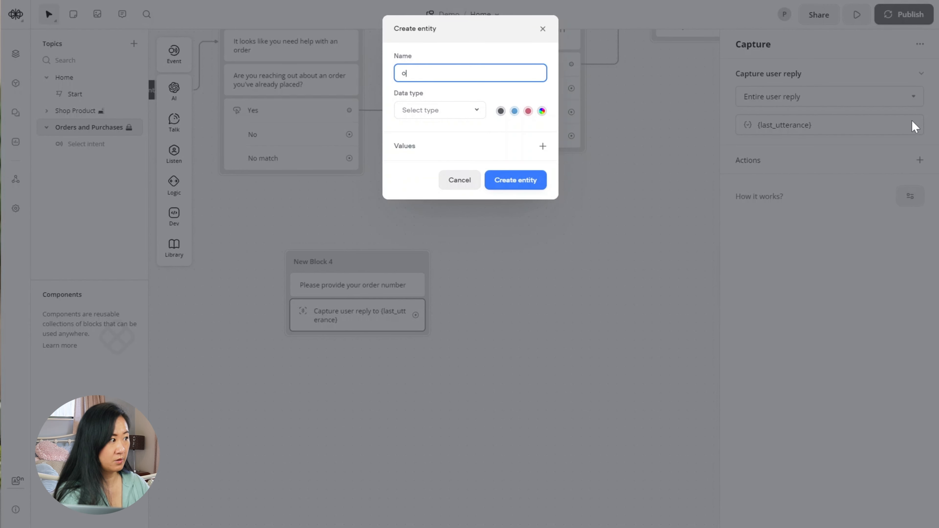
{"action": "type", "text": "rder_"}
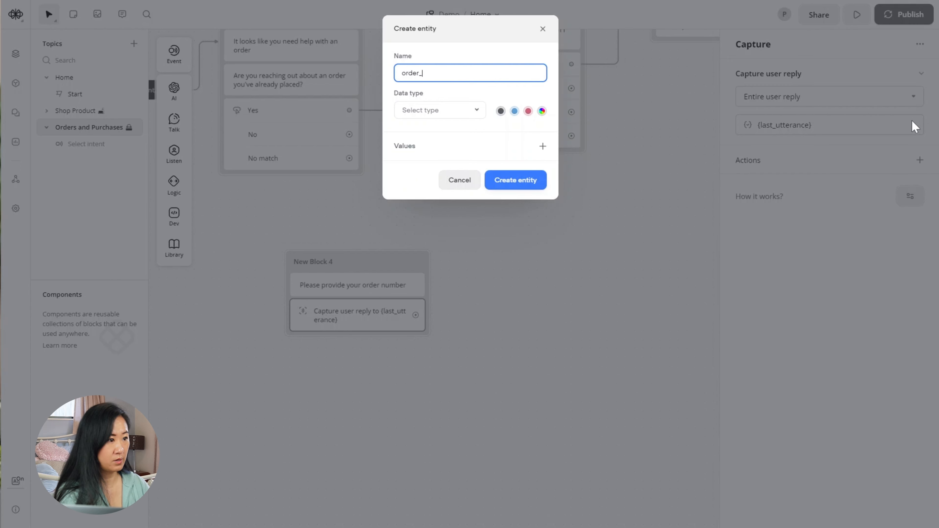
{"action": "type", "text": "number"}
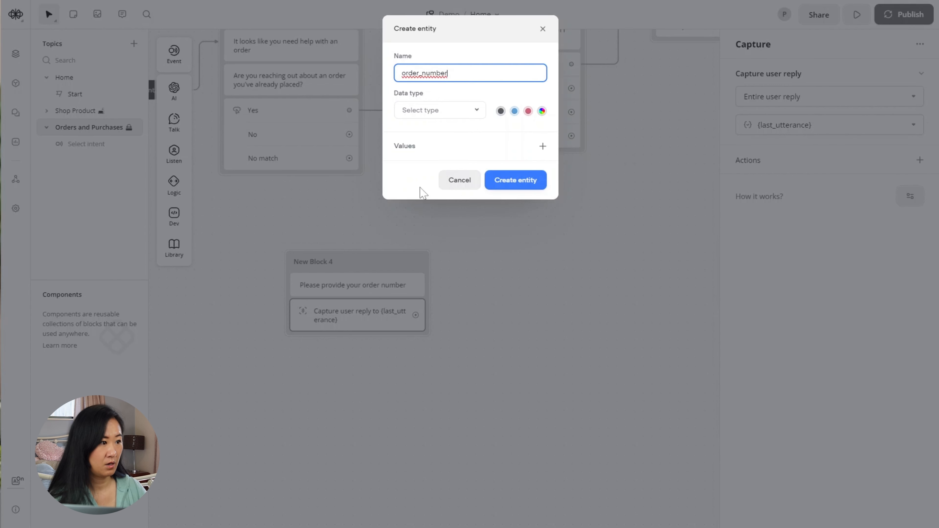
{"action": "left_click", "coordinate": [484, 117]}
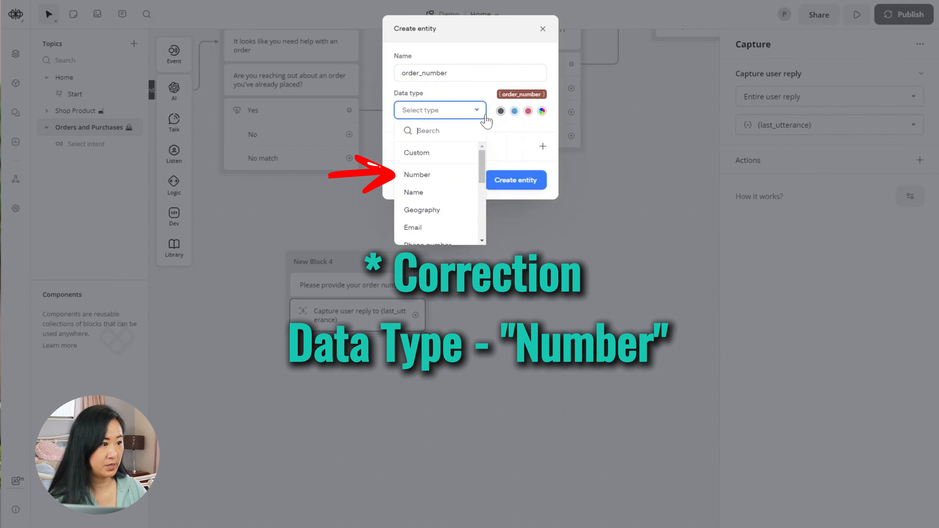
{"action": "left_click", "coordinate": [461, 193]}
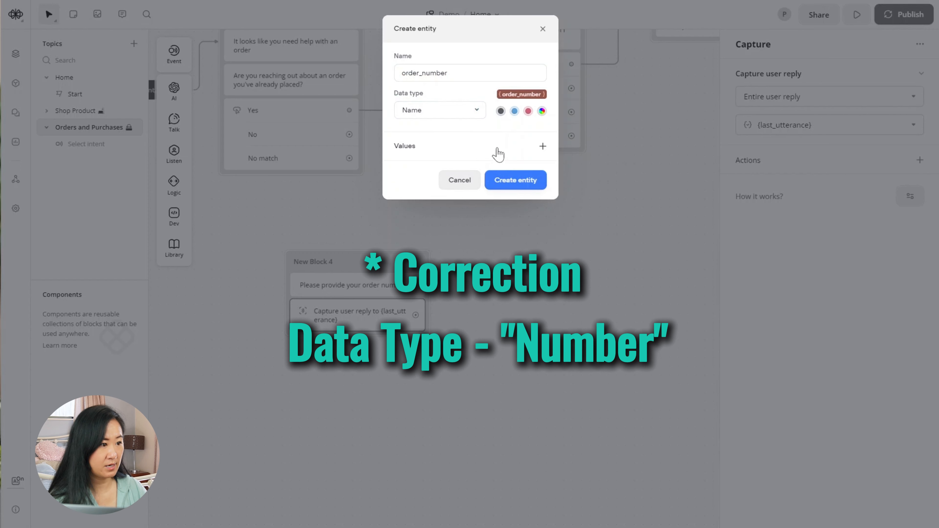
{"action": "left_click", "coordinate": [514, 181]}
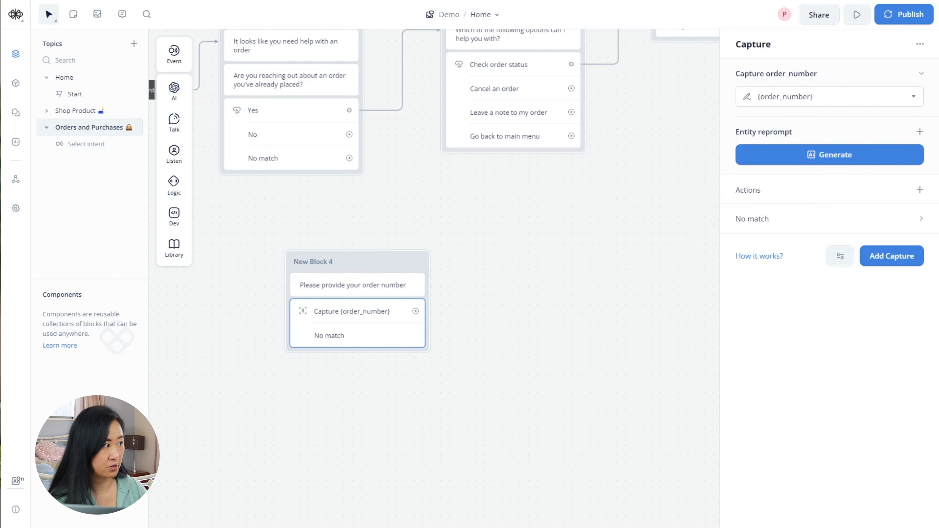
- Connect the order_number capture to a new Dev > API request block
{"action": "left_click", "coordinate": [480, 298]}
{"action": "left_click_drag", "start_coordinate": [396, 298], "coordinate": [457, 242]}
{"action": "mouse_move", "coordinate": [512, 253]}
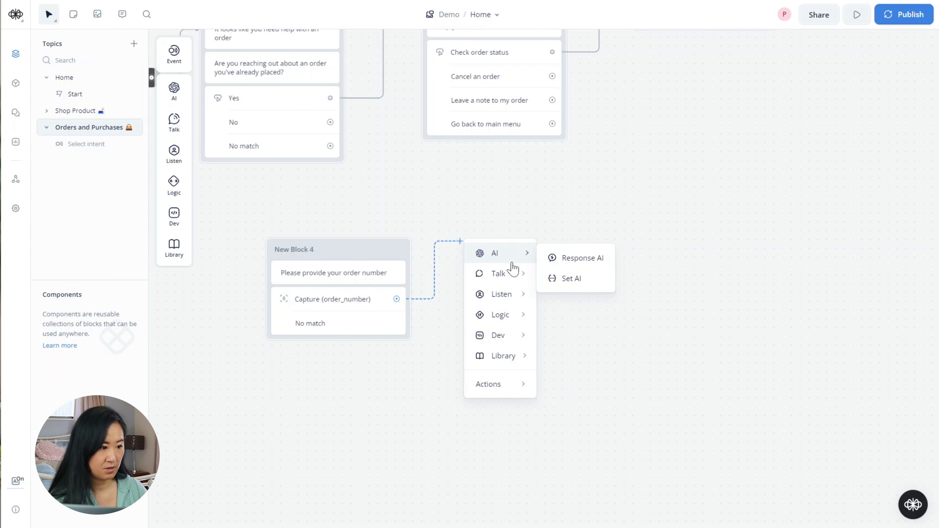
{"action": "mouse_move", "coordinate": [507, 316]}
{"action": "mouse_move", "coordinate": [522, 333]}
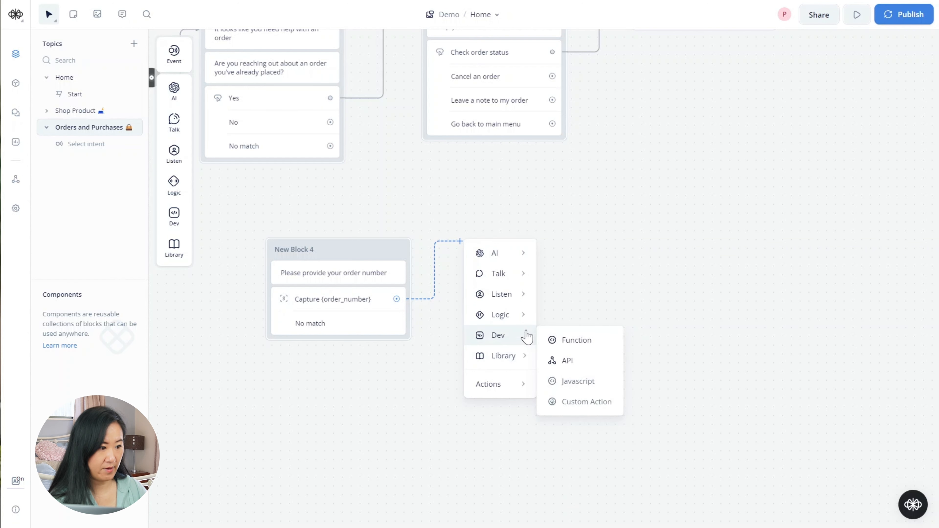
{"action": "left_click", "coordinate": [565, 360]}
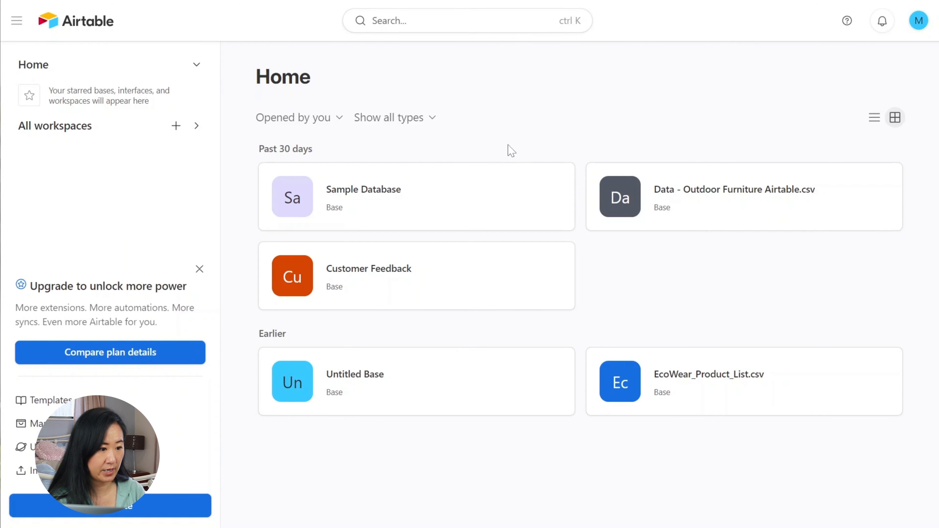
- Open the Sample Database base, then go to the developer hub's Personal access tokens page
{"action": "left_click", "coordinate": [391, 201]}
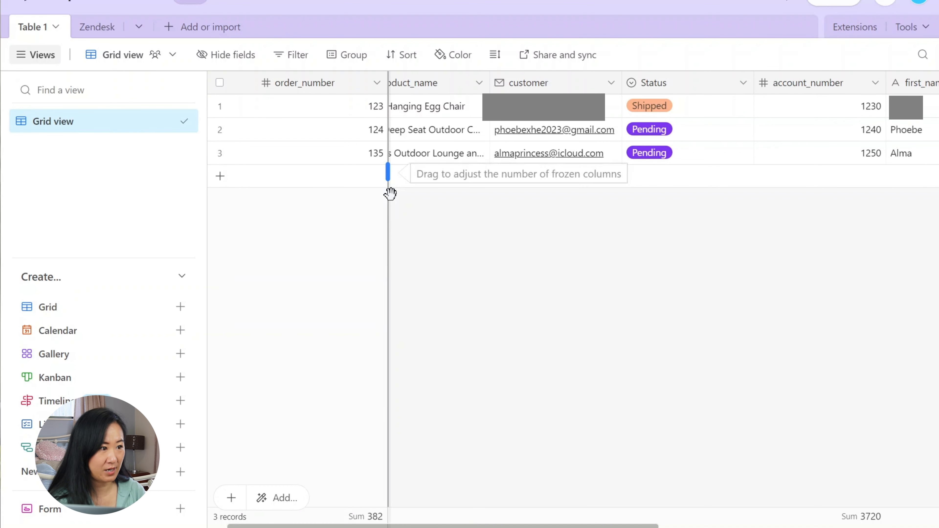
{"action": "scroll", "coordinate": [456, 250], "scroll_direction": "left", "scroll_amount": 1}
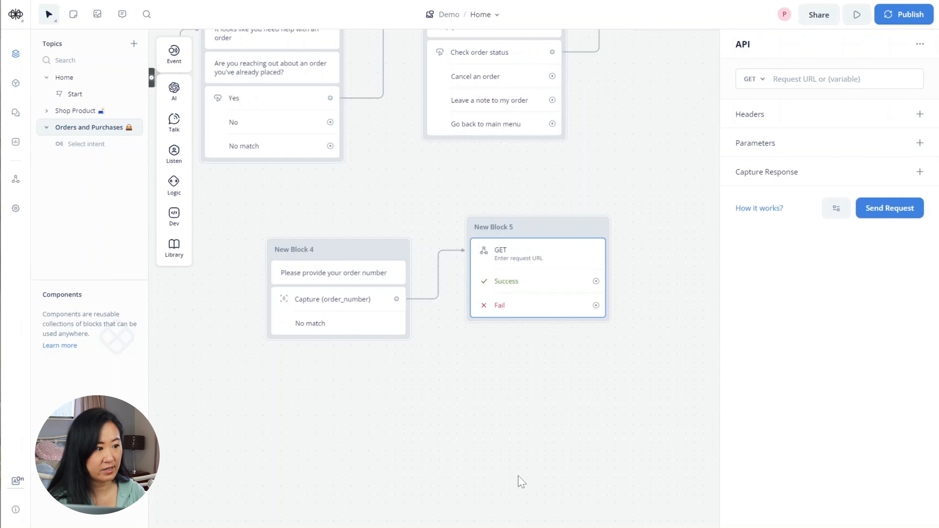
{"action": "left_click", "coordinate": [519, 480]}
{"action": "left_click", "coordinate": [534, 252]}
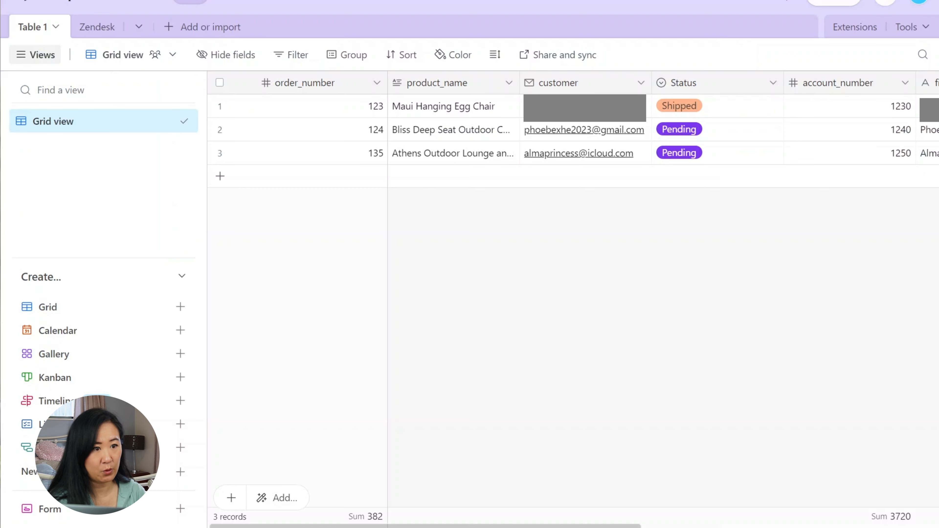
{"action": "left_click", "coordinate": [921, 3]}
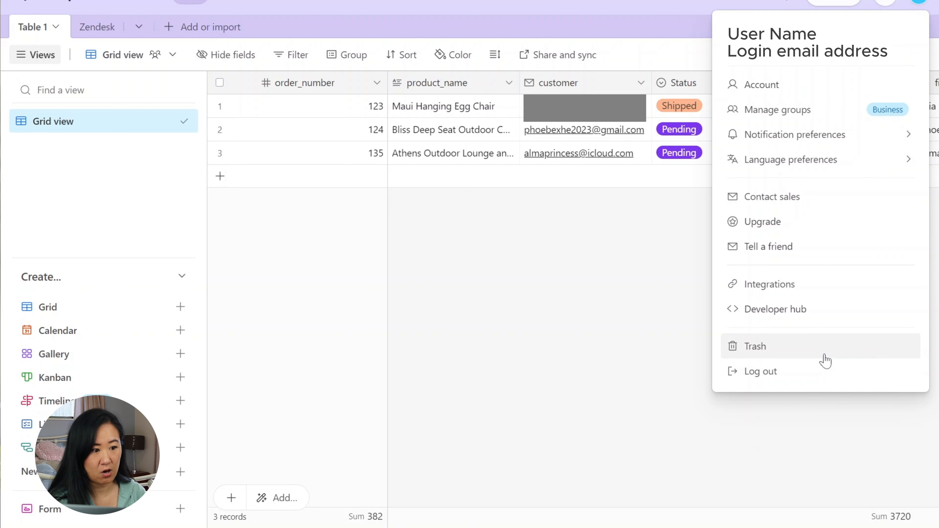
{"action": "left_click", "coordinate": [818, 323]}
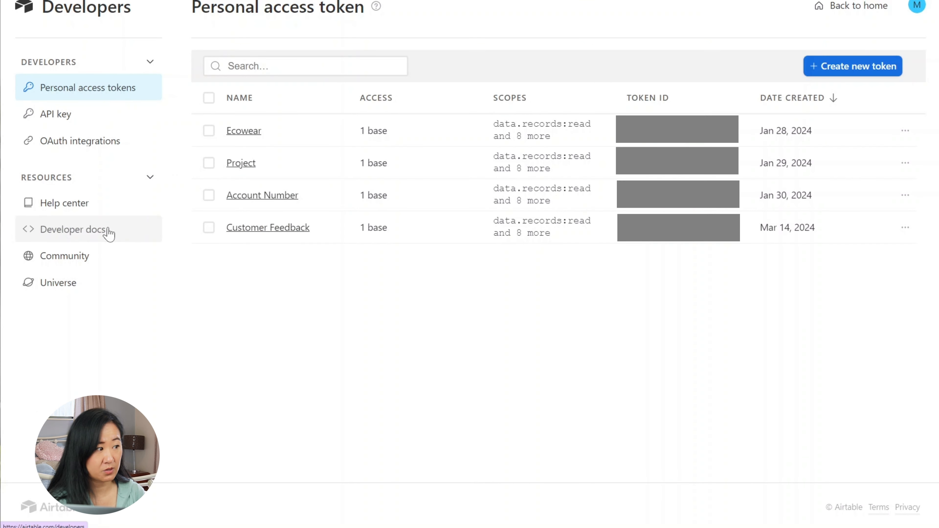
- Open the Web API reference documentation for the Sample Database base
{"action": "left_click", "coordinate": [108, 233]}
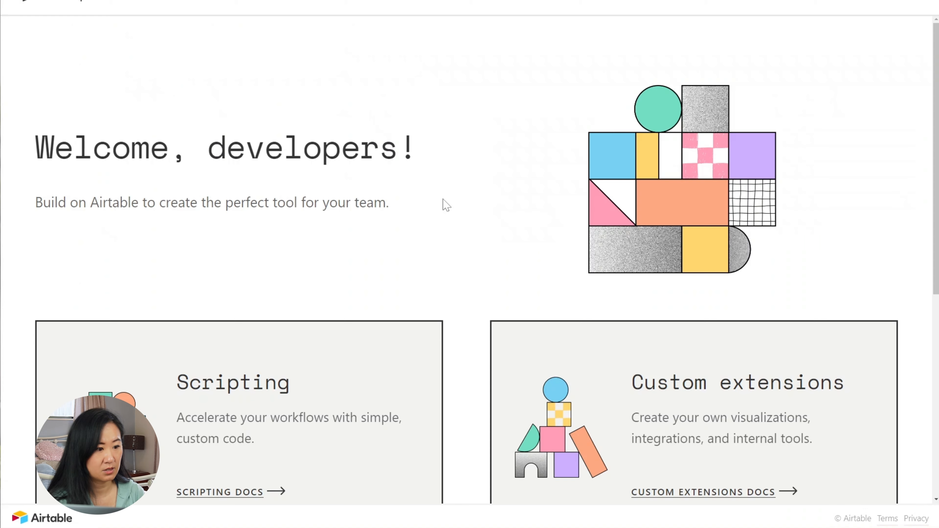
{"action": "scroll", "coordinate": [446, 206], "scroll_direction": "down", "scroll_amount": 8}
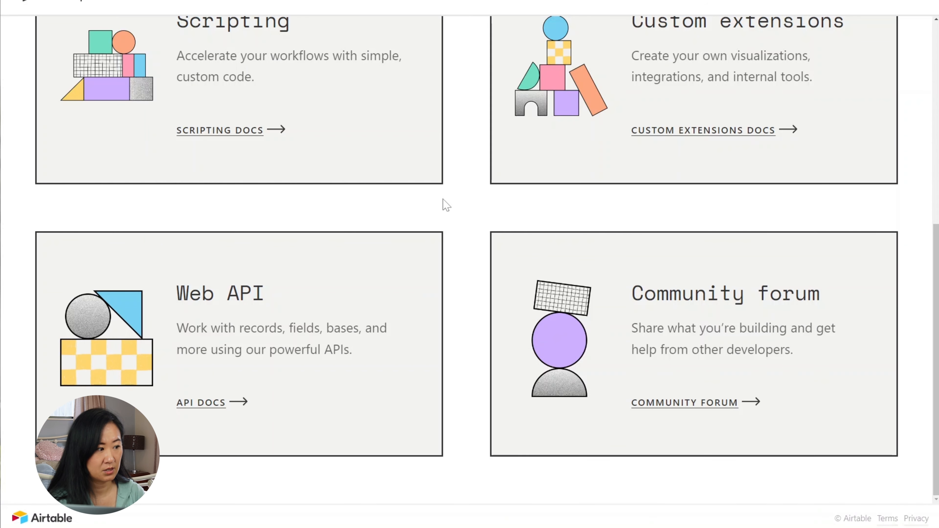
{"action": "left_click", "coordinate": [212, 413]}
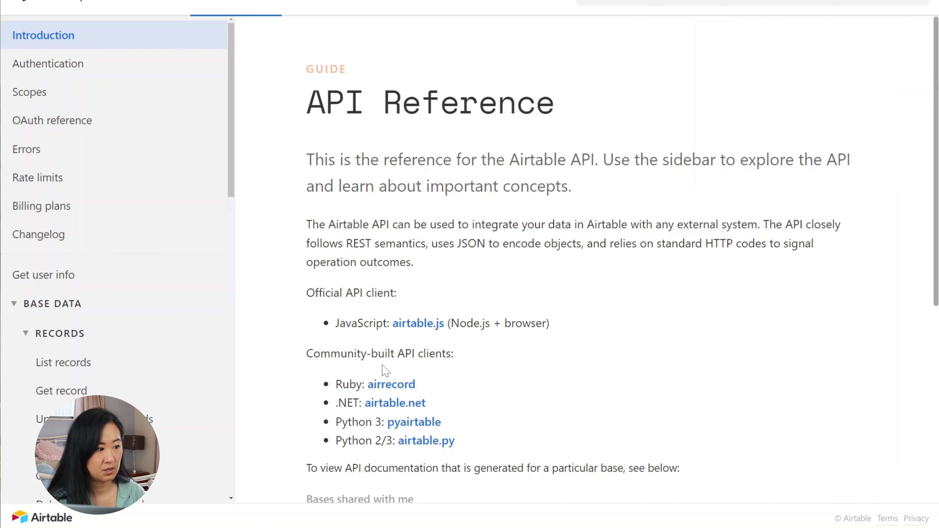
{"action": "scroll", "coordinate": [385, 370], "scroll_direction": "down", "scroll_amount": 8}
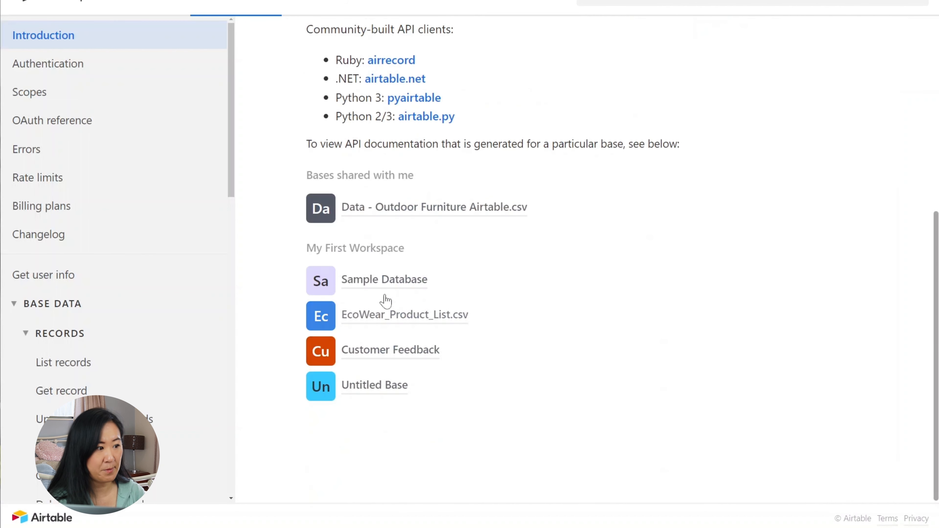
{"action": "left_click", "coordinate": [370, 289]}
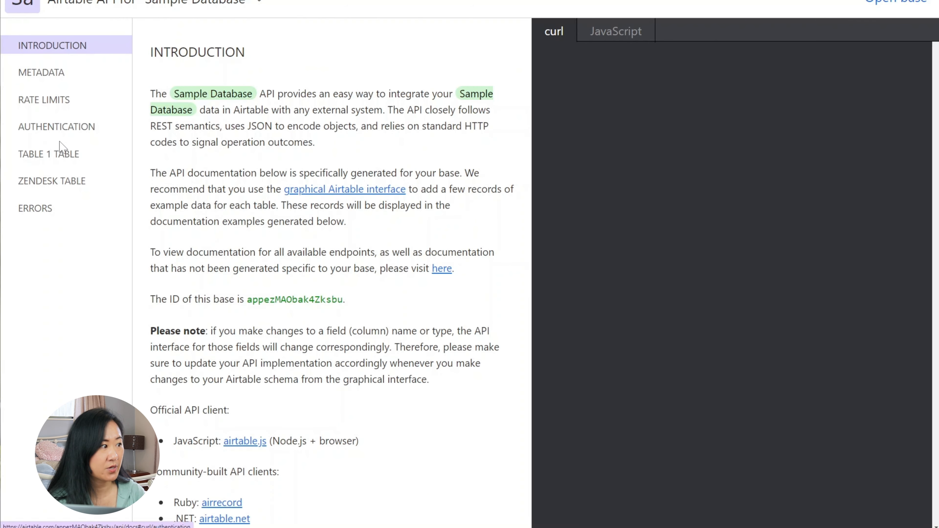
- Copy the Table 1 List records example request URL and return to Voiceflow
{"action": "left_click", "coordinate": [60, 155]}
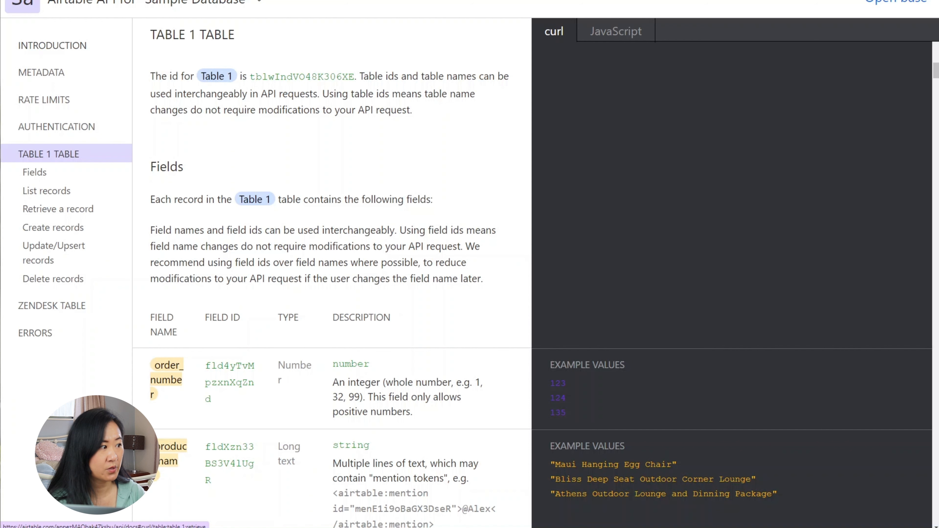
{"action": "left_click", "coordinate": [68, 191]}
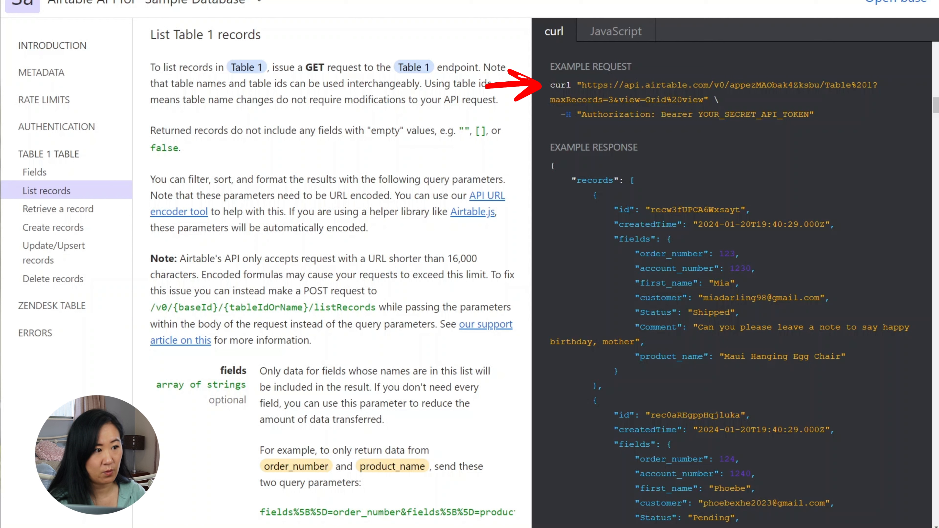
{"action": "left_click_drag", "start_coordinate": [581, 85], "coordinate": [705, 100]}
{"action": "right_click", "coordinate": [679, 92]}
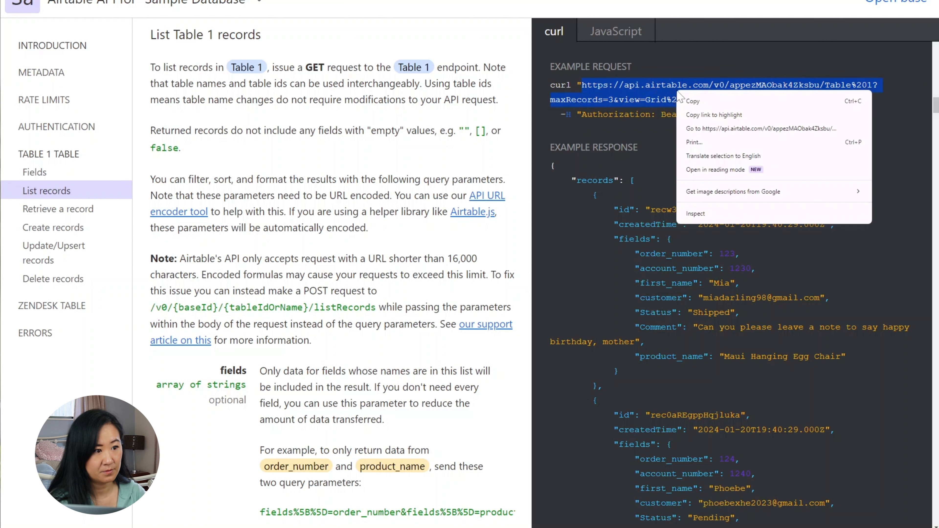
{"action": "left_click", "coordinate": [694, 104]}
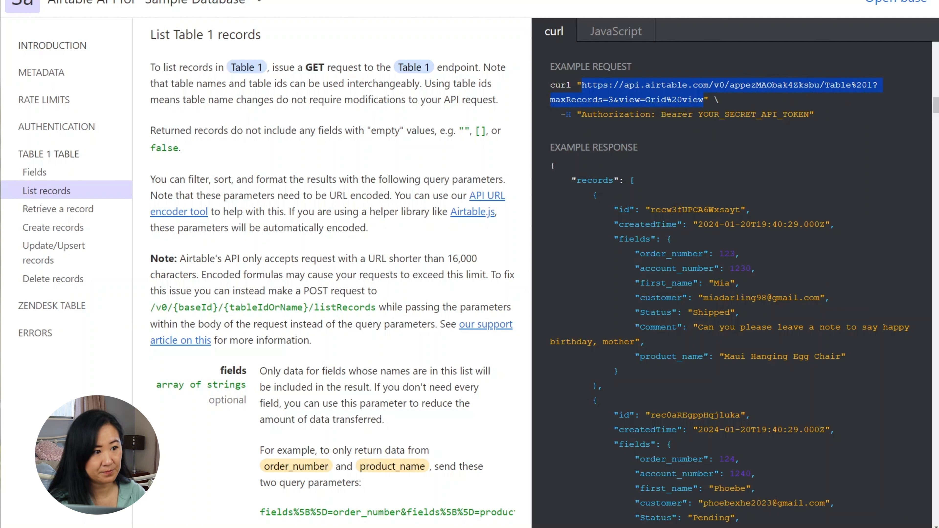
{"action": "key", "text": "alt+Tab"}
- Paste the Airtable Table 1 records URL as the GET request URL
{"action": "left_click", "coordinate": [811, 77]}
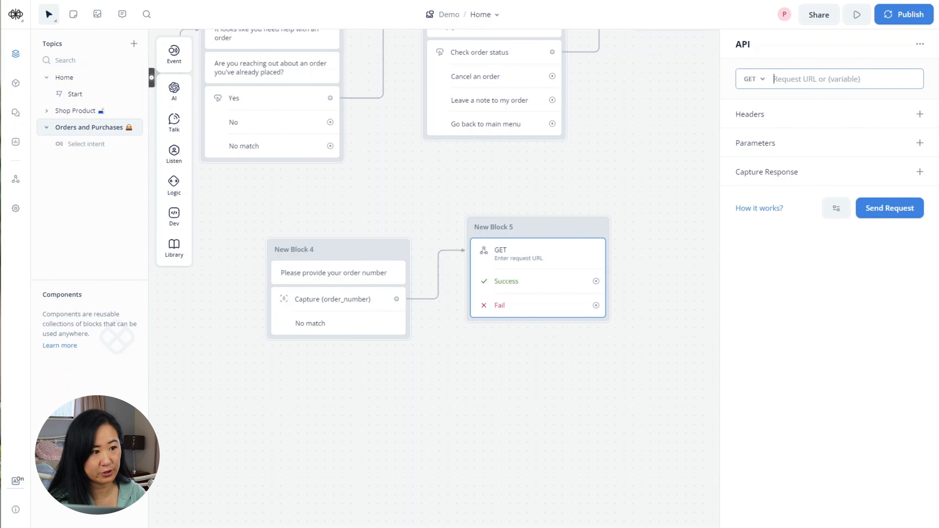
{"action": "right_click", "coordinate": [810, 77]}
{"action": "left_click", "coordinate": [710, 173]}
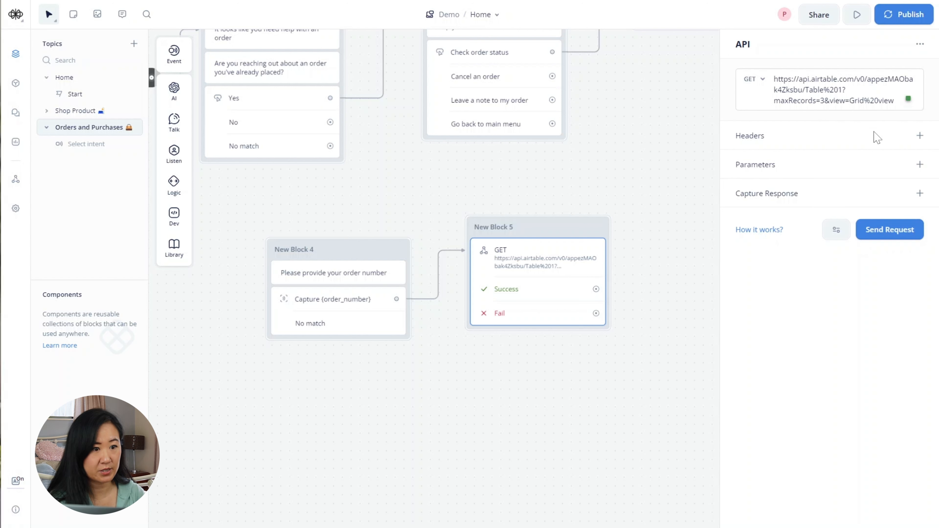
- Add an Authorization header with value Bearer followed by the pasted access token
{"action": "left_click", "coordinate": [919, 136]}
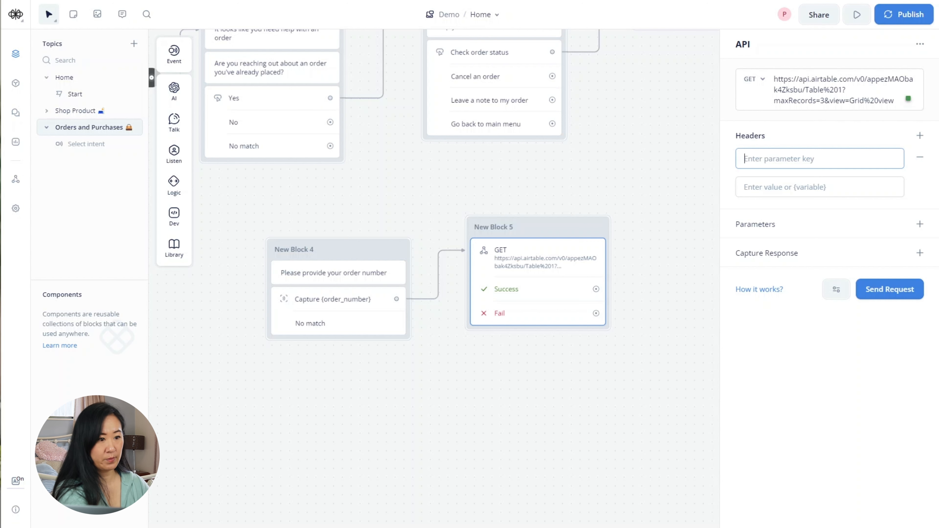
{"action": "type", "text": "Authoris"}
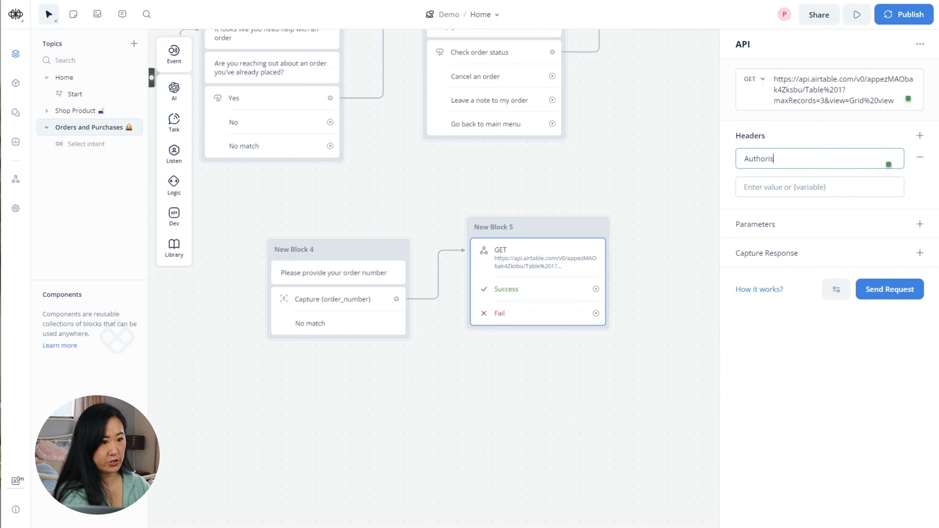
{"action": "type", "text": "zati"}
{"action": "key", "text": "BackSpace"}
{"action": "key", "text": "BackSpace"}
{"action": "key", "text": "BackSpace"}
{"action": "key", "text": "BackSpace"}
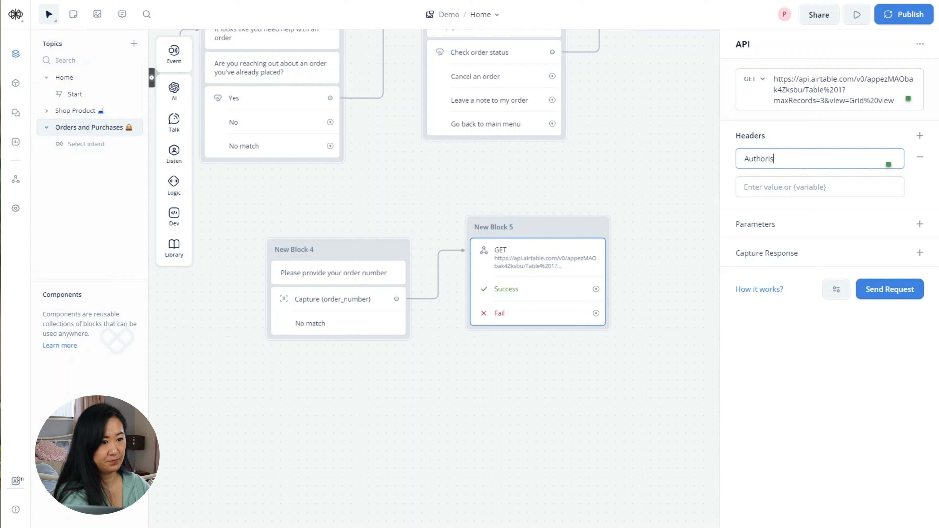
{"action": "type", "text": "atio"}
{"action": "key", "text": "BackSpace"}
{"action": "key", "text": "BackSpace"}
{"action": "key", "text": "BackSpace"}
{"action": "key", "text": "BackSpace"}
{"action": "key", "text": "BackSpace"}
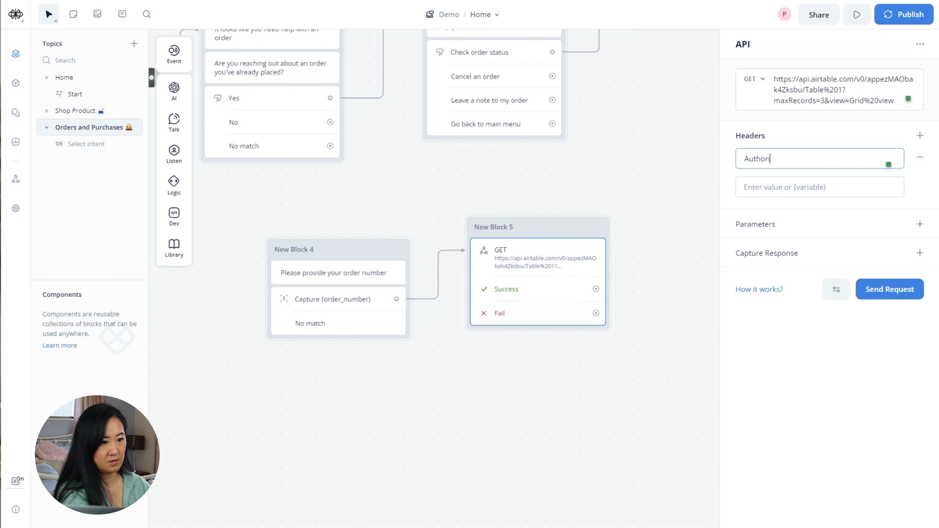
{"action": "type", "text": "zation"}
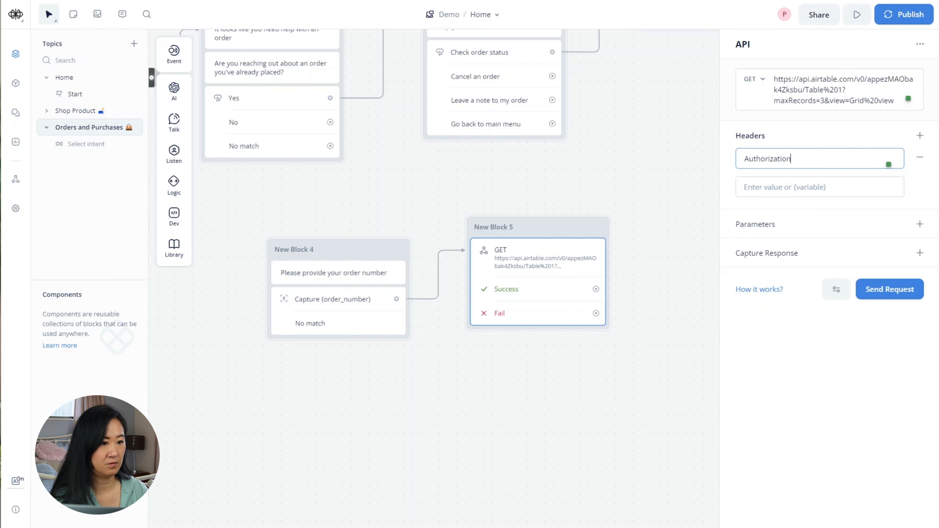
{"action": "left_click", "coordinate": [820, 187]}
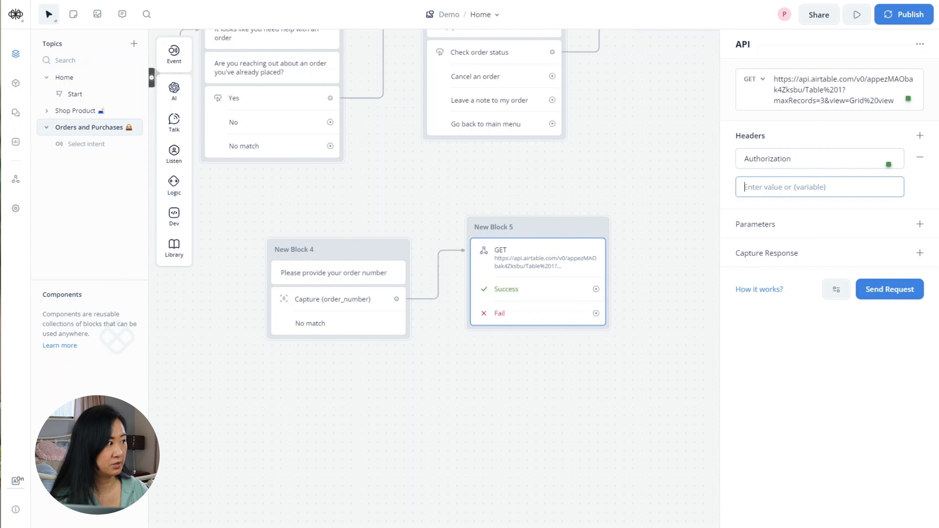
{"action": "type", "text": "B"}
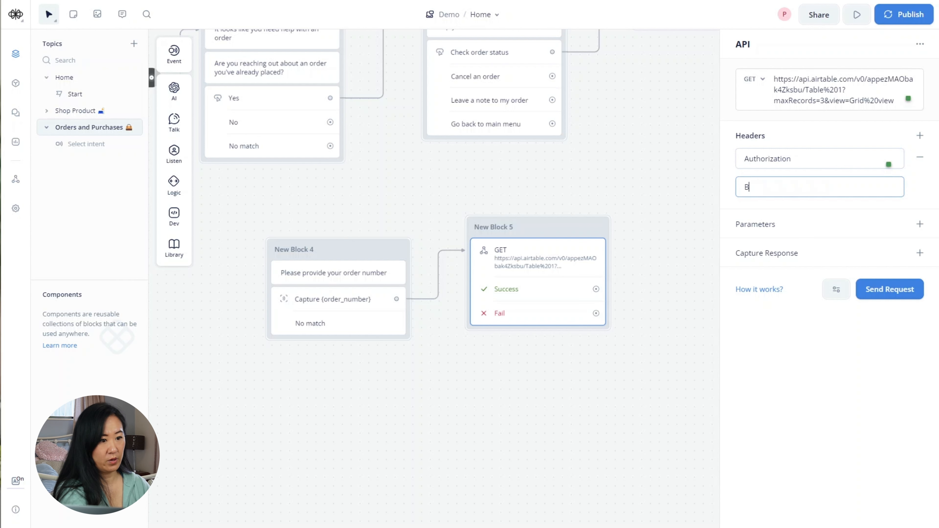
{"action": "type", "text": "earer"}
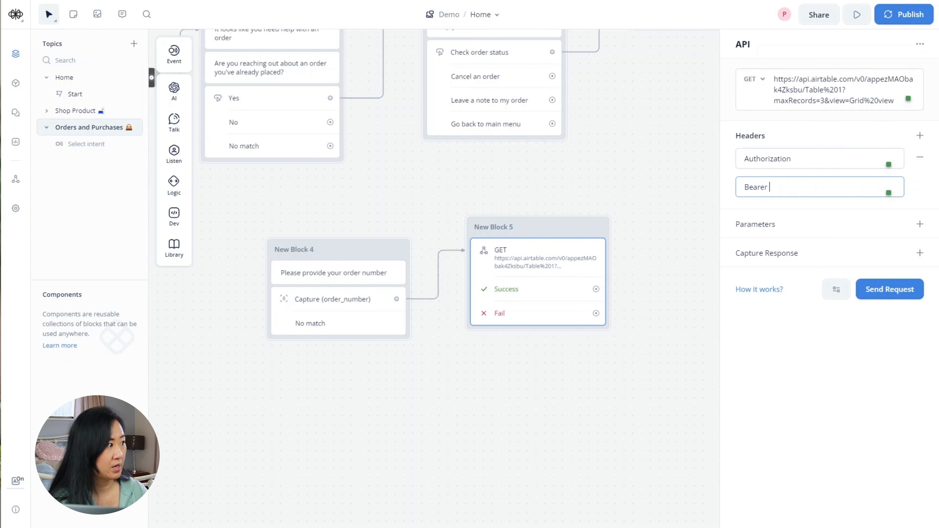
{"action": "left_click", "coordinate": [1, 215]}
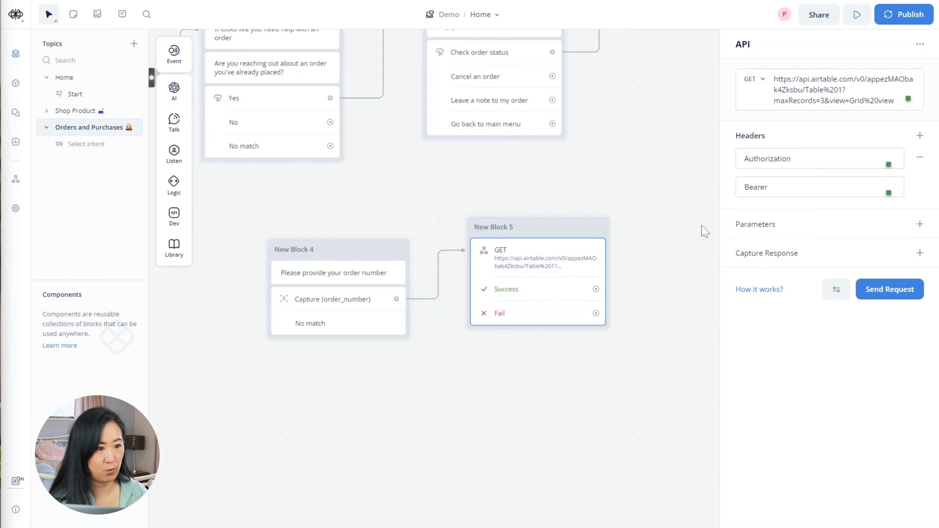
{"action": "left_click", "coordinate": [791, 190]}
{"action": "right_click", "coordinate": [791, 190]}
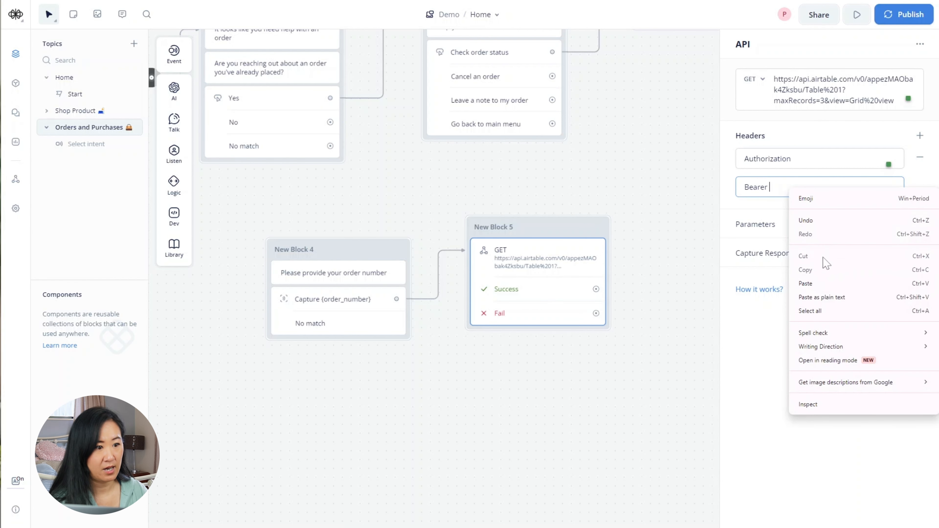
{"action": "left_click", "coordinate": [820, 284]}
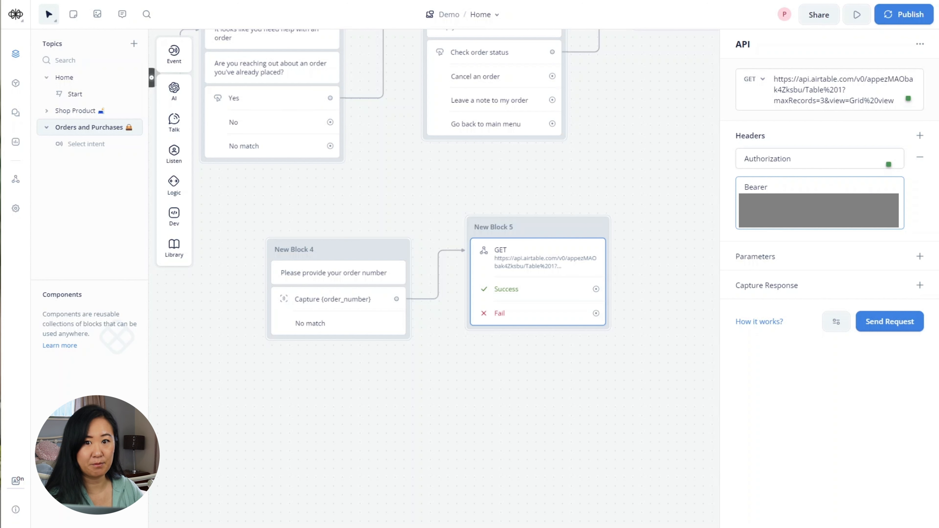
{"action": "left_click_drag", "start_coordinate": [455, 173], "coordinate": [638, 253]}
{"action": "left_click_drag", "start_coordinate": [313, 280], "coordinate": [354, 318]}
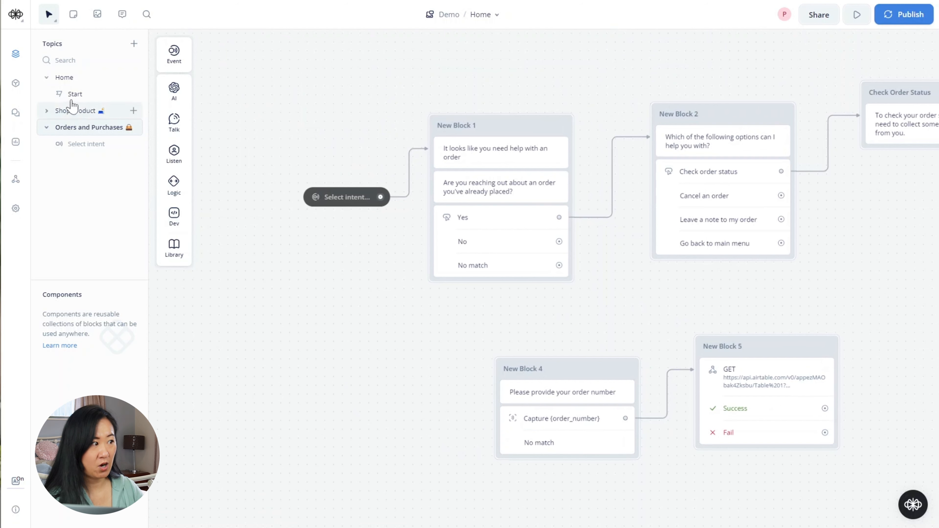
- In the Home topic, inspect the existing API step and select its Bearer token
{"action": "left_click", "coordinate": [75, 86]}
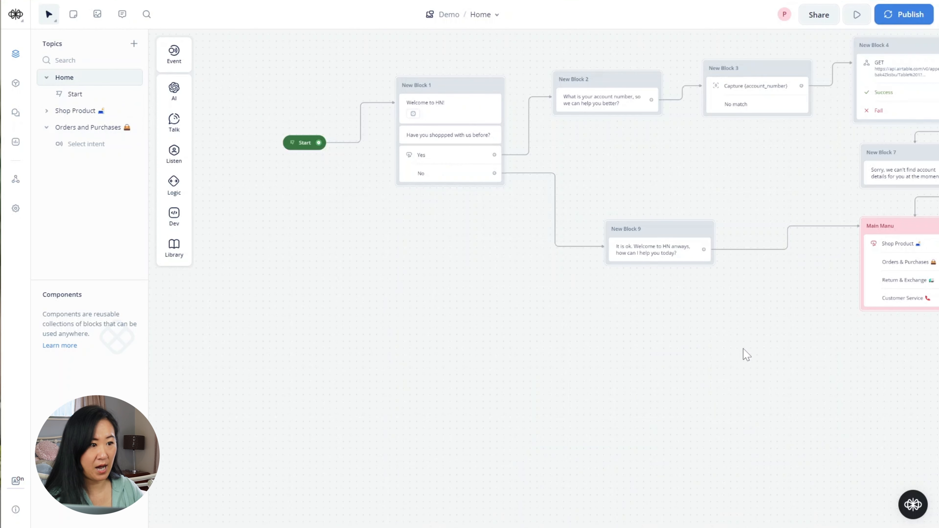
{"action": "left_click_drag", "start_coordinate": [648, 408], "coordinate": [549, 418]}
{"action": "left_click", "coordinate": [616, 157]}
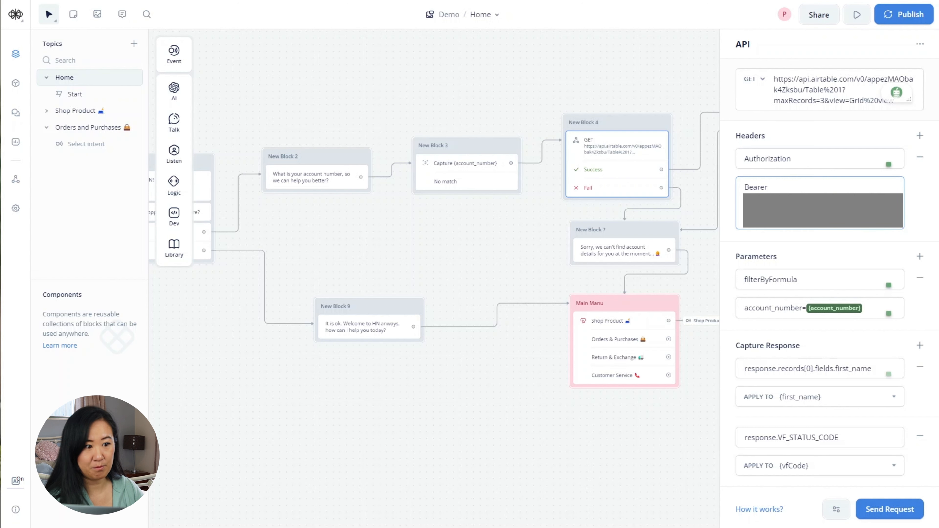
{"action": "double_click", "coordinate": [819, 193]}
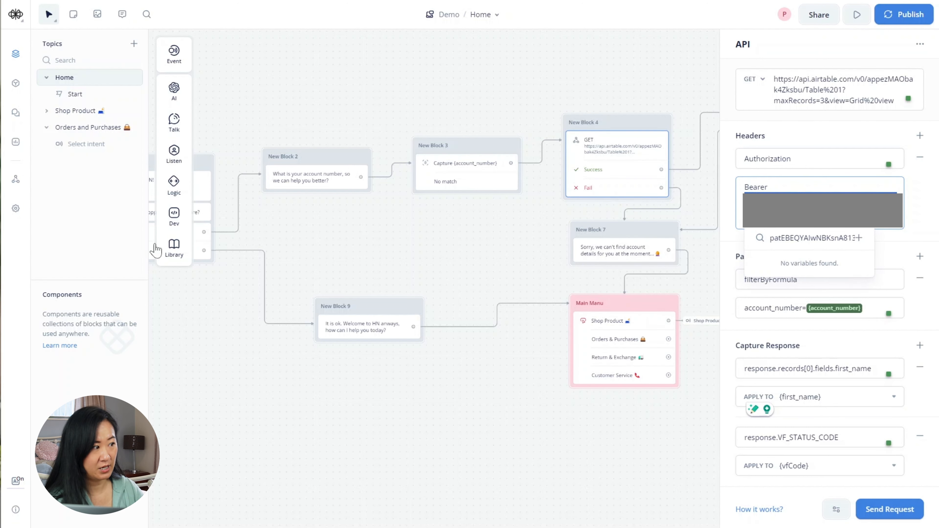
{"action": "left_click", "coordinate": [419, 413]}
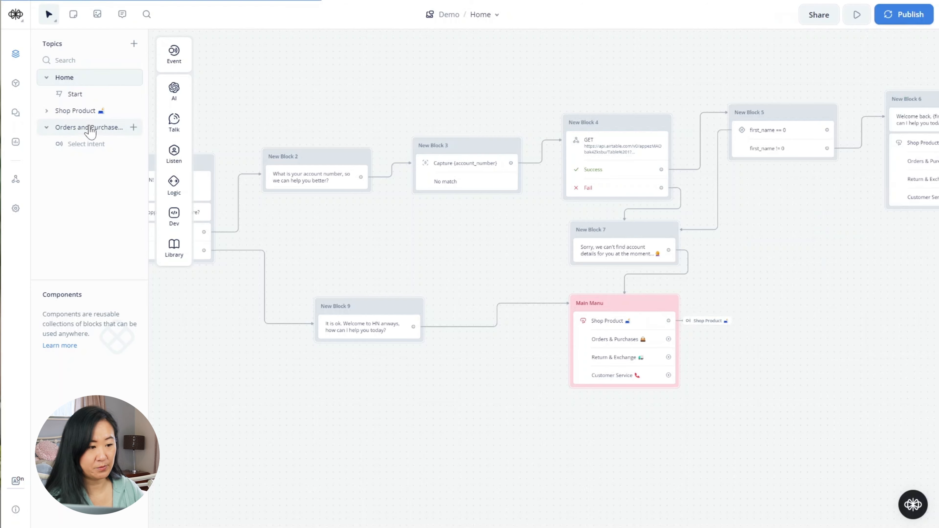
- Back in Orders and Purchases, reopen New Block 5's GET step with both blocks centred
{"action": "left_click", "coordinate": [88, 127]}
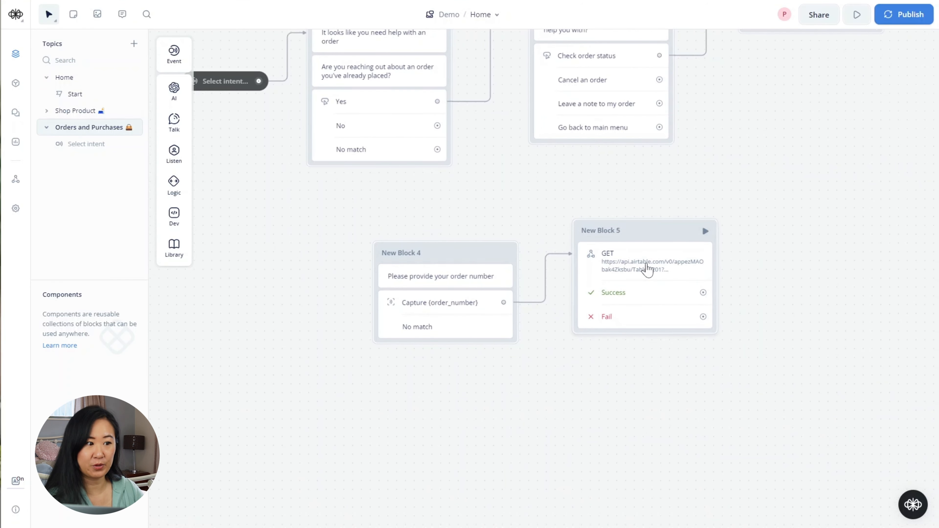
{"action": "left_click", "coordinate": [647, 267]}
{"action": "left_click_drag", "start_coordinate": [635, 378], "coordinate": [549, 378]}
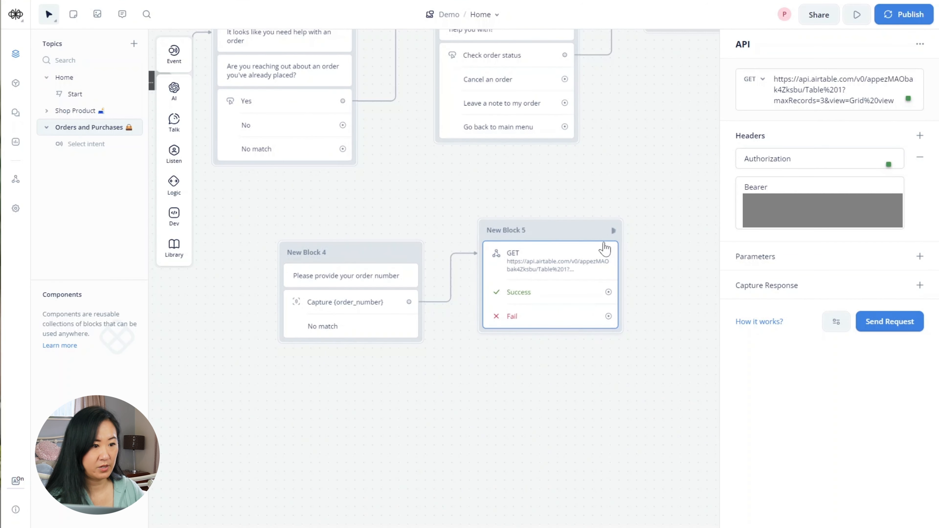
- Add a filterByFormula query parameter with value order_number={order_number}
{"action": "left_click", "coordinate": [920, 256]}
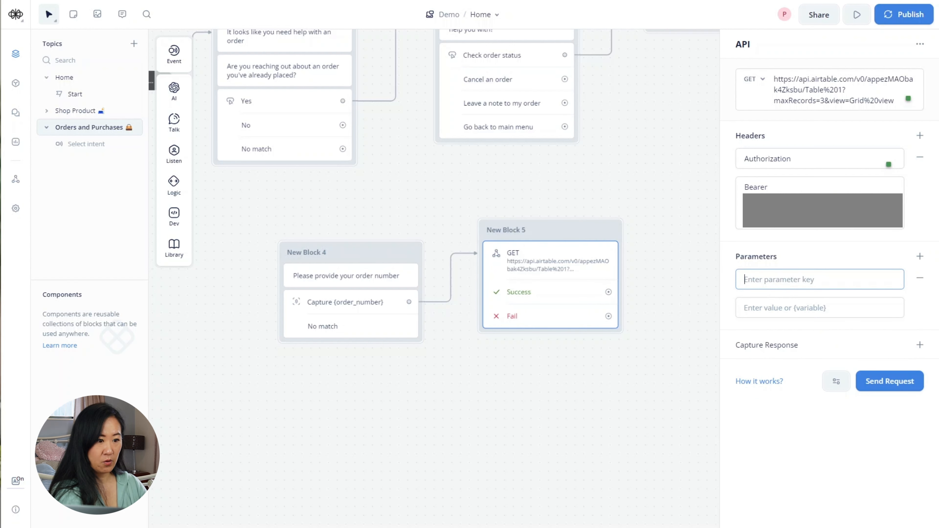
{"action": "type", "text": "filter"}
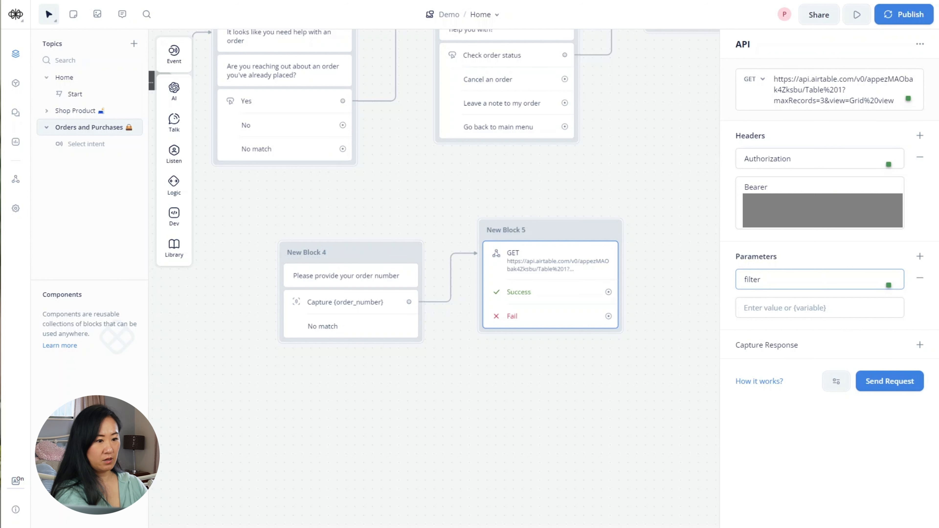
{"action": "type", "text": "By"}
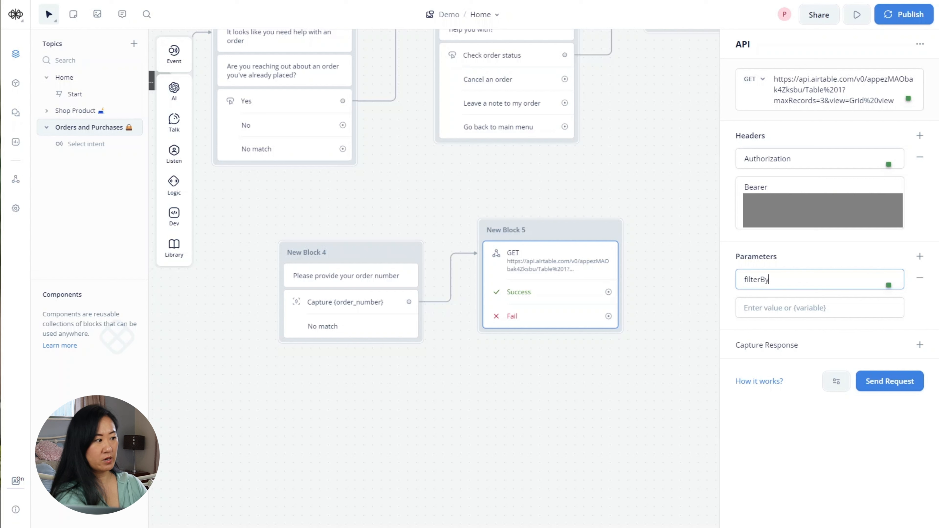
{"action": "type", "text": "F"}
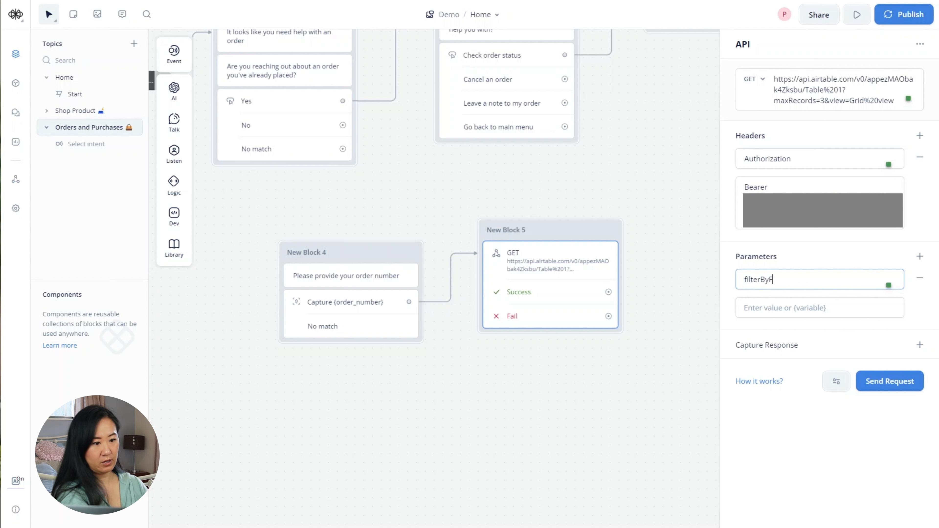
{"action": "type", "text": "ormula"}
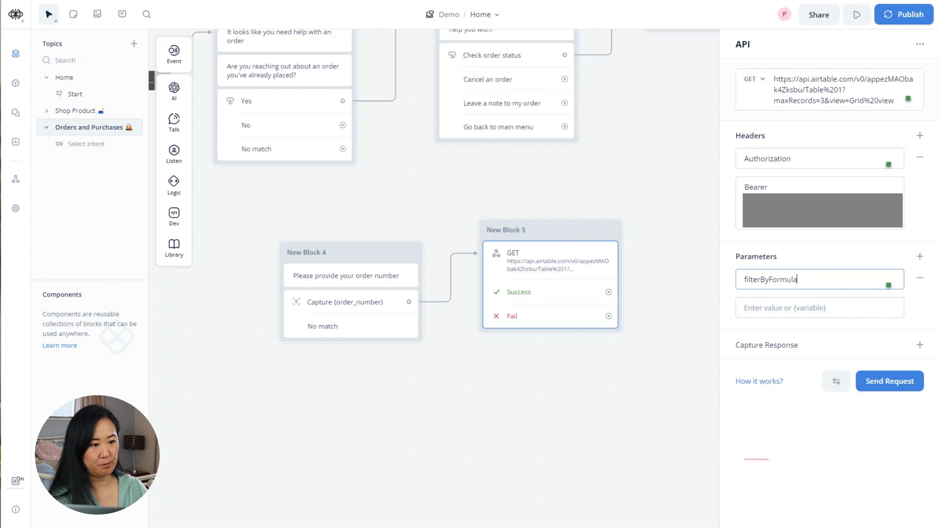
{"action": "left_click", "coordinate": [760, 280]}
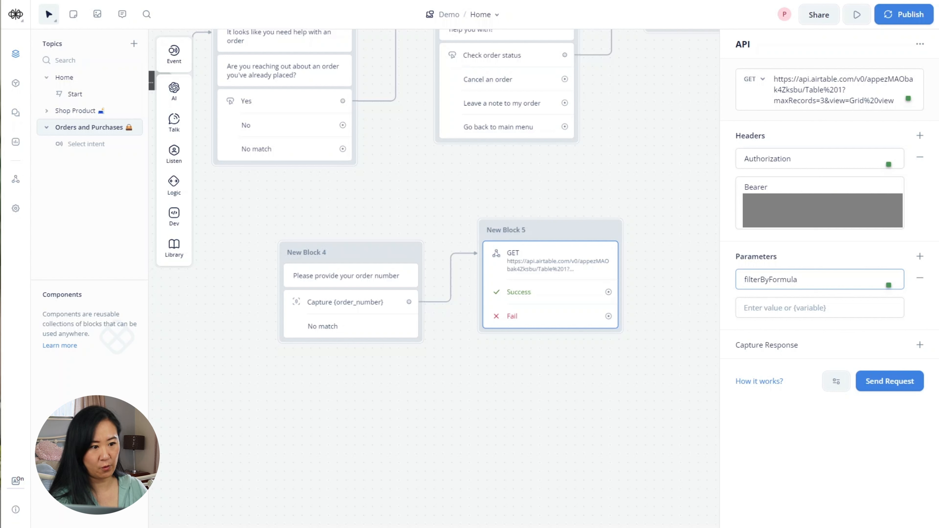
{"action": "left_click", "coordinate": [821, 307]}
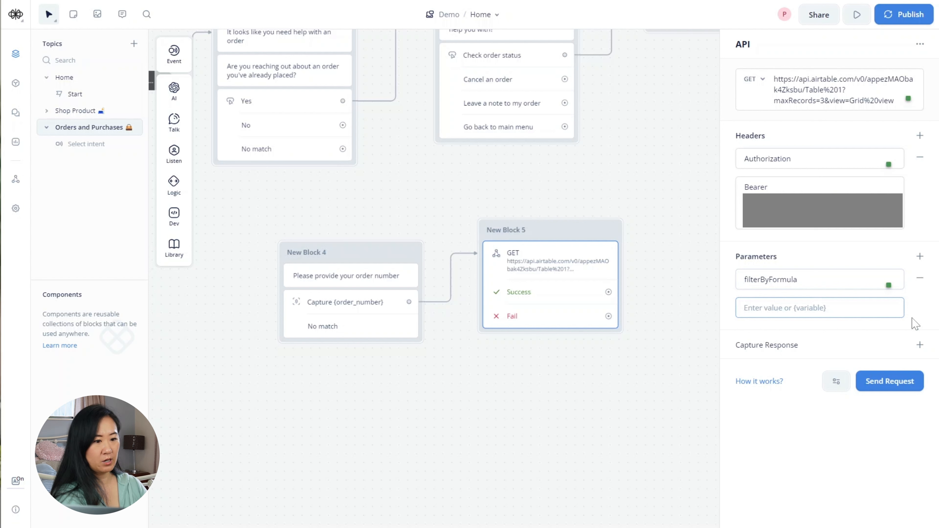
{"action": "type", "text": "order"}
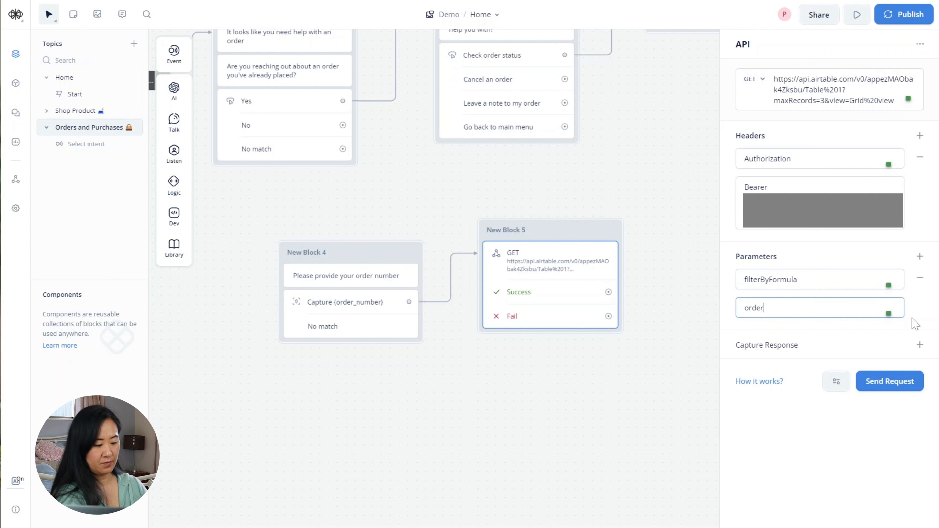
{"action": "type", "text": "_nu"}
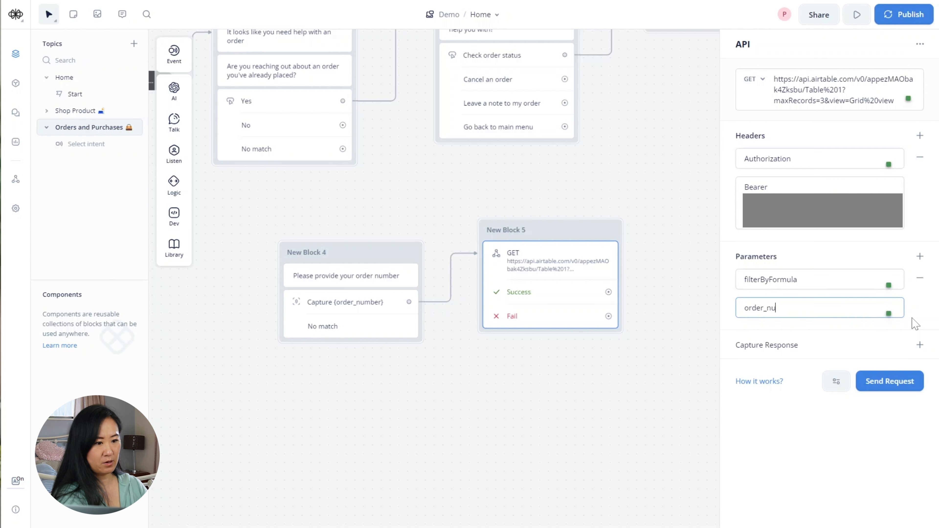
{"action": "type", "text": "mber="}
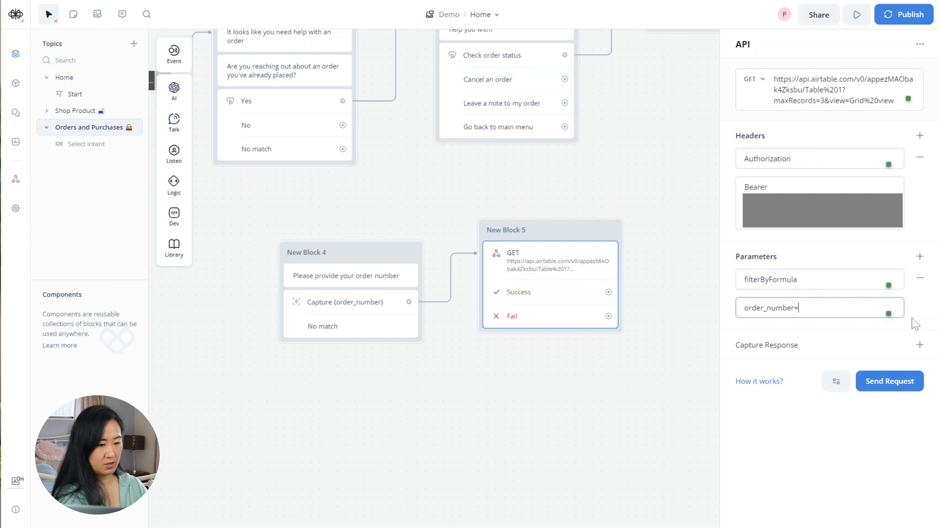
{"action": "type", "text": "{or"}
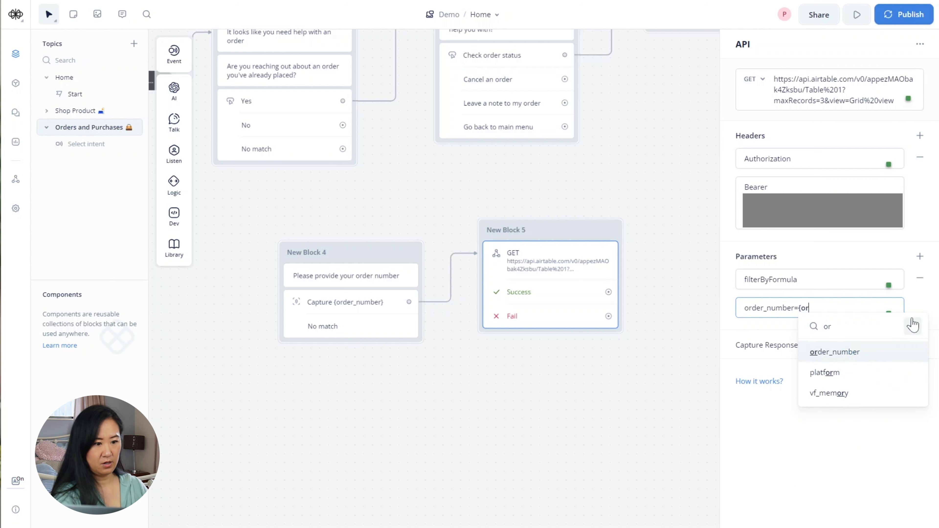
{"action": "key", "text": "Down"}
{"action": "key", "text": "Up"}
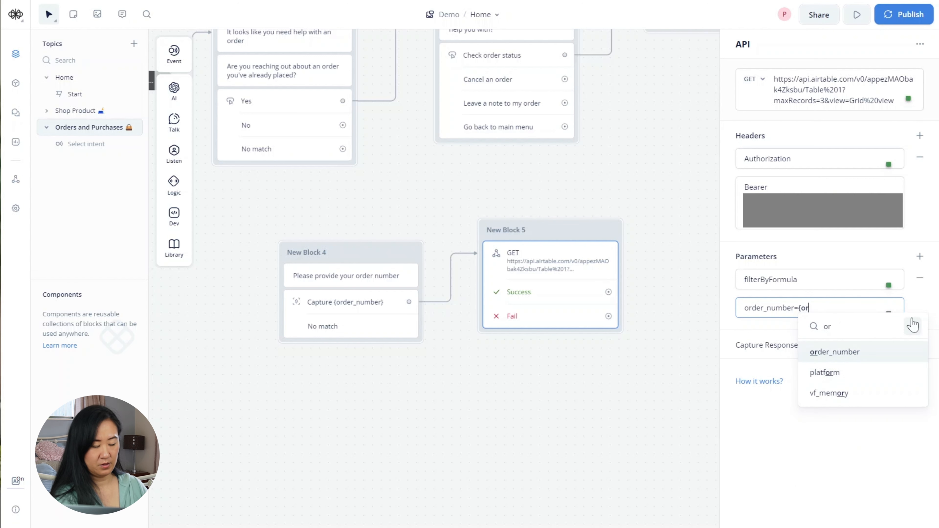
{"action": "key", "text": "Return"}
{"action": "left_click", "coordinate": [919, 345]}
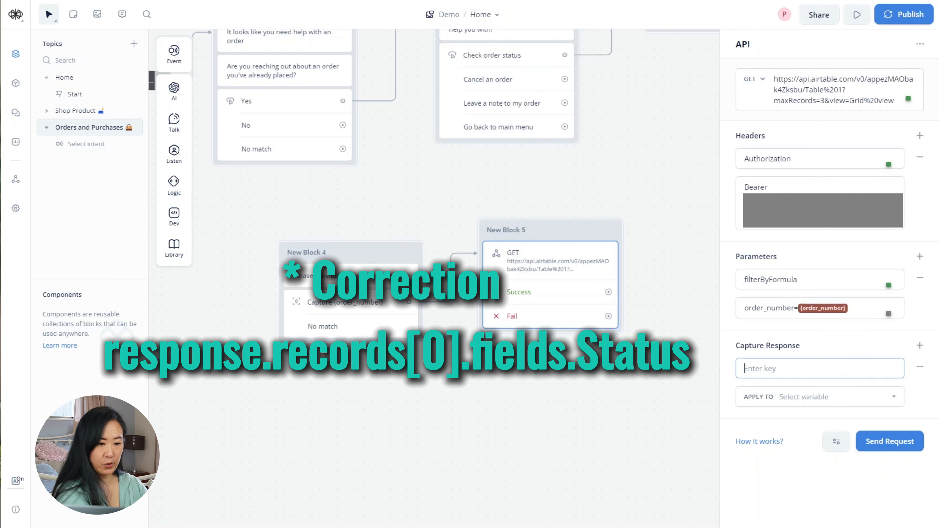
- Enter response.record[0].fields.Status as the capture-response path
{"action": "type", "text": "response"}
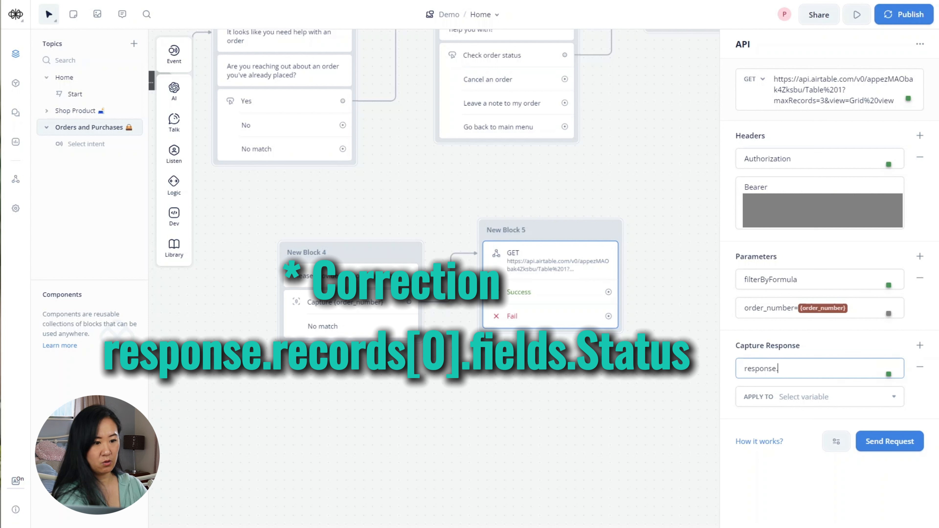
{"action": "type", "text": ".record"}
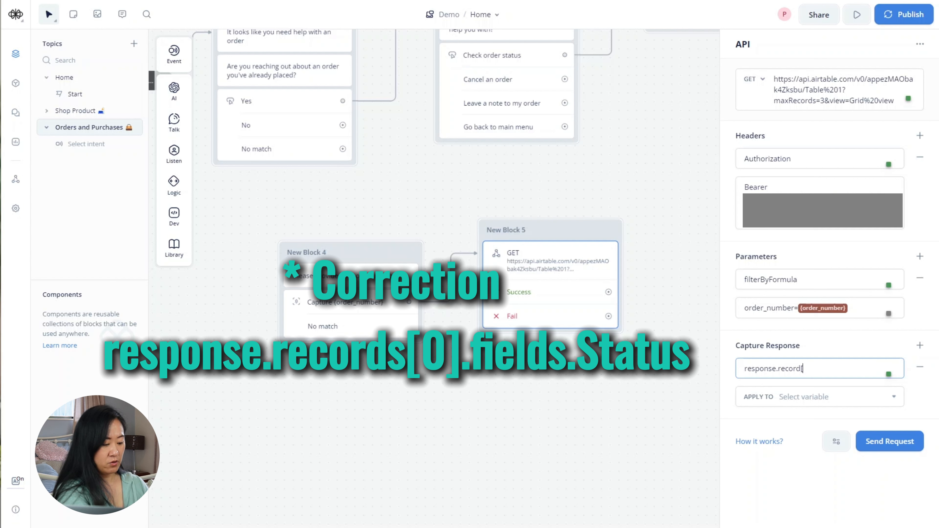
{"action": "type", "text": "[0"}
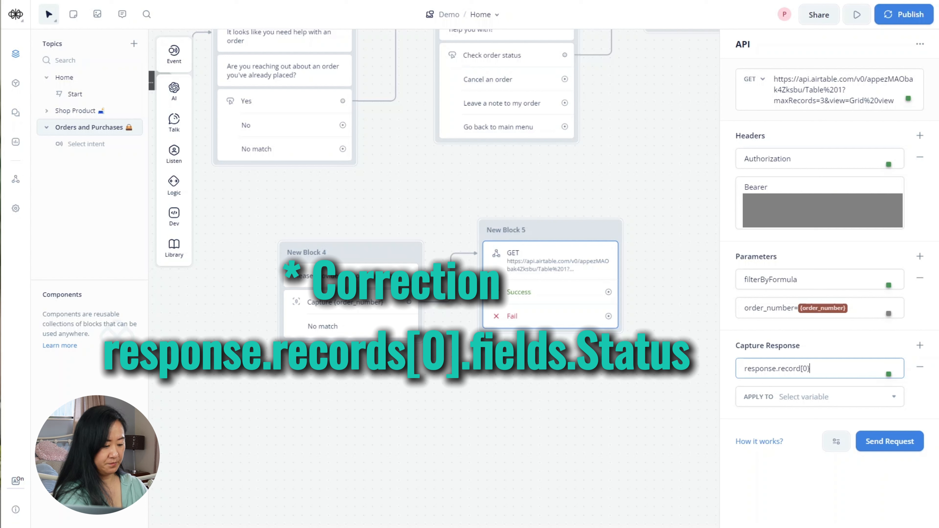
{"action": "type", "text": "].f"}
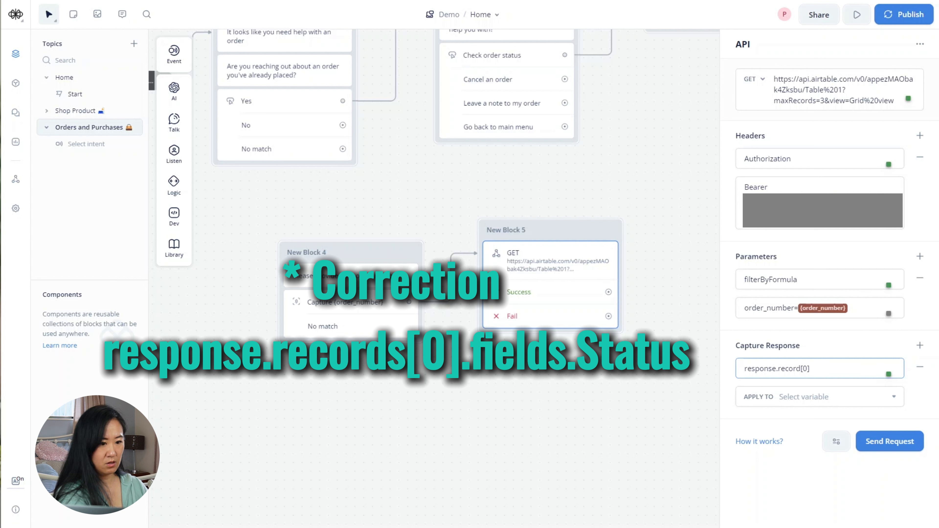
{"action": "type", "text": "ields.s"}
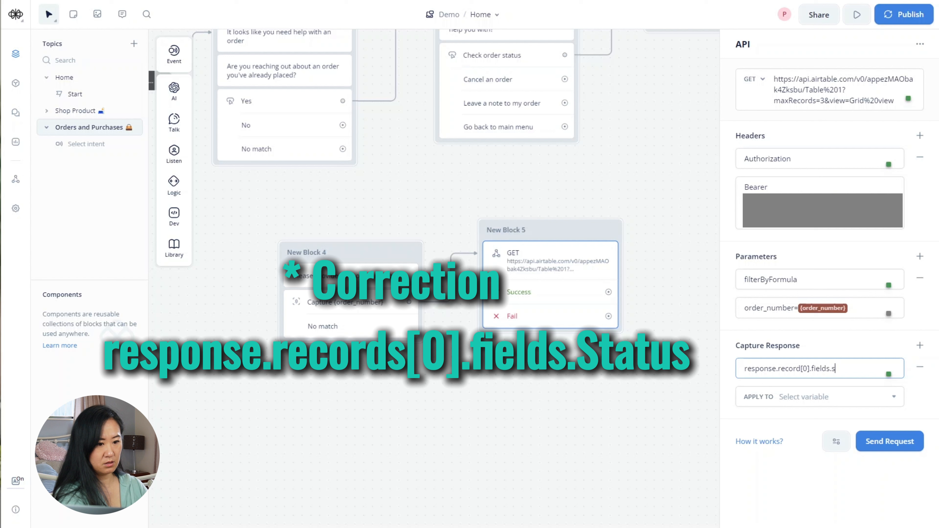
{"action": "key", "text": "BackSpace"}
{"action": "type", "text": "S"}
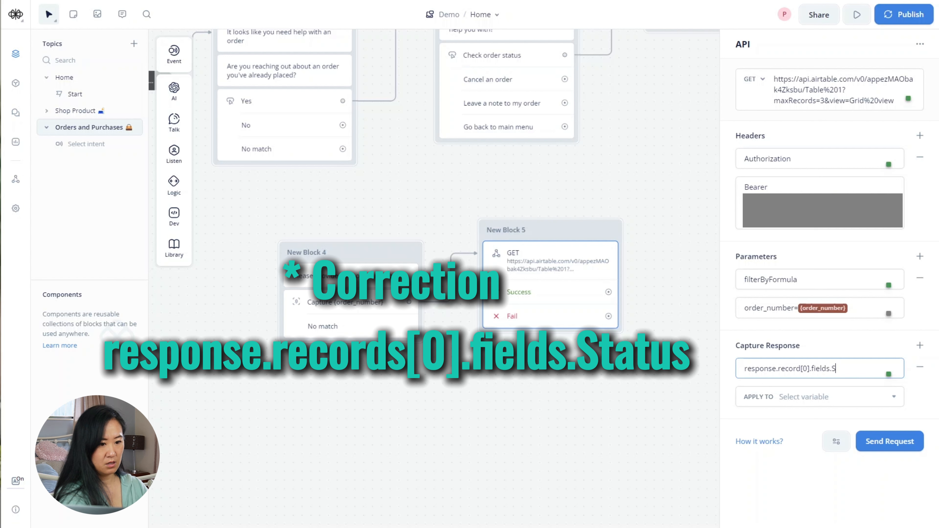
{"action": "type", "text": "tat"}
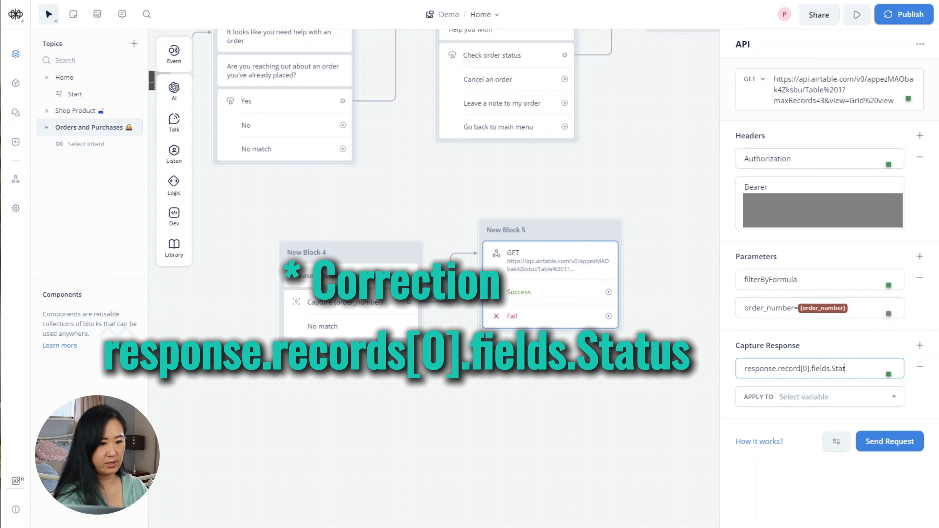
{"action": "type", "text": "us"}
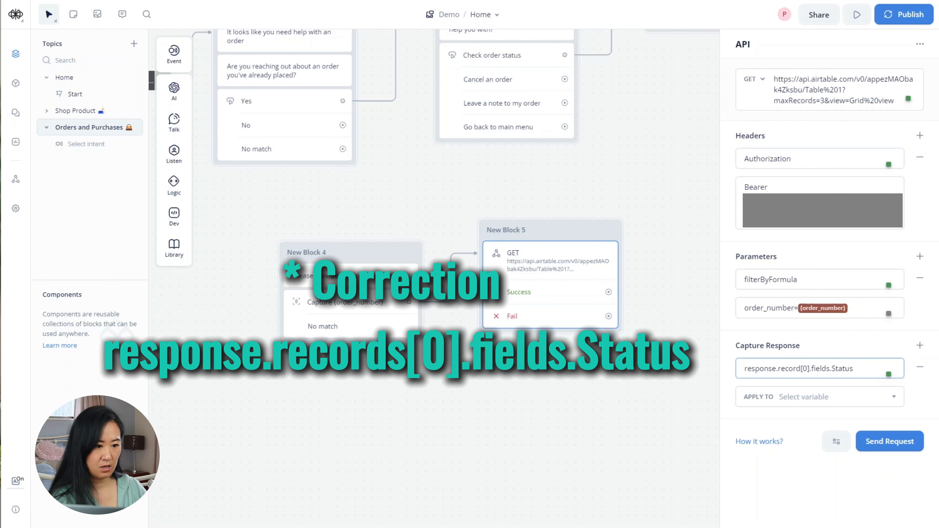
{"action": "key", "text": "Tab"}
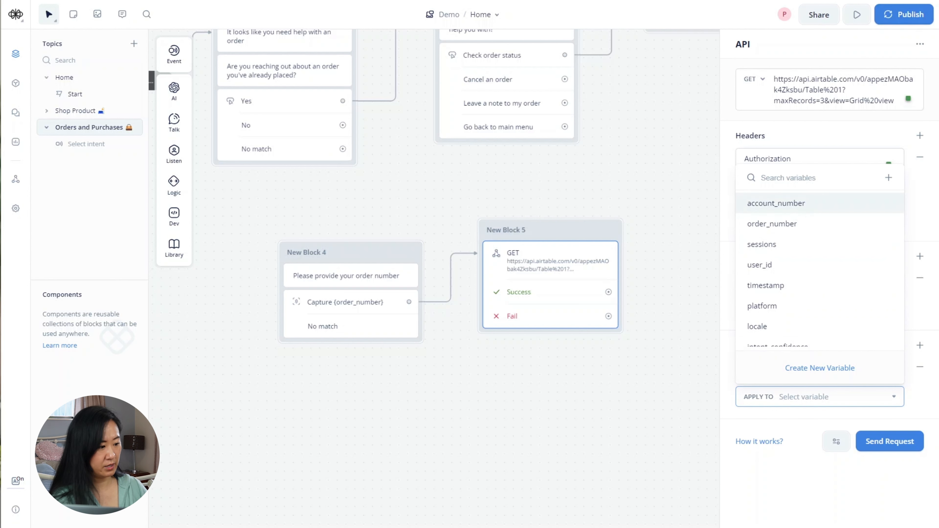
{"action": "mouse_move", "coordinate": [308, 527]}
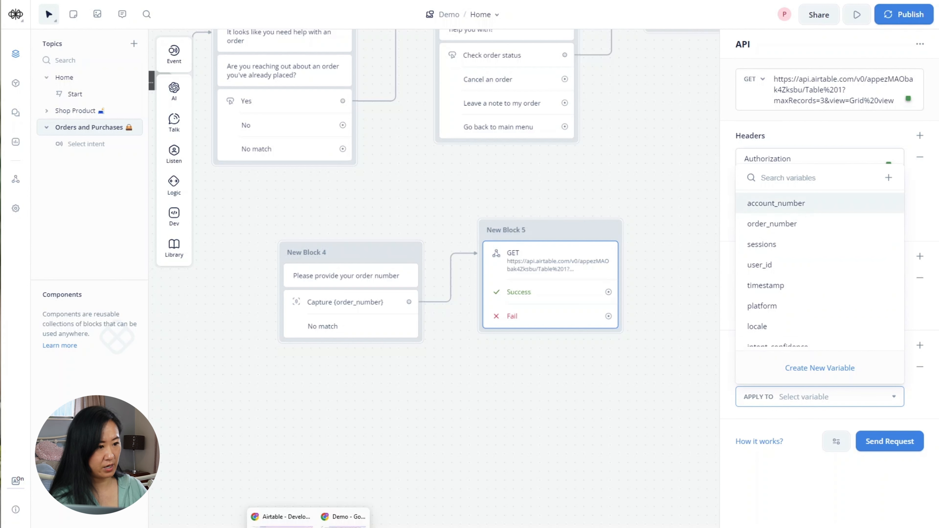
{"action": "left_click", "coordinate": [285, 517]}
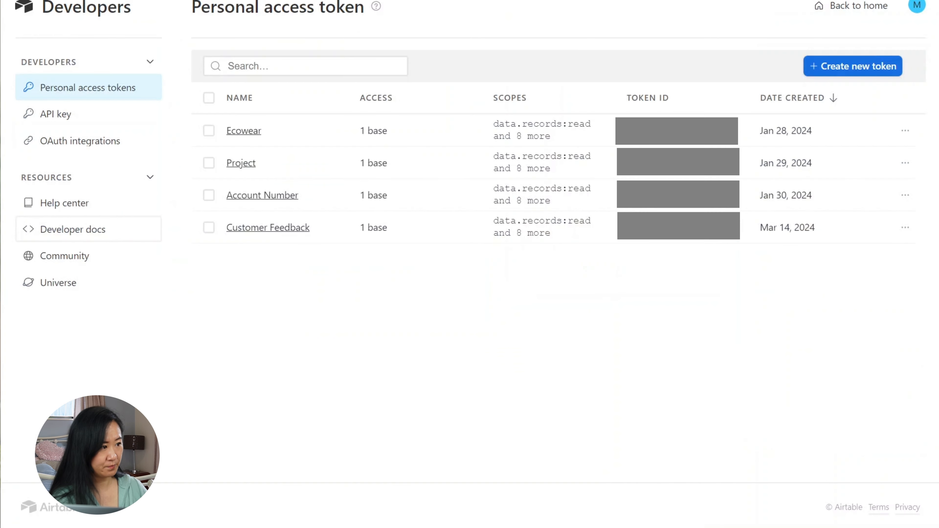
{"action": "left_click", "coordinate": [255, 199]}
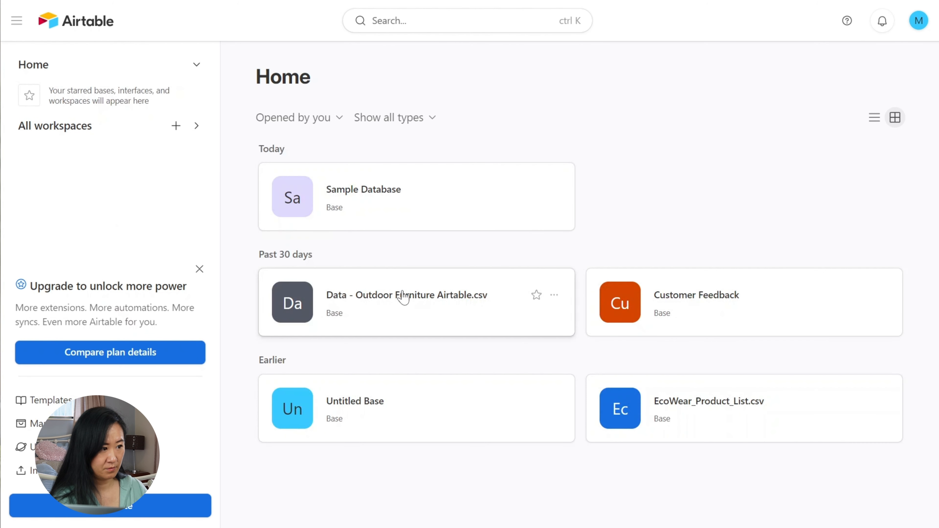
{"action": "left_click", "coordinate": [360, 203]}
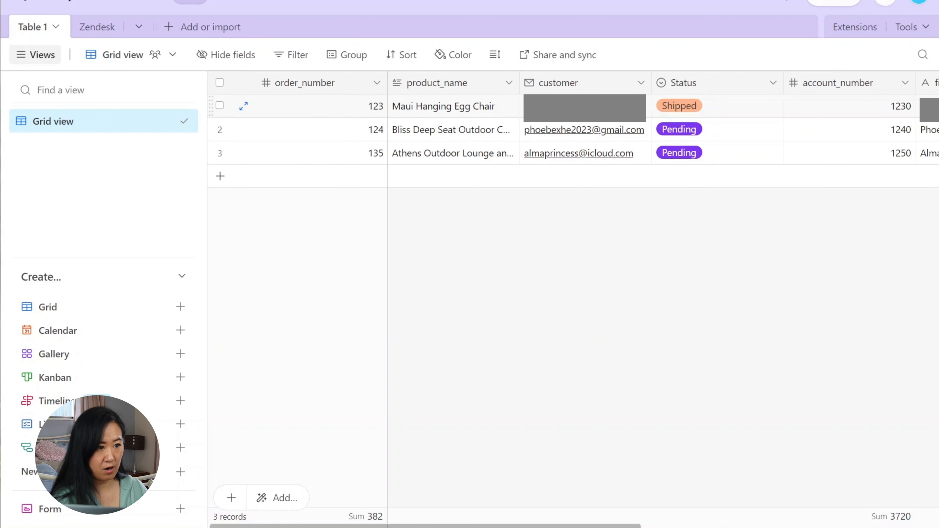
{"action": "left_click", "coordinate": [706, 84]}
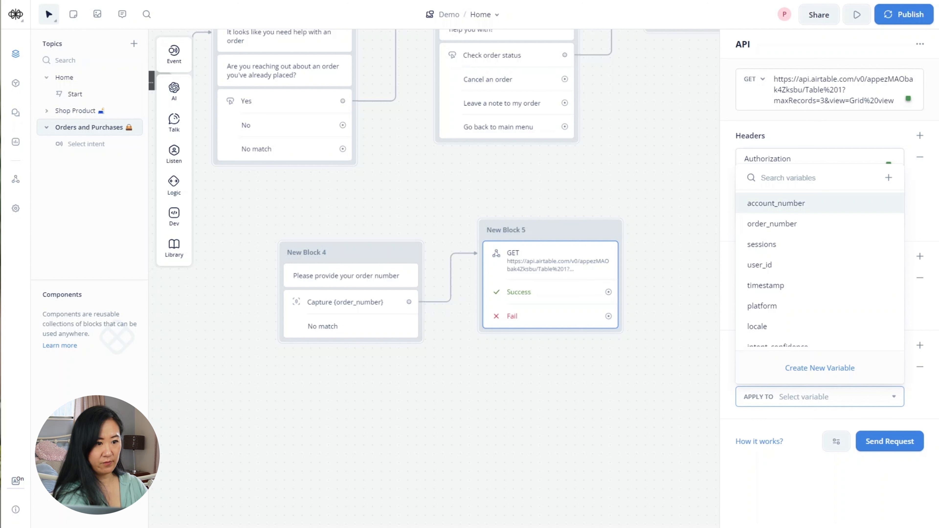
- Create a shipping_status variable to receive the captured Status value
{"action": "type", "text": "{"}
{"action": "key", "text": "BackSpace"}
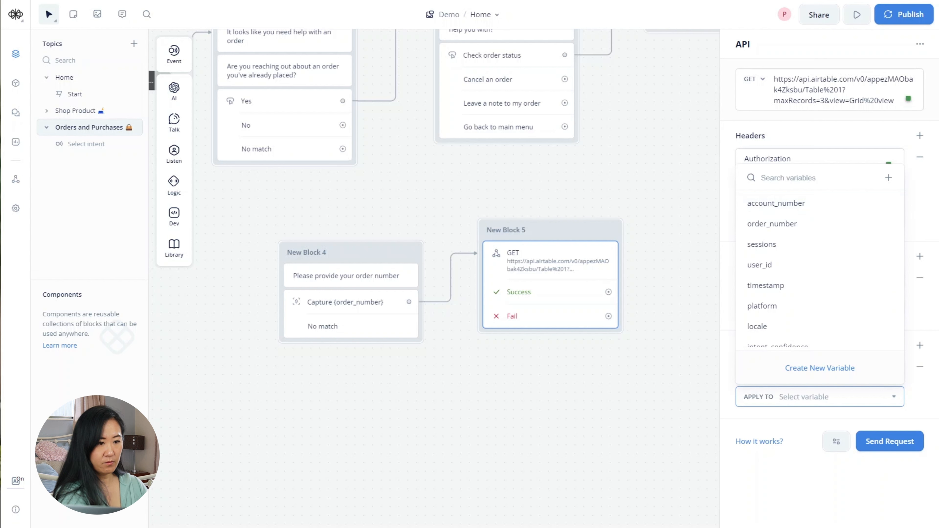
{"action": "type", "text": "ship"}
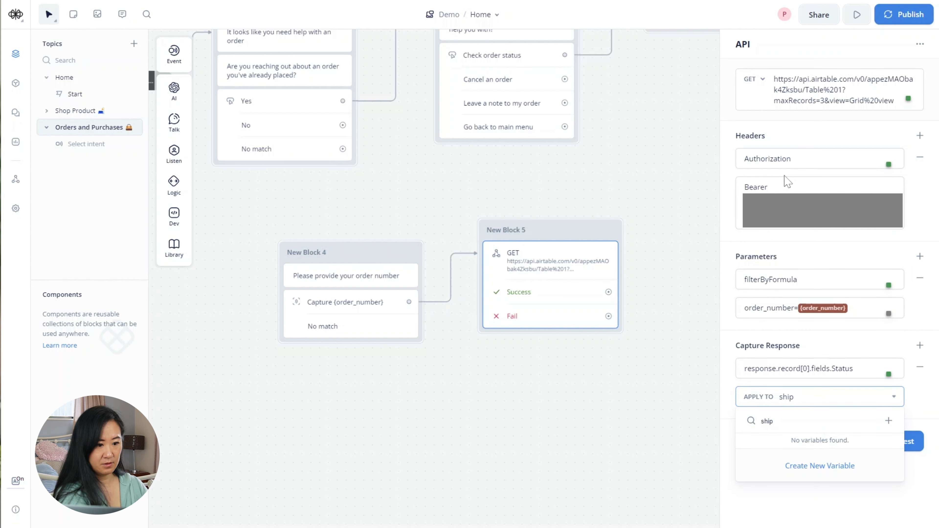
{"action": "type", "text": "ping_"}
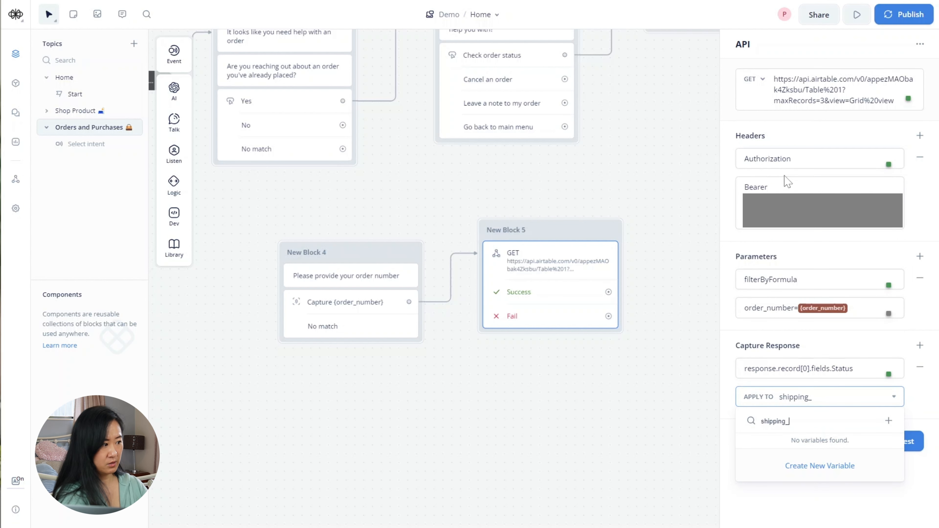
{"action": "type", "text": "sta"}
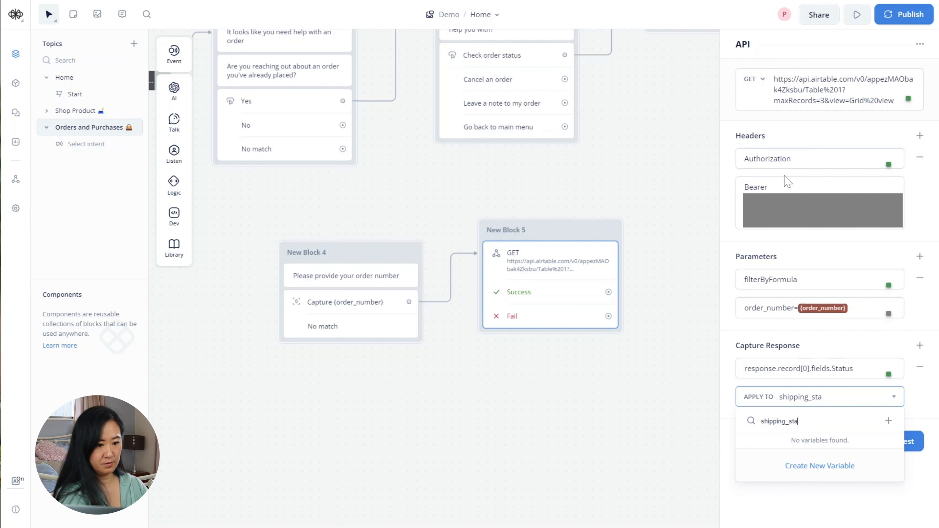
{"action": "type", "text": "tus"}
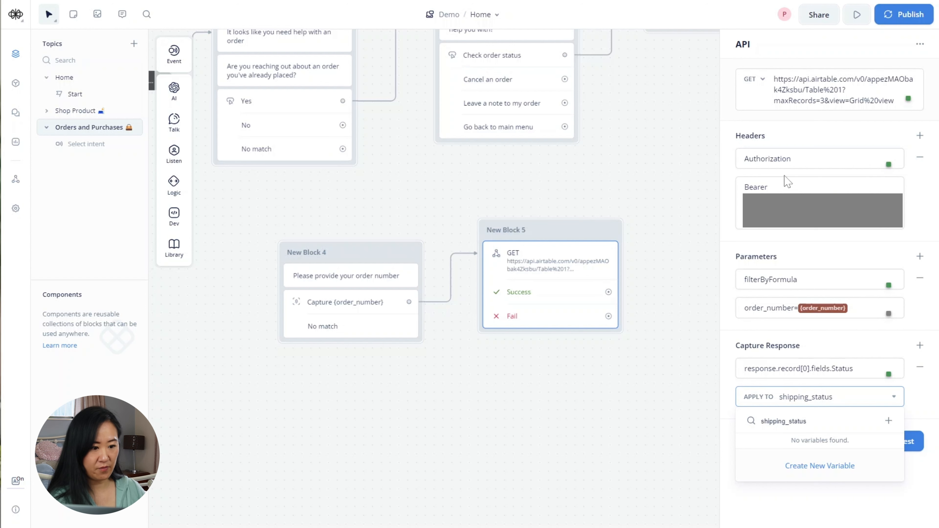
{"action": "left_click", "coordinate": [838, 467]}
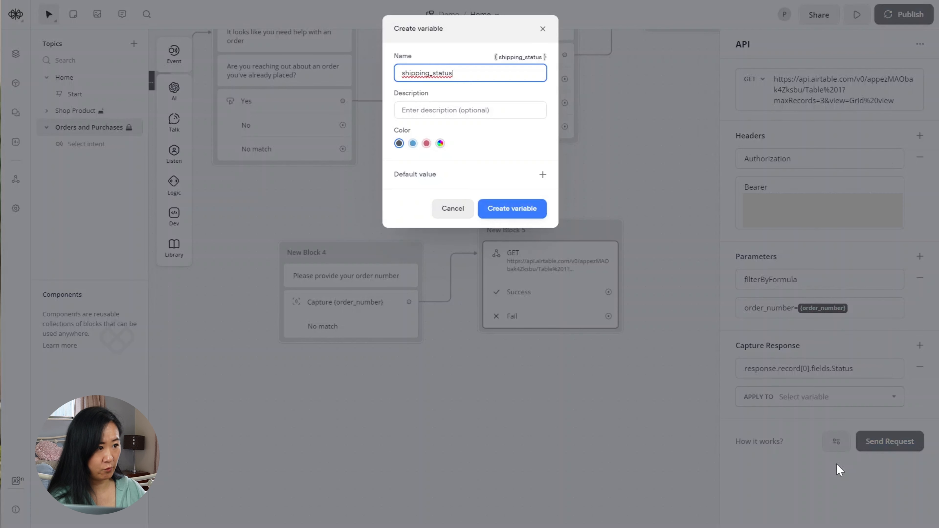
{"action": "left_click", "coordinate": [526, 213]}
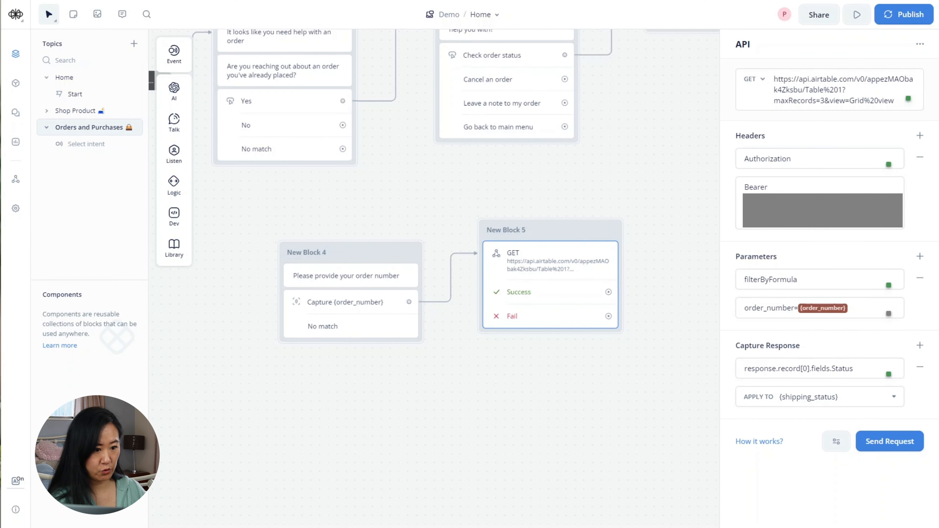
- Add a second captured path, response.record[0].fields.product_name, stored in a new product_name variable
{"action": "left_click", "coordinate": [919, 345]}
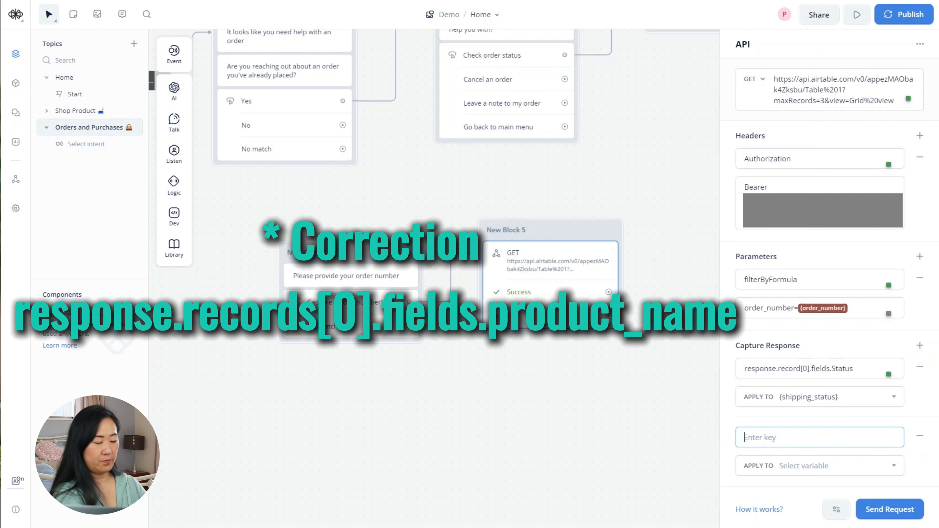
{"action": "type", "text": "respons"}
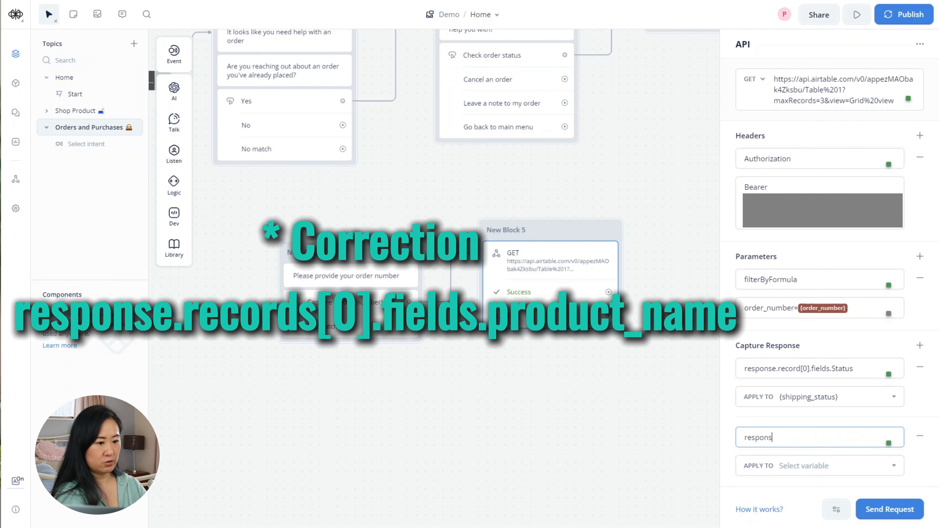
{"action": "type", "text": "e.record"}
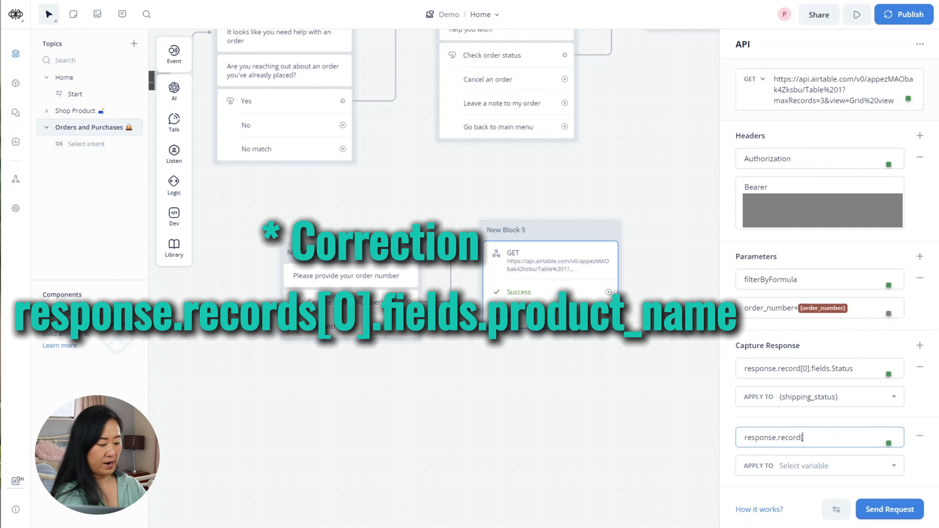
{"action": "type", "text": "[0].f"}
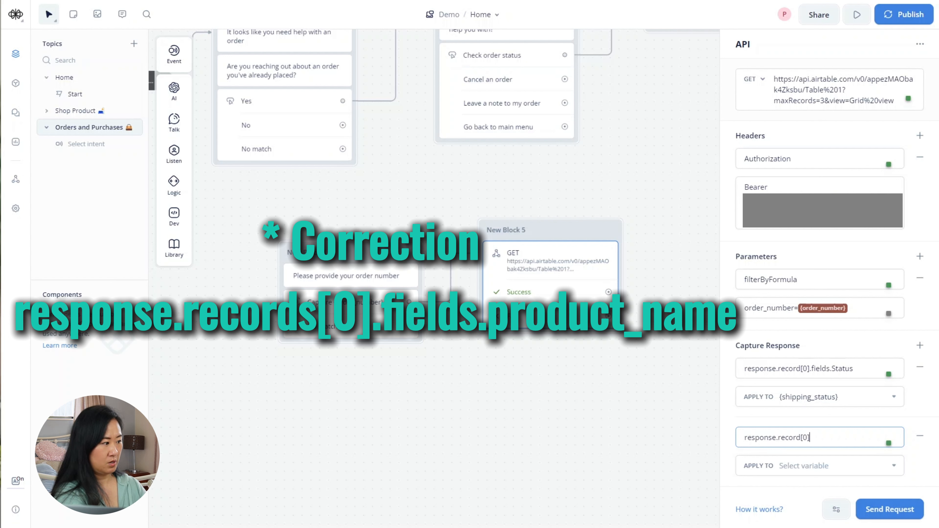
{"action": "type", "text": "ield."}
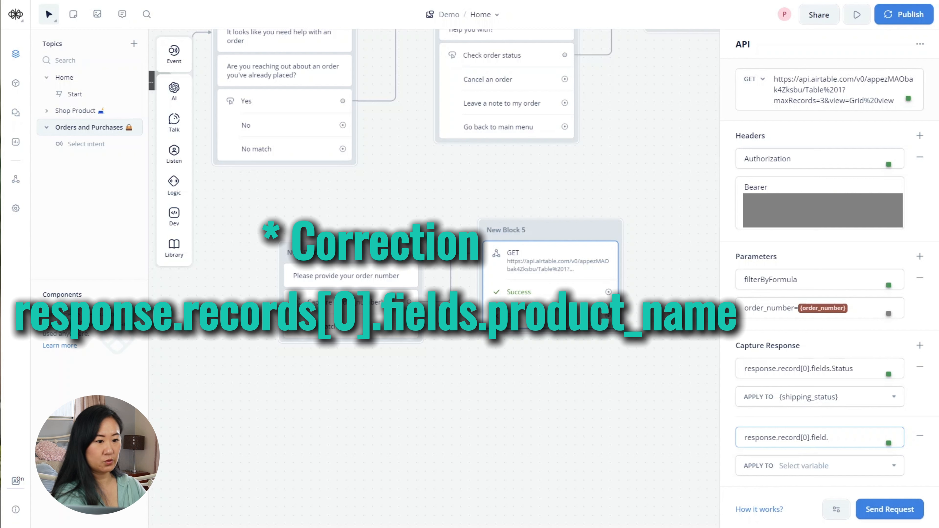
{"action": "key", "text": "BackSpace"}
{"action": "type", "text": "s."}
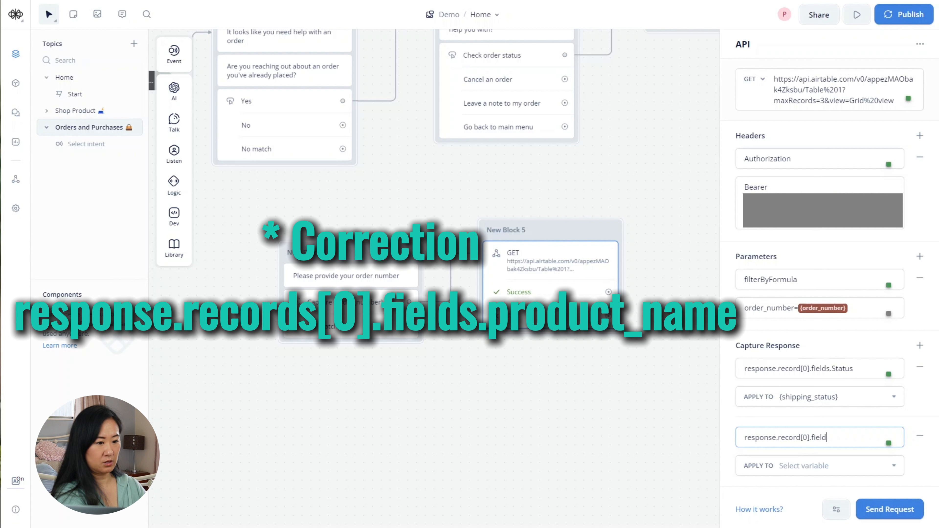
{"action": "type", "text": "prod"}
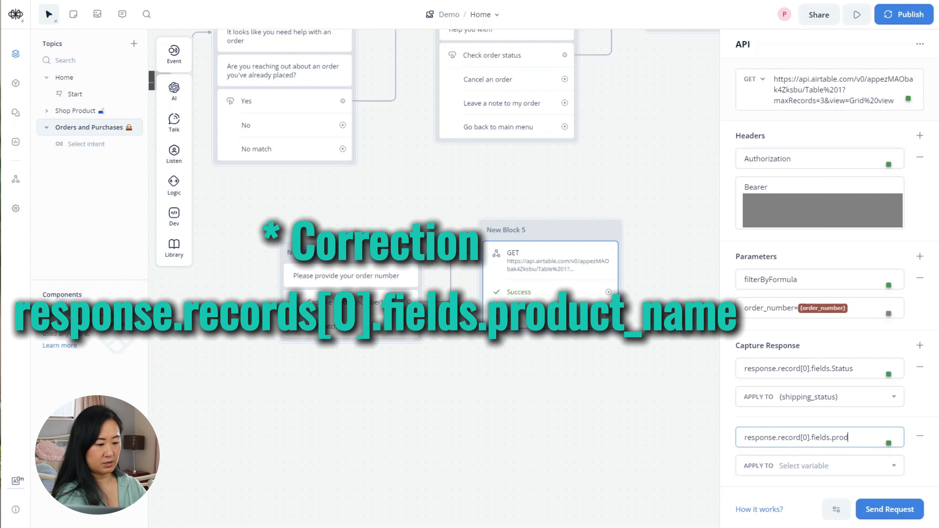
{"action": "type", "text": "uct_"}
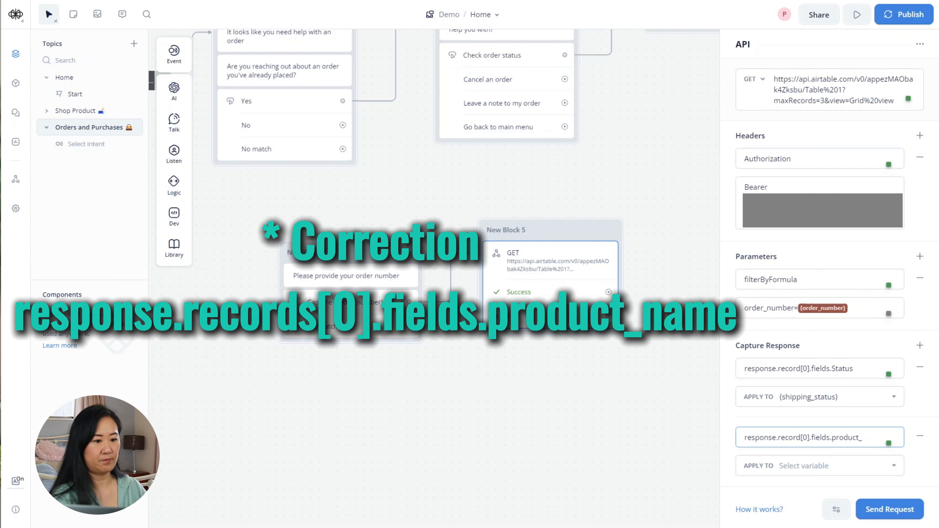
{"action": "type", "text": "nme"}
{"action": "key", "text": "BackSpace"}
{"action": "key", "text": "BackSpace"}
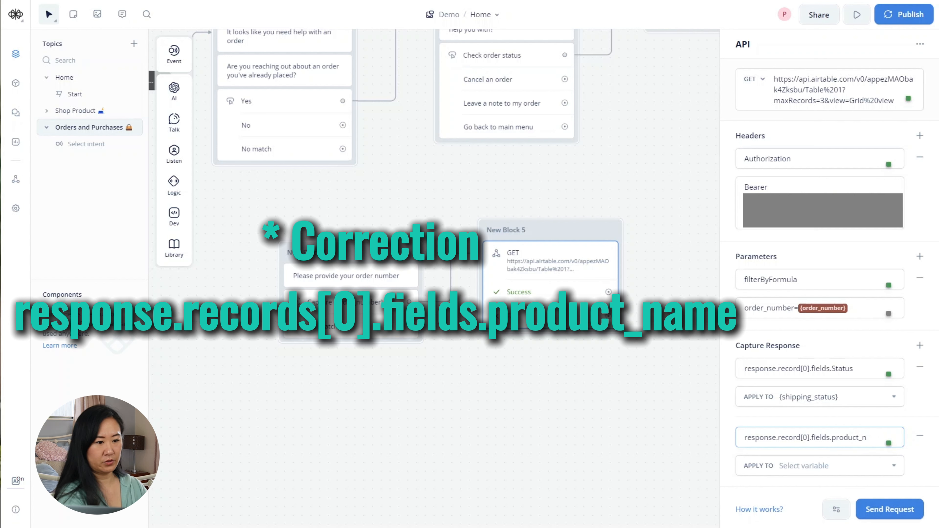
{"action": "type", "text": "ame"}
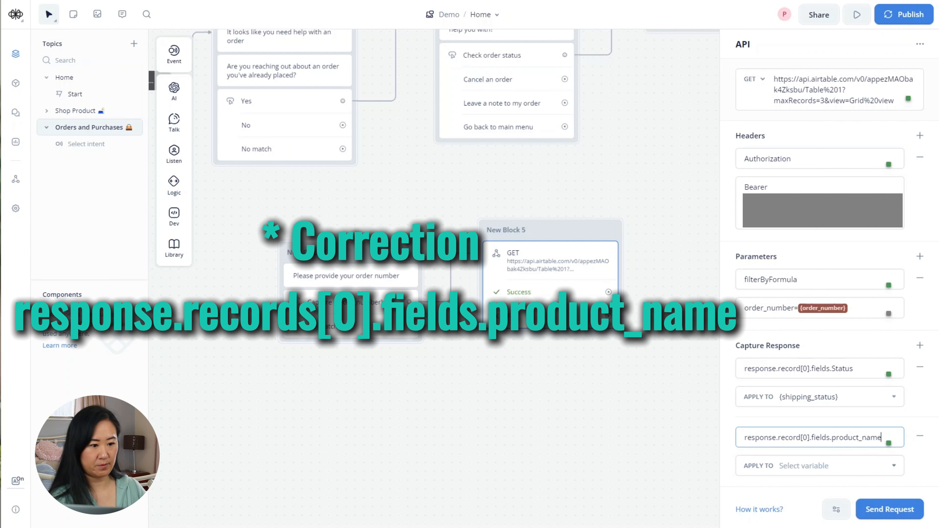
{"action": "key", "text": "Tab"}
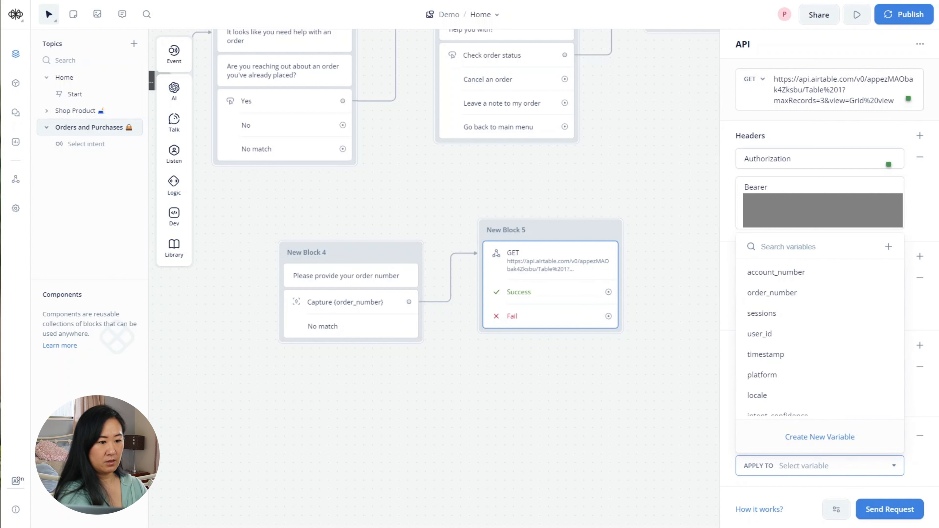
{"action": "type", "text": "product"}
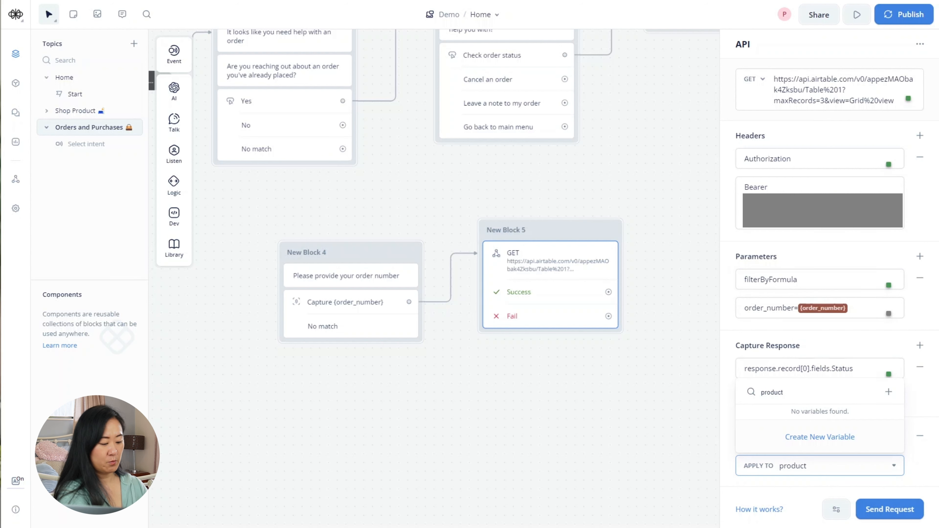
{"action": "type", "text": "_name"}
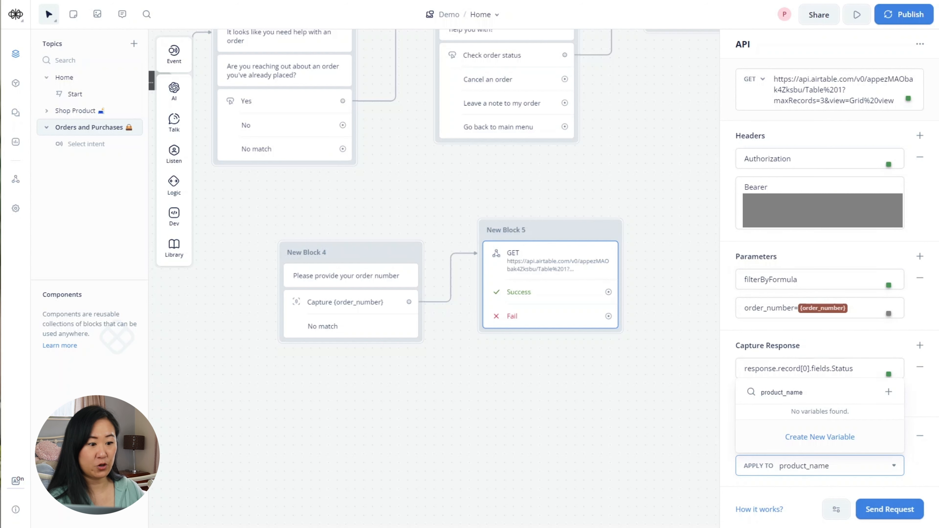
{"action": "left_click", "coordinate": [847, 441]}
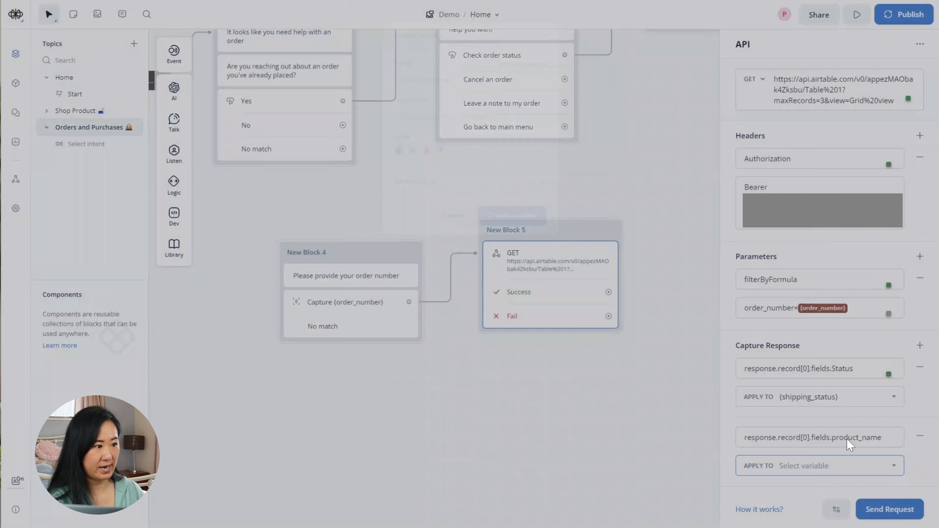
{"action": "left_click", "coordinate": [528, 213]}
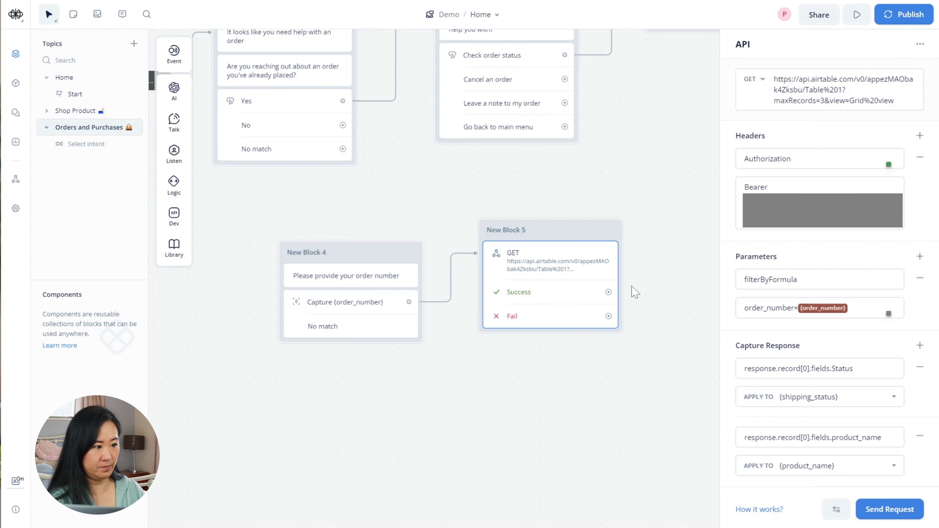
{"action": "left_click", "coordinate": [461, 410]}
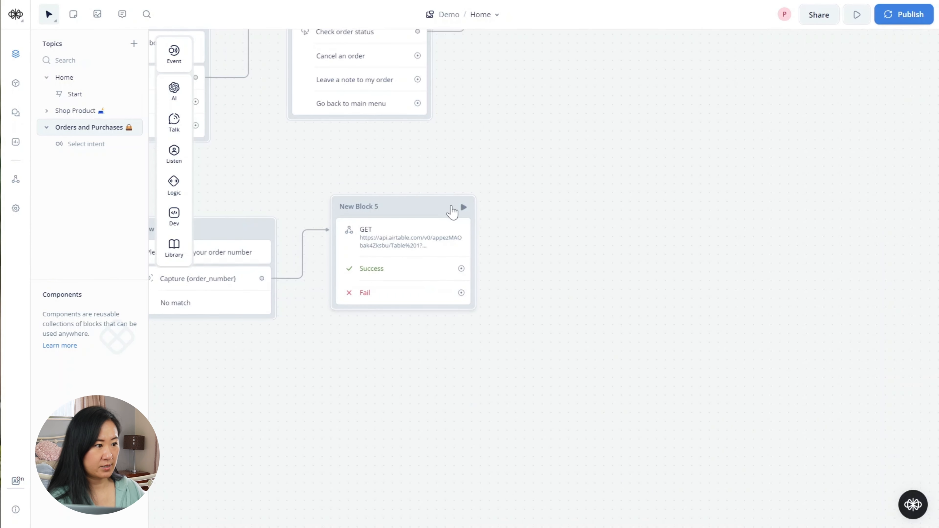
- Test the Airtable GET request with order_number 124 and confirm 200 OK with Status Pending
{"action": "left_click", "coordinate": [464, 212]}
{"action": "left_click", "coordinate": [891, 510]}
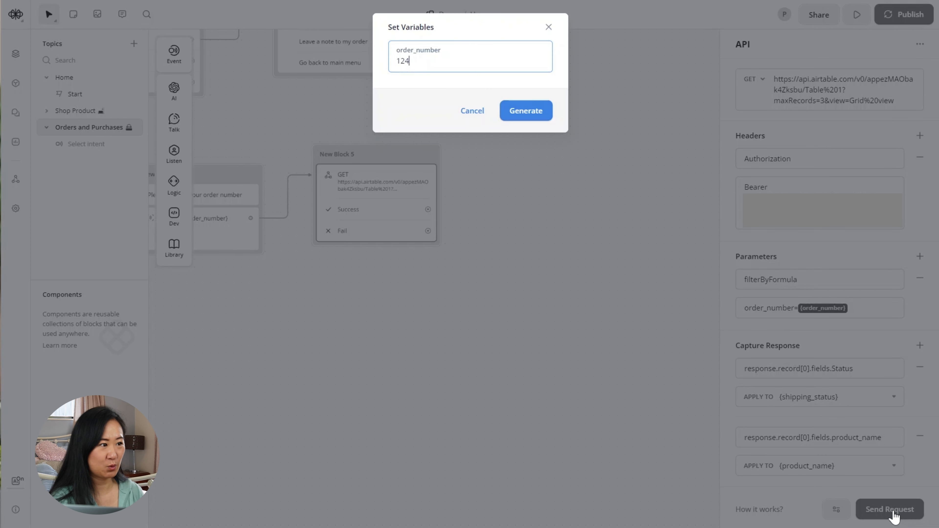
{"action": "left_click", "coordinate": [537, 122]}
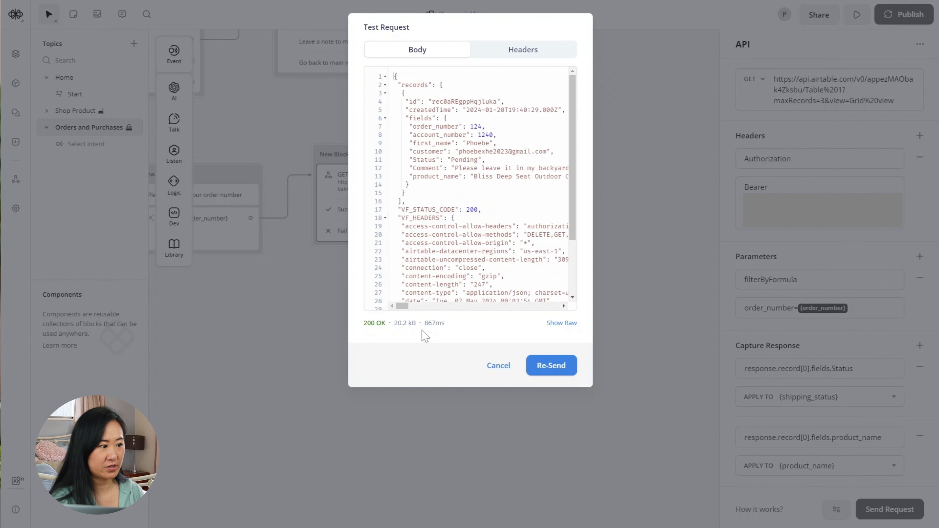
{"action": "left_click_drag", "start_coordinate": [363, 323], "coordinate": [386, 326]}
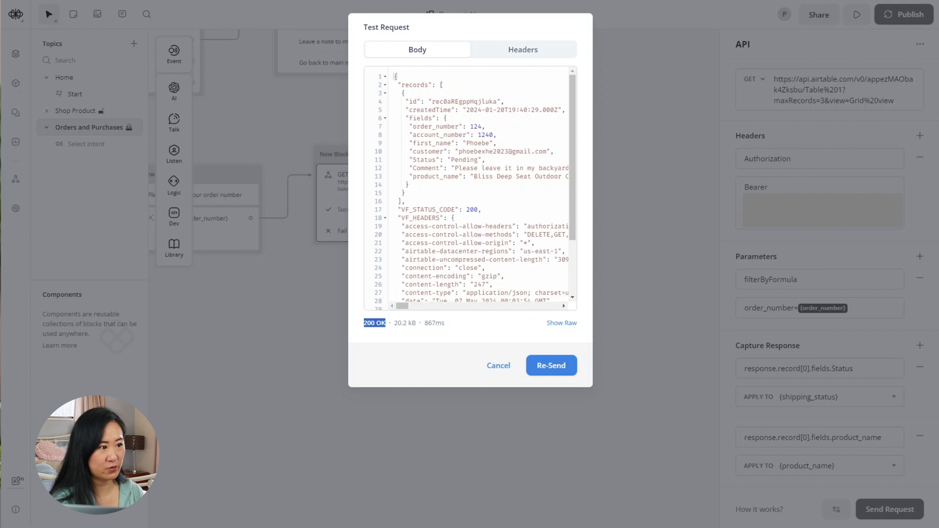
{"action": "left_click_drag", "start_coordinate": [470, 126], "coordinate": [482, 126]}
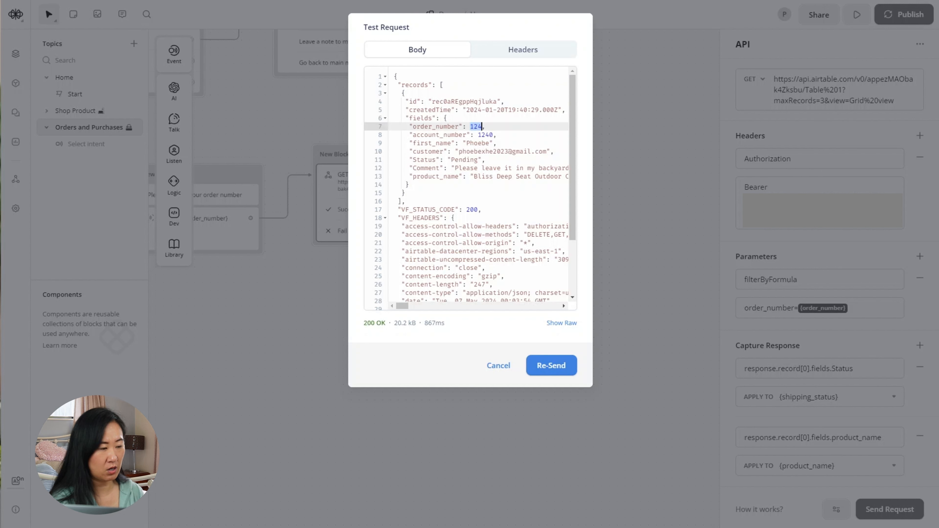
{"action": "left_click_drag", "start_coordinate": [413, 159], "coordinate": [478, 159]}
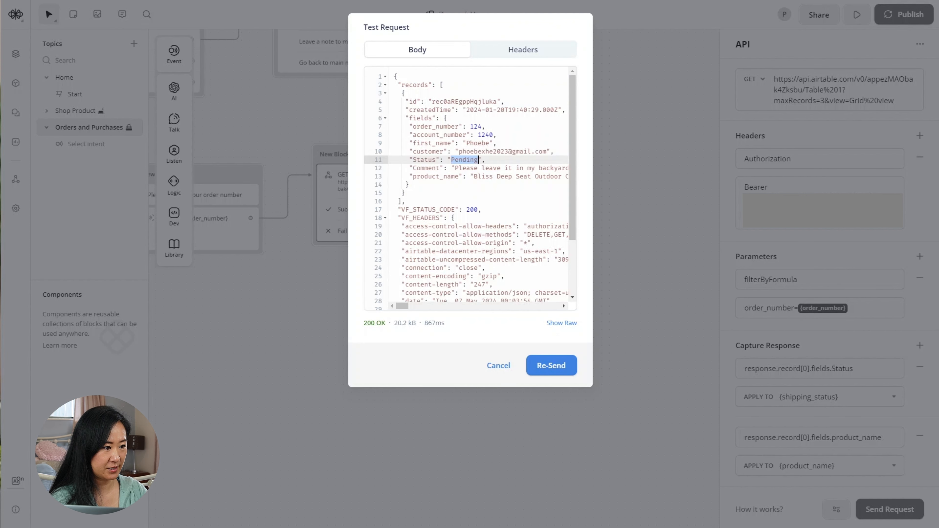
{"action": "left_click", "coordinate": [499, 366]}
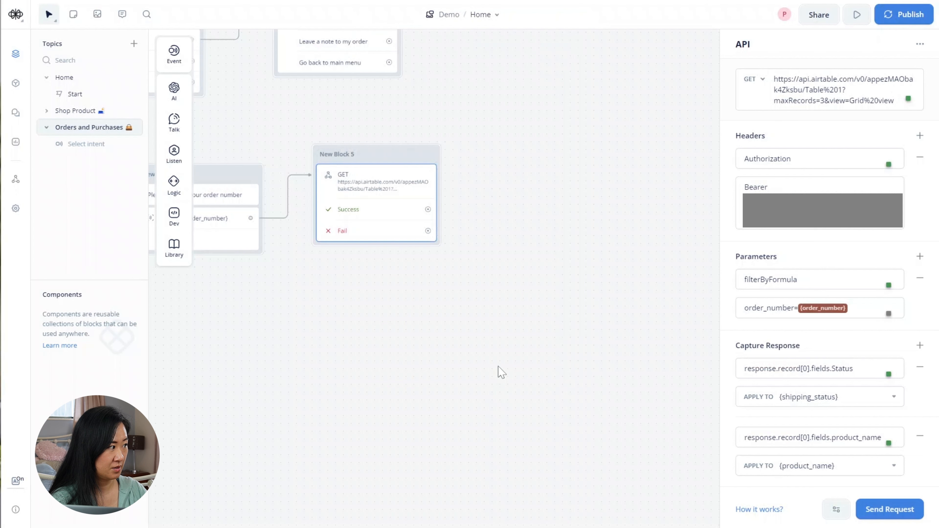
- Add a Condition block on New Block 5's Success path
{"action": "left_click_drag", "start_coordinate": [562, 346], "coordinate": [519, 356]}
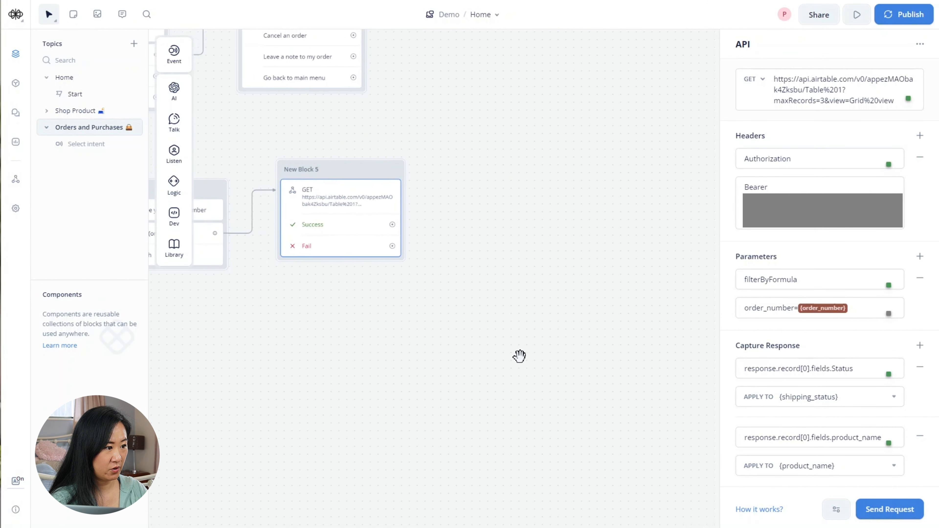
{"action": "left_click", "coordinate": [519, 356]}
{"action": "left_click_drag", "start_coordinate": [392, 224], "coordinate": [442, 223]}
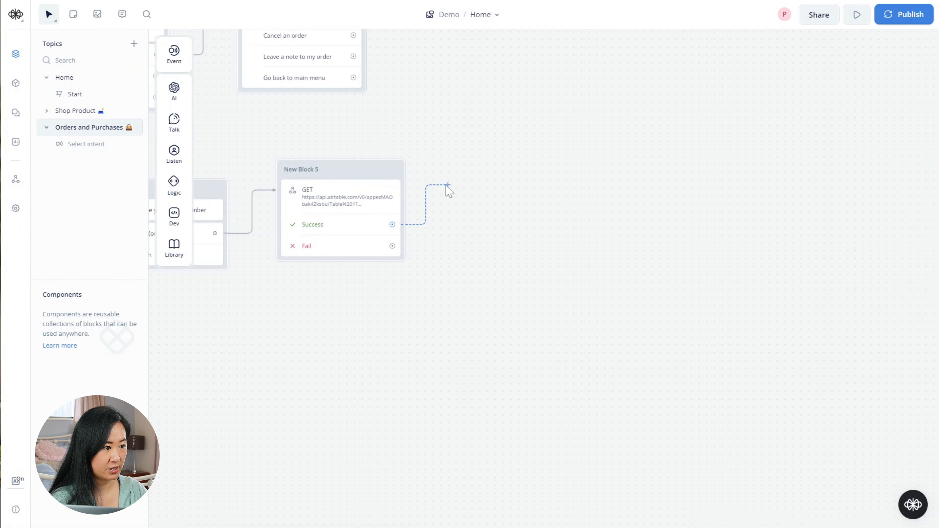
{"action": "left_click_drag", "start_coordinate": [445, 186], "coordinate": [448, 186]}
{"action": "mouse_move", "coordinate": [500, 285]}
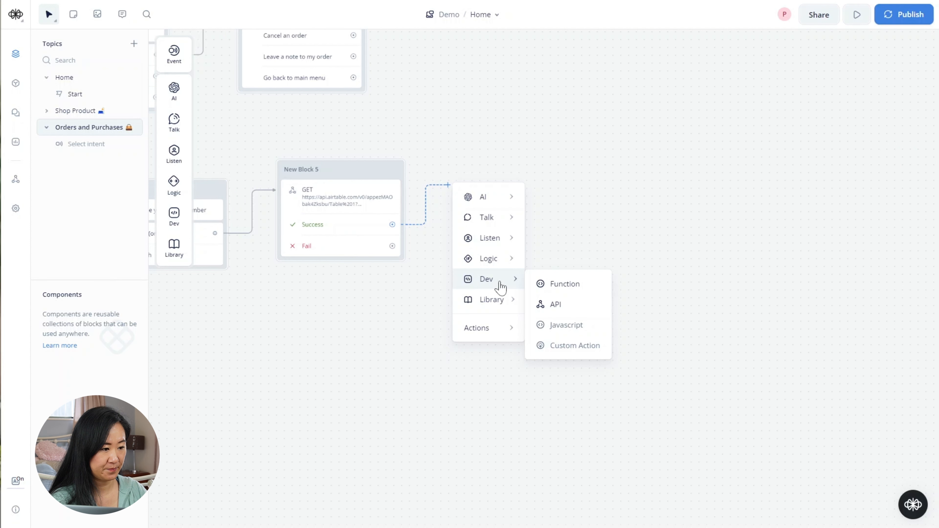
{"action": "mouse_move", "coordinate": [497, 260]}
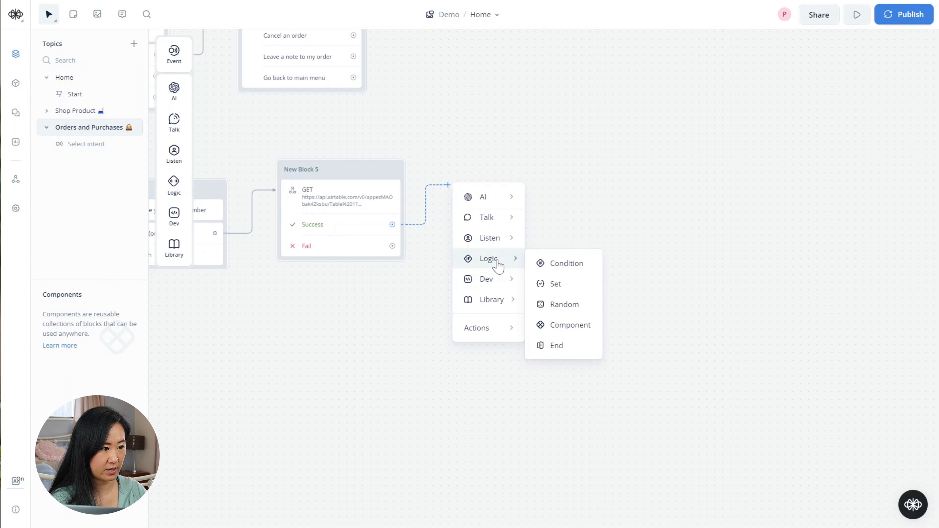
{"action": "left_click", "coordinate": [587, 267]}
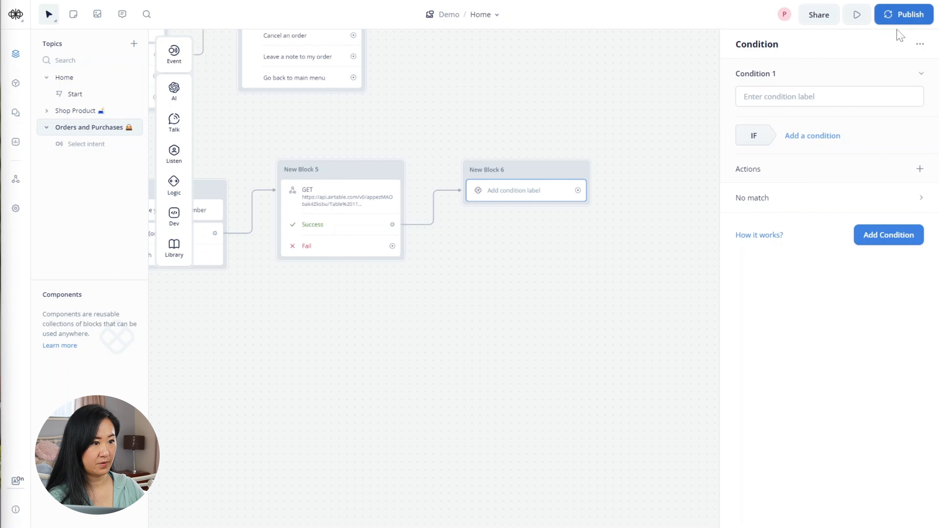
- Set the first condition to shipping_status equals 0 and add a second condition
{"action": "left_click", "coordinate": [830, 96]}
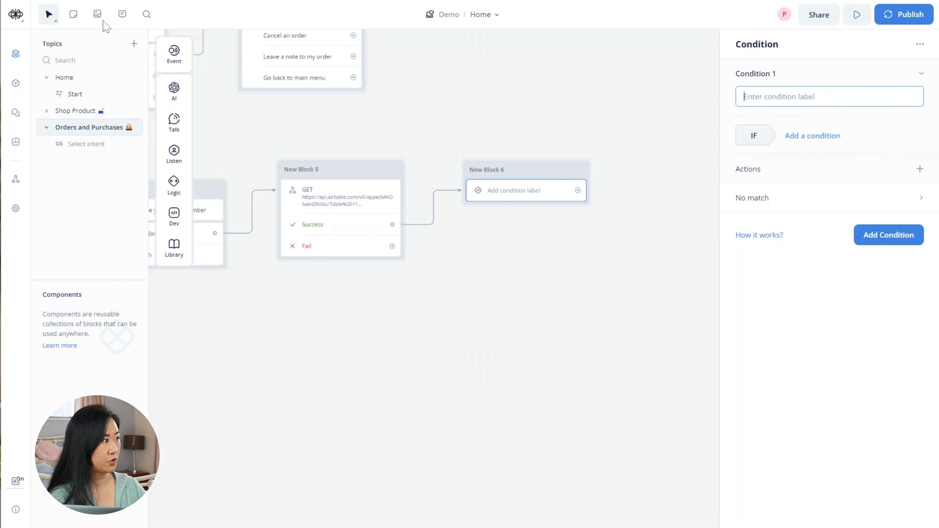
{"action": "left_click", "coordinate": [1, 59]}
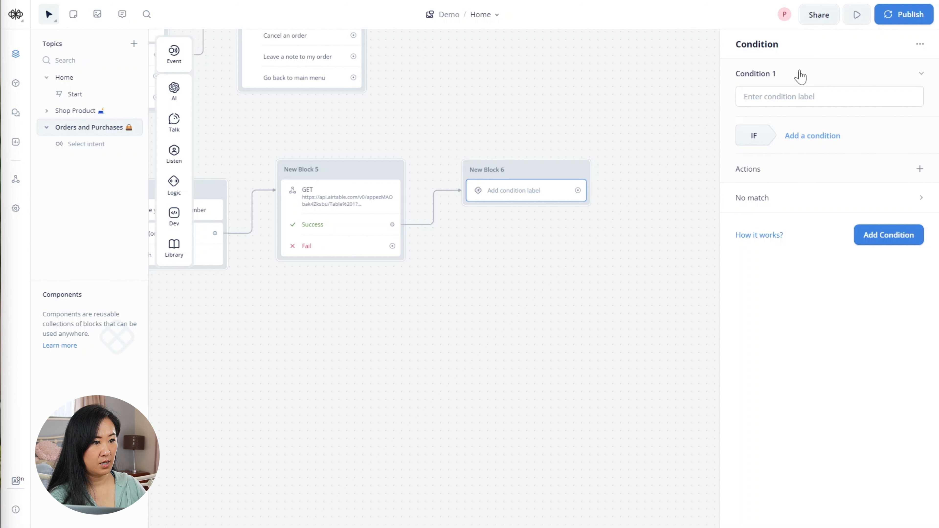
{"action": "left_click", "coordinate": [816, 136]}
{"action": "left_click", "coordinate": [822, 158]}
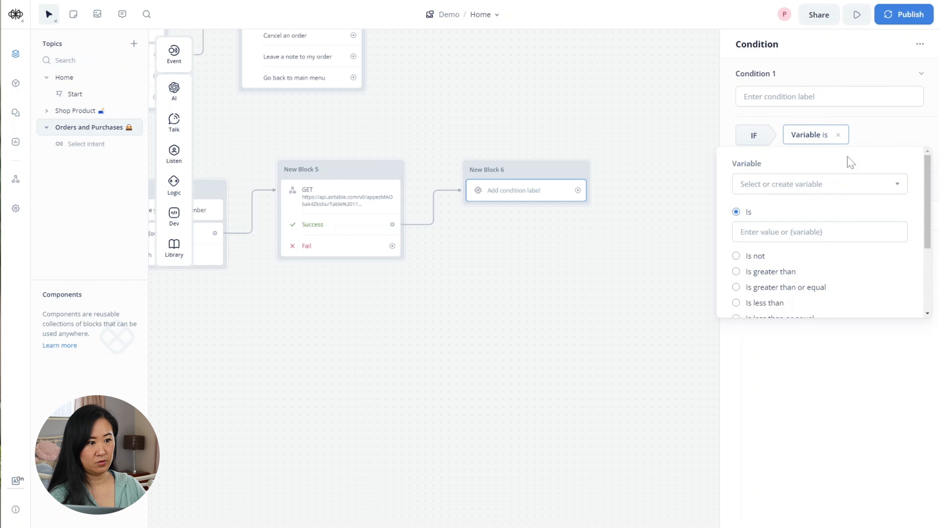
{"action": "left_click", "coordinate": [830, 183]}
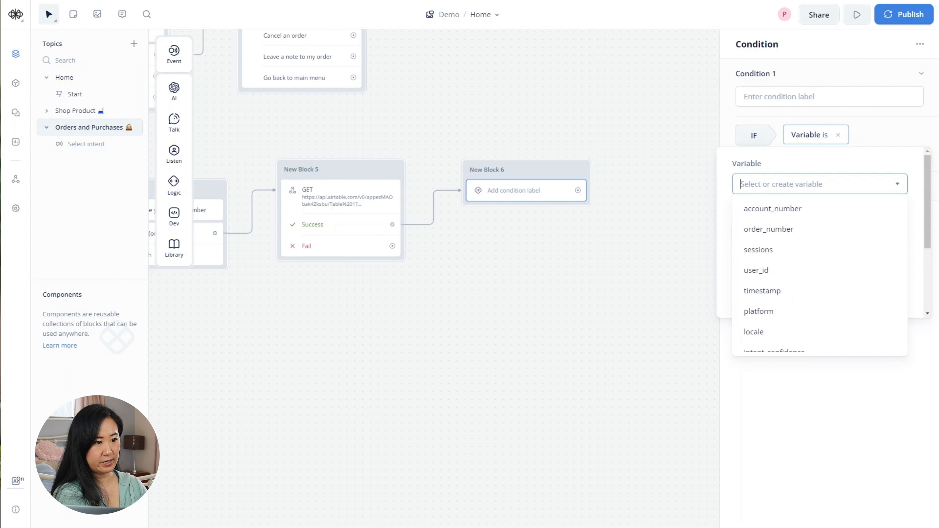
{"action": "type", "text": "ship"}
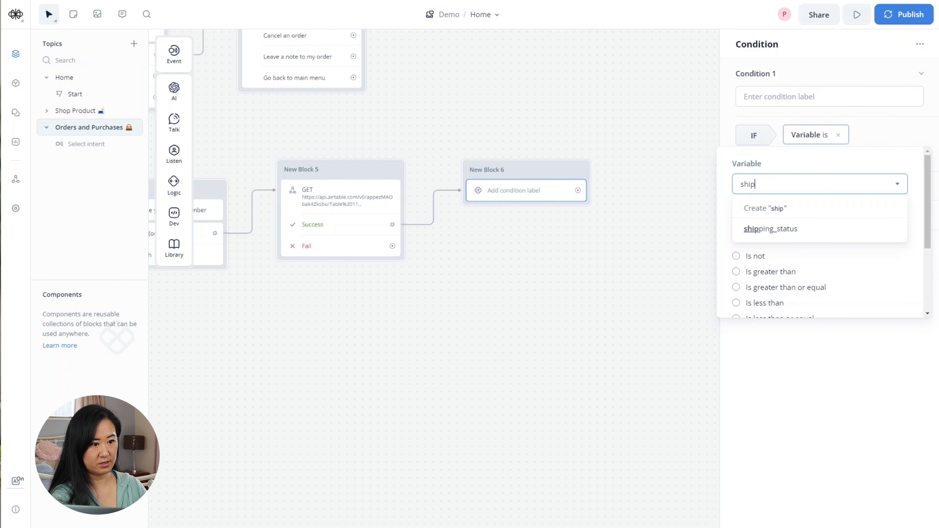
{"action": "key", "text": "Down"}
{"action": "key", "text": "Down"}
{"action": "key", "text": "Return"}
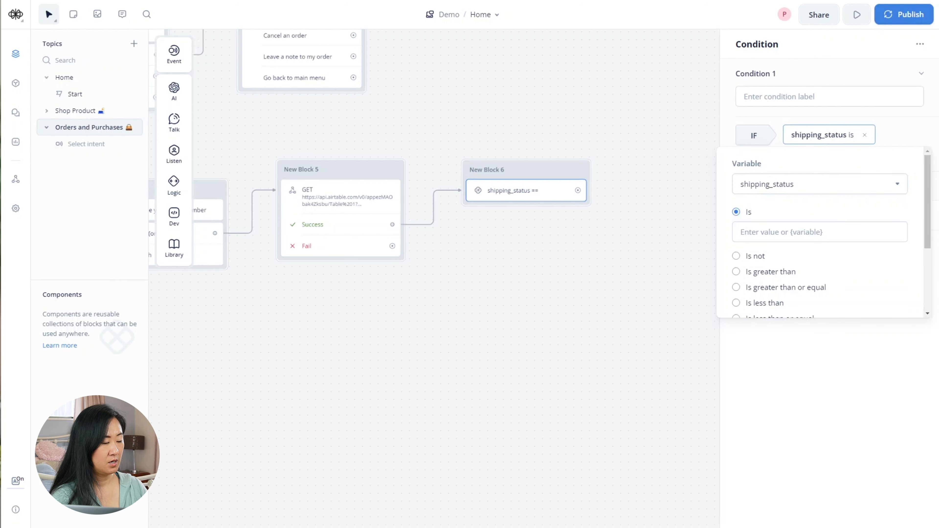
{"action": "left_click", "coordinate": [819, 232]}
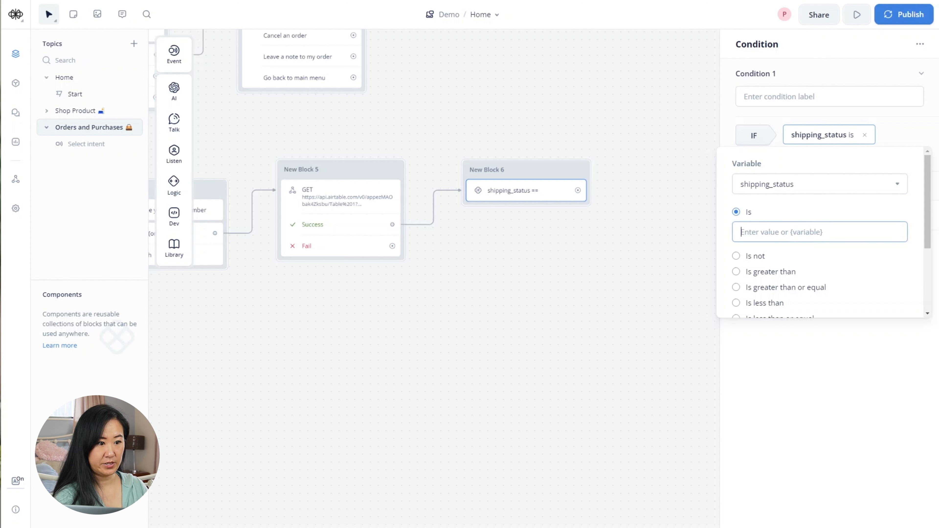
{"action": "type", "text": "0"}
{"action": "key", "text": "Return"}
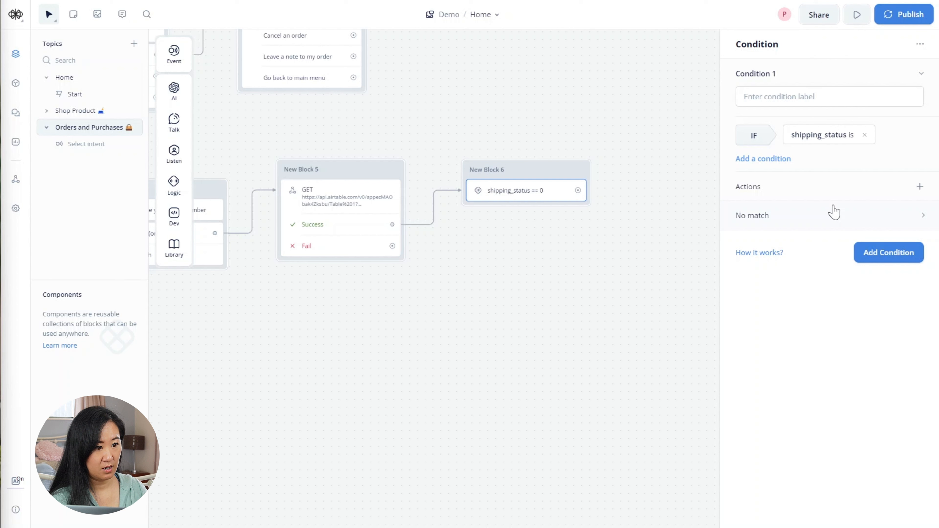
{"action": "left_click", "coordinate": [890, 253]}
- Make Condition 2 a variable check that shipping_status is not 0
{"action": "left_click", "coordinate": [830, 239]}
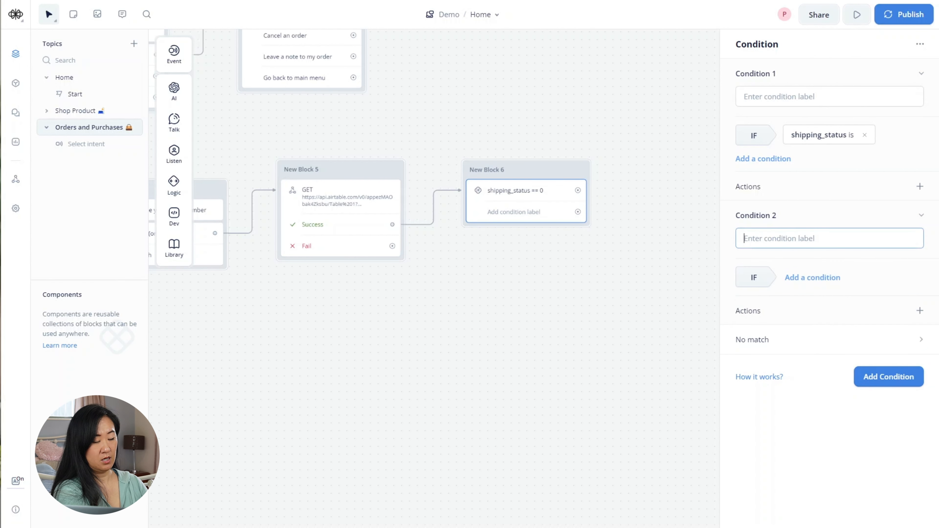
{"action": "left_click", "coordinate": [812, 278]}
{"action": "left_click", "coordinate": [815, 299]}
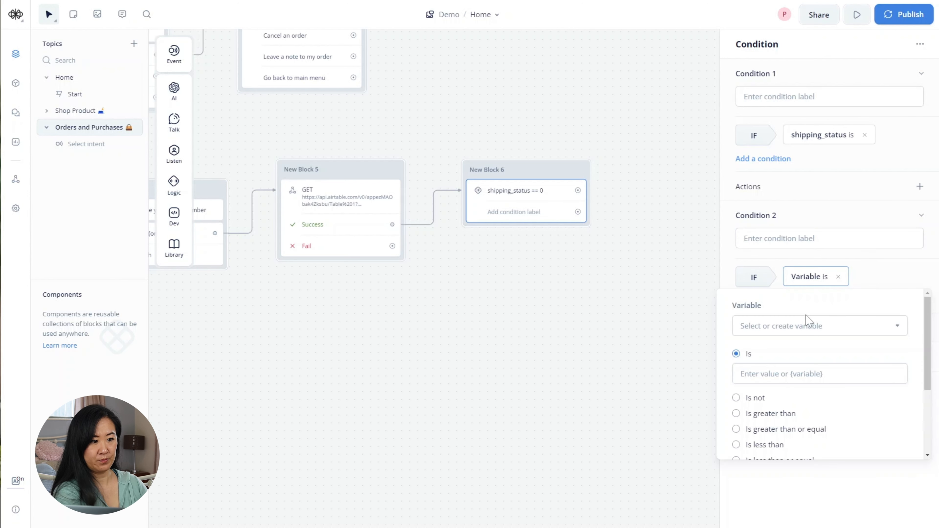
{"action": "left_click", "coordinate": [813, 326]}
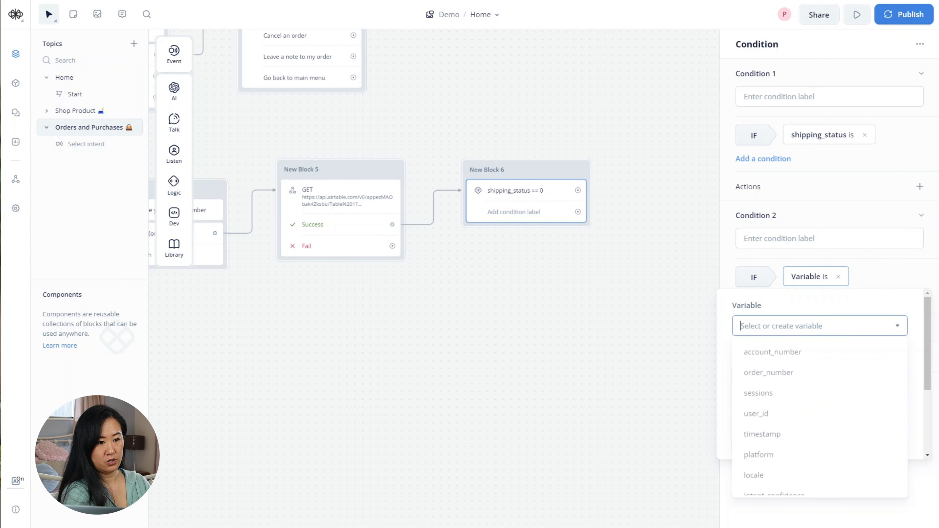
{"action": "type", "text": "ship"}
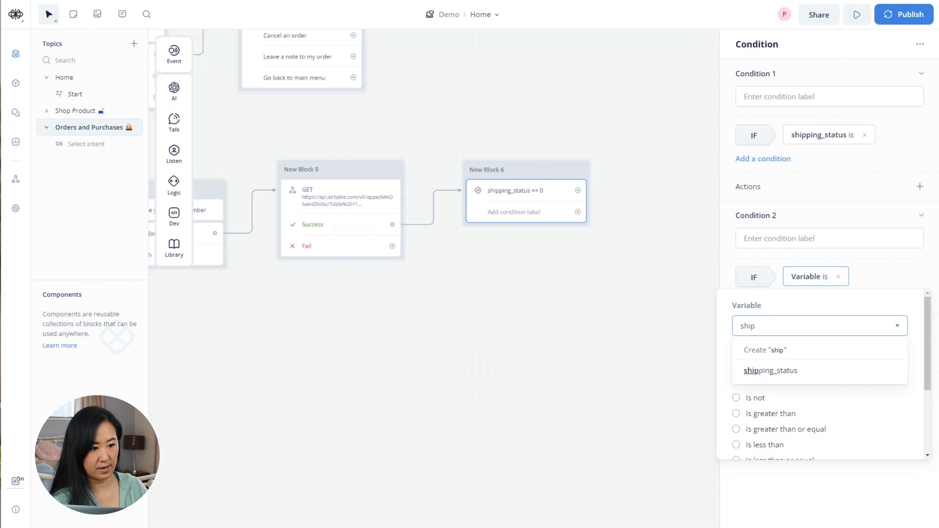
{"action": "left_click", "coordinate": [797, 371]}
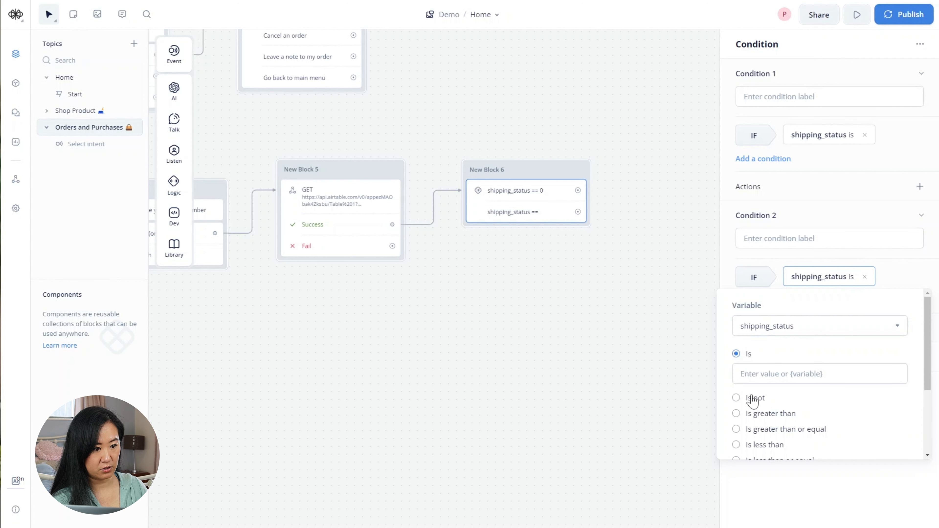
{"action": "left_click", "coordinate": [736, 398]}
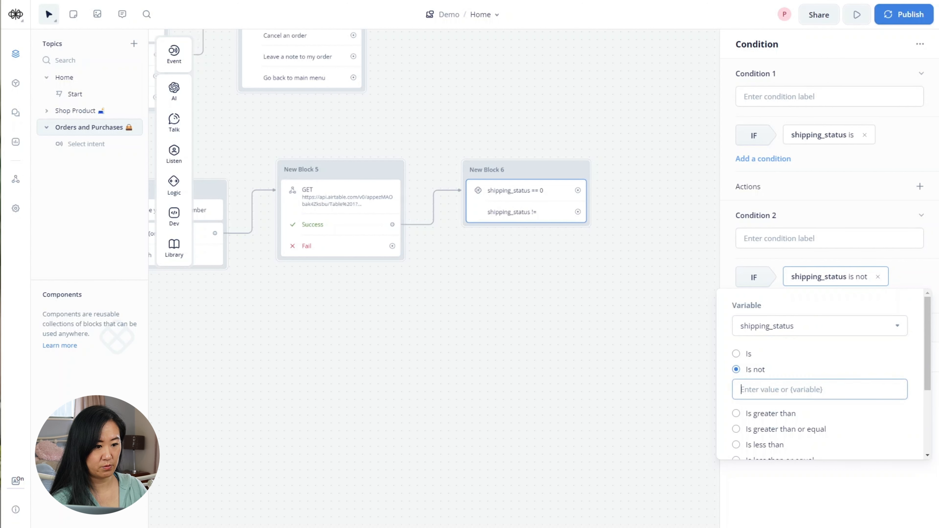
{"action": "type", "text": "0"}
{"action": "left_click", "coordinate": [790, 498]}
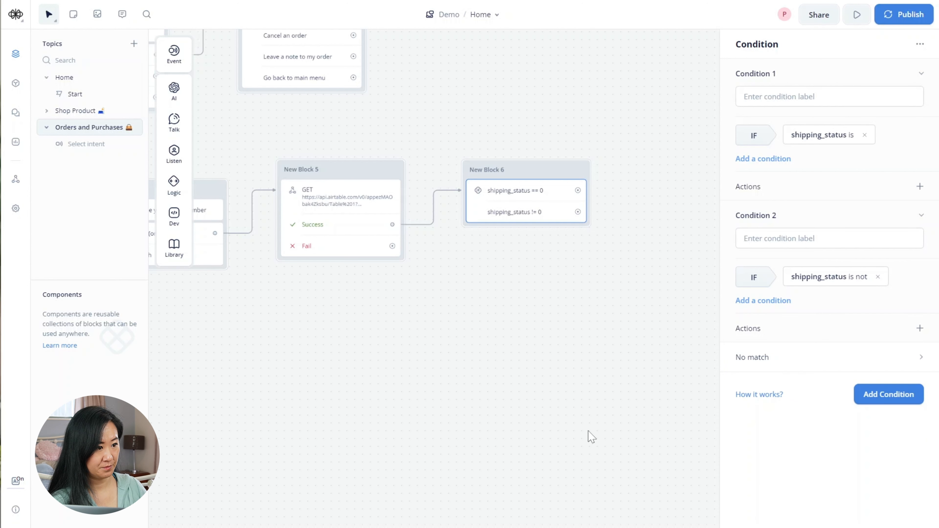
{"action": "left_click", "coordinate": [707, 352]}
- Connect the == 0 branch to a text reply: "Sorry, we can't retrieve any information for you at the moment."
{"action": "left_click_drag", "start_coordinate": [656, 300], "coordinate": [576, 350]}
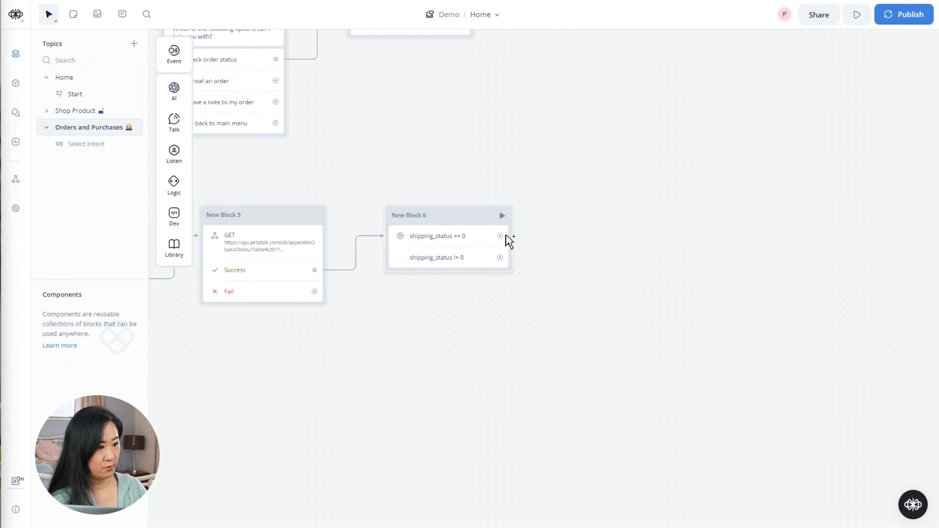
{"action": "left_click_drag", "start_coordinate": [500, 237], "coordinate": [554, 189]}
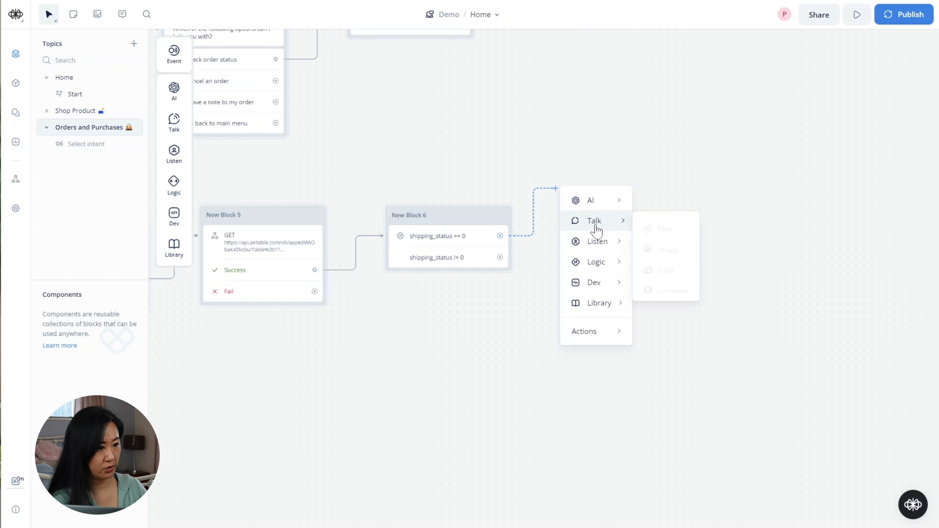
{"action": "mouse_move", "coordinate": [600, 222]}
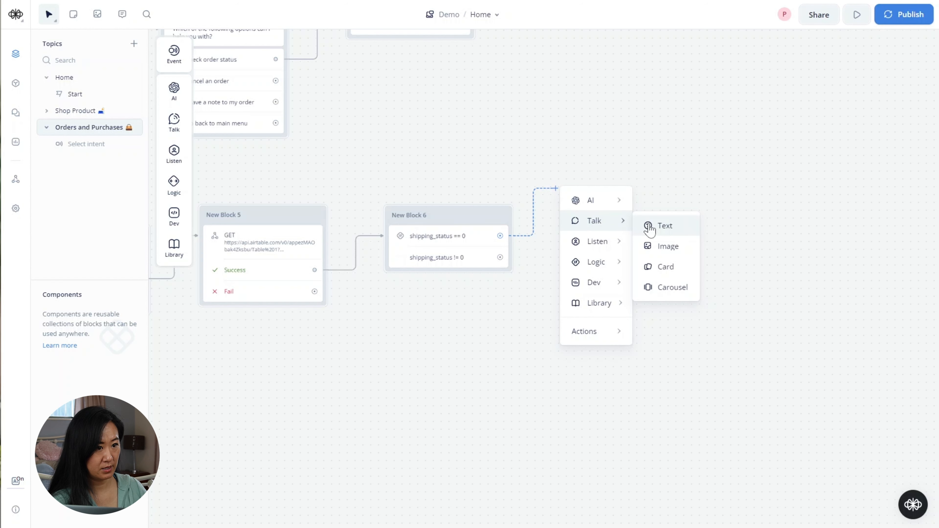
{"action": "left_click", "coordinate": [650, 230]}
{"action": "type", "text": "Sor"}
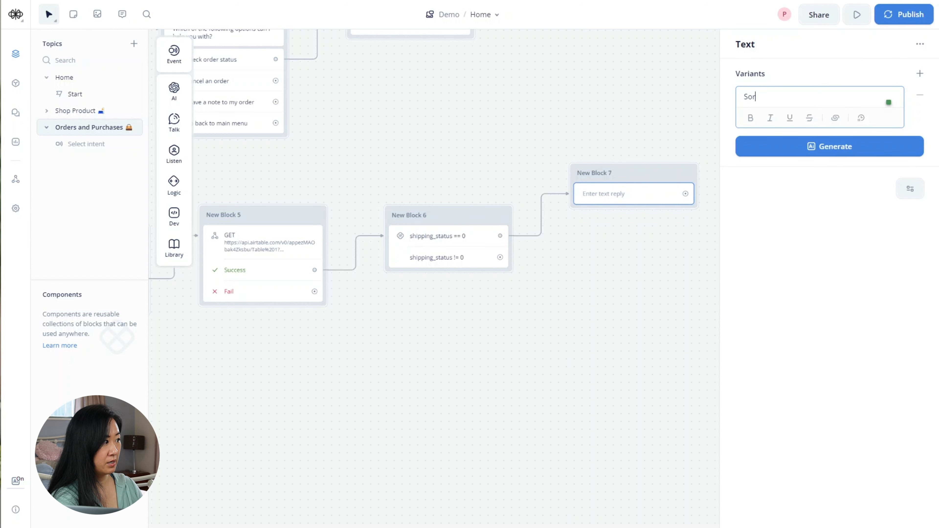
{"action": "type", "text": "ry, we ca"}
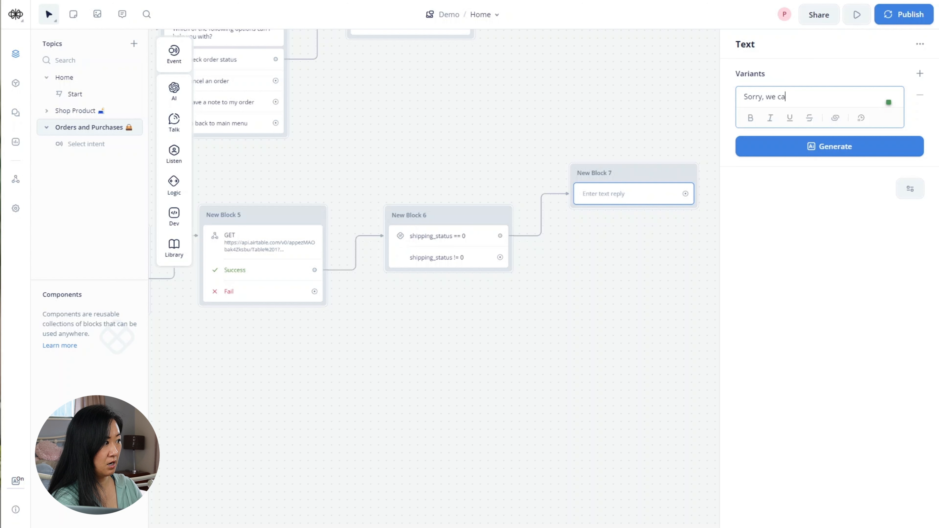
{"action": "type", "text": "n't retr"}
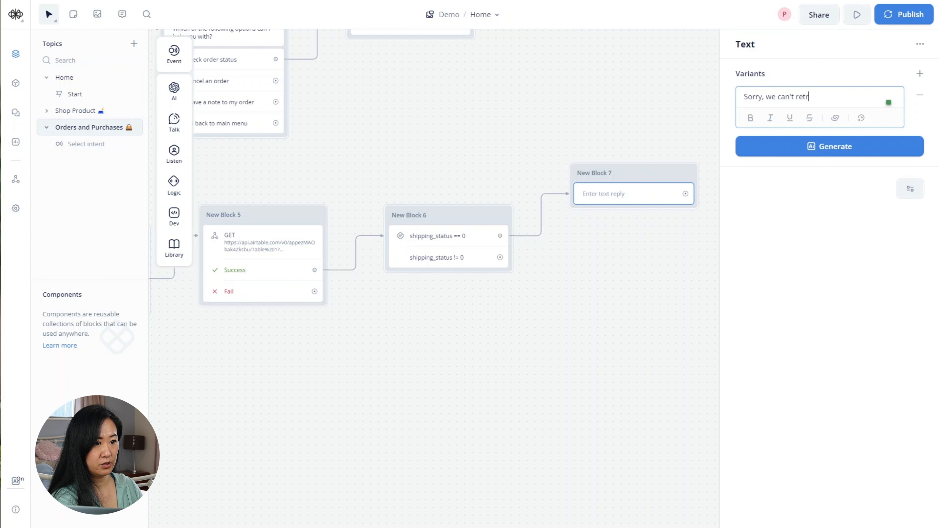
{"action": "type", "text": "ieve"}
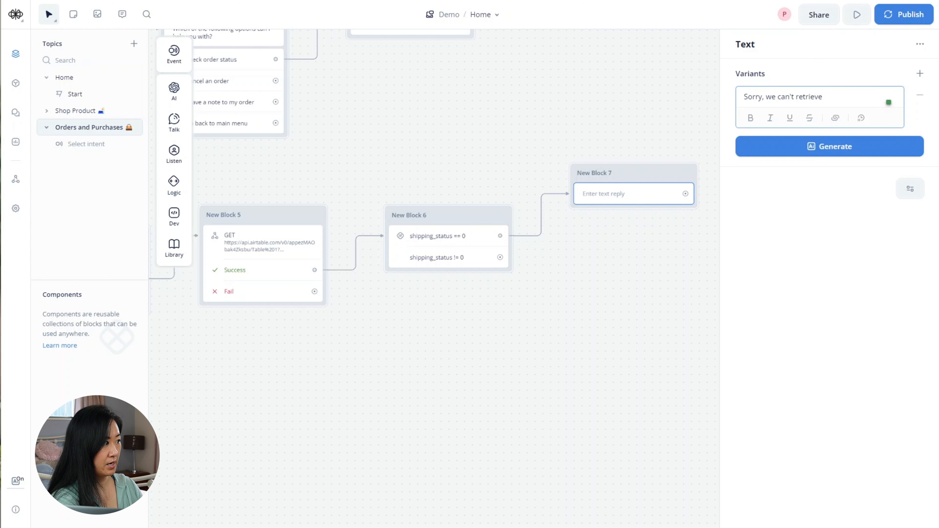
{"action": "type", "text": " any information"}
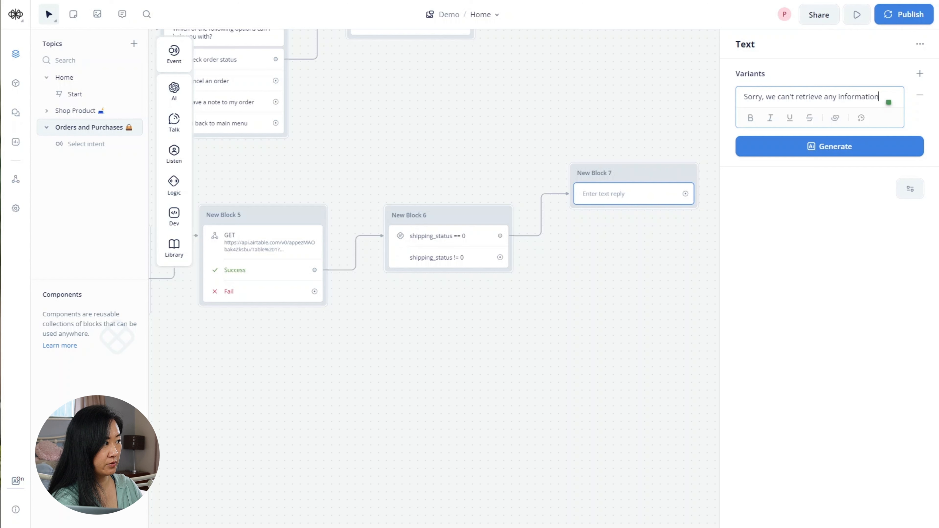
{"action": "type", "text": " for you "}
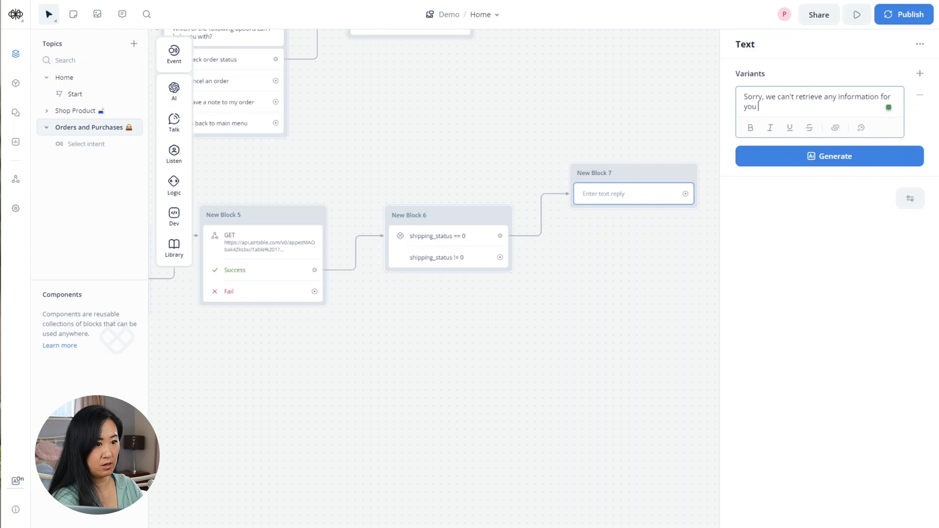
{"action": "type", "text": "at the moment."}
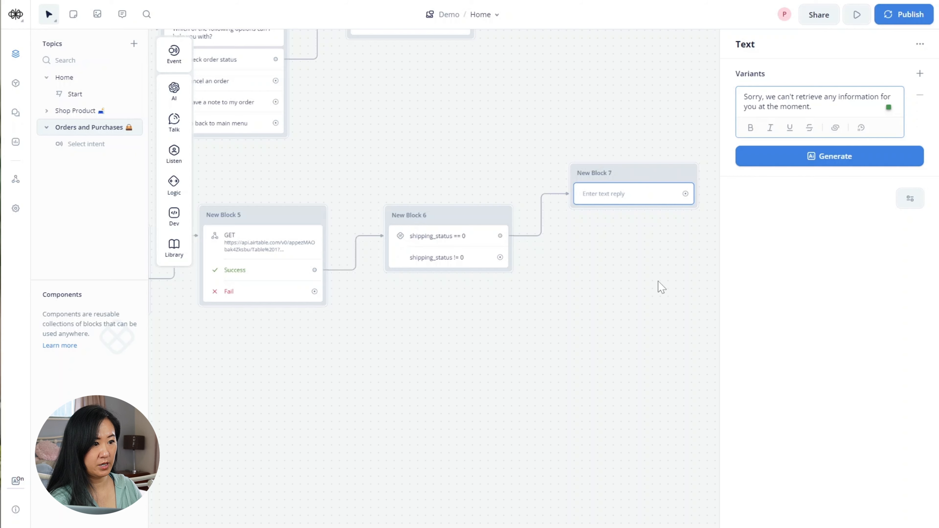
{"action": "left_click", "coordinate": [670, 277]}
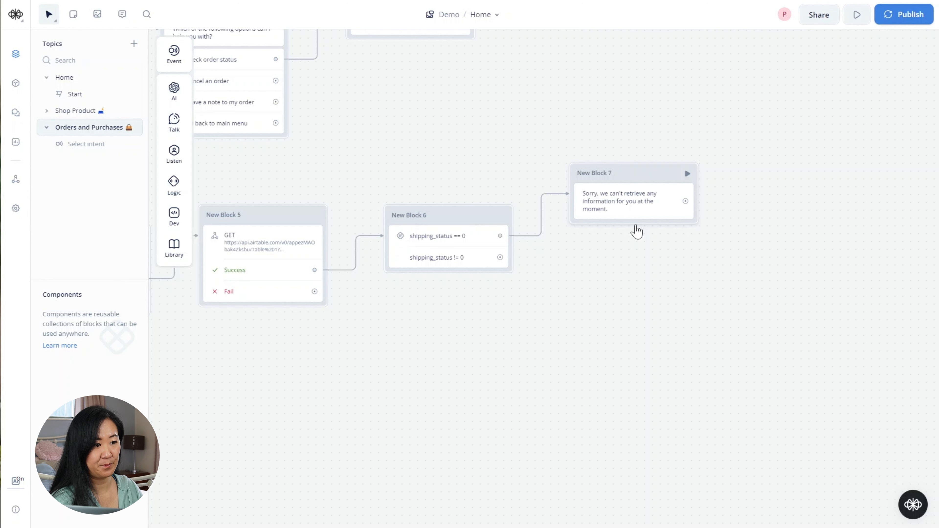
- Connect the != 0 branch to a text reply: Your order "{product_name}" is {shipping_status}
{"action": "left_click_drag", "start_coordinate": [500, 257], "coordinate": [569, 309]}
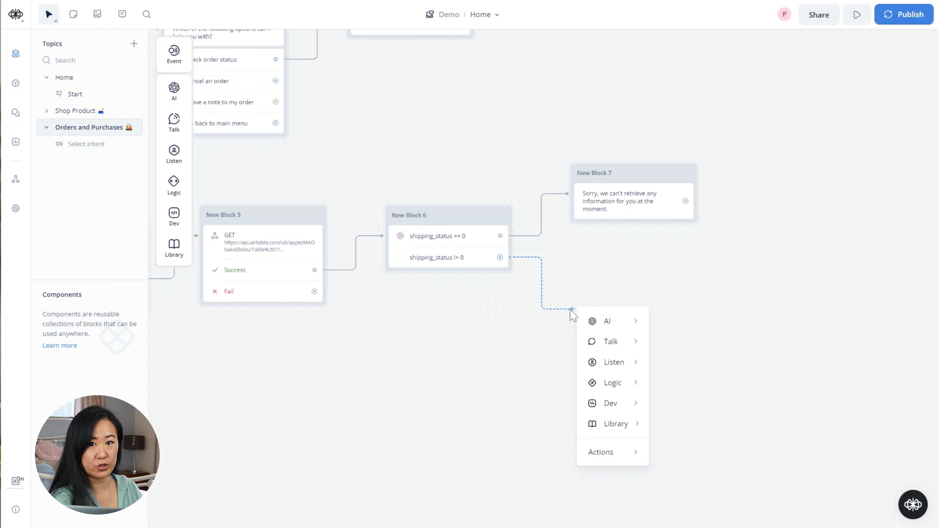
{"action": "mouse_move", "coordinate": [602, 324]}
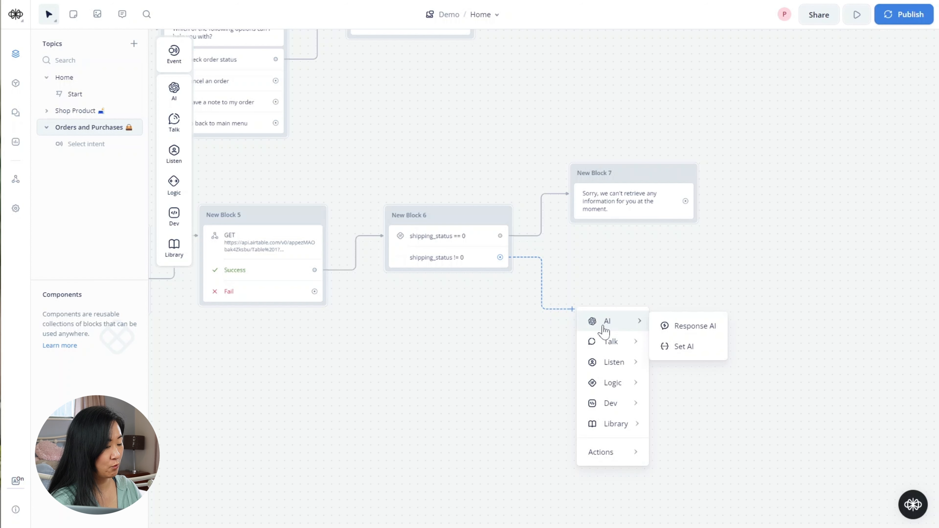
{"action": "mouse_move", "coordinate": [606, 341]}
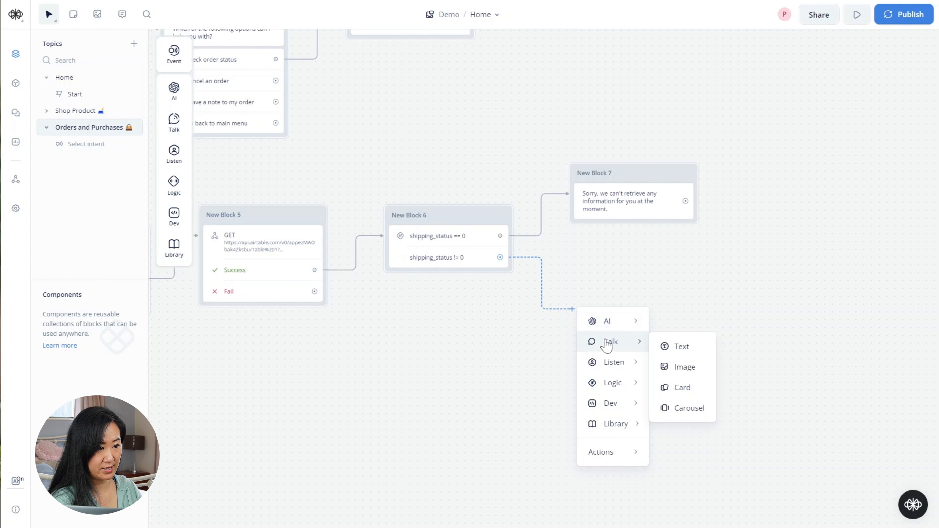
{"action": "left_click", "coordinate": [673, 348]}
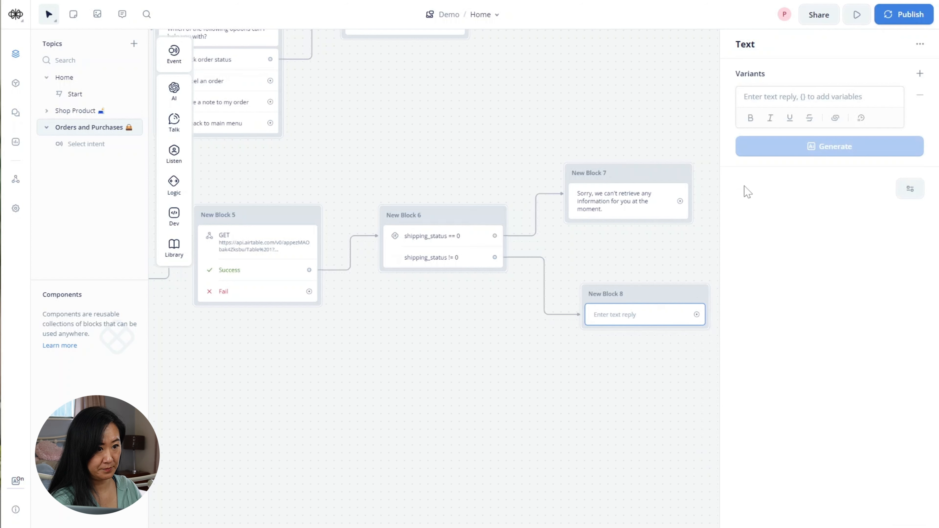
{"action": "type", "text": "Y"}
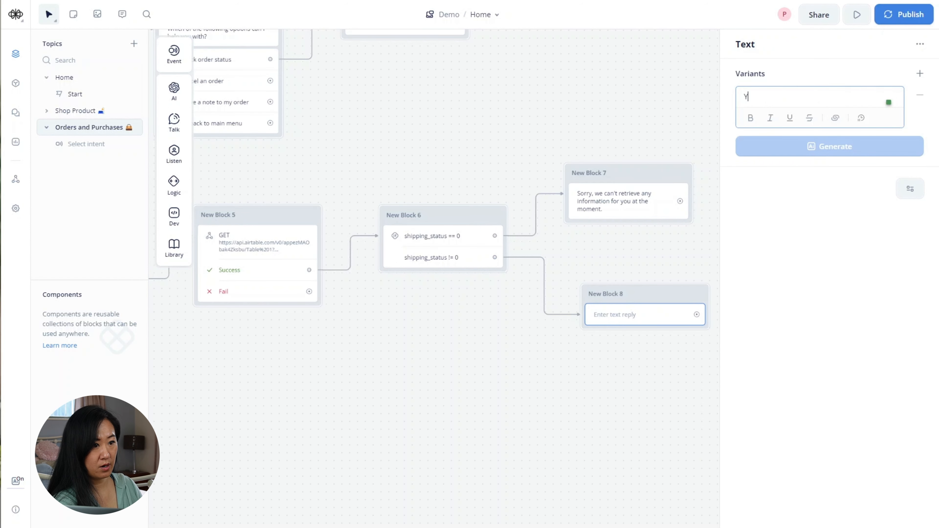
{"action": "type", "text": "our order "}
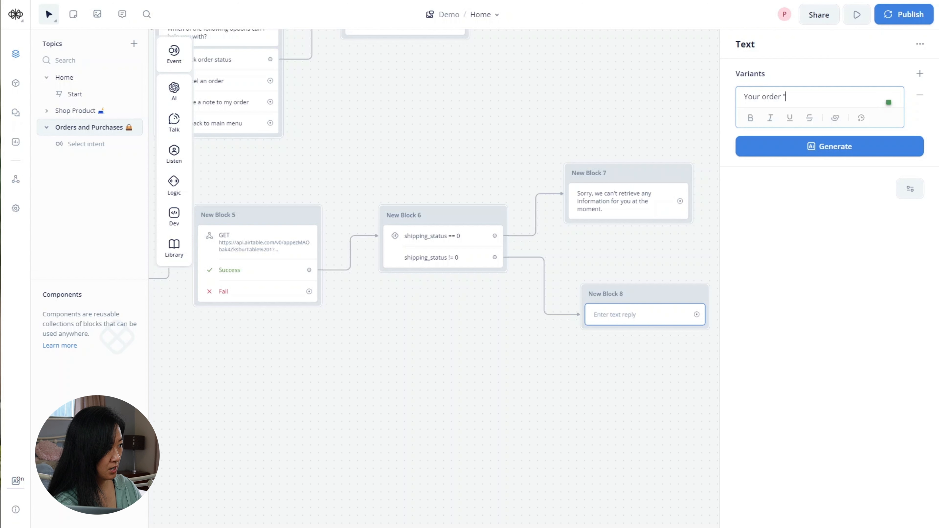
{"action": "type", "text": "\""}
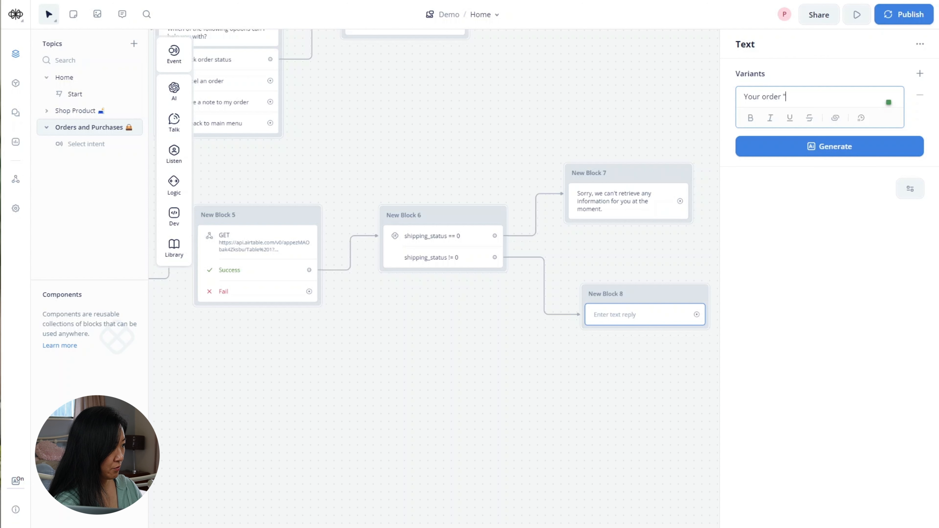
{"action": "type", "text": "{"}
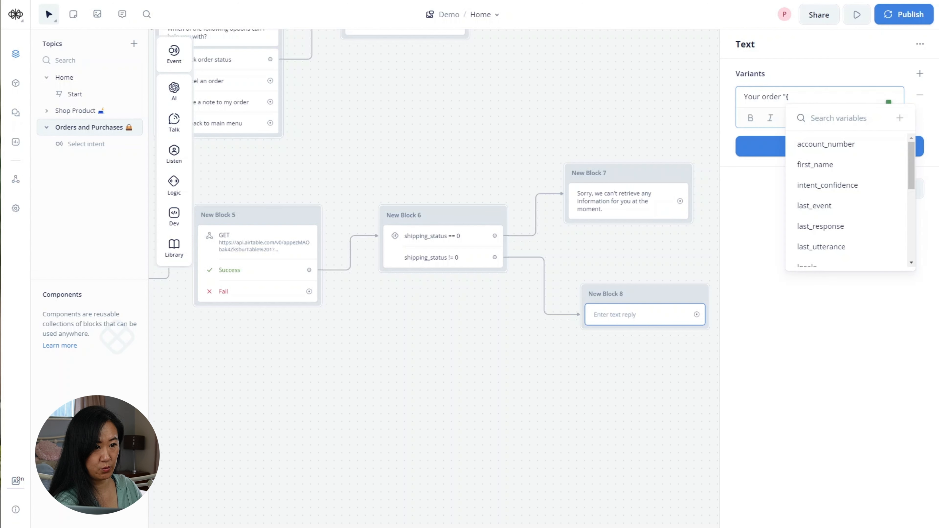
{"action": "type", "text": "pro"}
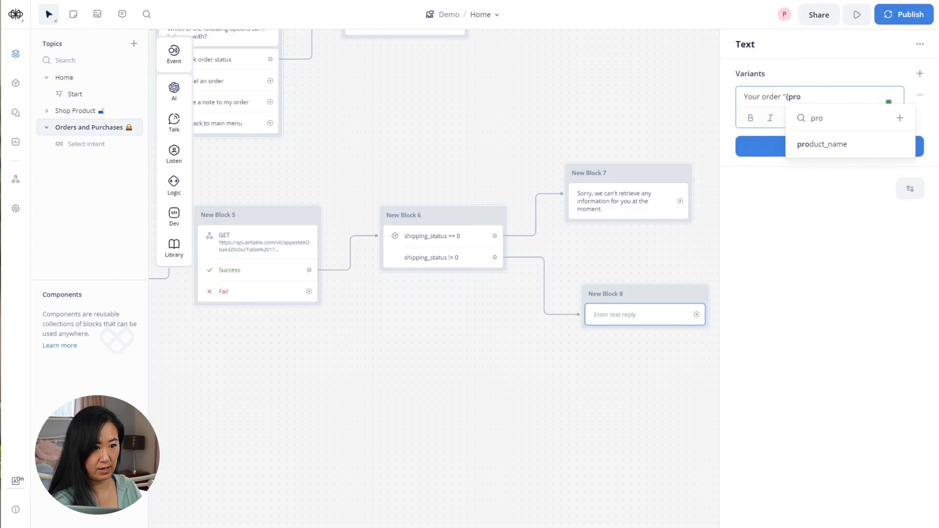
{"action": "key", "text": "Down"}
{"action": "key", "text": "Tab"}
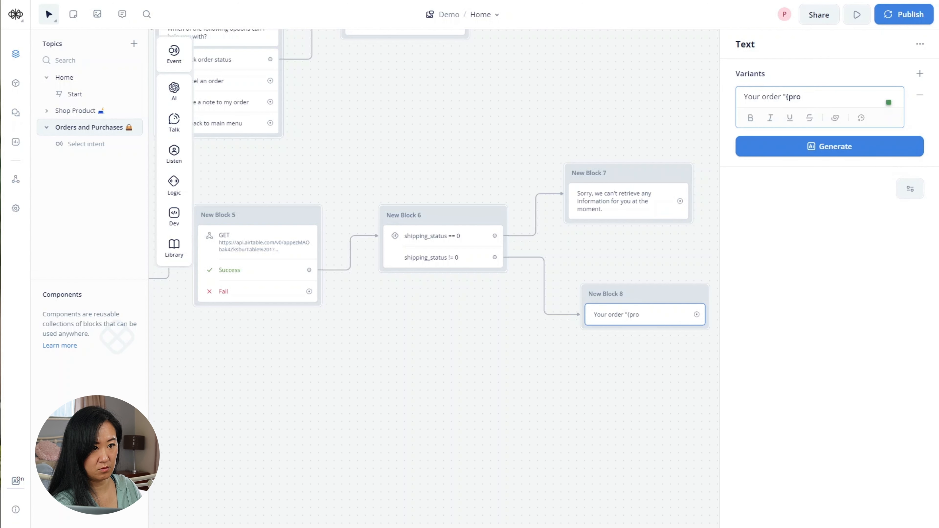
{"action": "left_click", "coordinate": [828, 97]}
{"action": "left_click", "coordinate": [828, 144]}
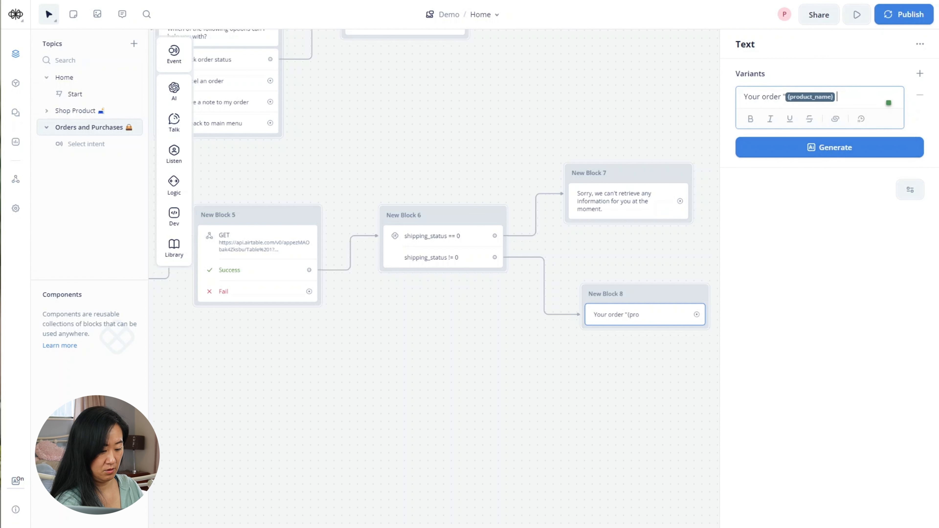
{"action": "type", "text": "\""}
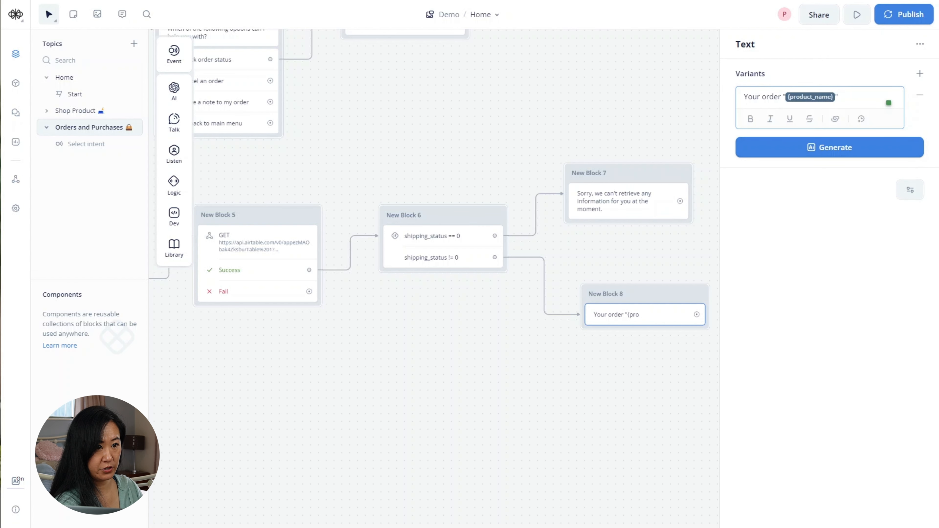
{"action": "type", "text": " is"}
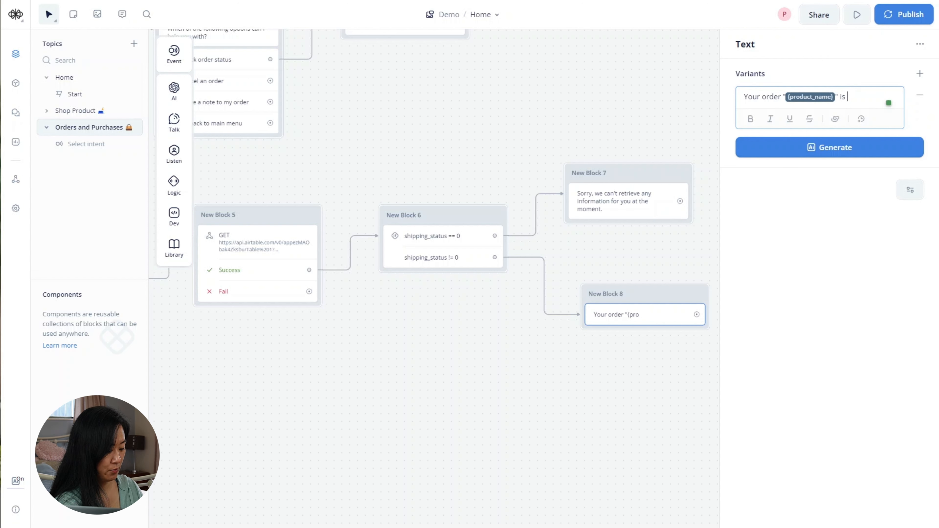
{"action": "type", "text": " {"}
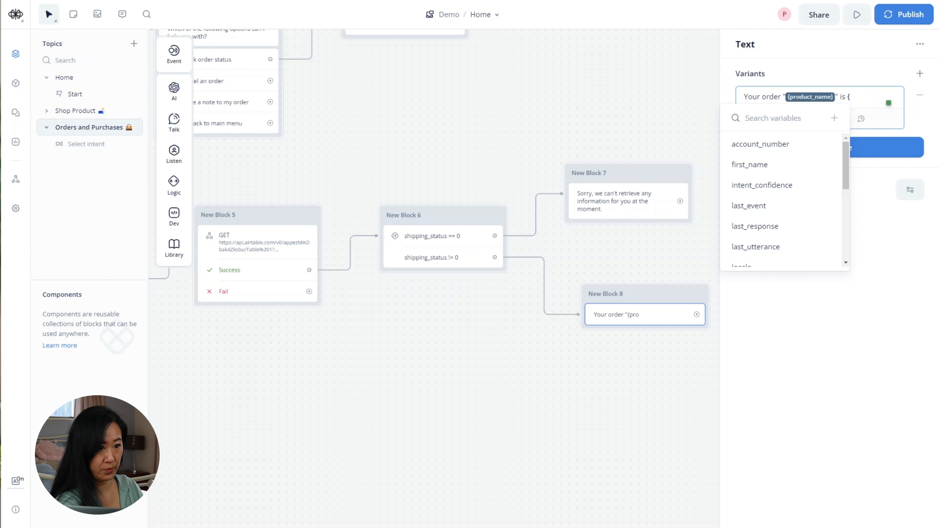
{"action": "type", "text": "shi"}
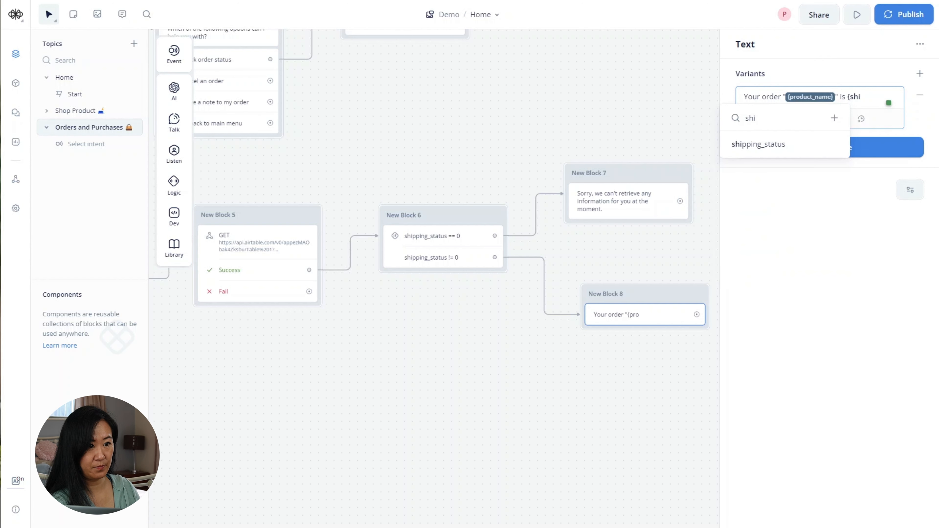
{"action": "left_click", "coordinate": [787, 147]}
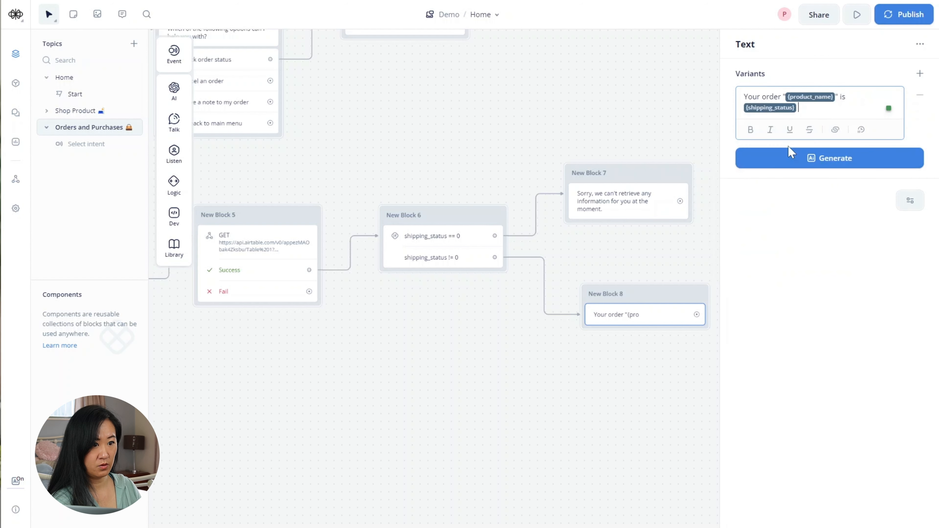
{"action": "left_click", "coordinate": [561, 380]}
- Zoom out, switch canvas navigation to Trackpad, and marquee-select New Blocks 4 through 8
{"action": "left_click_drag", "start_coordinate": [415, 398], "coordinate": [598, 349]}
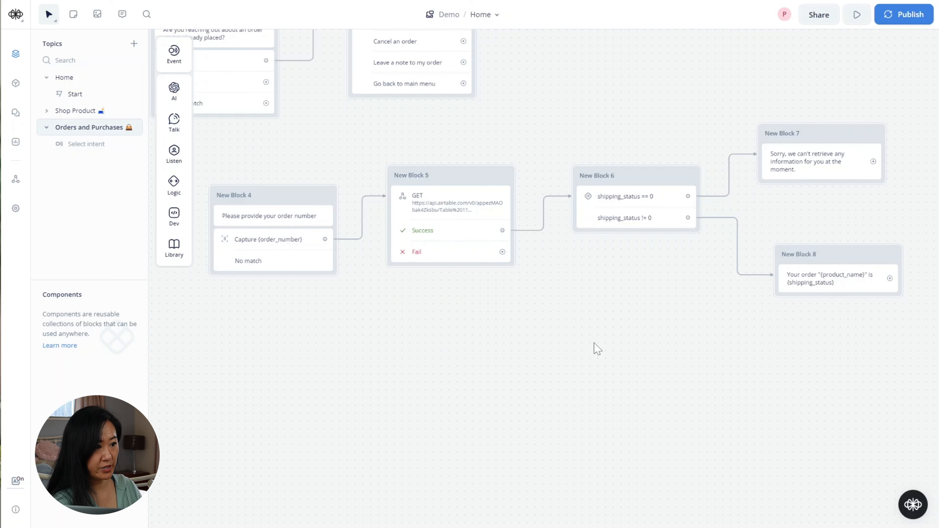
{"action": "scroll", "coordinate": [598, 349], "scroll_direction": "down", "scroll_amount": 2}
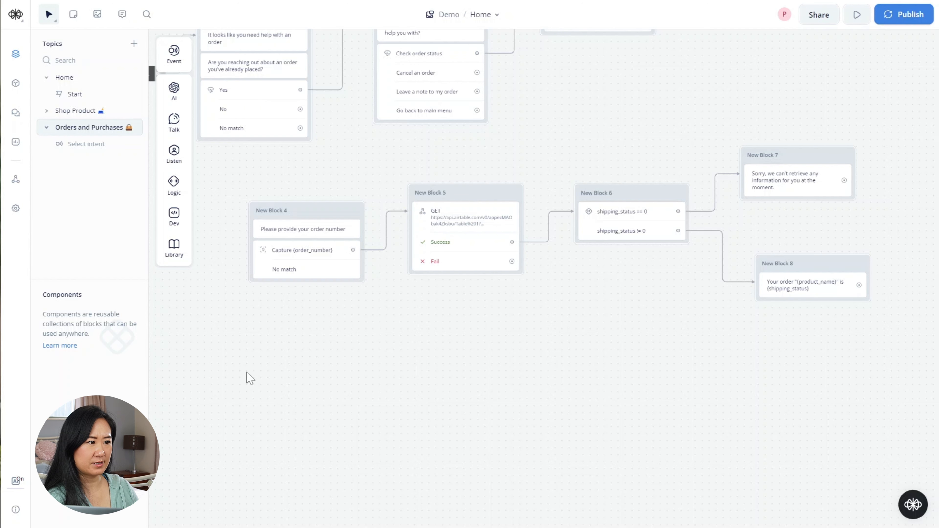
{"action": "scroll", "coordinate": [370, 370], "scroll_direction": "left", "scroll_amount": 2}
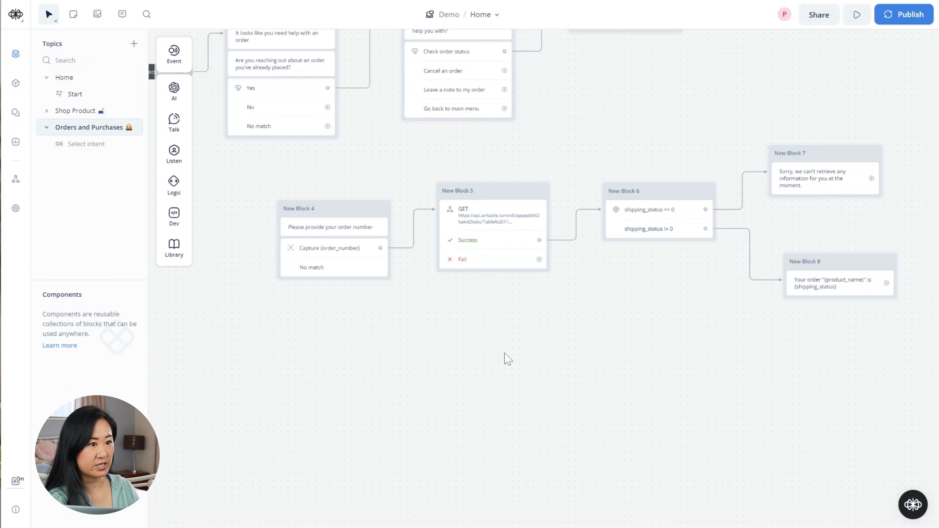
{"action": "scroll", "coordinate": [100, 44], "scroll_direction": "down", "scroll_amount": 1}
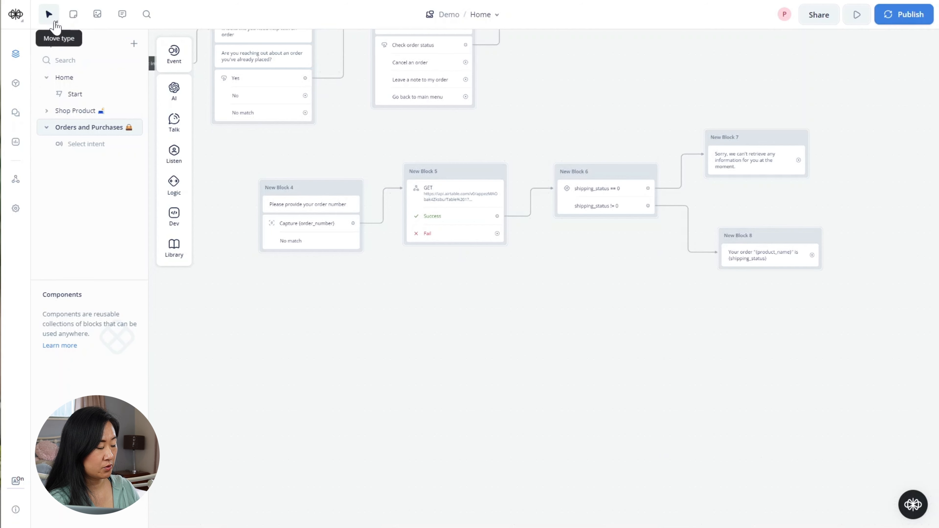
{"action": "left_click", "coordinate": [51, 18]}
{"action": "left_click", "coordinate": [56, 90]}
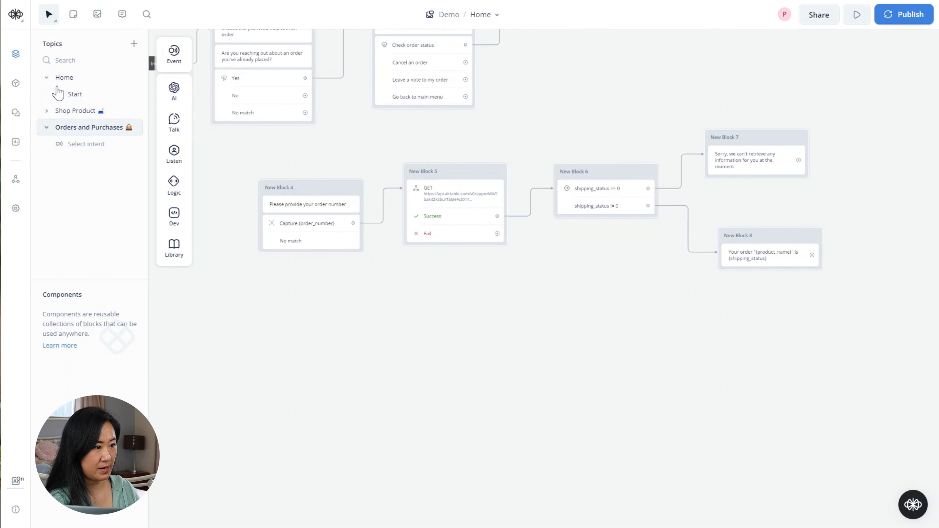
{"action": "left_click_drag", "start_coordinate": [862, 354], "coordinate": [238, 132]}
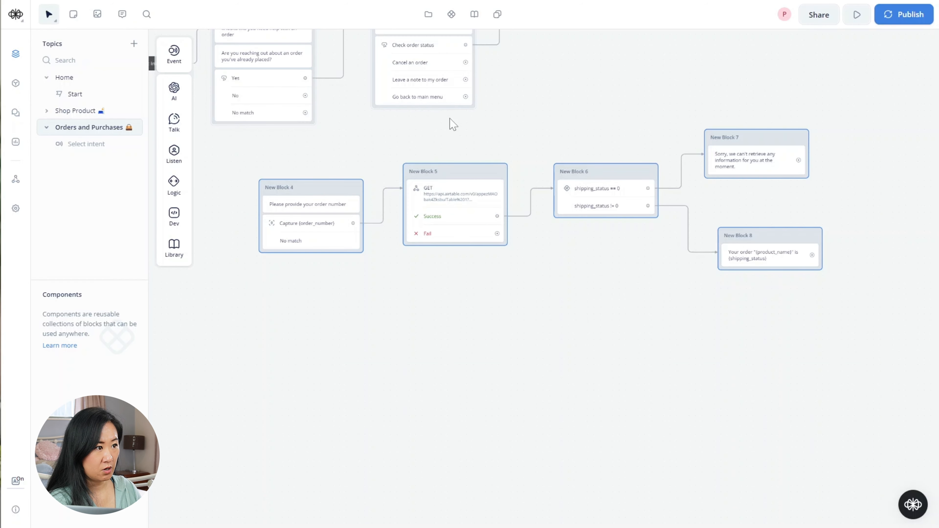
- Create a component named 'Tracking Order' from the selected blocks
{"action": "left_click", "coordinate": [452, 18]}
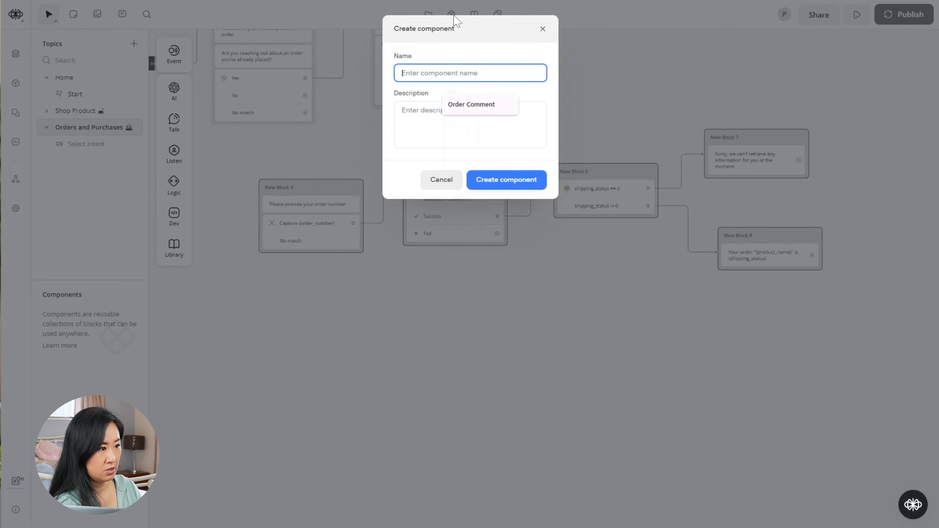
{"action": "type", "text": "Tracking O"}
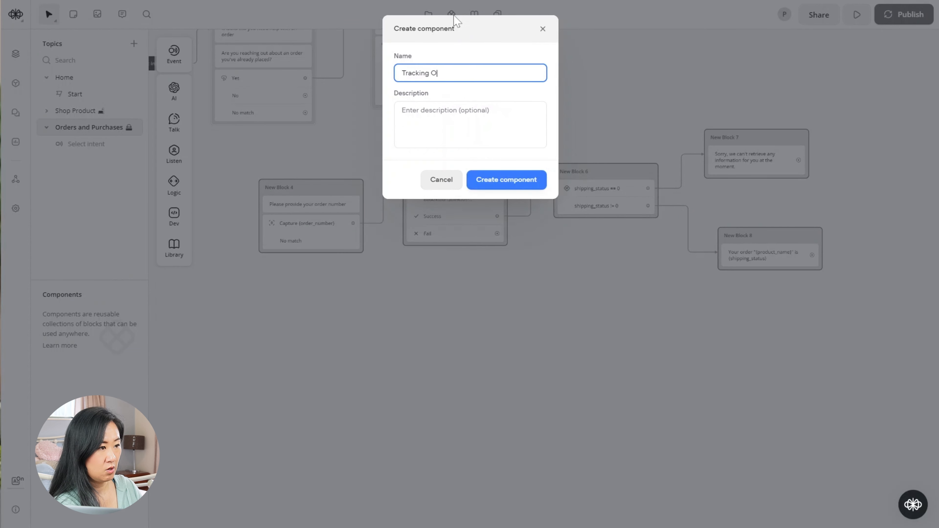
{"action": "type", "text": "rder"}
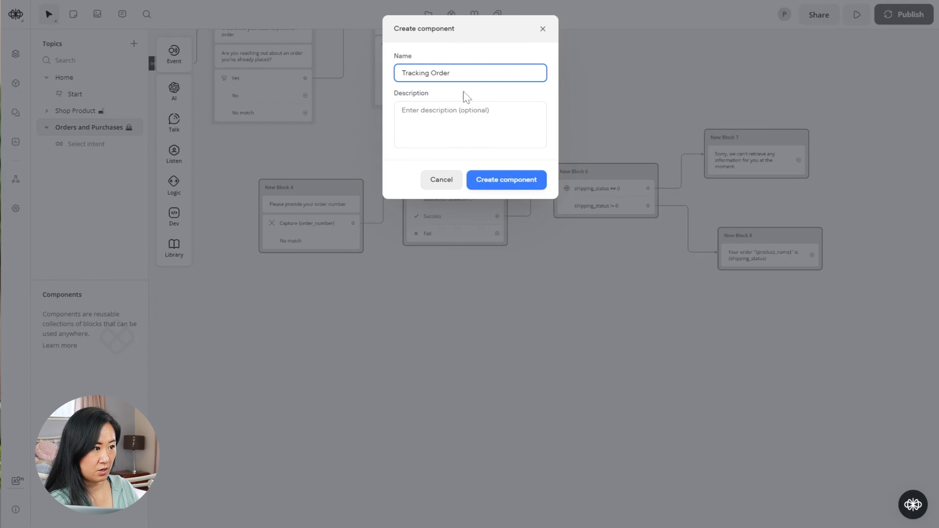
{"action": "left_click", "coordinate": [515, 181]}
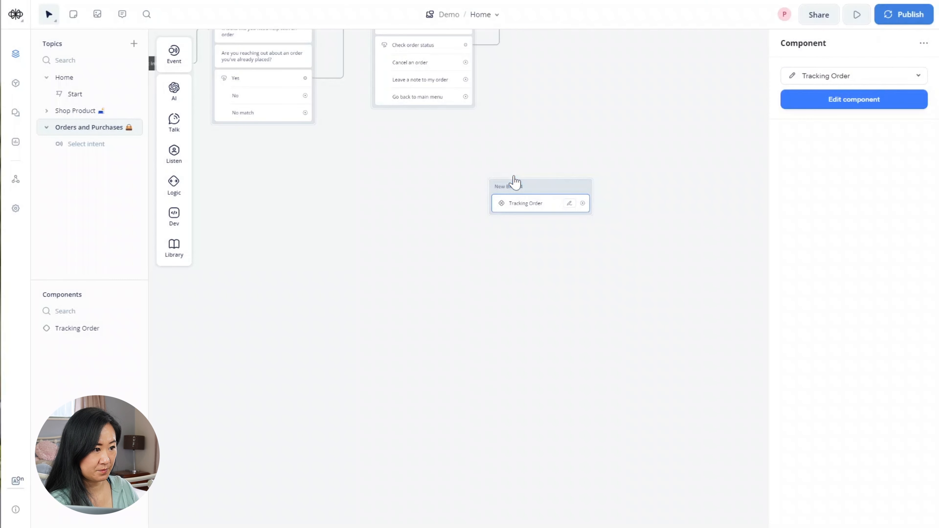
{"action": "left_click_drag", "start_coordinate": [445, 164], "coordinate": [412, 295]}
{"action": "left_click", "coordinate": [49, 19]}
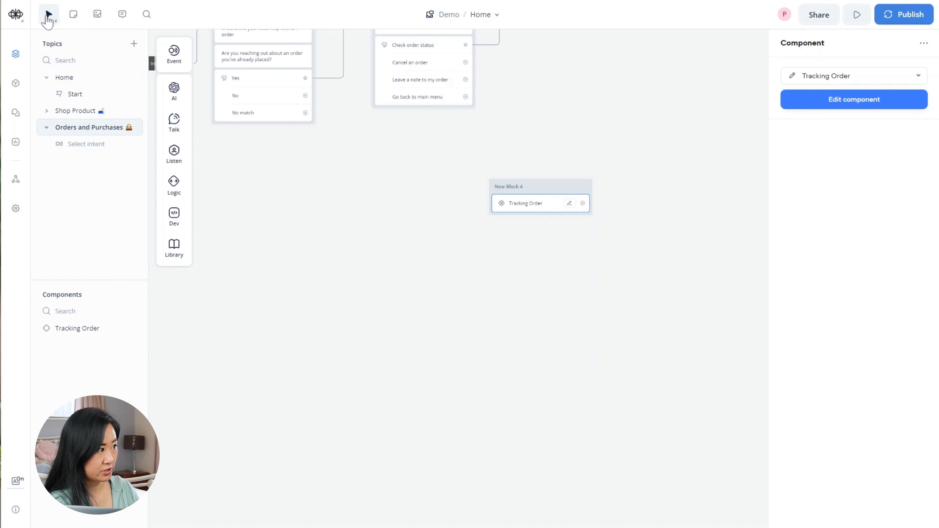
{"action": "left_click", "coordinate": [51, 22]}
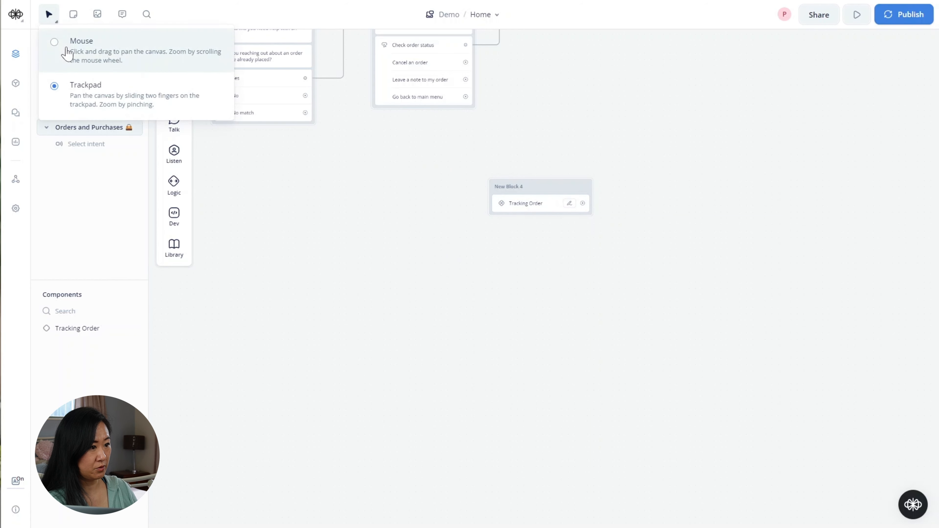
{"action": "left_click", "coordinate": [69, 52]}
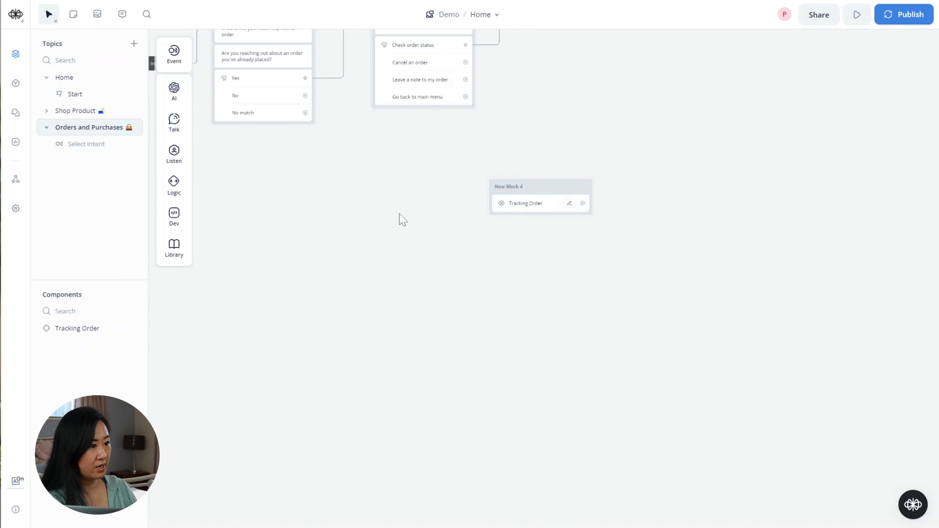
{"action": "left_click", "coordinate": [71, 334]}
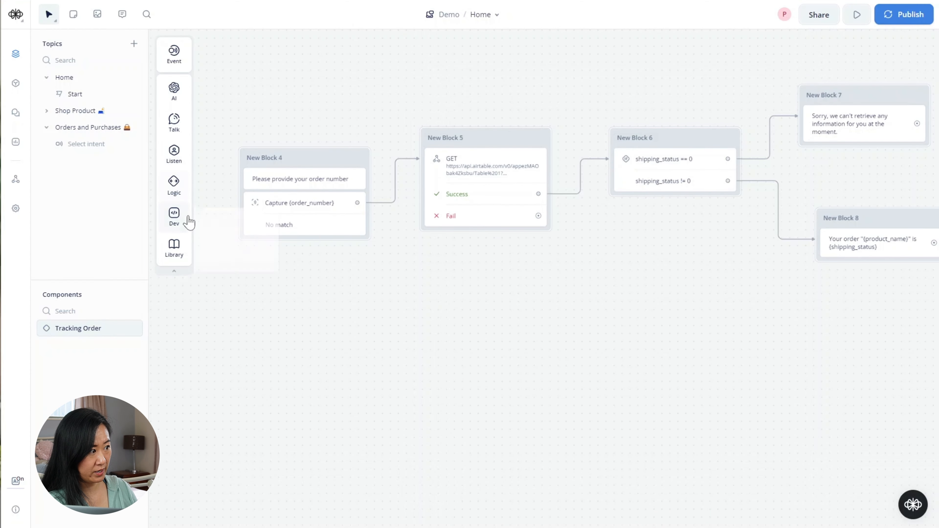
{"action": "left_click", "coordinate": [78, 127]}
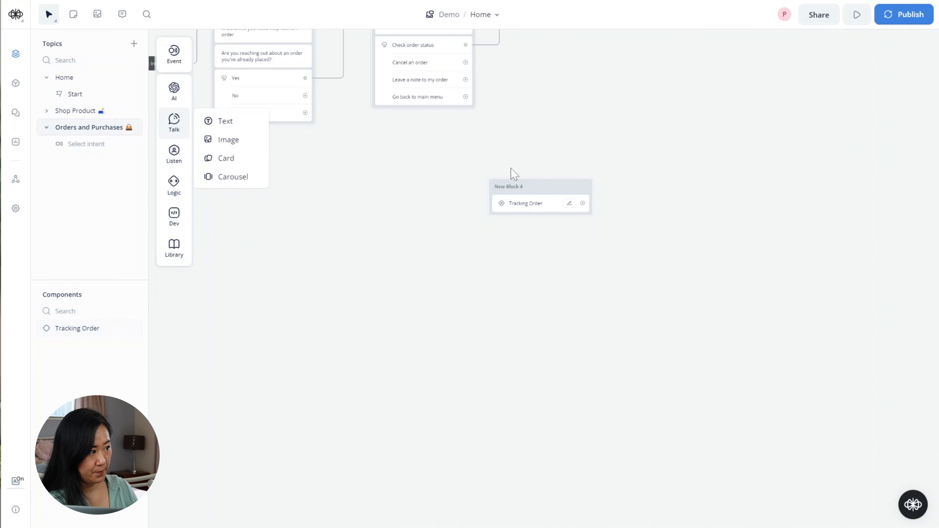
{"action": "left_click_drag", "start_coordinate": [381, 187], "coordinate": [434, 289]}
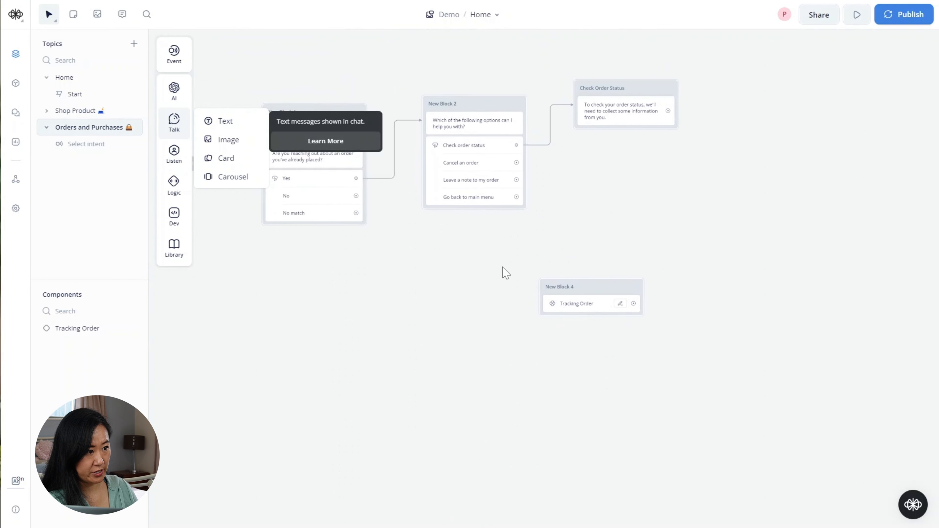
{"action": "left_click_drag", "start_coordinate": [344, 278], "coordinate": [448, 361]}
{"action": "scroll", "coordinate": [453, 311], "scroll_direction": "up", "scroll_amount": 1}
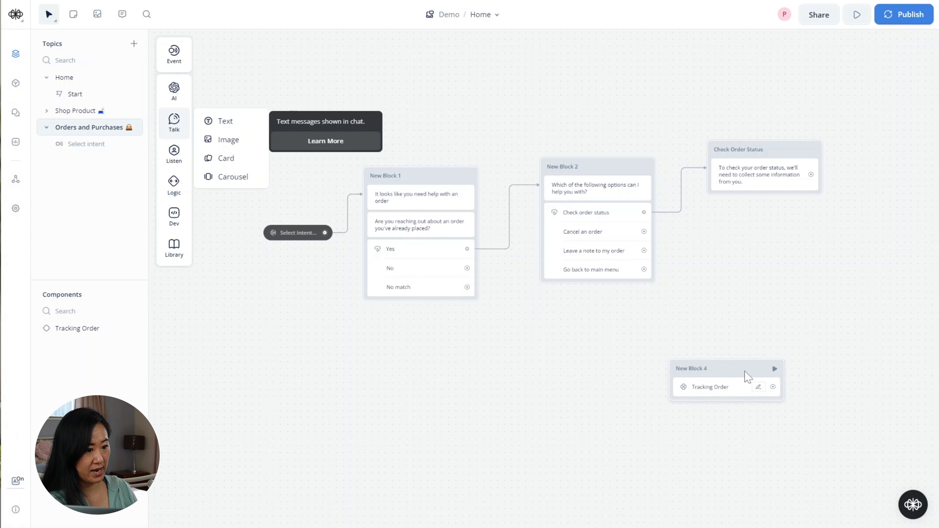
- Drop the Tracking Order step into Check Order Status, then open the component's canvas
{"action": "left_click_drag", "start_coordinate": [734, 373], "coordinate": [775, 200]}
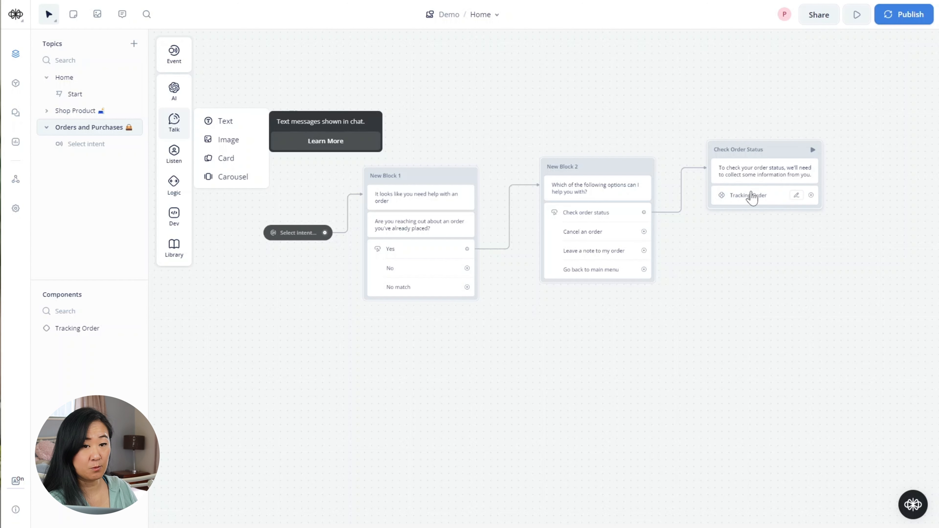
{"action": "double_click", "coordinate": [751, 197]}
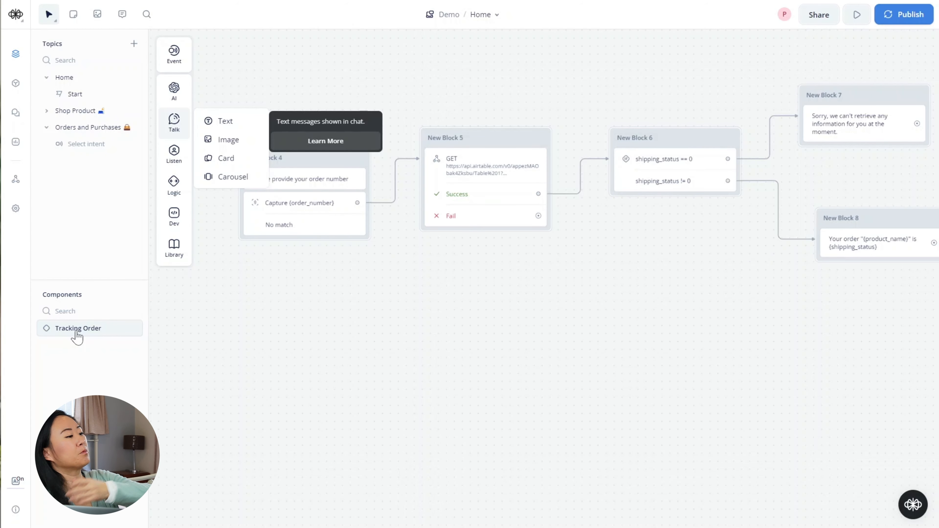
{"action": "left_click_drag", "start_coordinate": [535, 329], "coordinate": [486, 339]}
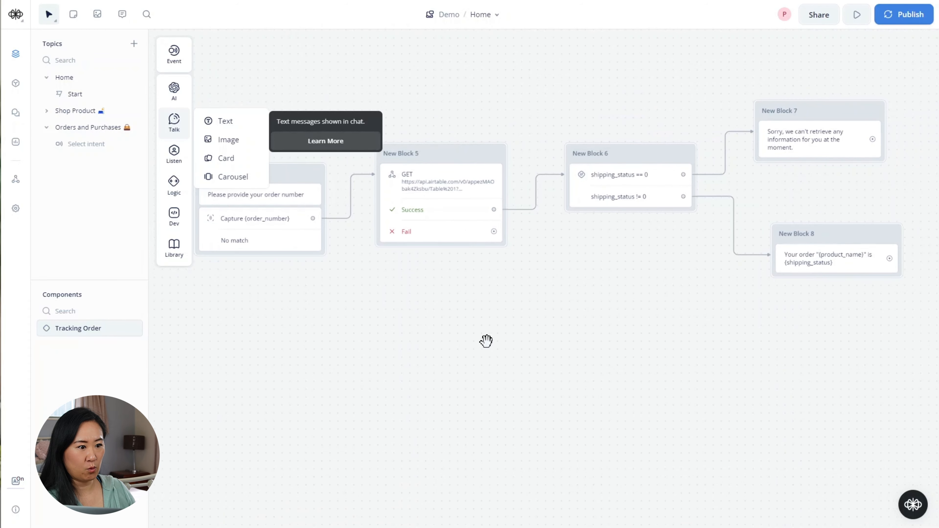
{"action": "left_click_drag", "start_coordinate": [578, 326], "coordinate": [547, 320]}
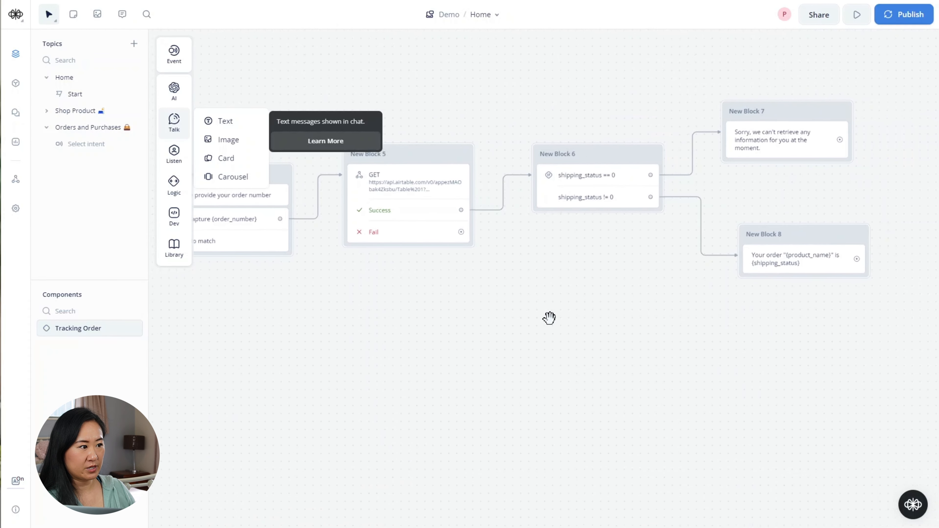
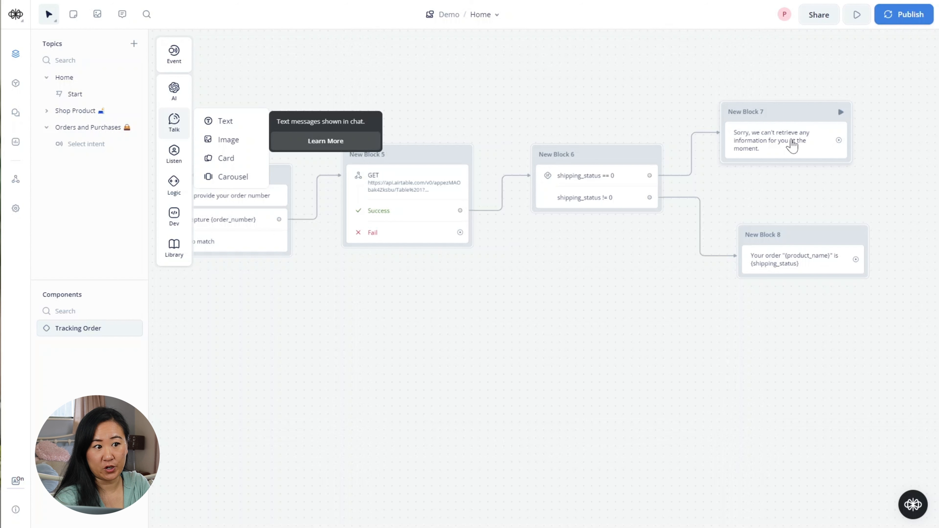
- Below the flow, add a text block: 'You can submit a ticket to our support team and we will get back to you via email.'
{"action": "left_click", "coordinate": [792, 145]}
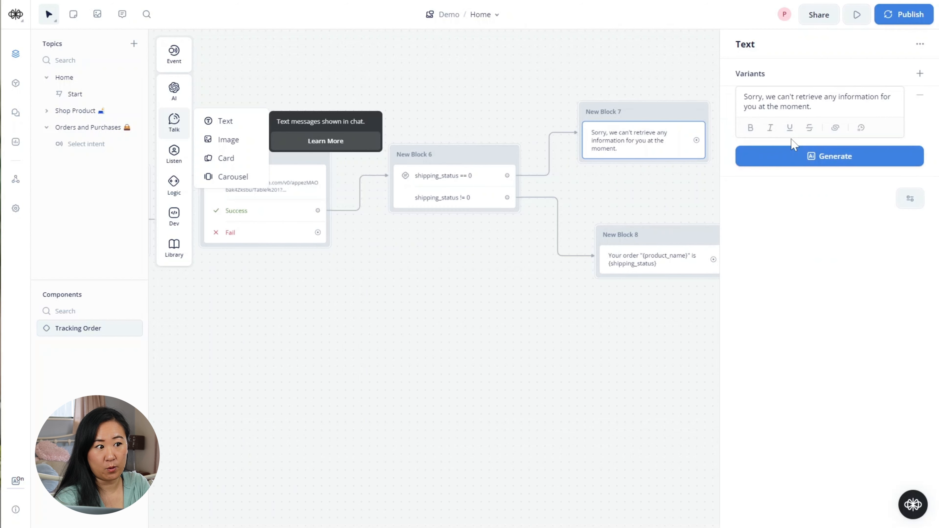
{"action": "left_click", "coordinate": [621, 202]}
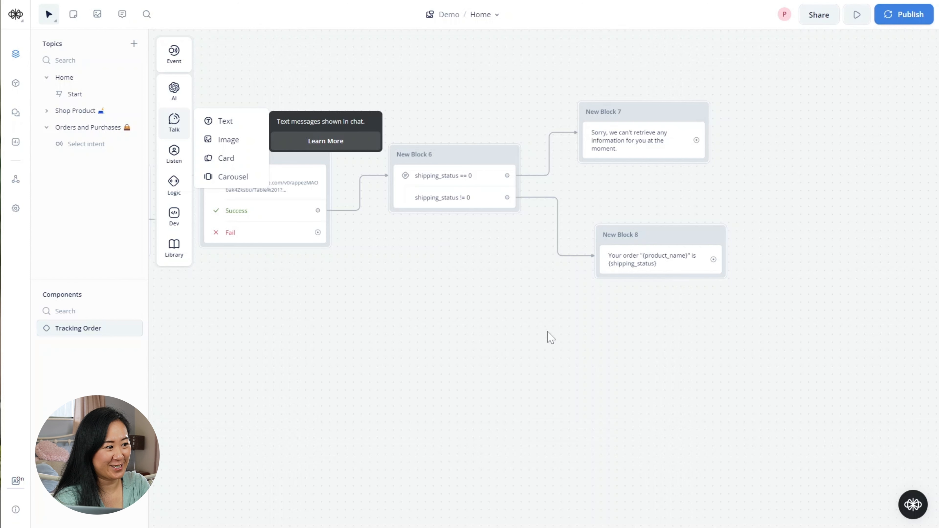
{"action": "left_click_drag", "start_coordinate": [550, 337], "coordinate": [612, 311]}
{"action": "left_click_drag", "start_coordinate": [419, 392], "coordinate": [611, 334]}
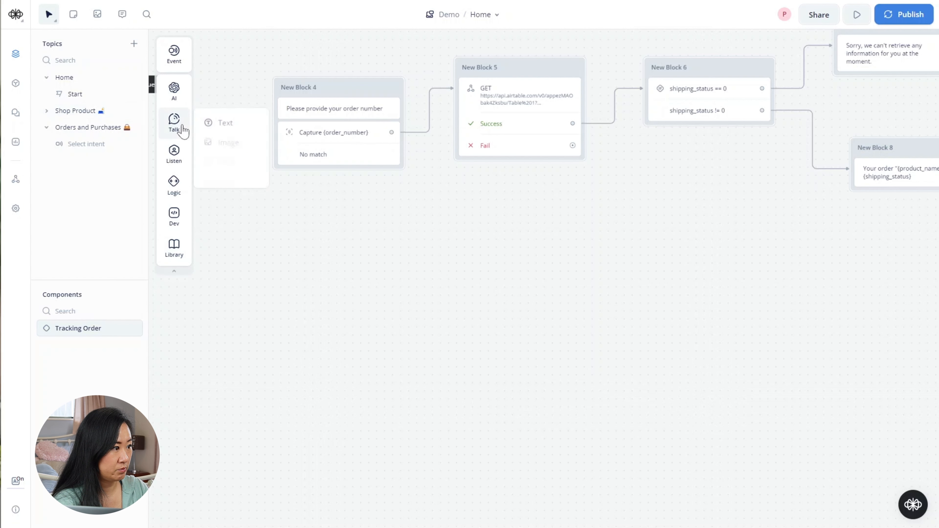
{"action": "left_click_drag", "start_coordinate": [230, 121], "coordinate": [295, 342]}
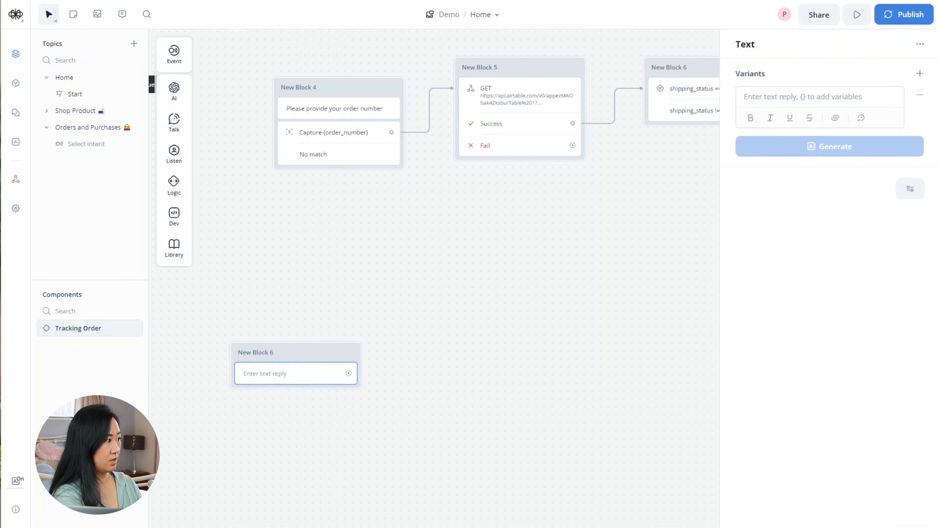
{"action": "type", "text": "You can submit"}
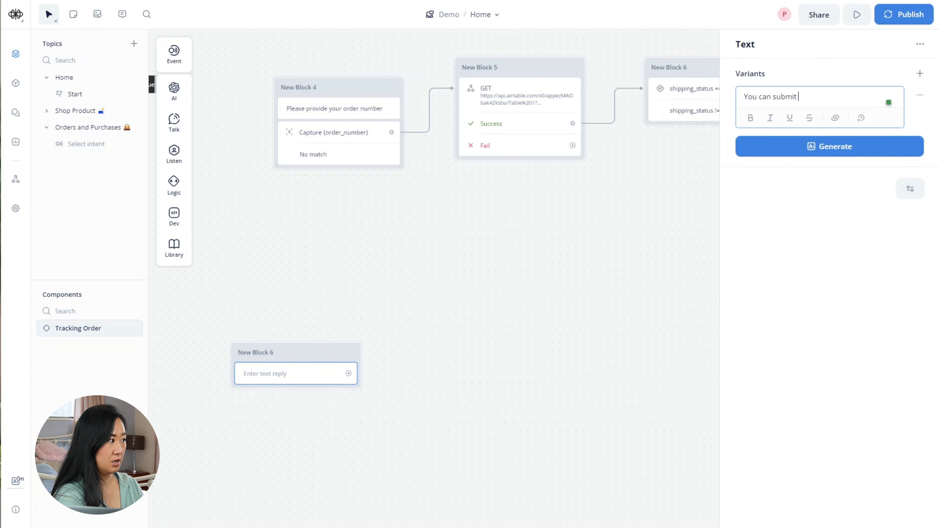
{"action": "type", "text": " a ticket to "}
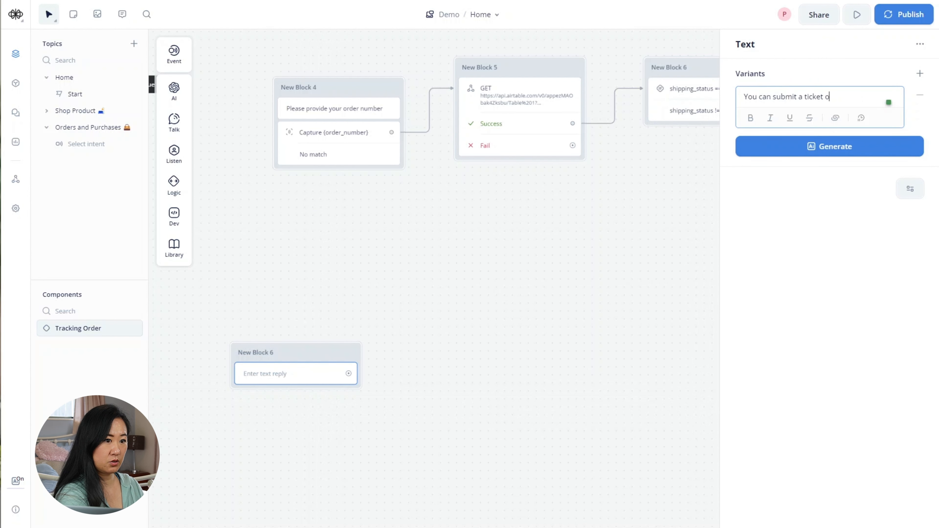
{"action": "type", "text": "our su"}
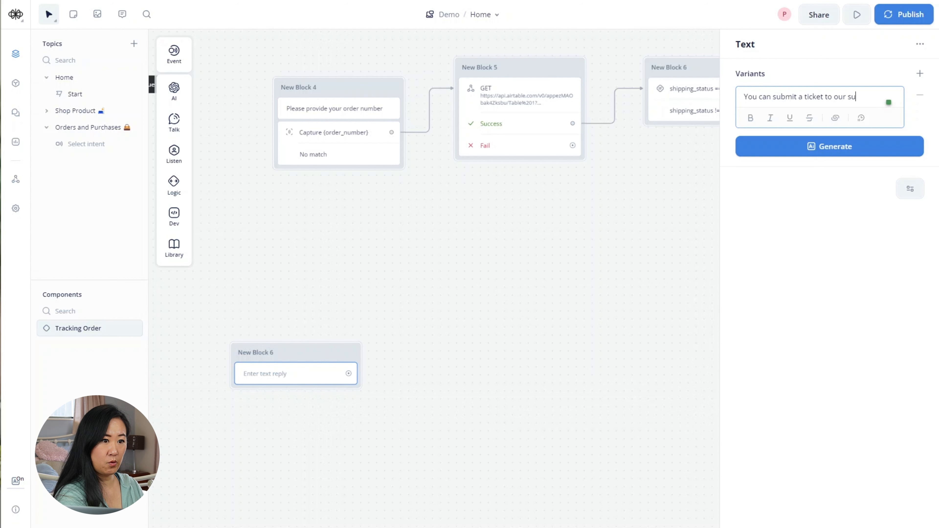
{"action": "type", "text": "pport tea"}
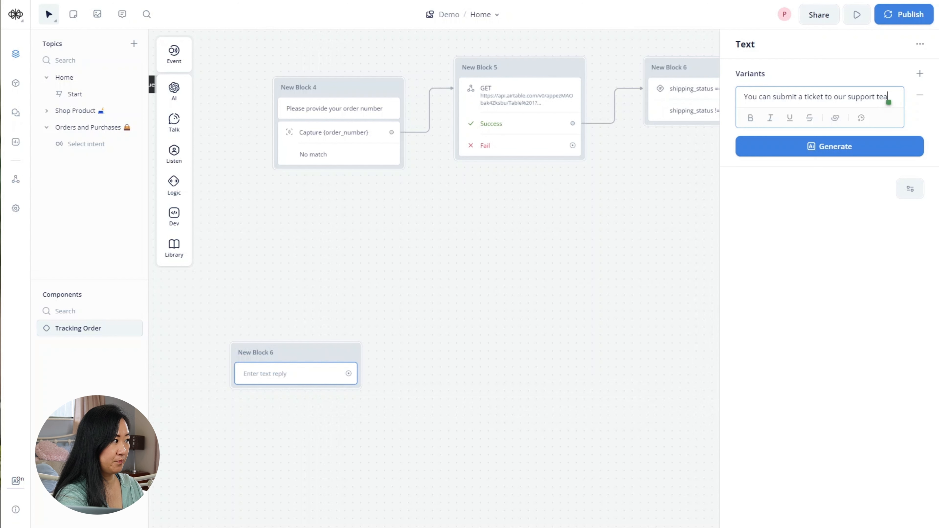
{"action": "type", "text": "m and we"}
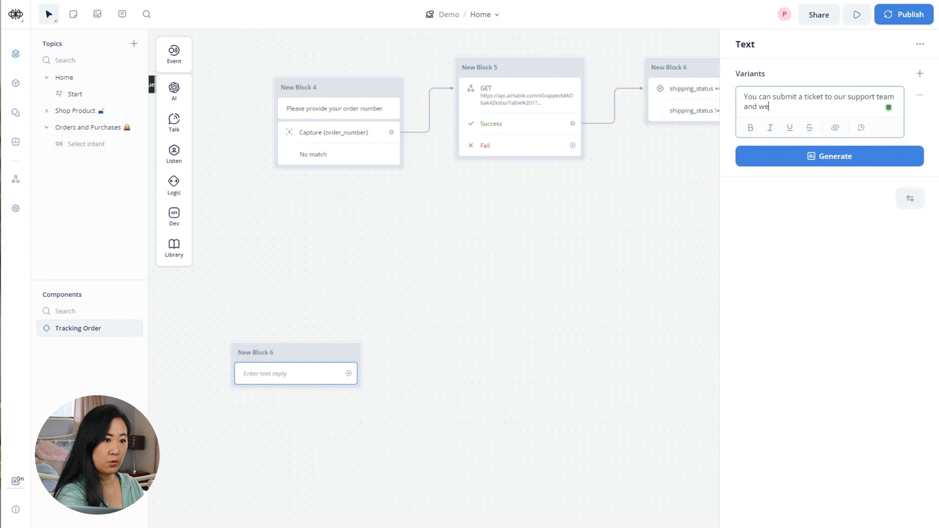
{"action": "type", "text": " well get back "}
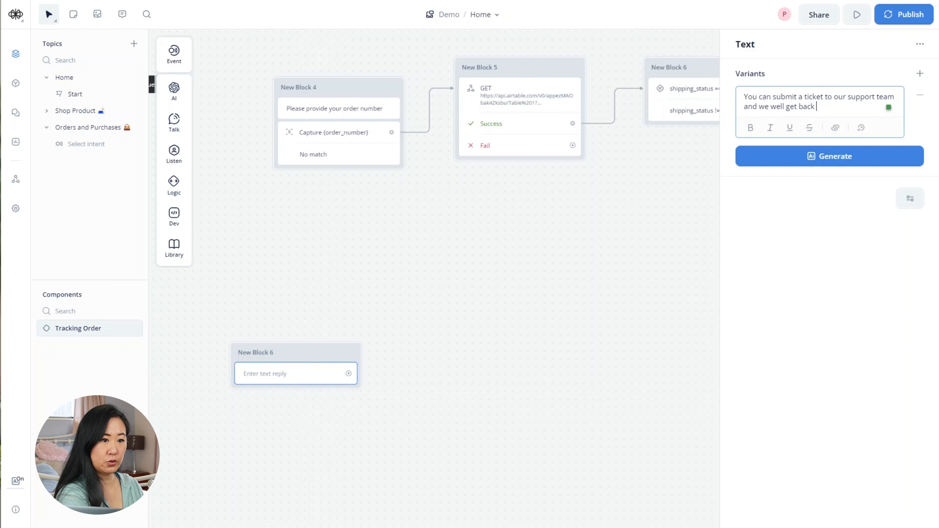
{"action": "type", "text": "to you via"}
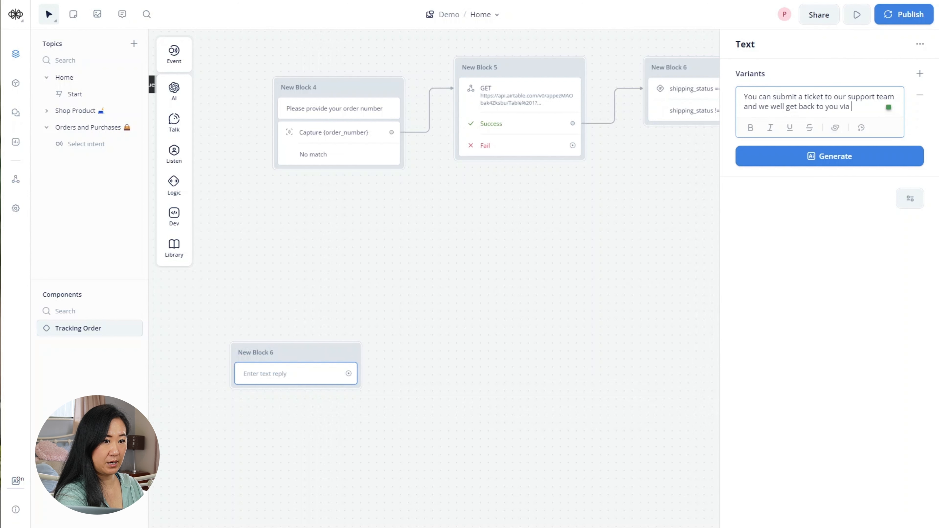
{"action": "type", "text": " email."}
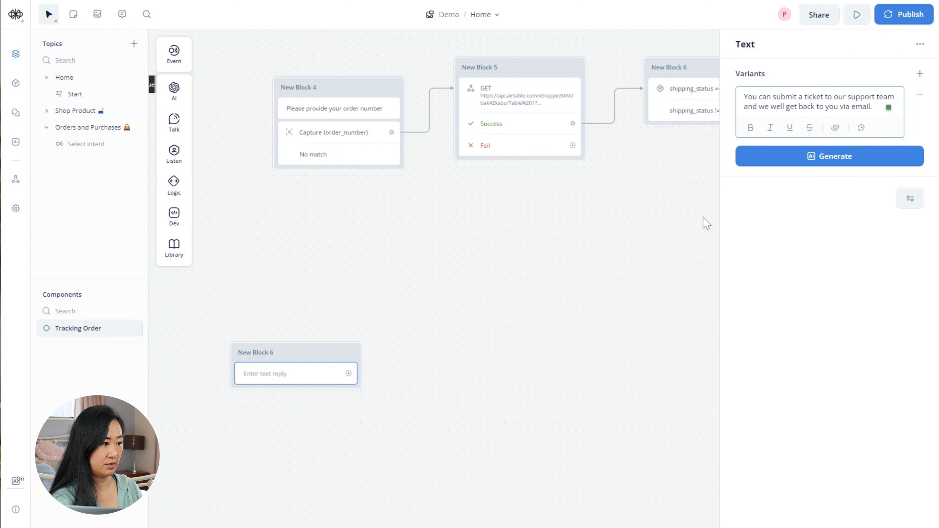
{"action": "left_click", "coordinate": [617, 218]}
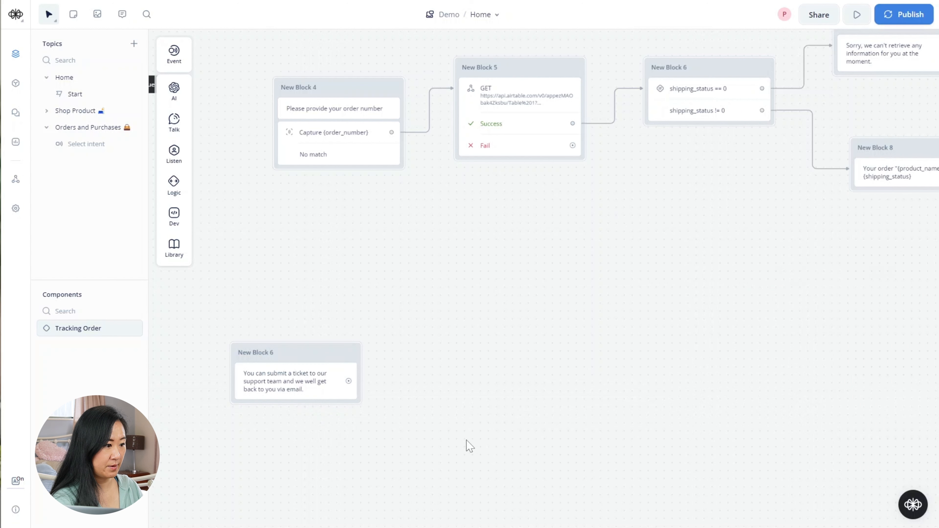
- Connect the support-ticket block to a new text block asking 'What is your name?'
{"action": "left_click_drag", "start_coordinate": [349, 381], "coordinate": [408, 298]}
{"action": "mouse_move", "coordinate": [467, 338]}
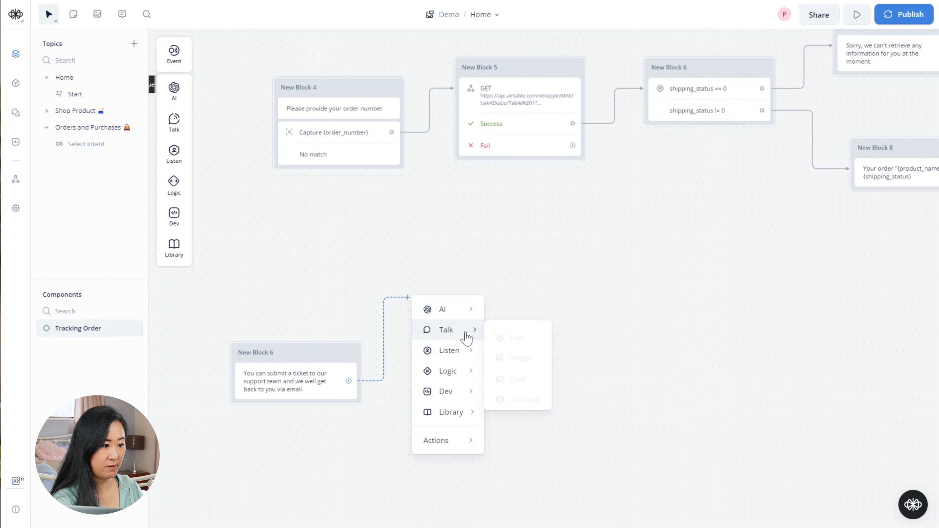
{"action": "left_click", "coordinate": [526, 338]}
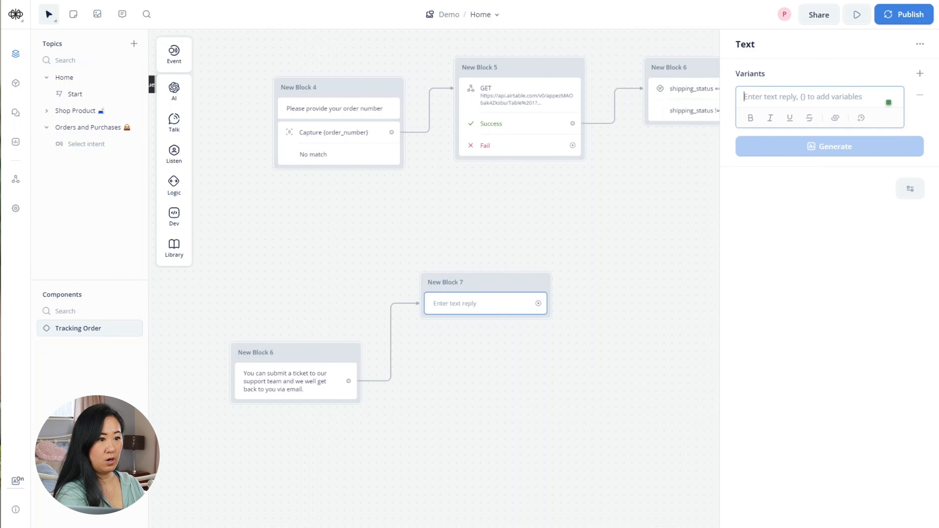
{"action": "type", "text": "What is your"}
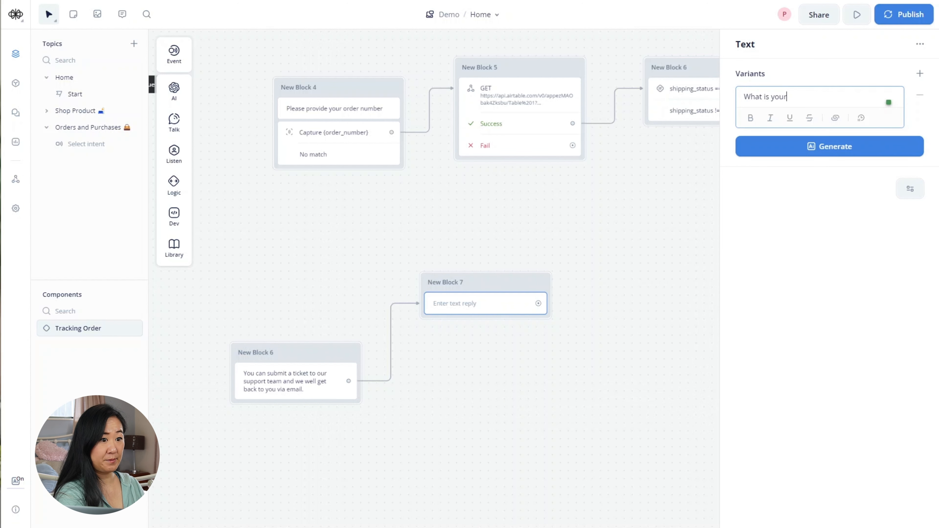
{"action": "type", "text": " name?"}
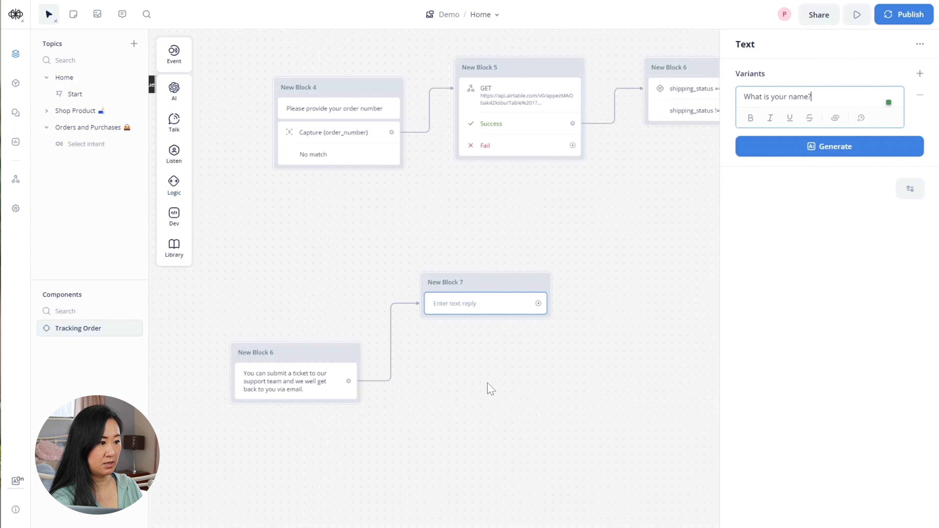
{"action": "left_click", "coordinate": [547, 366]}
- Add a Capture step to the name block storing the entire reply in a new full_name variable
{"action": "mouse_move", "coordinate": [176, 157]}
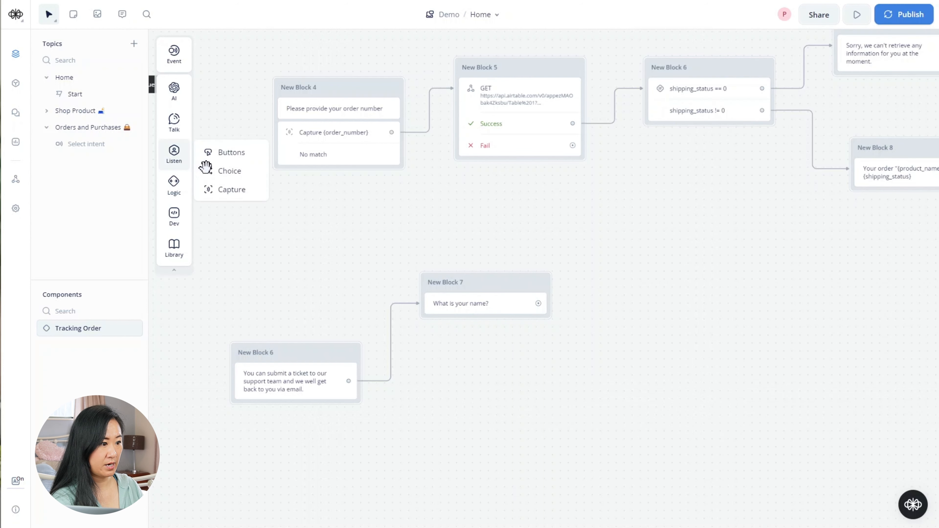
{"action": "left_click_drag", "start_coordinate": [214, 189], "coordinate": [462, 331]}
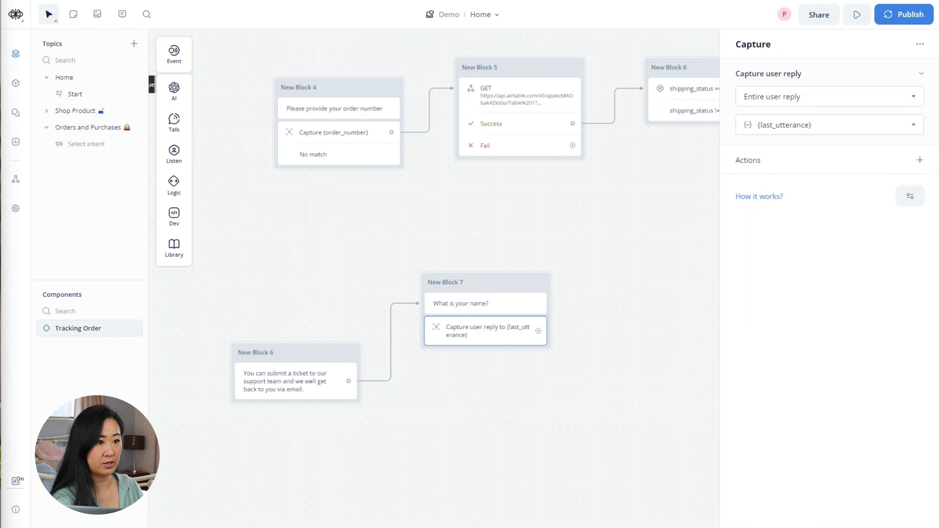
{"action": "left_click", "coordinate": [829, 125]}
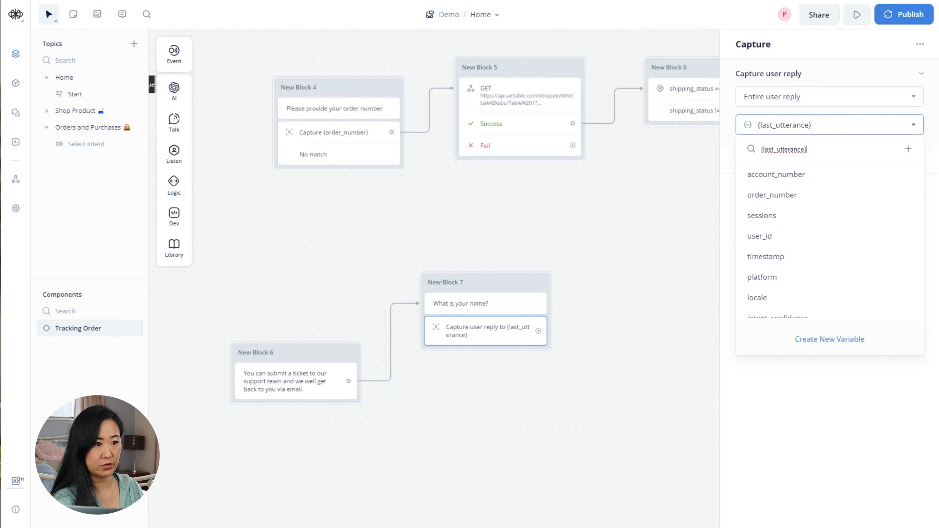
{"action": "left_click", "coordinate": [818, 340]}
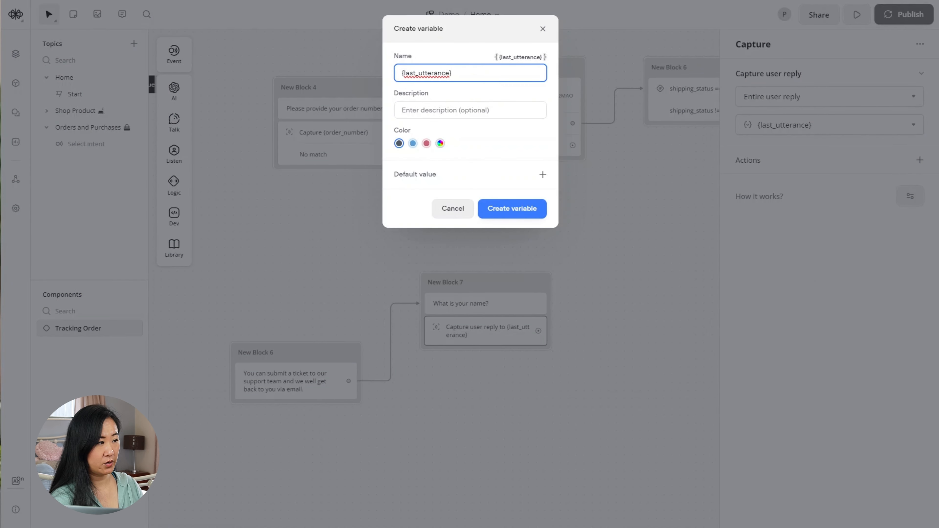
{"action": "key", "text": "ctrl+a"}
{"action": "type", "text": "f"}
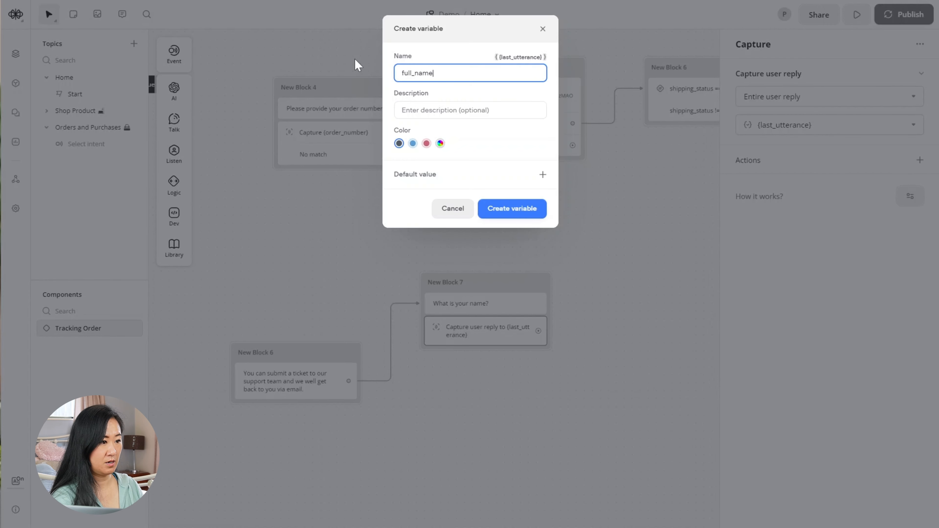
{"action": "left_click", "coordinate": [536, 210]}
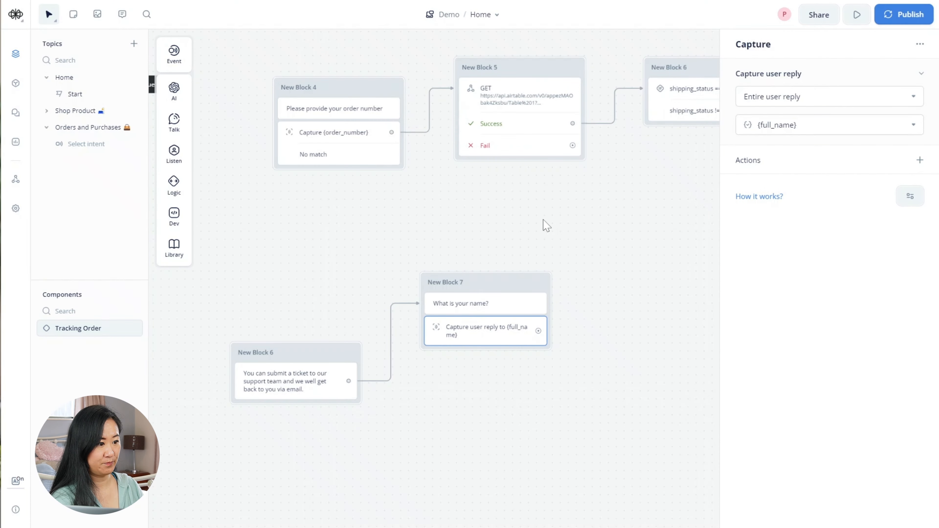
{"action": "left_click_drag", "start_coordinate": [606, 267], "coordinate": [593, 243]}
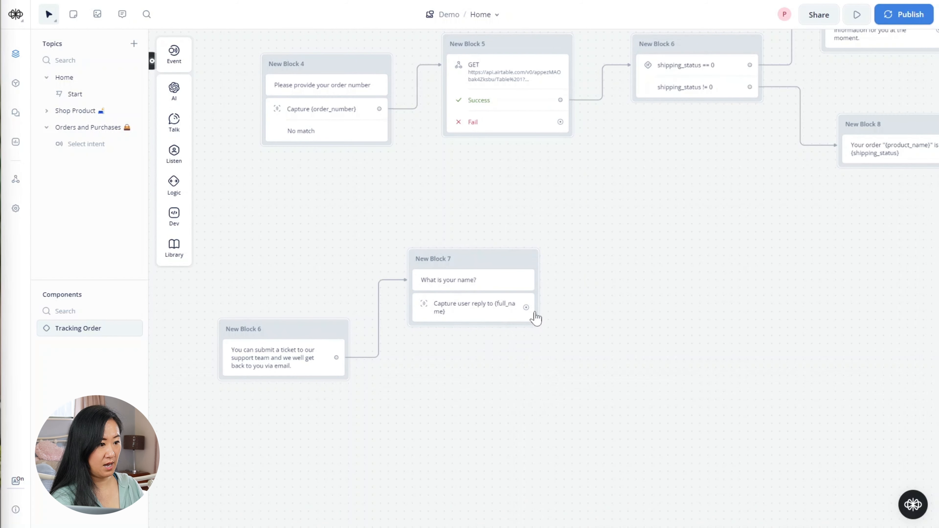
- Connect the name capture to a new text block asking 'What is your email?'
{"action": "left_click_drag", "start_coordinate": [535, 312], "coordinate": [477, 346]}
{"action": "mouse_move", "coordinate": [538, 381]}
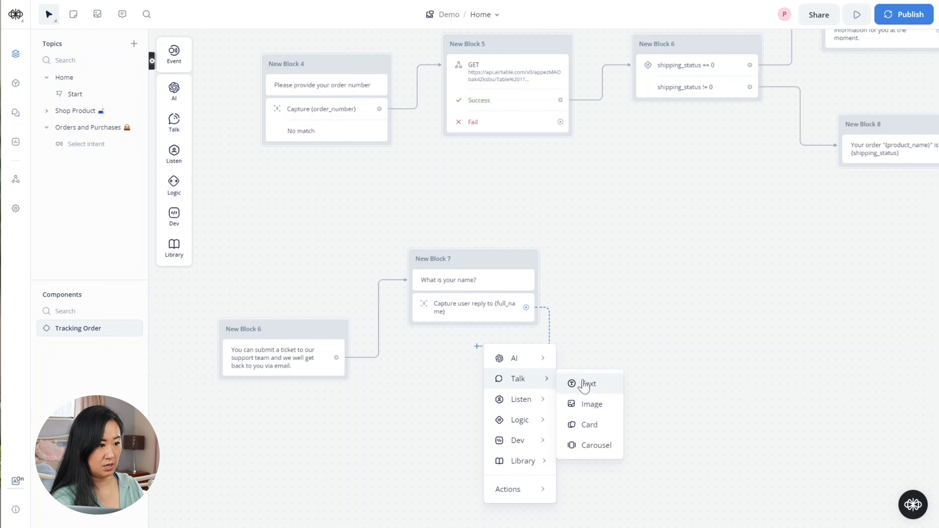
{"action": "left_click", "coordinate": [584, 384]}
{"action": "left_click_drag", "start_coordinate": [555, 337], "coordinate": [471, 363]}
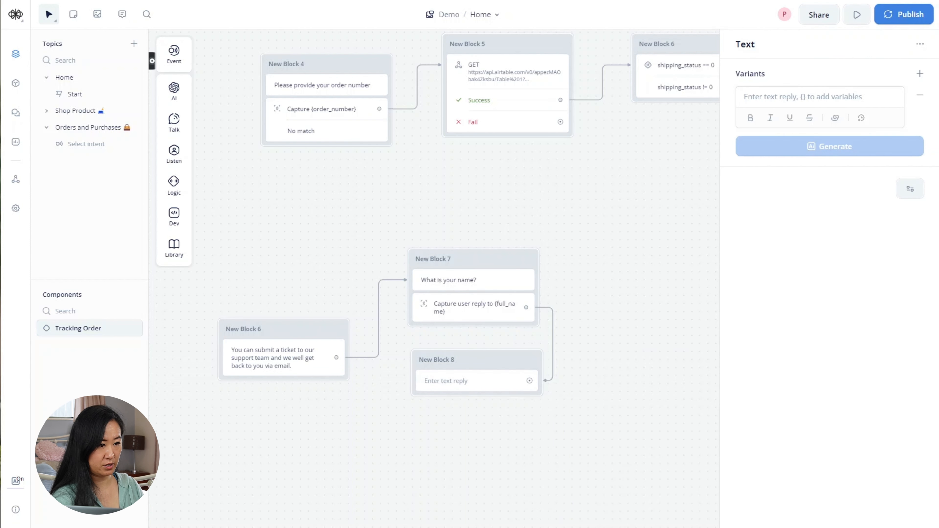
{"action": "left_click", "coordinate": [802, 96]}
{"action": "type", "text": "what"}
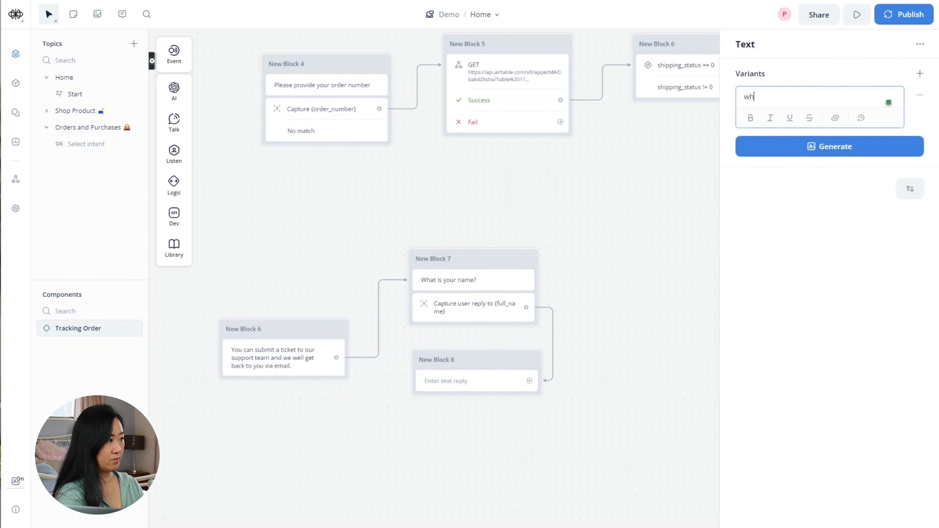
{"action": "key", "text": "BackSpace"}
{"action": "key", "text": "BackSpace"}
{"action": "type", "text": "What "}
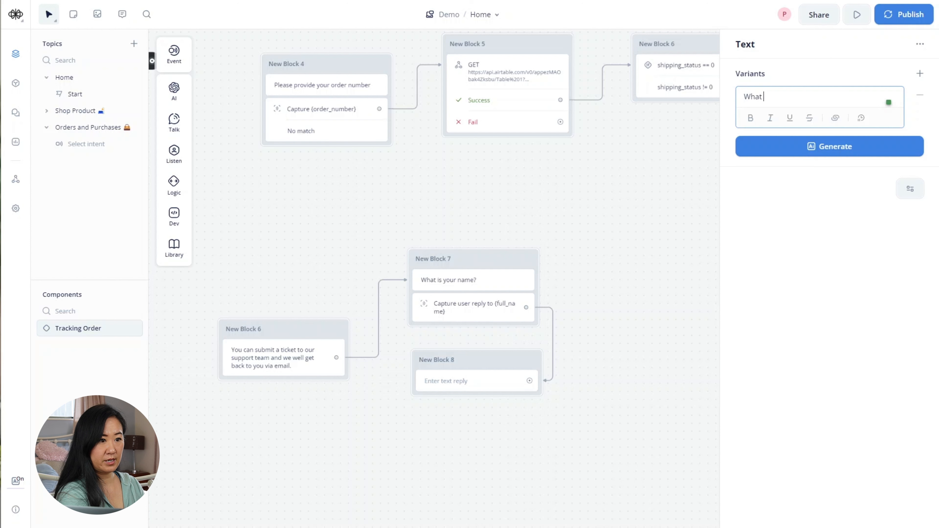
{"action": "type", "text": "is your email"}
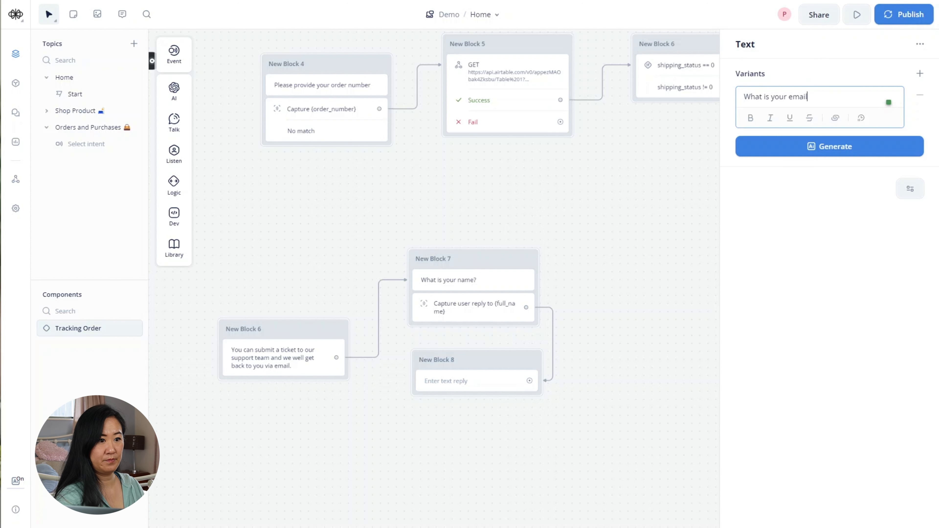
{"action": "type", "text": "?"}
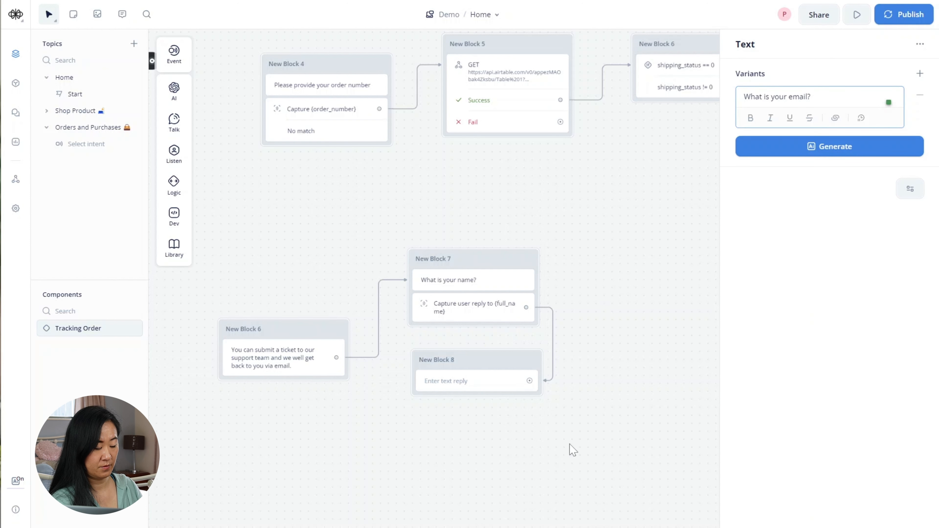
{"action": "scroll", "coordinate": [571, 444], "scroll_direction": "down", "scroll_amount": 1}
{"action": "left_click_drag", "start_coordinate": [451, 479], "coordinate": [419, 356]}
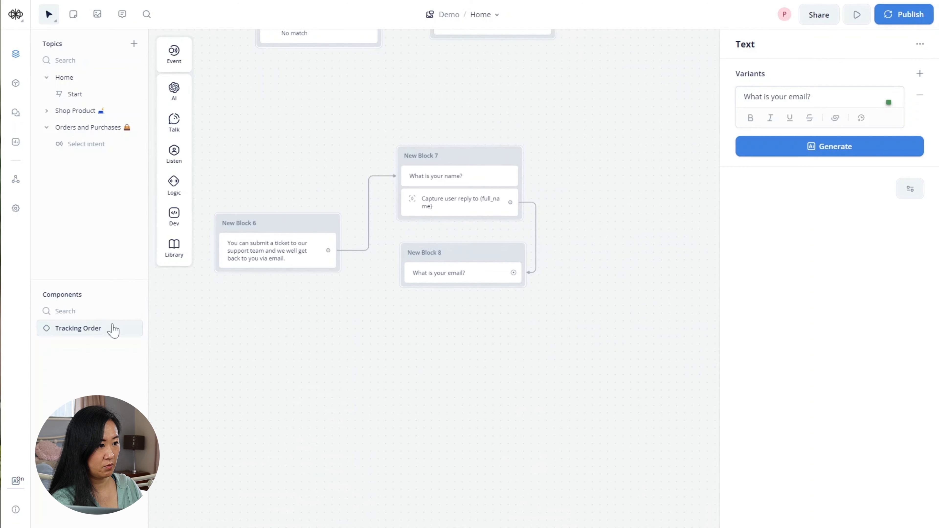
{"action": "scroll", "coordinate": [298, 340], "scroll_direction": "up", "scroll_amount": 2}
{"action": "left_click_drag", "start_coordinate": [502, 353], "coordinate": [485, 361]}
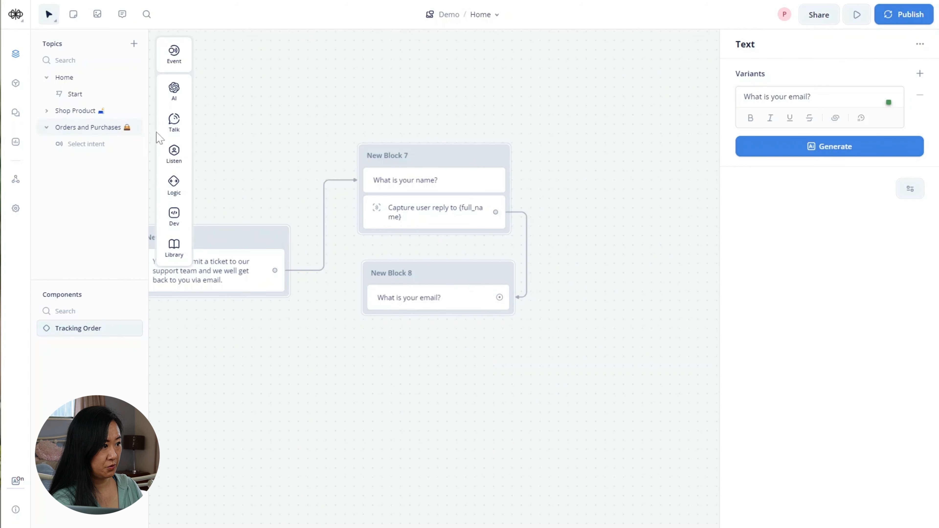
- Add a Capture step to New Block 8 saving the reply into a new email variable
{"action": "mouse_move", "coordinate": [187, 146]}
{"action": "left_click_drag", "start_coordinate": [226, 188], "coordinate": [407, 328]}
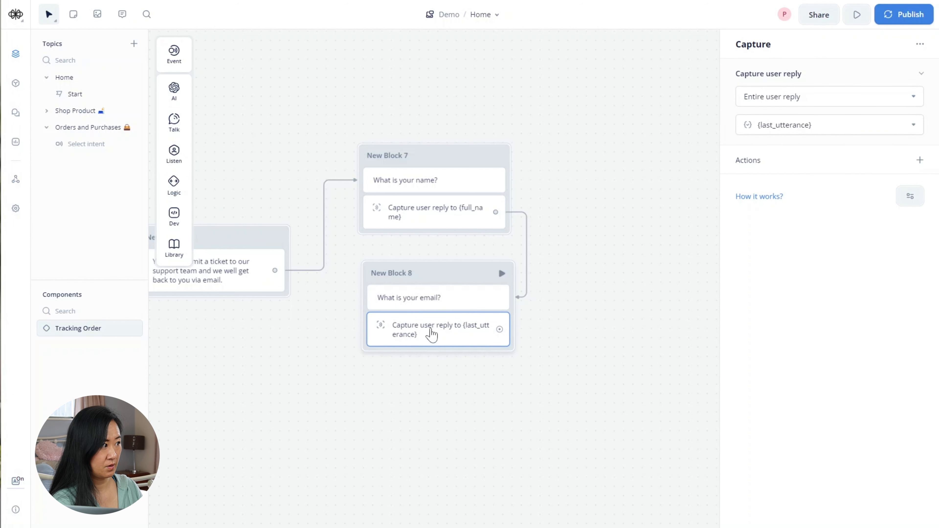
{"action": "left_click", "coordinate": [850, 125]}
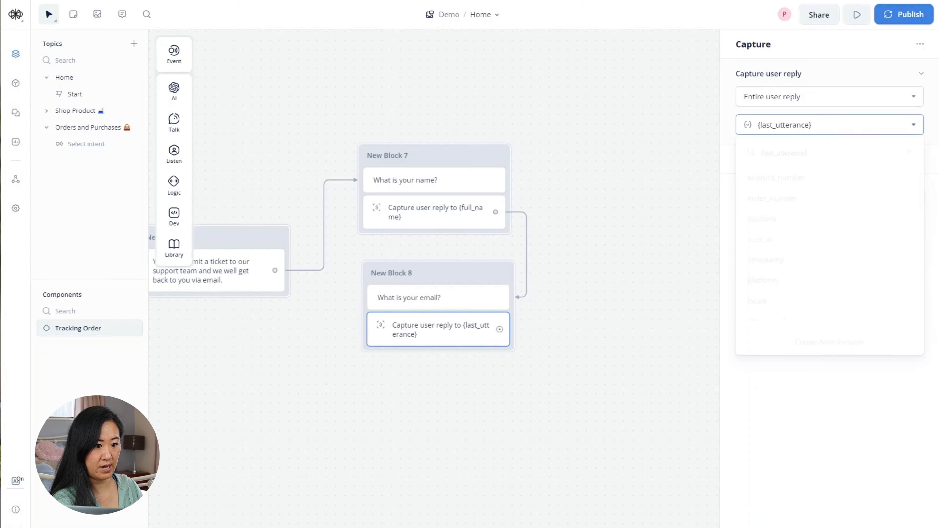
{"action": "left_click", "coordinate": [841, 339]}
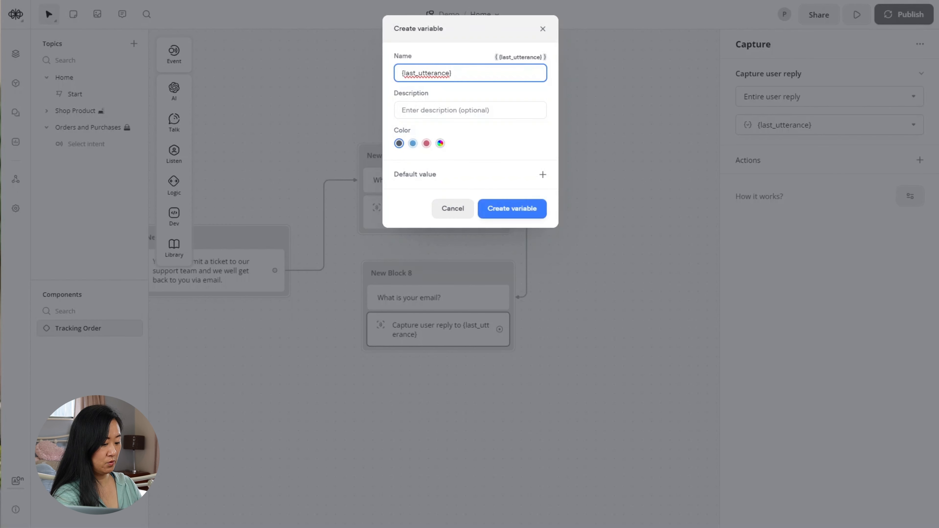
{"action": "left_click_drag", "start_coordinate": [452, 73], "coordinate": [367, 63]}
{"action": "type", "text": "email"}
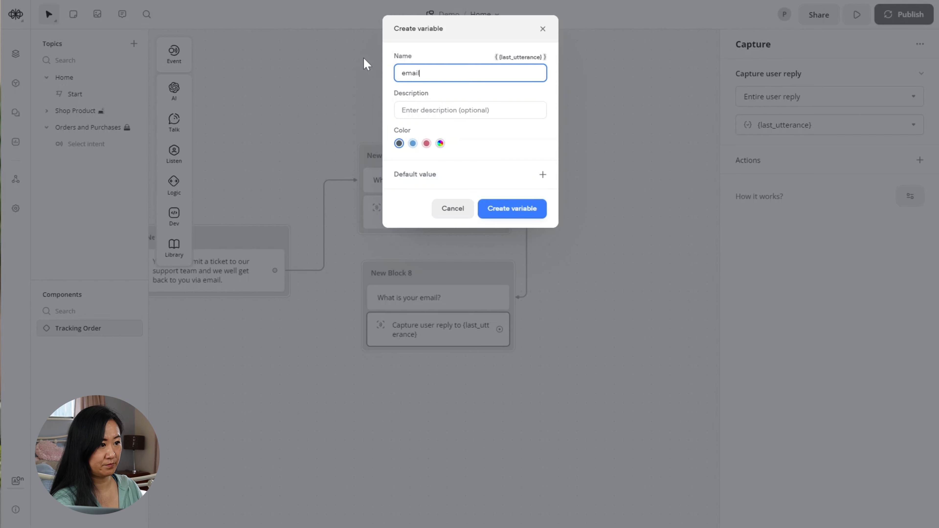
{"action": "left_click", "coordinate": [527, 211]}
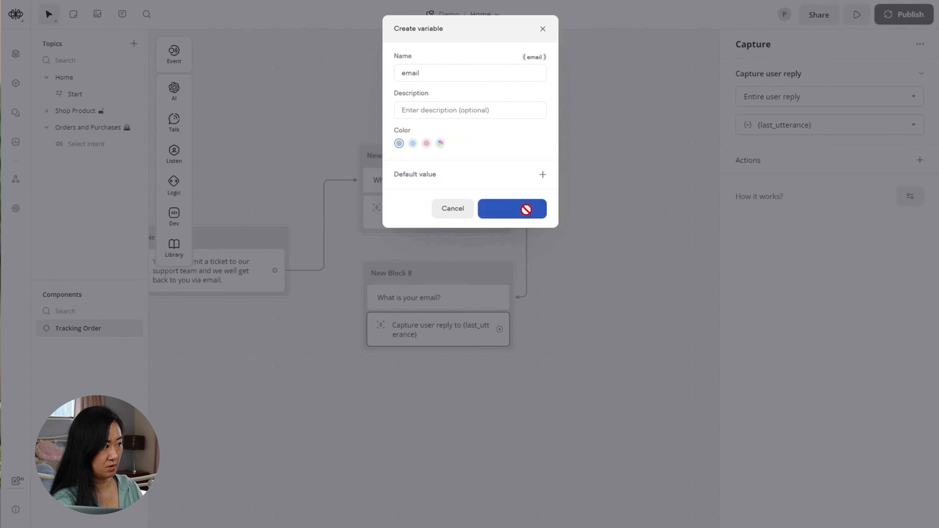
{"action": "left_click_drag", "start_coordinate": [683, 365], "coordinate": [599, 368]}
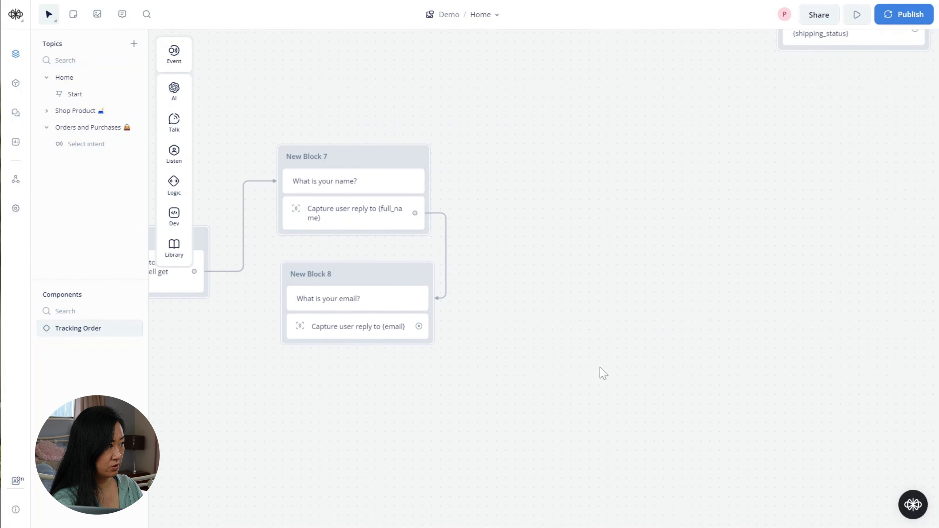
- Link the email capture to a text block: 'Great, in a short sentence, could you share the issue you're facing'
{"action": "left_click_drag", "start_coordinate": [419, 327], "coordinate": [545, 219]}
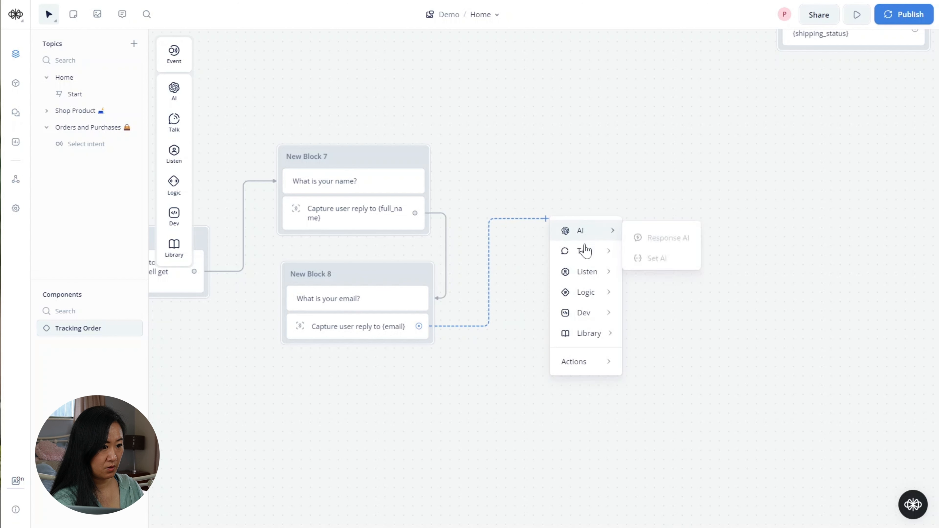
{"action": "mouse_move", "coordinate": [585, 253]}
{"action": "left_click", "coordinate": [653, 256]}
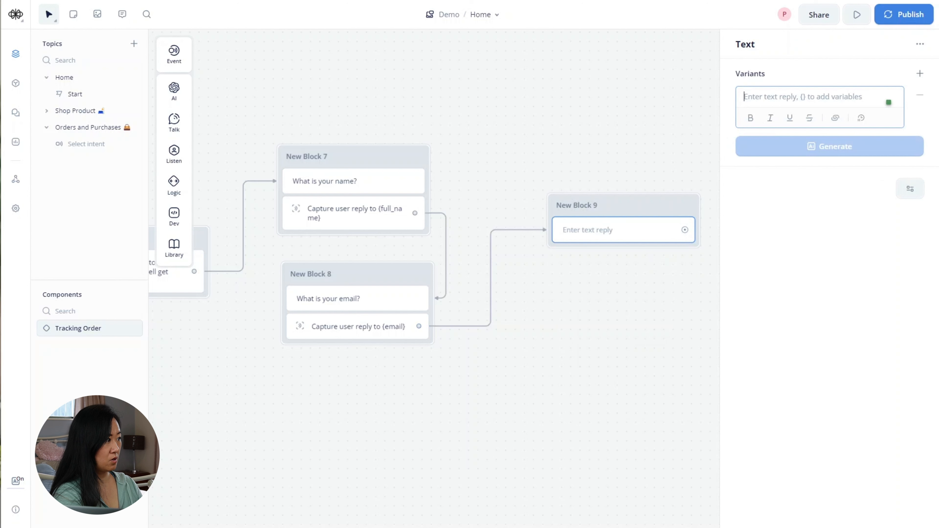
{"action": "type", "text": "Great, in"}
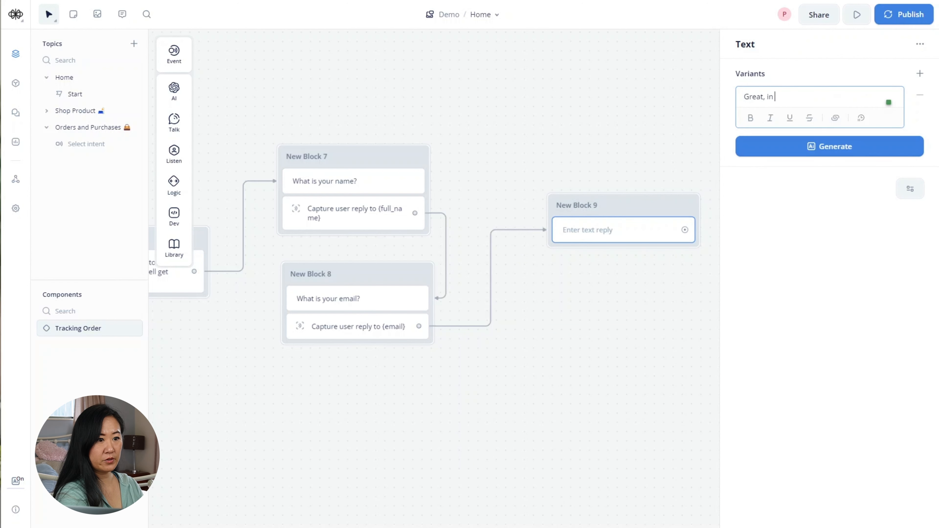
{"action": "type", "text": " a short sent"}
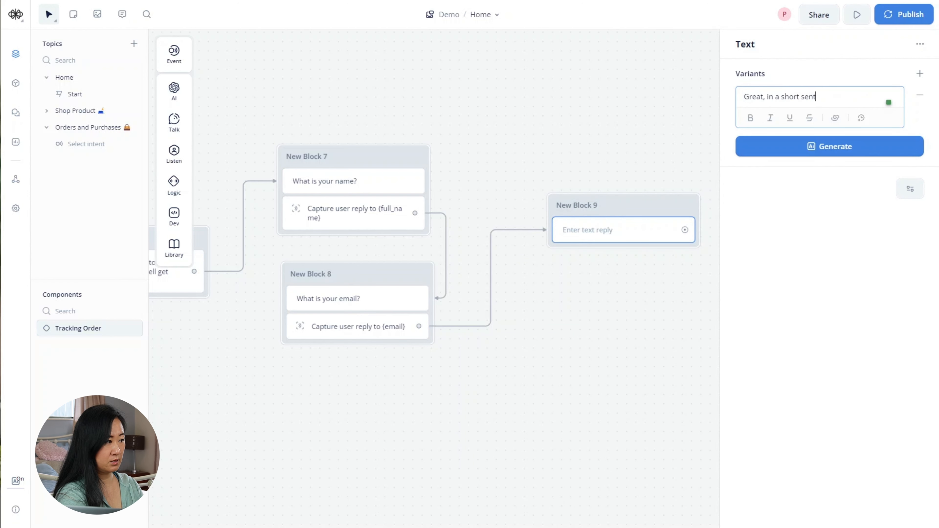
{"action": "type", "text": "ence, co"}
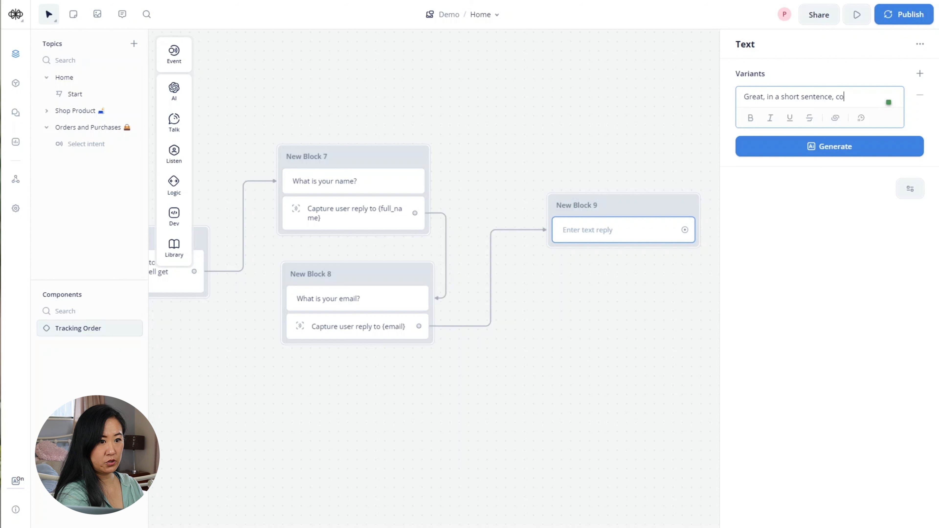
{"action": "type", "text": "uld you"}
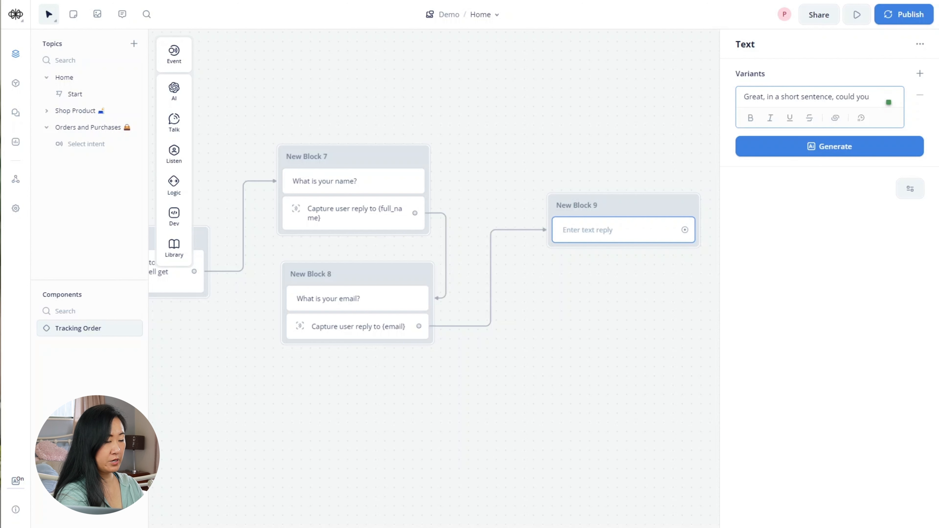
{"action": "type", "text": " share the issue"}
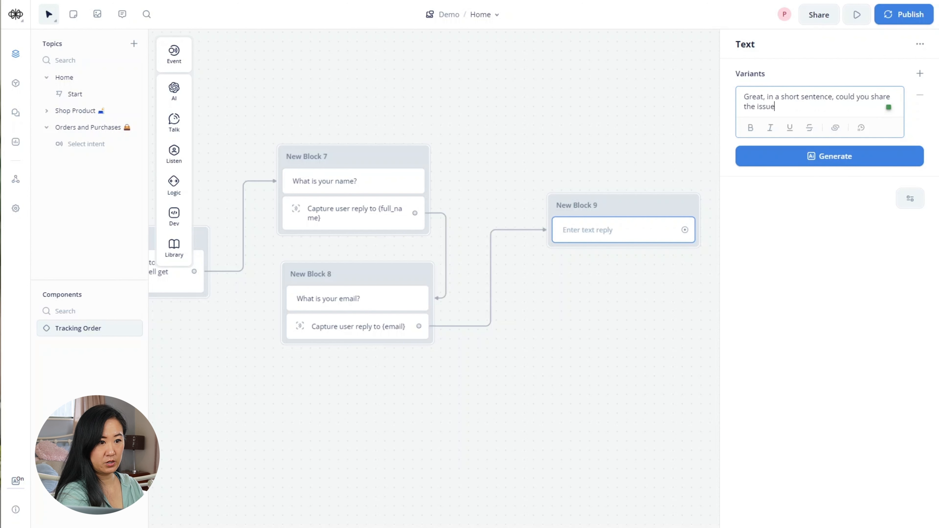
{"action": "type", "text": " you"}
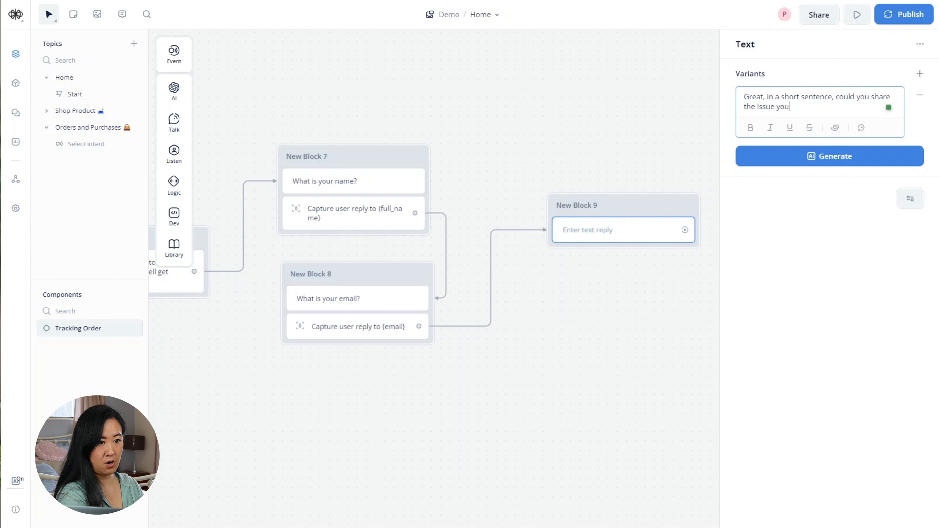
{"action": "type", "text": "rre fac"}
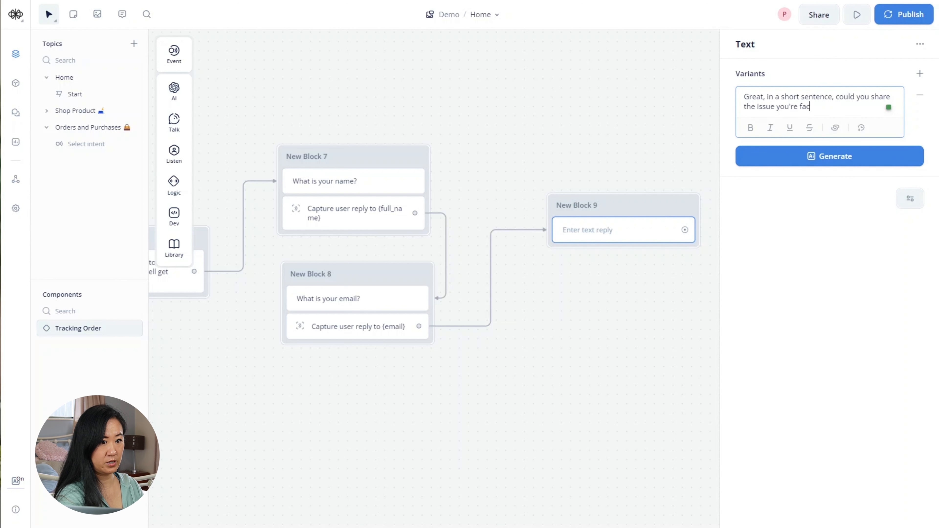
{"action": "type", "text": "ing?"}
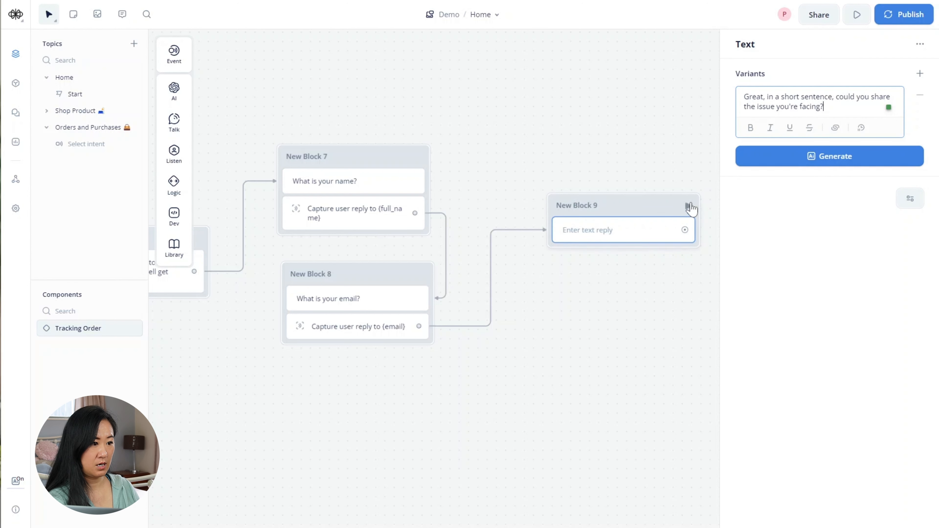
- Add a Capture step to New Block 9 storing the reply in a new user_question variable
{"action": "left_click", "coordinate": [639, 310]}
{"action": "left_click_drag", "start_coordinate": [625, 298], "coordinate": [583, 293]}
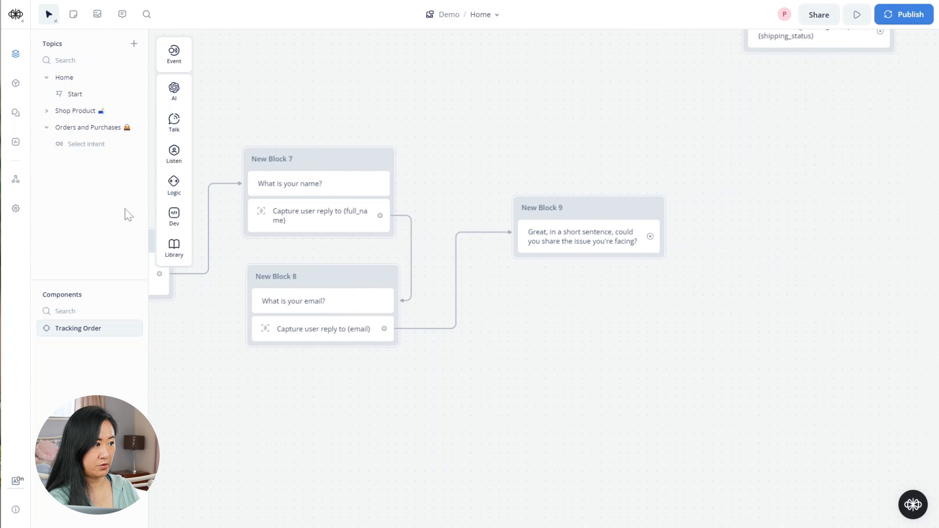
{"action": "mouse_move", "coordinate": [181, 163]}
{"action": "left_click_drag", "start_coordinate": [229, 188], "coordinate": [605, 276]}
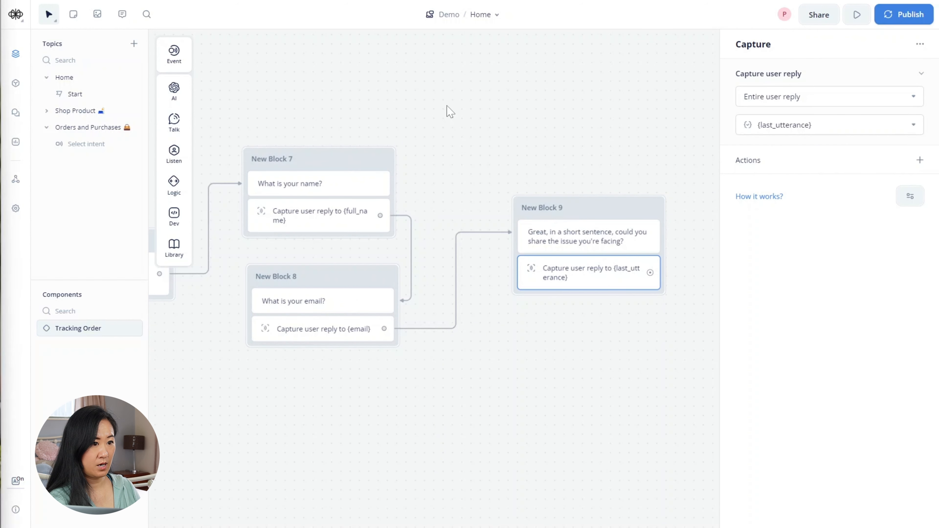
{"action": "left_click", "coordinate": [850, 125]}
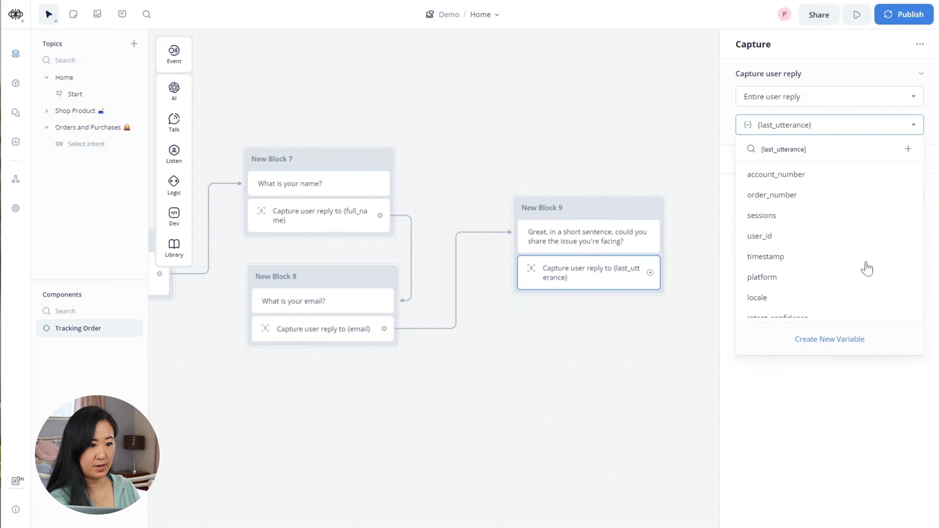
{"action": "left_click", "coordinate": [827, 341]}
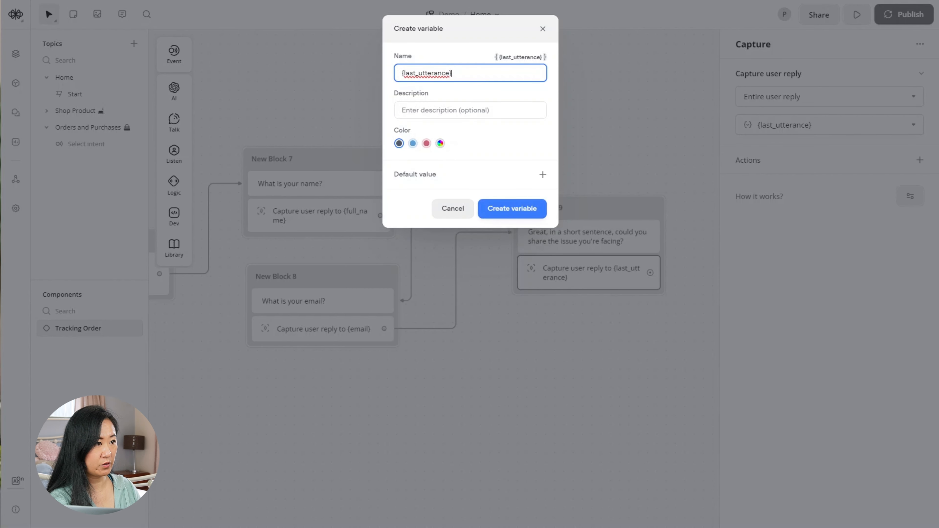
{"action": "left_click_drag", "start_coordinate": [452, 73], "coordinate": [358, 69]}
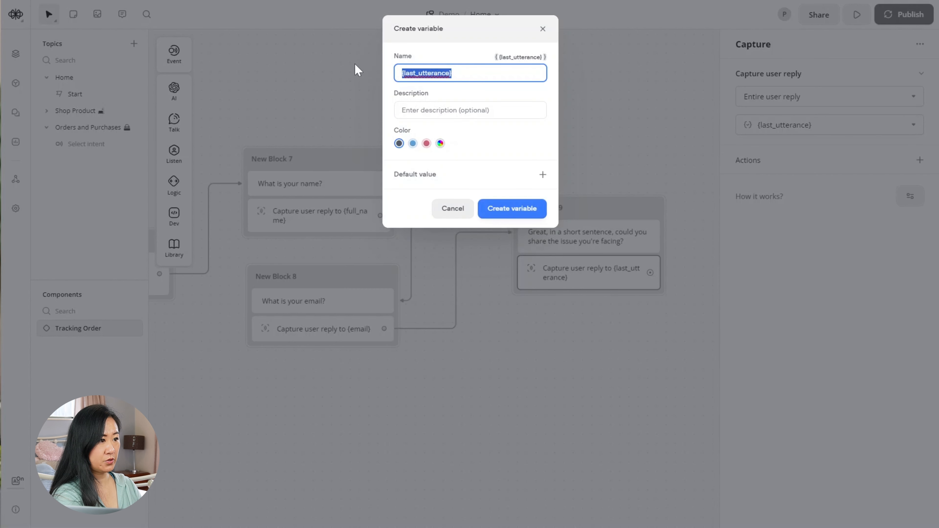
{"action": "type", "text": "user_question"}
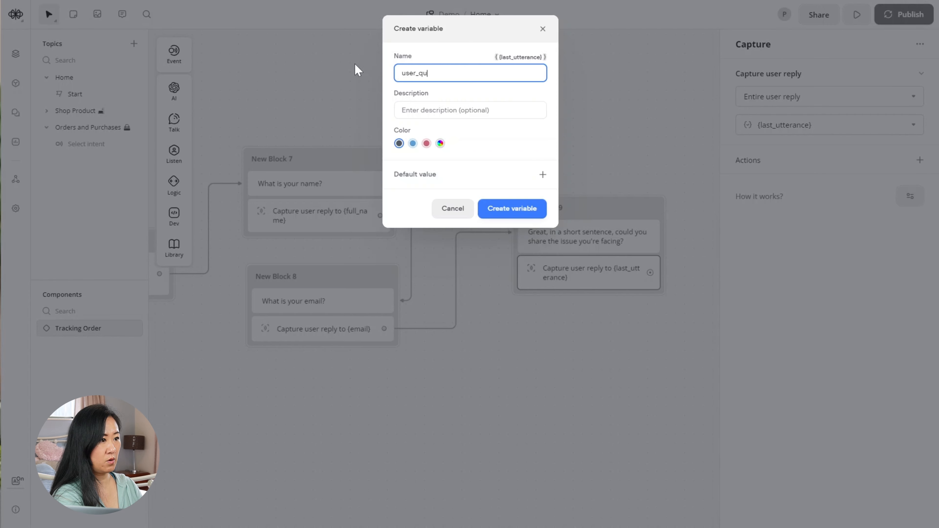
{"action": "left_click", "coordinate": [529, 207]}
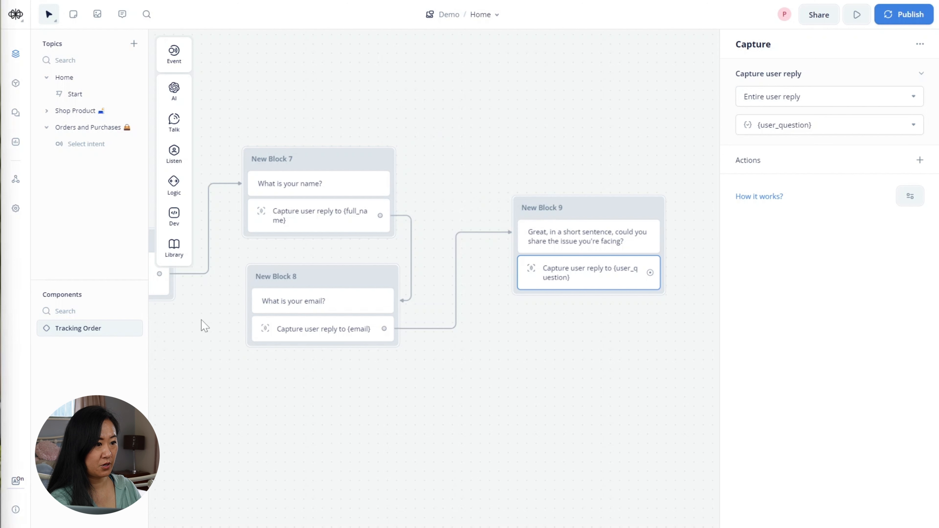
{"action": "left_click_drag", "start_coordinate": [562, 386], "coordinate": [434, 383]}
- Log into Zapier and start a new Zap from the Create menu
{"action": "left_click", "coordinate": [433, 383]}
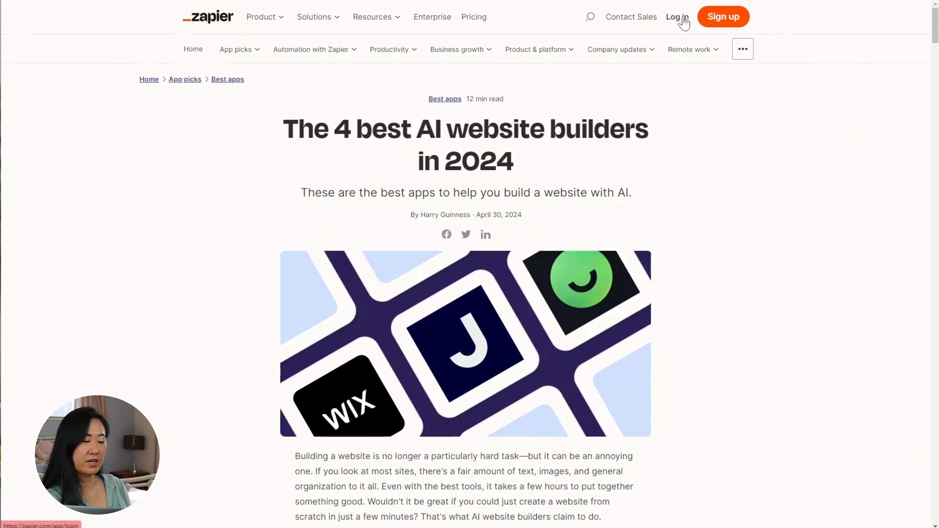
{"action": "left_click", "coordinate": [683, 17]}
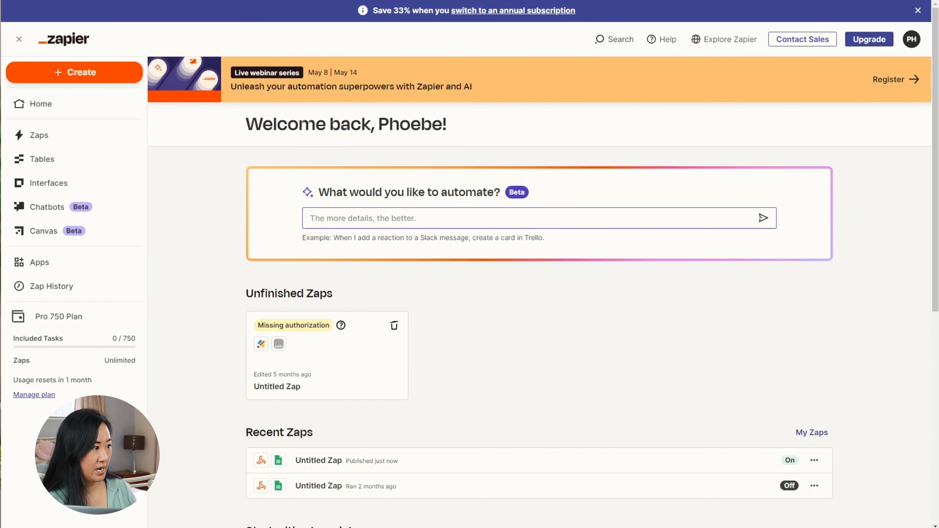
{"action": "left_click", "coordinate": [72, 79]}
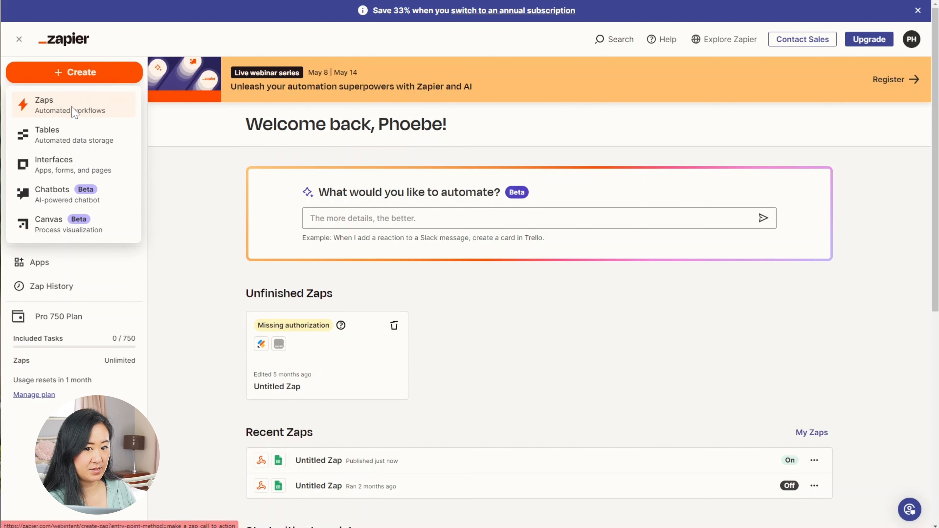
{"action": "left_click", "coordinate": [73, 111]}
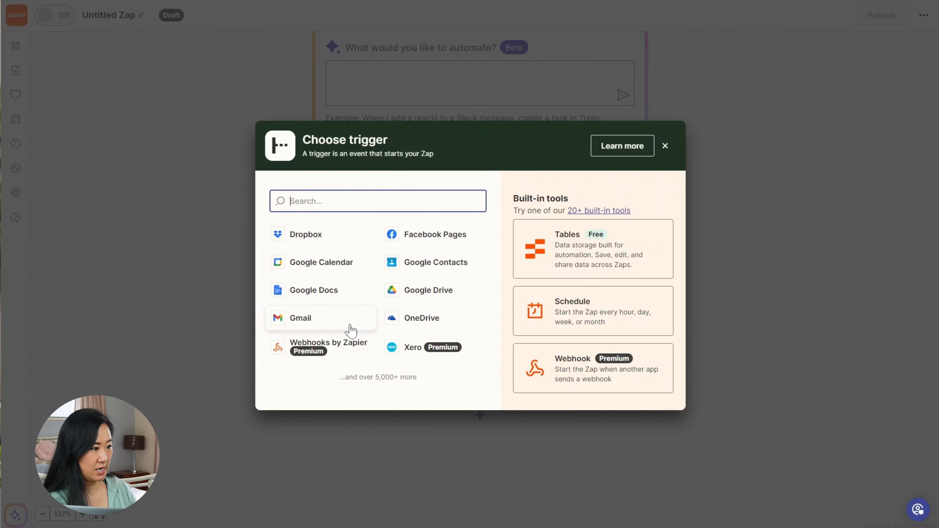
- Set the Zap trigger to Webhooks by Zapier with the Catch Hook event, then continue to testing
{"action": "left_click", "coordinate": [353, 359]}
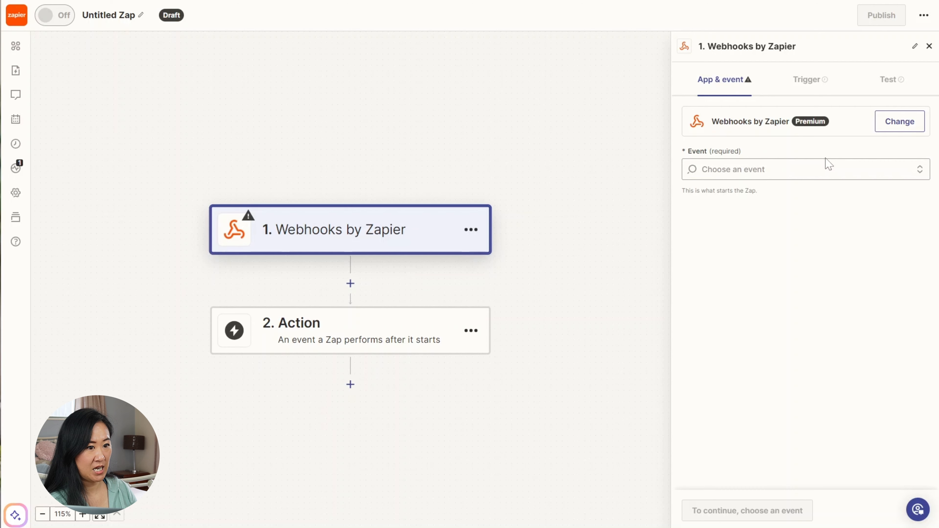
{"action": "left_click", "coordinate": [828, 169]}
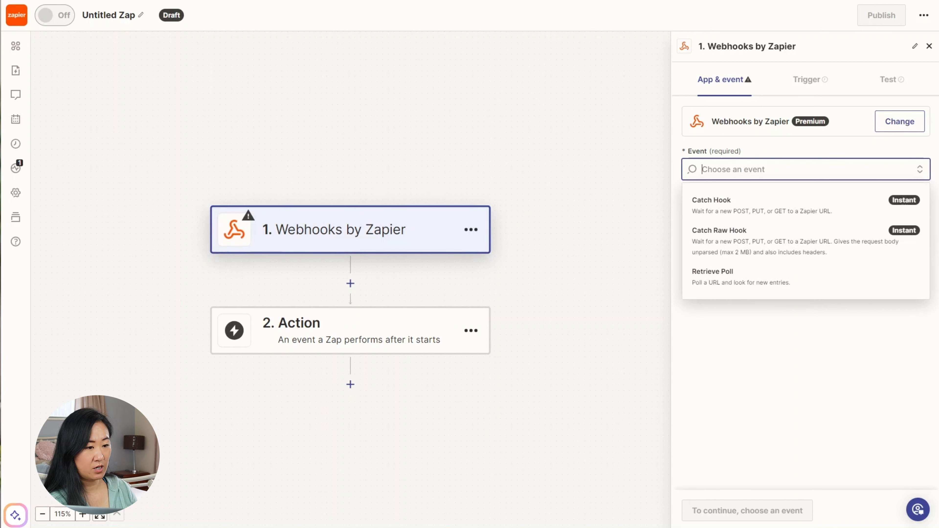
{"action": "left_click", "coordinate": [720, 212]}
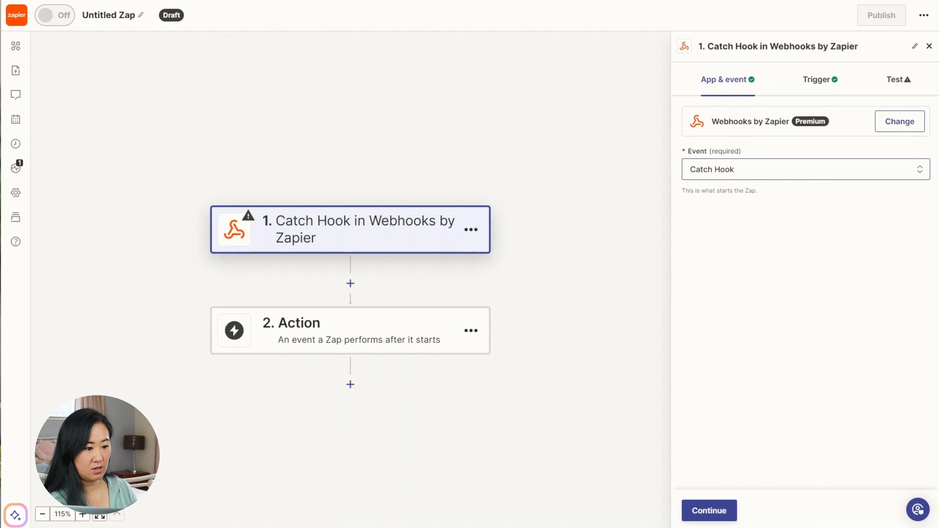
{"action": "left_click", "coordinate": [705, 512]}
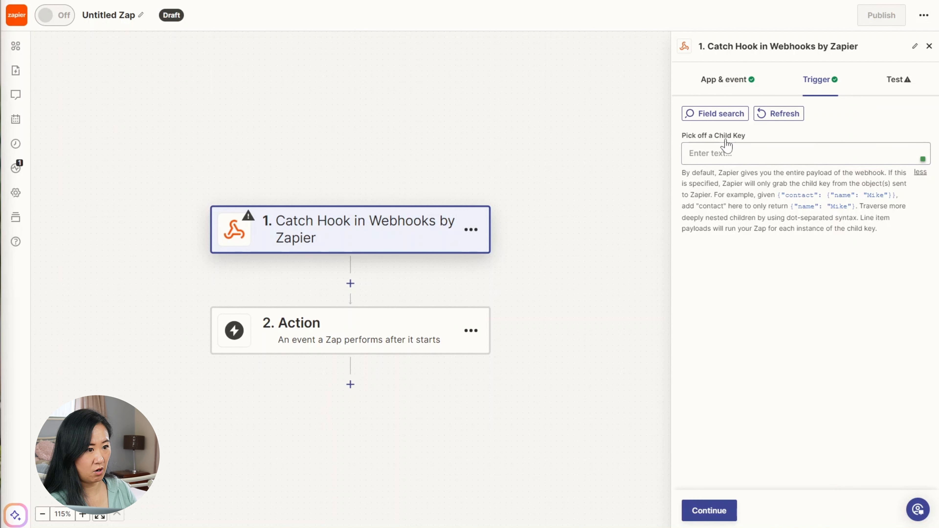
{"action": "left_click", "coordinate": [716, 511]}
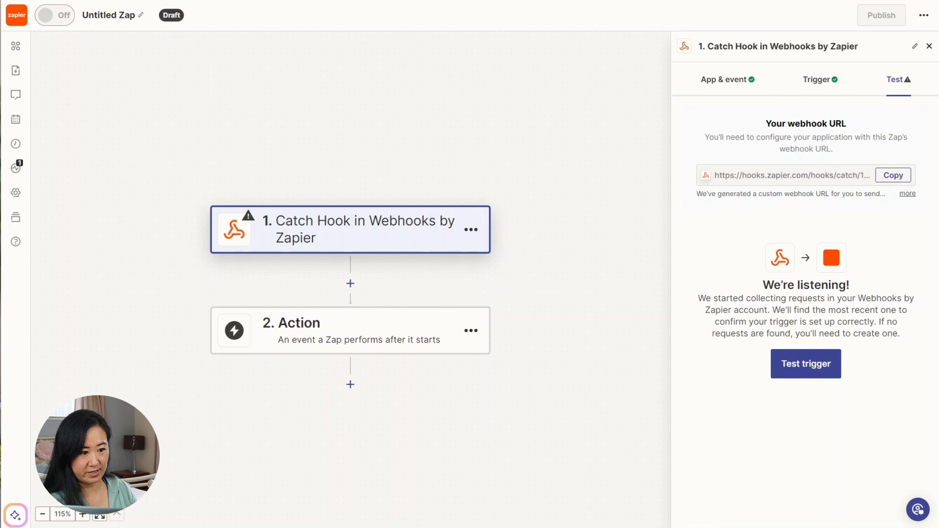
- Copy the Zapier webhook URL and add a POST API block after New Block 9
{"action": "left_click", "coordinate": [898, 179]}
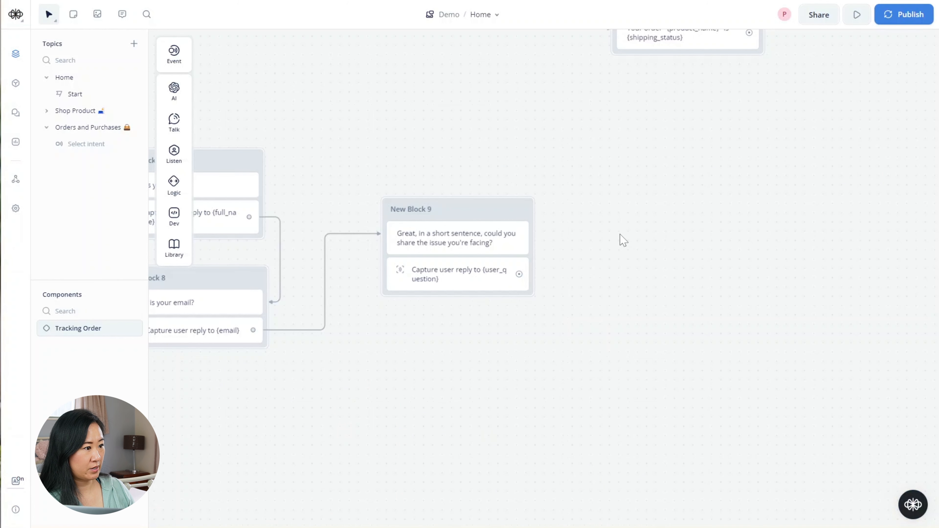
{"action": "left_click_drag", "start_coordinate": [269, 433], "coordinate": [386, 432]}
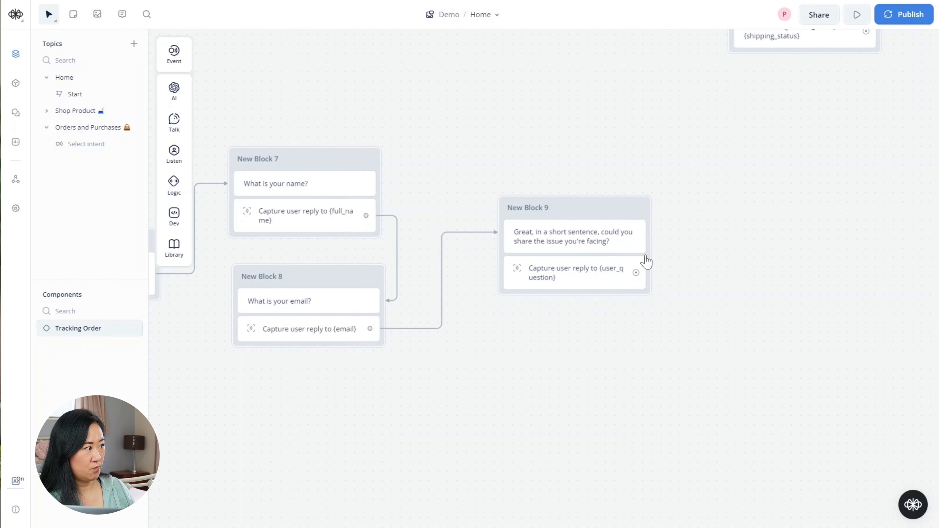
{"action": "left_click_drag", "start_coordinate": [671, 403], "coordinate": [484, 391]}
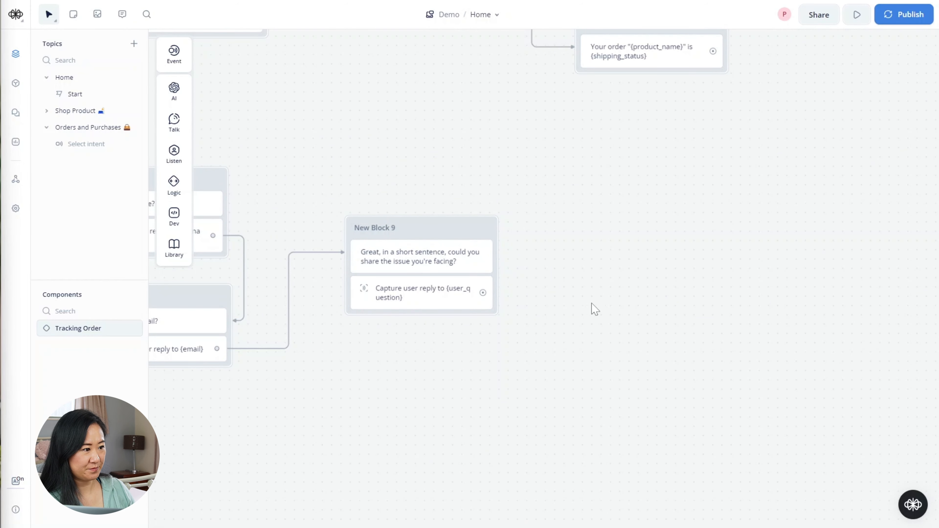
{"action": "left_click_drag", "start_coordinate": [481, 292], "coordinate": [554, 206]}
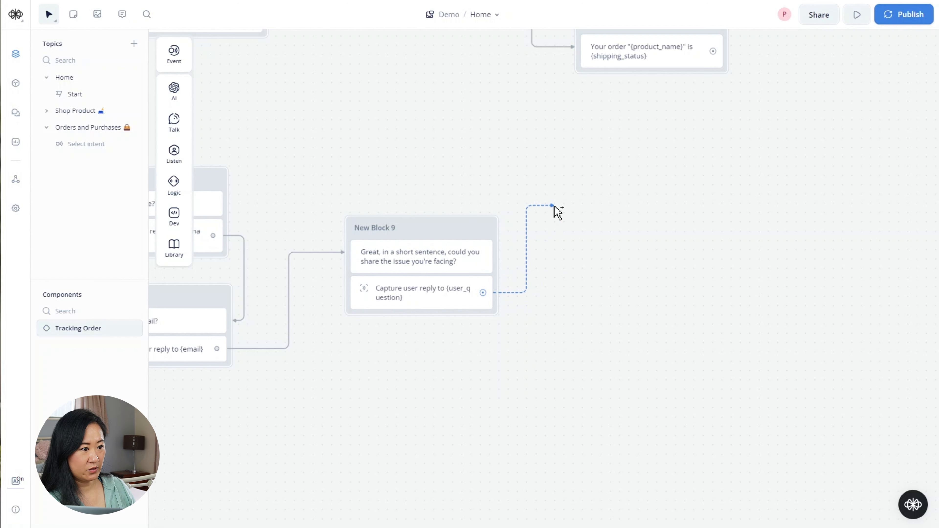
{"action": "left_click_drag", "start_coordinate": [553, 205], "coordinate": [615, 220]}
{"action": "mouse_move", "coordinate": [674, 322]}
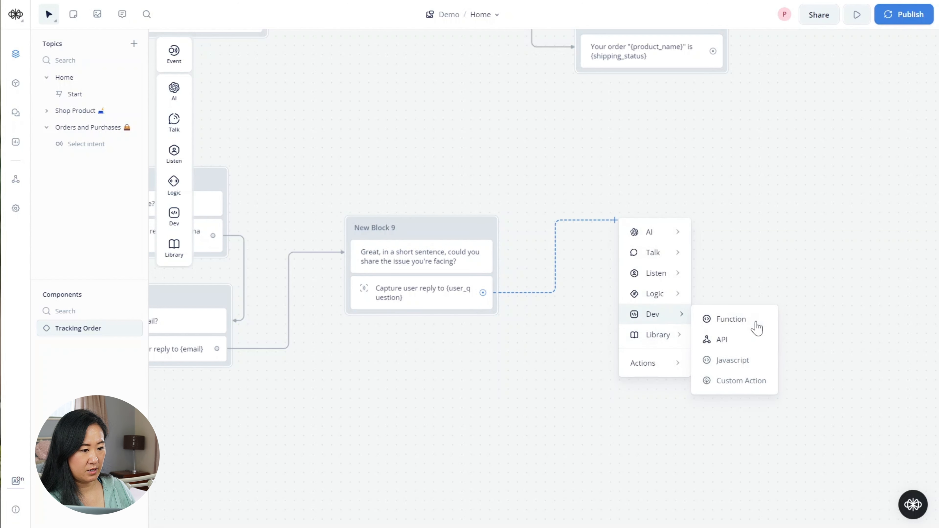
{"action": "left_click", "coordinate": [756, 346]}
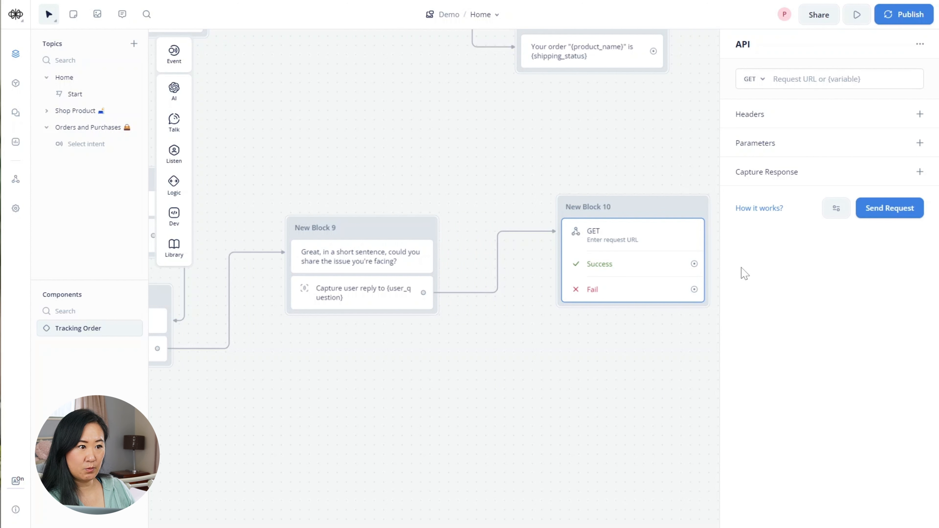
{"action": "left_click", "coordinate": [760, 85]}
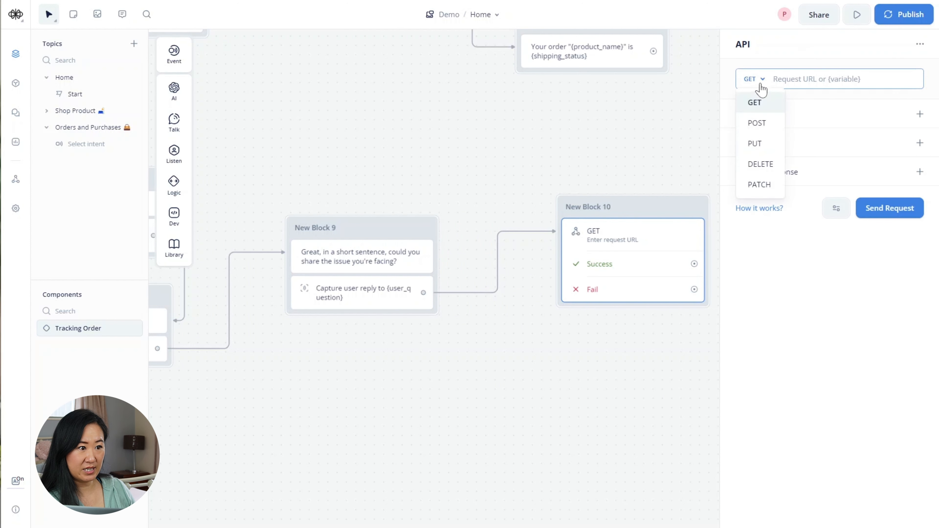
{"action": "left_click", "coordinate": [757, 123]}
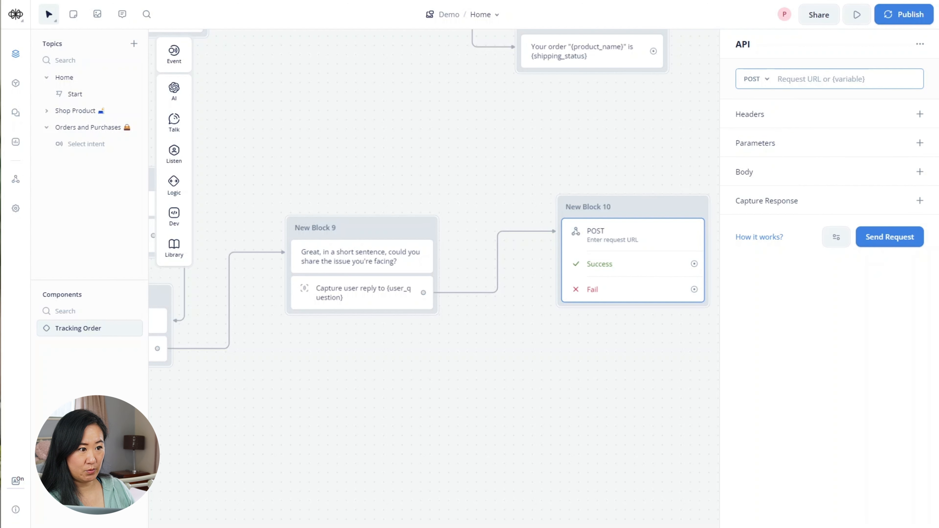
{"action": "right_click", "coordinate": [809, 79]}
- Paste the webhook URL as the request URL and add body field full_name = {full_name}
{"action": "left_click", "coordinate": [748, 176]}
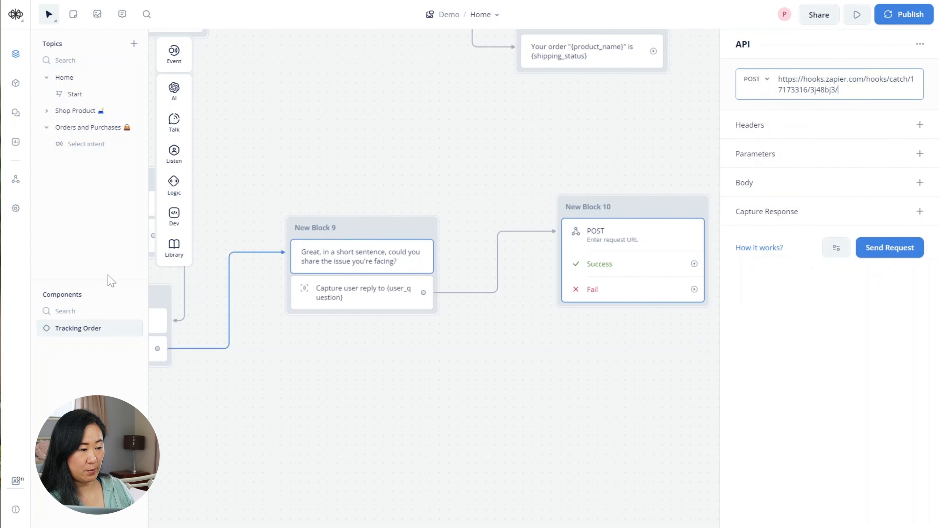
{"action": "key", "text": "alt+Tab"}
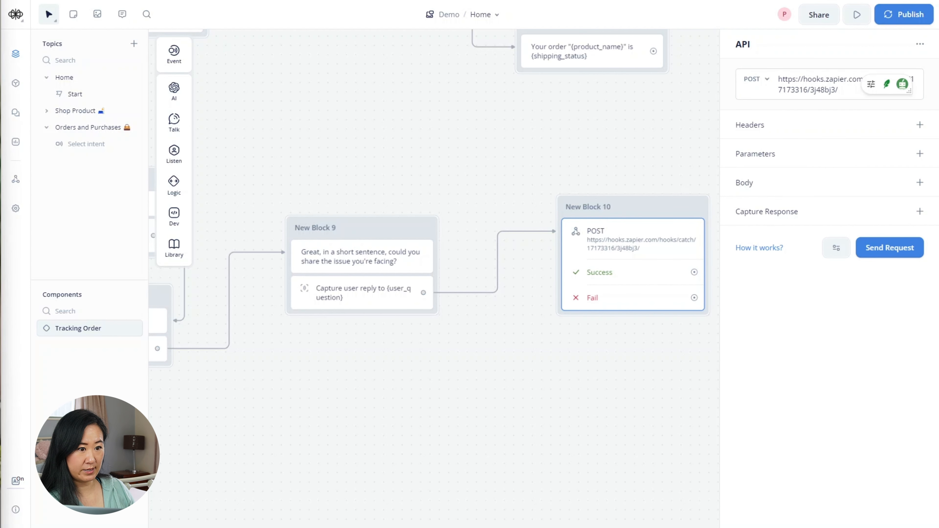
{"action": "left_click", "coordinate": [919, 183]}
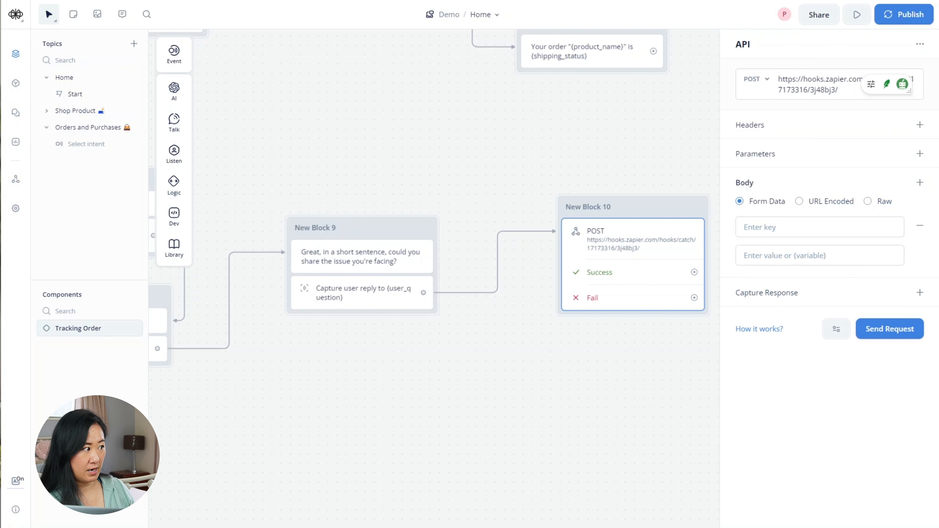
{"action": "left_click", "coordinate": [819, 227]}
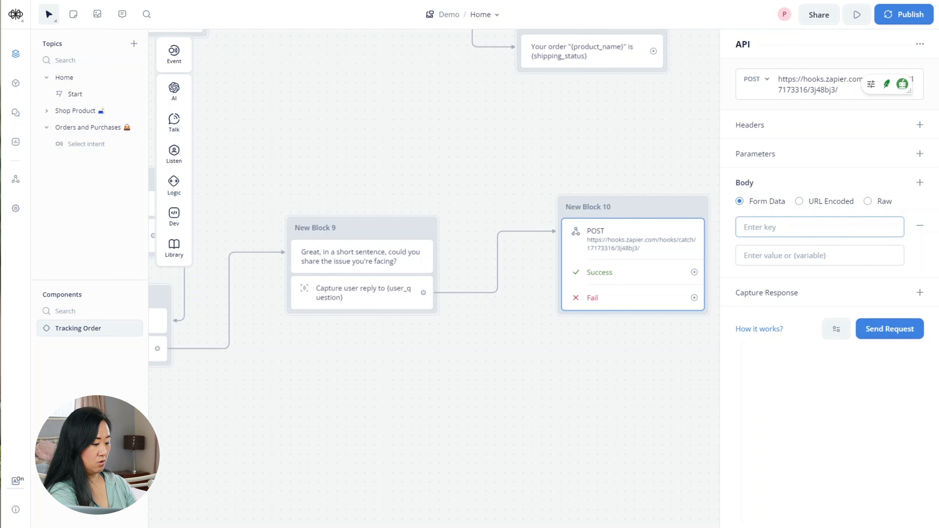
{"action": "type", "text": "ful"}
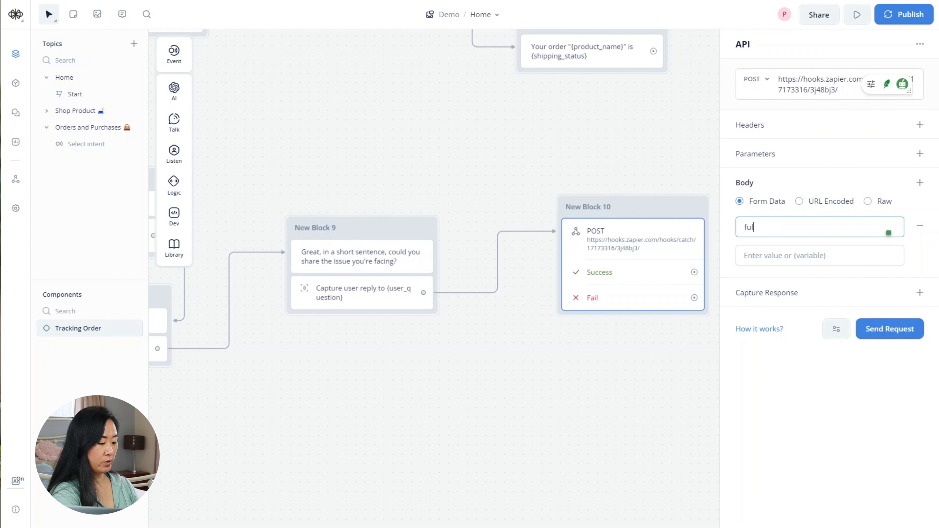
{"action": "type", "text": "l_name"}
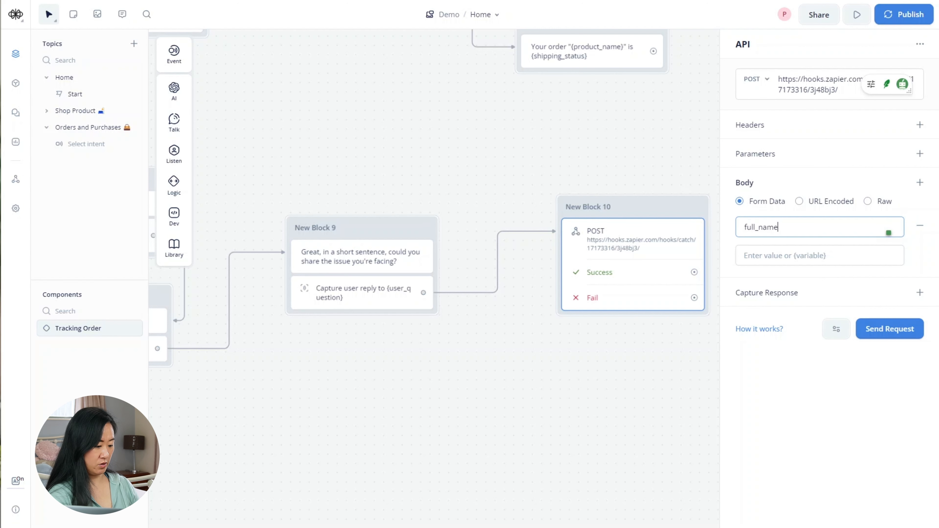
{"action": "left_click", "coordinate": [819, 255]}
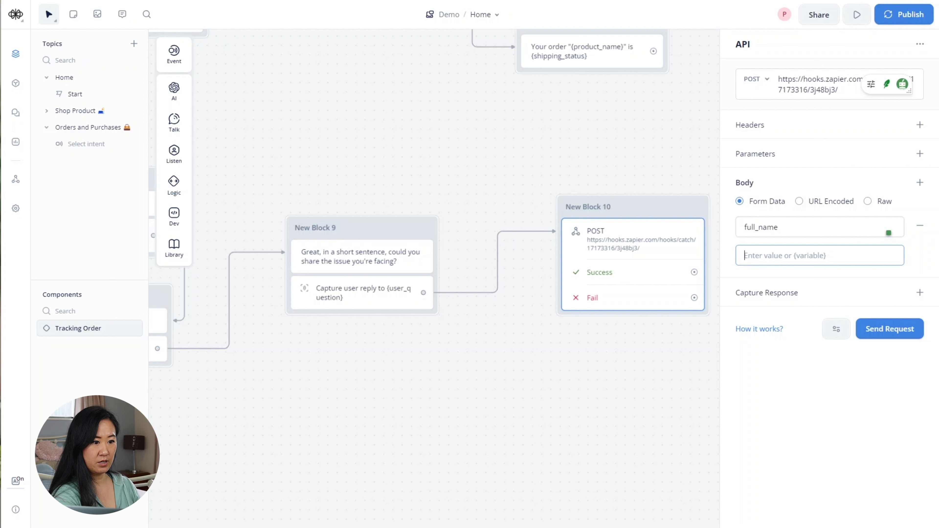
{"action": "type", "text": "{"}
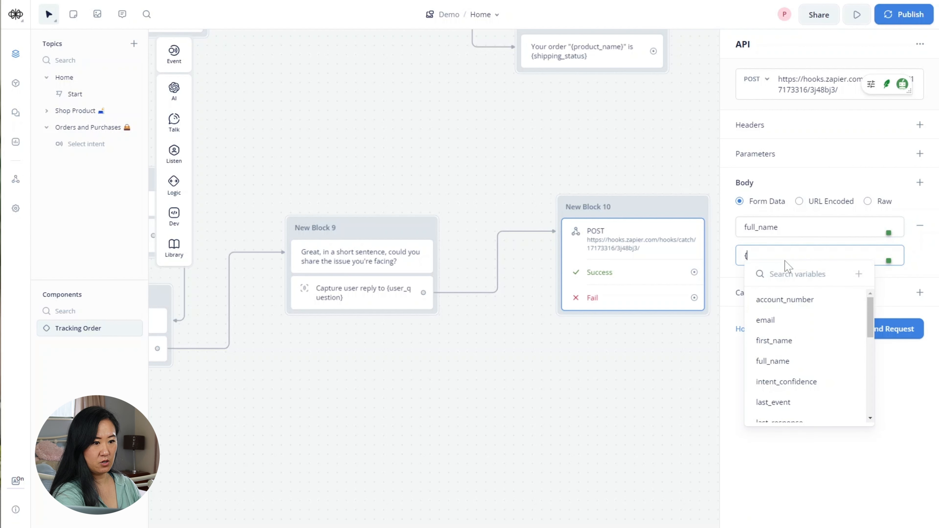
{"action": "type", "text": "full"}
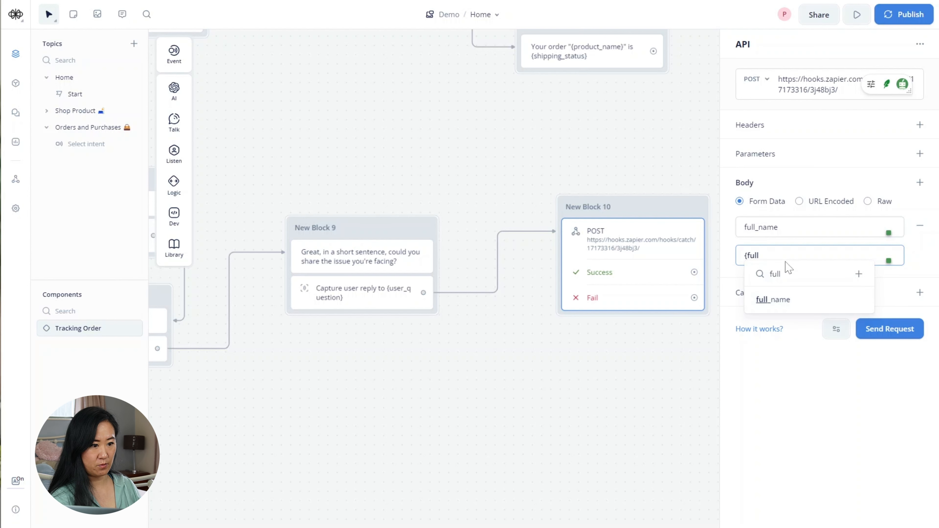
{"action": "left_click", "coordinate": [786, 306]}
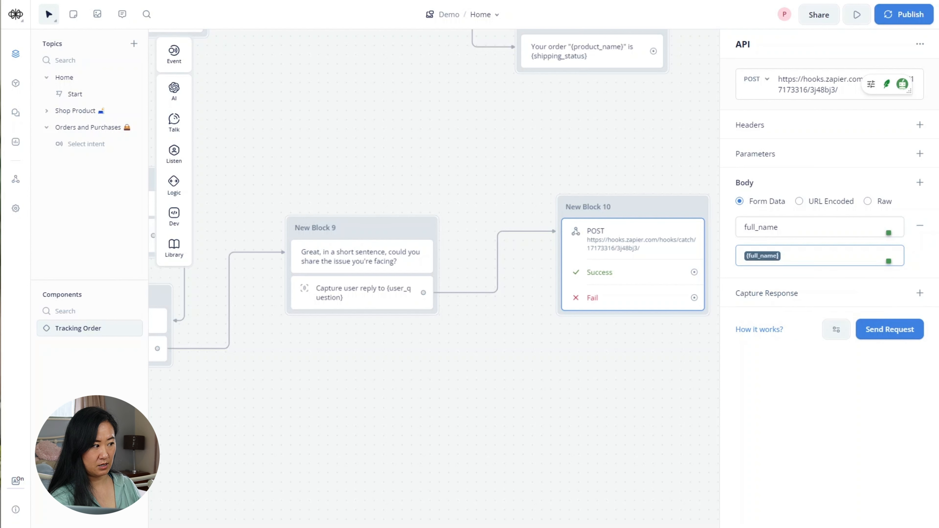
- Add a body field email with the {email} variable as its value
{"action": "left_click", "coordinate": [920, 184]}
{"action": "left_click", "coordinate": [794, 296]}
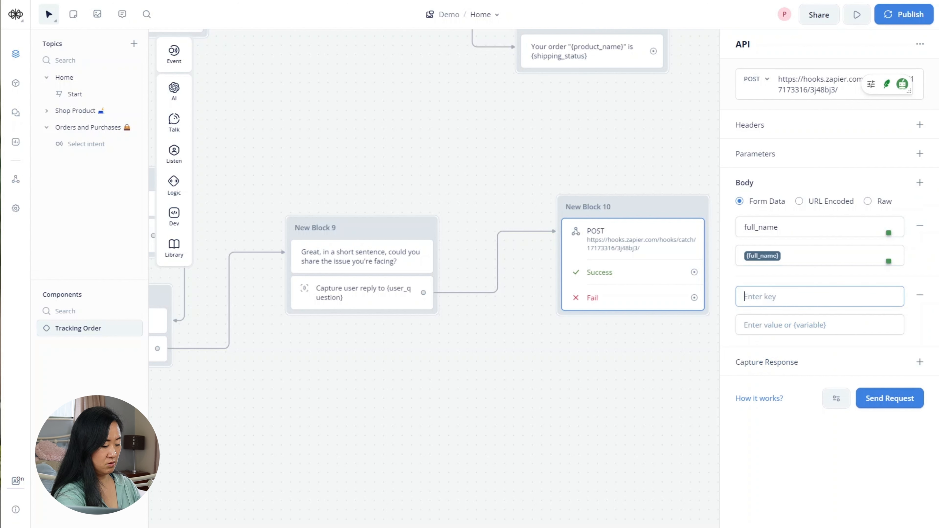
{"action": "type", "text": "email"}
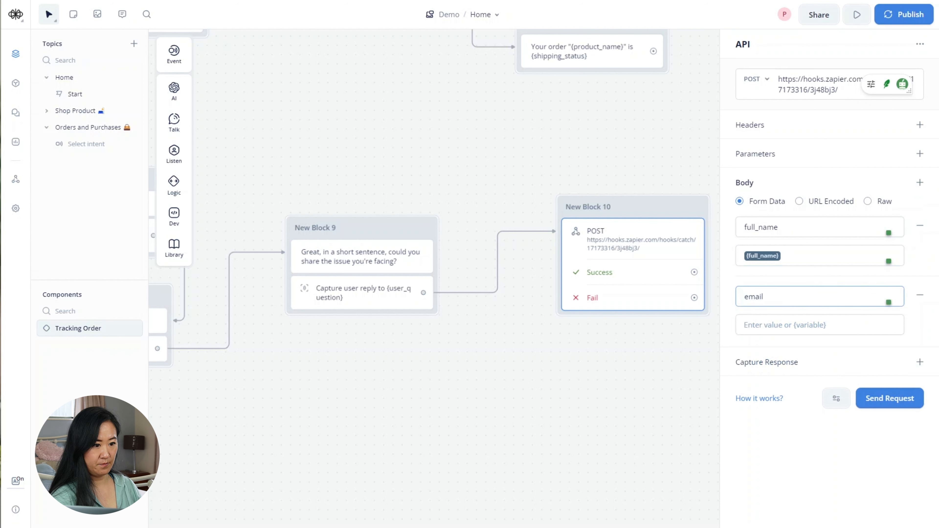
{"action": "key", "text": "Tab"}
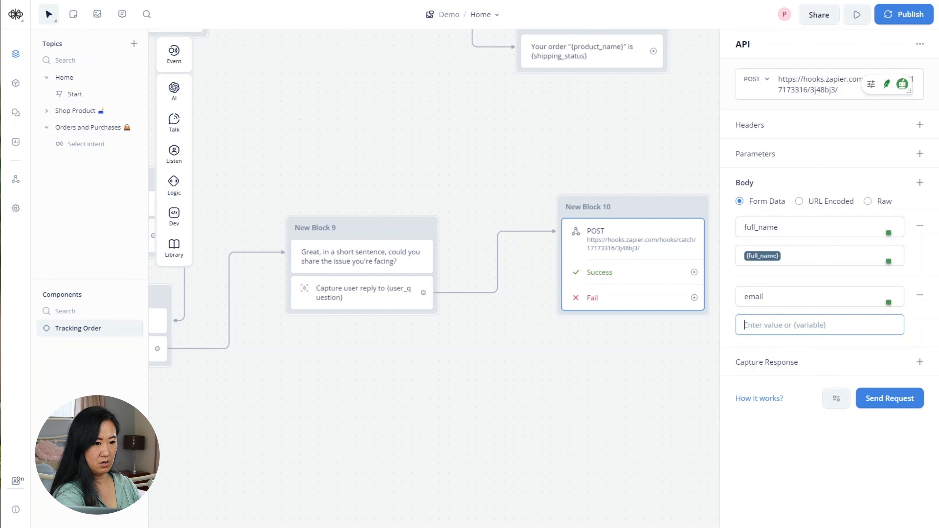
{"action": "type", "text": "{email"}
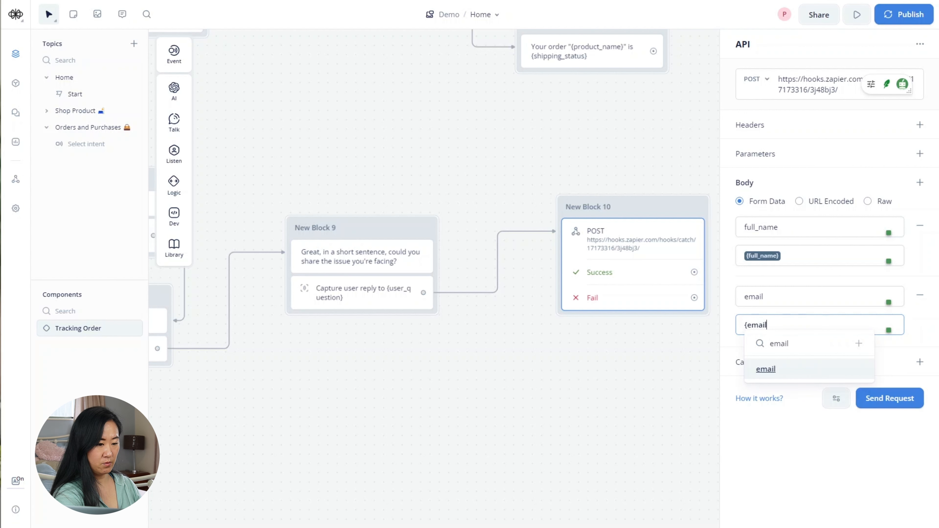
{"action": "key", "text": "Return"}
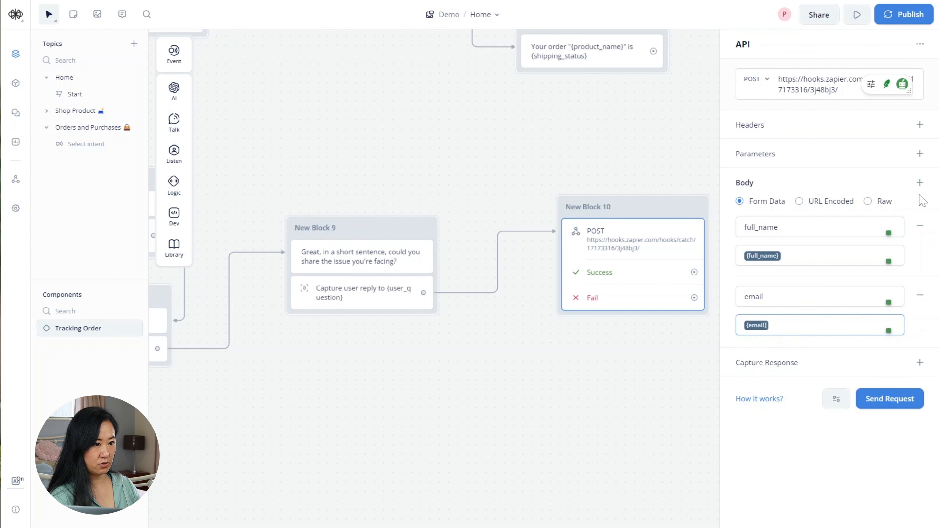
- Add a body field user_question with the {user_question} variable as its value
{"action": "left_click", "coordinate": [920, 182]}
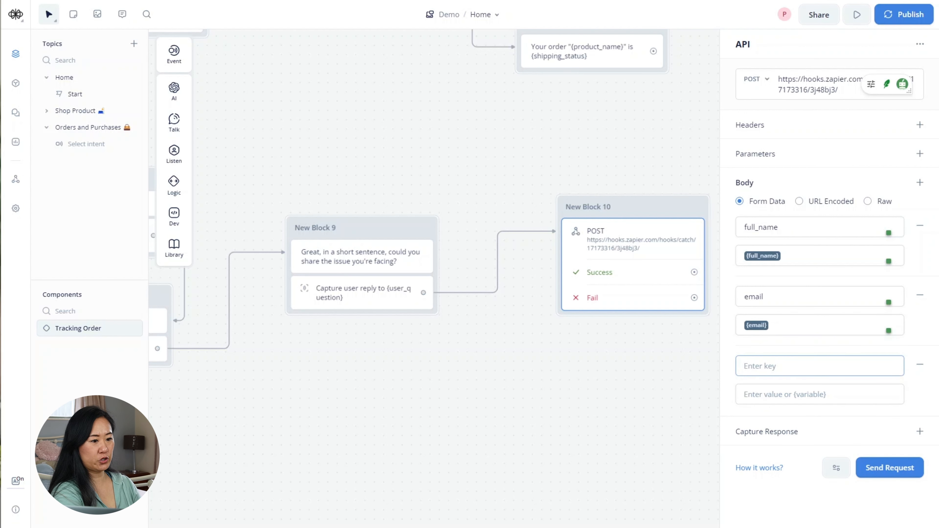
{"action": "type", "text": "u"}
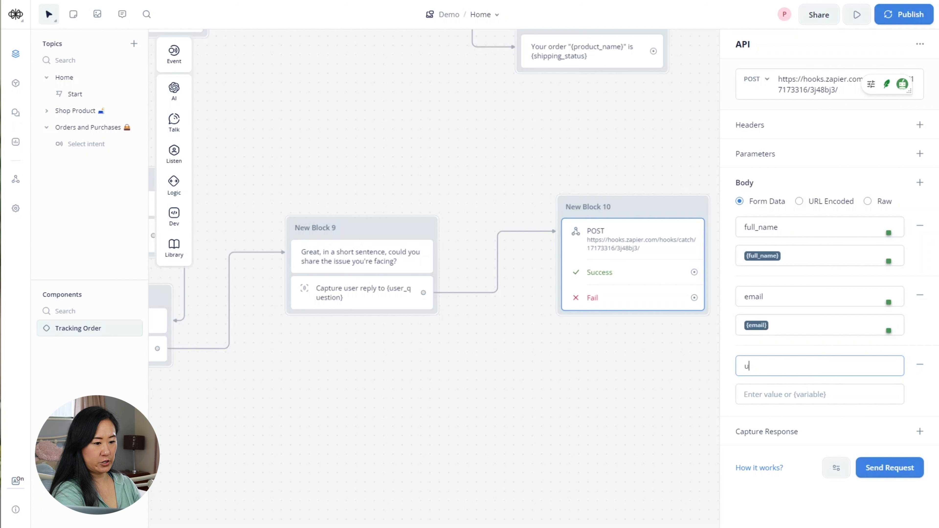
{"action": "type", "text": "ser_question"}
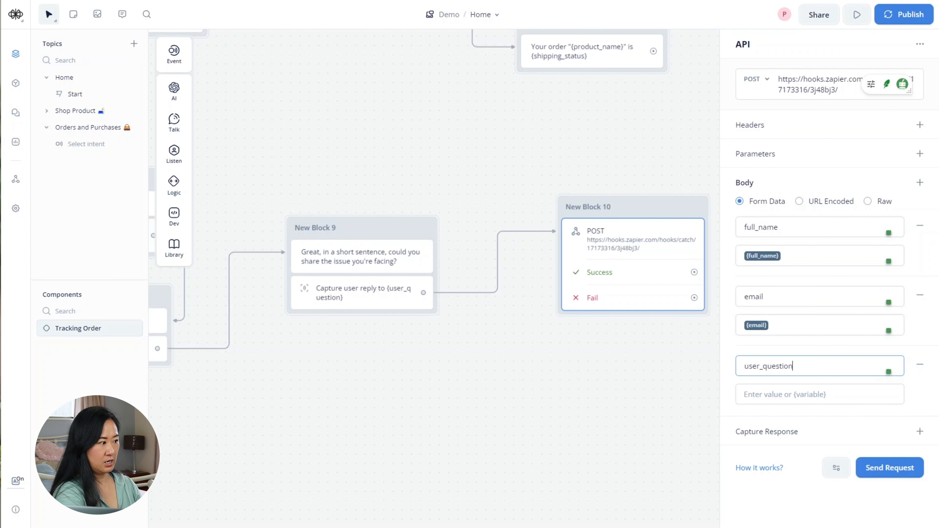
{"action": "key", "text": "Tab"}
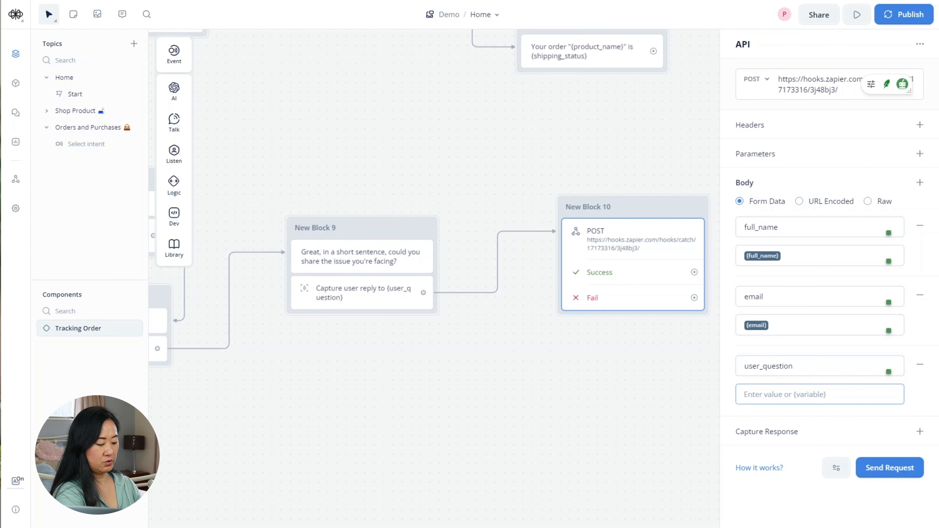
{"action": "type", "text": "{"}
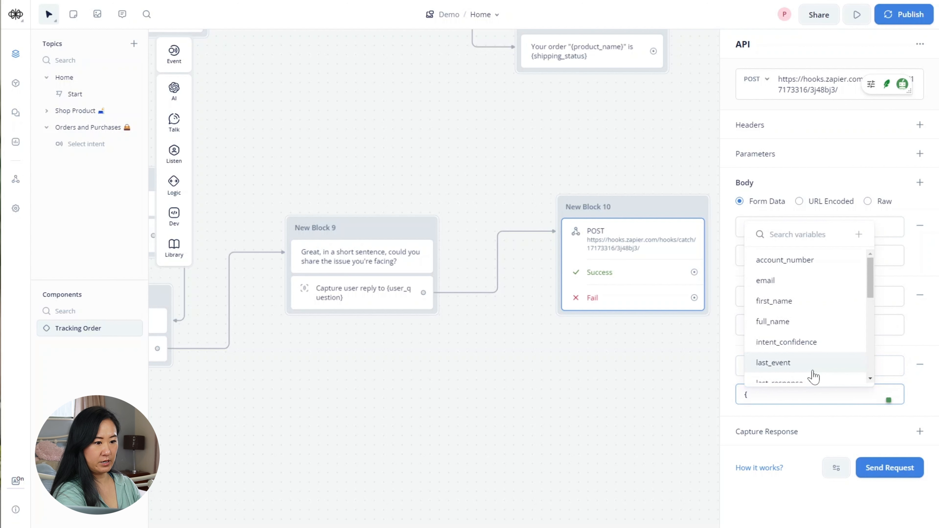
{"action": "scroll", "coordinate": [813, 377], "scroll_direction": "down", "scroll_amount": 2}
{"action": "type", "text": "user"}
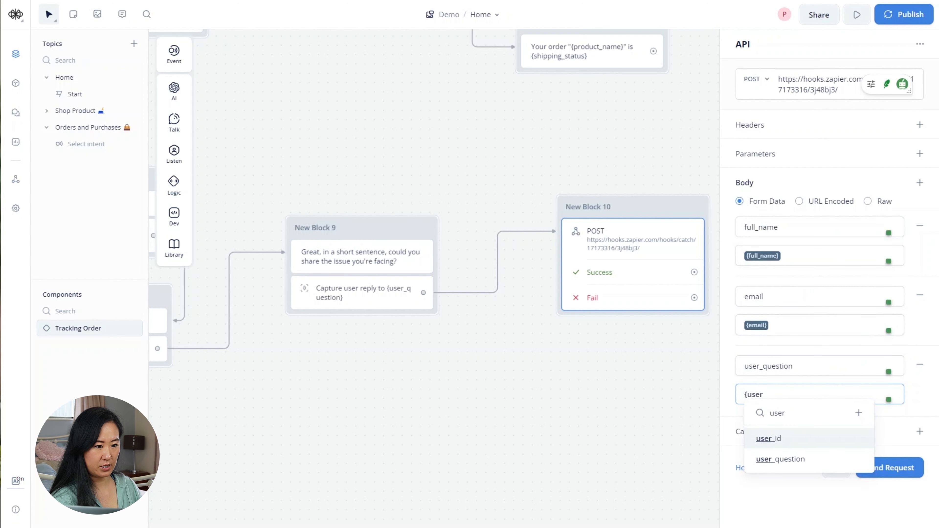
{"action": "left_click", "coordinate": [800, 462]}
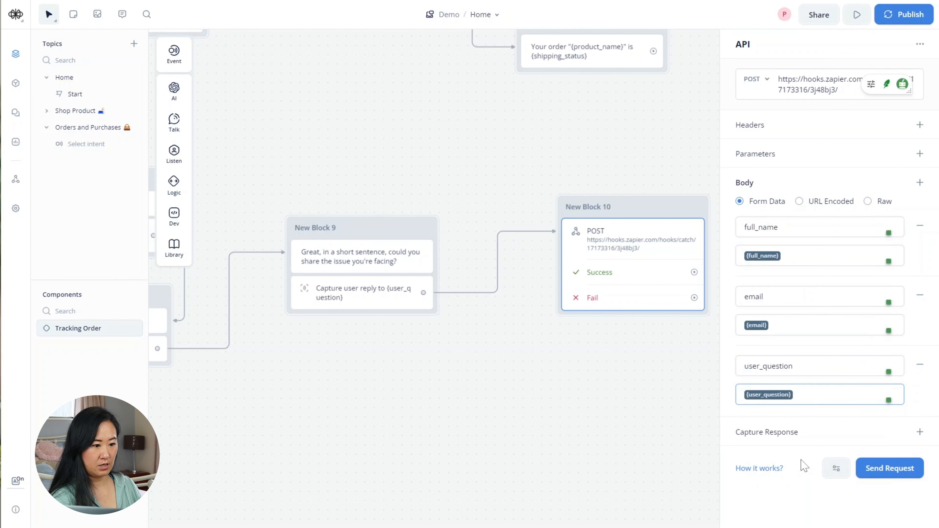
{"action": "left_click", "coordinate": [919, 433]}
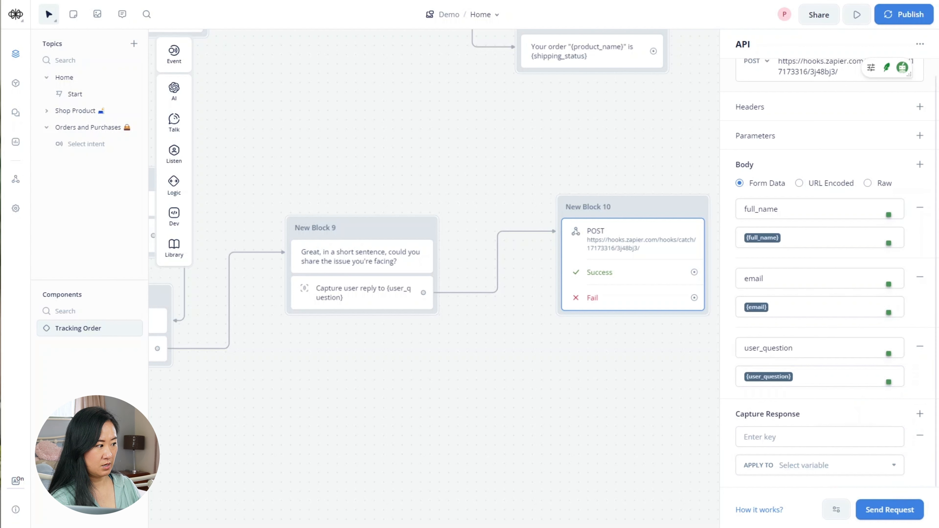
{"action": "left_click", "coordinate": [761, 437]}
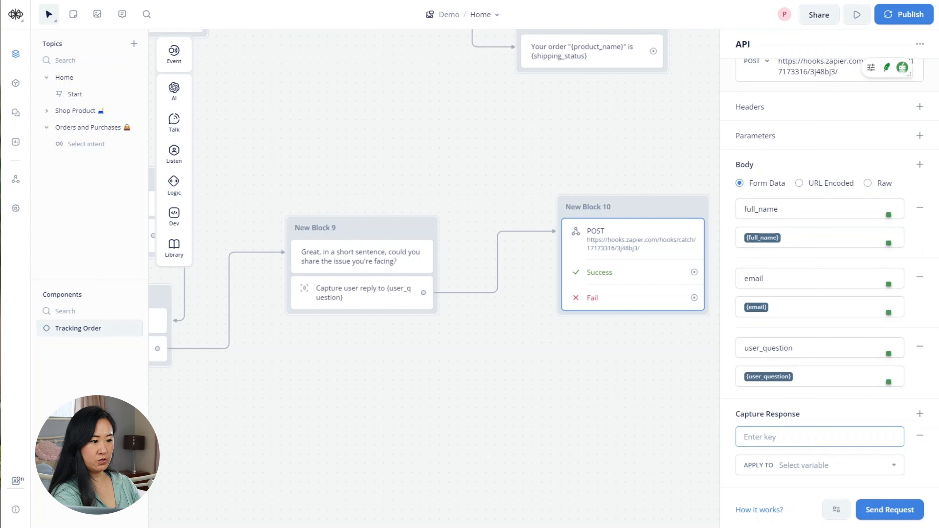
- Set the response key to response.ticket.id and apply it to a new ticketID variable
{"action": "type", "text": "response.t"}
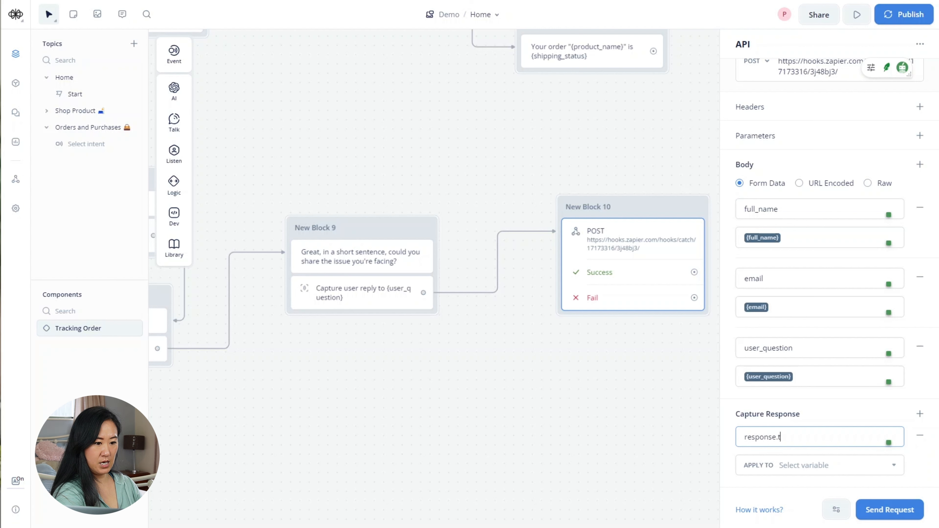
{"action": "type", "text": "icket"}
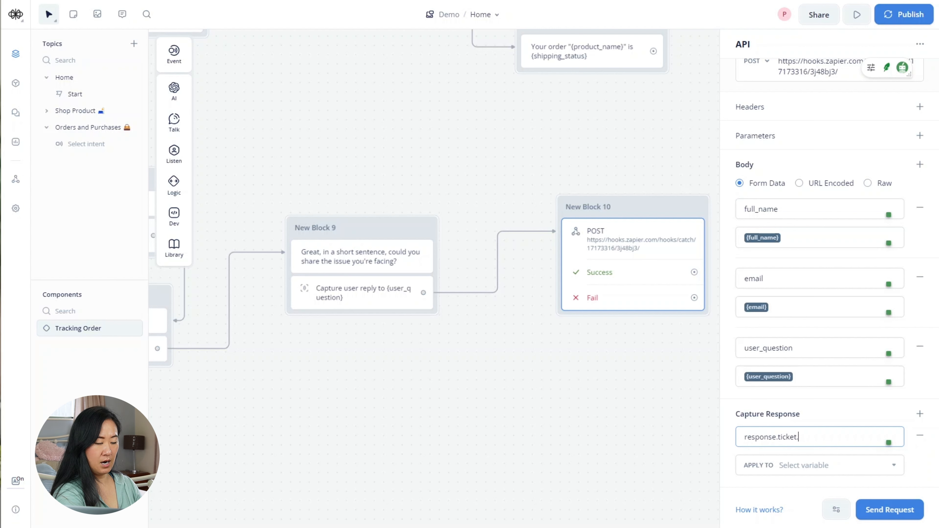
{"action": "type", "text": ".id"}
{"action": "left_click", "coordinate": [761, 465]}
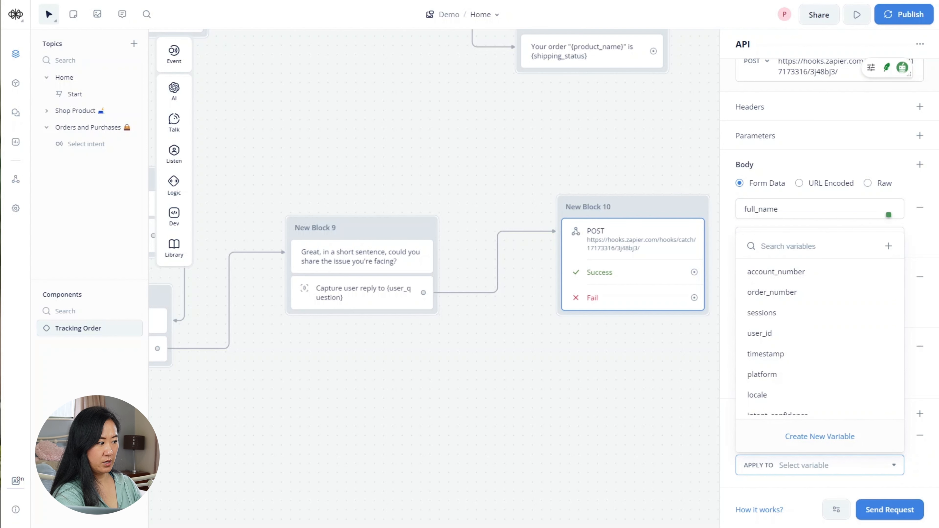
{"action": "type", "text": "ticket"}
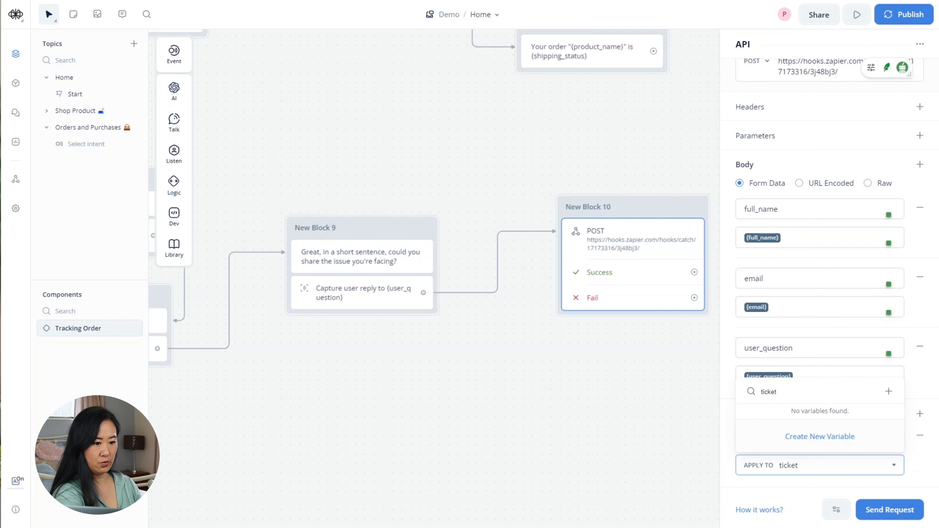
{"action": "type", "text": "ID"}
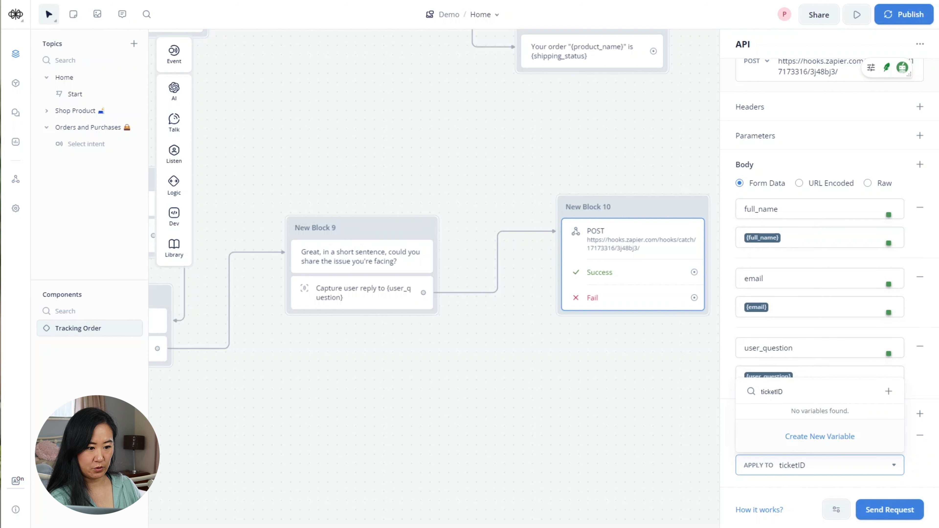
{"action": "left_click", "coordinate": [848, 434]}
{"action": "left_click", "coordinate": [517, 211]}
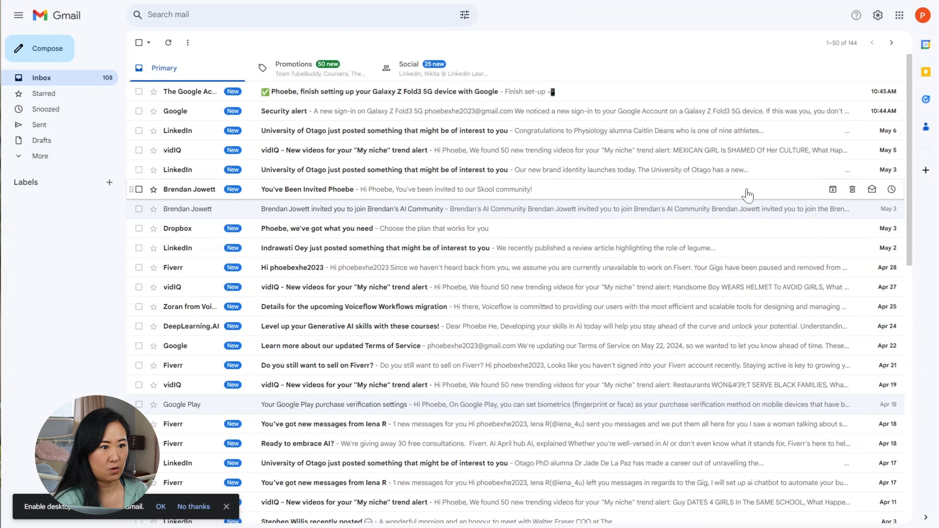
- Open Google Sheets from Gmail's Google apps launcher
{"action": "left_click", "coordinate": [900, 15]}
{"action": "left_click", "coordinate": [899, 16]}
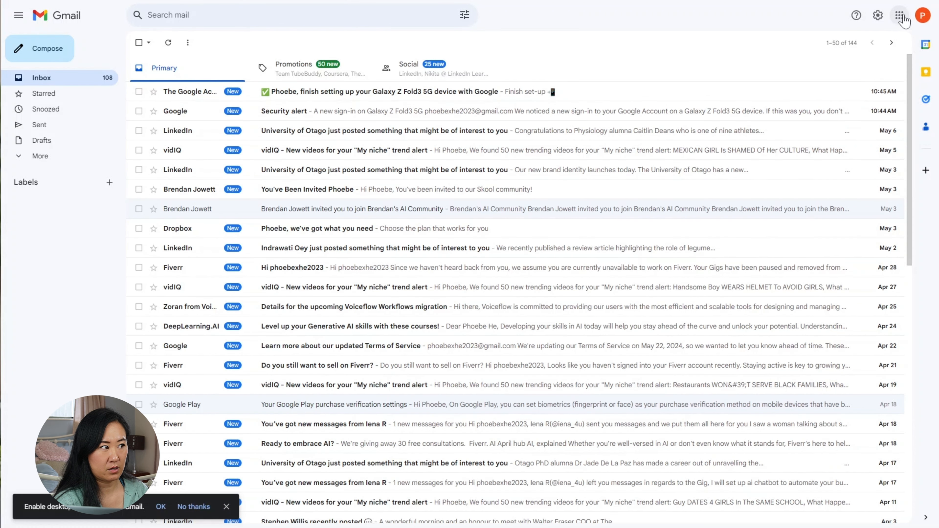
{"action": "left_click", "coordinate": [900, 15]}
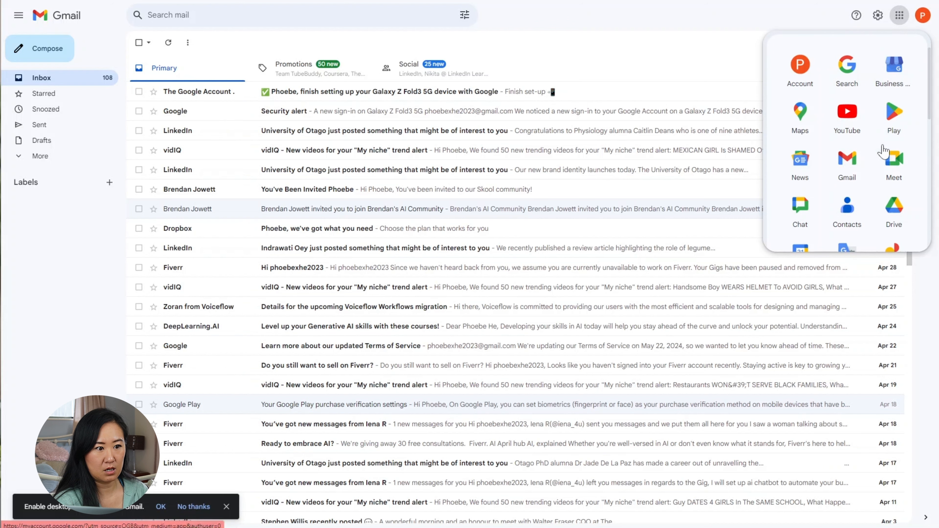
{"action": "scroll", "coordinate": [884, 151], "scroll_direction": "down", "scroll_amount": 3}
{"action": "scroll", "coordinate": [883, 151], "scroll_direction": "down", "scroll_amount": 3}
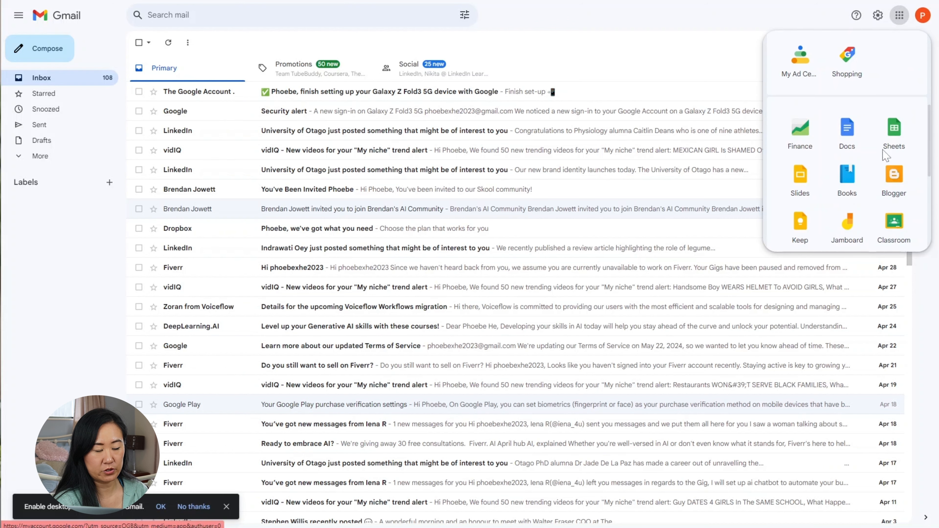
{"action": "left_click", "coordinate": [894, 133]}
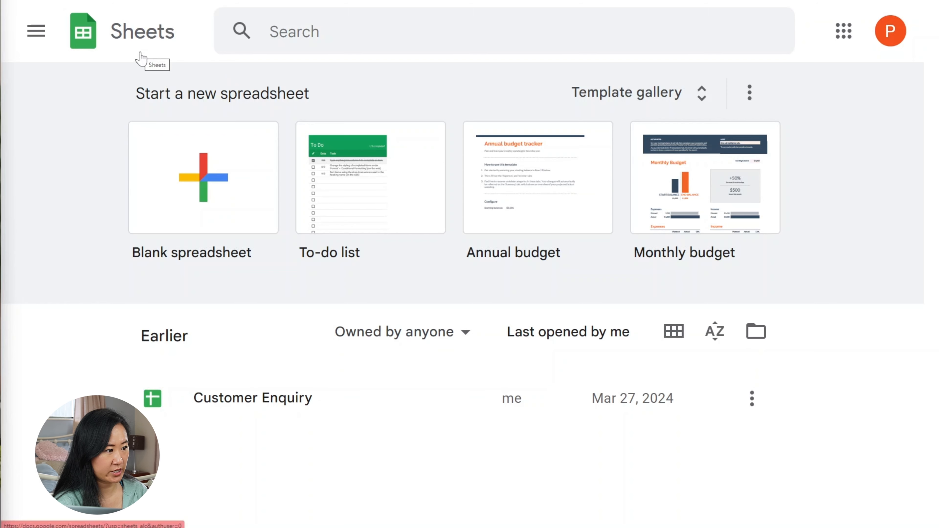
- Create a blank spreadsheet with headers full_name, email and user_question in cells A1–C1
{"action": "left_click", "coordinate": [208, 180]}
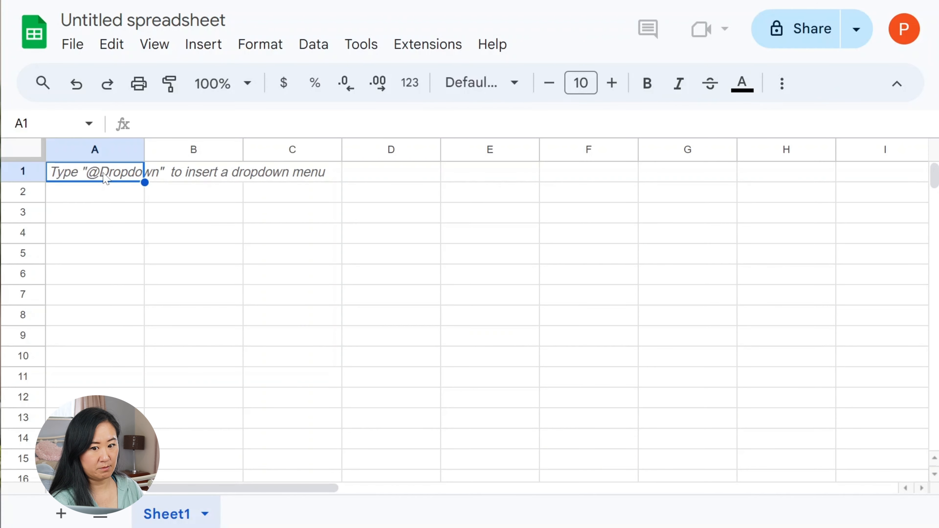
{"action": "type", "text": "full"}
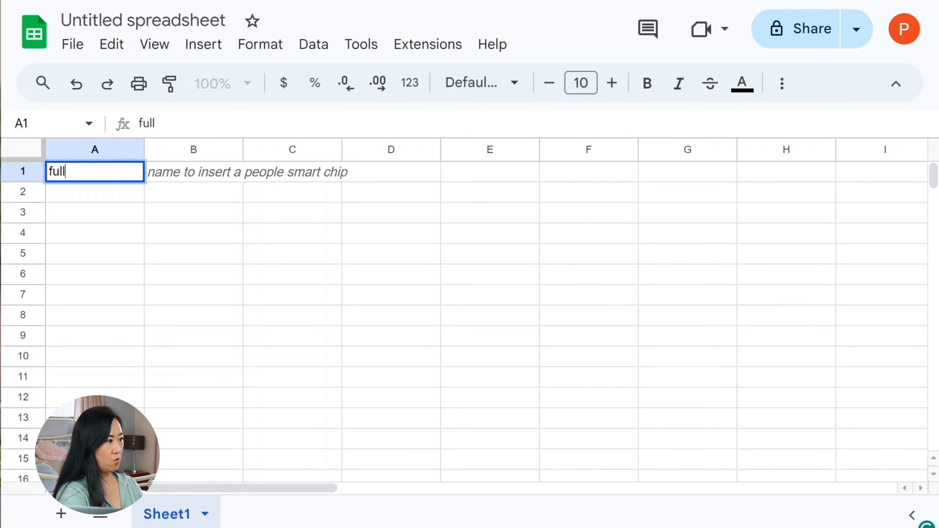
{"action": "type", "text": "_name"}
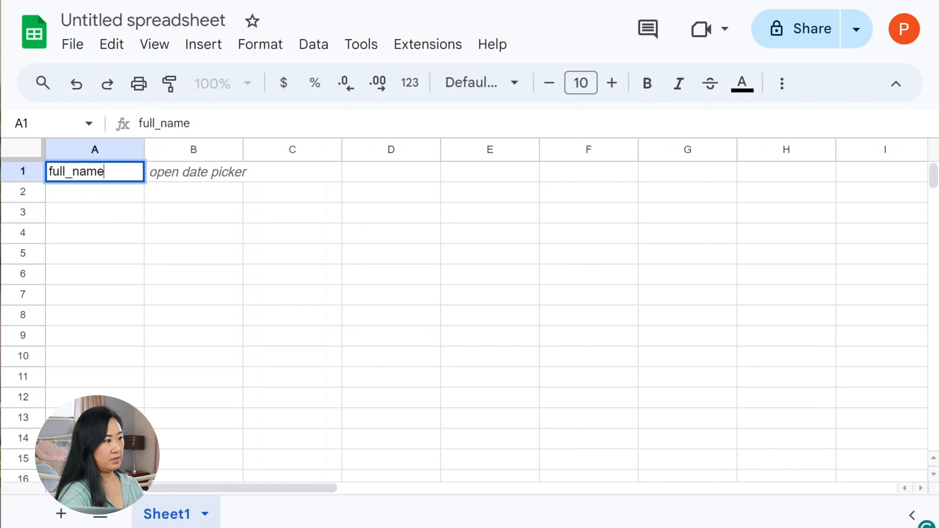
{"action": "left_click", "coordinate": [222, 175]}
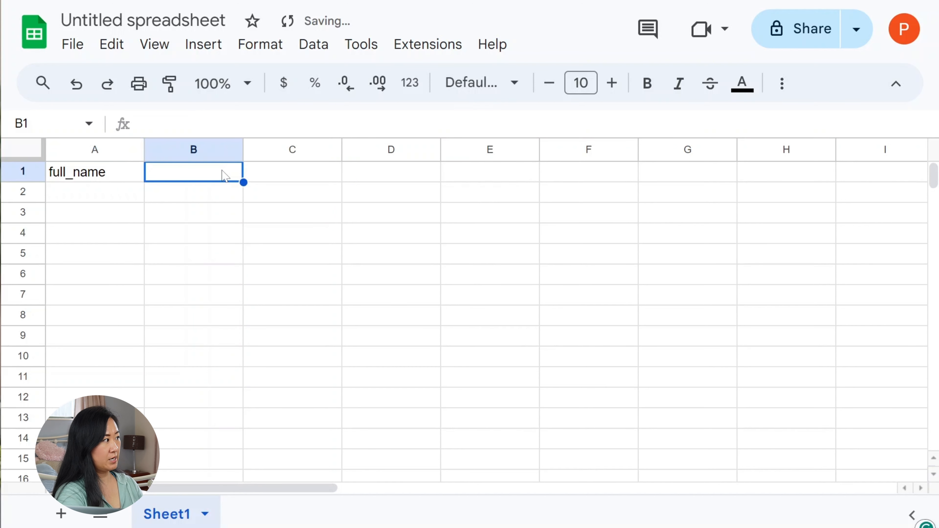
{"action": "type", "text": "email"}
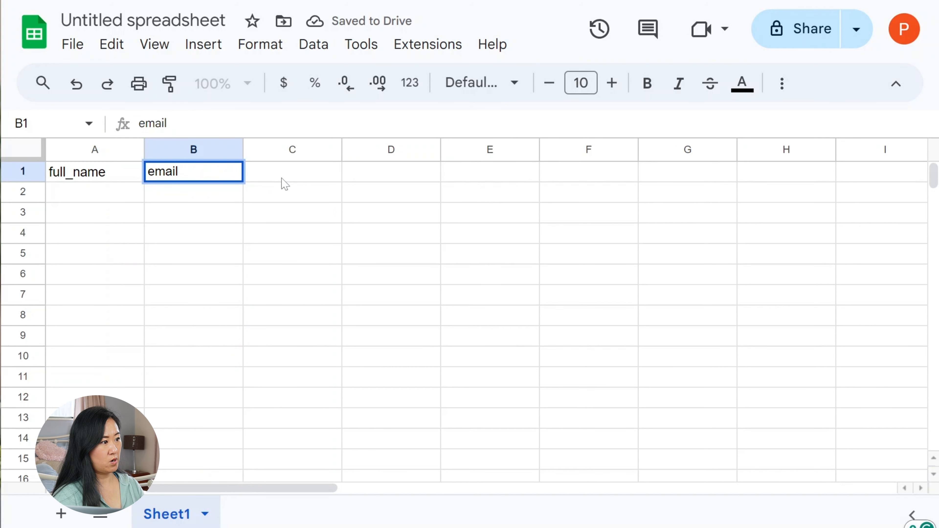
{"action": "left_click", "coordinate": [312, 180]}
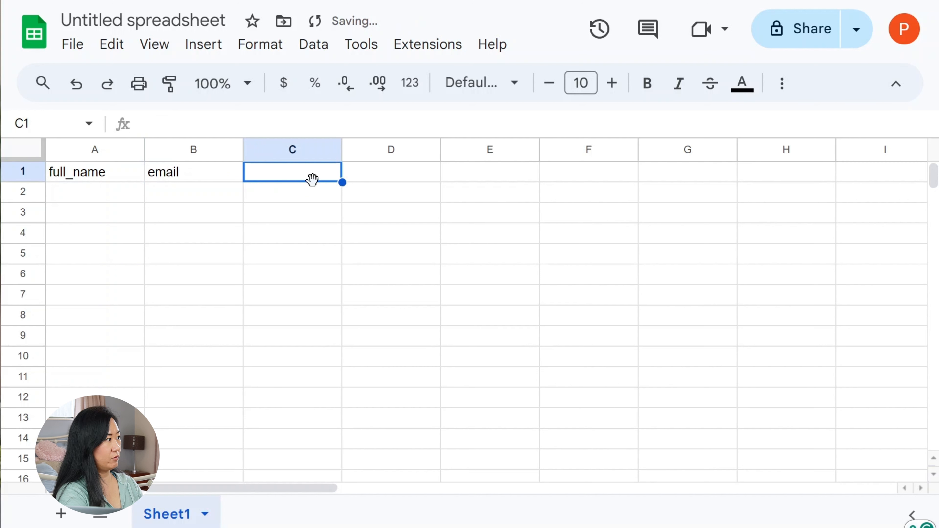
{"action": "type", "text": "user"}
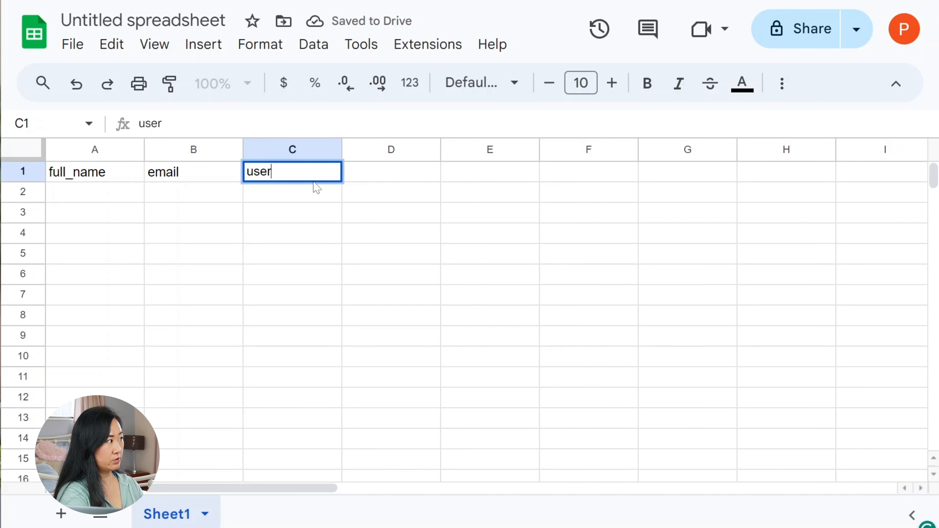
{"action": "type", "text": "_question"}
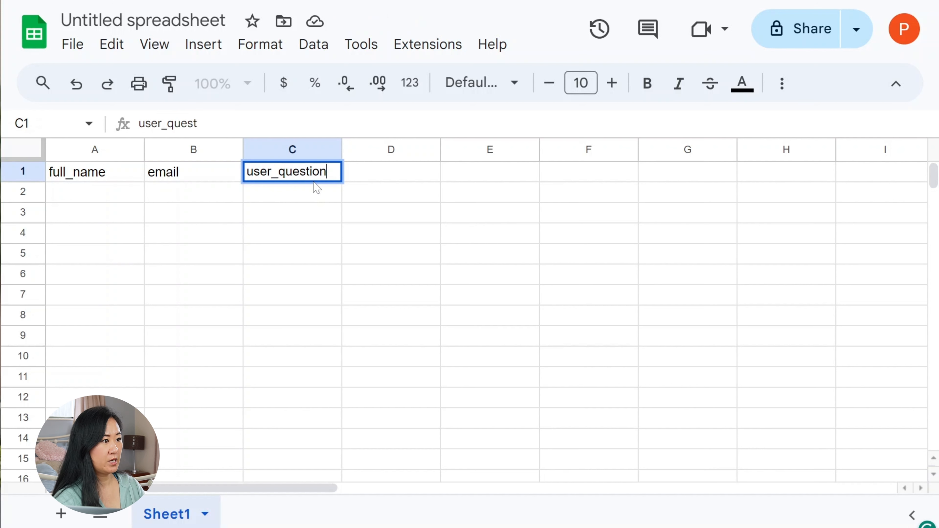
{"action": "left_click", "coordinate": [323, 209]}
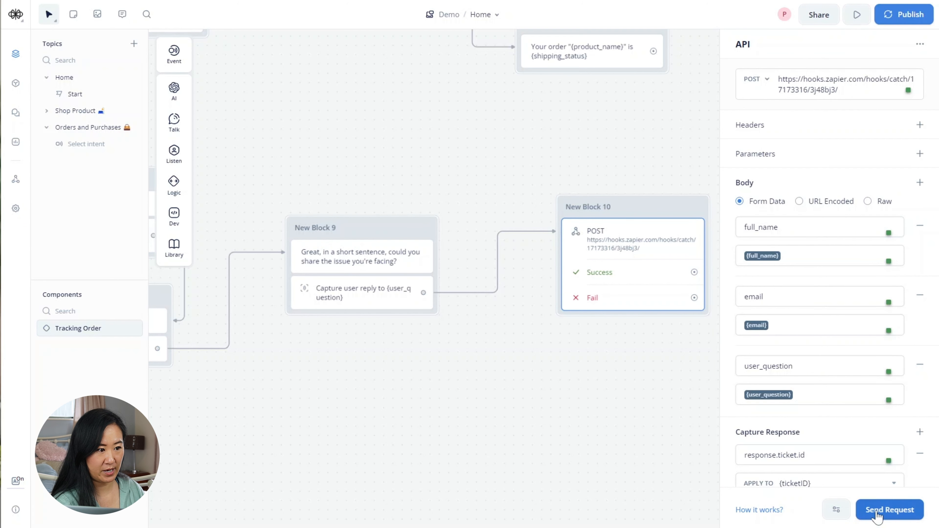
- Open the webhook test and enter a sample customer full name and e-mail address
{"action": "left_click", "coordinate": [877, 515]}
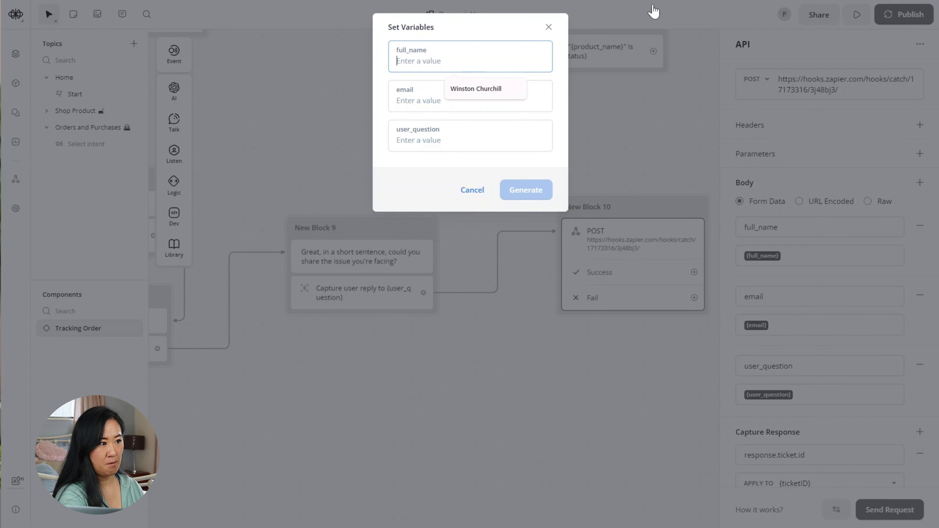
{"action": "type", "text": "C"}
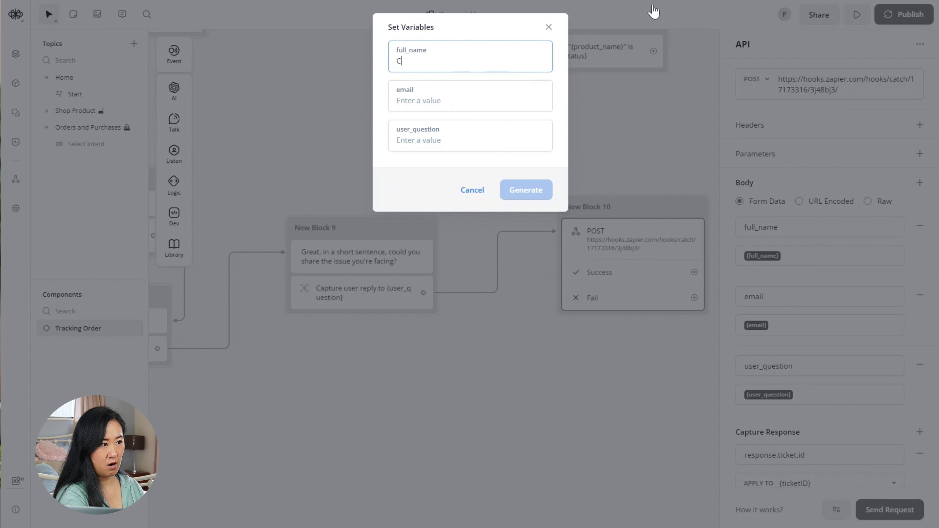
{"action": "key", "text": "BackSpace"}
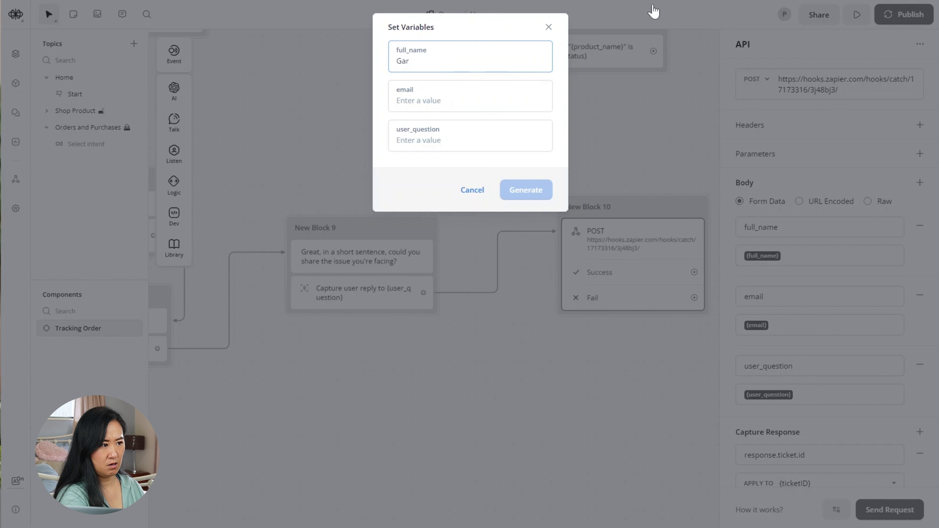
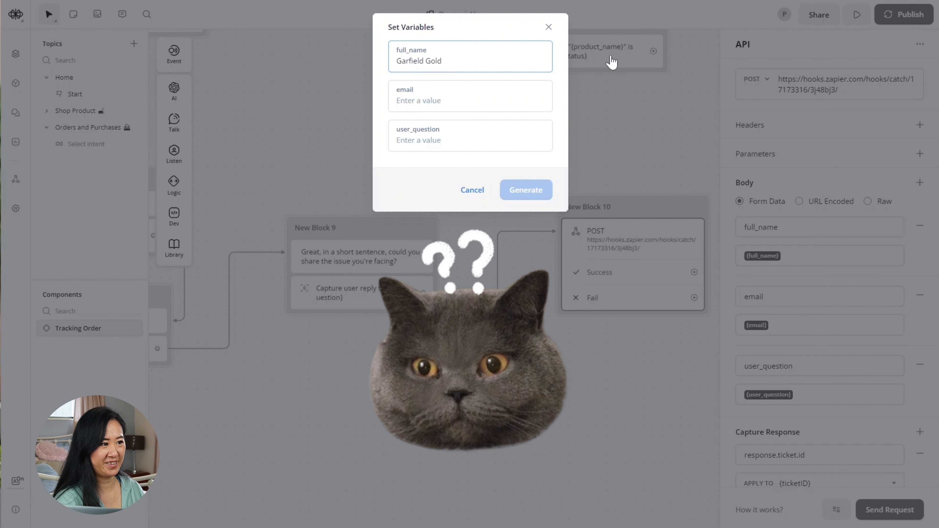
{"action": "key", "text": "Tab"}
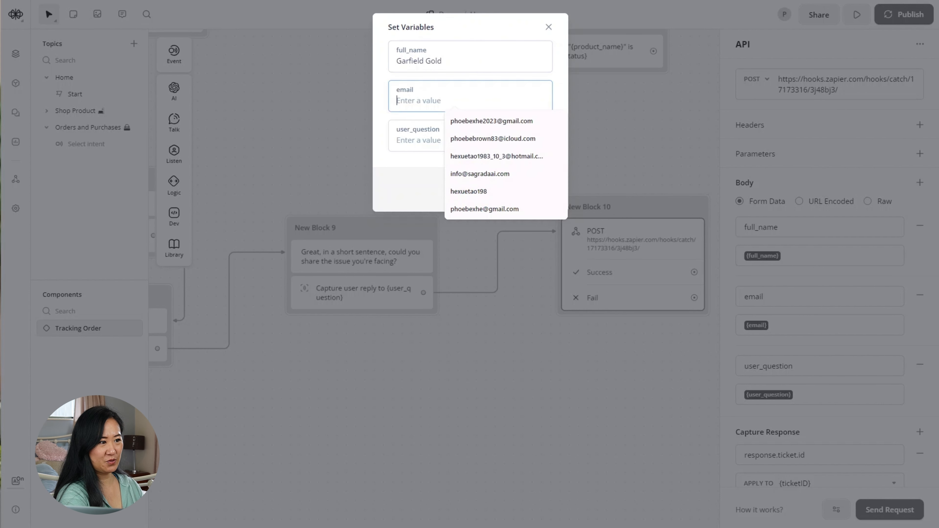
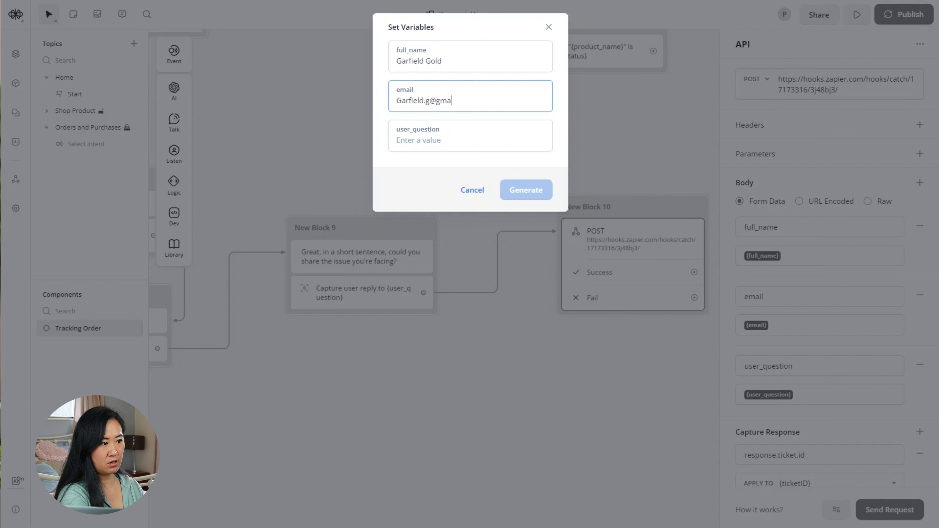
- Enter the question 'Can I combine all my orders together and receive them at once' and send the test
{"action": "key", "text": "Tab"}
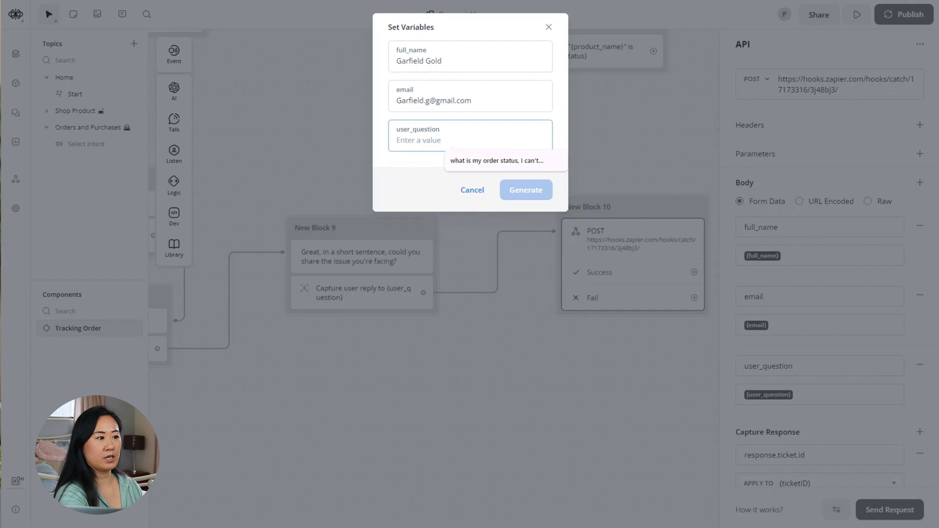
{"action": "type", "text": "Can I c"}
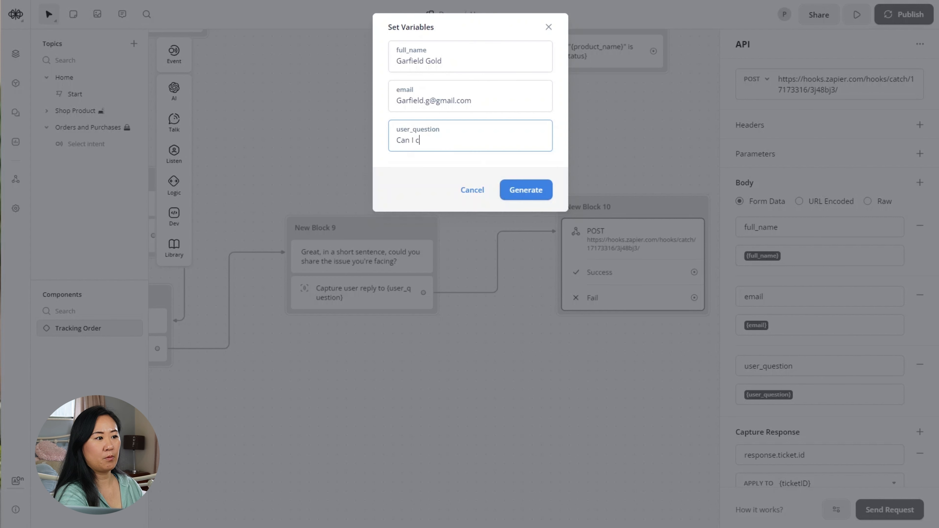
{"action": "type", "text": "ombine all "}
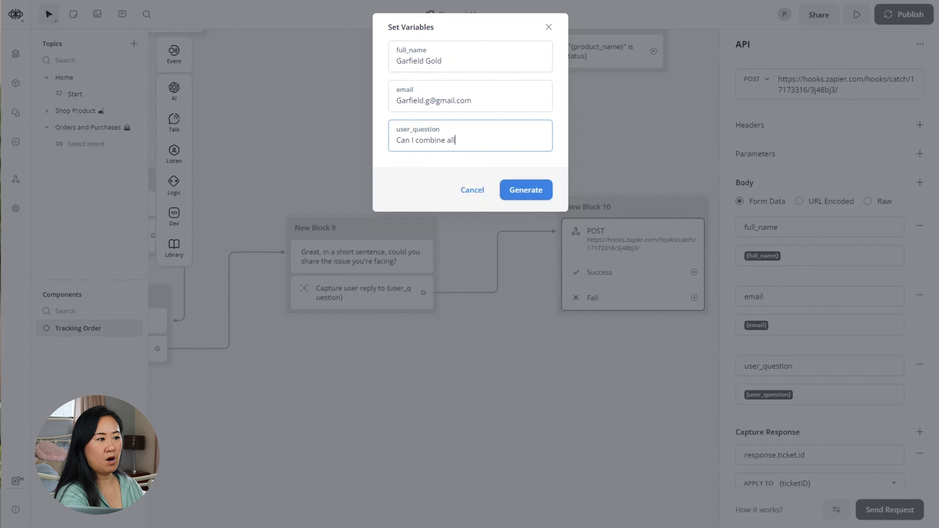
{"action": "type", "text": "my ord"}
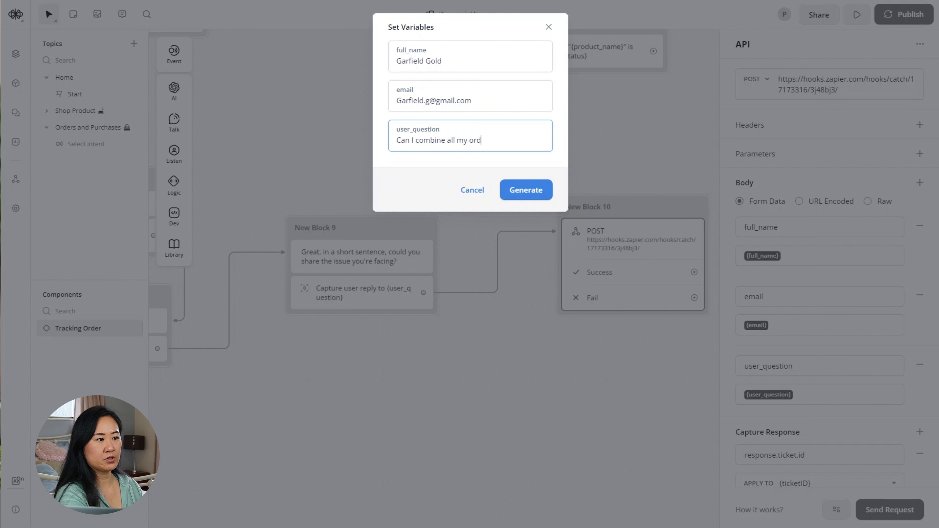
{"action": "type", "text": "ers togeth"}
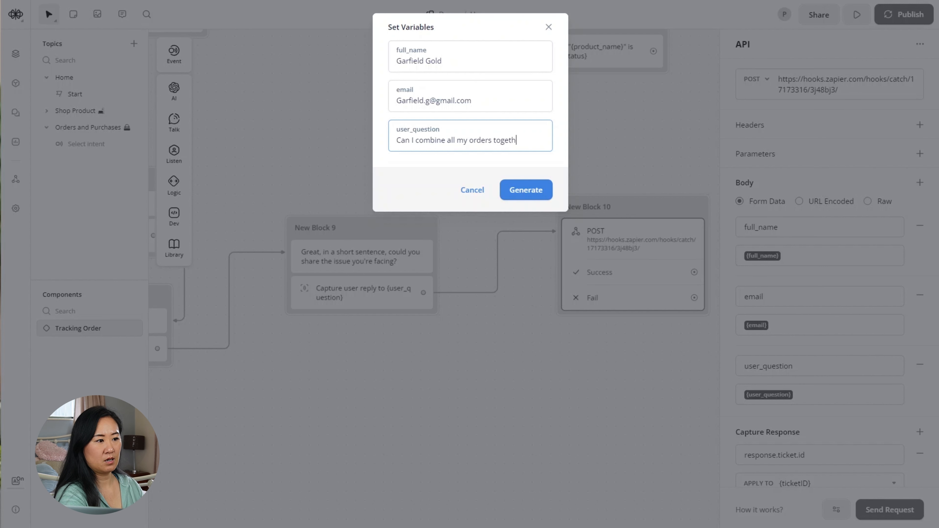
{"action": "type", "text": "er and re"}
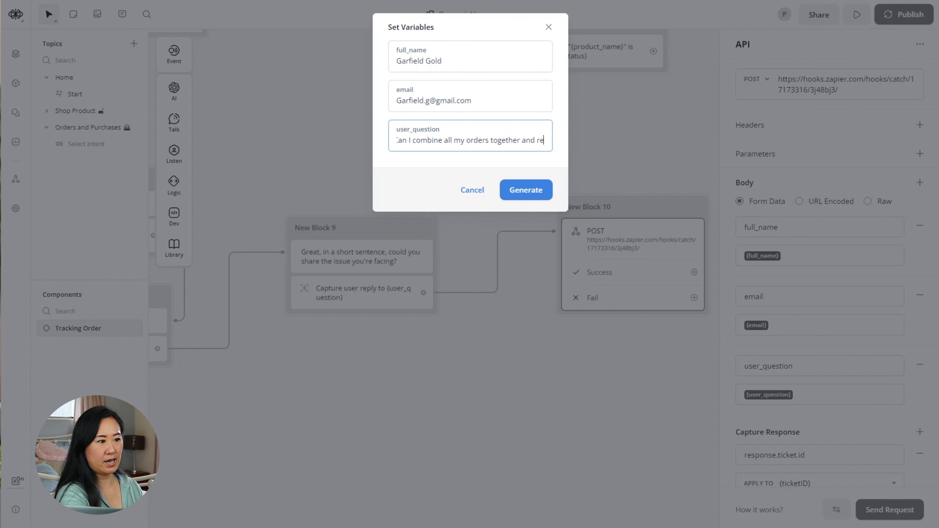
{"action": "type", "text": "ceive them t"}
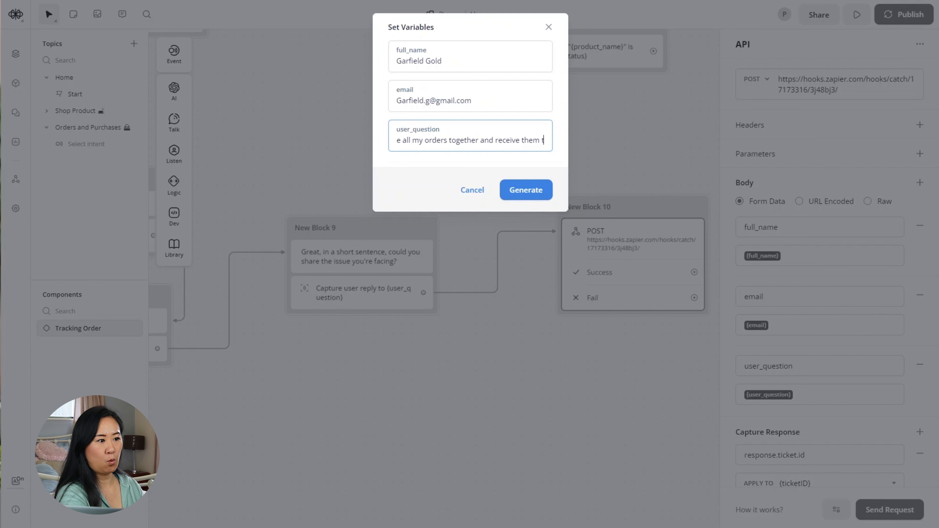
{"action": "key", "text": "BackSpace"}
{"action": "type", "text": "at once?"}
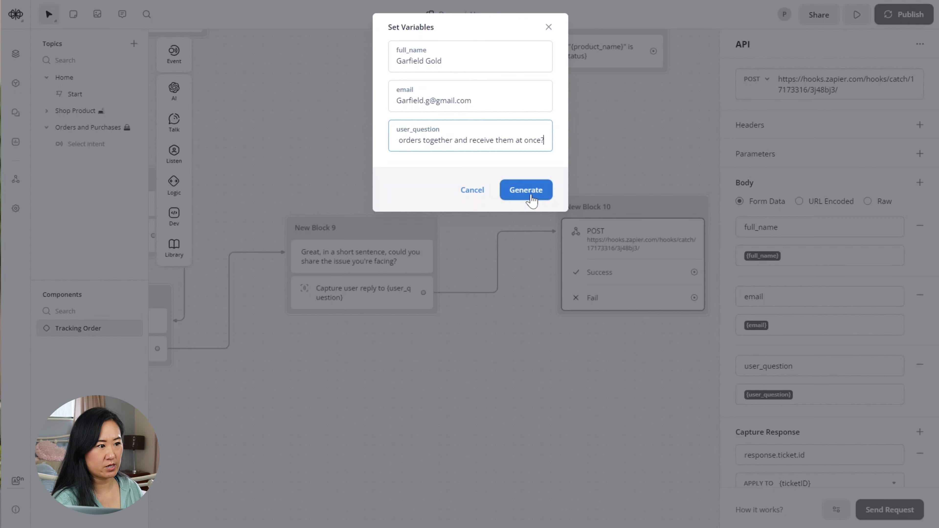
{"action": "left_click", "coordinate": [531, 195]}
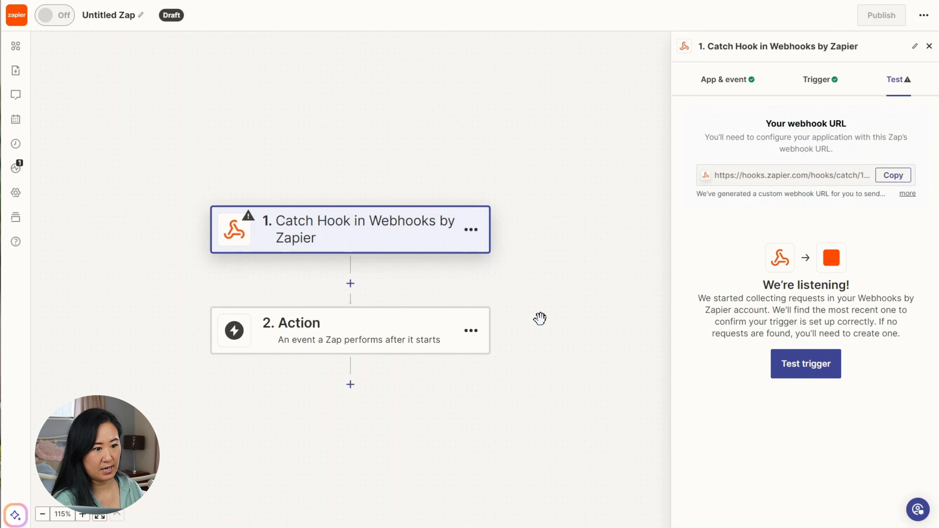
- Test the Catch Hook trigger, review request A's fields, and continue with that record
{"action": "left_click", "coordinate": [816, 367]}
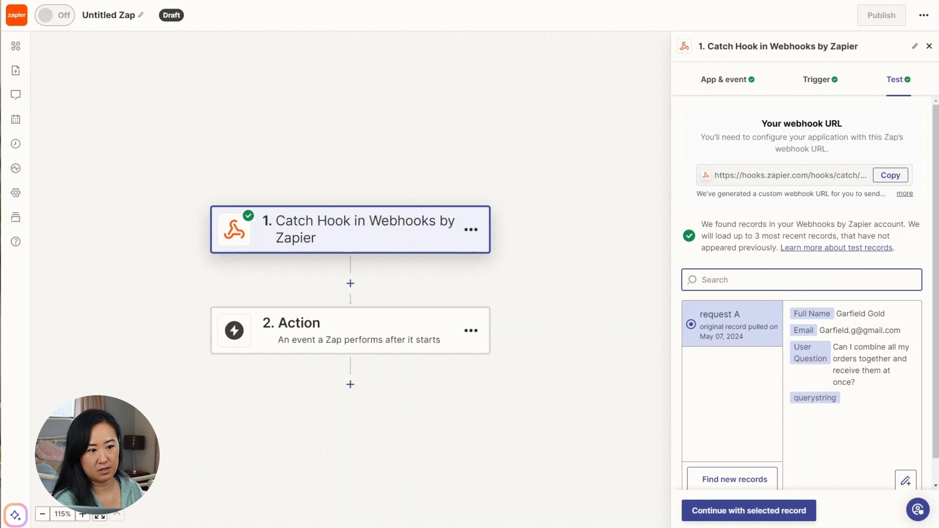
{"action": "scroll", "coordinate": [864, 280], "scroll_direction": "down", "scroll_amount": 1}
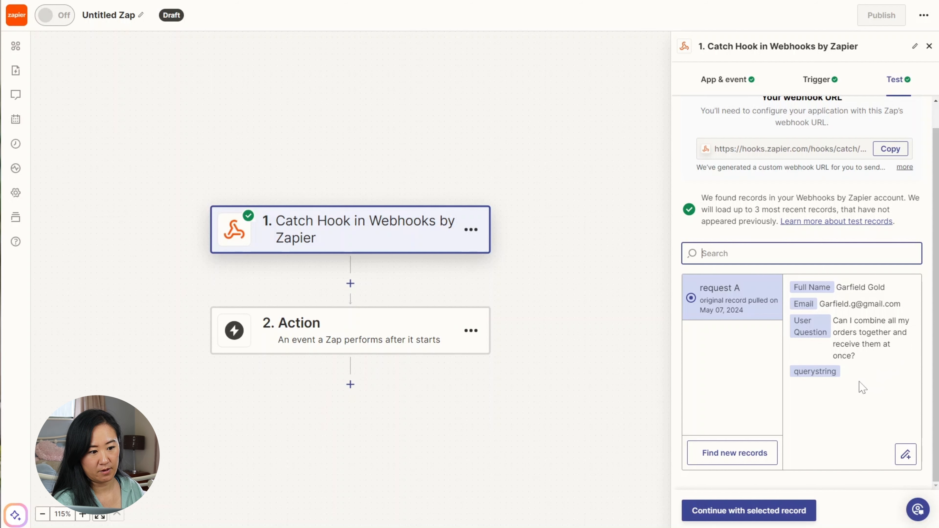
{"action": "left_click", "coordinate": [782, 512]}
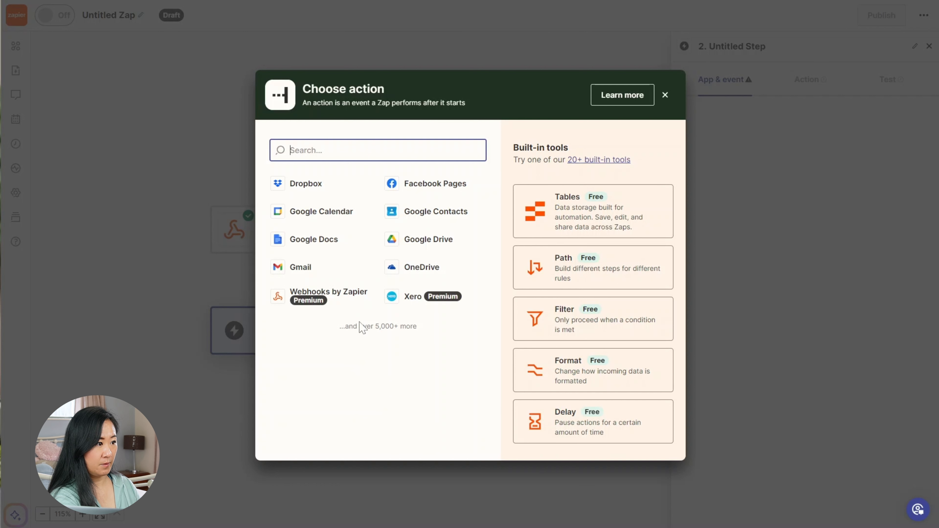
- Set the action app to Google Sheets with the event Create Spreadsheet Row
{"action": "type", "text": "goo"}
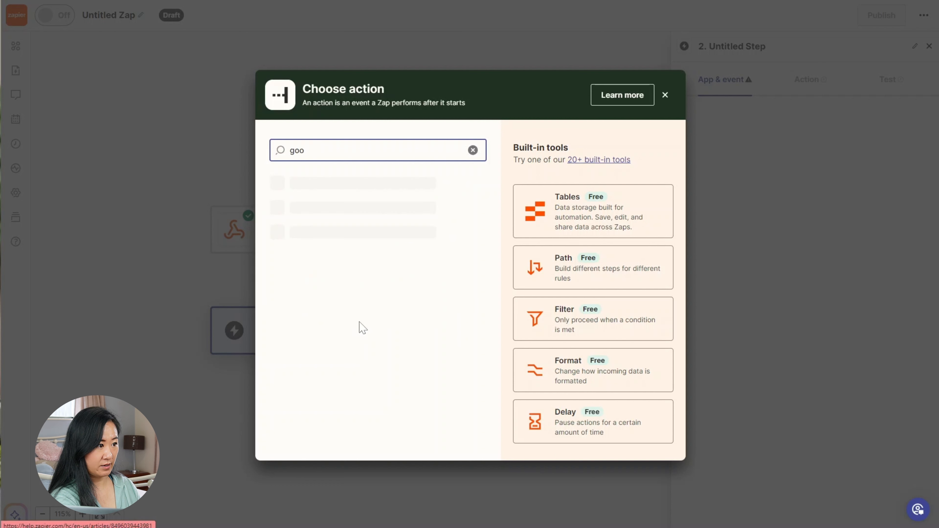
{"action": "type", "text": "gle"}
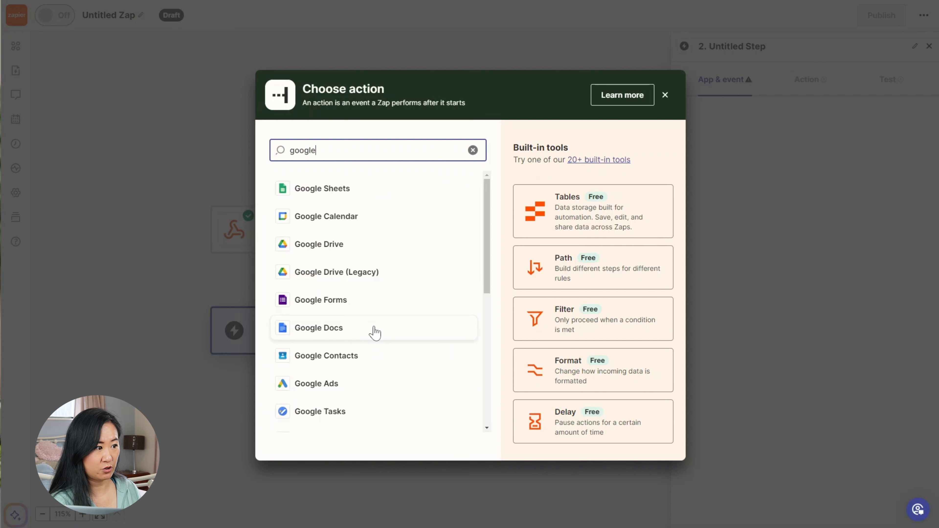
{"action": "left_click", "coordinate": [339, 194]}
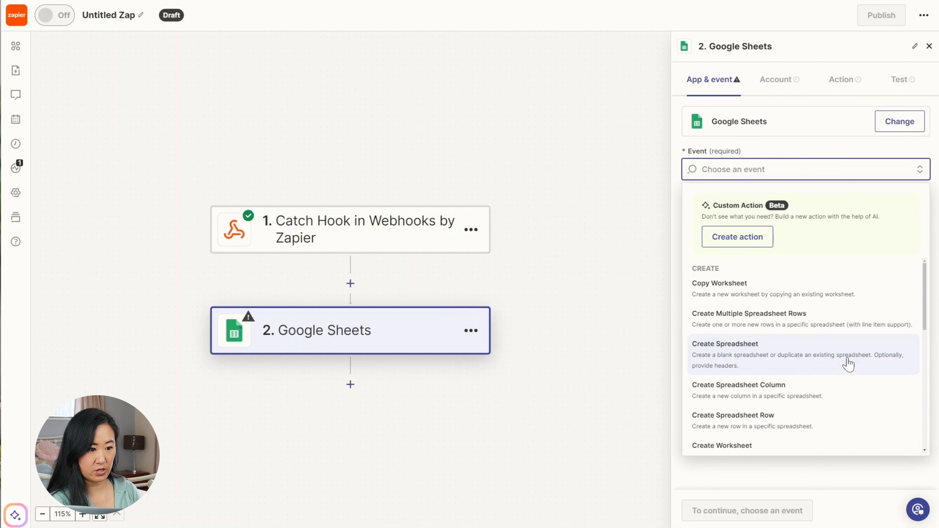
{"action": "left_click", "coordinate": [830, 421]}
{"action": "left_click", "coordinate": [709, 510]}
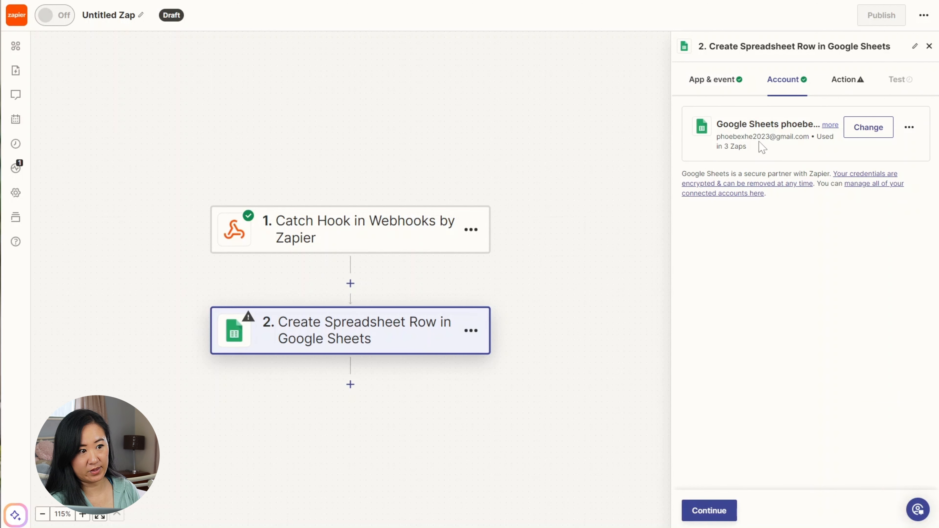
- Accept the connected Google account and set the Drive to My Google Drive
{"action": "left_click_drag", "start_coordinate": [721, 136], "coordinate": [808, 136]}
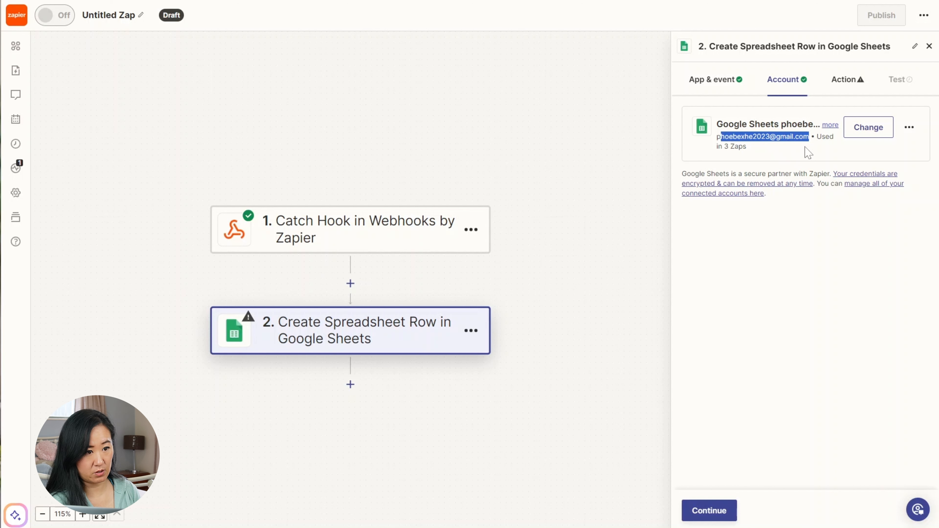
{"action": "left_click", "coordinate": [840, 238]}
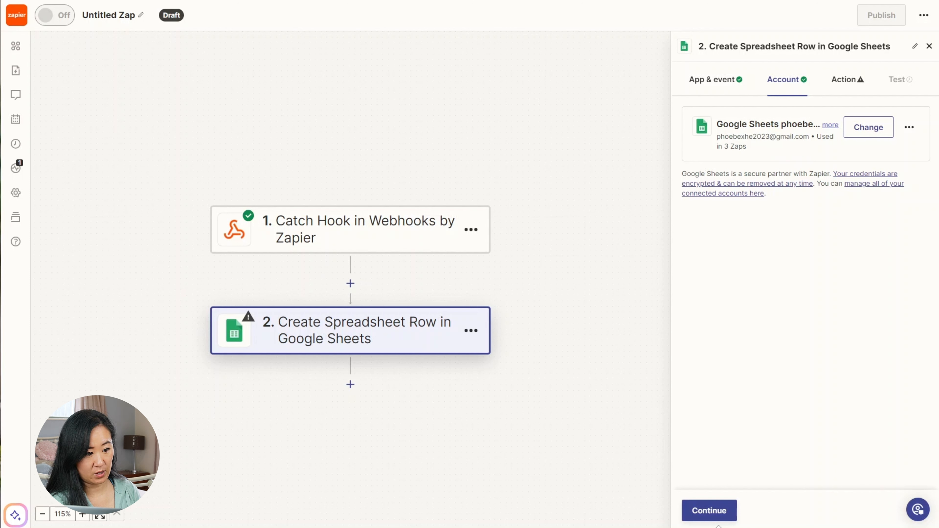
{"action": "left_click", "coordinate": [714, 512]}
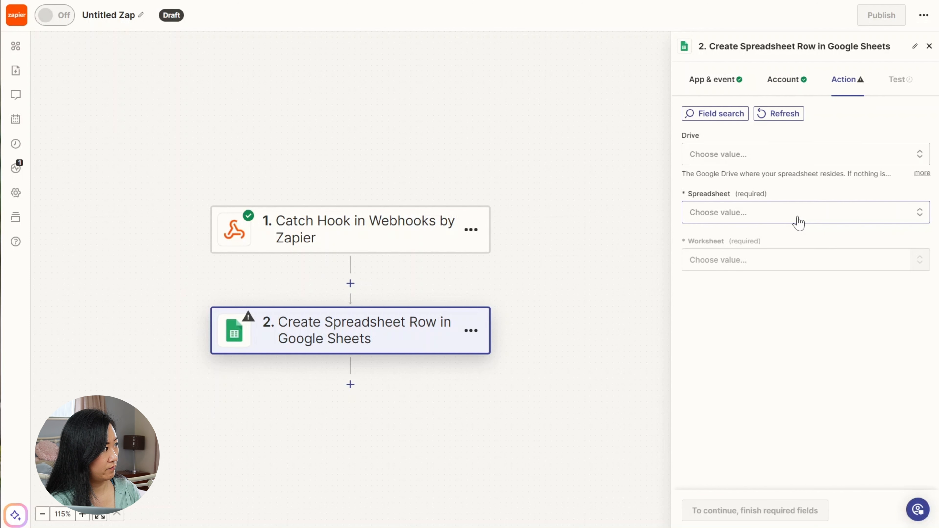
{"action": "left_click", "coordinate": [791, 155]}
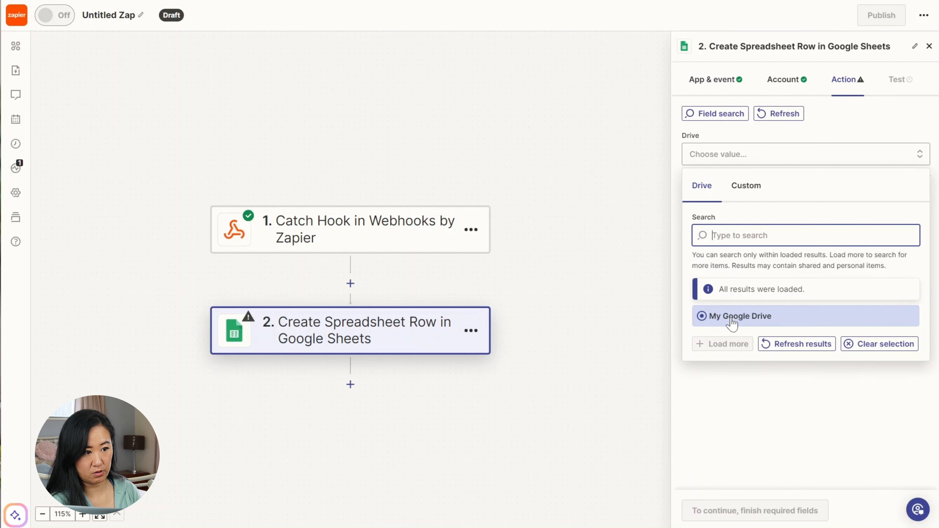
{"action": "left_click", "coordinate": [731, 319]}
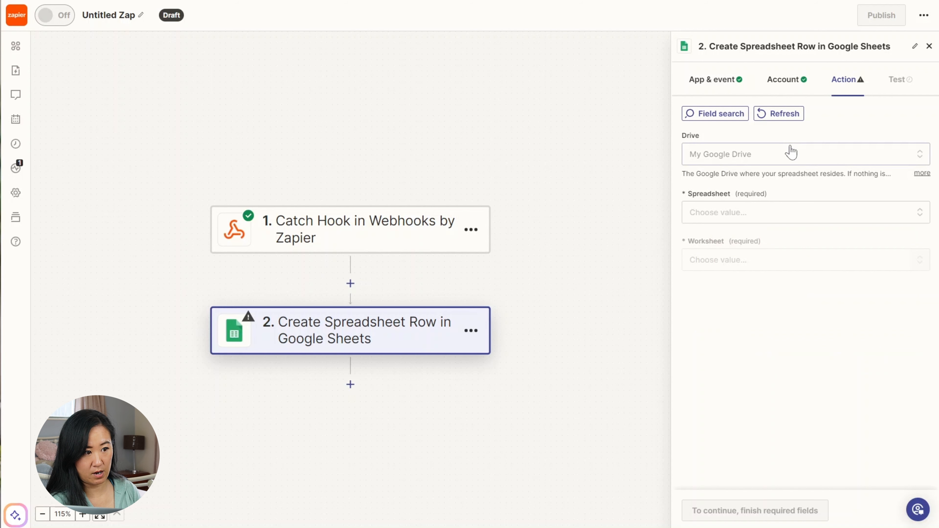
- Show the Spreadsheet dropdown, which lists only Untitled spreadsheet
{"action": "left_click", "coordinate": [781, 213]}
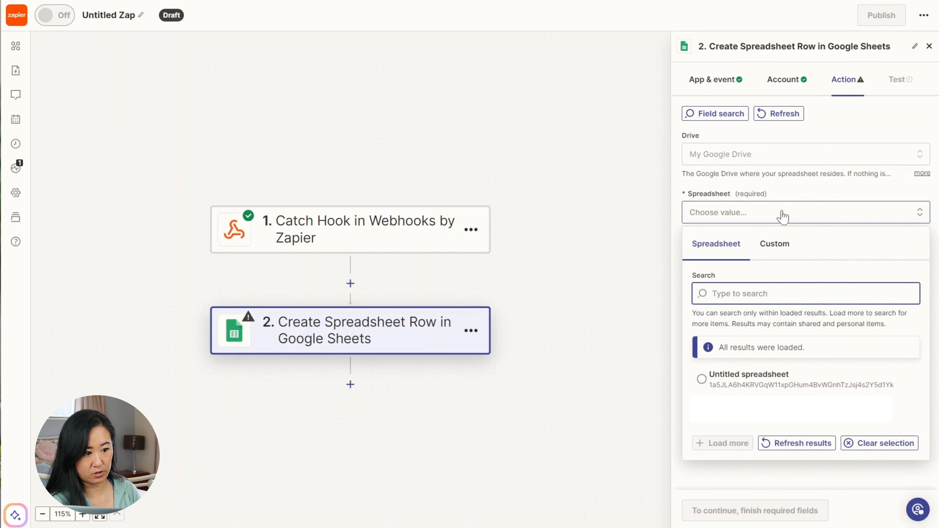
{"action": "left_click", "coordinate": [783, 214]}
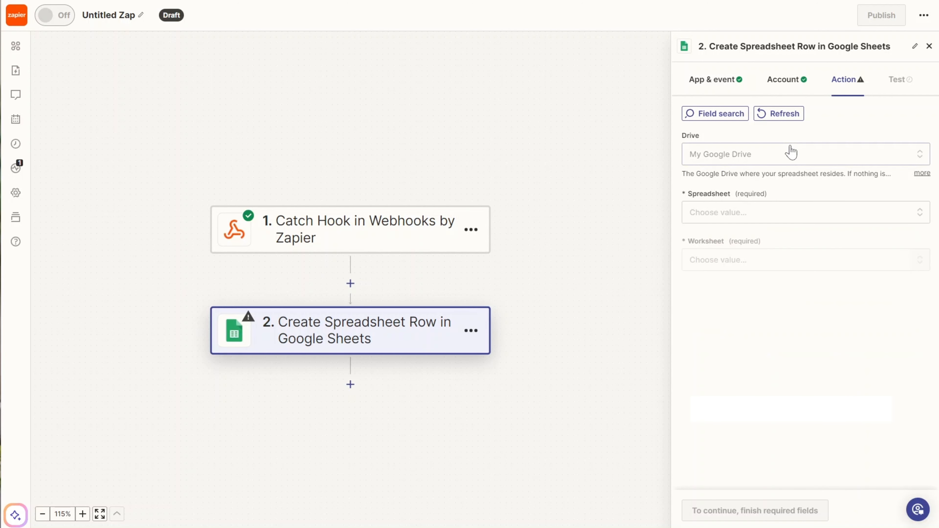
{"action": "left_click", "coordinate": [781, 213]}
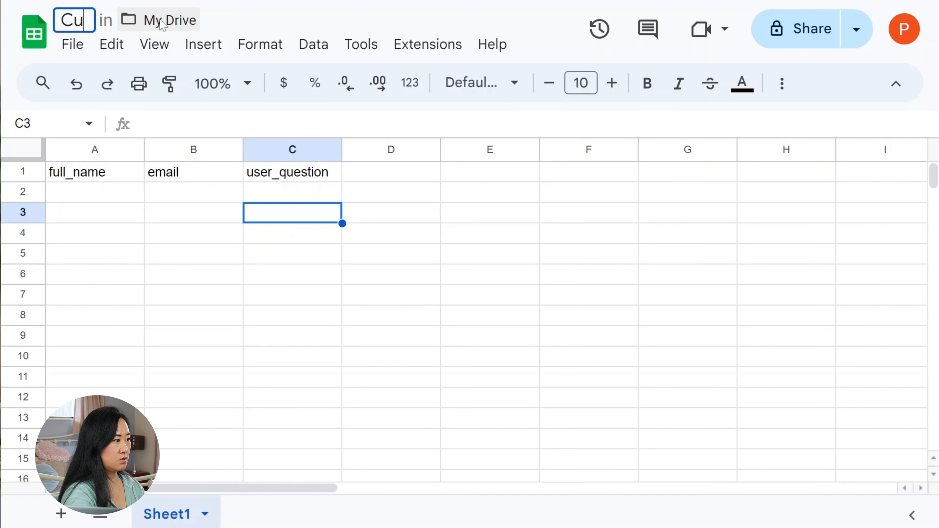
- Rename the spreadsheet to 'Customer Enquiry'
{"action": "type", "text": "stomer E"}
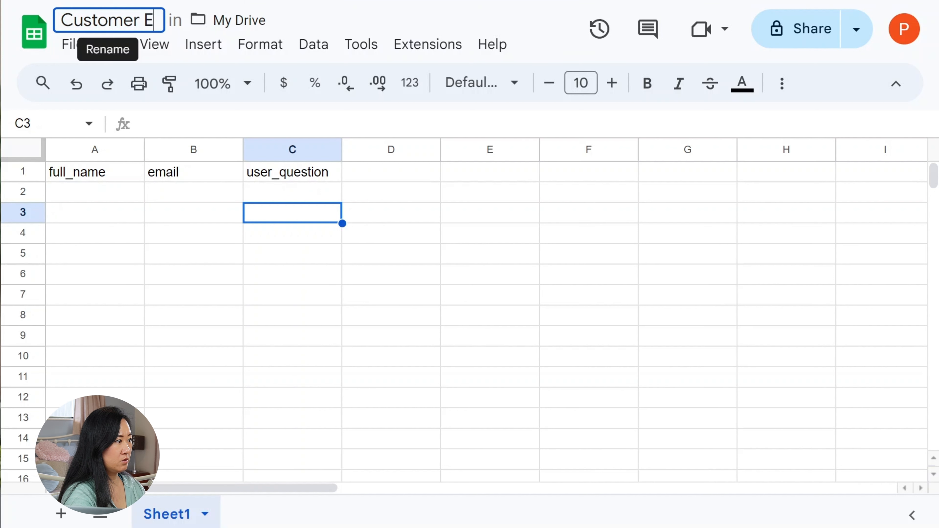
{"action": "type", "text": "nquiry"}
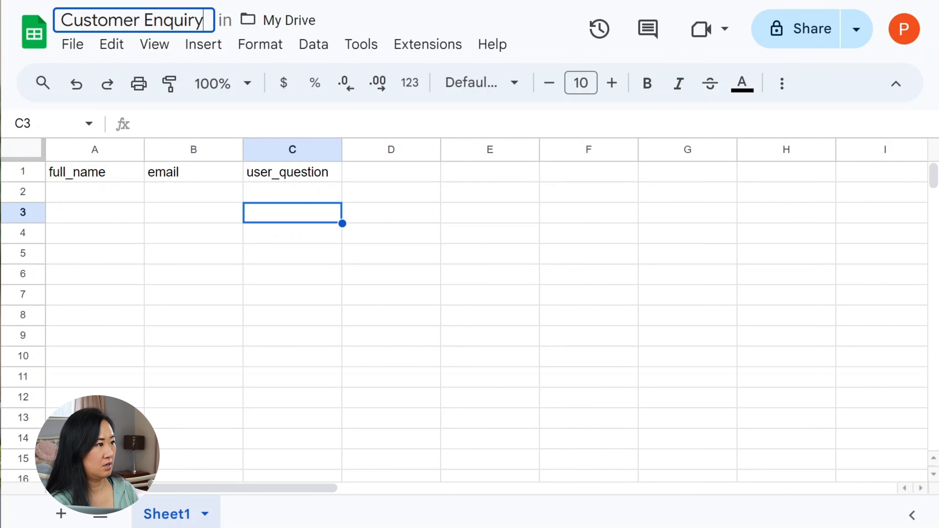
{"action": "left_click", "coordinate": [451, 199]}
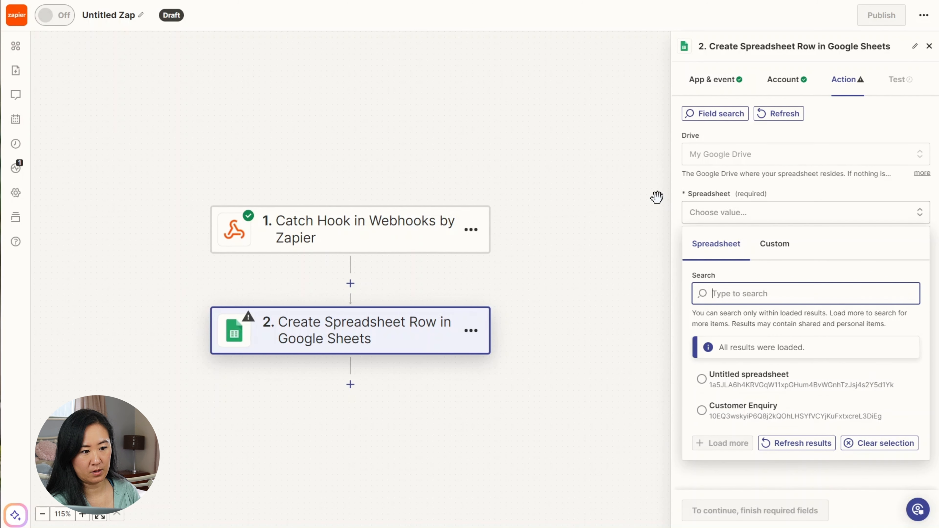
- Select spreadsheet Customer Enquiry and worksheet Form Responses 1, then focus the full_name field
{"action": "left_click", "coordinate": [738, 411]}
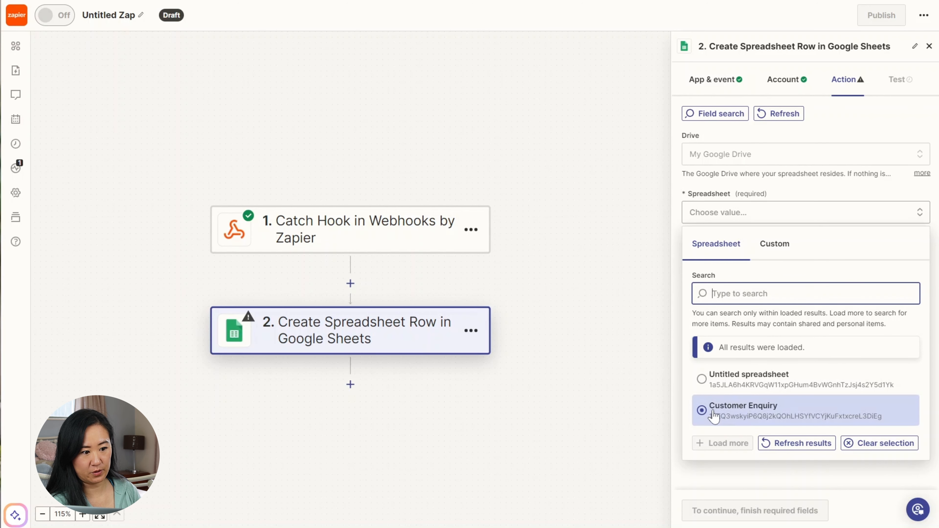
{"action": "left_click", "coordinate": [768, 415]}
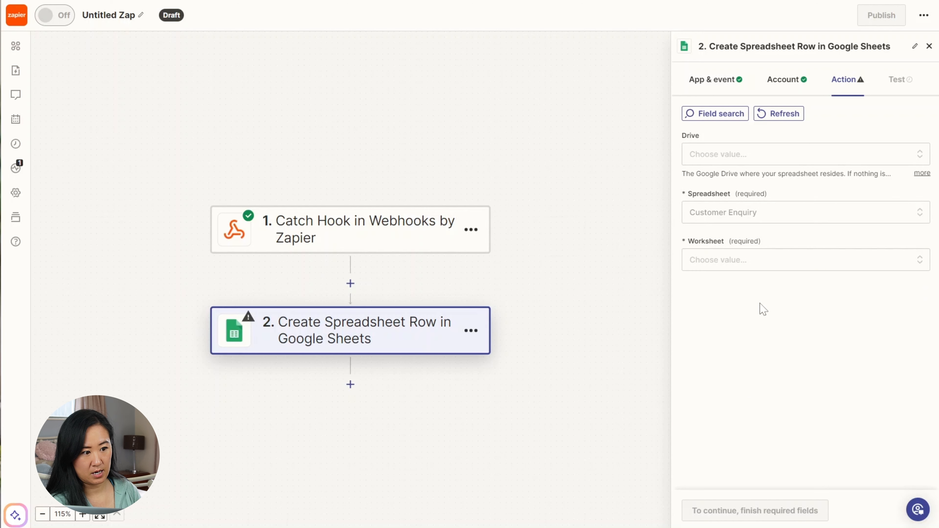
{"action": "left_click", "coordinate": [758, 264]}
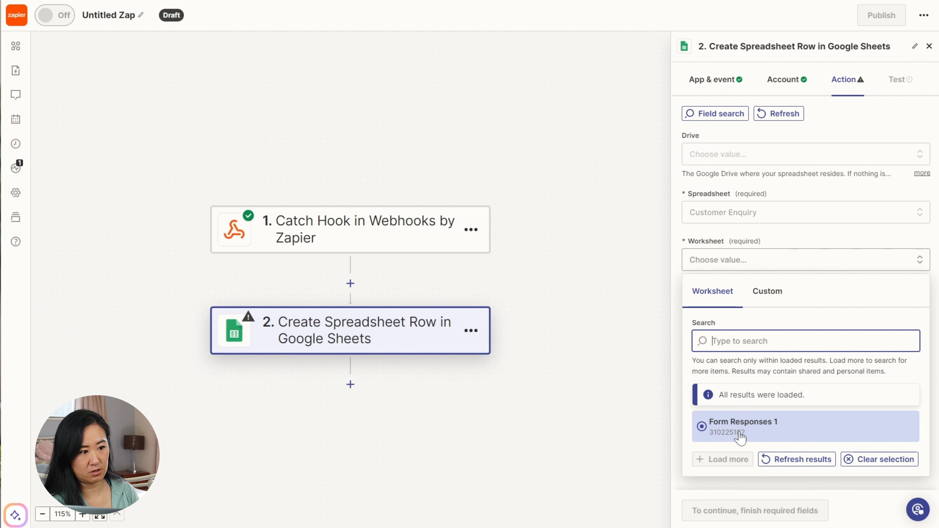
{"action": "left_click", "coordinate": [741, 437]}
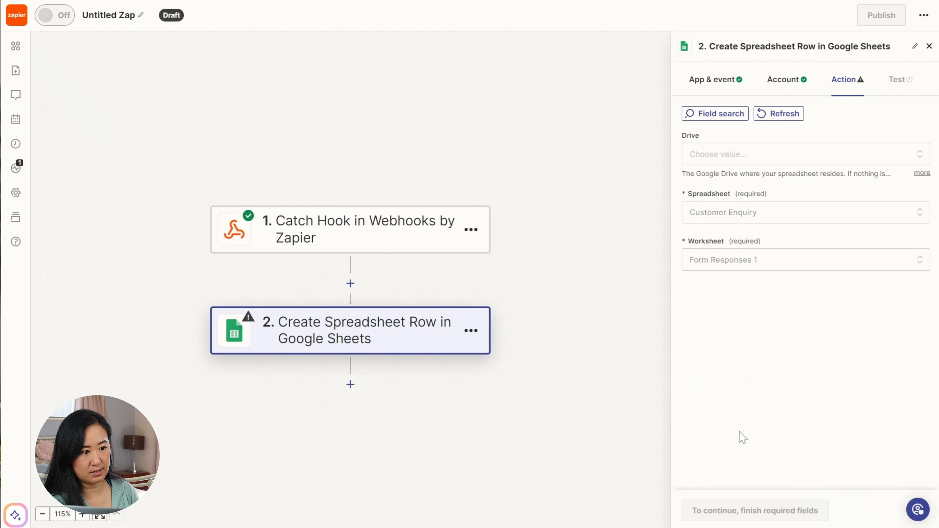
{"action": "left_click", "coordinate": [732, 306]}
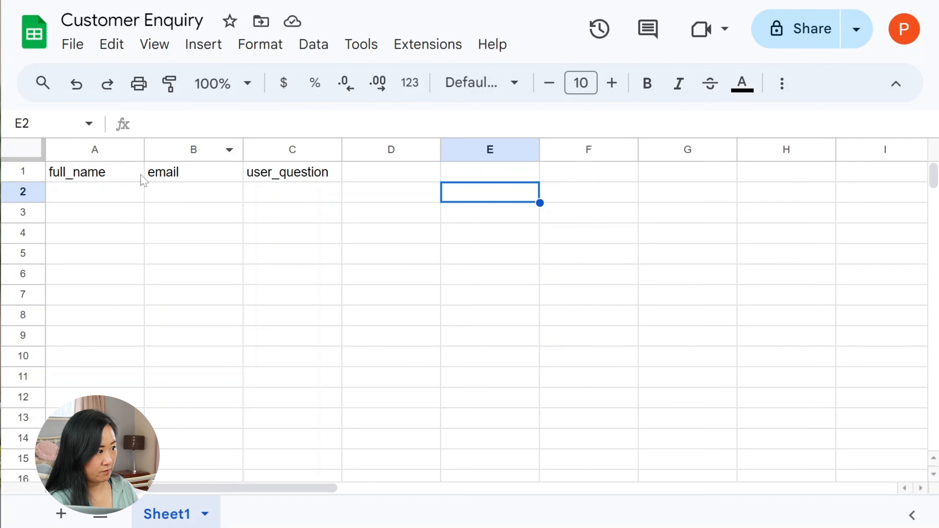
- Map the webhook's Full Name value into the full_name field
{"action": "left_click", "coordinate": [140, 178]}
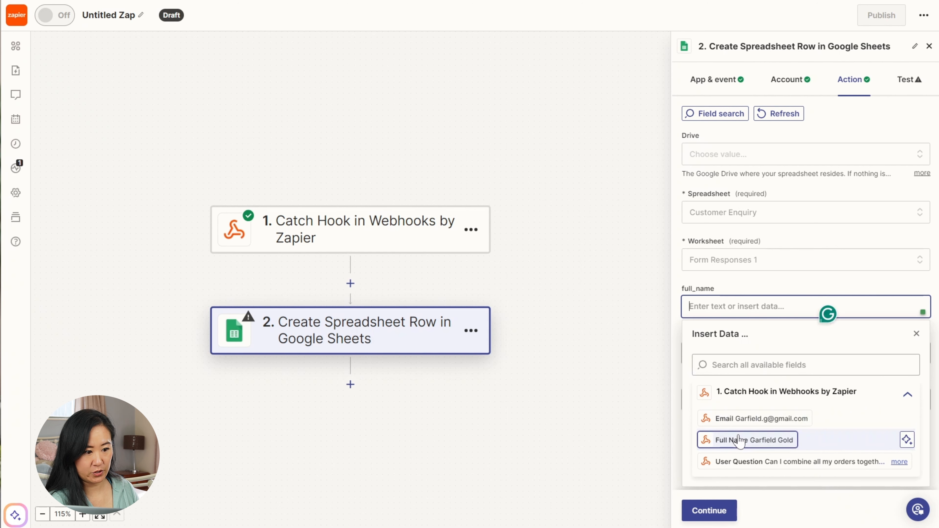
{"action": "left_click", "coordinate": [738, 441]}
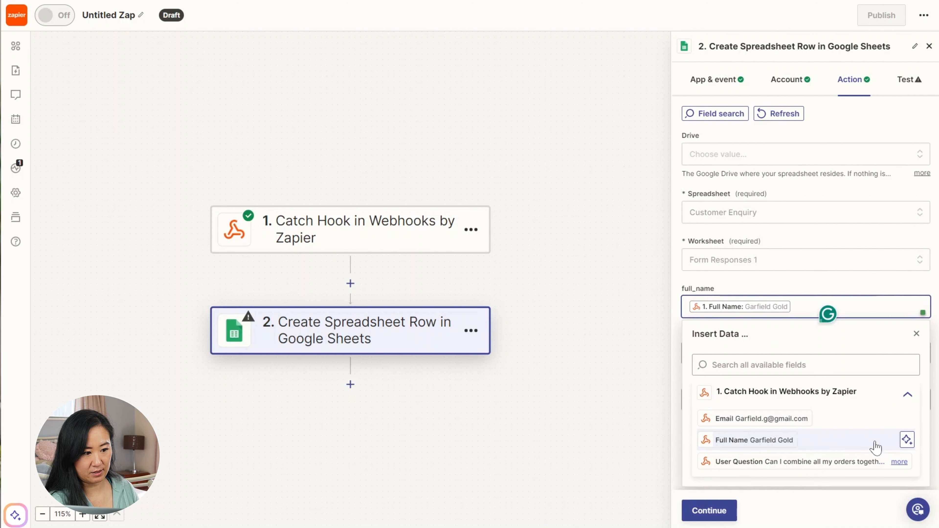
{"action": "left_click", "coordinate": [816, 518]}
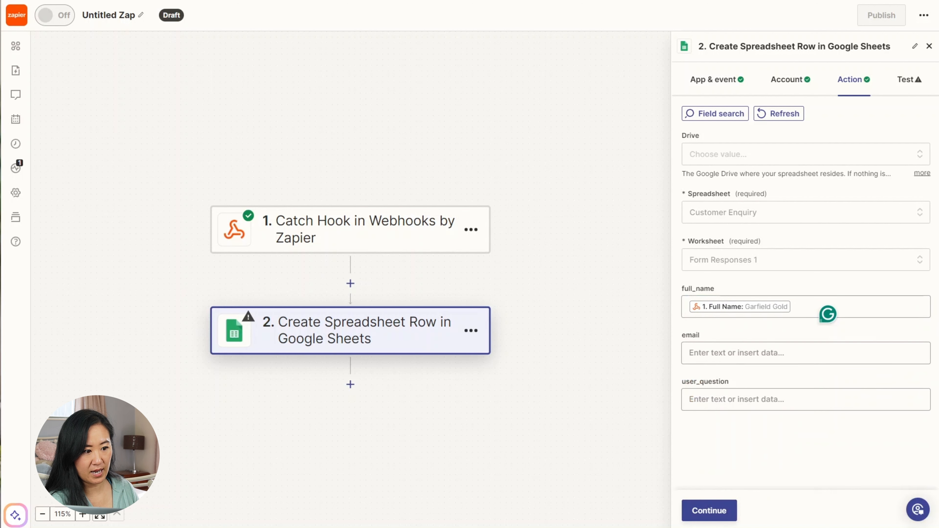
- Map the webhook's Email into email and User Question into user_question
{"action": "left_click", "coordinate": [806, 353]}
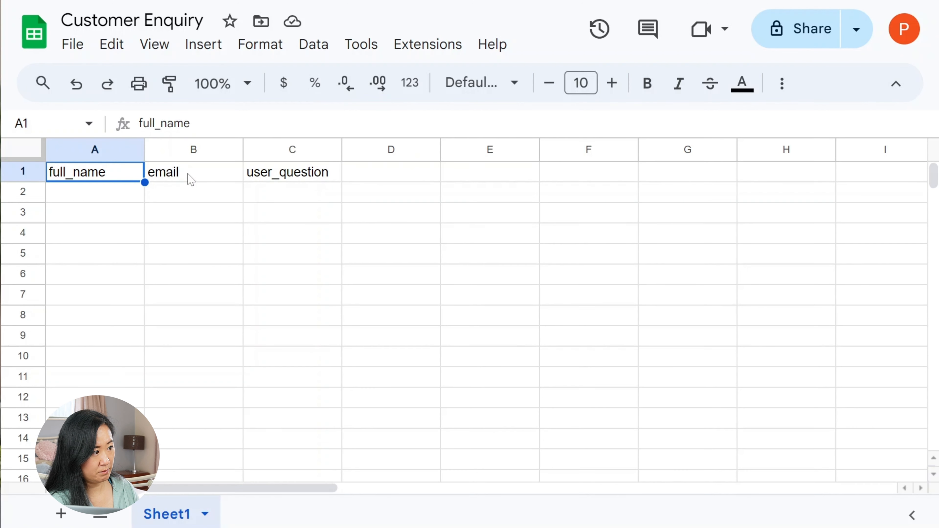
{"action": "left_click", "coordinate": [195, 148]}
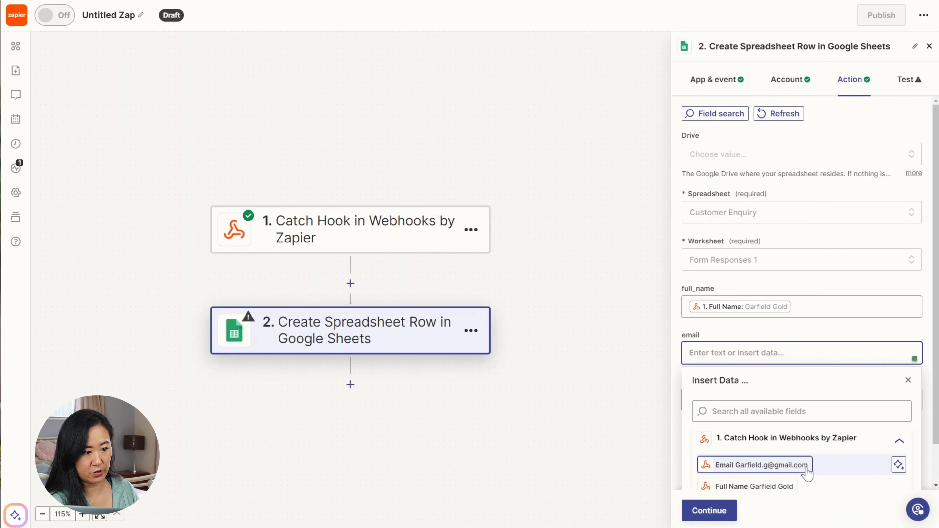
{"action": "scroll", "coordinate": [791, 456], "scroll_direction": "down", "scroll_amount": 1}
{"action": "left_click", "coordinate": [770, 422]}
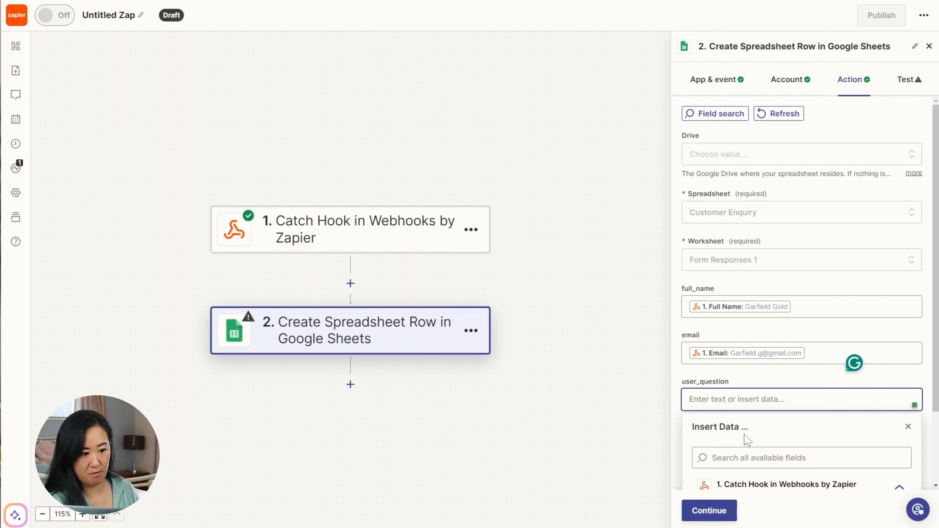
{"action": "scroll", "coordinate": [744, 440], "scroll_direction": "down", "scroll_amount": 2}
{"action": "left_click", "coordinate": [746, 465]}
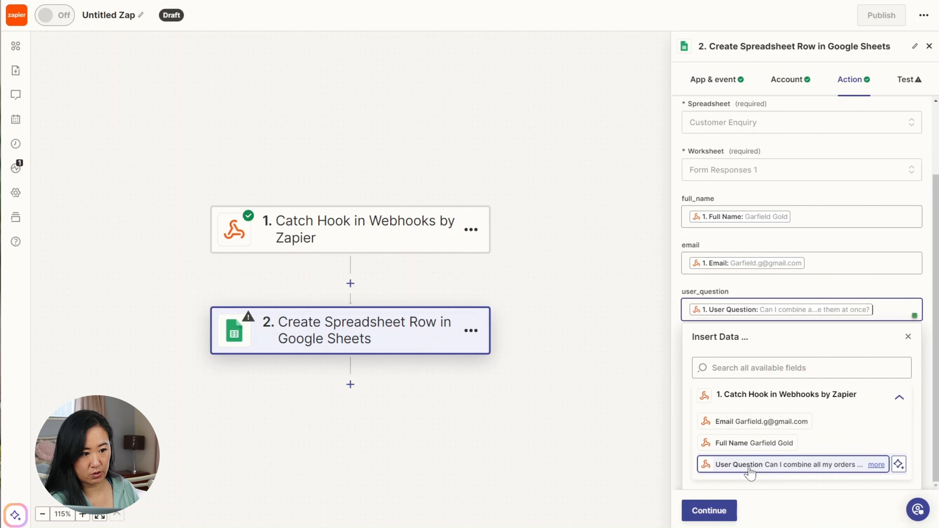
{"action": "left_click", "coordinate": [781, 289]}
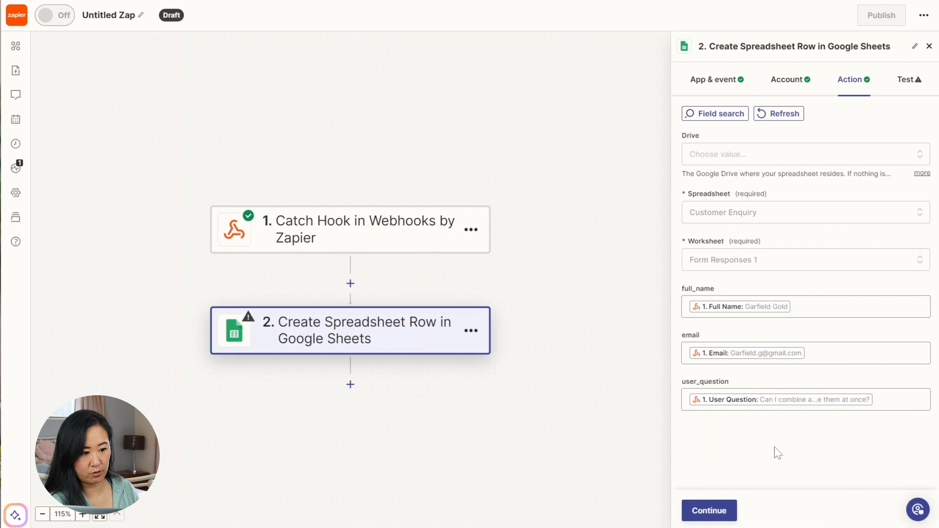
- Test the spreadsheet-row step, publish the Zap, and check the new row in Customer Enquiry
{"action": "left_click", "coordinate": [709, 510]}
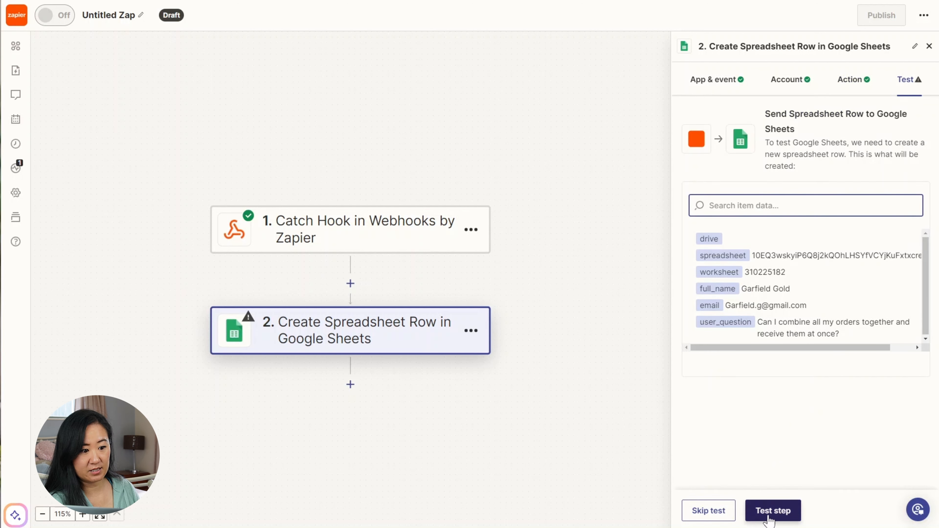
{"action": "left_click", "coordinate": [777, 511]}
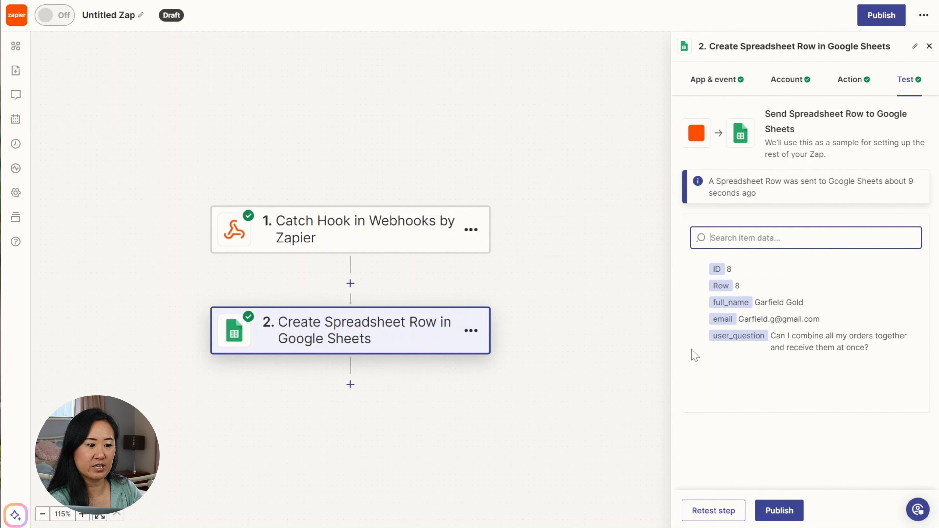
{"action": "left_click", "coordinate": [779, 510]}
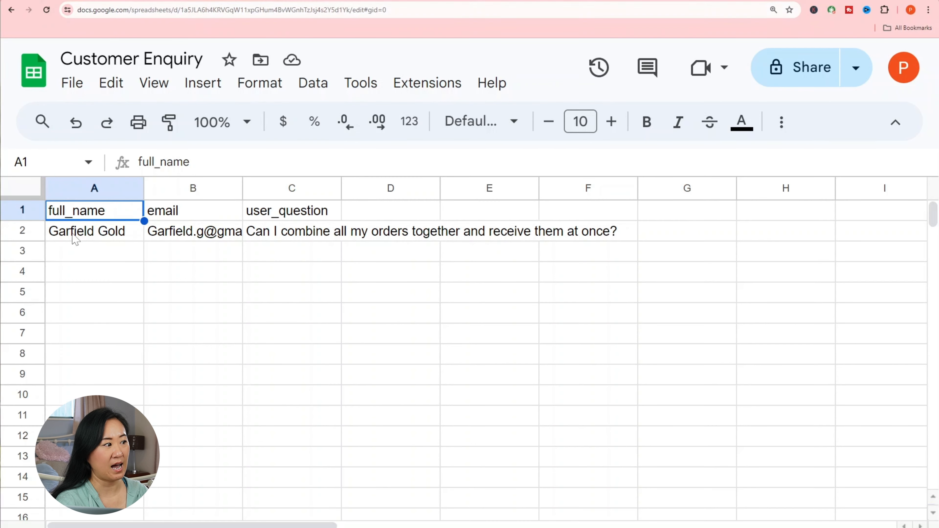
{"action": "left_click", "coordinate": [75, 239]}
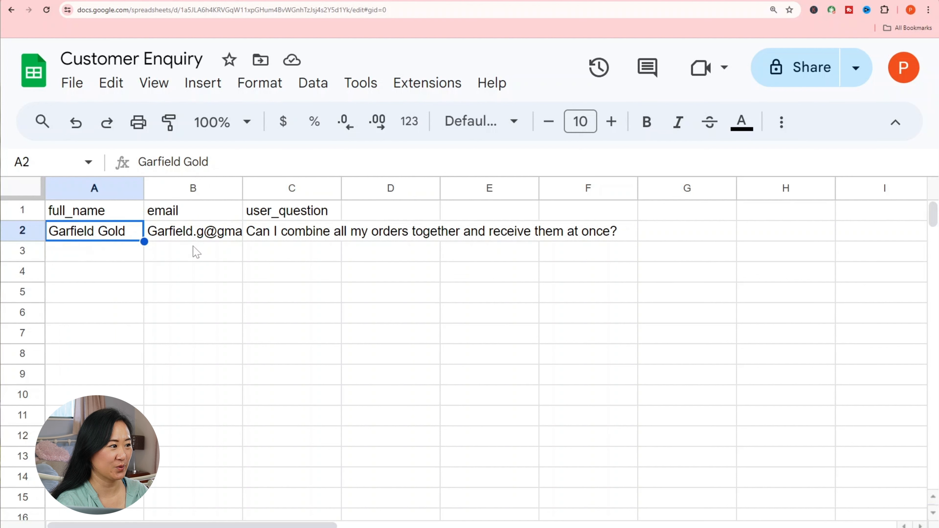
- Verify the email and question in row 2 of Customer Enquiry, then return to the Zapier/Voiceflow tab
{"action": "left_click", "coordinate": [195, 238]}
{"action": "left_click", "coordinate": [309, 239]}
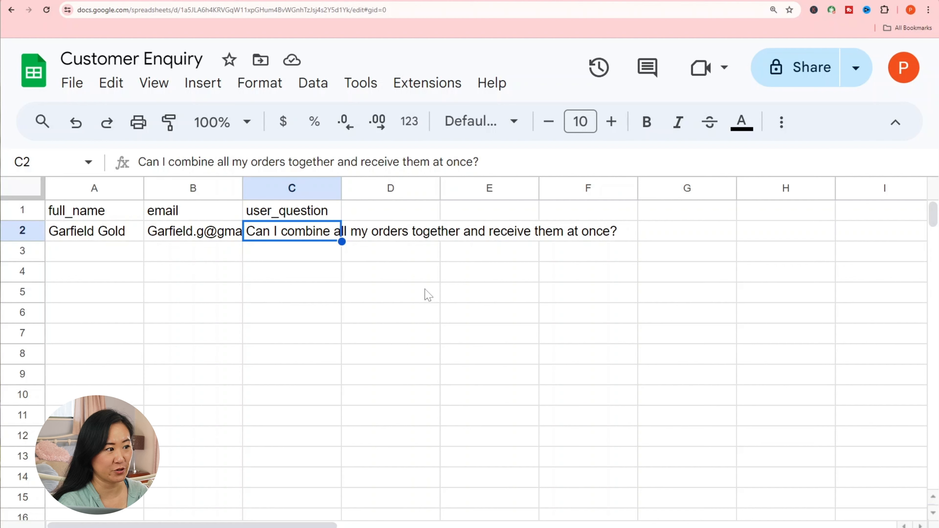
{"action": "left_click", "coordinate": [171, 1]}
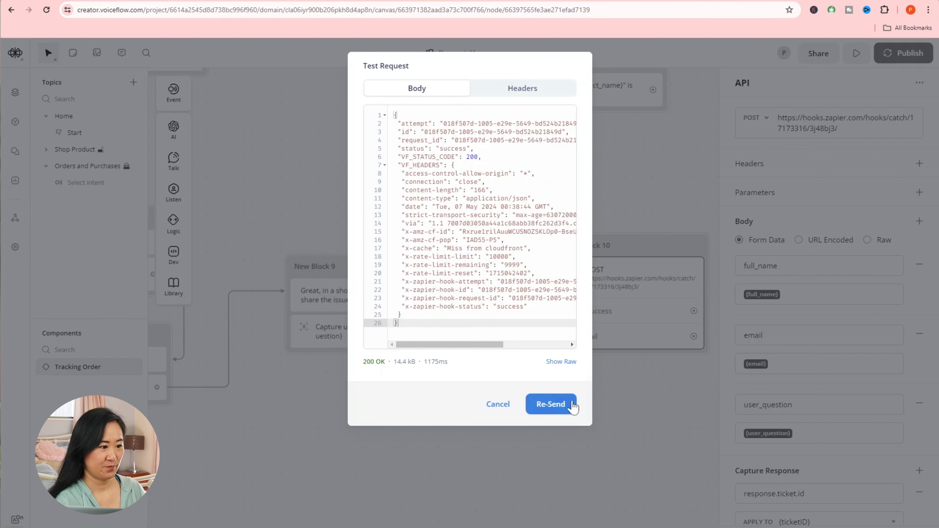
- Dismiss the API test results and pan to show New Block 10's Success and Fail paths
{"action": "left_click", "coordinate": [496, 404]}
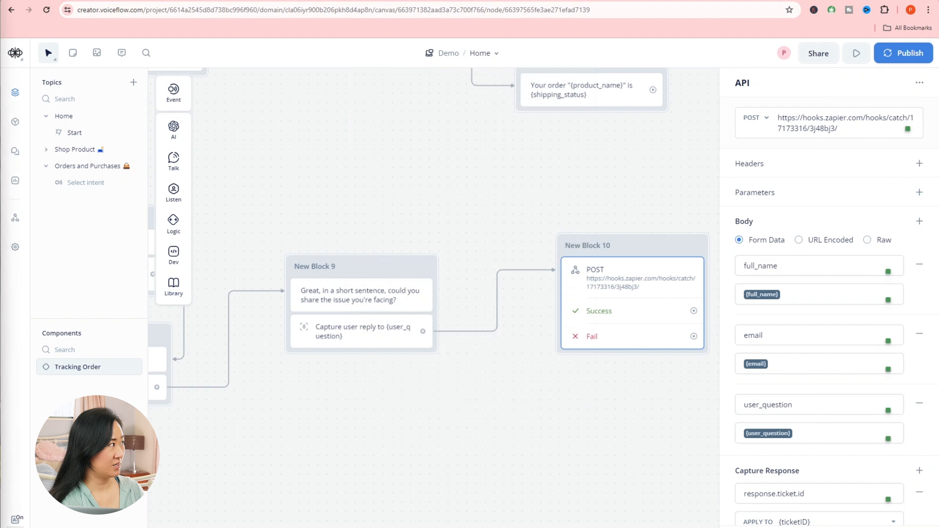
{"action": "left_click_drag", "start_coordinate": [638, 484], "coordinate": [504, 467]}
{"action": "left_click", "coordinate": [598, 452]}
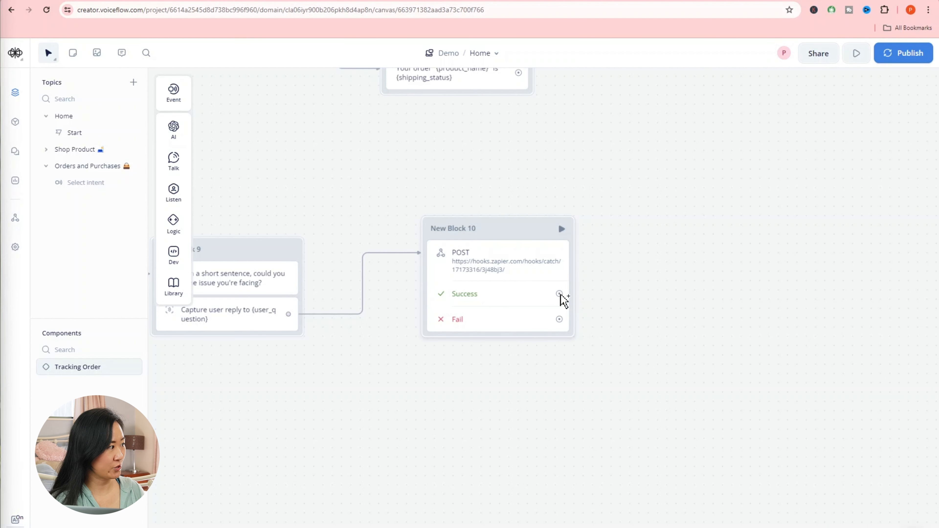
- Connect a Text step to the Success path reading 'Thank you, we will send an email confirmation soon.'
{"action": "left_click_drag", "start_coordinate": [561, 295], "coordinate": [640, 215]}
{"action": "mouse_move", "coordinate": [689, 250]}
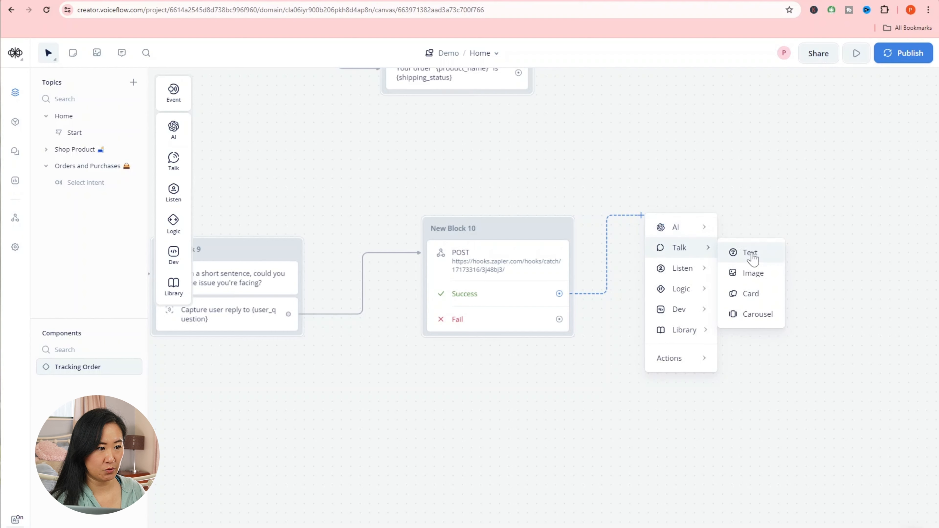
{"action": "left_click", "coordinate": [763, 260]}
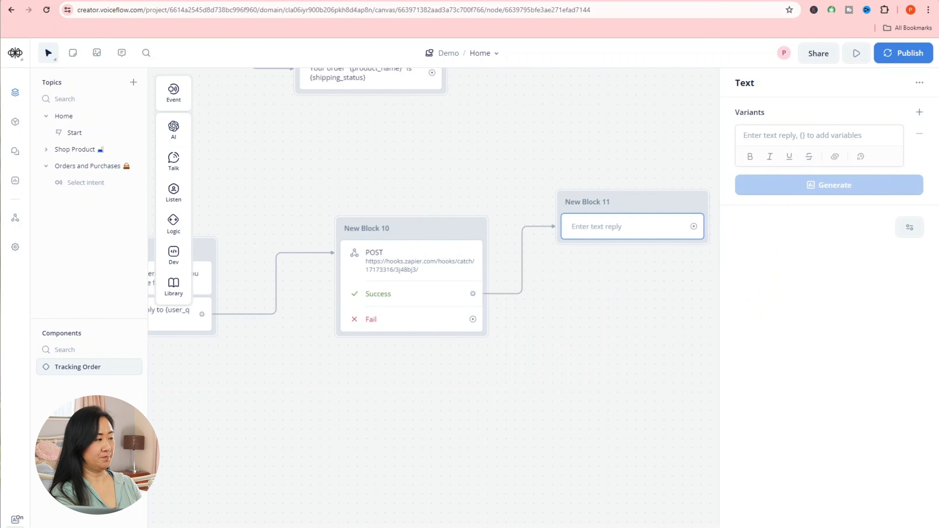
{"action": "type", "text": "Thank"}
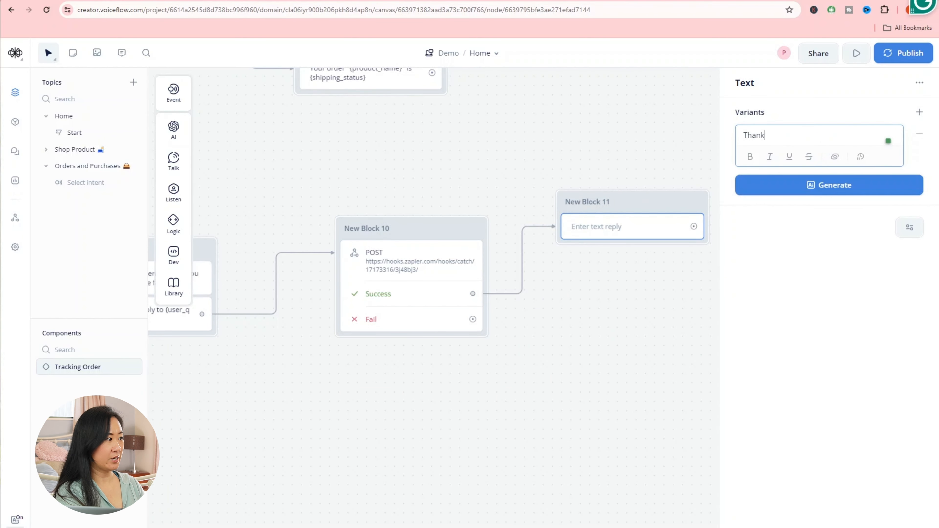
{"action": "type", "text": " you, w"}
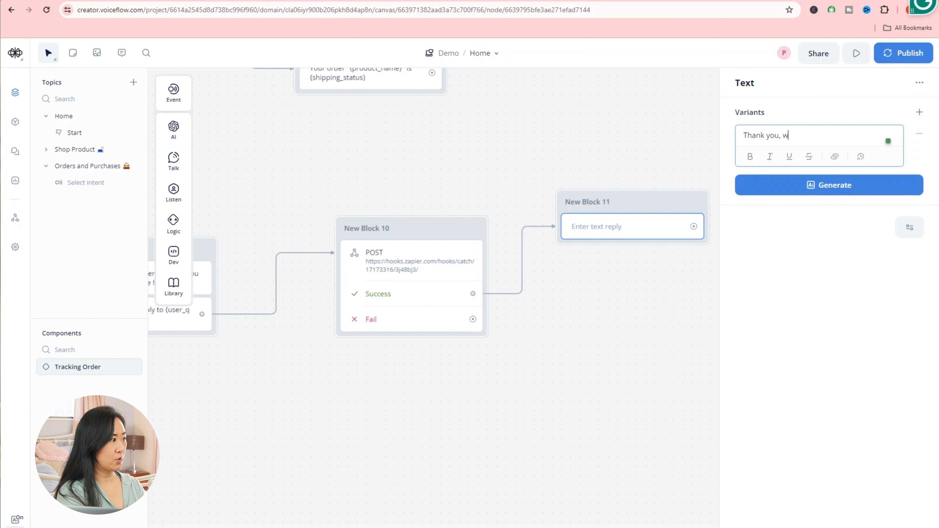
{"action": "type", "text": "e will send"}
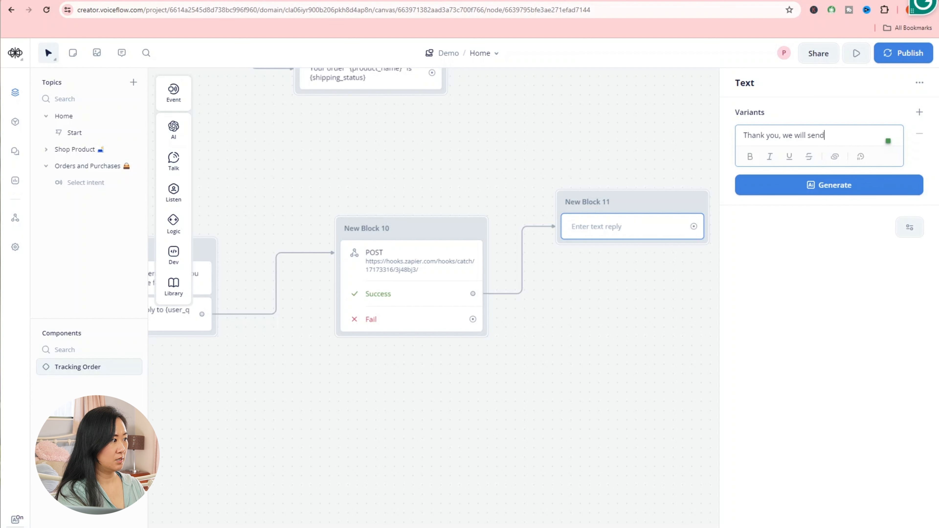
{"action": "type", "text": " an em"}
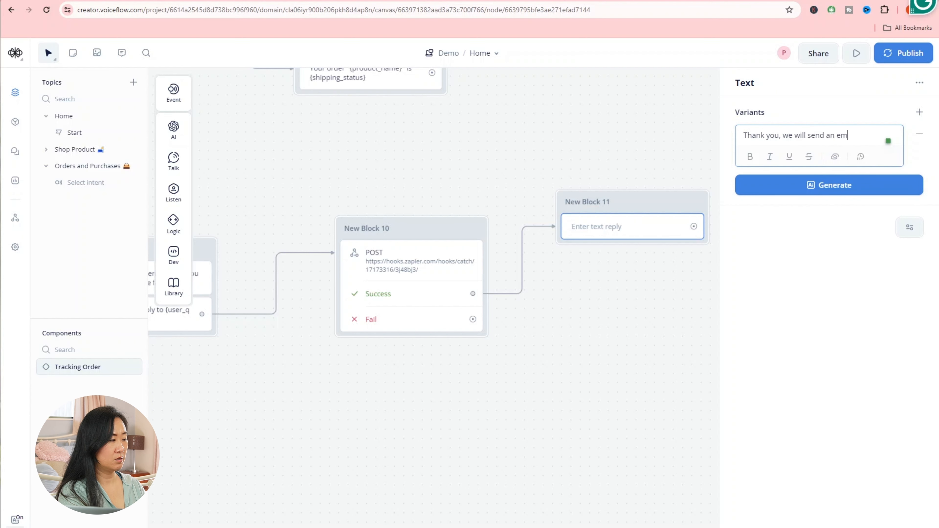
{"action": "type", "text": "ail confirmation soon."}
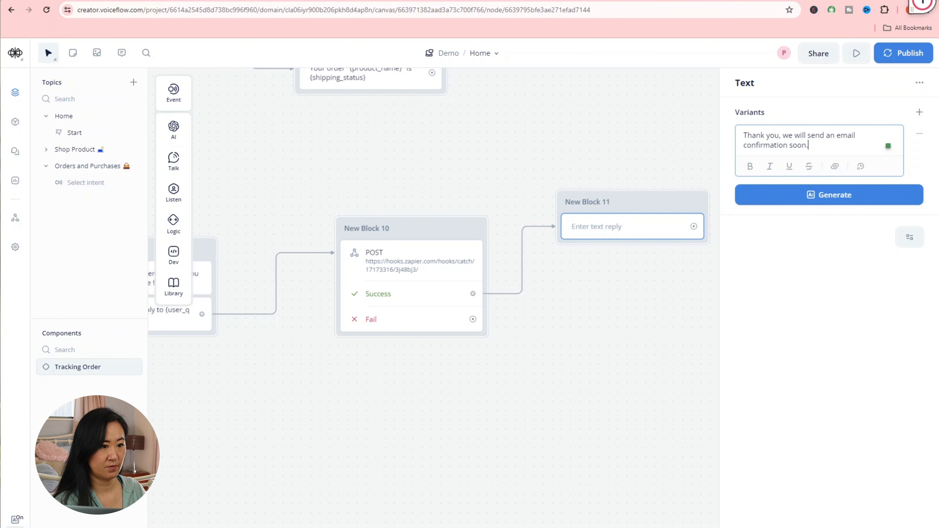
{"action": "left_click", "coordinate": [677, 323]}
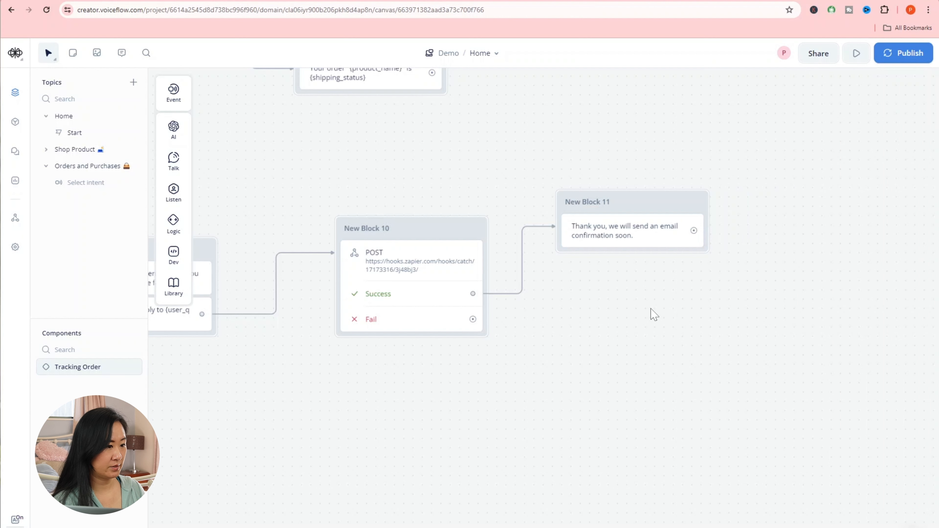
- Connect a Text step to the Fail path saying 'Sorry, it seems something went wrong!'
{"action": "left_click_drag", "start_coordinate": [474, 319], "coordinate": [561, 382]}
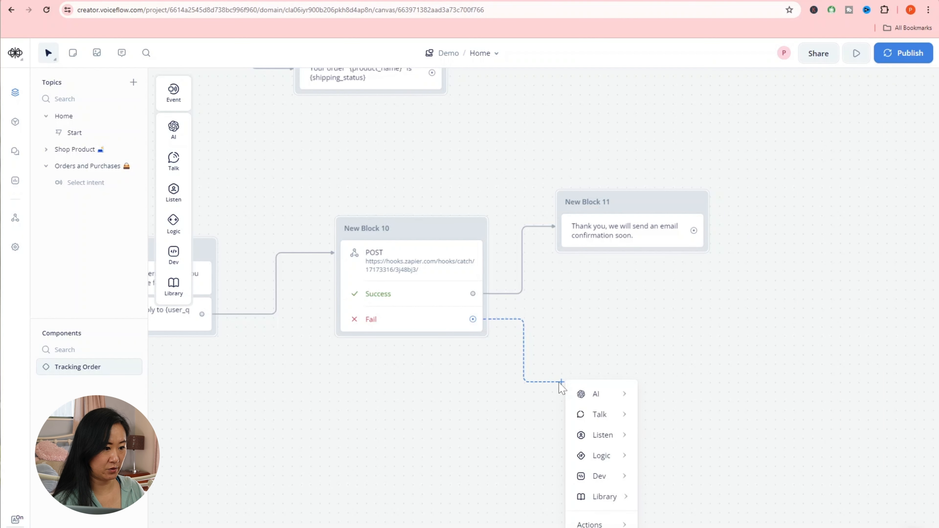
{"action": "mouse_move", "coordinate": [606, 414]}
{"action": "left_click", "coordinate": [675, 421]}
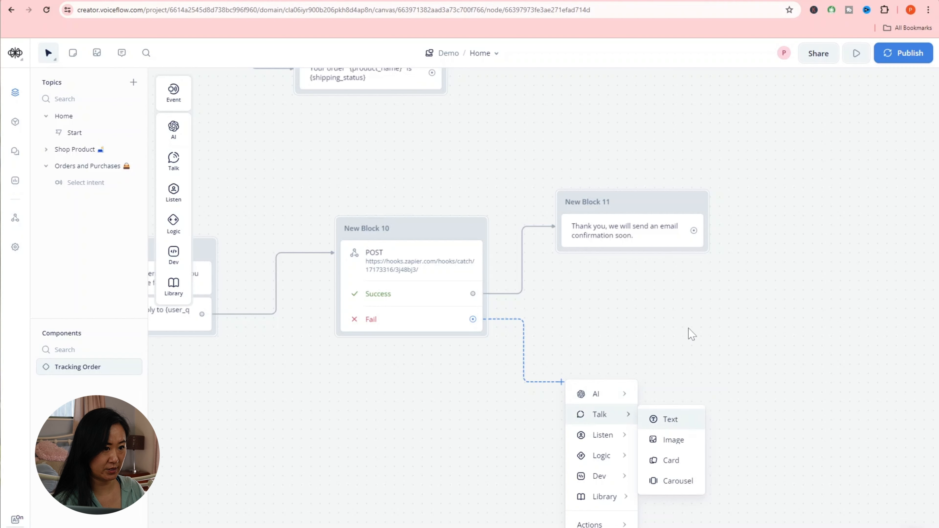
{"action": "left_click", "coordinate": [768, 136]}
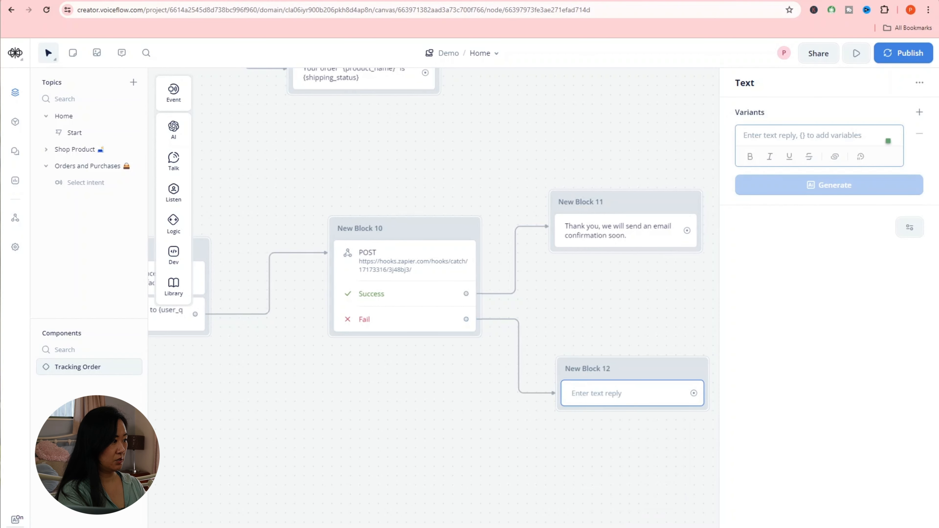
{"action": "type", "text": "Sorry, it seems something went"}
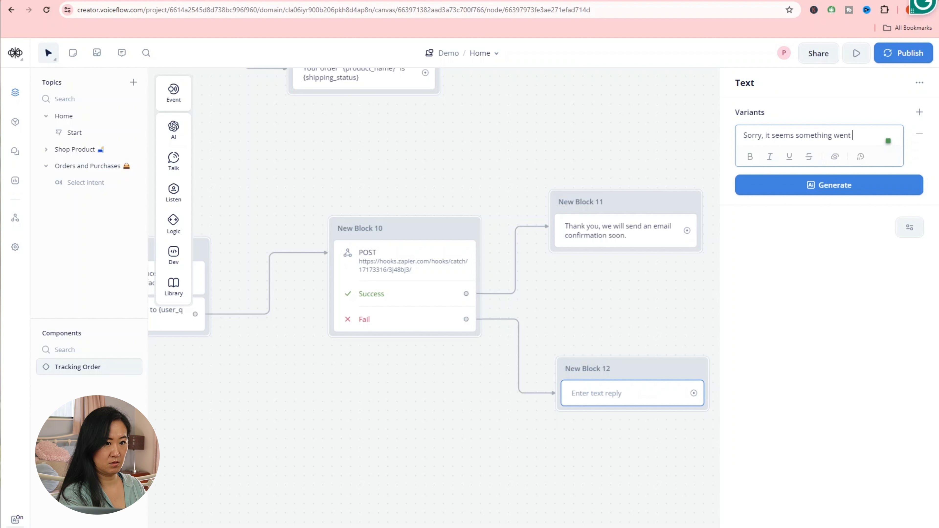
{"action": "type", "text": "wrong!"}
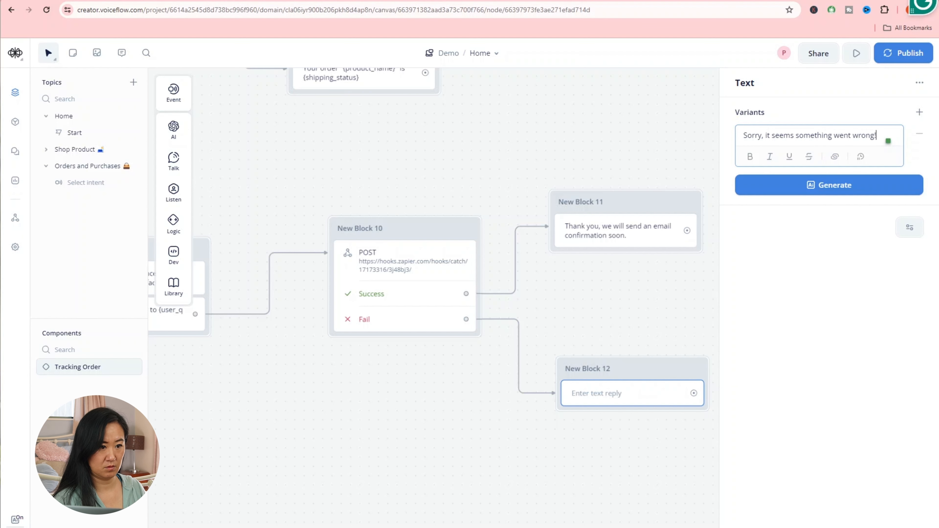
{"action": "left_click", "coordinate": [750, 265]}
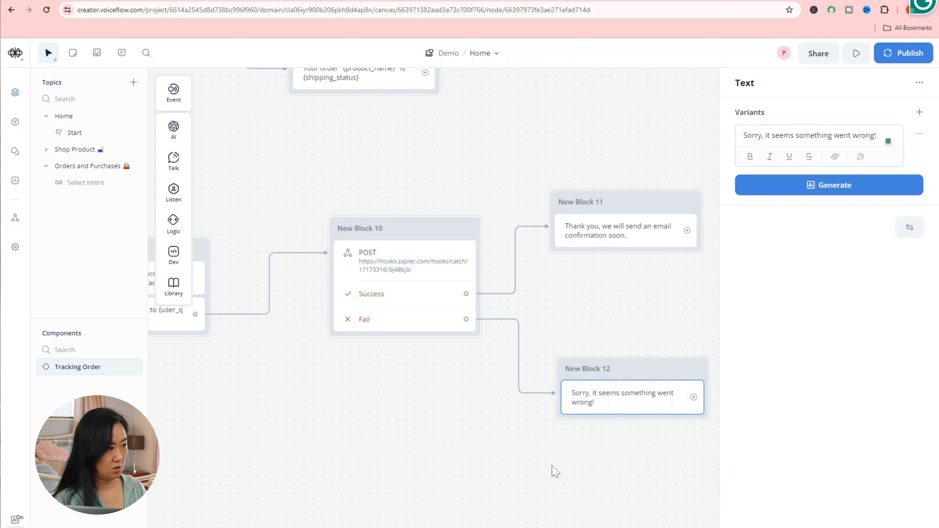
- Add a second Text step 'Let's try it again.' to New Block 12, then pan toward New Block 7
{"action": "mouse_move", "coordinate": [173, 161]}
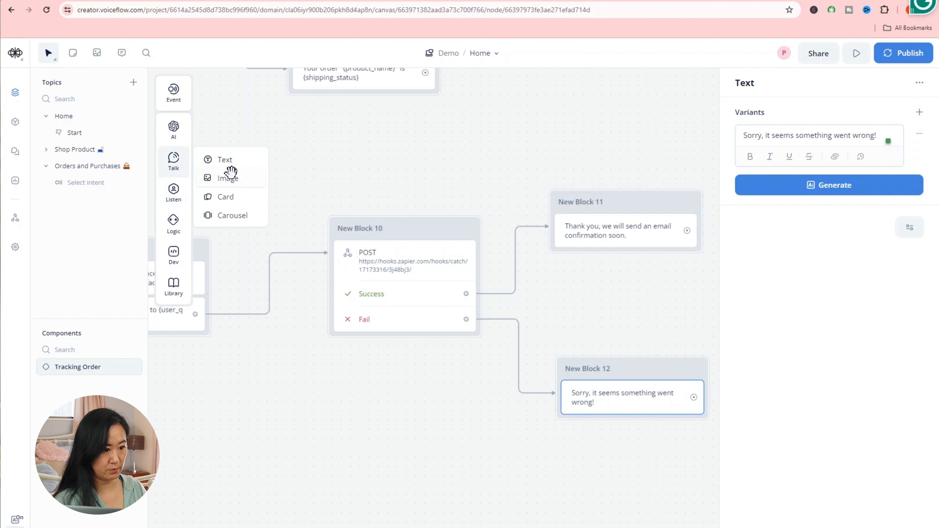
{"action": "left_click_drag", "start_coordinate": [229, 163], "coordinate": [633, 430]}
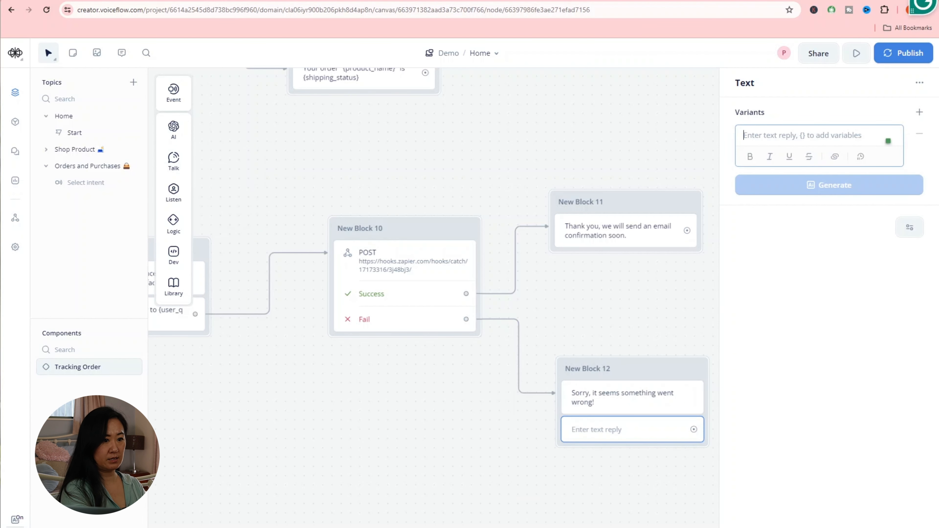
{"action": "type", "text": "Let's try"}
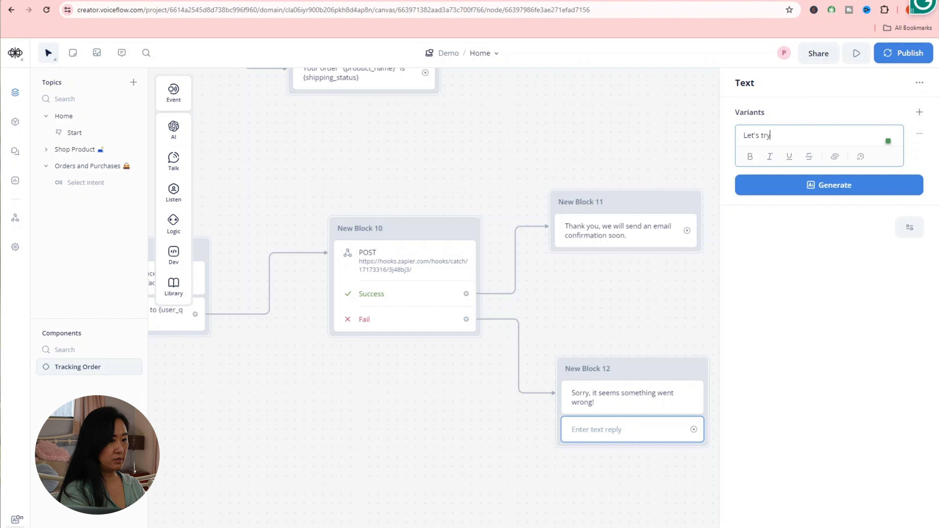
{"action": "type", "text": " it again."}
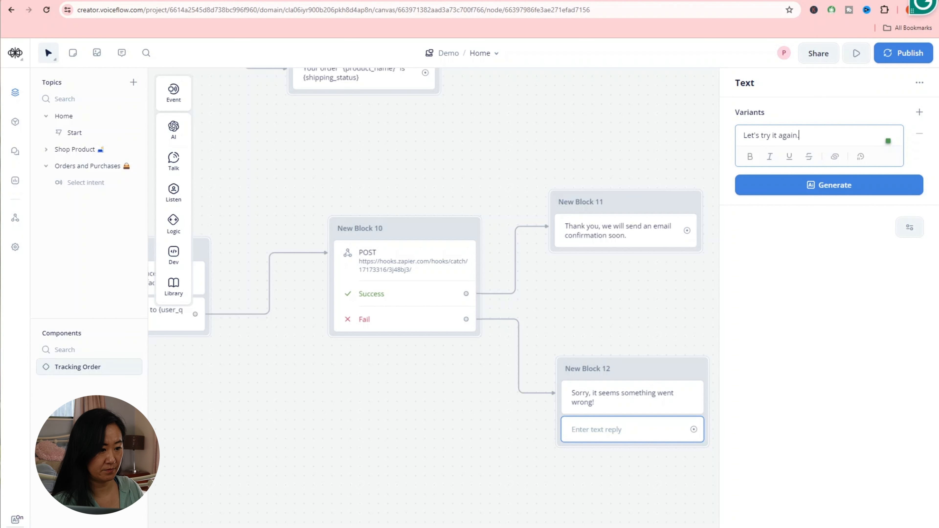
{"action": "left_click", "coordinate": [448, 461]}
{"action": "scroll", "coordinate": [447, 461], "scroll_direction": "down", "scroll_amount": 5}
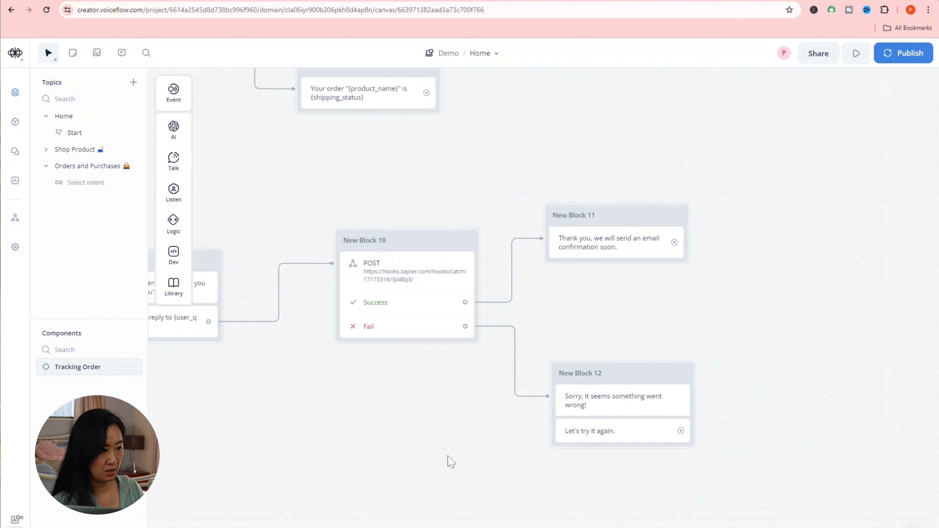
{"action": "left_click_drag", "start_coordinate": [361, 489], "coordinate": [447, 413]}
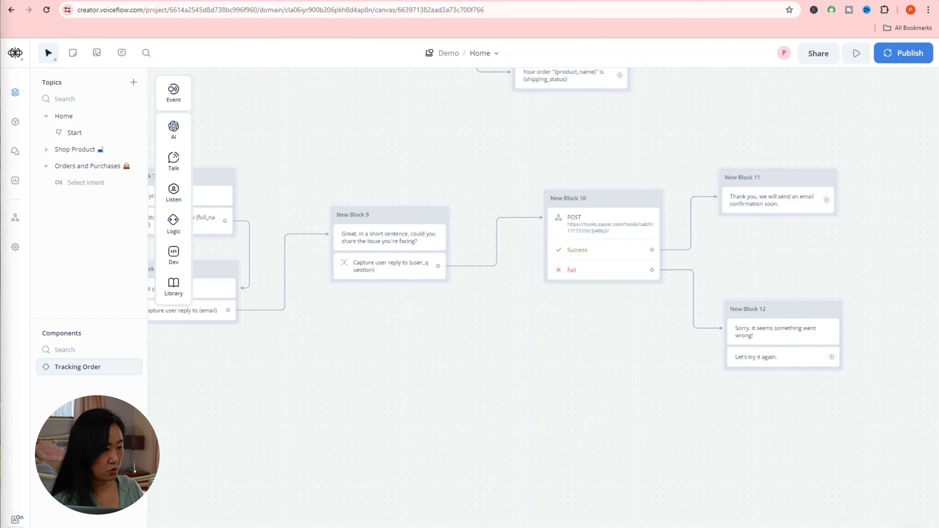
{"action": "left_click_drag", "start_coordinate": [266, 438], "coordinate": [471, 412]}
- Link New Block 12's 'Let's try it again' port to New Block 7, rerouting the line below and left
{"action": "left_click_drag", "start_coordinate": [552, 373], "coordinate": [514, 368]}
{"action": "scroll", "coordinate": [533, 372], "scroll_direction": "down", "scroll_amount": 3}
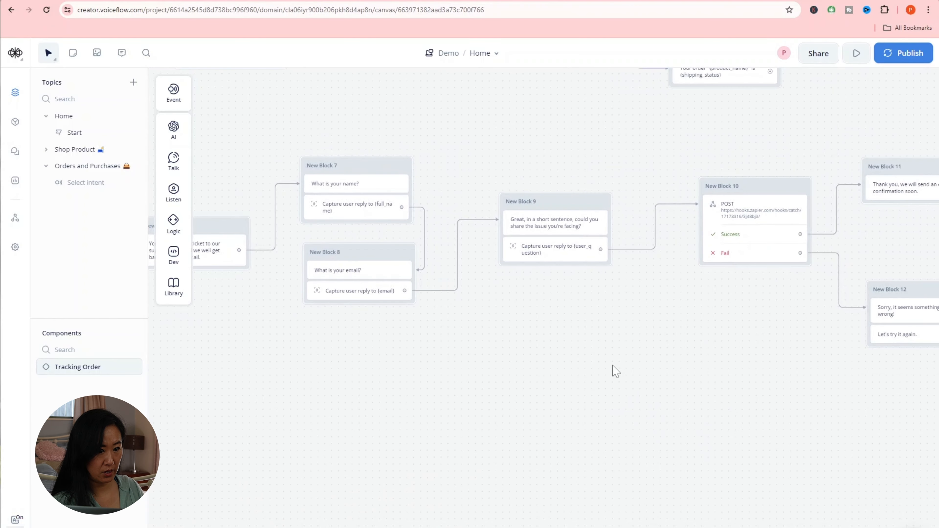
{"action": "scroll", "coordinate": [617, 365], "scroll_direction": "down", "scroll_amount": 2}
{"action": "scroll", "coordinate": [627, 371], "scroll_direction": "down", "scroll_amount": 1}
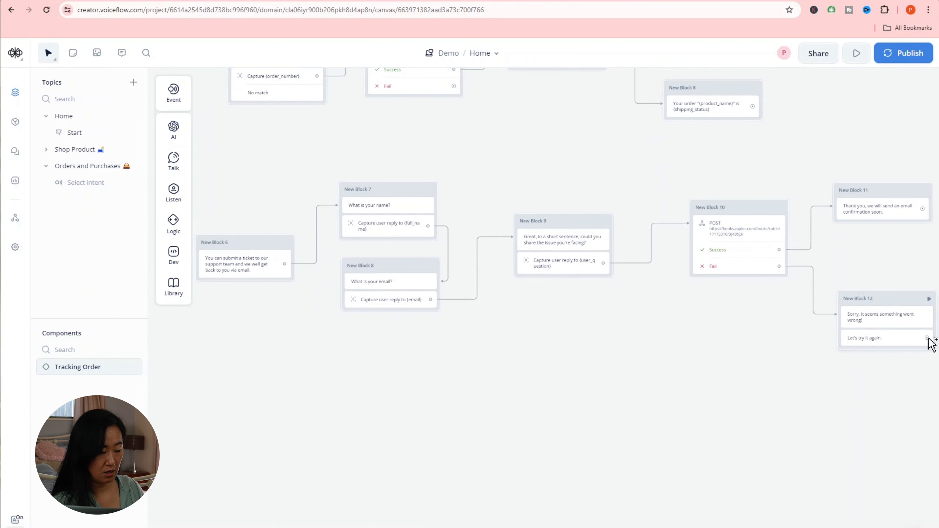
{"action": "left_click_drag", "start_coordinate": [930, 342], "coordinate": [361, 212]}
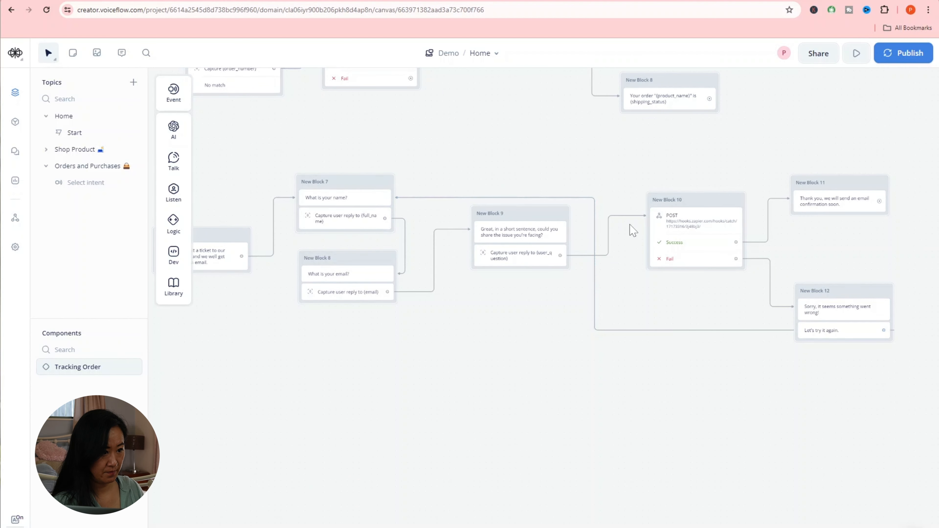
{"action": "left_click", "coordinate": [545, 197]}
{"action": "left_click_drag", "start_coordinate": [545, 197], "coordinate": [523, 331]}
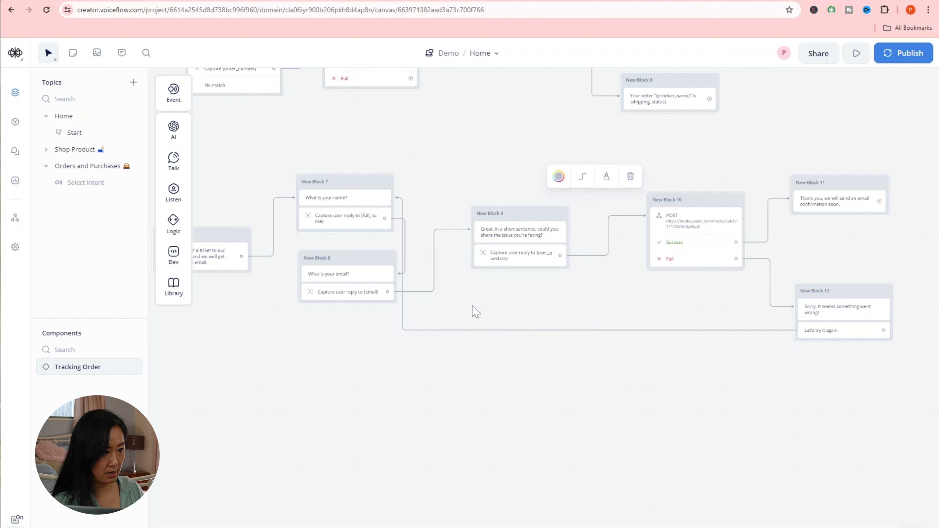
{"action": "left_click_drag", "start_coordinate": [403, 284], "coordinate": [282, 287]}
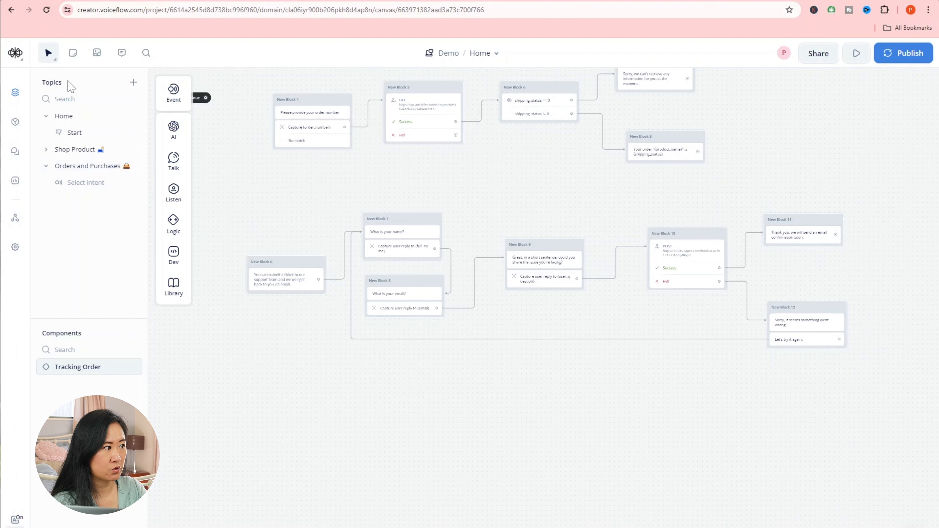
- Switch canvas navigation to Trackpad and marquee-select all the support-ticket blocks
{"action": "left_click", "coordinate": [54, 60]}
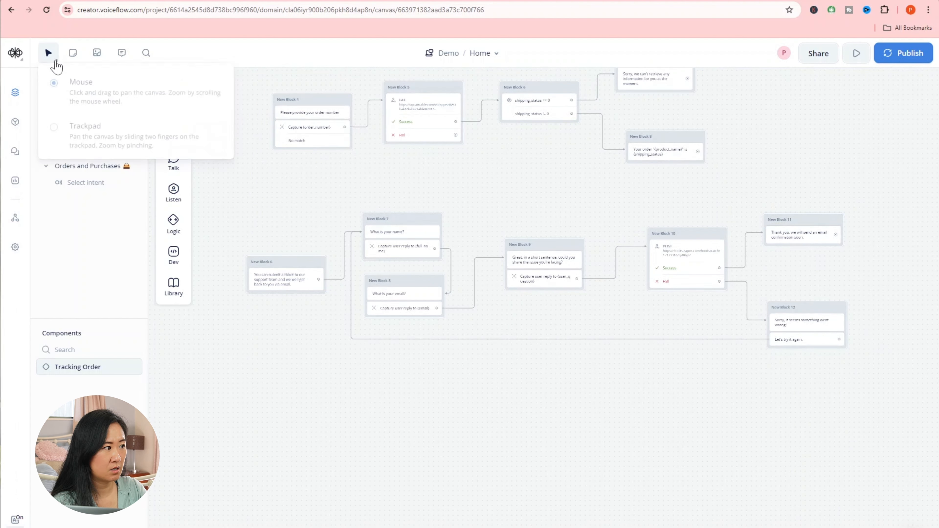
{"action": "left_click", "coordinate": [79, 129]}
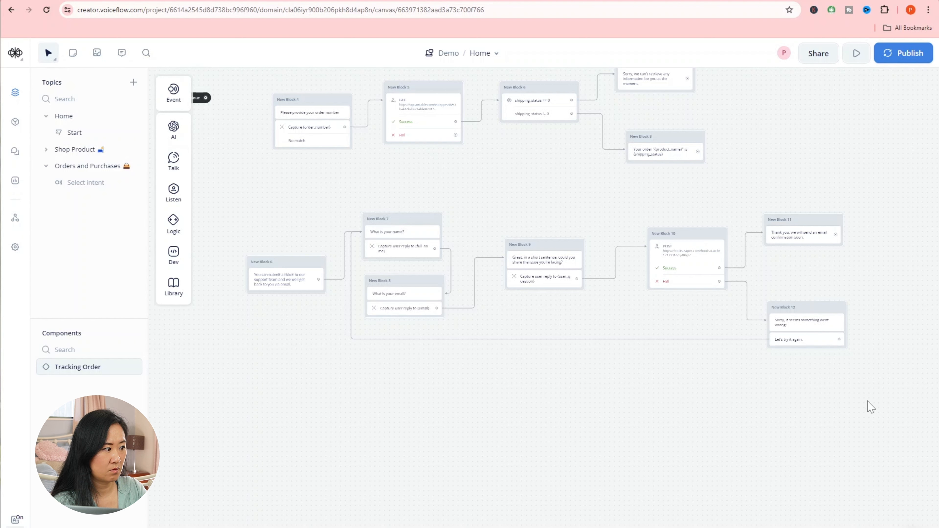
{"action": "left_click_drag", "start_coordinate": [867, 401], "coordinate": [221, 189]}
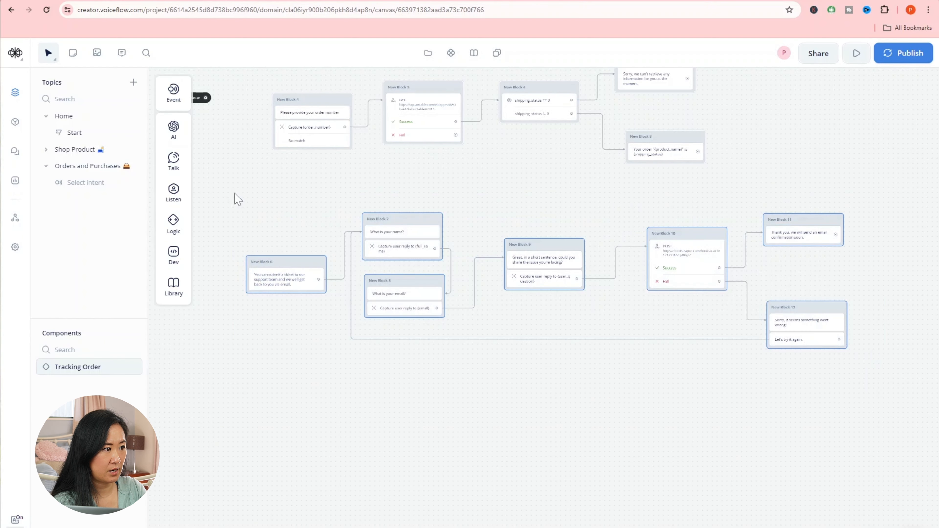
- Create a component from the selection named 'Send Helpdesk Ticket'
{"action": "left_click", "coordinate": [450, 53]}
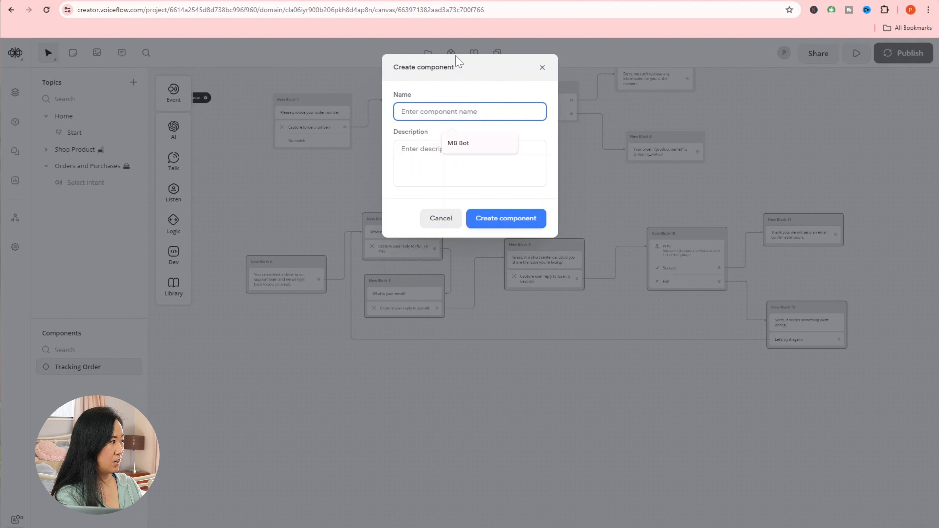
{"action": "type", "text": "Send Helpdesk Ticket"}
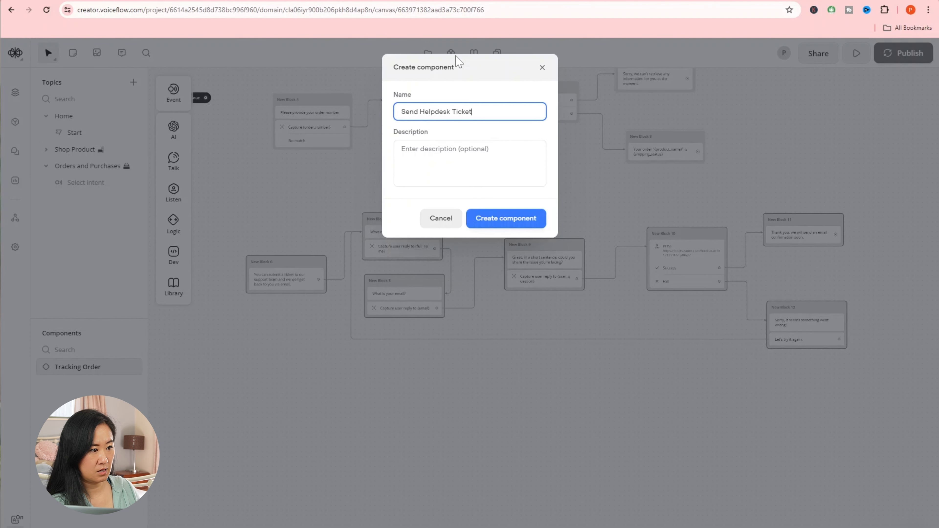
{"action": "left_click", "coordinate": [517, 218]}
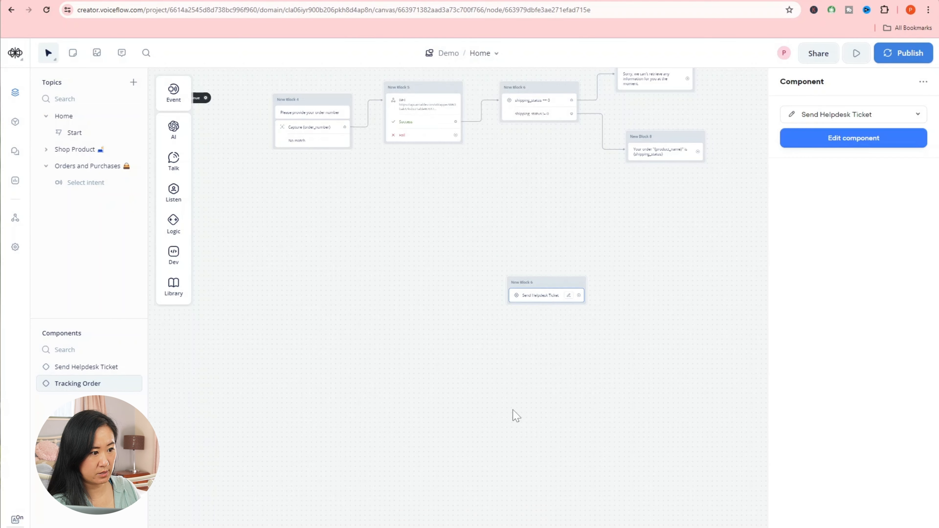
{"action": "left_click", "coordinate": [515, 416]}
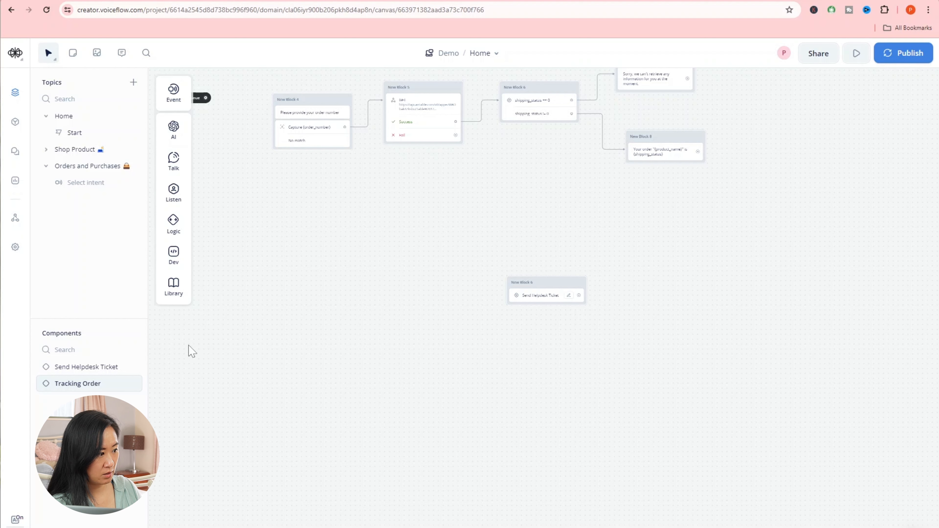
- In the Send Helpdesk Ticket component, switch back to Mouse navigation and link its start to the ticket block
{"action": "left_click", "coordinate": [107, 369]}
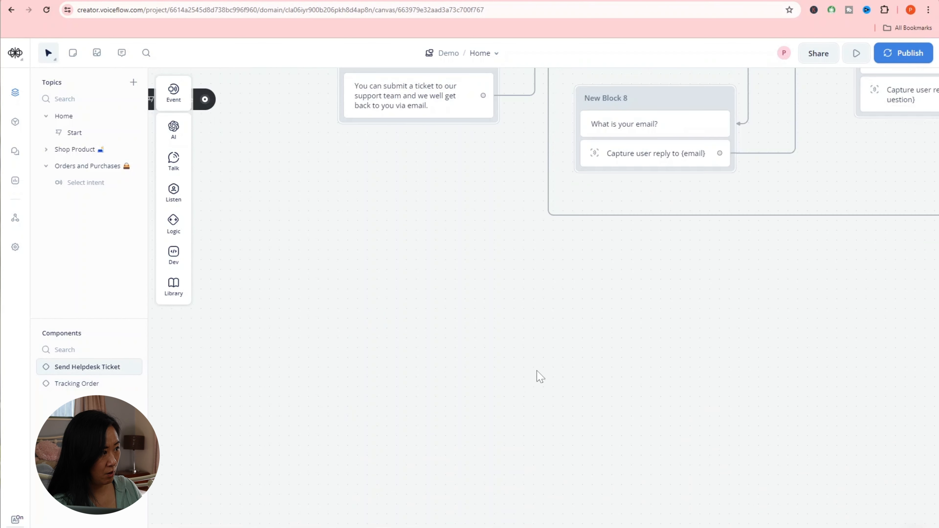
{"action": "left_click", "coordinate": [55, 58]}
{"action": "left_click", "coordinate": [67, 88]}
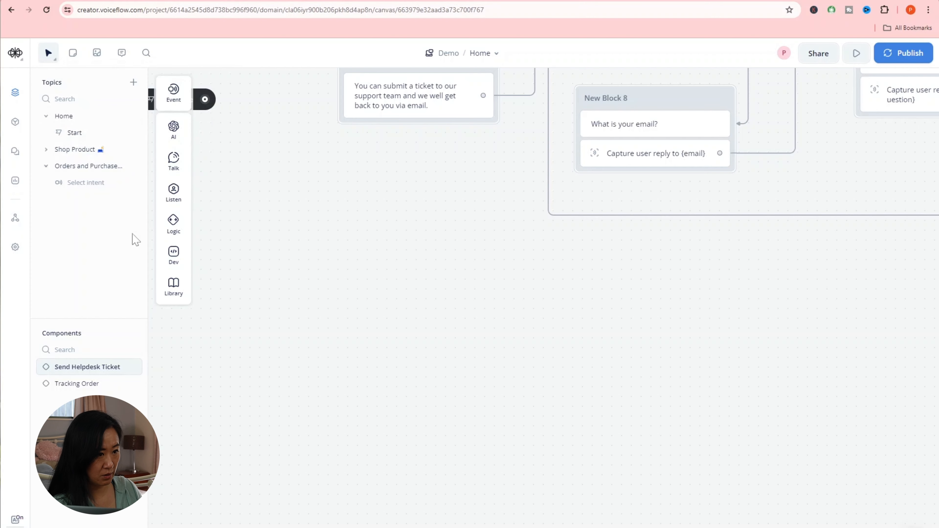
{"action": "left_click_drag", "start_coordinate": [265, 255], "coordinate": [379, 225]}
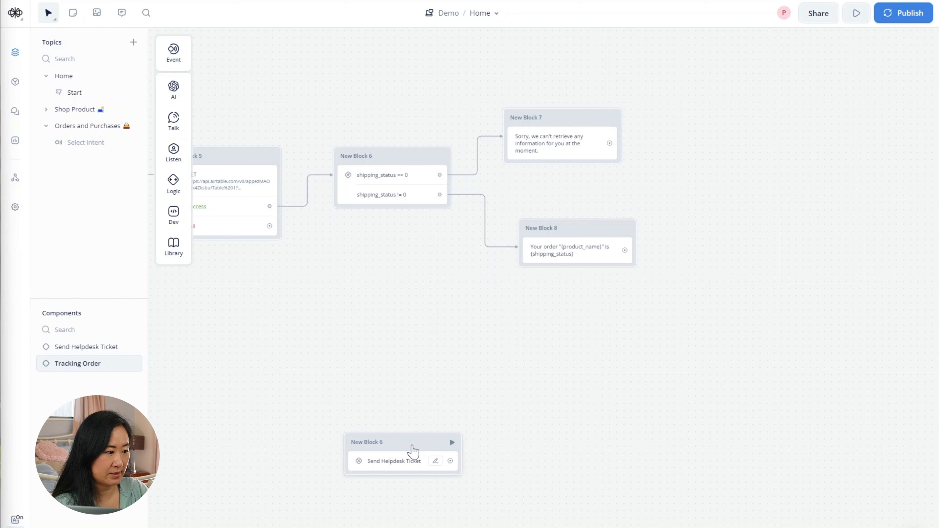
- Attach a Send Helpdesk Ticket component step beneath New Block 7's failure message
{"action": "left_click_drag", "start_coordinate": [413, 450], "coordinate": [581, 160]}
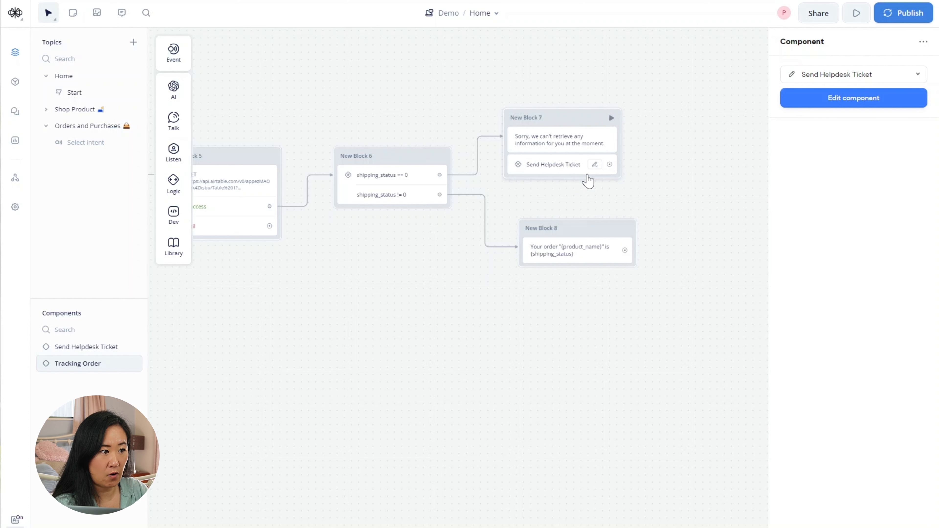
{"action": "left_click_drag", "start_coordinate": [455, 397], "coordinate": [465, 399]}
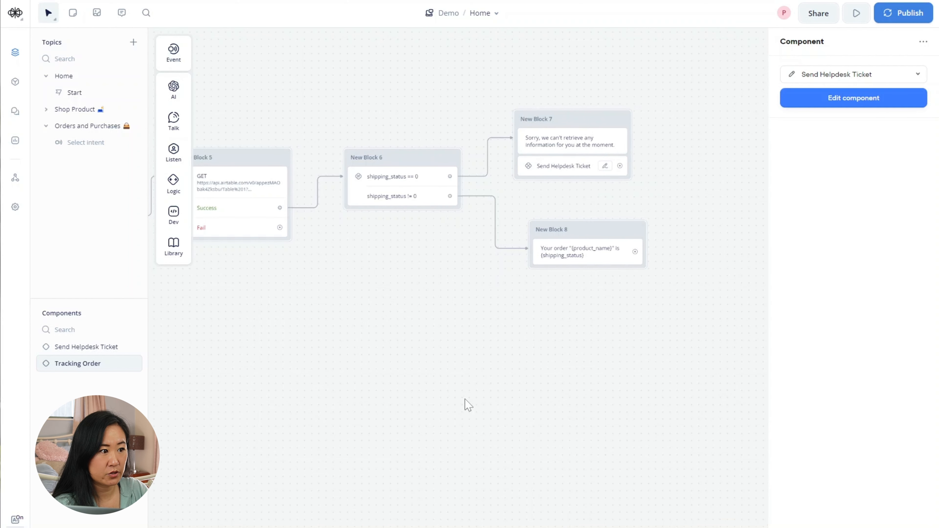
{"action": "left_click_drag", "start_coordinate": [420, 359], "coordinate": [461, 361]}
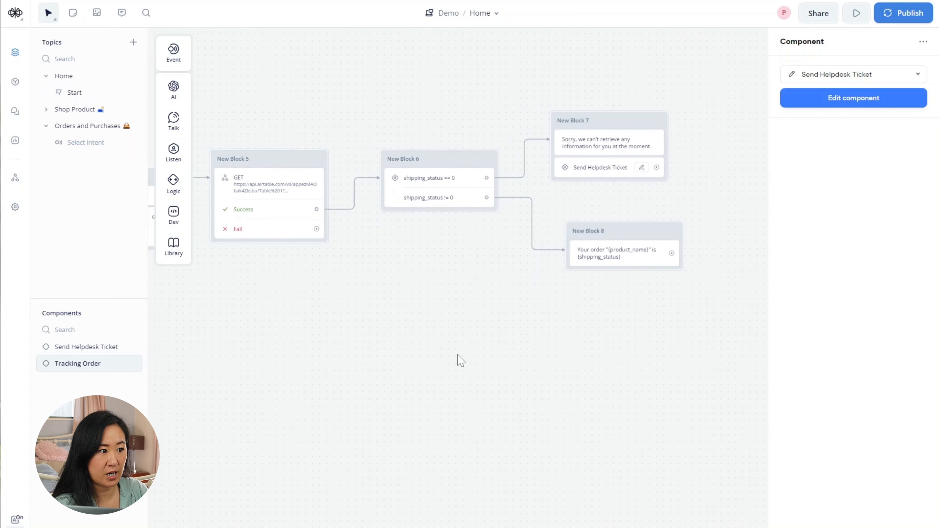
{"action": "scroll", "coordinate": [458, 355], "scroll_direction": "down", "scroll_amount": 2}
{"action": "left_click_drag", "start_coordinate": [366, 393], "coordinate": [406, 394]}
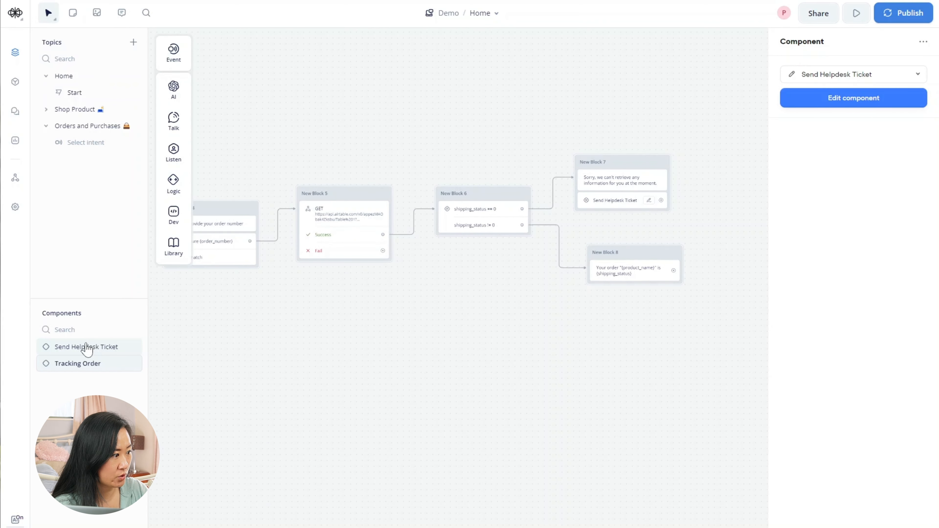
{"action": "left_click_drag", "start_coordinate": [261, 403], "coordinate": [305, 410]}
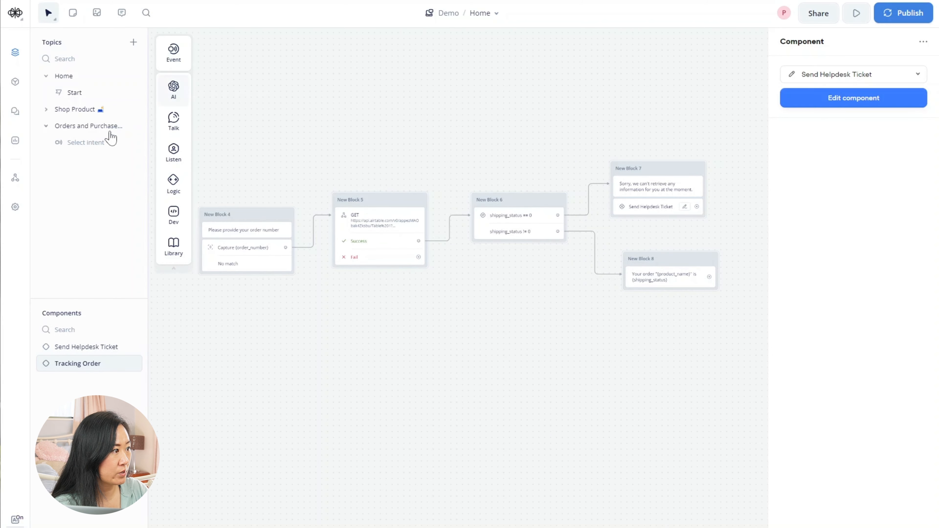
- In the Orders and Purchases topic, set the Check Order Status block's colour to green
{"action": "left_click", "coordinate": [89, 125]}
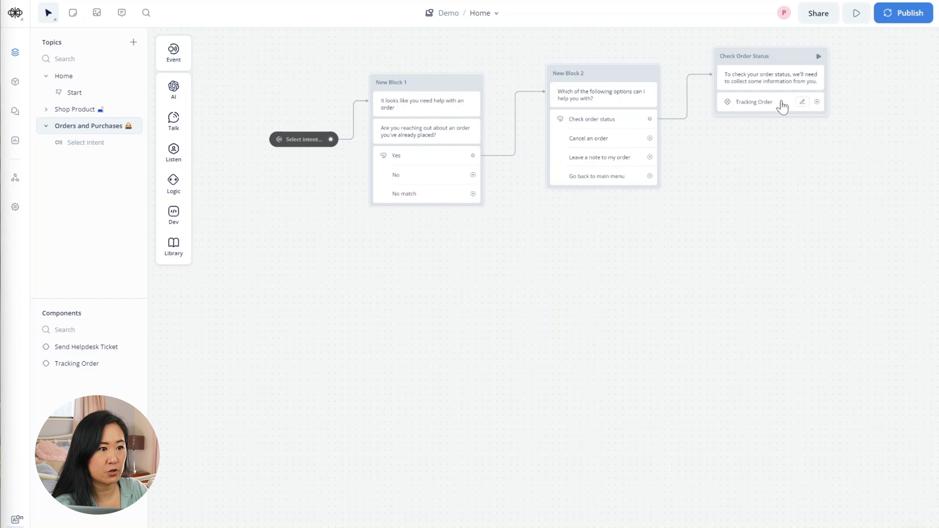
{"action": "left_click", "coordinate": [781, 72]}
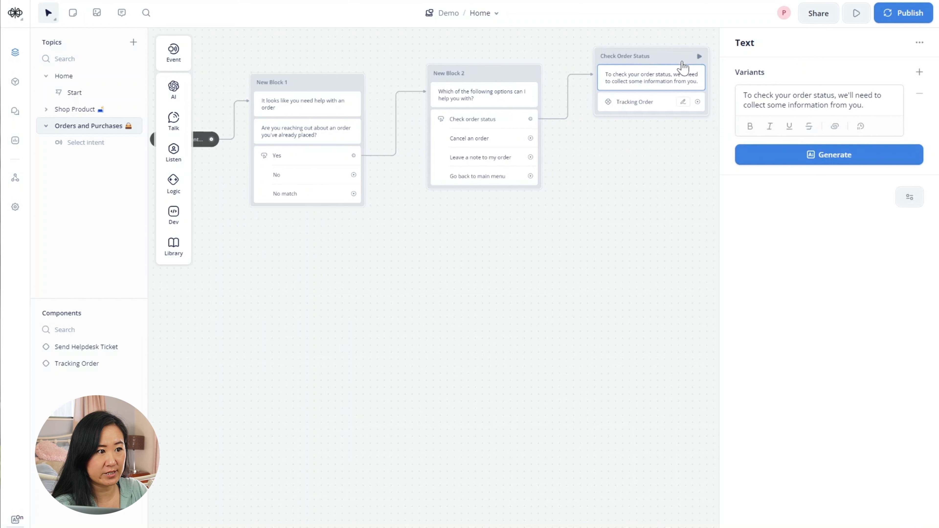
{"action": "right_click", "coordinate": [668, 62]}
{"action": "mouse_move", "coordinate": [694, 79]}
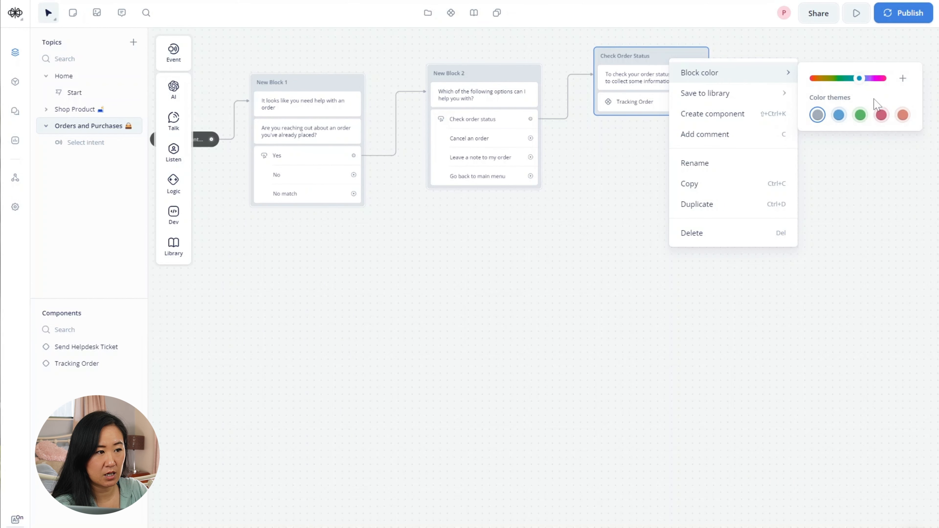
{"action": "left_click", "coordinate": [861, 114]}
- Draw a new connection out of the Tracking Order step onto empty canvas
{"action": "left_click_drag", "start_coordinate": [612, 182], "coordinate": [595, 184]}
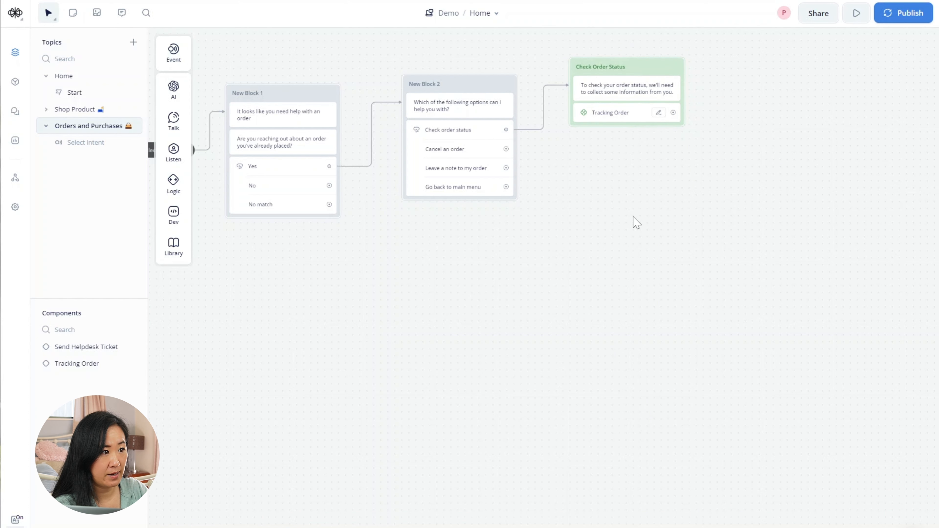
{"action": "left_click_drag", "start_coordinate": [634, 219], "coordinate": [601, 231]}
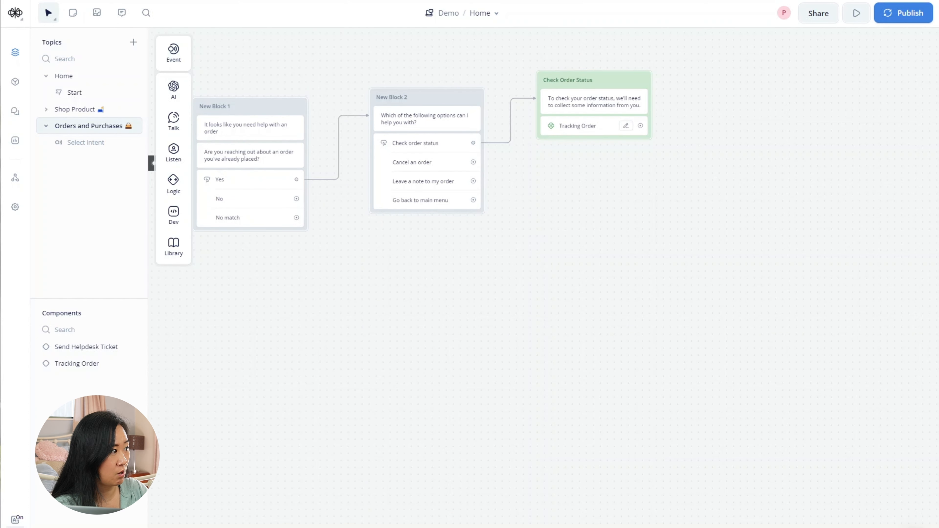
{"action": "left_click_drag", "start_coordinate": [640, 125], "coordinate": [574, 172]}
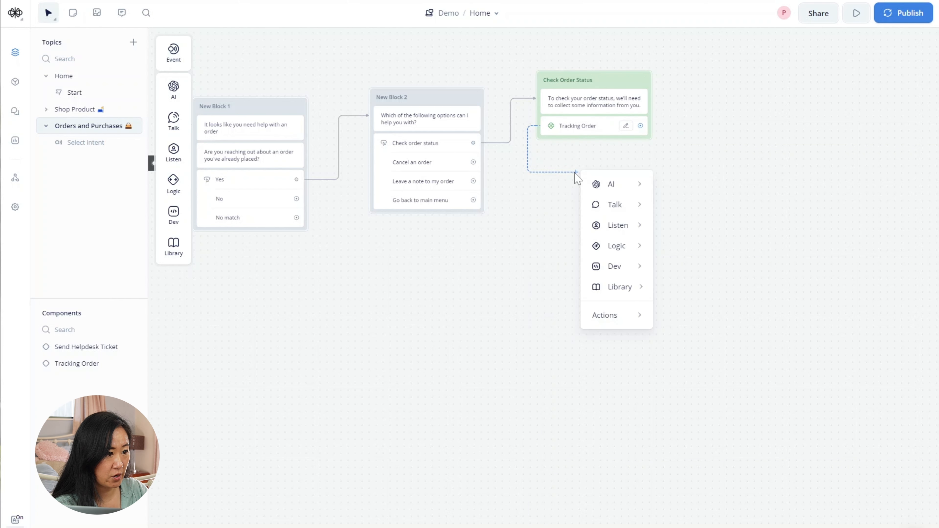
- Add a Text step below Check Order Status asking 'Is there anything else I can help you with'
{"action": "mouse_move", "coordinate": [619, 204]}
{"action": "left_click", "coordinate": [685, 209]}
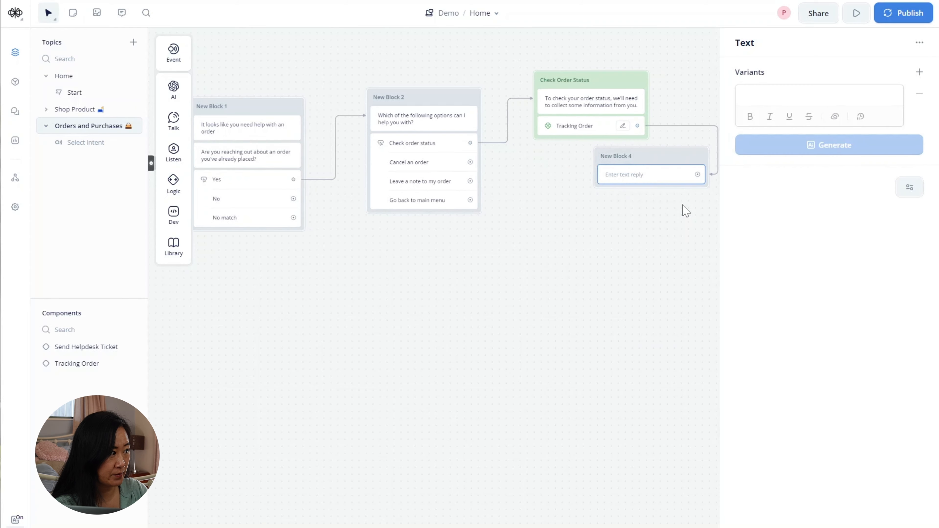
{"action": "left_click_drag", "start_coordinate": [667, 157], "coordinate": [605, 219]}
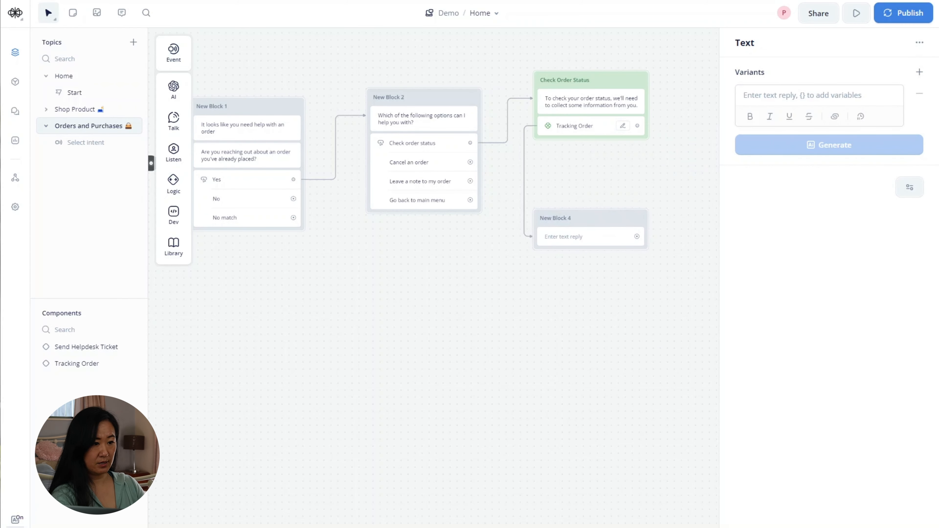
{"action": "left_click", "coordinate": [856, 91]}
{"action": "type", "text": "Is"}
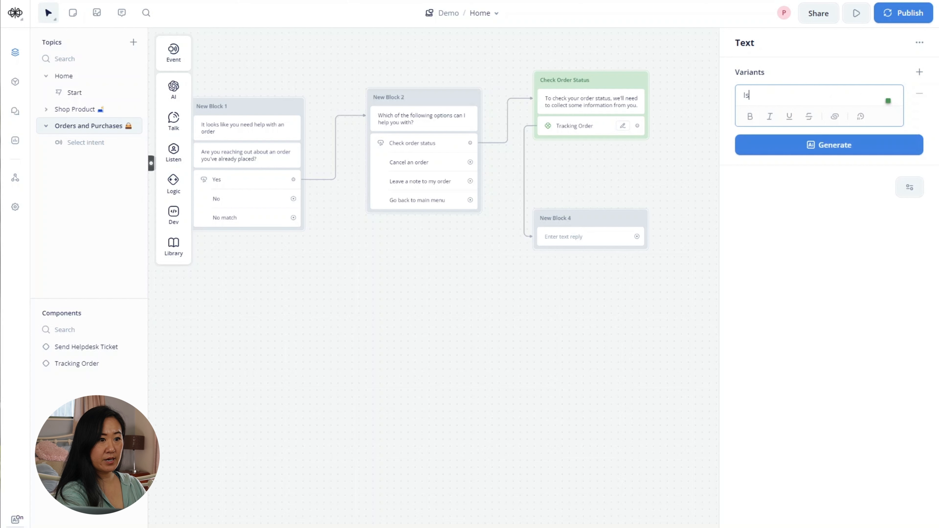
{"action": "type", "text": " there something"}
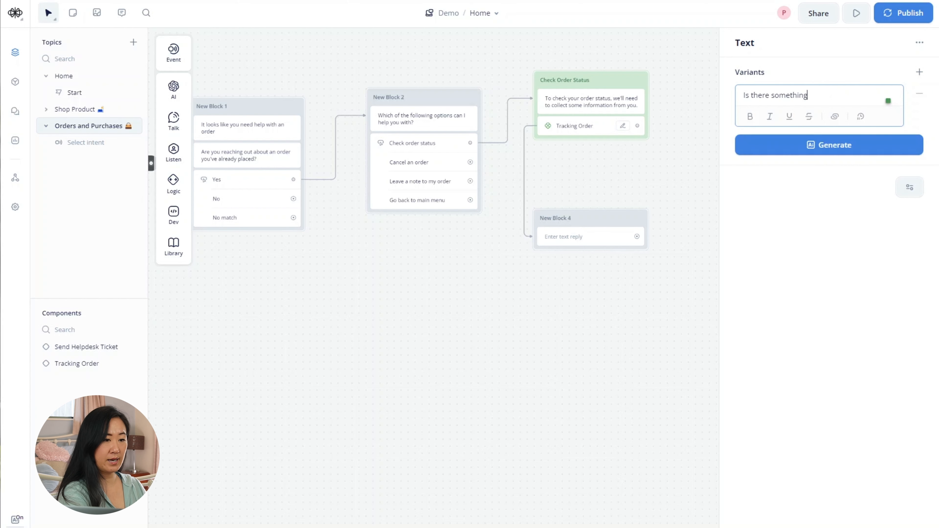
{"action": "key", "text": "BackSpace"}
{"action": "key", "text": "BackSpace"}
{"action": "key", "text": "BackSpace"}
{"action": "key", "text": "BackSpace"}
{"action": "key", "text": "BackSpace"}
{"action": "key", "text": "BackSpace"}
{"action": "key", "text": "BackSpace"}
{"action": "key", "text": "BackSpace"}
{"action": "key", "text": "BackSpace"}
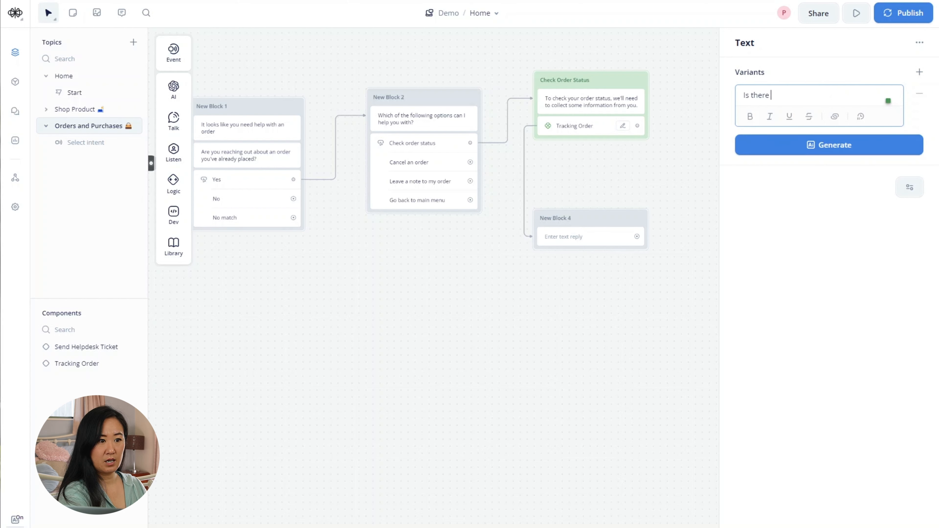
{"action": "type", "text": "anythin"}
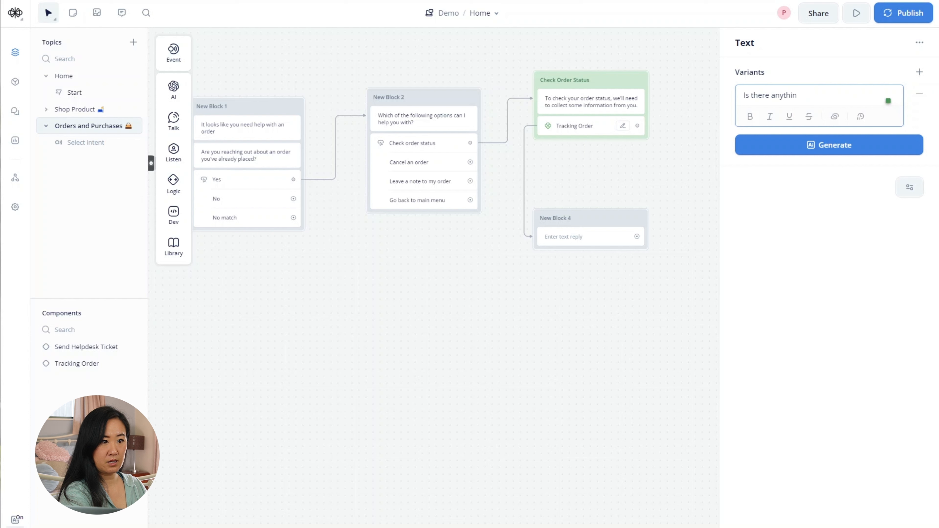
{"action": "type", "text": "g else we "}
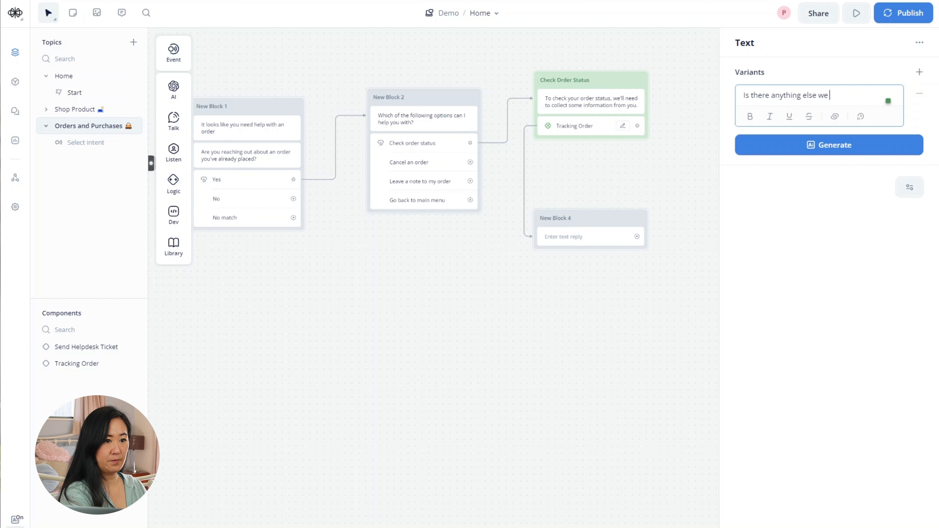
{"action": "key", "text": "BackSpace"}
{"action": "key", "text": "BackSpace"}
{"action": "key", "text": "BackSpace"}
{"action": "type", "text": "I can "}
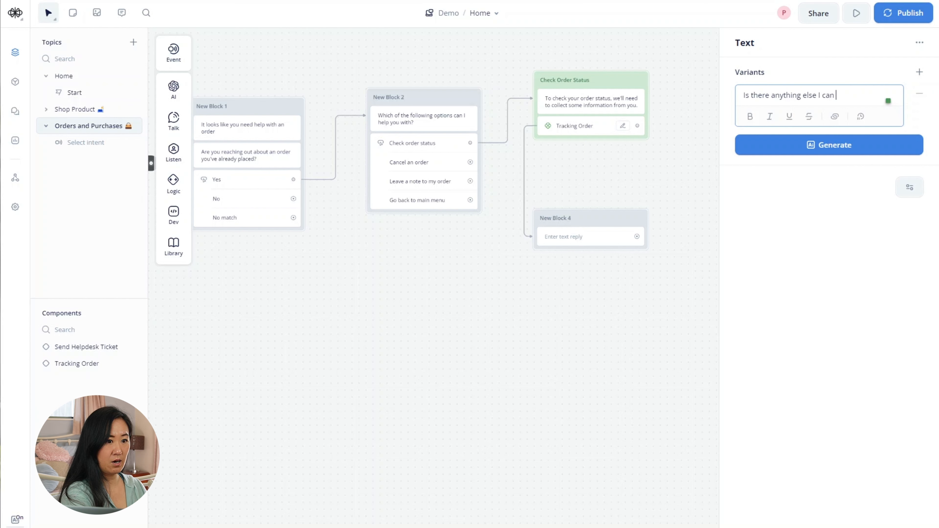
{"action": "type", "text": "help you with"}
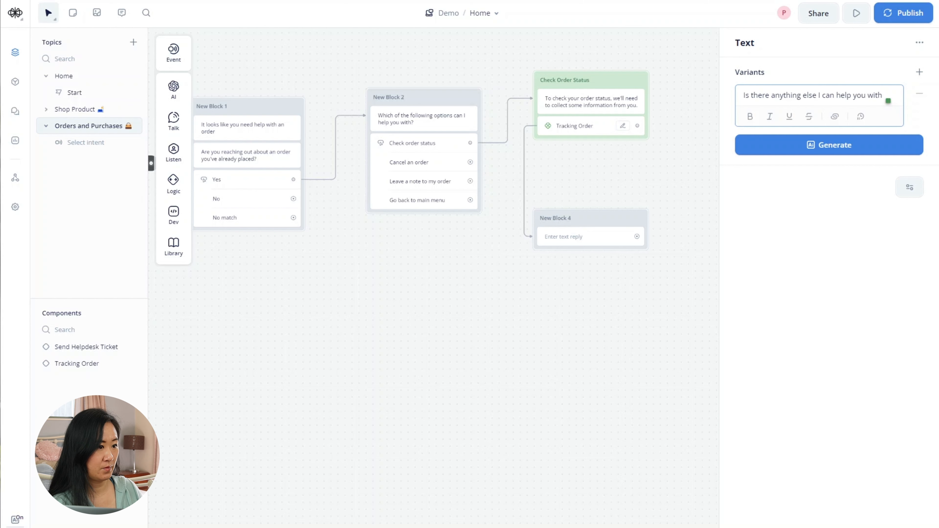
{"action": "left_click", "coordinate": [815, 191]}
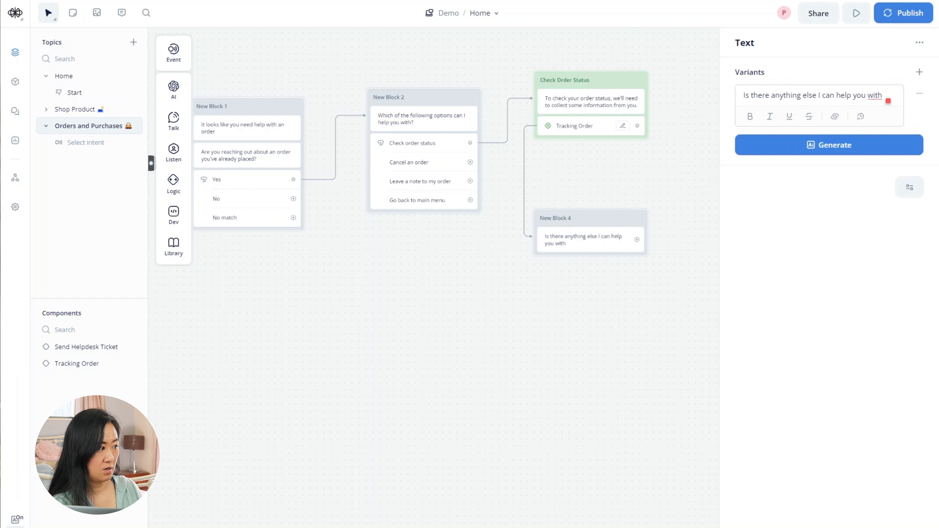
{"action": "mouse_move", "coordinate": [181, 120]}
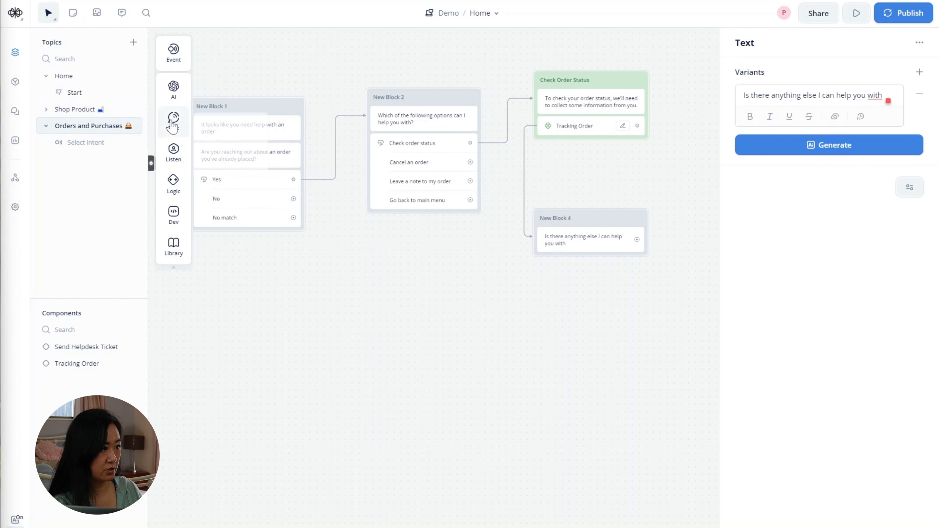
- Add a Buttons step with 'That is it for today.', 'I want to go back to the main menu', 'Cancel an order'
{"action": "mouse_move", "coordinate": [174, 153]}
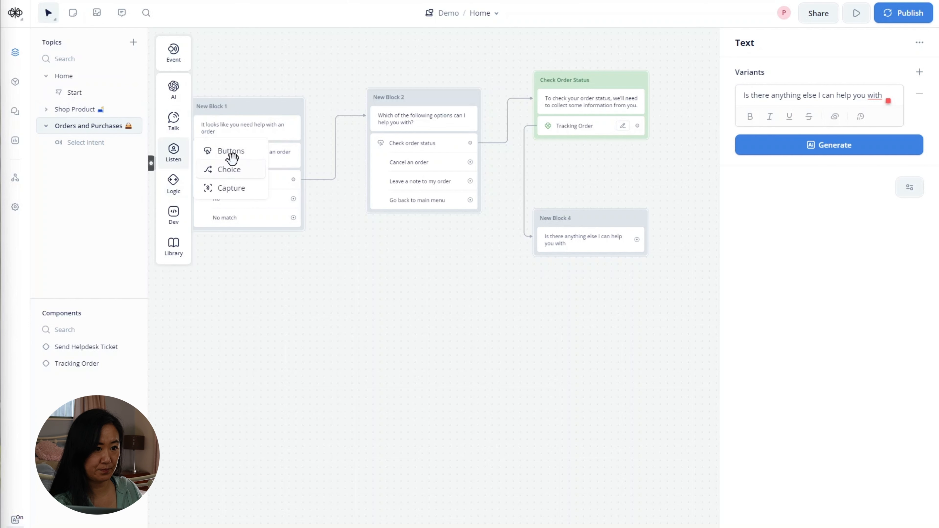
{"action": "left_click_drag", "start_coordinate": [232, 158], "coordinate": [578, 274]}
{"action": "left_click", "coordinate": [758, 96]}
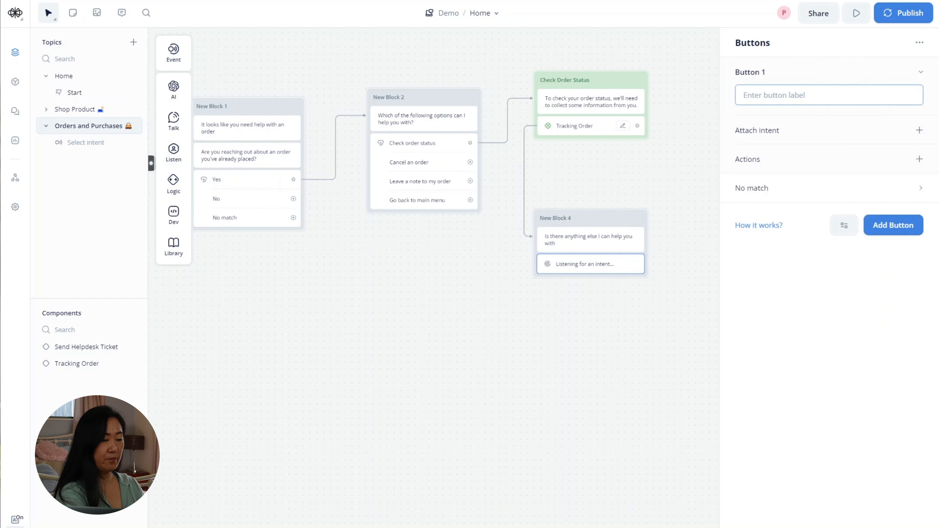
{"action": "type", "text": "That is"}
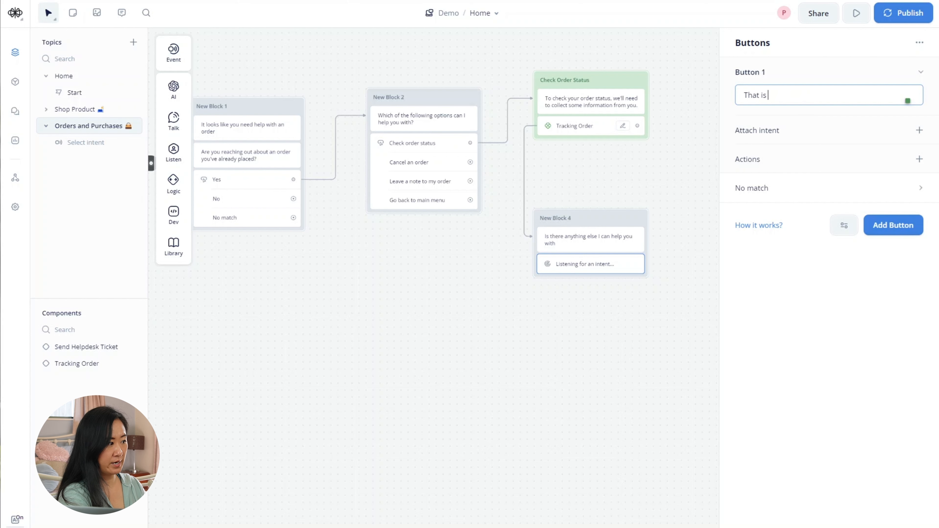
{"action": "type", "text": " it"}
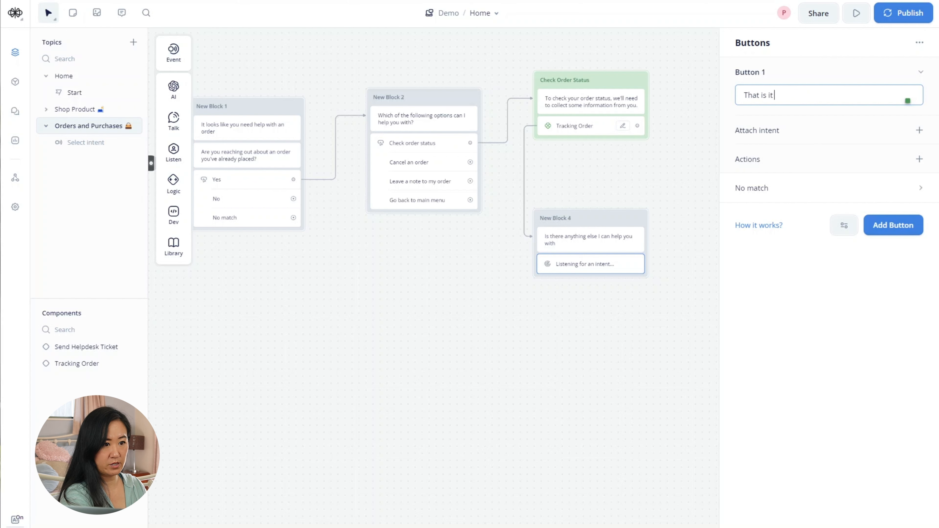
{"action": "type", "text": " for today."}
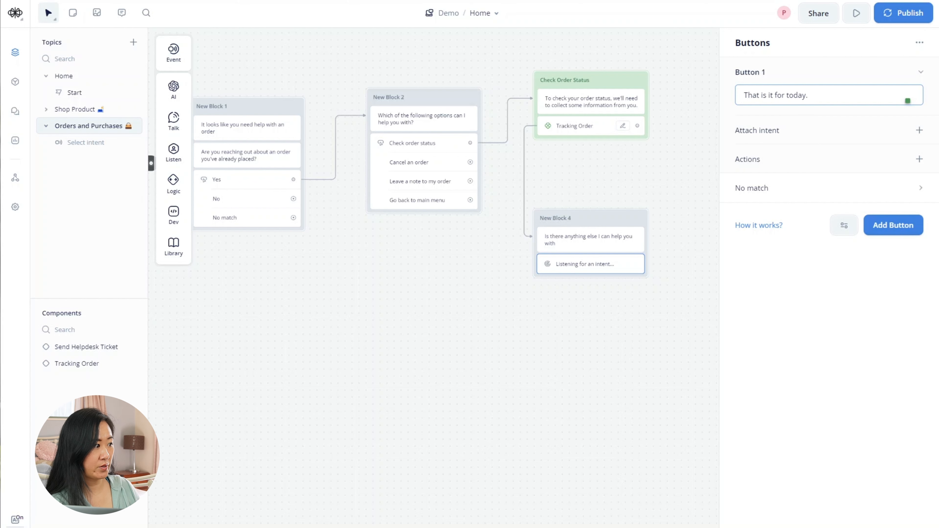
{"action": "left_click", "coordinate": [907, 224]}
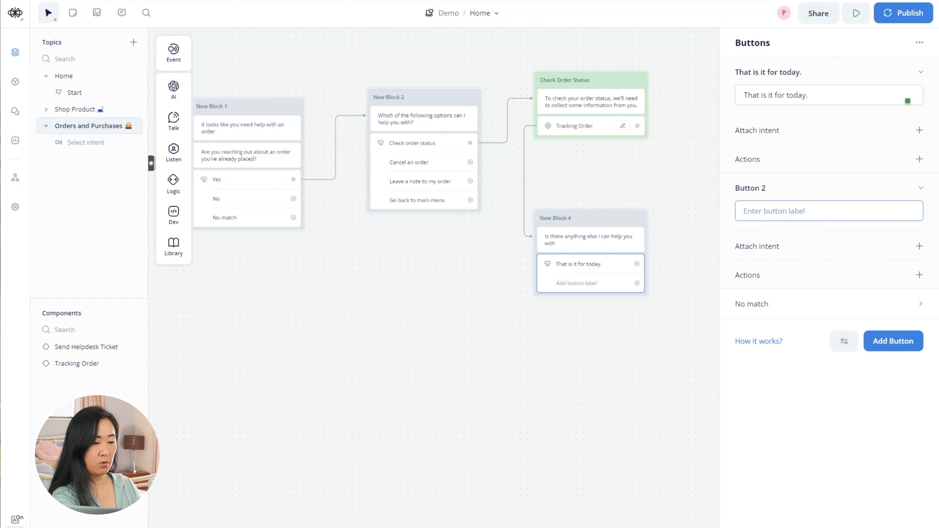
{"action": "type", "text": "I wan"}
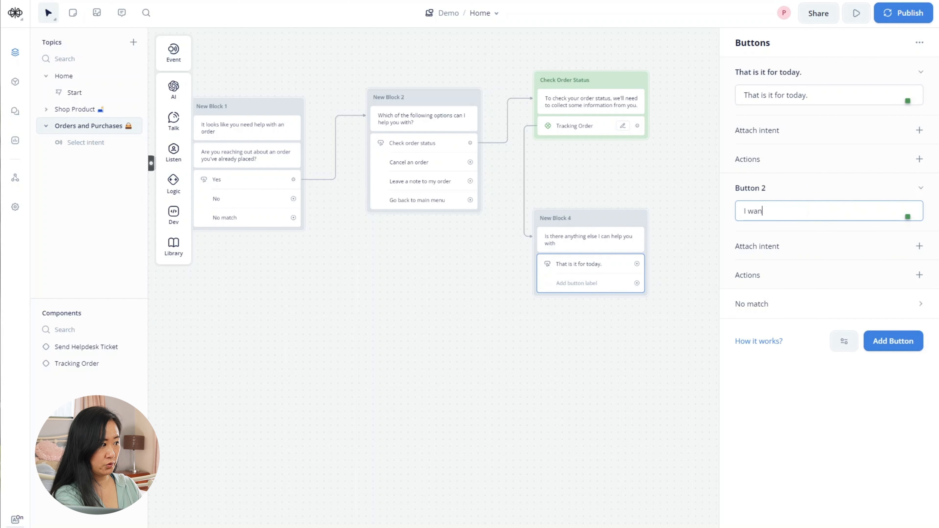
{"action": "type", "text": "t to go back to the main menu"}
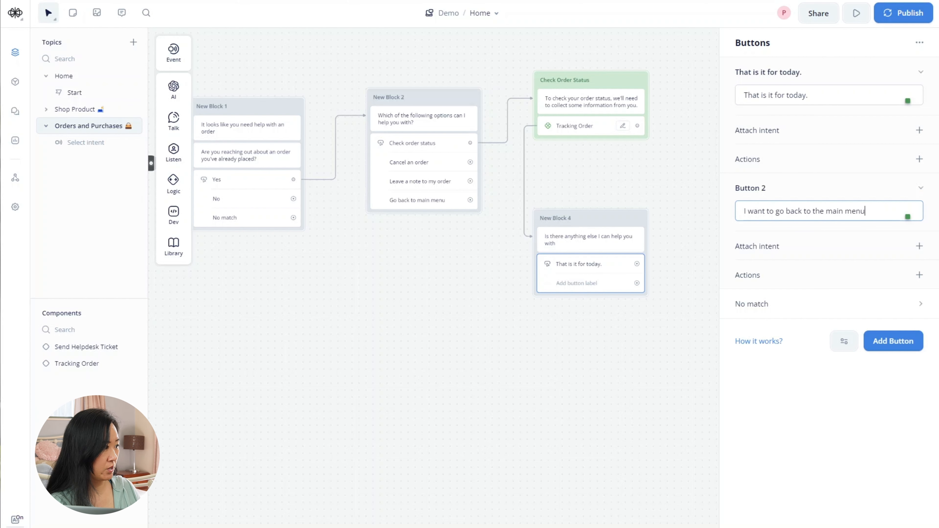
{"action": "left_click", "coordinate": [815, 396]}
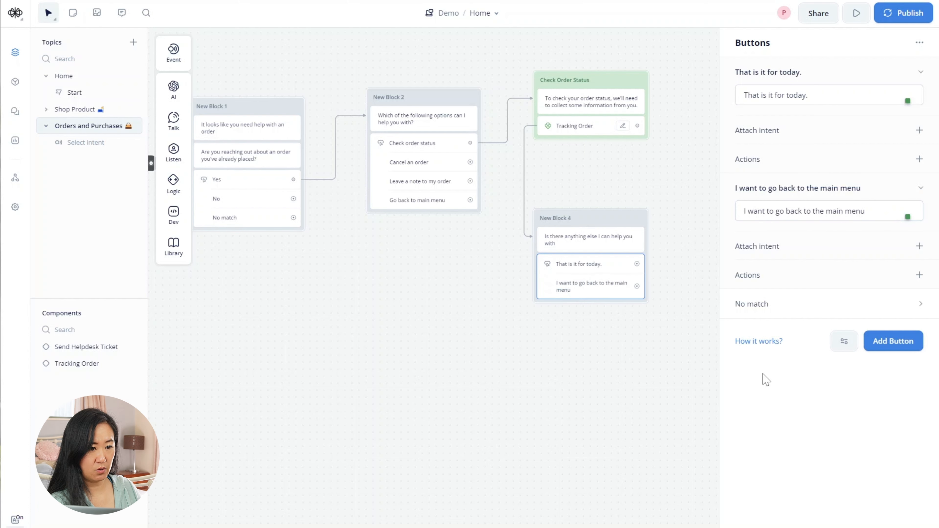
{"action": "left_click", "coordinate": [894, 347]}
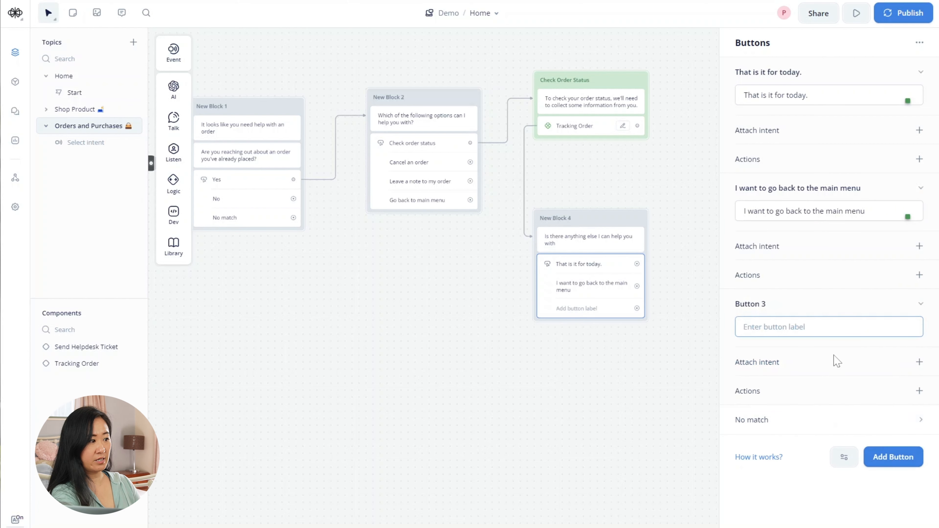
{"action": "type", "text": "C"}
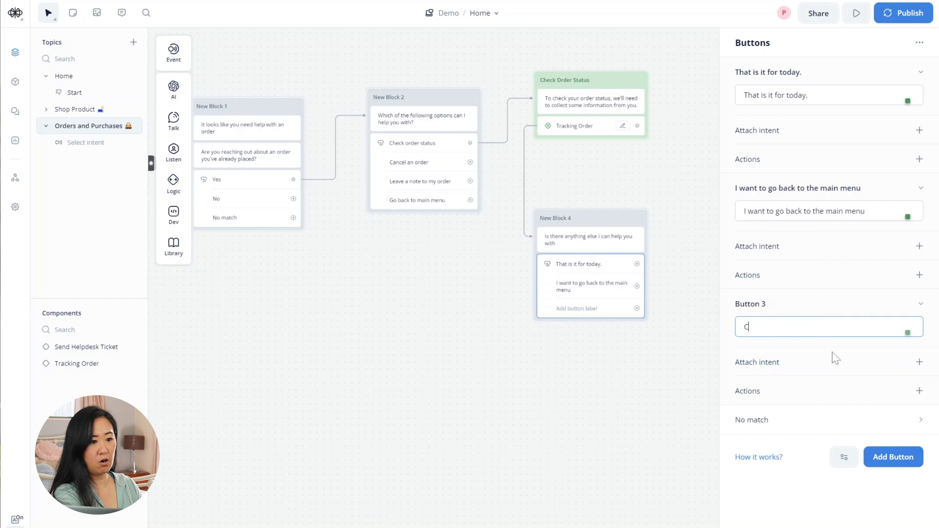
{"action": "type", "text": "ancel an order"}
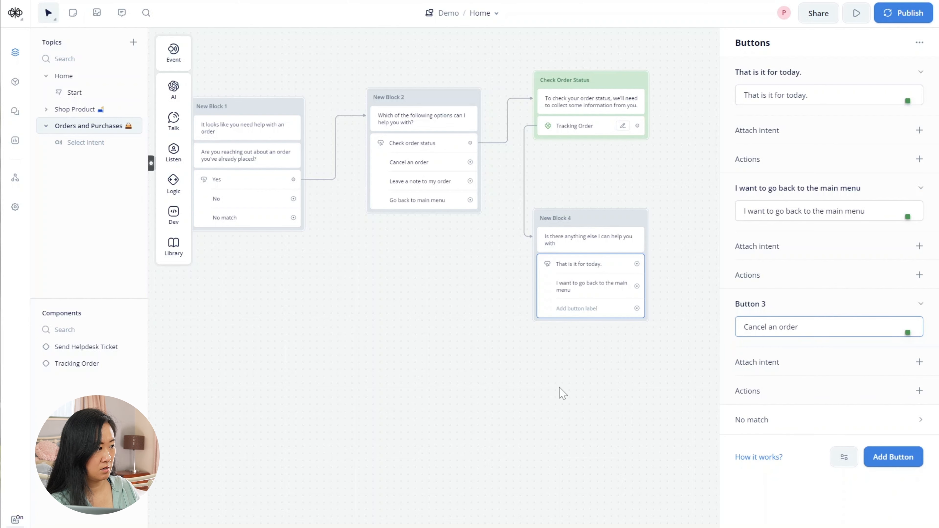
{"action": "left_click", "coordinate": [635, 395]}
{"action": "left_click_drag", "start_coordinate": [635, 394], "coordinate": [537, 386]}
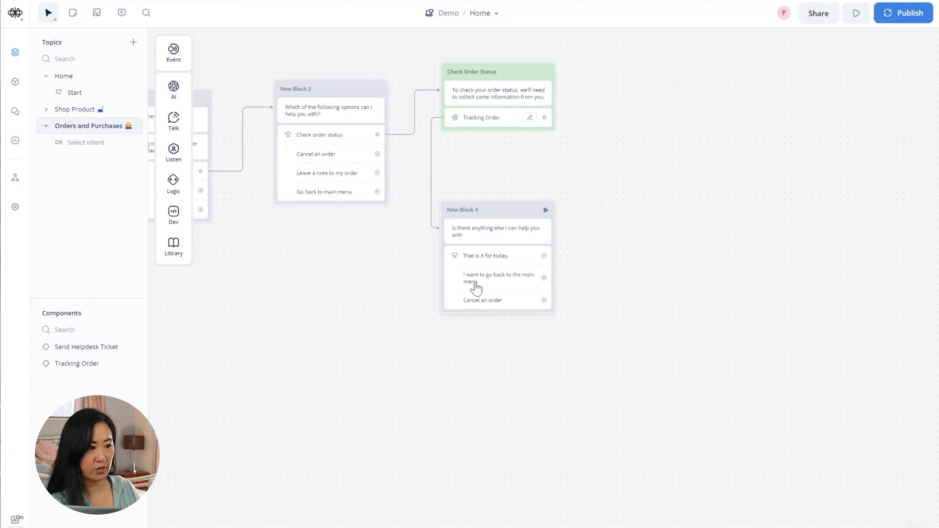
- Make New Block 4's 'I want to go back to the main menu' button go to Home > Main Manu
{"action": "left_click_drag", "start_coordinate": [544, 277], "coordinate": [572, 278]}
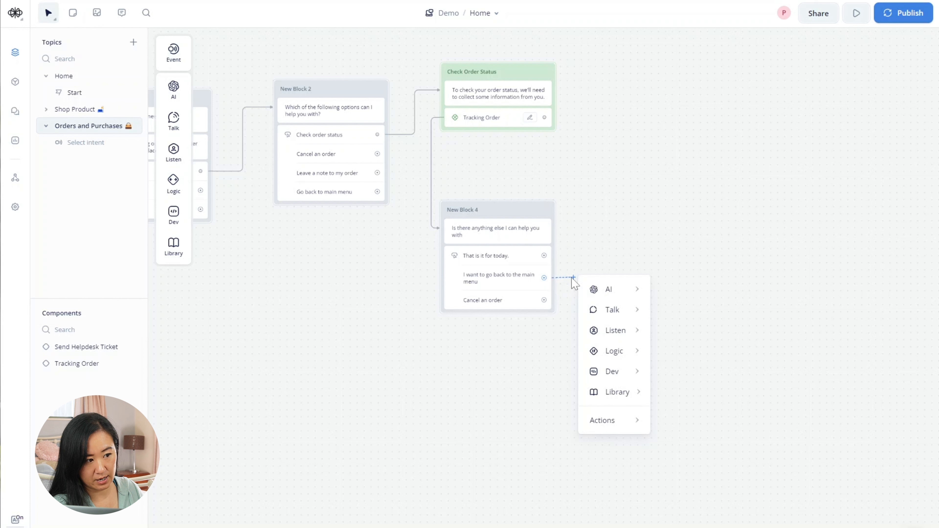
{"action": "mouse_move", "coordinate": [603, 290]}
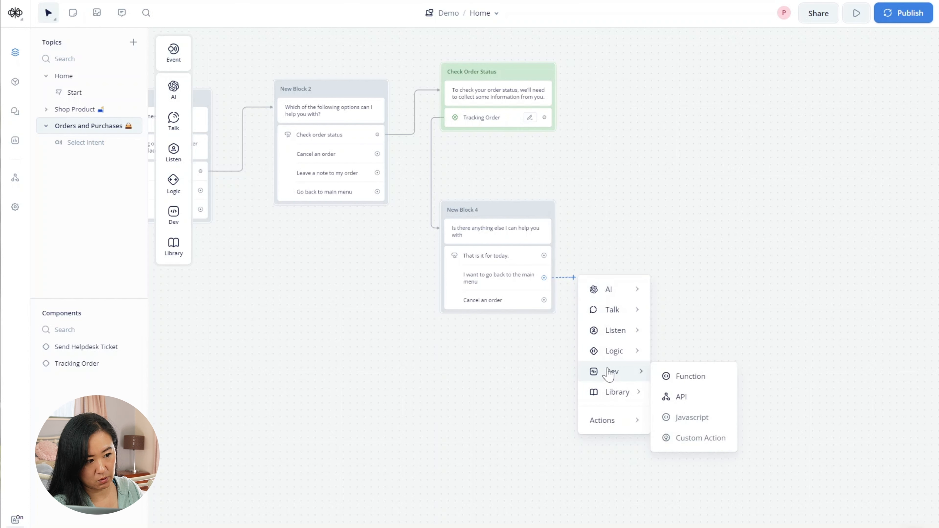
{"action": "mouse_move", "coordinate": [637, 354]}
{"action": "mouse_move", "coordinate": [630, 425]}
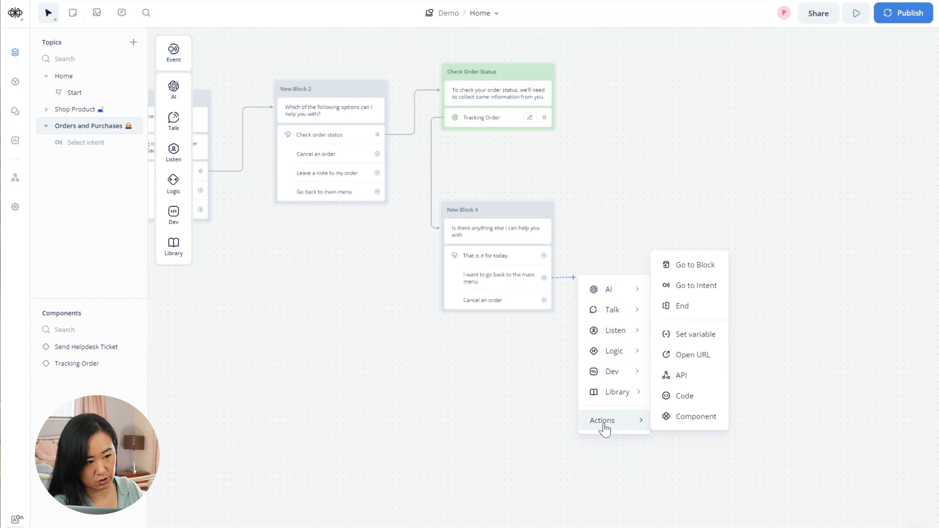
{"action": "left_click", "coordinate": [714, 274]}
{"action": "left_click", "coordinate": [784, 78]}
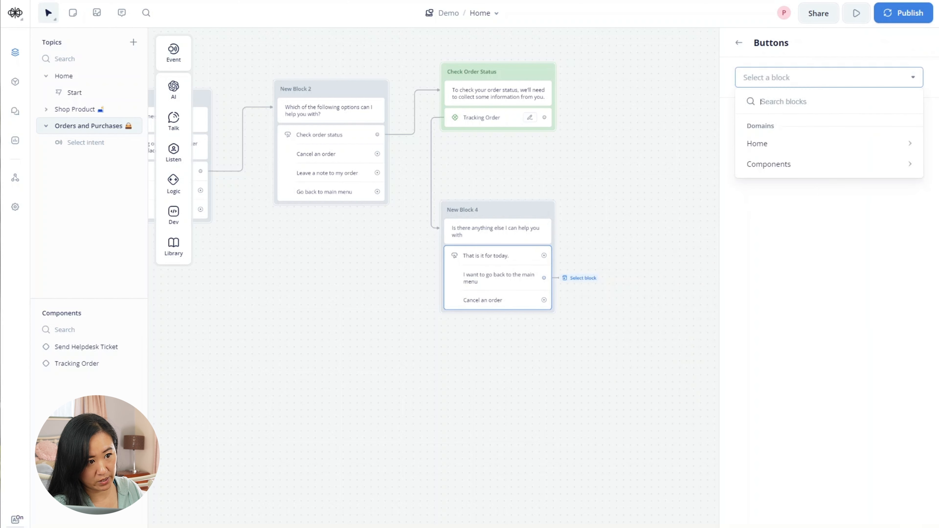
{"action": "mouse_move", "coordinate": [786, 143]}
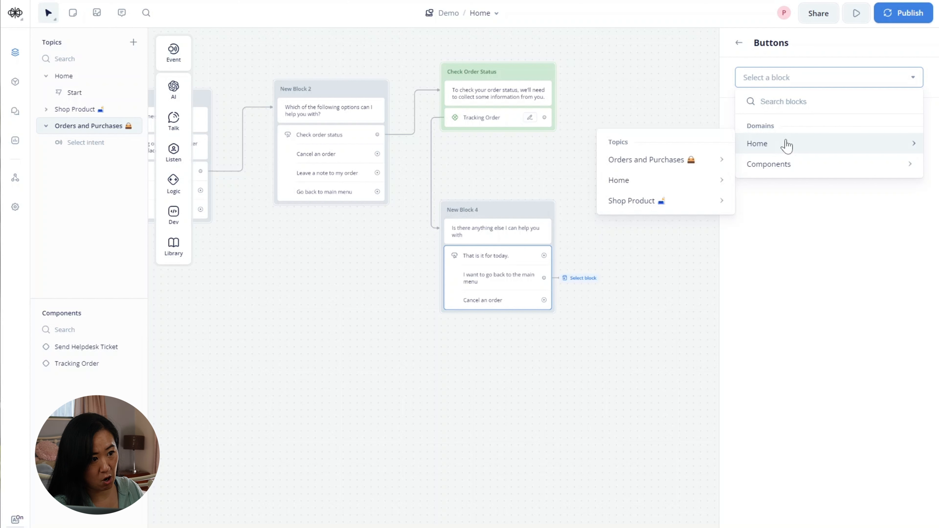
{"action": "mouse_move", "coordinate": [645, 193]}
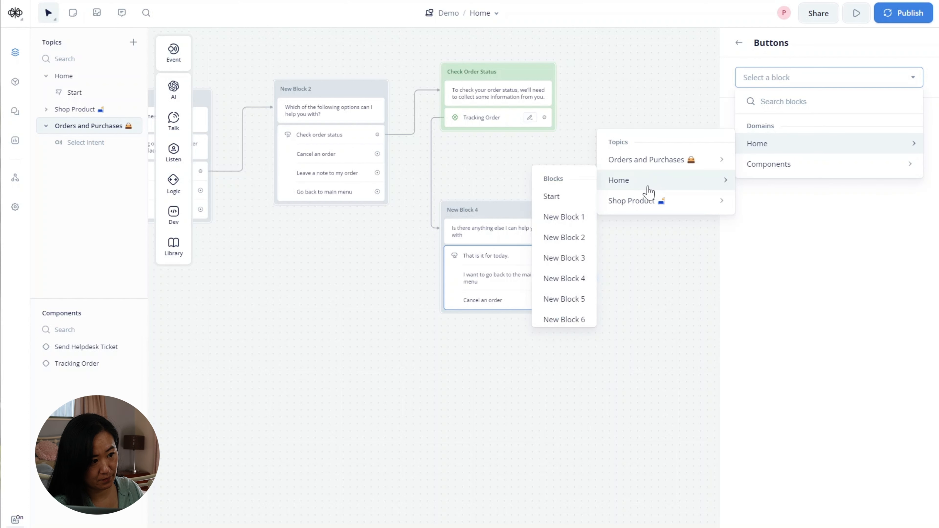
{"action": "scroll", "coordinate": [572, 224], "scroll_direction": "down", "scroll_amount": 3}
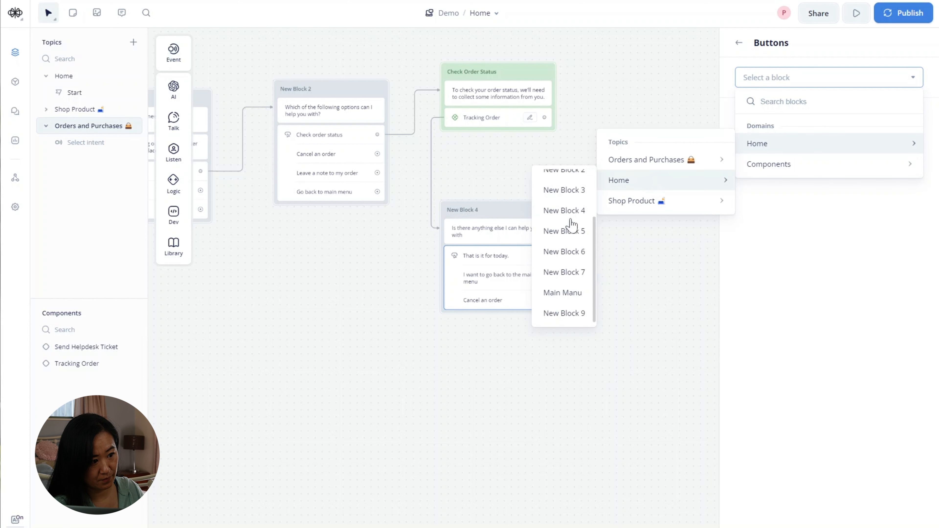
{"action": "left_click", "coordinate": [571, 294]}
{"action": "left_click", "coordinate": [574, 363]}
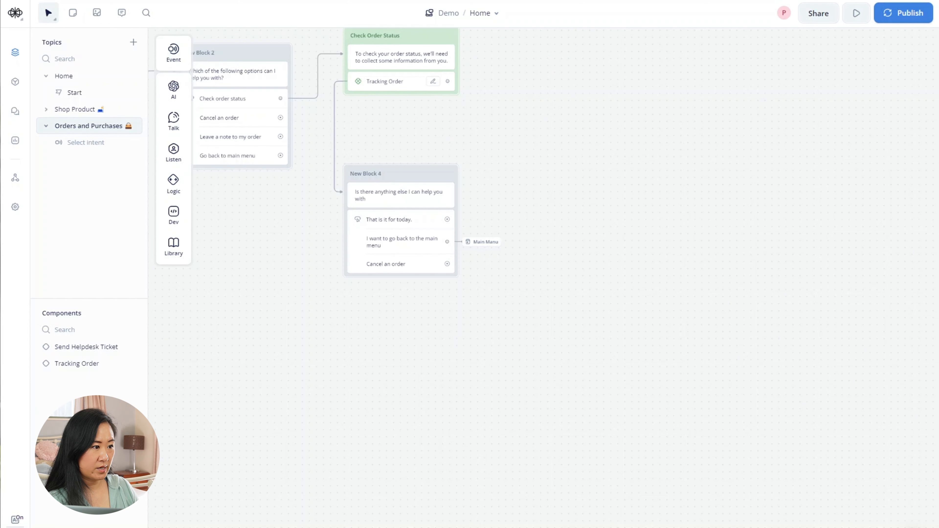
- Link 'That is it for today.' to a new text reply: 'Thank you for your patience. Have a wonder day.'
{"action": "left_click_drag", "start_coordinate": [444, 222], "coordinate": [496, 219]}
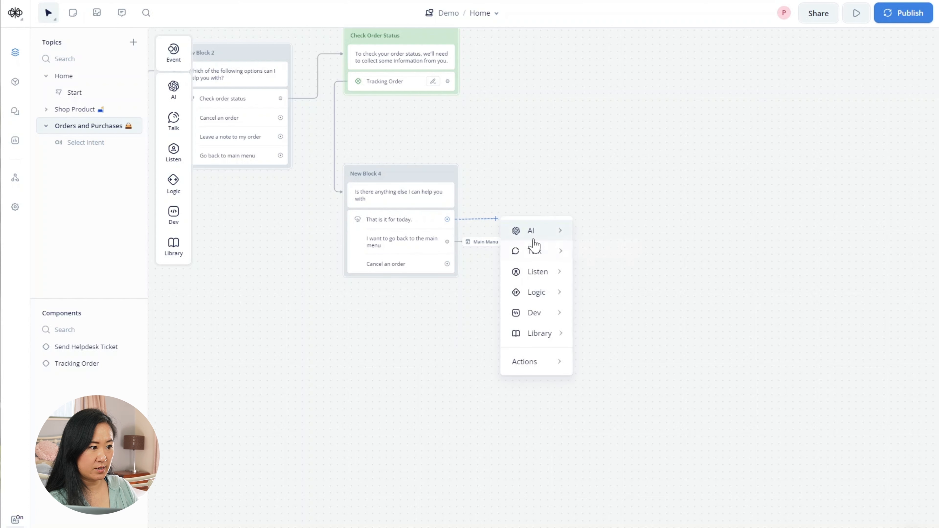
{"action": "mouse_move", "coordinate": [532, 252]}
{"action": "left_click", "coordinate": [603, 259]}
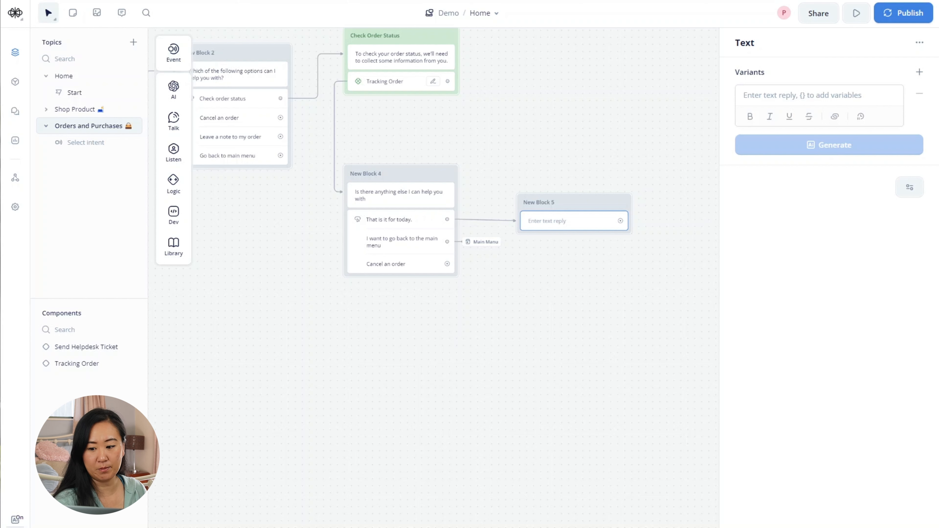
{"action": "left_click", "coordinate": [845, 95]}
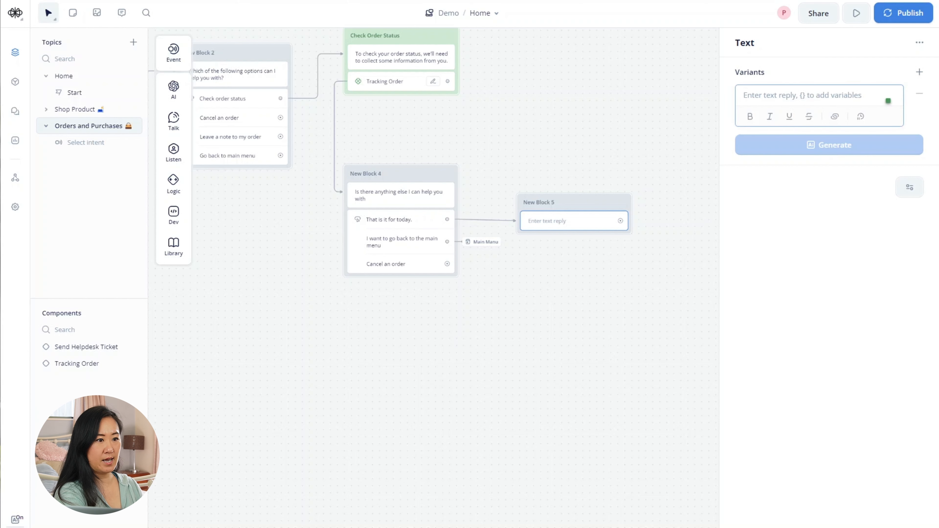
{"action": "type", "text": "T"}
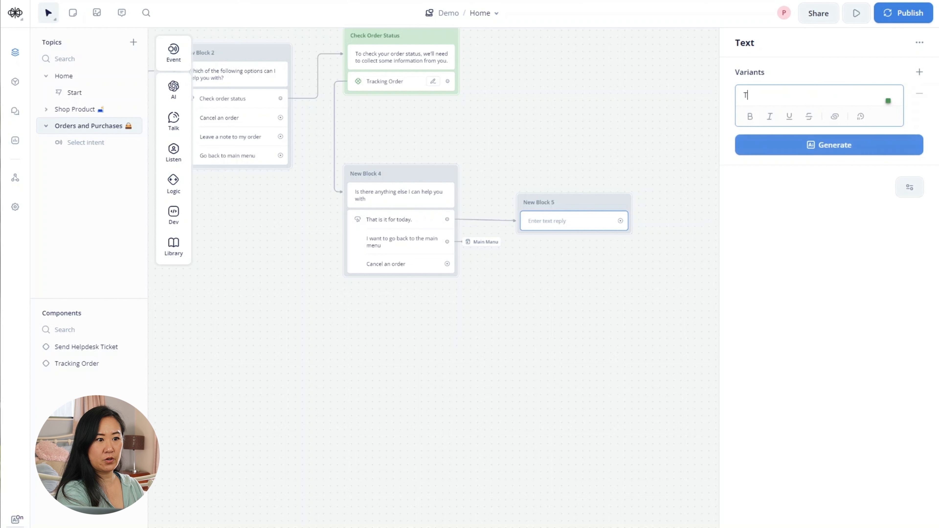
{"action": "type", "text": "hank you for "}
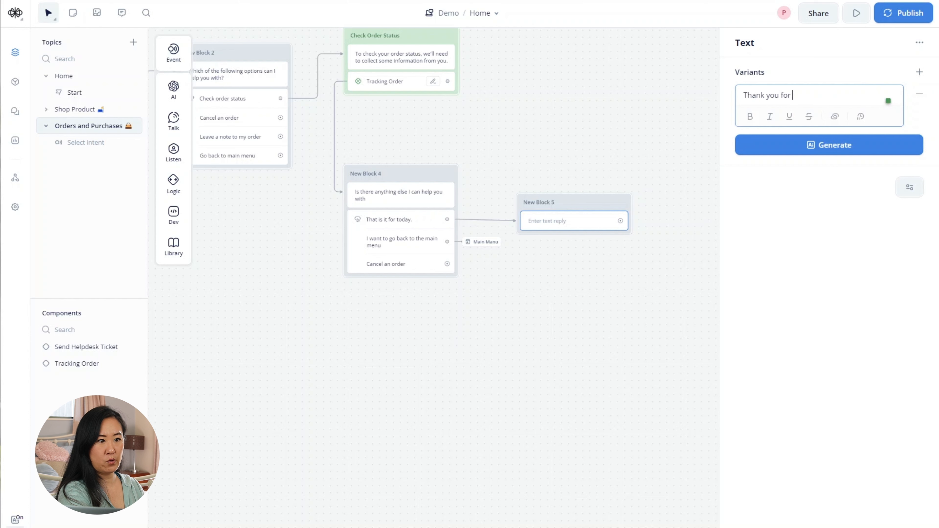
{"action": "type", "text": "your patience."}
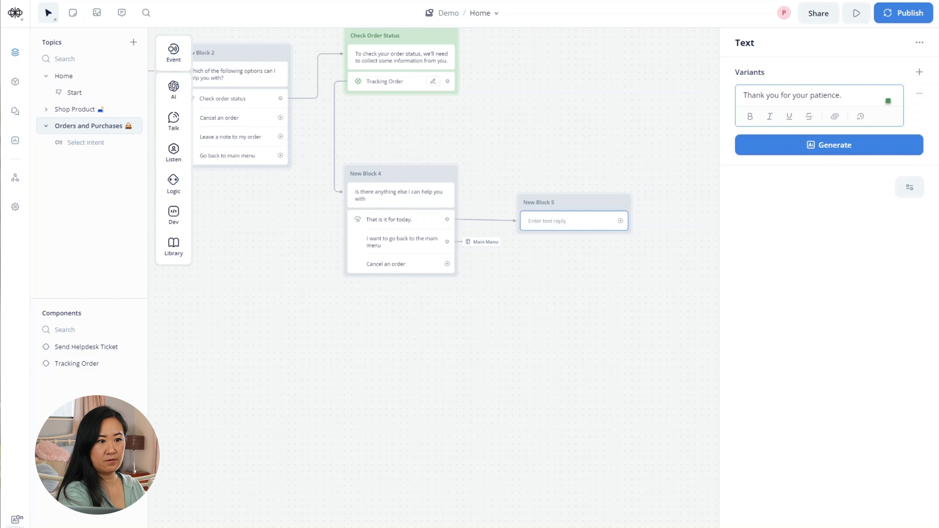
{"action": "type", "text": " Have a wonder day"}
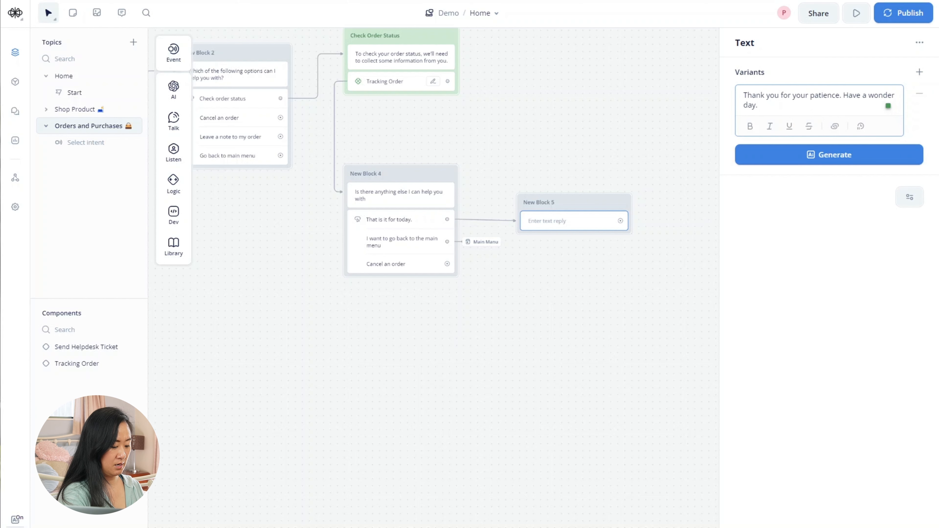
{"action": "type", "text": "."}
- Append a smiling emoji to the goodbye reply and nudge New Block 5 slightly upward
{"action": "key", "text": "super+period"}
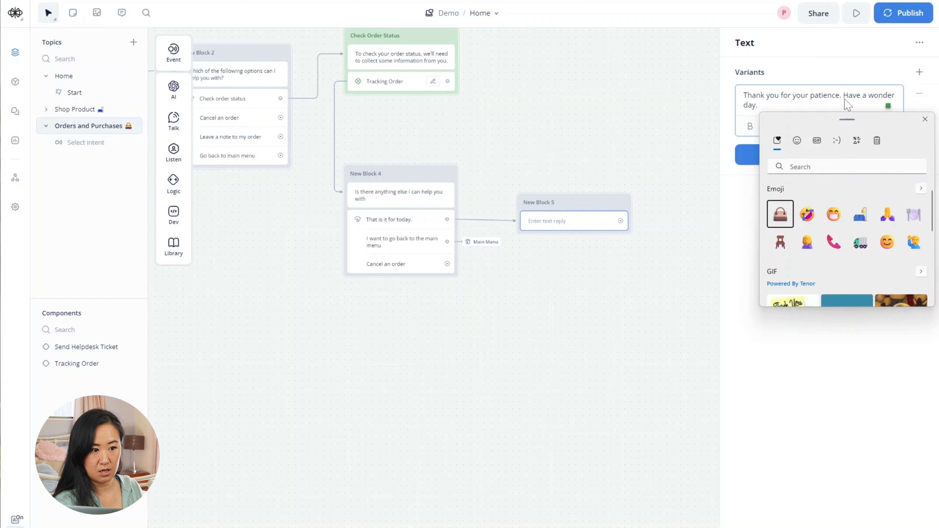
{"action": "left_click", "coordinate": [834, 214]}
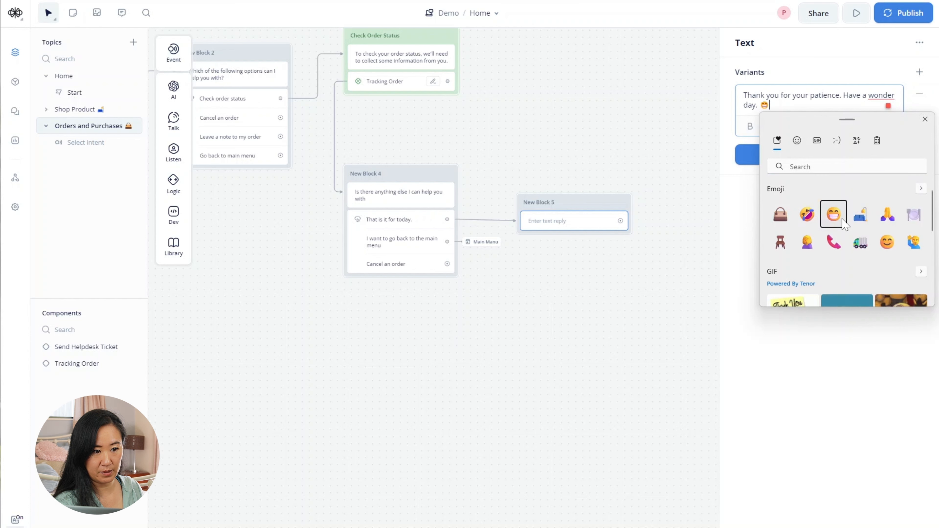
{"action": "left_click", "coordinate": [887, 243]}
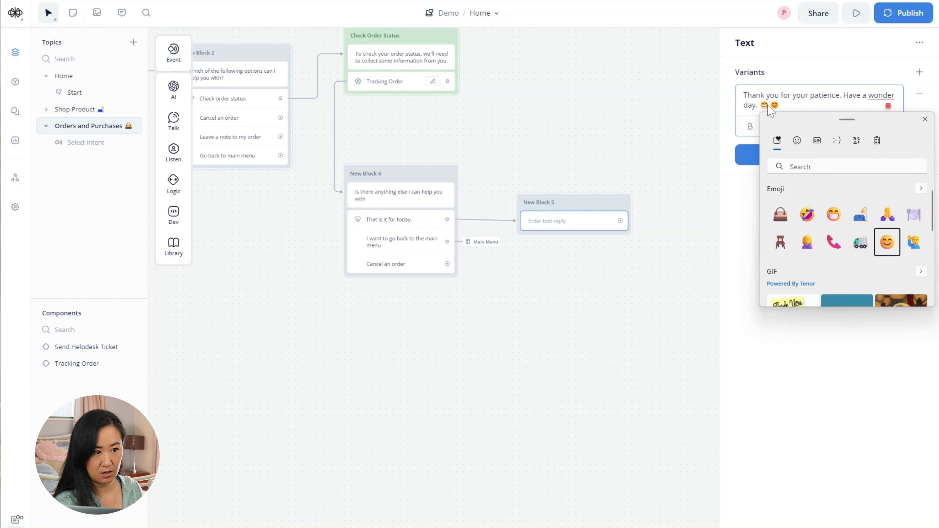
{"action": "left_click", "coordinate": [777, 106]}
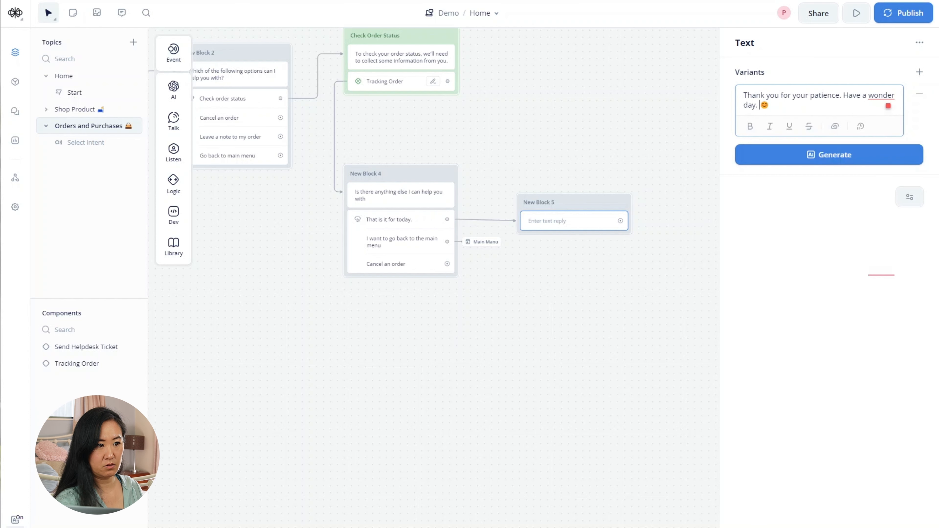
{"action": "left_click", "coordinate": [715, 220]}
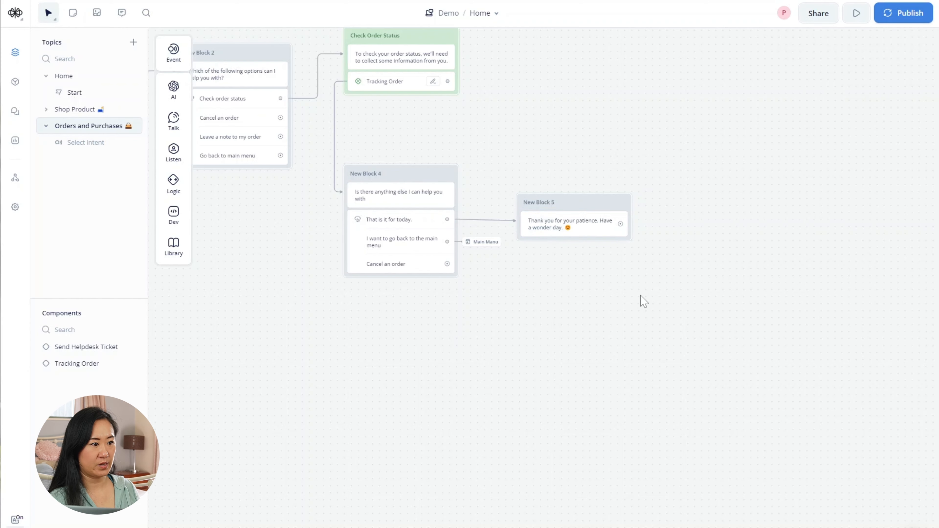
{"action": "left_click_drag", "start_coordinate": [591, 209], "coordinate": [592, 207]}
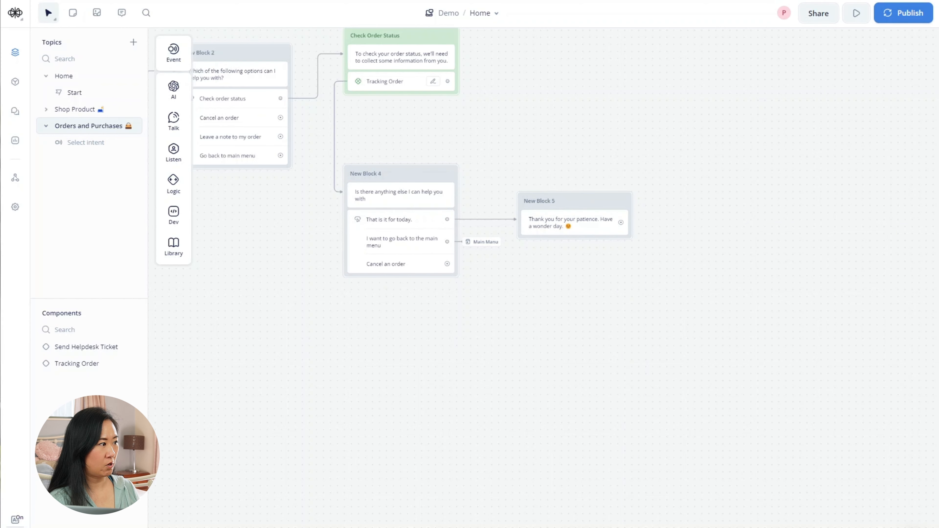
- Link 'Cancel an order' to a text reply: 'To cancel your order, we'll need to collect some information from you.'
{"action": "left_click_drag", "start_coordinate": [447, 264], "coordinate": [707, 64]}
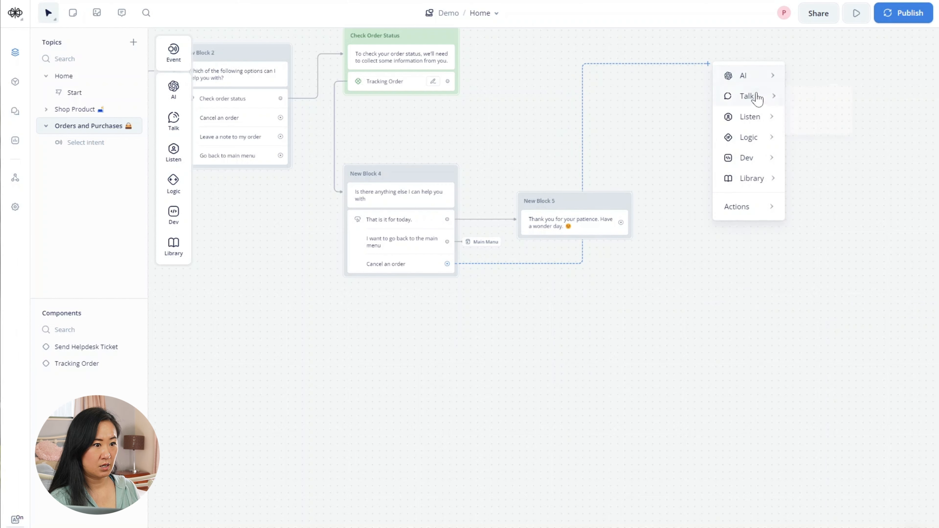
{"action": "mouse_move", "coordinate": [750, 96]}
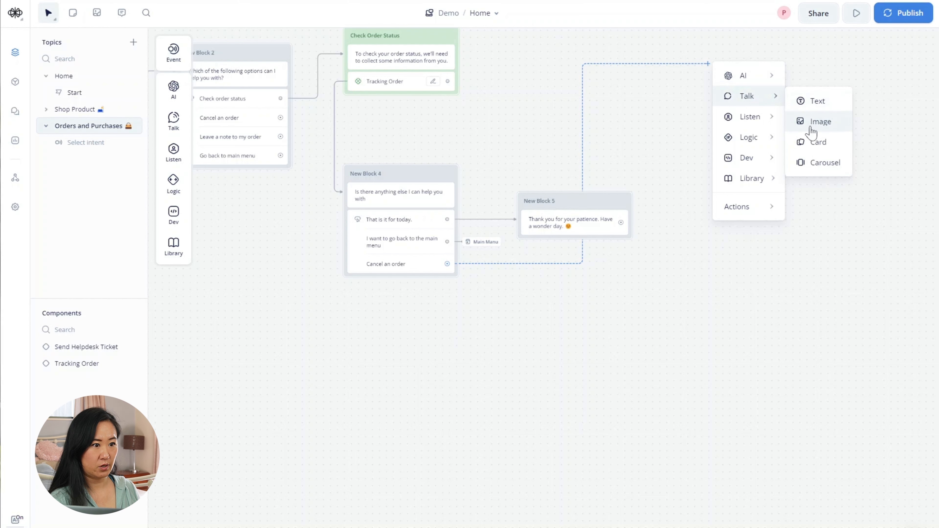
{"action": "left_click", "coordinate": [817, 102]}
{"action": "left_click", "coordinate": [785, 91]}
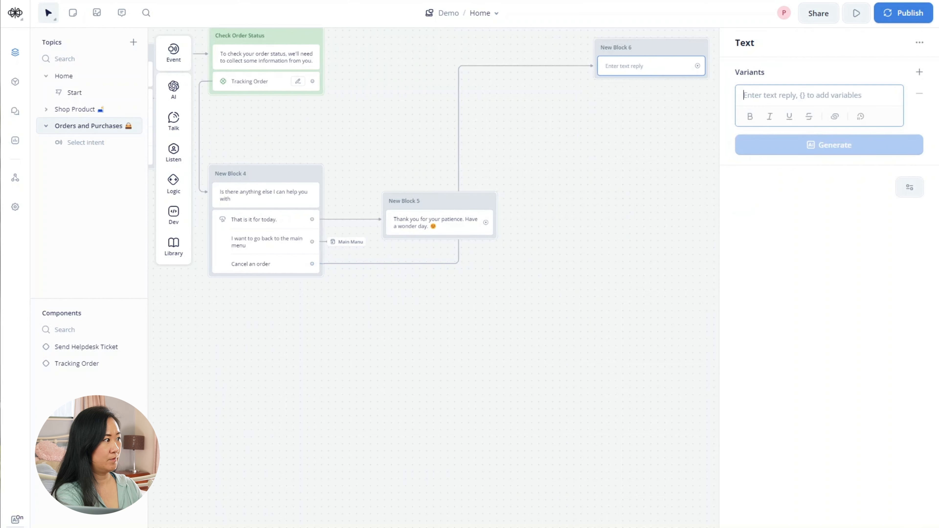
{"action": "type", "text": "To "}
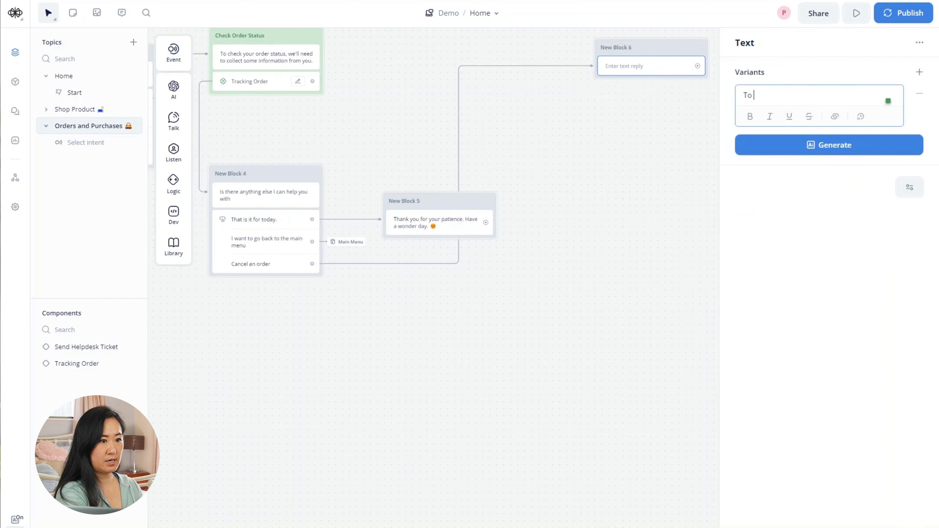
{"action": "type", "text": "cancel"}
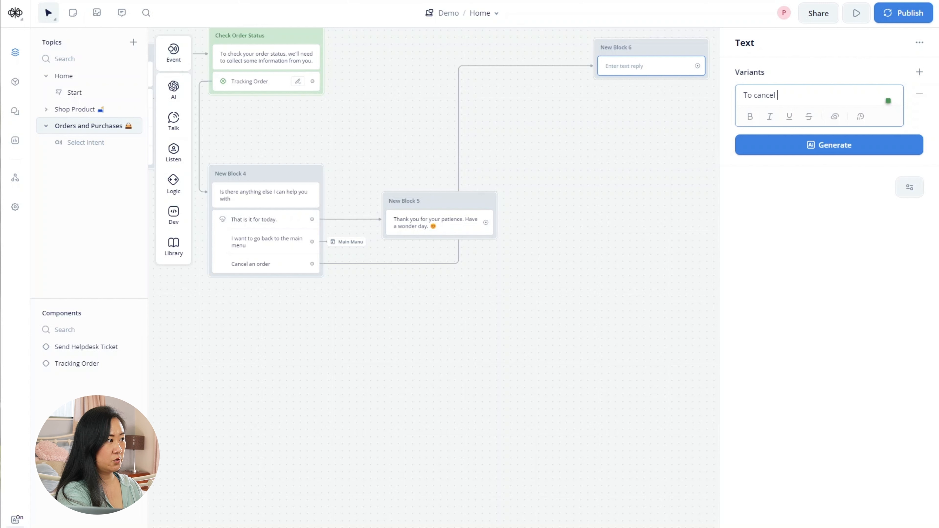
{"action": "type", "text": " your order, "}
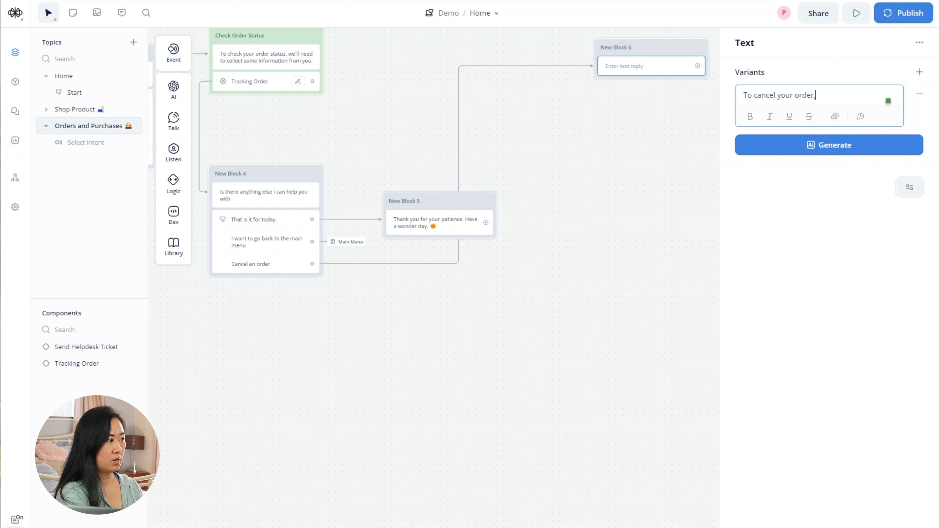
{"action": "type", "text": "we'll need to"}
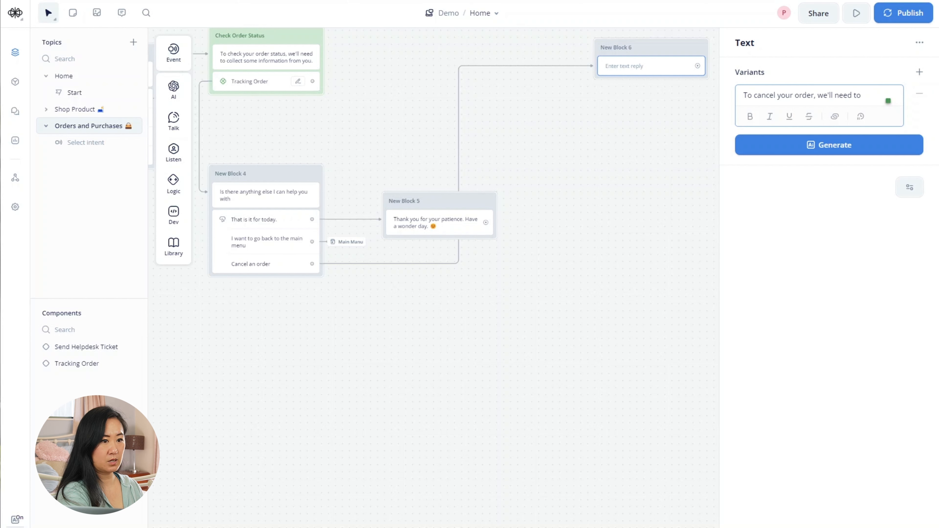
{"action": "type", "text": " collect"}
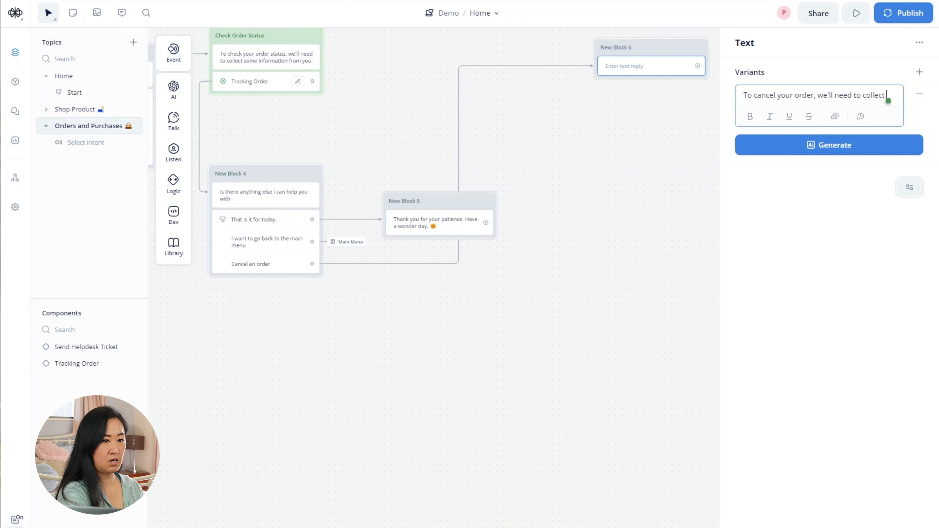
{"action": "type", "text": " some informat"}
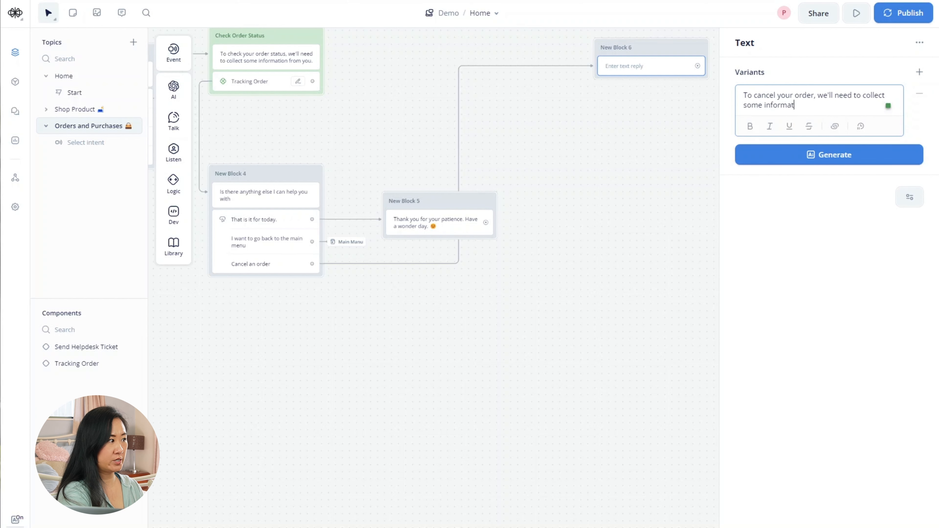
{"action": "type", "text": "ion from you"}
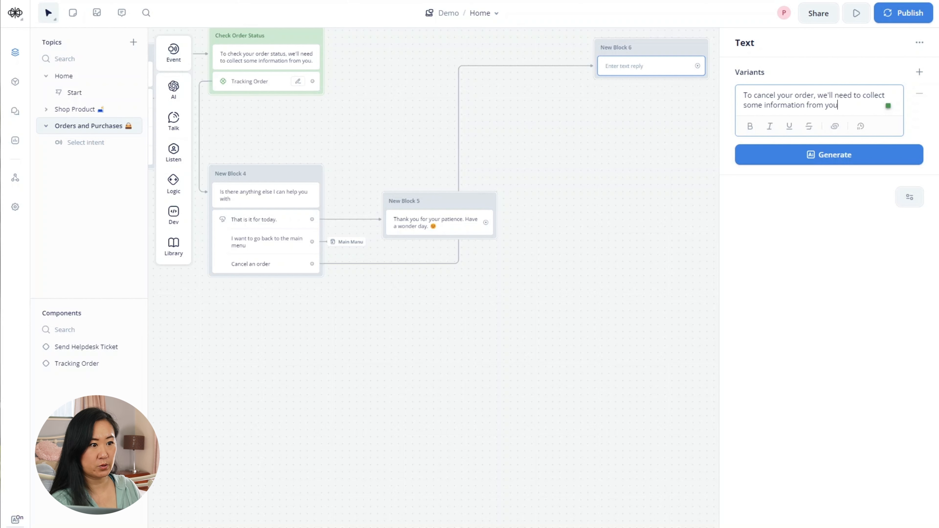
{"action": "type", "text": "."}
{"action": "left_click", "coordinate": [627, 98]}
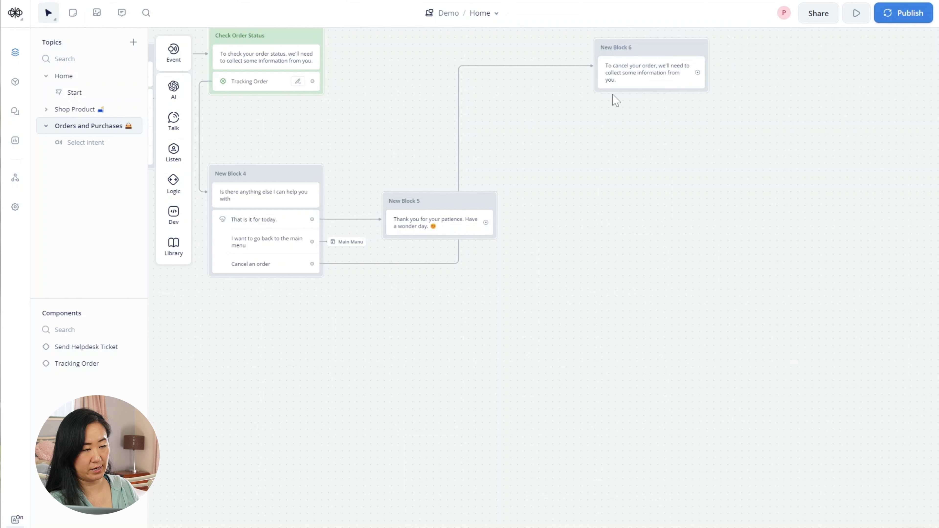
- Add the Tracking Order component to New Block 6 after its cancel message
{"action": "left_click_drag", "start_coordinate": [622, 131], "coordinate": [587, 161]}
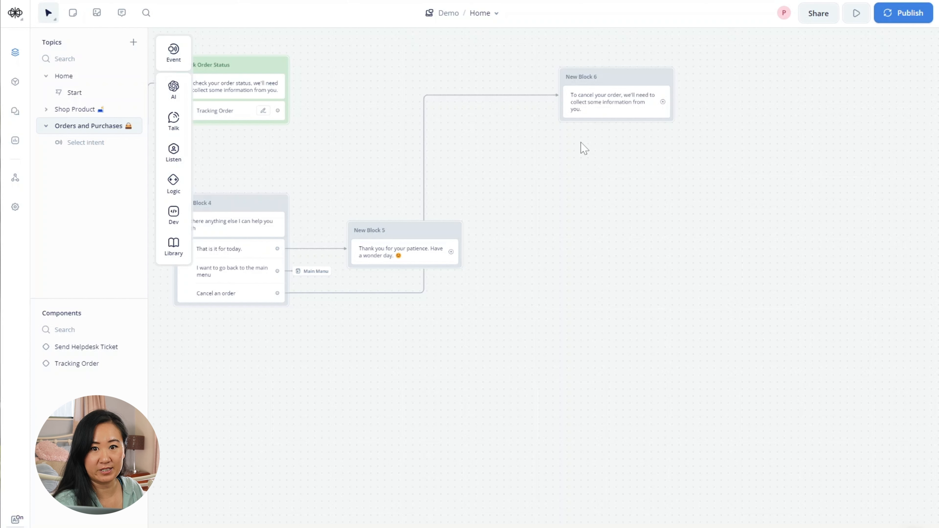
{"action": "left_click_drag", "start_coordinate": [595, 78], "coordinate": [564, 87]}
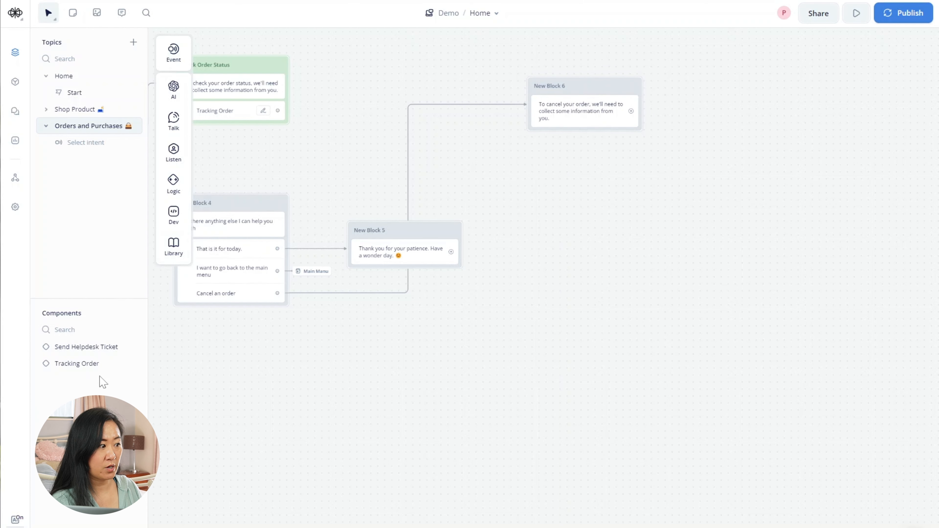
{"action": "left_click_drag", "start_coordinate": [79, 368], "coordinate": [579, 147]}
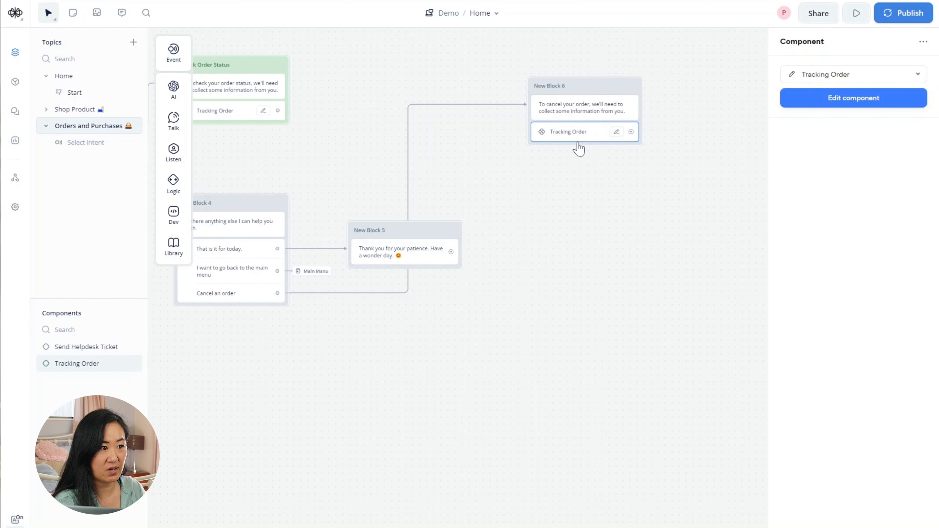
- Inside the Tracking Order component, connect its start to the first block
{"action": "left_click", "coordinate": [71, 369]}
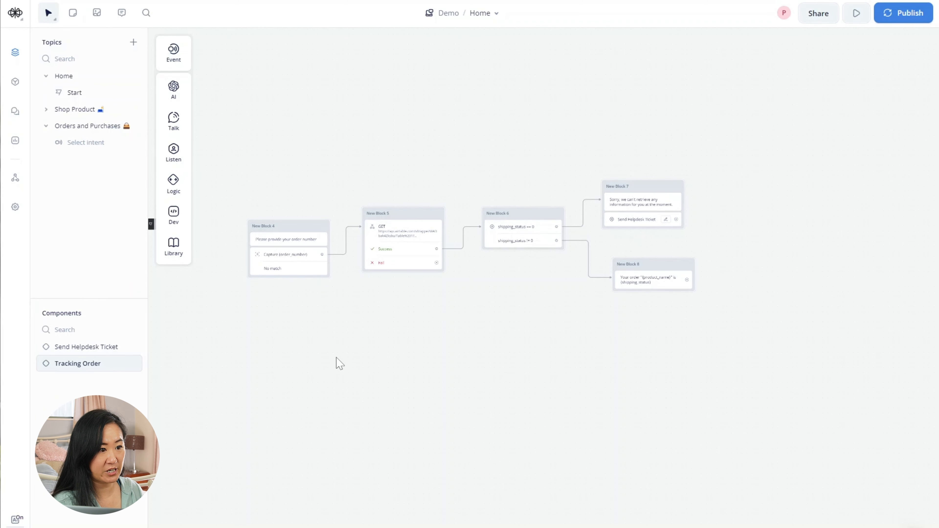
{"action": "left_click_drag", "start_coordinate": [299, 223], "coordinate": [373, 223]}
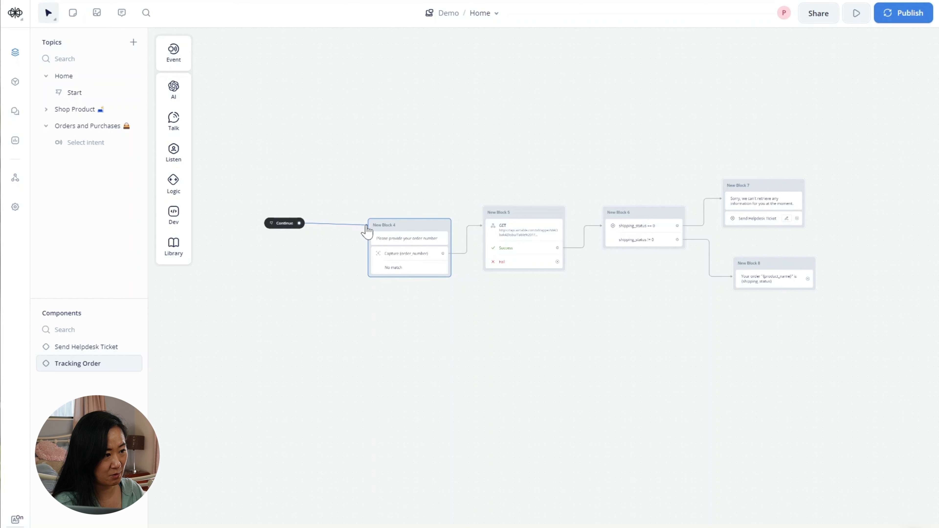
{"action": "left_click", "coordinate": [362, 225]}
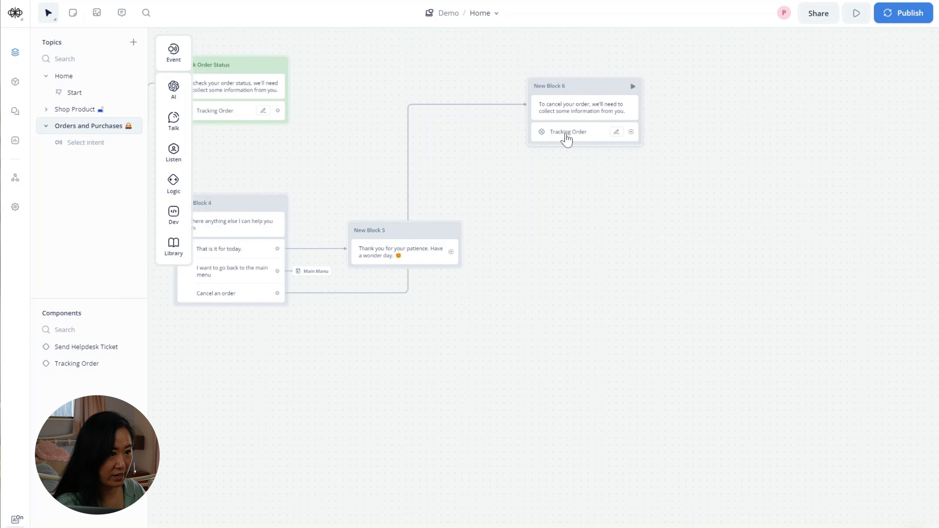
- Attach a Condition step, New Block 7, to New Block 6's output and position it directly below
{"action": "left_click_drag", "start_coordinate": [631, 132], "coordinate": [582, 167]}
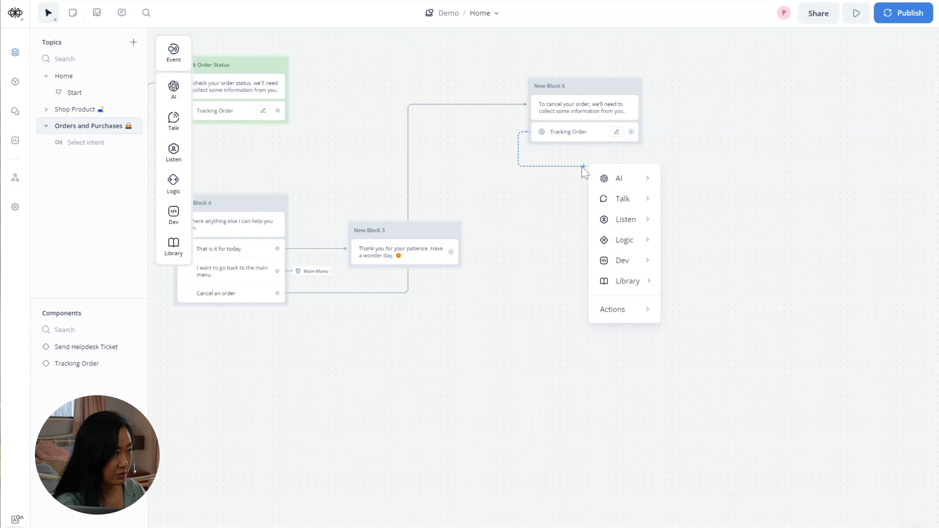
{"action": "mouse_move", "coordinate": [635, 264]}
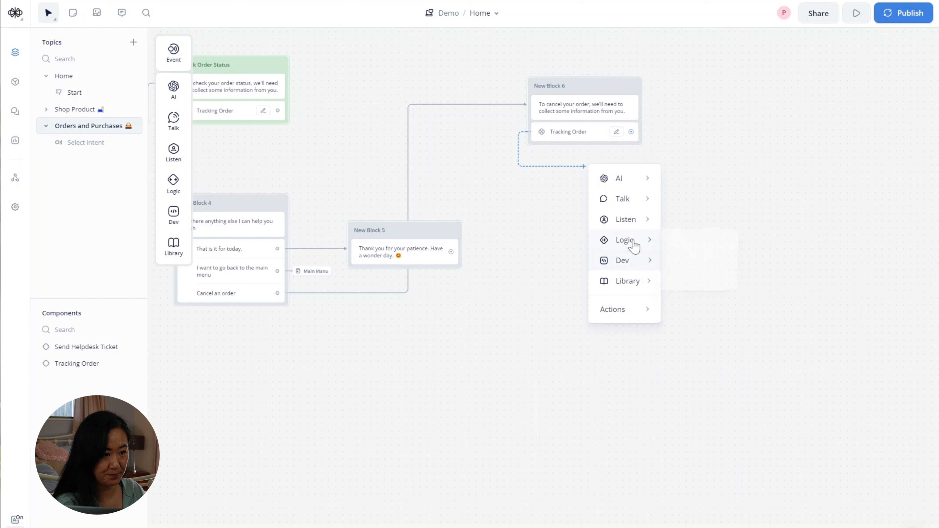
{"action": "mouse_move", "coordinate": [634, 242]}
{"action": "left_click", "coordinate": [704, 247]}
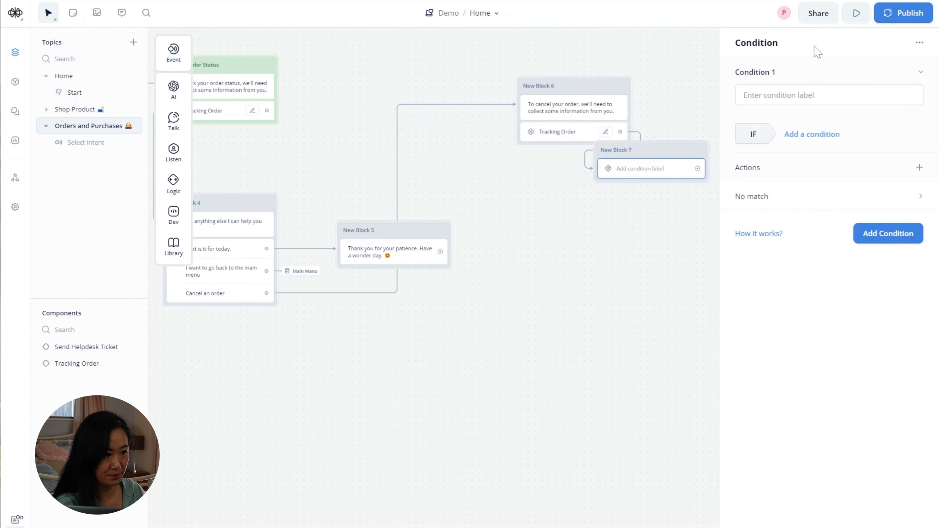
{"action": "left_click_drag", "start_coordinate": [656, 156], "coordinate": [576, 189]}
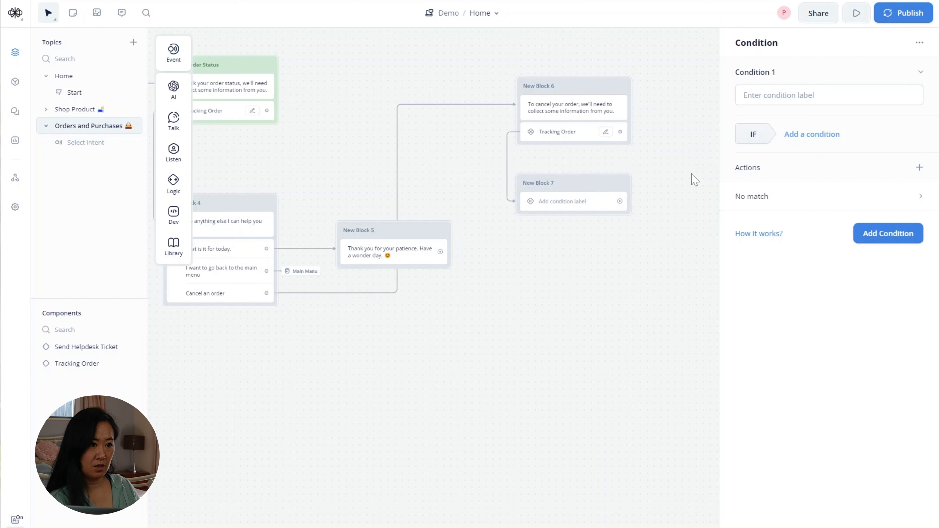
{"action": "left_click", "coordinate": [810, 96]}
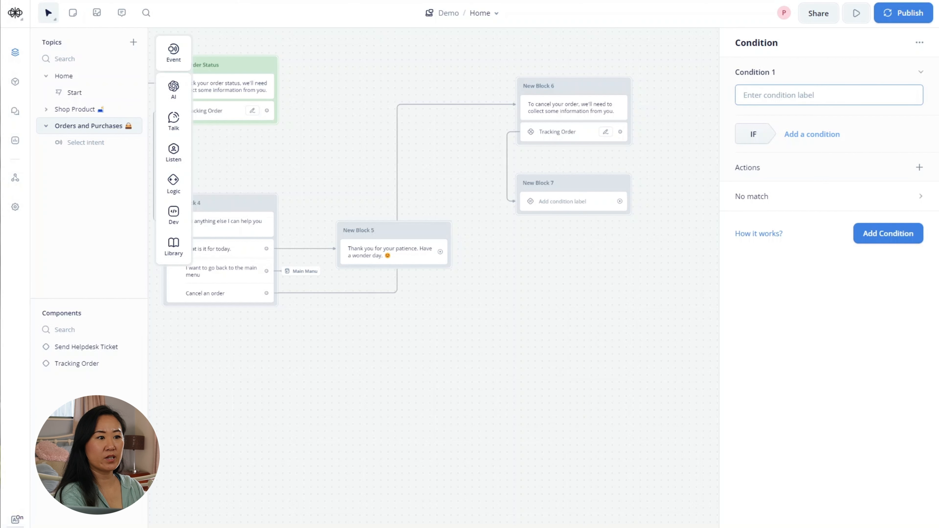
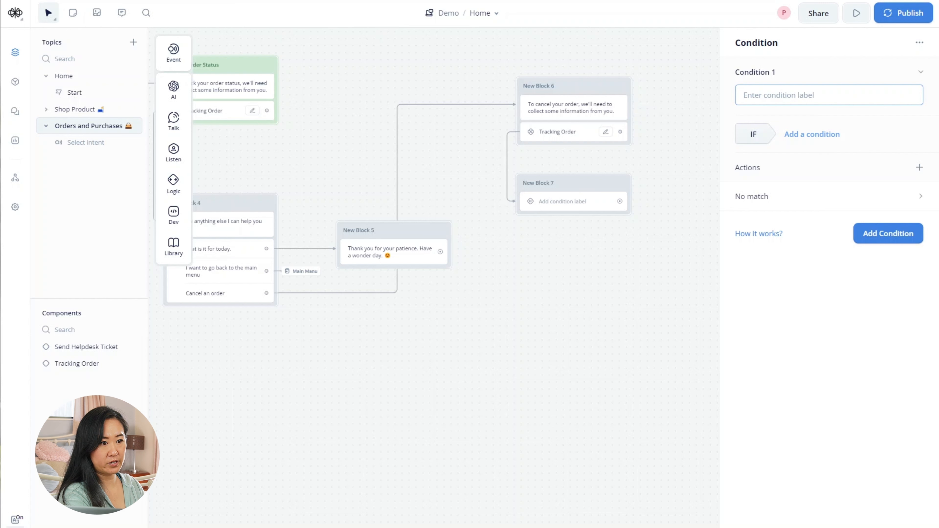
- Label the first path 'Order has been shipped' with the rule shipping_status is Shipped
{"action": "type", "text": "Order"}
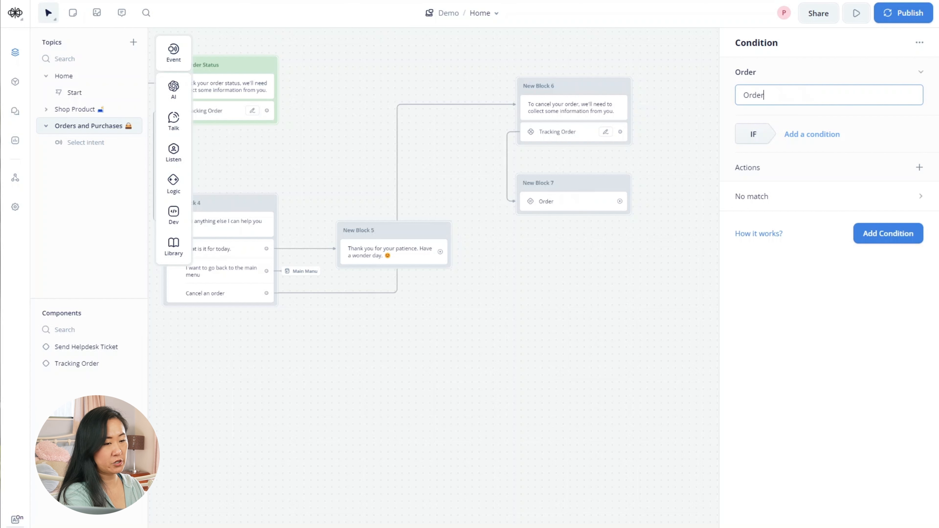
{"action": "type", "text": " has been "}
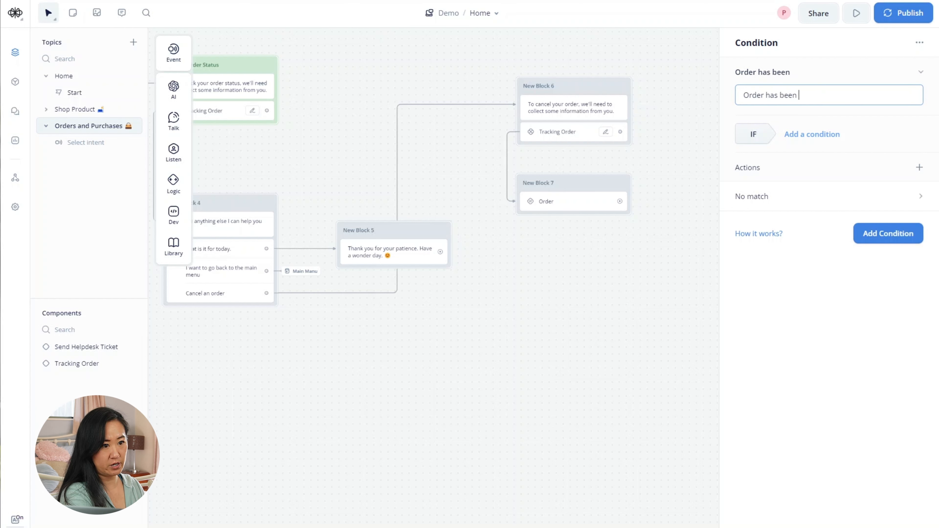
{"action": "type", "text": "shipped"}
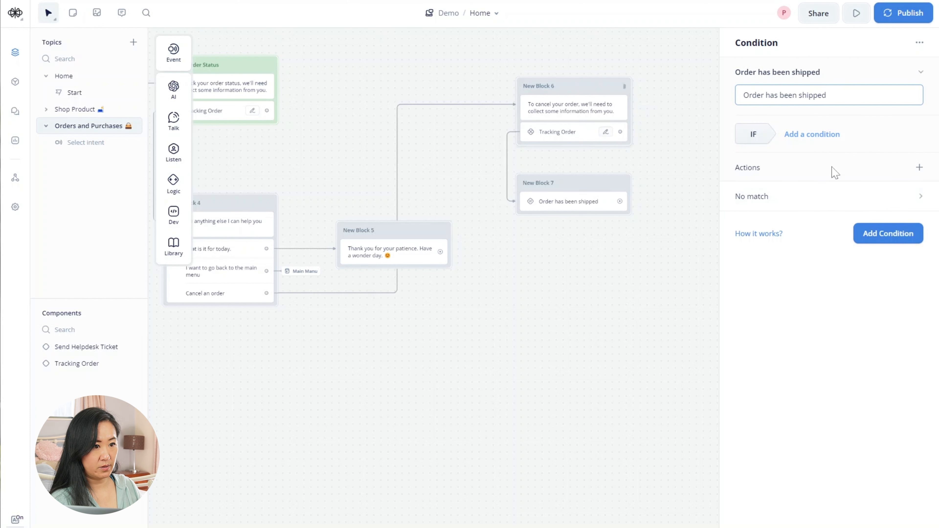
{"action": "left_click", "coordinate": [826, 136]}
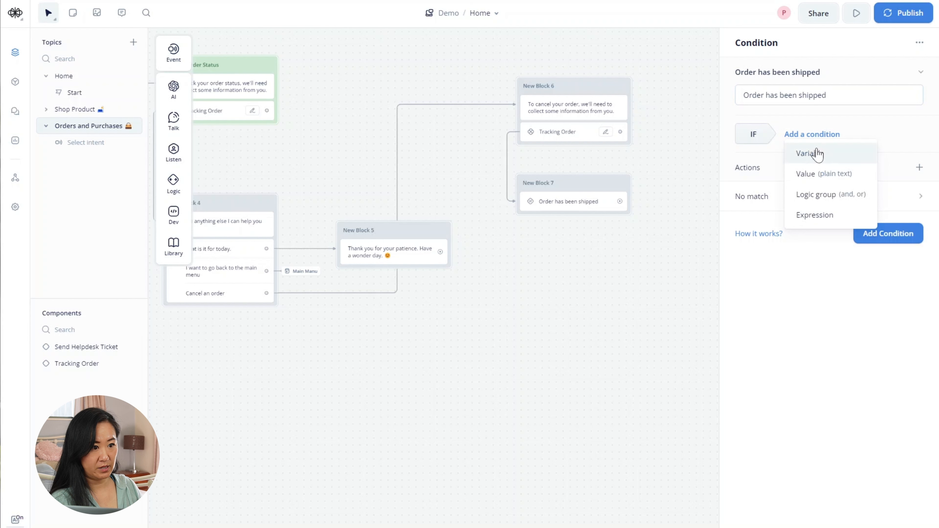
{"action": "left_click", "coordinate": [817, 155]}
{"action": "left_click", "coordinate": [813, 182]}
{"action": "type", "text": "s"}
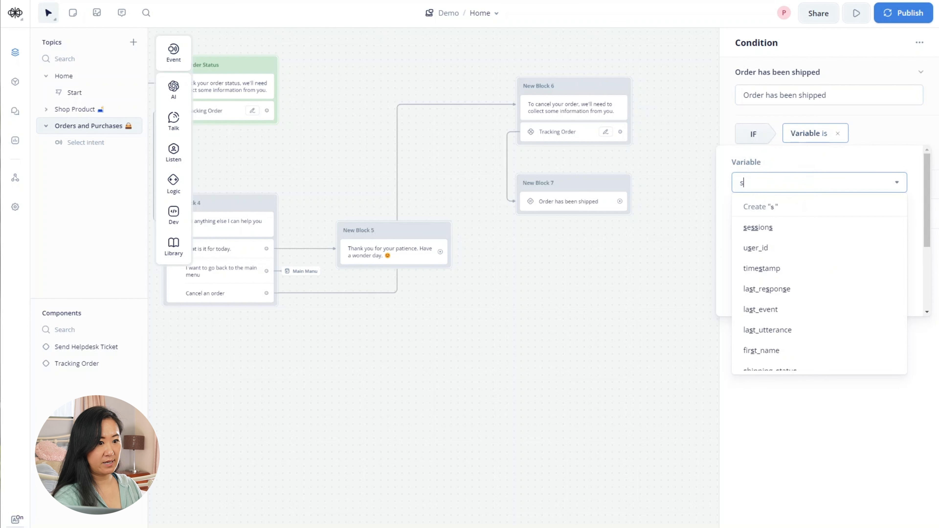
{"action": "type", "text": "hip"}
{"action": "left_click", "coordinate": [802, 228]}
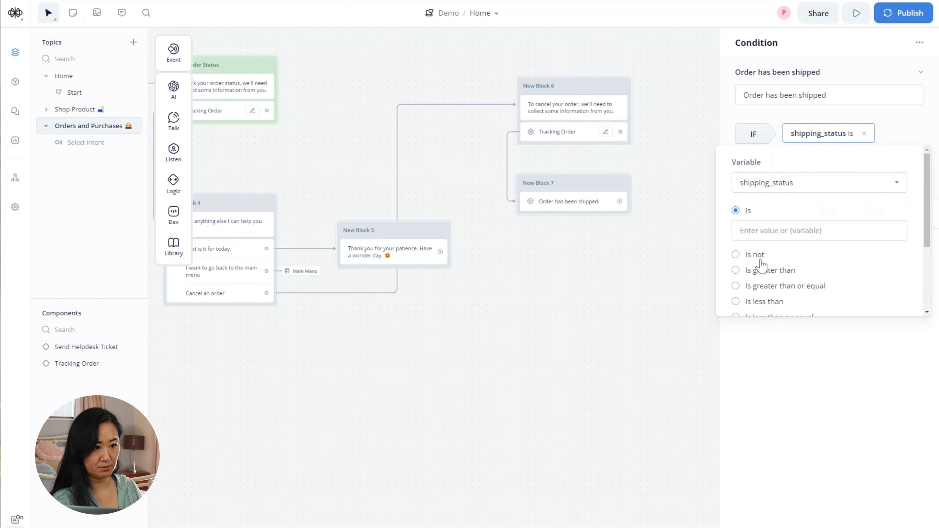
{"action": "scroll", "coordinate": [759, 266], "scroll_direction": "down", "scroll_amount": 1}
{"action": "left_click", "coordinate": [782, 182]}
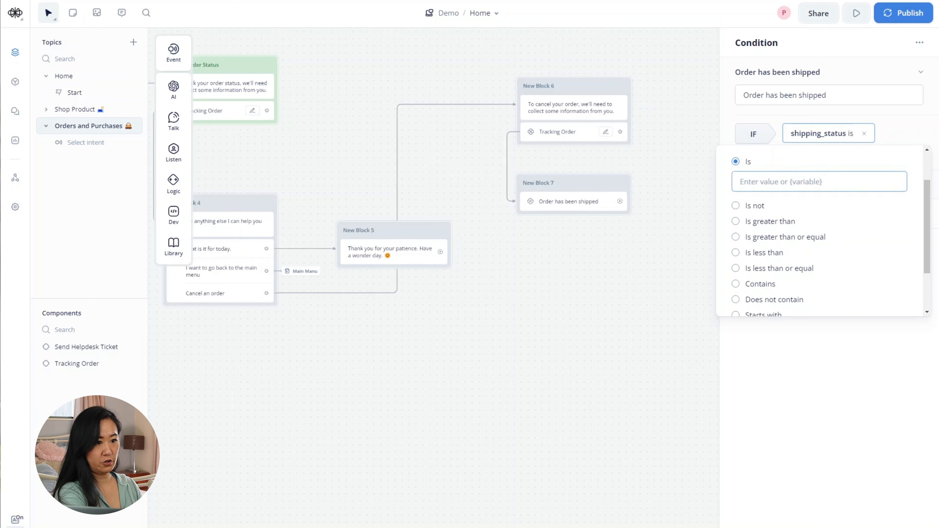
{"action": "type", "text": "Shipped"}
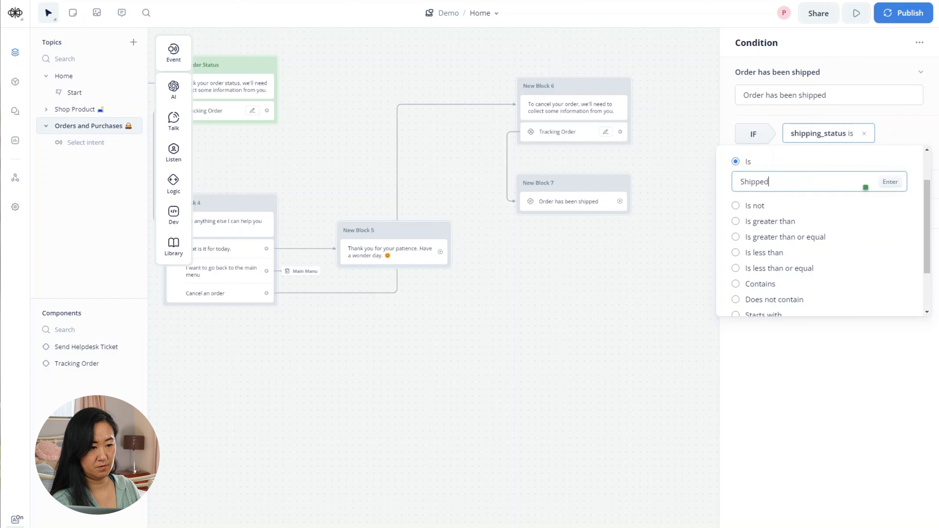
{"action": "left_click", "coordinate": [814, 343]}
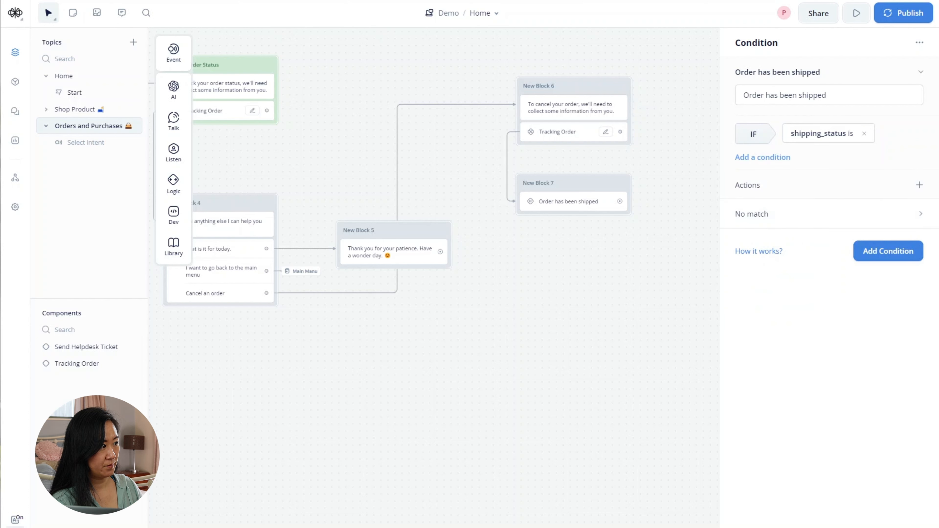
- Add a path 'Order has not been shipped' with the rule shipping_status is Pending
{"action": "left_click", "coordinate": [887, 255]}
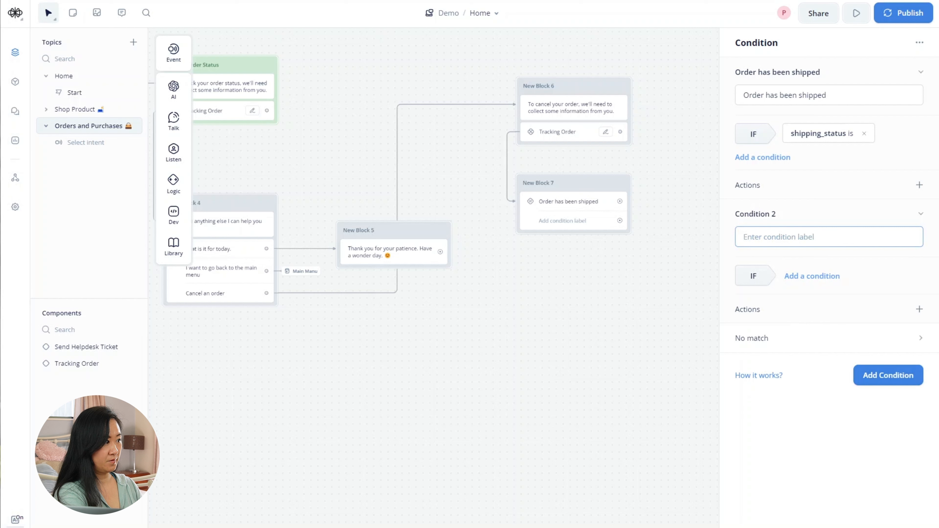
{"action": "type", "text": "Order"}
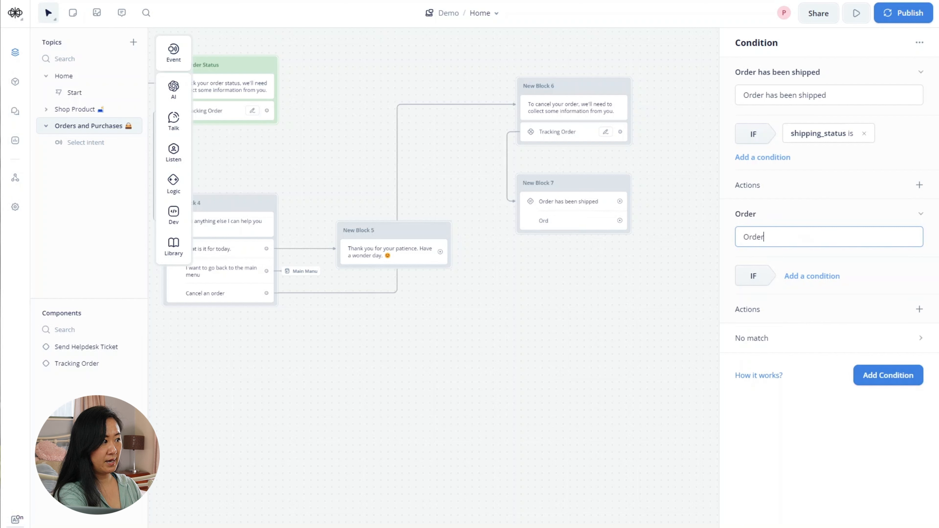
{"action": "type", "text": " has not b"}
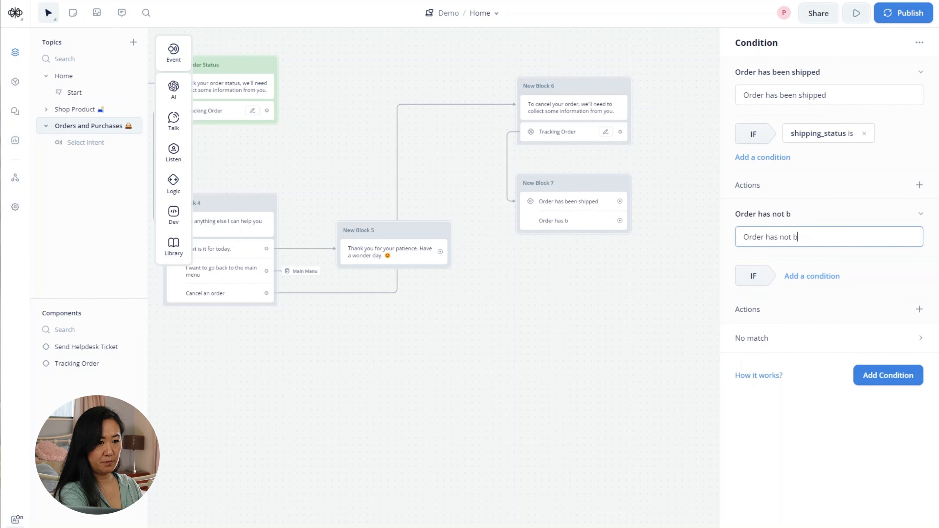
{"action": "type", "text": "een shipped"}
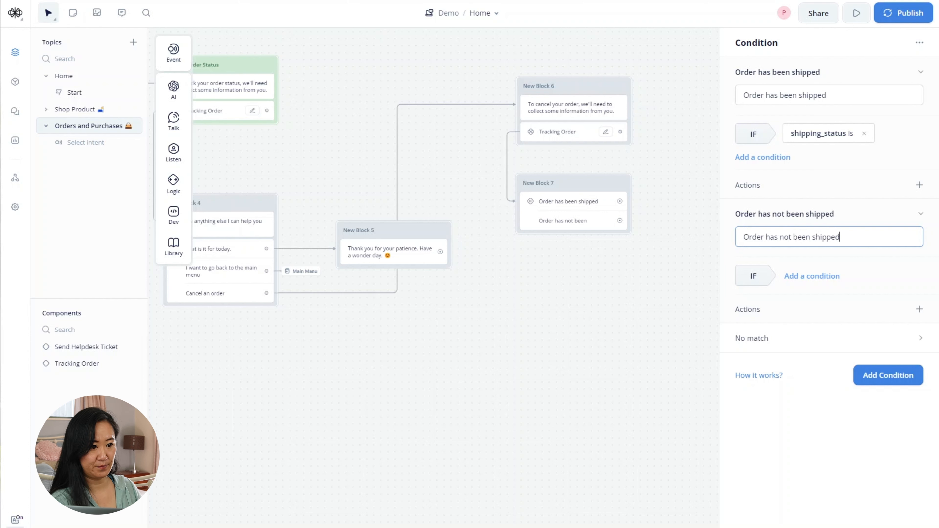
{"action": "left_click", "coordinate": [795, 281]}
{"action": "left_click", "coordinate": [806, 296]}
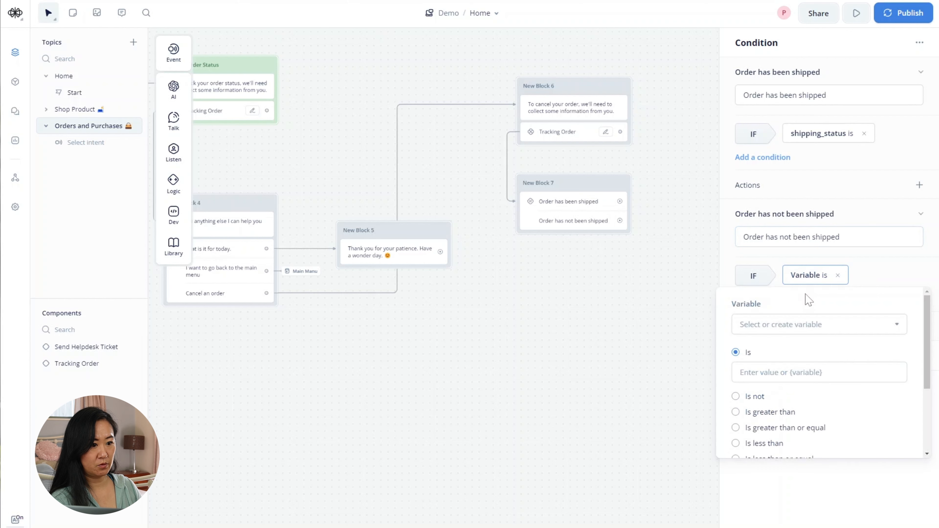
{"action": "left_click", "coordinate": [811, 324]}
{"action": "type", "text": "shipp"}
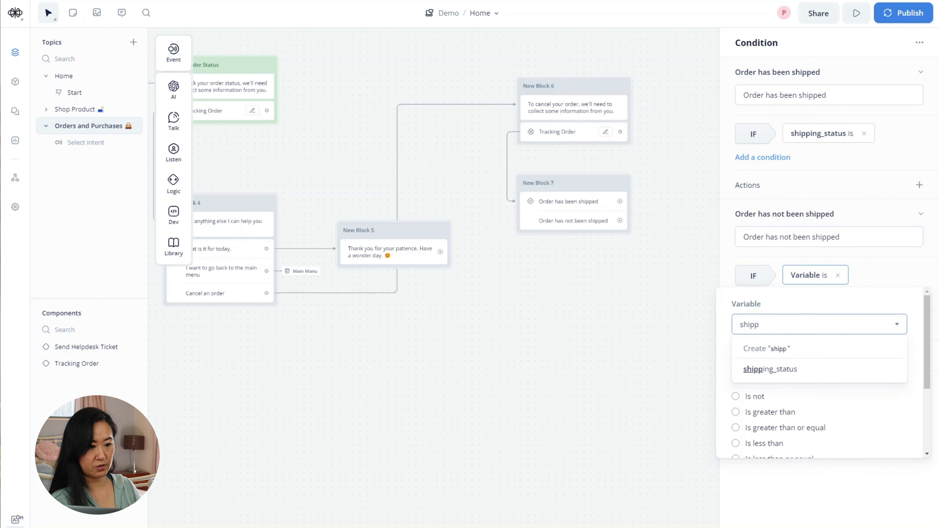
{"action": "left_click", "coordinate": [772, 370]}
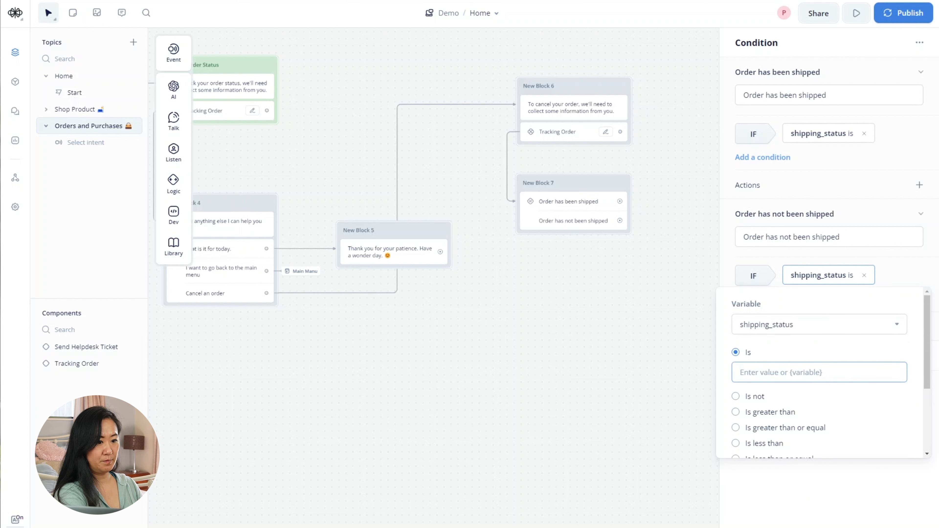
{"action": "type", "text": "Pending"}
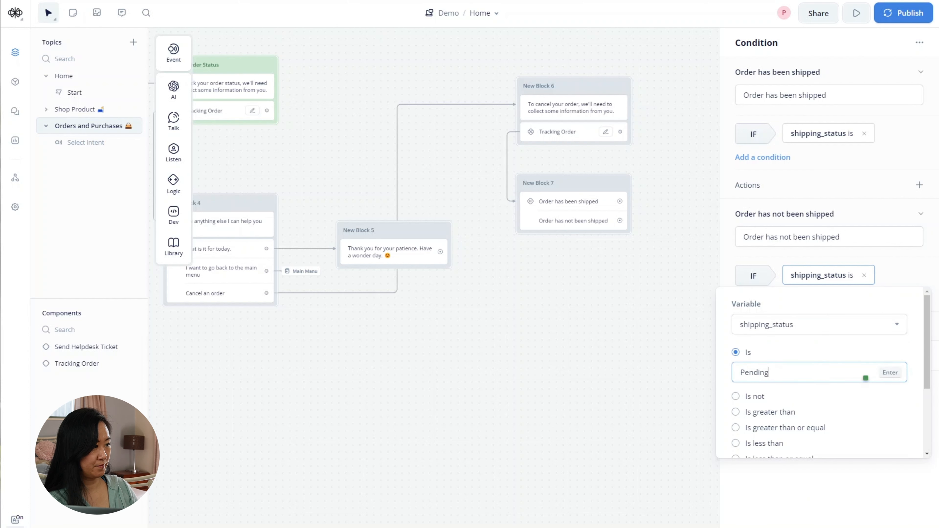
{"action": "left_click", "coordinate": [789, 506]}
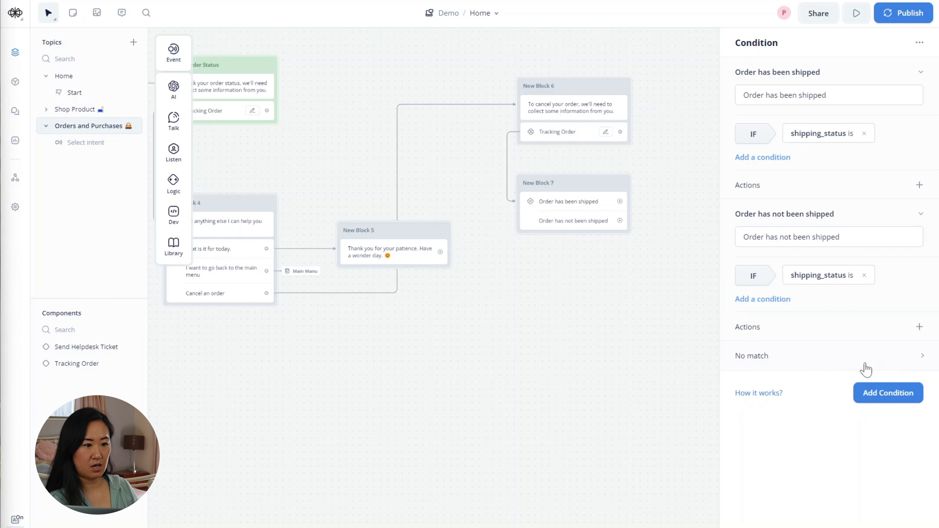
- Add an Else path labelled 'No information can be retrieved under this number, I will connect you with one of our agents'
{"action": "left_click", "coordinate": [808, 361]}
{"action": "left_click", "coordinate": [919, 72]}
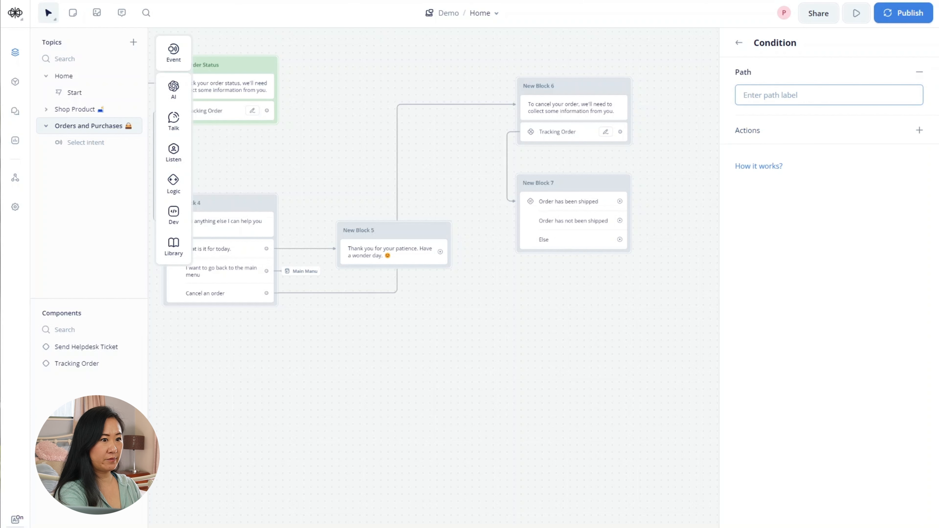
{"action": "type", "text": "No inform"}
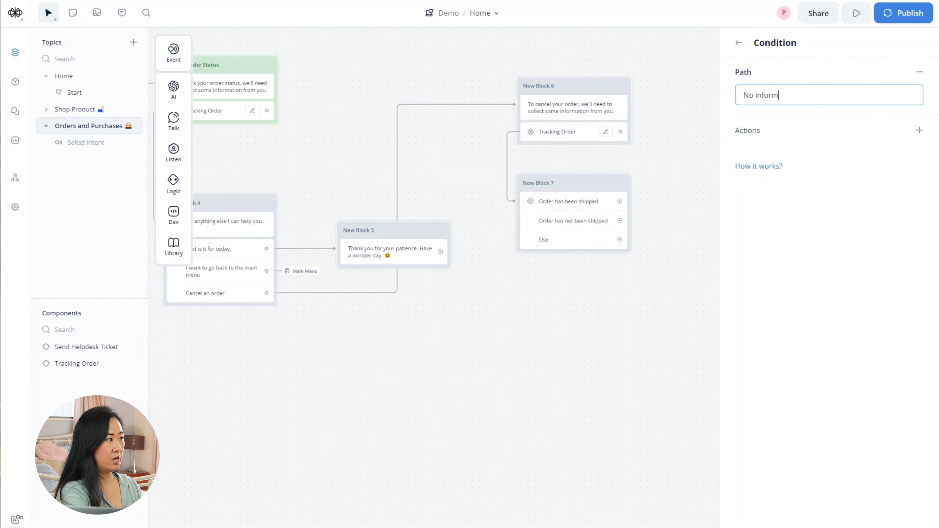
{"action": "type", "text": "ation can be"}
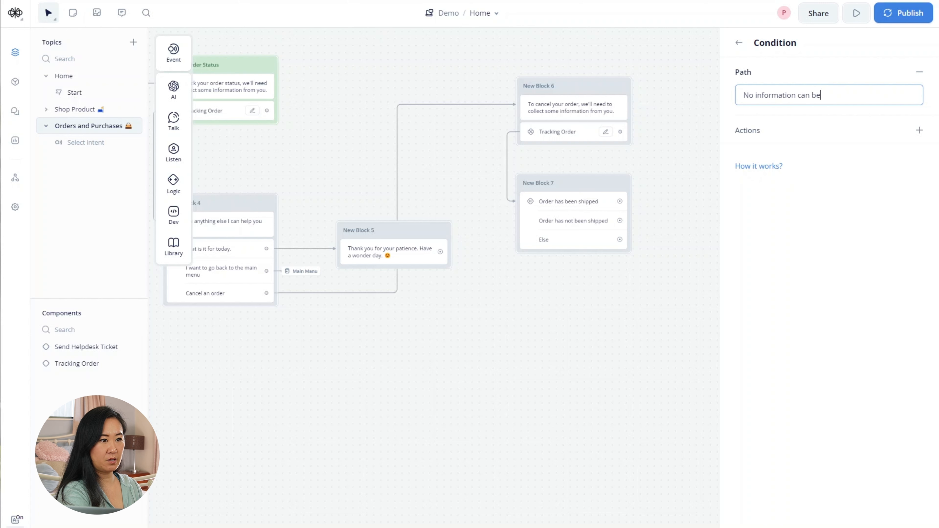
{"action": "type", "text": " tetri"}
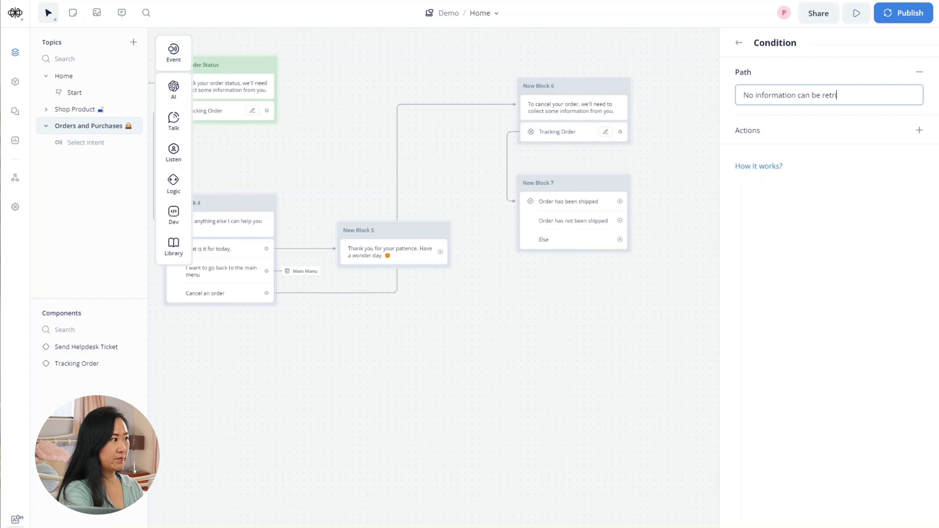
{"action": "type", "text": "ved und"}
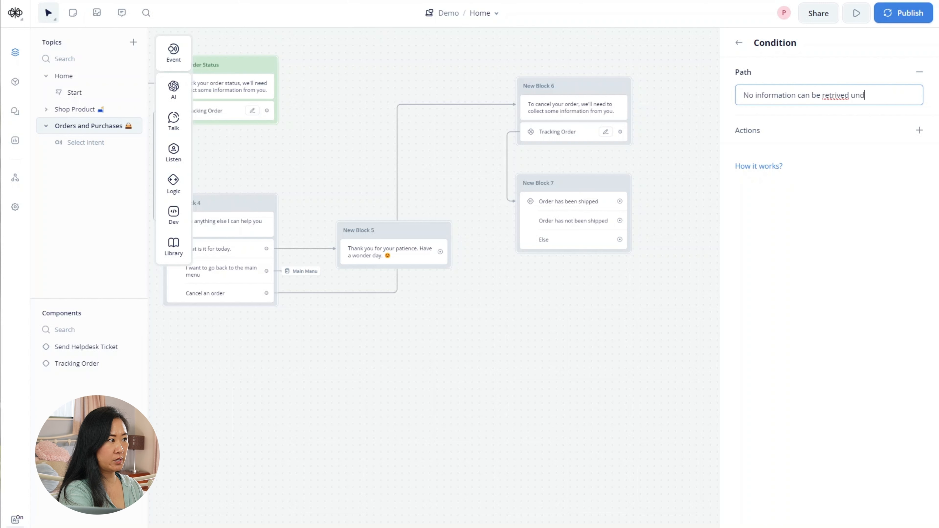
{"action": "type", "text": "er this number"}
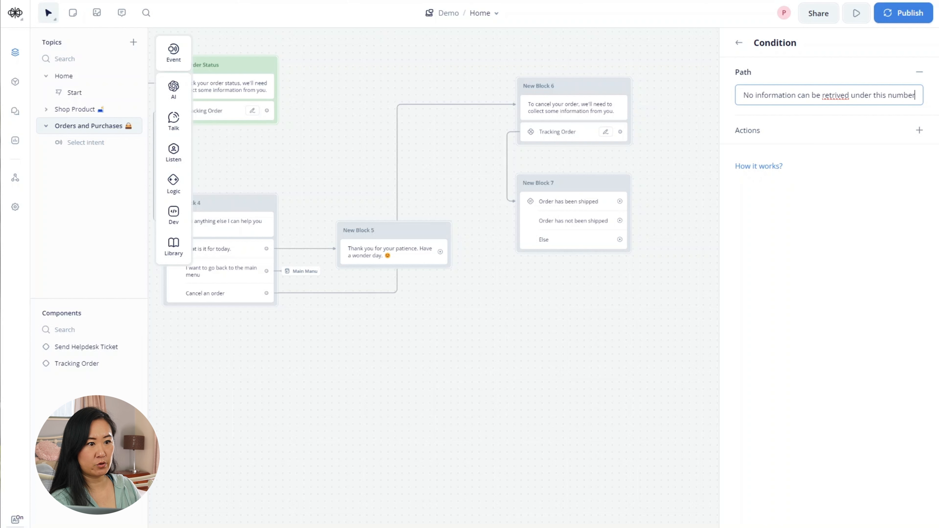
{"action": "right_click", "coordinate": [834, 96]}
{"action": "left_click", "coordinate": [756, 106]}
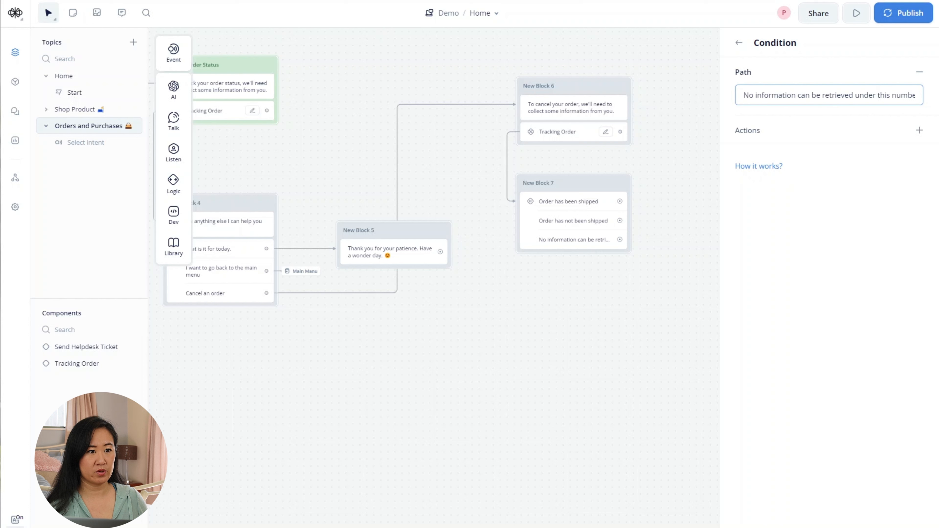
{"action": "key", "text": "End"}
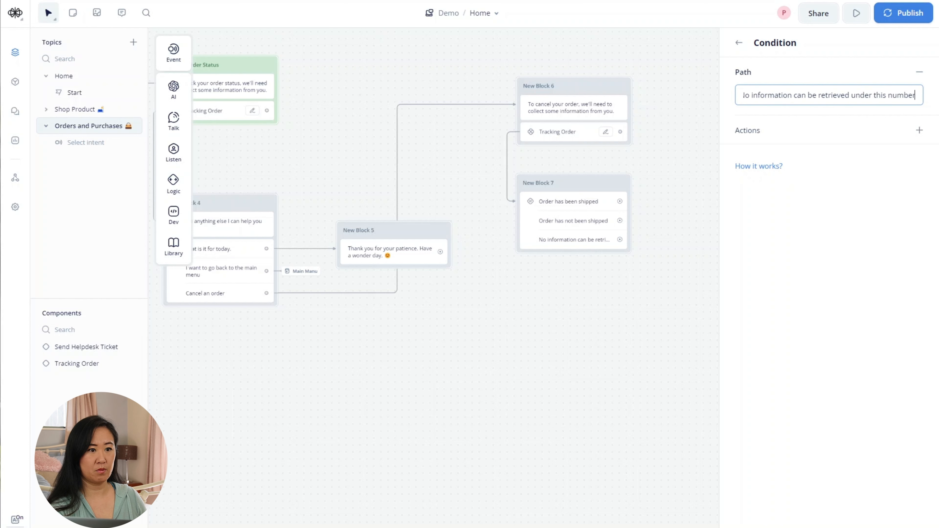
{"action": "type", "text": ", I will contac"}
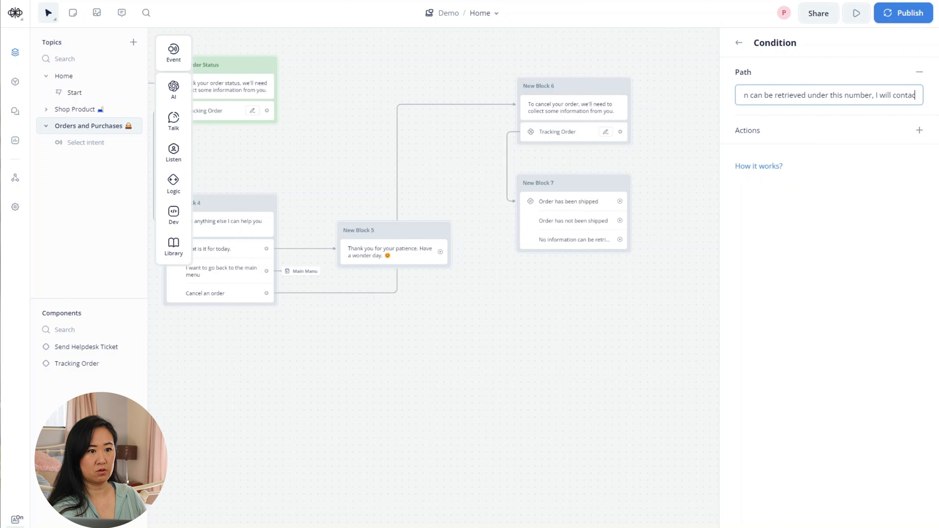
{"action": "key", "text": "BackSpace"}
{"action": "key", "text": "BackSpace"}
{"action": "key", "text": "BackSpace"}
{"action": "type", "text": "n"}
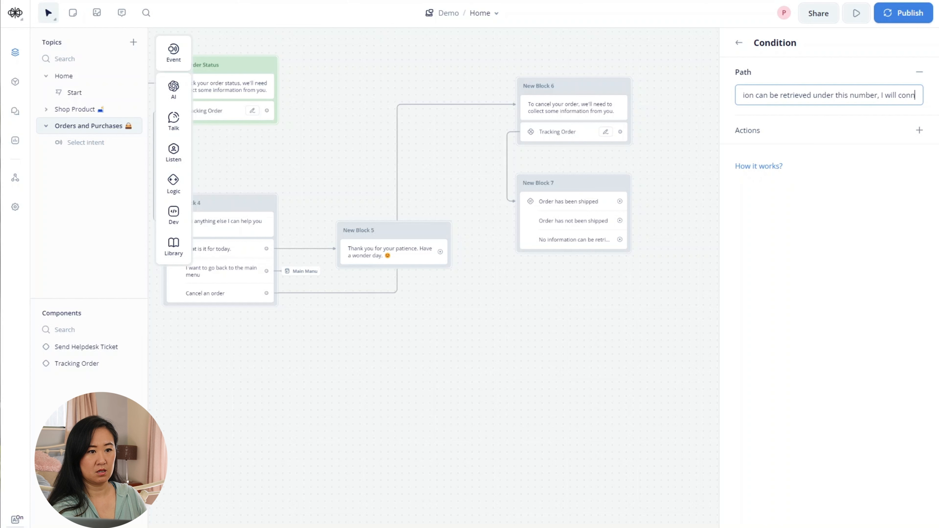
{"action": "type", "text": "ect you"}
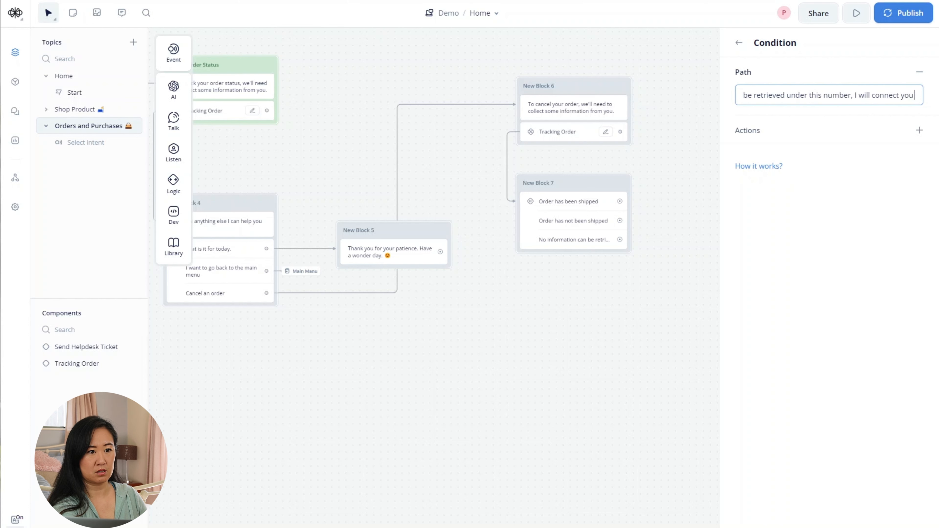
{"action": "type", "text": " with one of"}
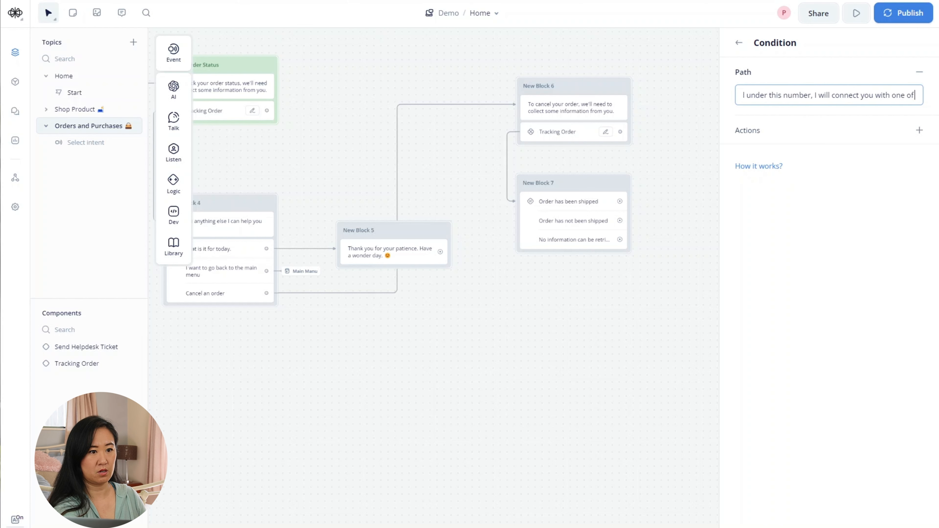
{"action": "type", "text": " our agent"}
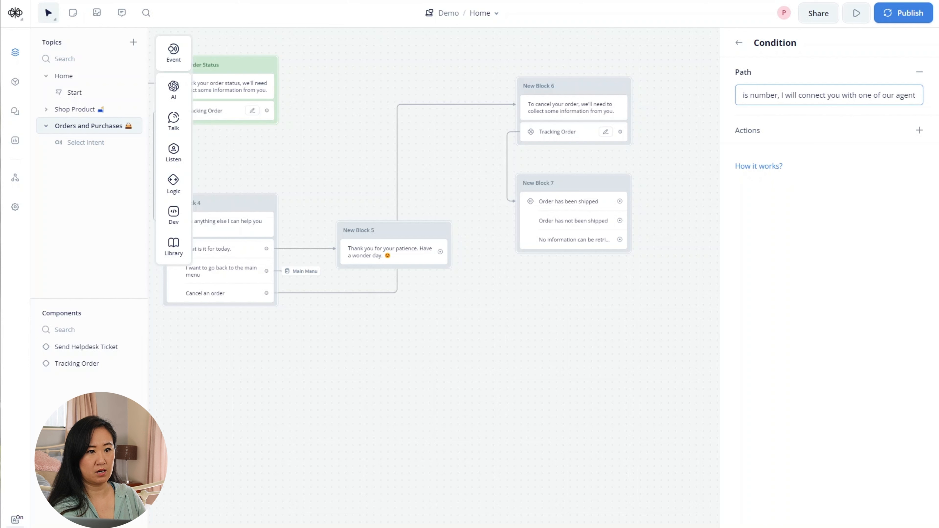
{"action": "type", "text": "s numbe"}
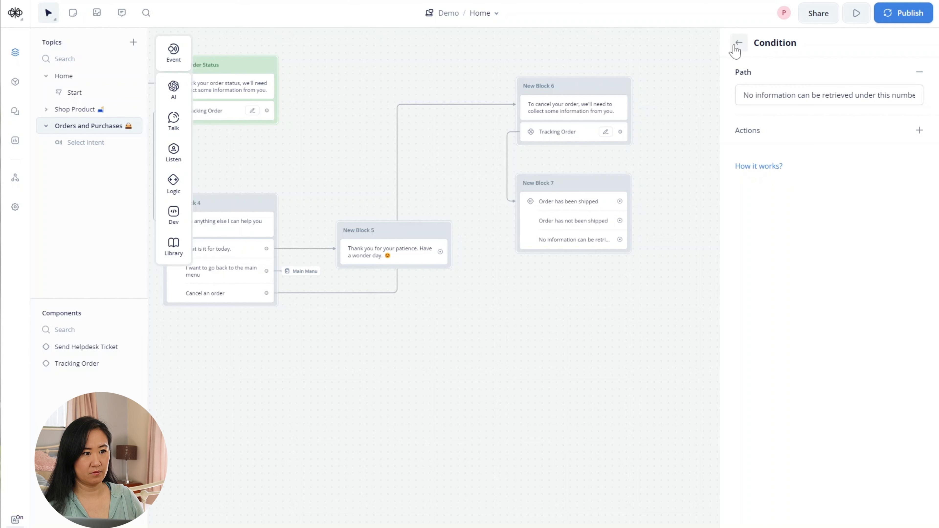
{"action": "left_click", "coordinate": [738, 42]}
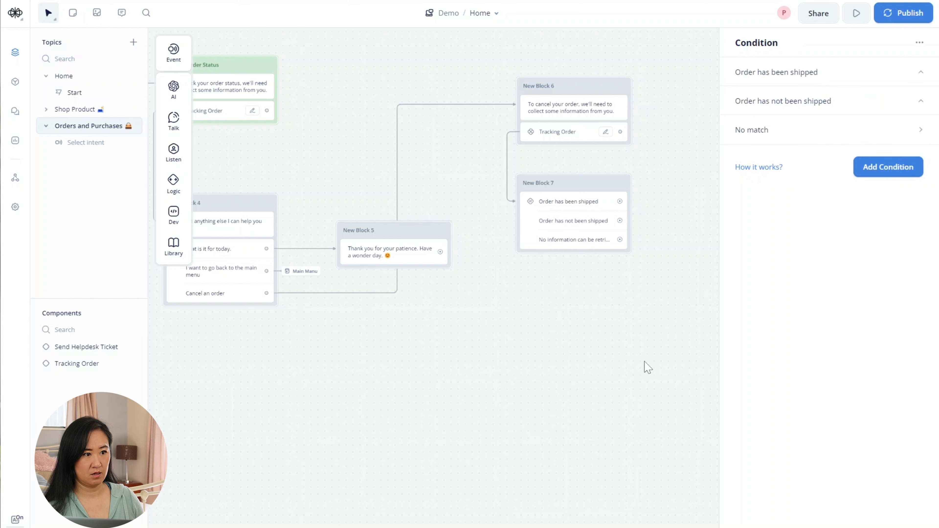
- Link the shipped path to a new text block saying the order has already shipped and cannot be cancelled
{"action": "scroll", "coordinate": [660, 314], "scroll_direction": "up", "scroll_amount": 2}
{"action": "left_click_drag", "start_coordinate": [627, 274], "coordinate": [457, 364]}
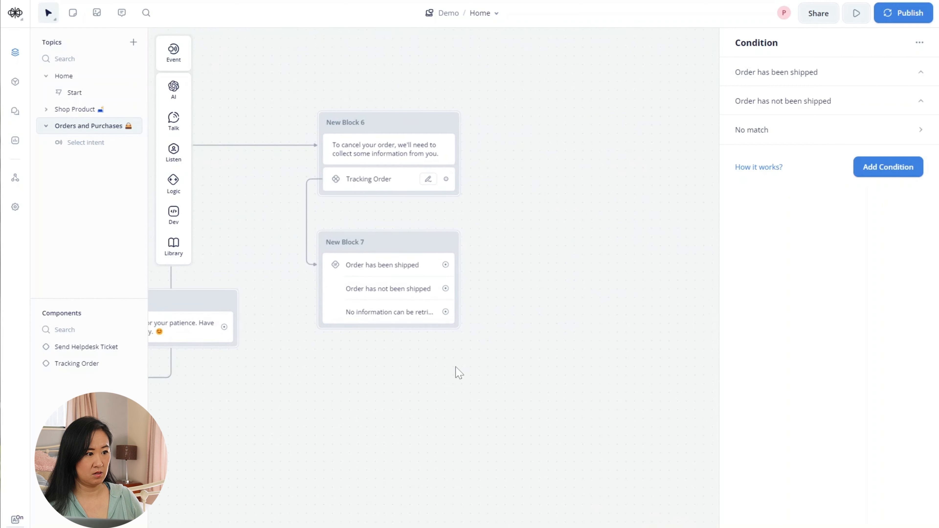
{"action": "scroll", "coordinate": [458, 371], "scroll_direction": "up", "scroll_amount": 2}
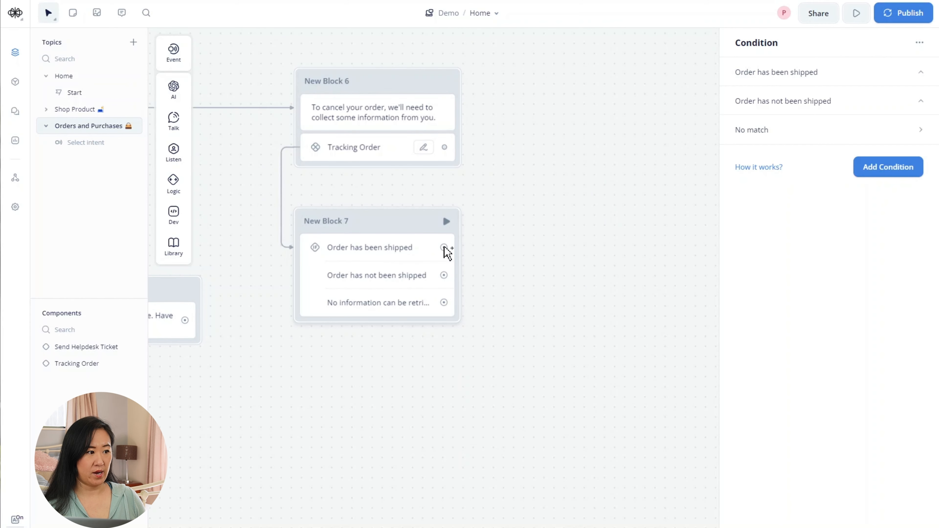
{"action": "left_click_drag", "start_coordinate": [444, 247], "coordinate": [525, 110]}
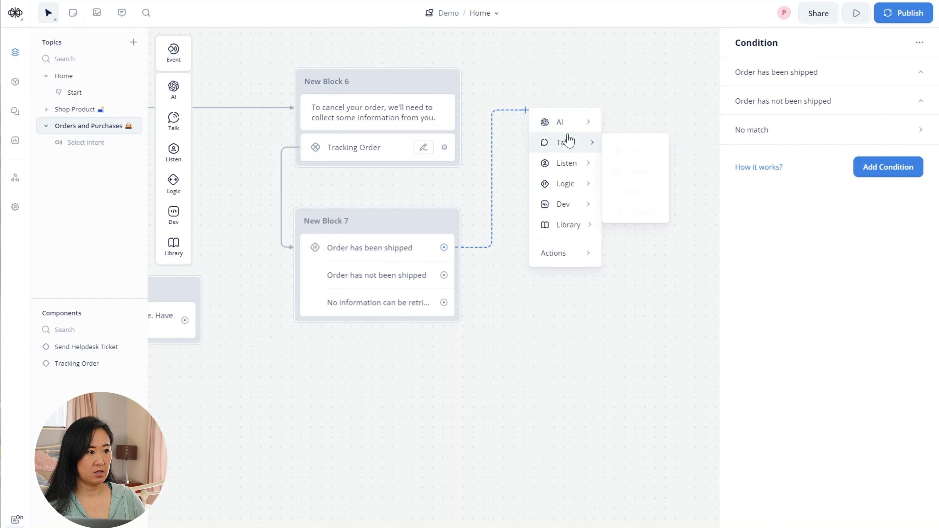
{"action": "mouse_move", "coordinate": [569, 142]}
{"action": "left_click", "coordinate": [624, 146]}
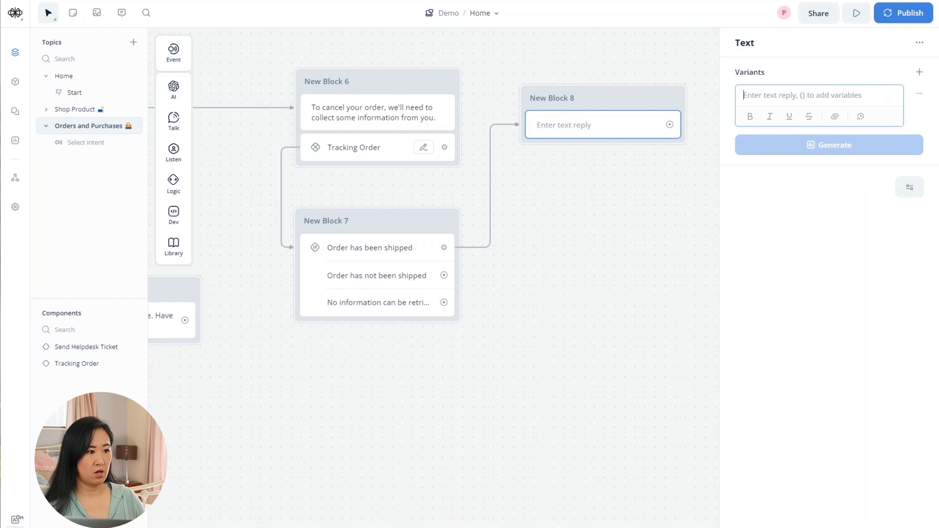
{"action": "type", "text": "It l"}
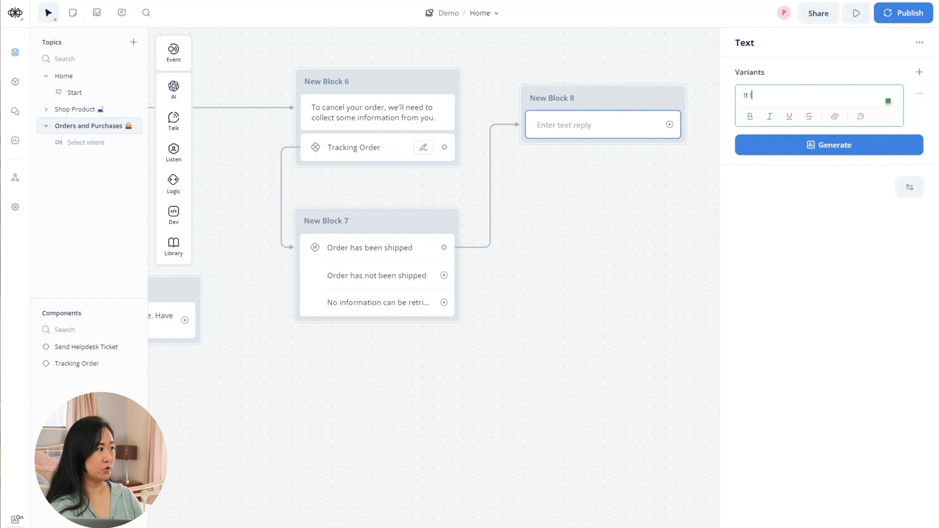
{"action": "type", "text": "ooks like"}
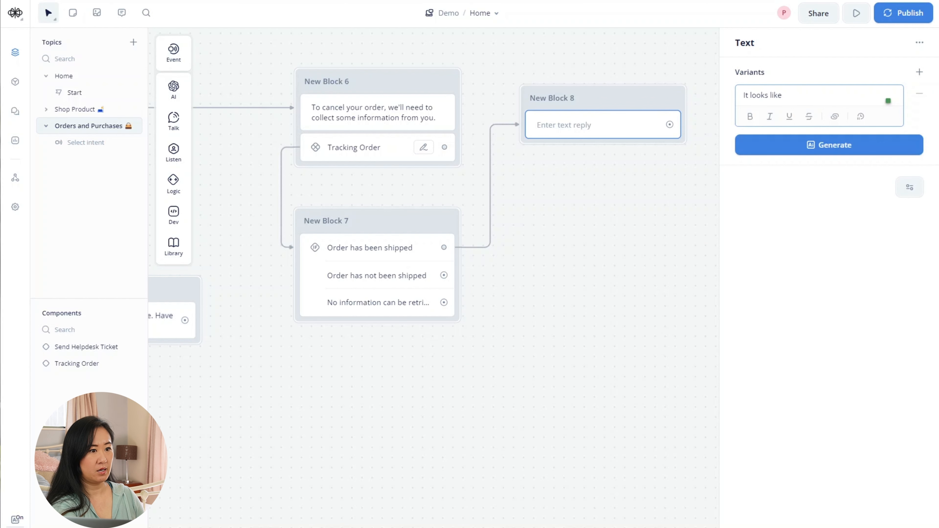
{"action": "type", "text": " your order has "}
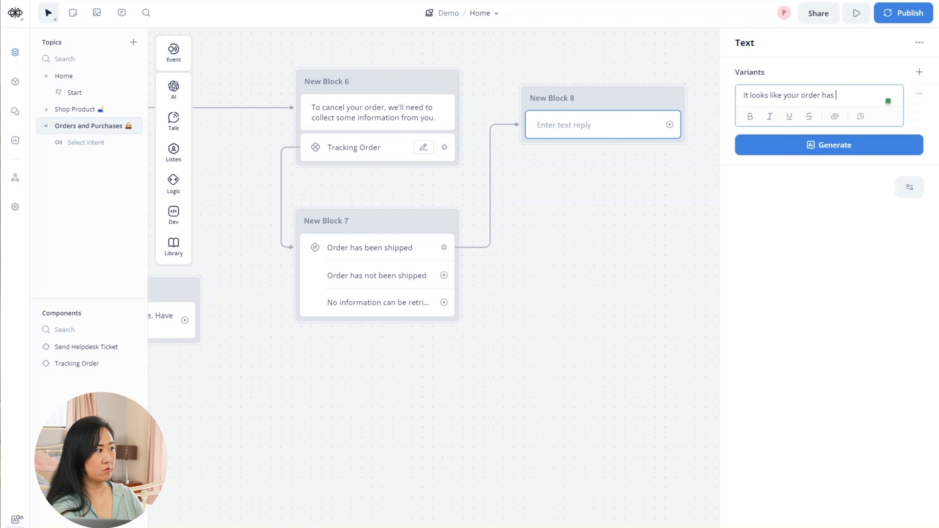
{"action": "type", "text": "already been"}
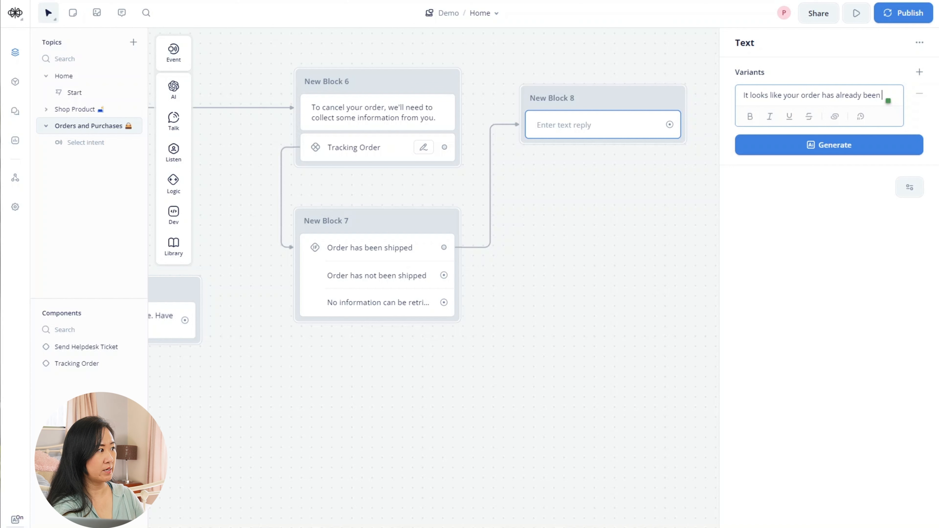
{"action": "type", "text": " shipped and is n"}
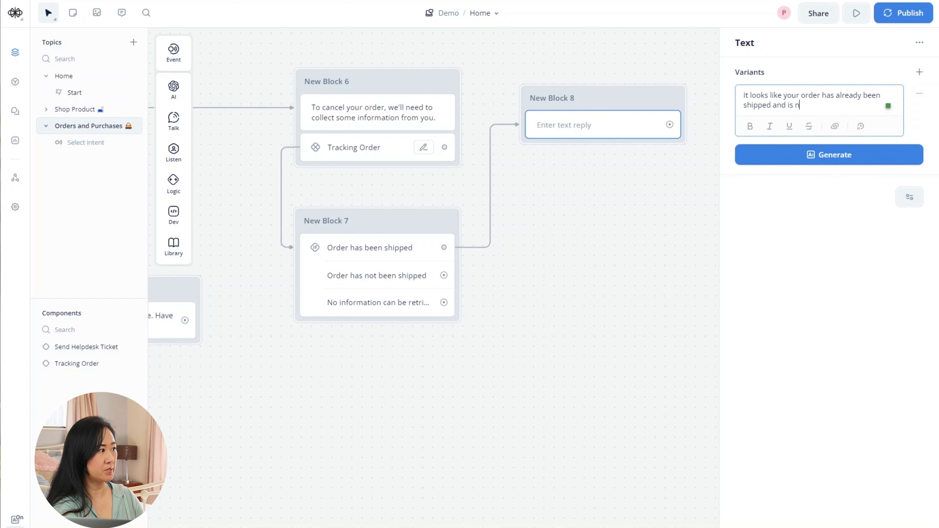
{"action": "type", "text": "ot able to be c"}
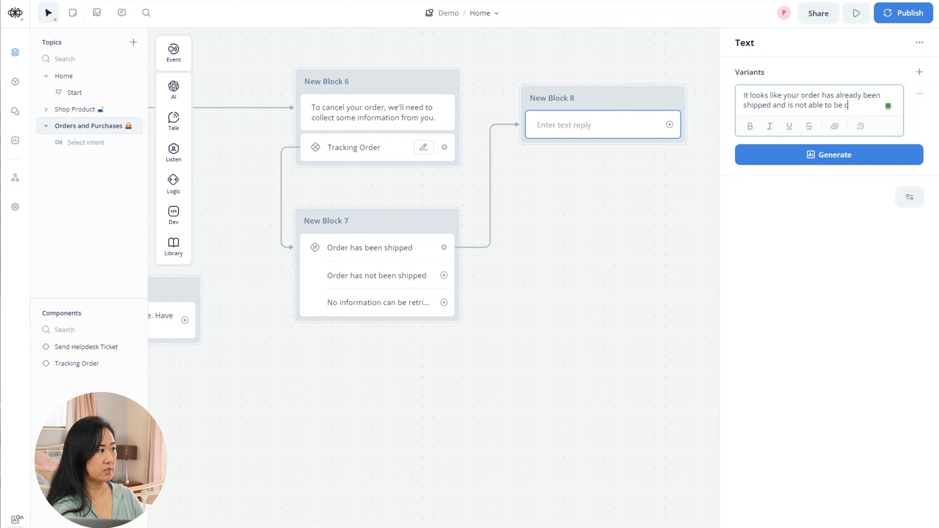
{"action": "type", "text": "anncell"}
{"action": "key", "text": "BackSpace"}
{"action": "key", "text": "BackSpace"}
{"action": "key", "text": "BackSpace"}
{"action": "key", "text": "BackSpace"}
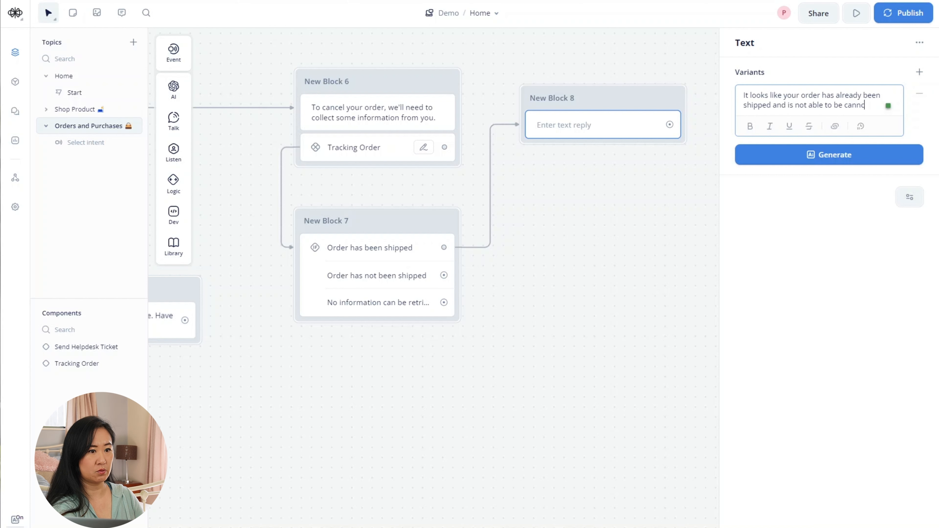
{"action": "type", "text": "celled"}
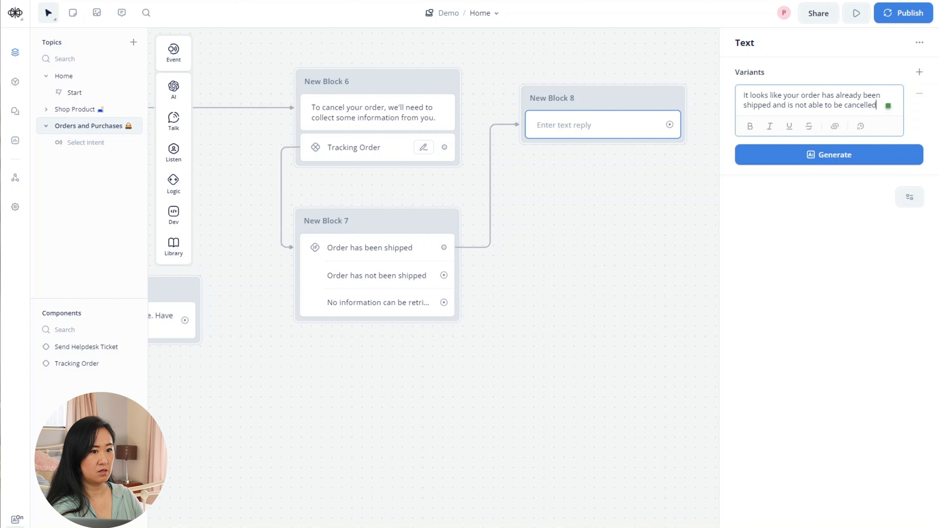
{"action": "left_click", "coordinate": [586, 253]}
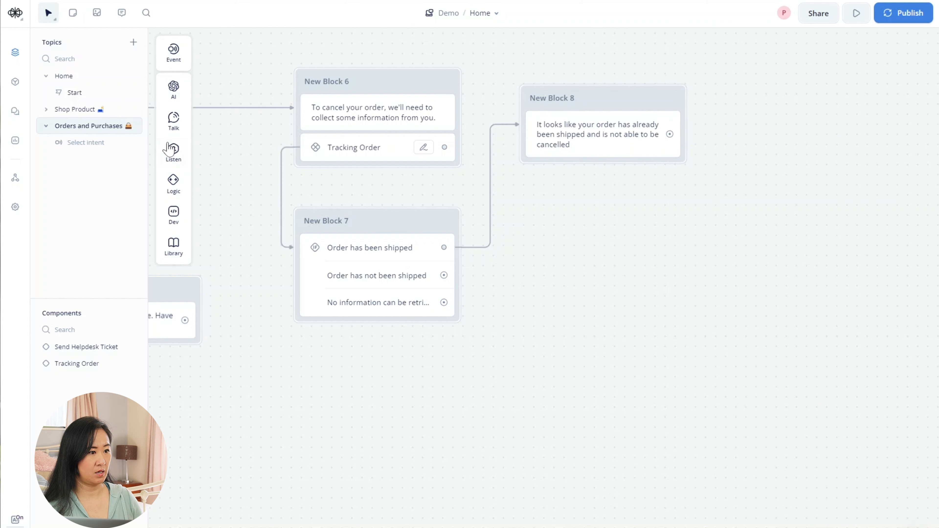
- Add a second reply to New Block 8 recommending the return policy to return or exchange the product
{"action": "mouse_move", "coordinate": [173, 151]}
{"action": "mouse_move", "coordinate": [173, 120]}
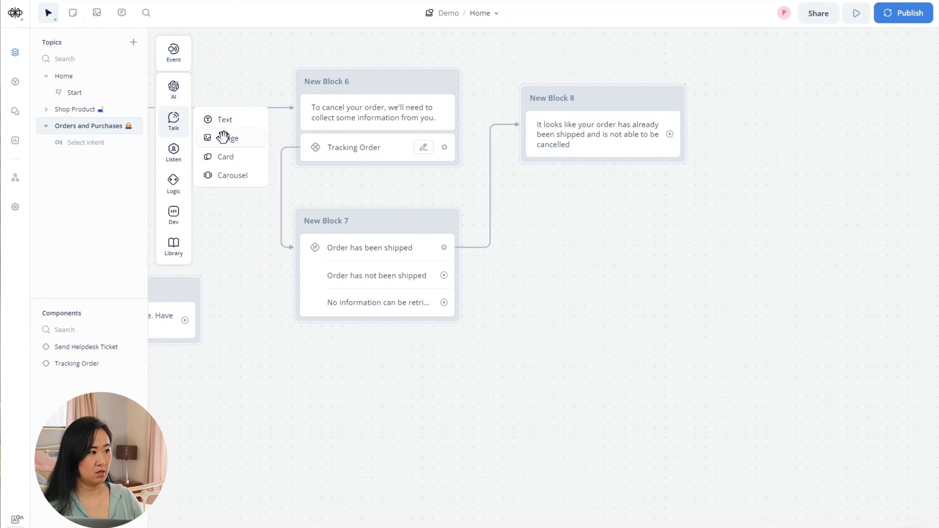
{"action": "left_click_drag", "start_coordinate": [229, 124], "coordinate": [576, 174]}
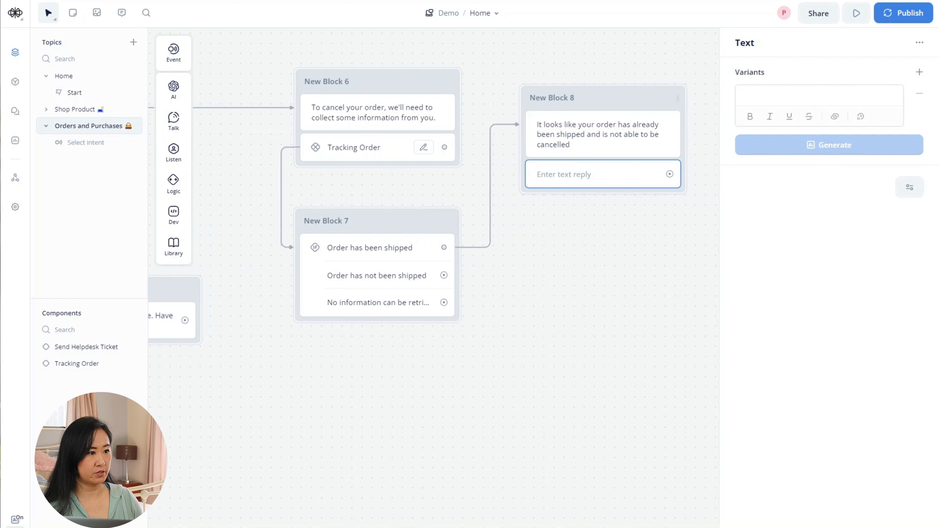
{"action": "type", "text": "W"}
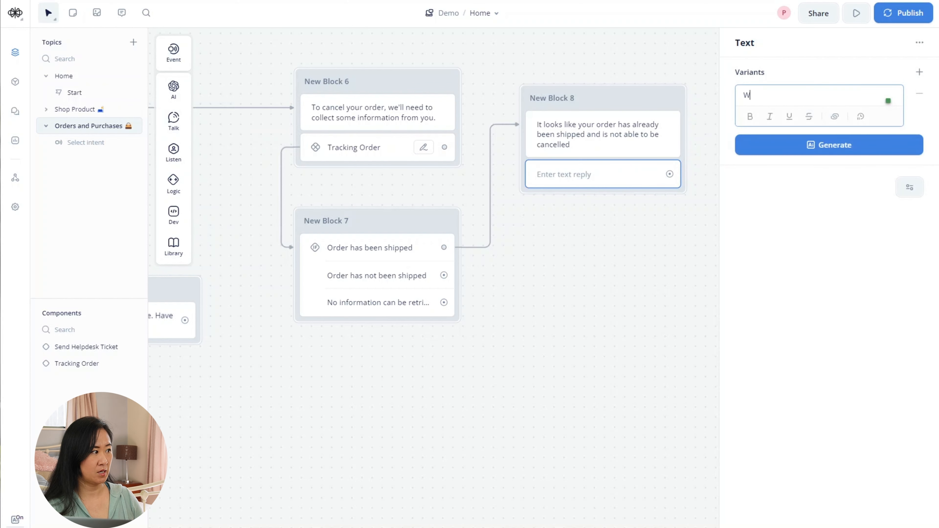
{"action": "type", "text": "e would "}
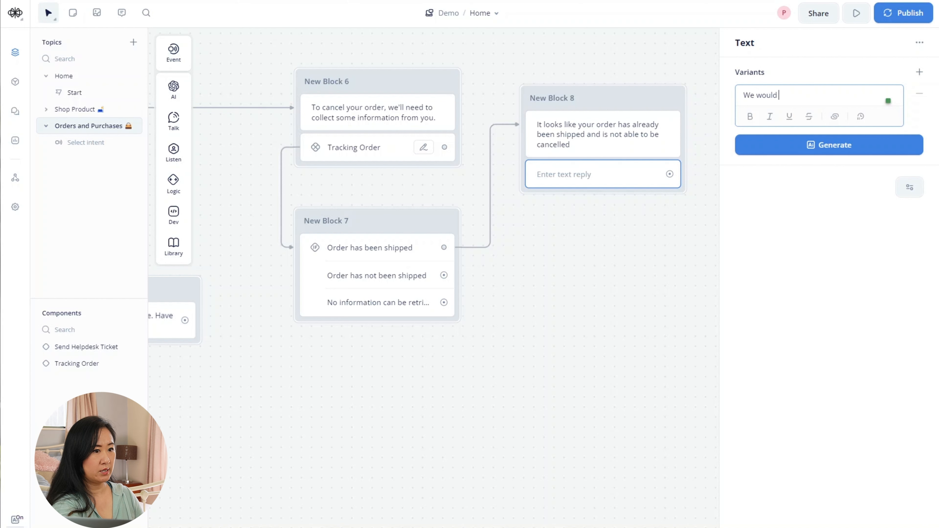
{"action": "type", "text": "recommend"}
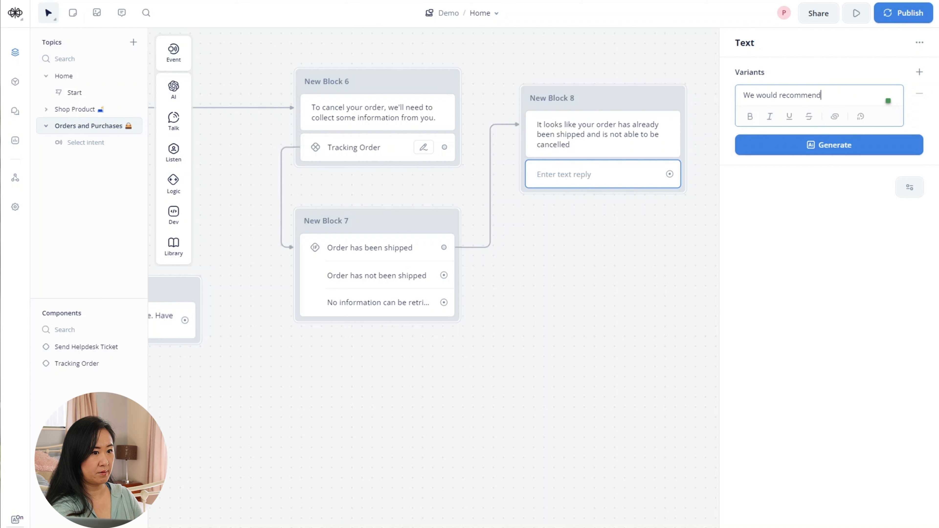
{"action": "type", "text": " learn"}
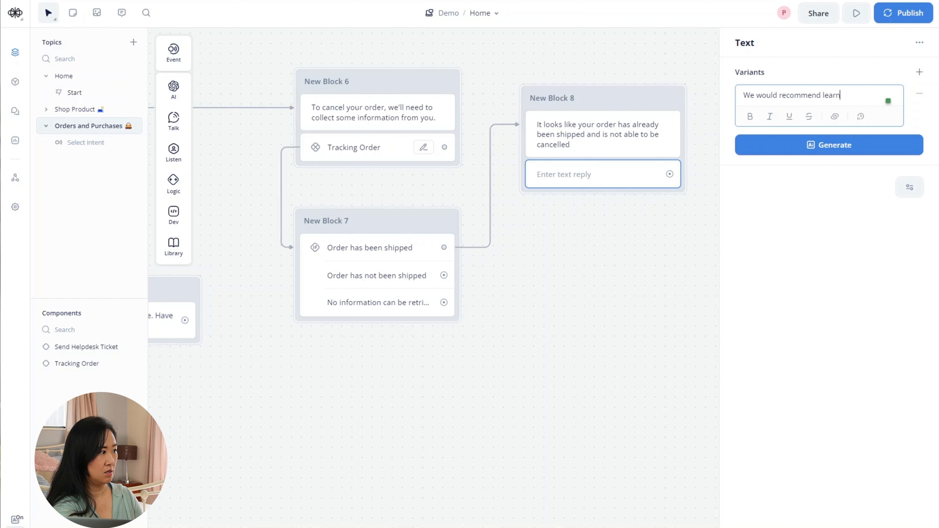
{"action": "type", "text": "ing about our re"}
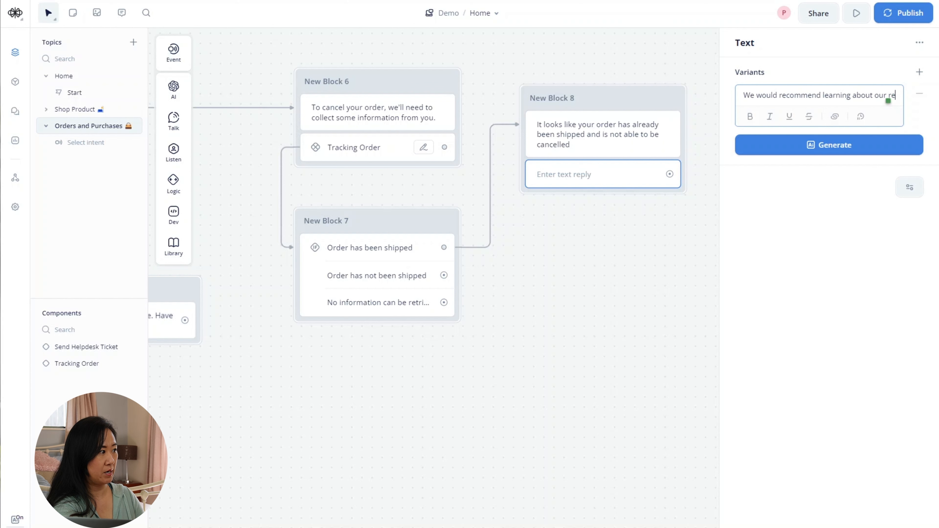
{"action": "type", "text": "turn poli"}
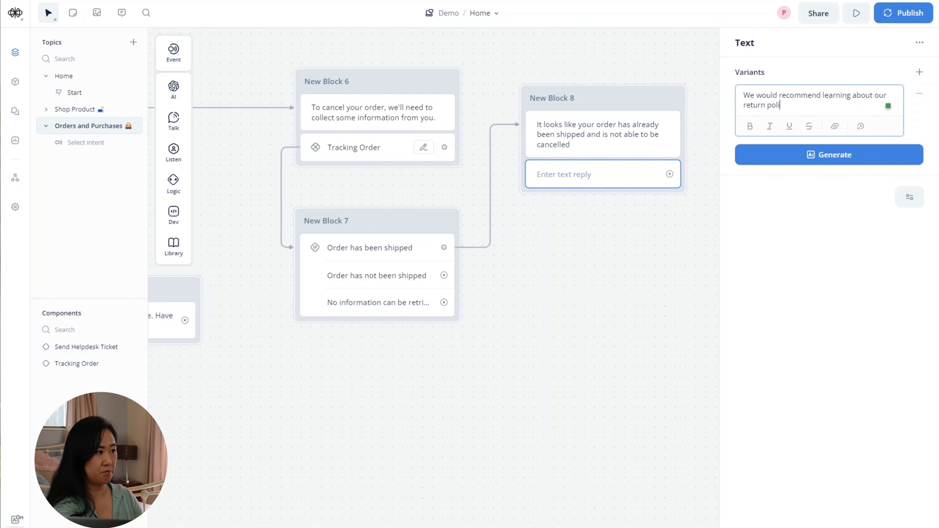
{"action": "type", "text": "cy"}
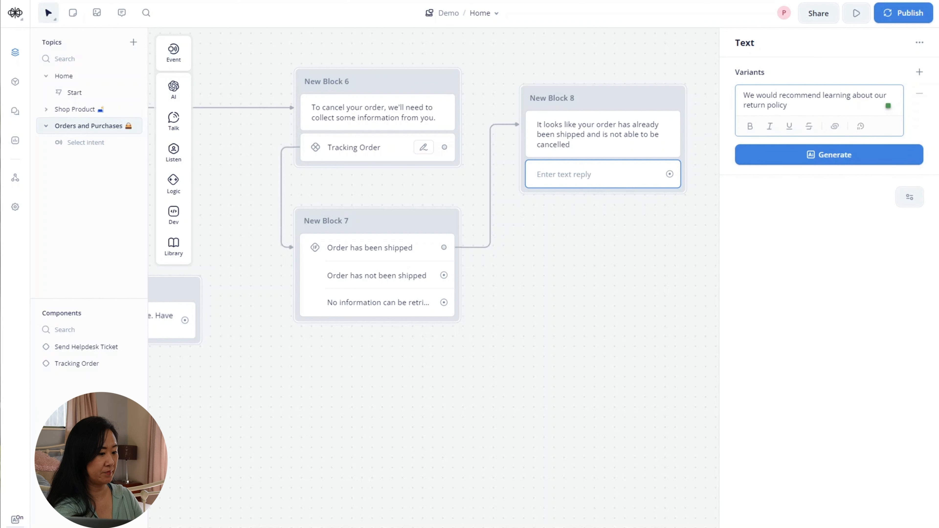
{"action": "type", "text": " so you can"}
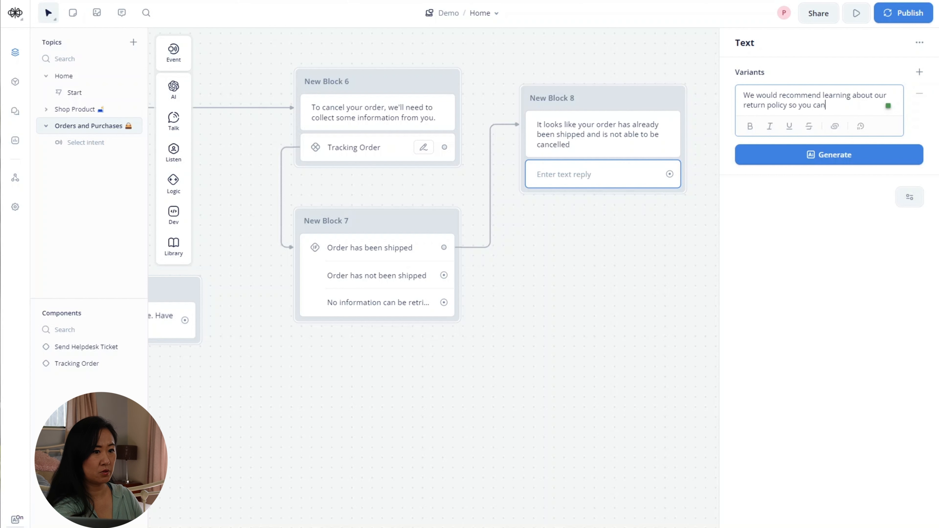
{"action": "type", "text": " return or"}
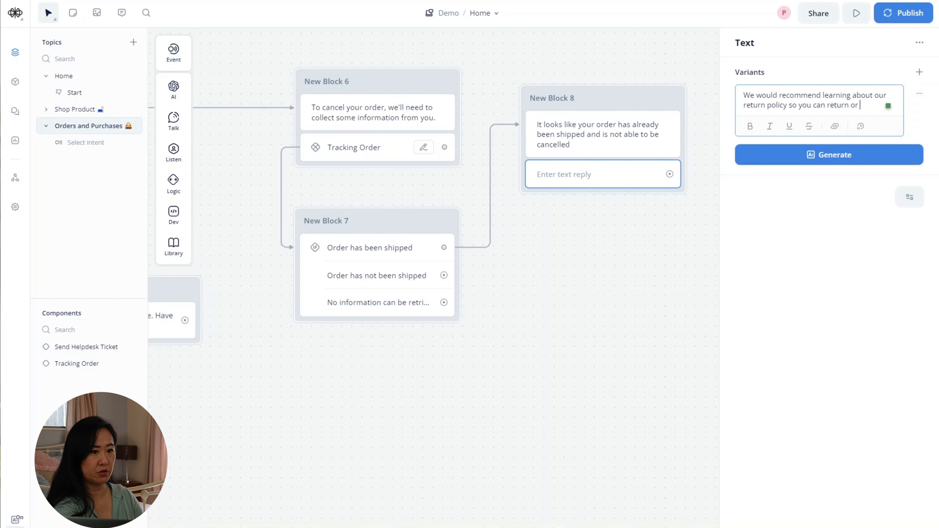
{"action": "type", "text": " excah"}
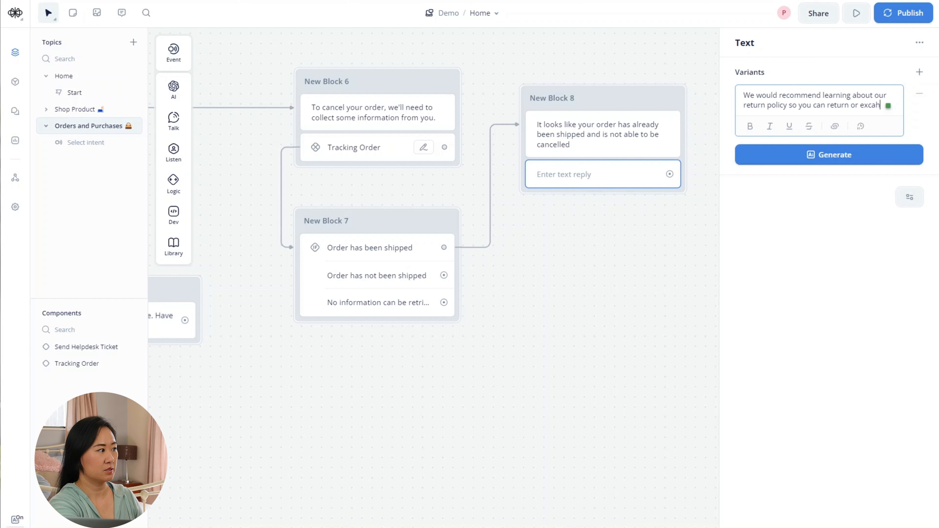
{"action": "key", "text": "BackSpace"}
{"action": "key", "text": "BackSpace"}
{"action": "type", "text": "hange"}
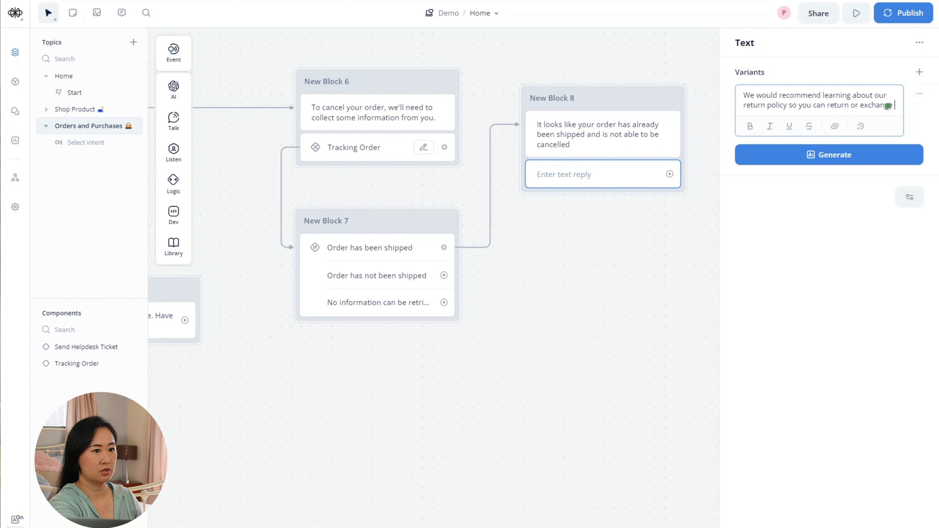
{"action": "type", "text": " the prod"}
{"action": "type", "text": "uct once"}
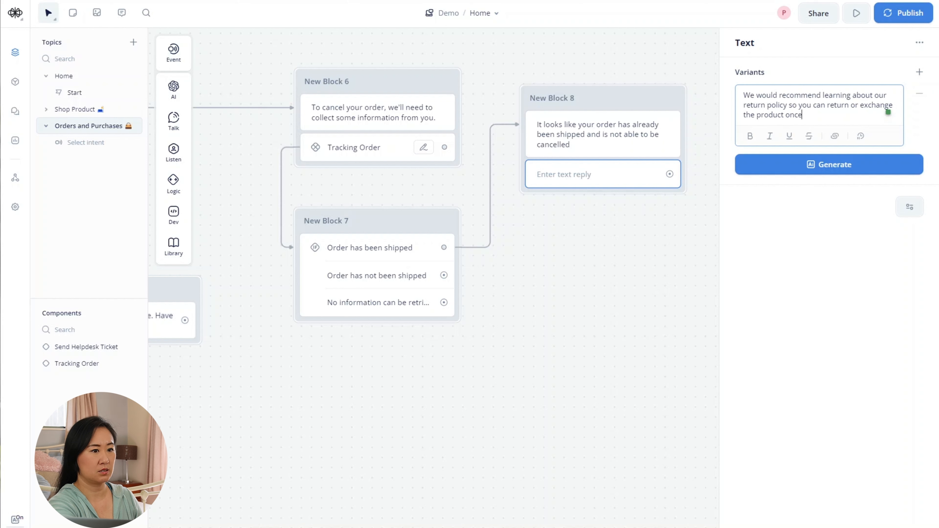
{"action": "type", "text": " you receive it"}
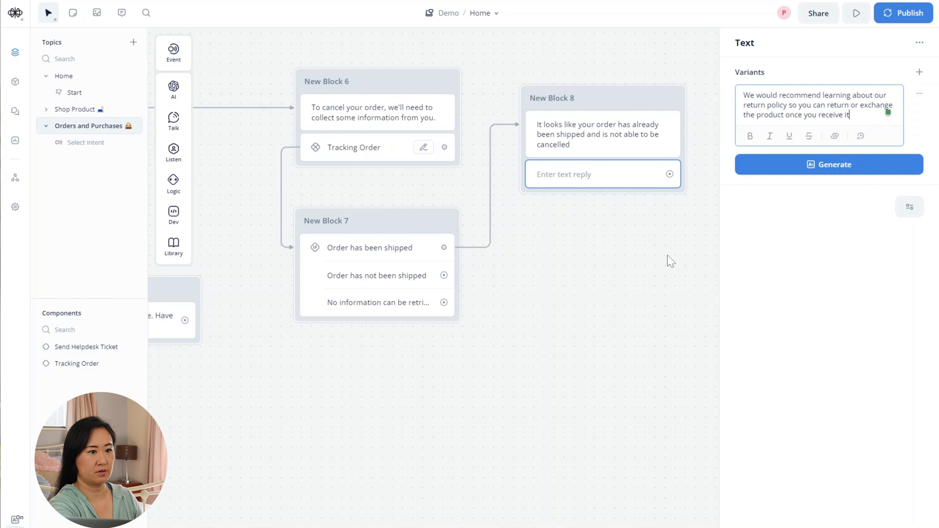
{"action": "left_click", "coordinate": [660, 261]}
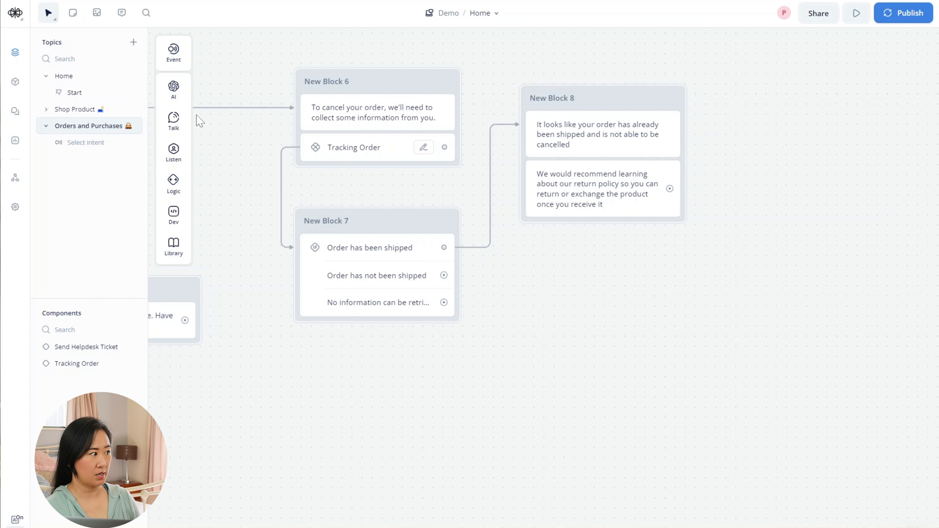
- Add a Buttons step to New Block 8 with choices 'Returns & Exchanges' and 'Send Helpdesk Ticket'
{"action": "mouse_move", "coordinate": [174, 152]}
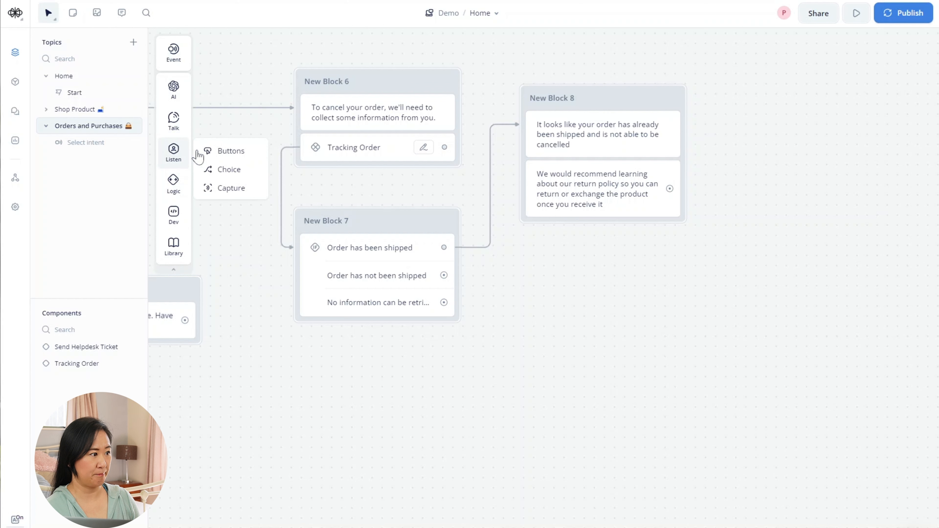
{"action": "left_click_drag", "start_coordinate": [237, 153], "coordinate": [580, 241]}
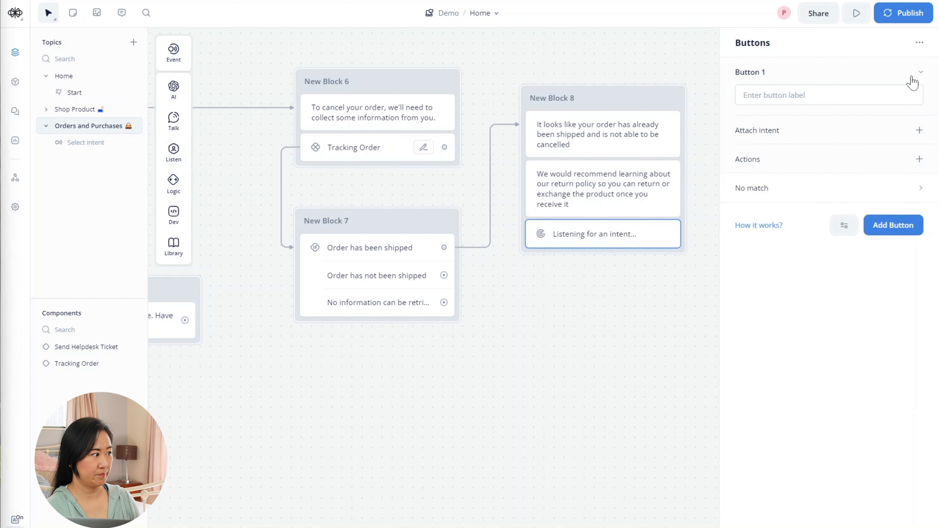
{"action": "left_click", "coordinate": [779, 95]}
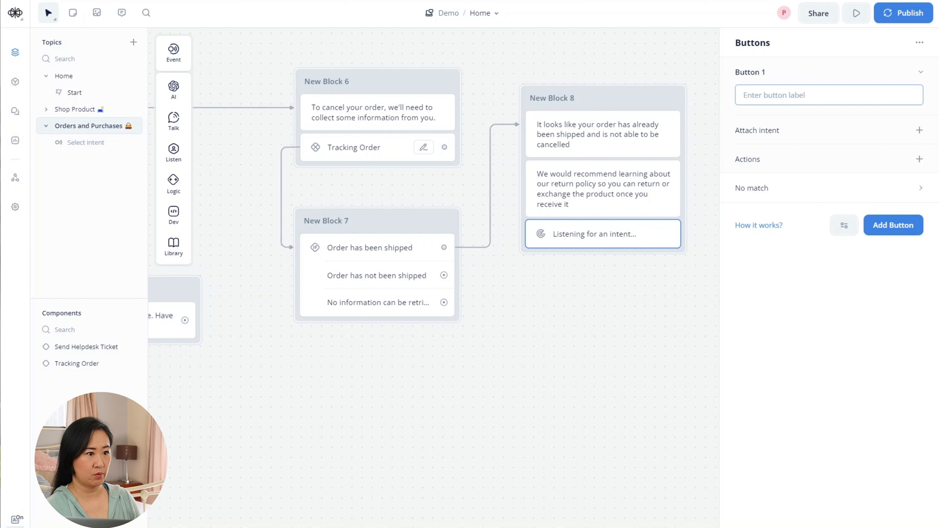
{"action": "type", "text": "Return"}
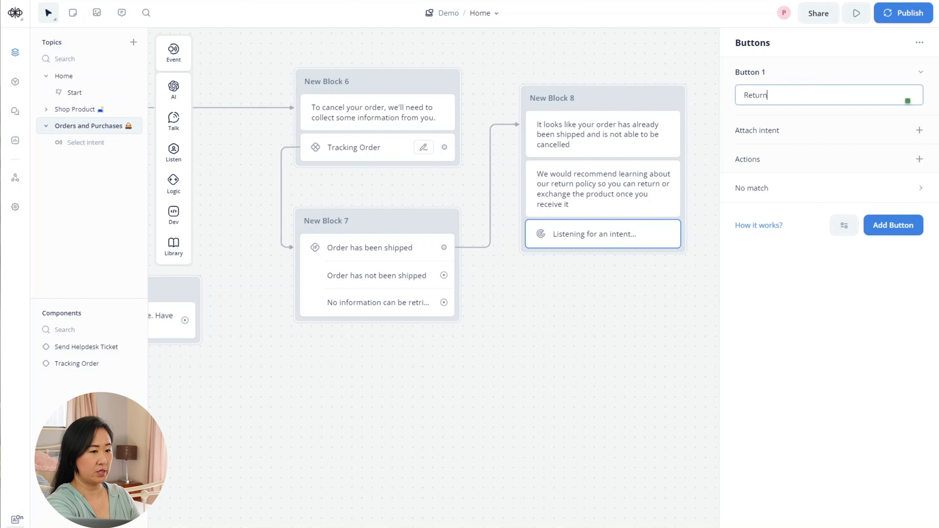
{"action": "type", "text": "s & Exa"}
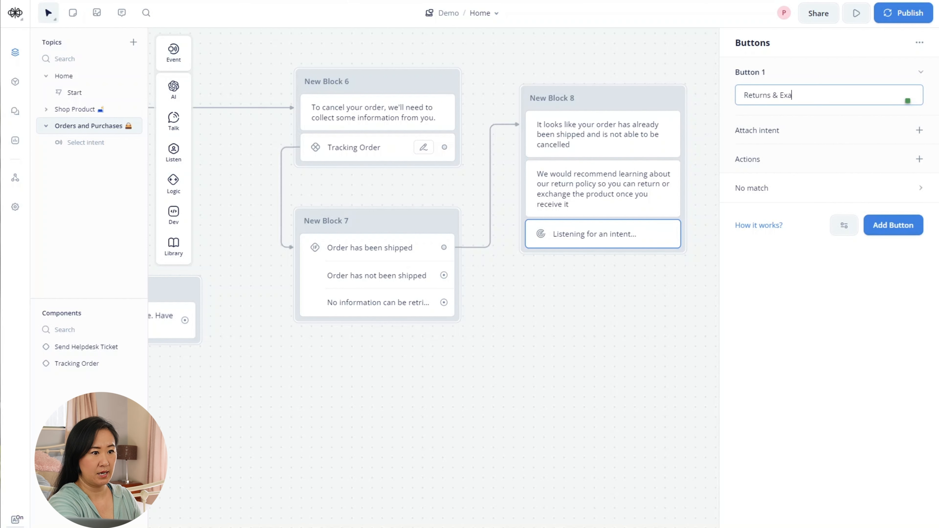
{"action": "type", "text": "hn"}
{"action": "key", "text": "BackSpace"}
{"action": "key", "text": "BackSpace"}
{"action": "key", "text": "BackSpace"}
{"action": "type", "text": "changes"}
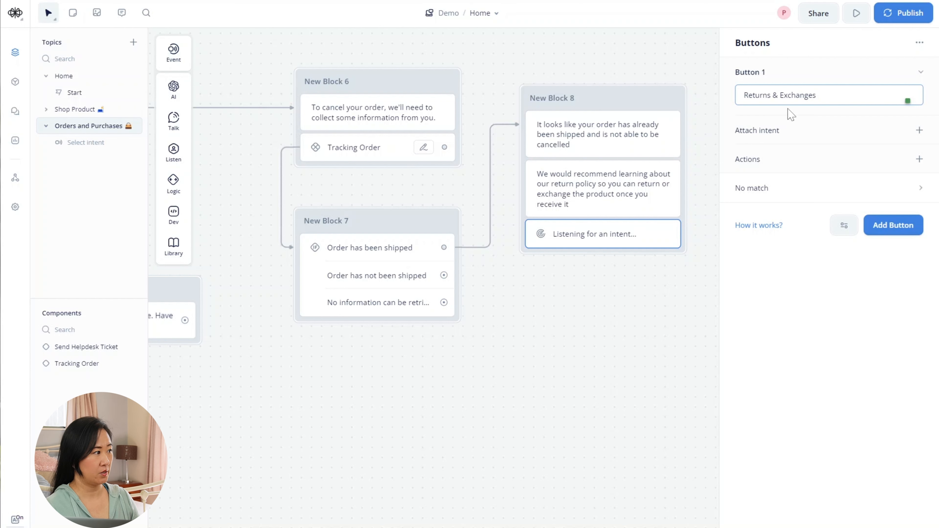
{"action": "left_click", "coordinate": [902, 230]}
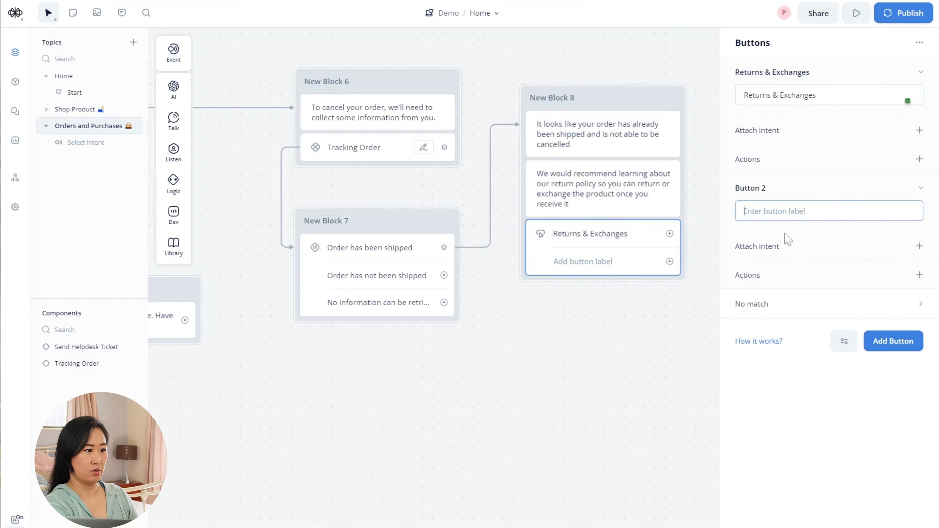
{"action": "type", "text": "Send"}
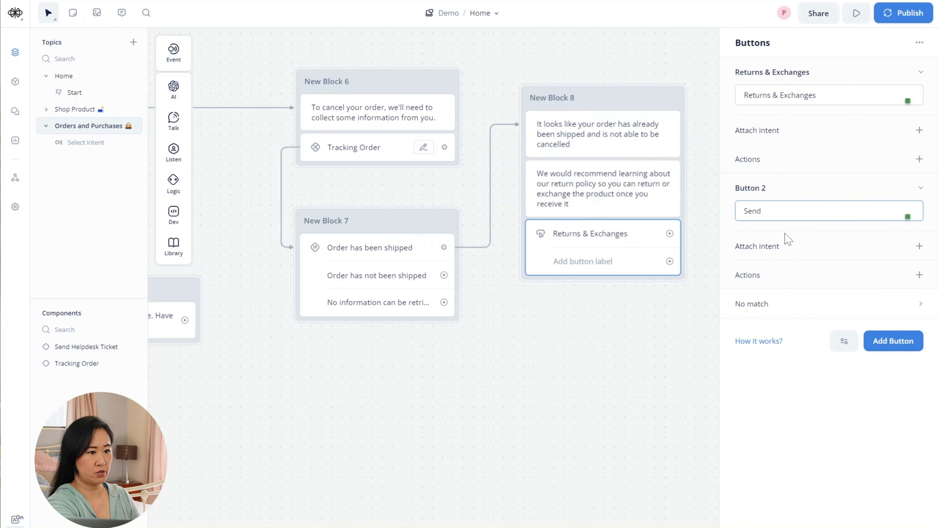
{"action": "type", "text": " Helpdesk"}
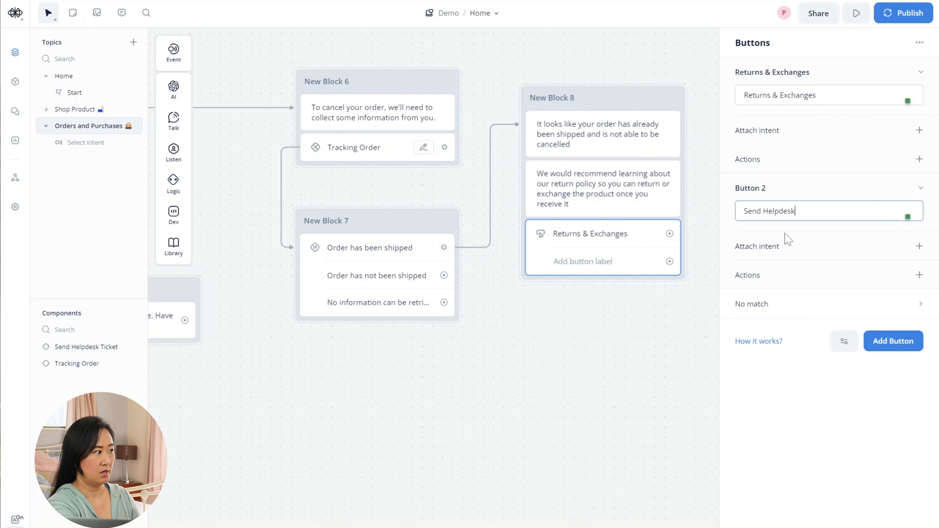
{"action": "type", "text": " Ticket"}
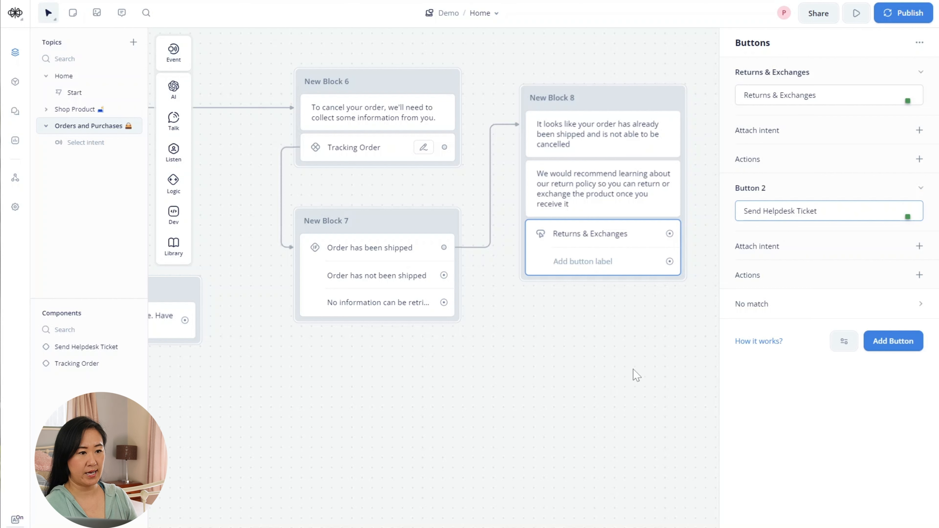
{"action": "left_click", "coordinate": [654, 381]}
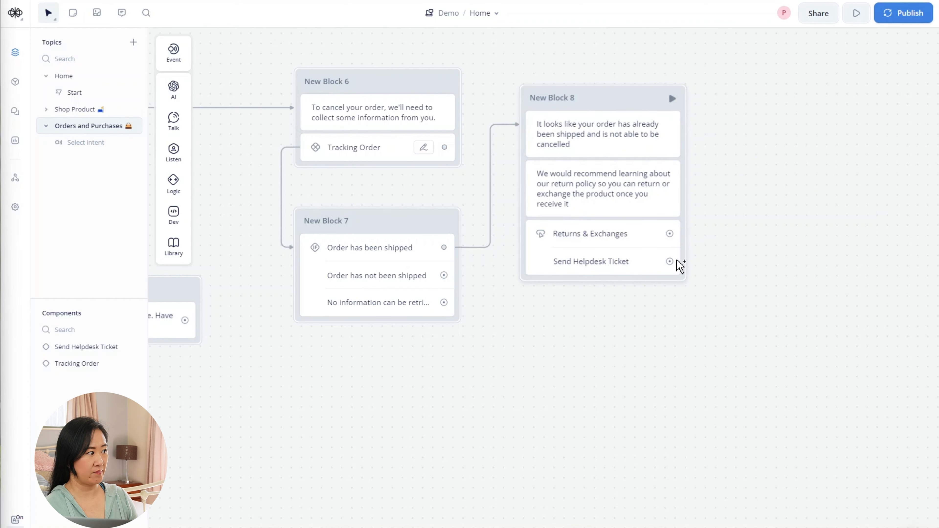
- Connect the Send Helpdesk Ticket button to a Component step using the existing Send Helpdesk Ticket component
{"action": "left_click_drag", "start_coordinate": [674, 262], "coordinate": [723, 261]}
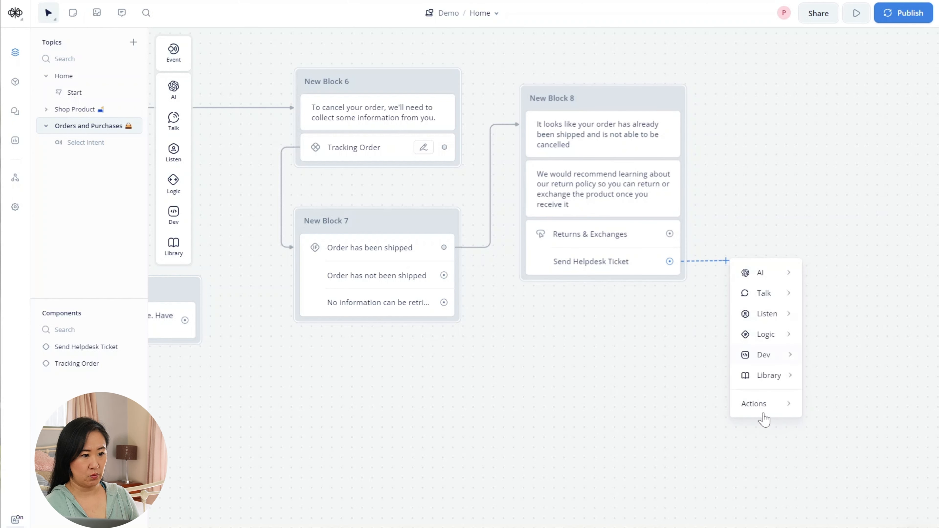
{"action": "mouse_move", "coordinate": [758, 408]}
{"action": "left_click", "coordinate": [847, 407]}
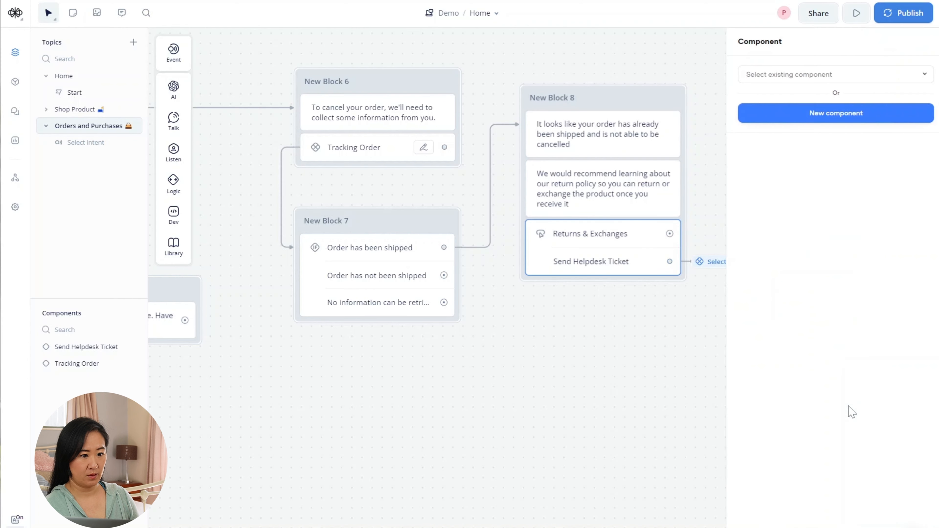
{"action": "left_click", "coordinate": [813, 84]}
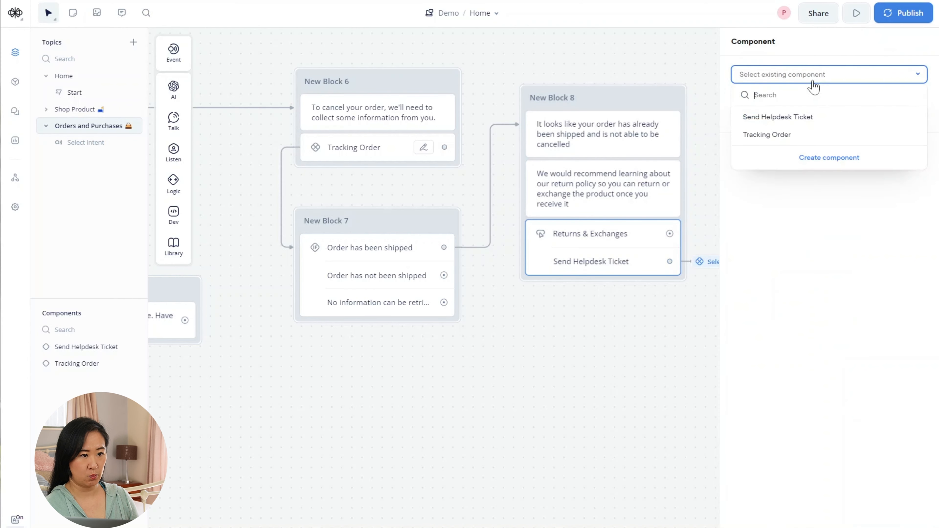
{"action": "left_click", "coordinate": [778, 119]}
{"action": "left_click", "coordinate": [692, 401]}
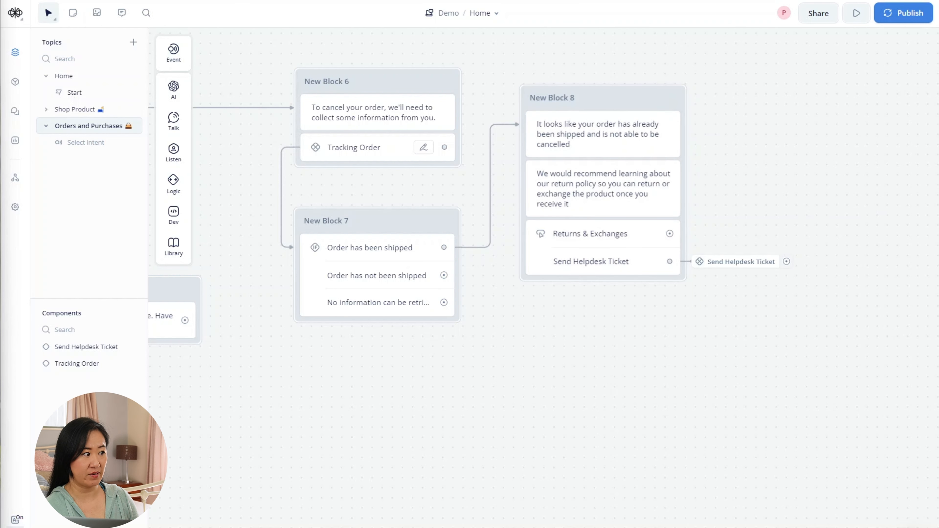
- Move New Block 5 next to New Block 4
{"action": "left_click_drag", "start_coordinate": [472, 426], "coordinate": [558, 428]}
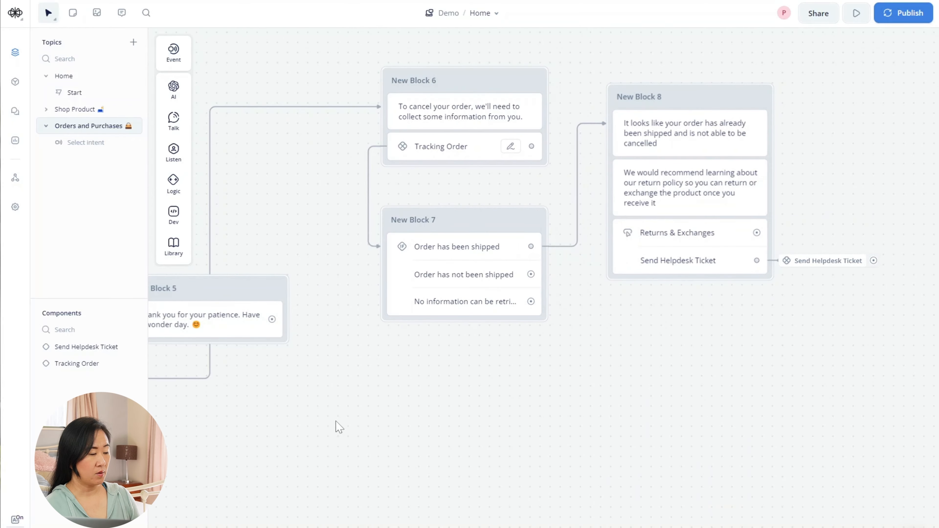
{"action": "left_click_drag", "start_coordinate": [336, 422], "coordinate": [681, 441]}
{"action": "left_click_drag", "start_coordinate": [443, 456], "coordinate": [545, 445]}
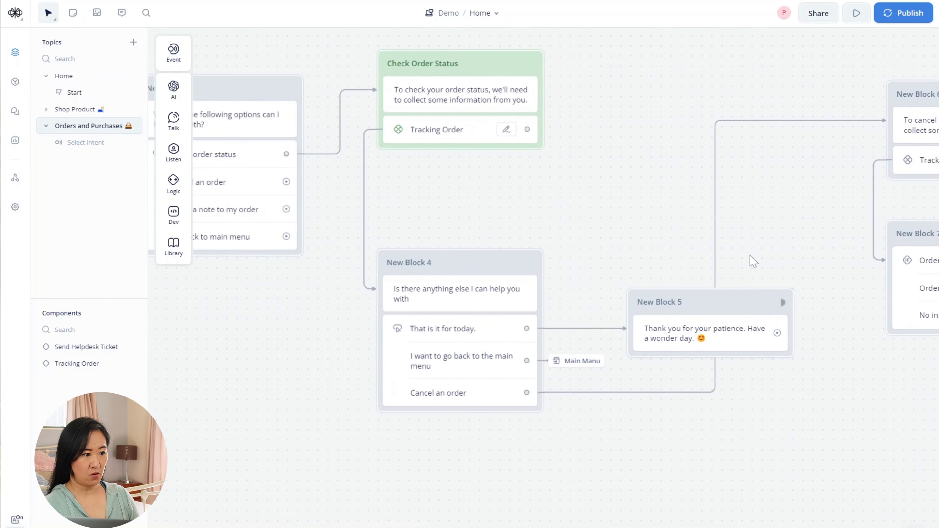
{"action": "left_click_drag", "start_coordinate": [704, 300], "coordinate": [625, 157]}
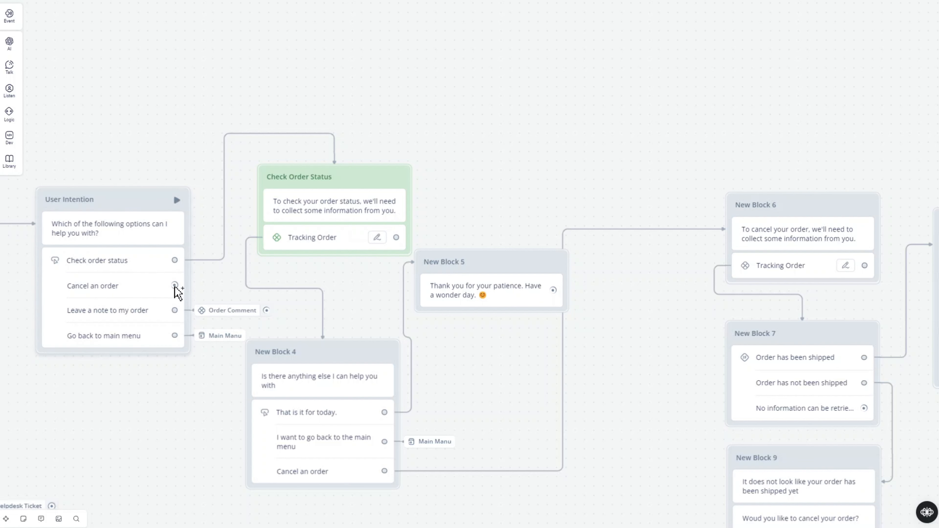
- Connect the Cancel an order option to New Block 6, rerouting the connector around New Block 5
{"action": "left_click_drag", "start_coordinate": [183, 288], "coordinate": [728, 214]}
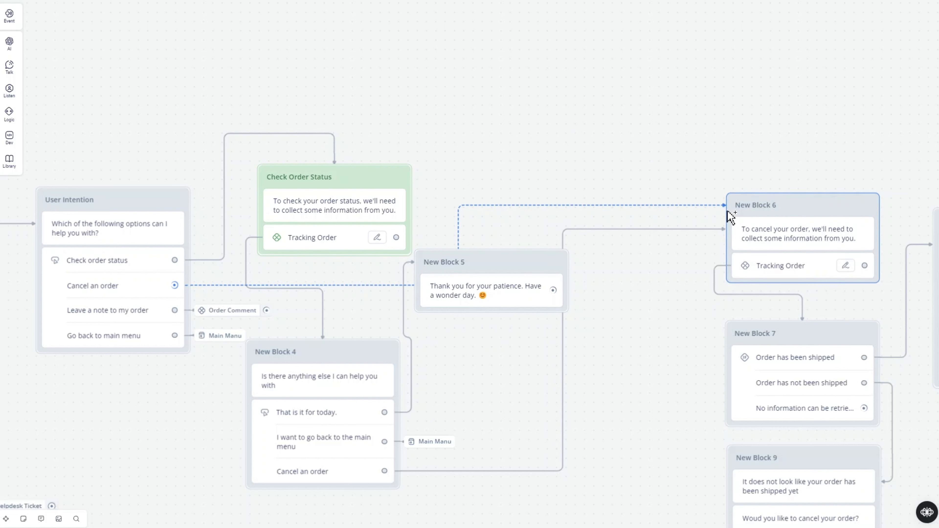
{"action": "left_click_drag", "start_coordinate": [579, 206], "coordinate": [604, 142]}
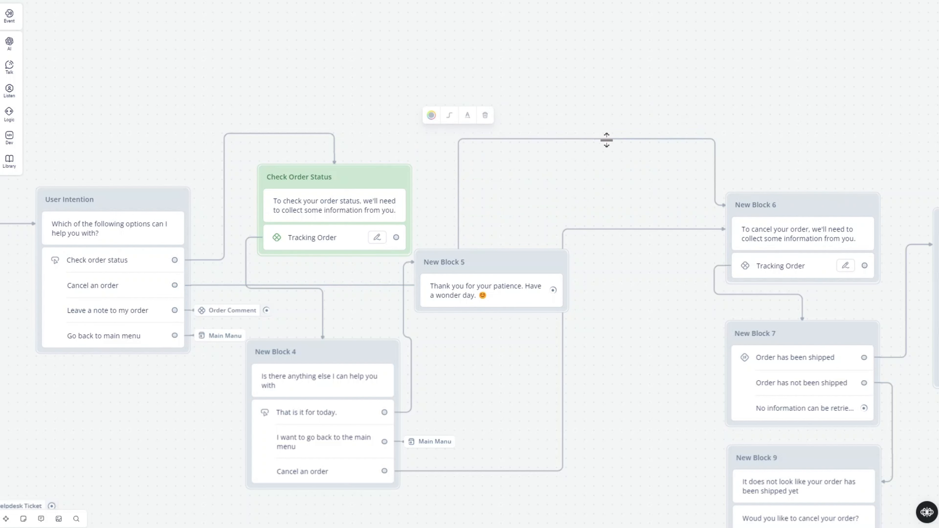
{"action": "left_click_drag", "start_coordinate": [715, 168], "coordinate": [801, 159]}
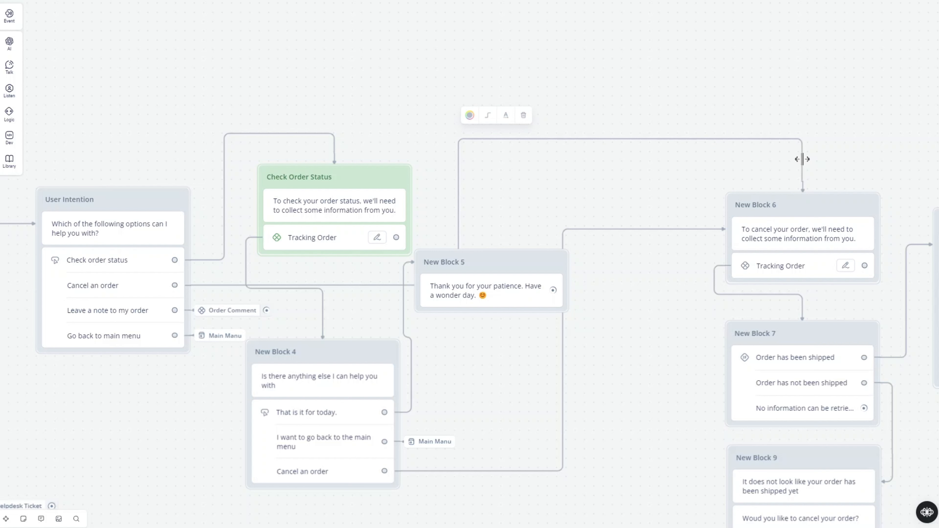
{"action": "left_click_drag", "start_coordinate": [802, 159], "coordinate": [803, 159]}
{"action": "left_click_drag", "start_coordinate": [458, 189], "coordinate": [259, 184]}
{"action": "left_click_drag", "start_coordinate": [377, 139], "coordinate": [376, 133]}
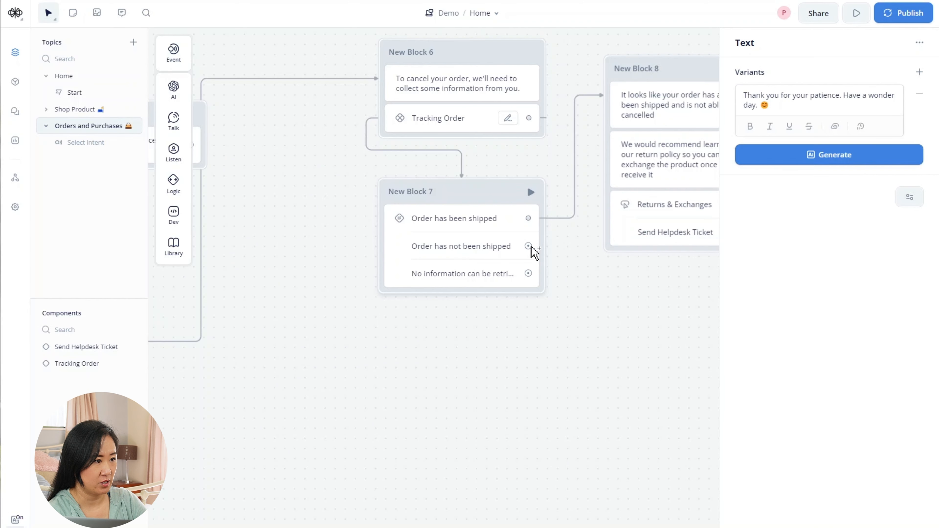
- Link the not-shipped path to a new text block saying 'It does not look like your order has been shipped yet', below New Block 7
{"action": "left_click_drag", "start_coordinate": [530, 248], "coordinate": [510, 357]}
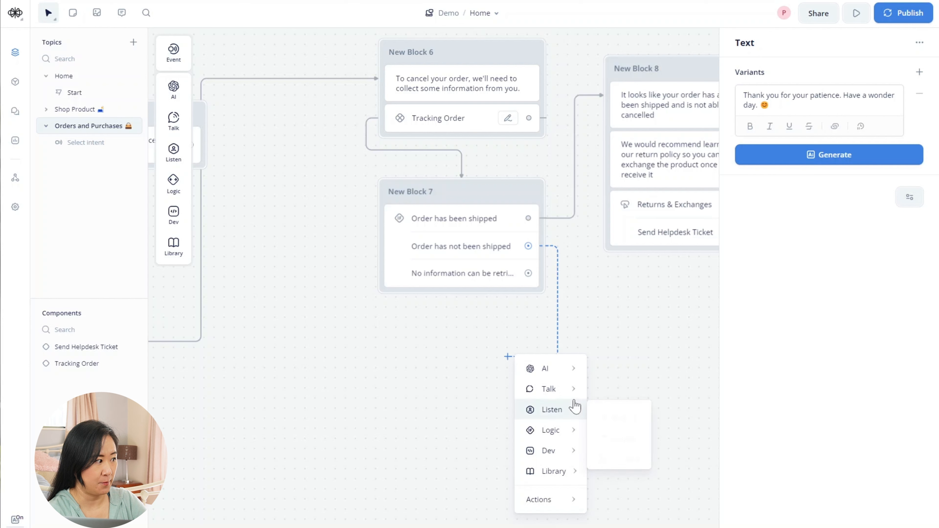
{"action": "mouse_move", "coordinate": [550, 388]}
{"action": "left_click", "coordinate": [634, 399]}
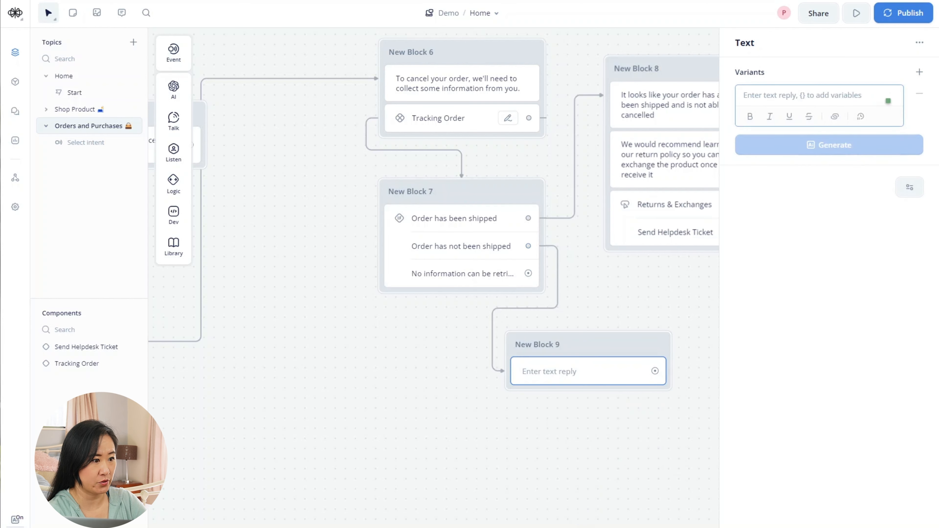
{"action": "type", "text": "It"}
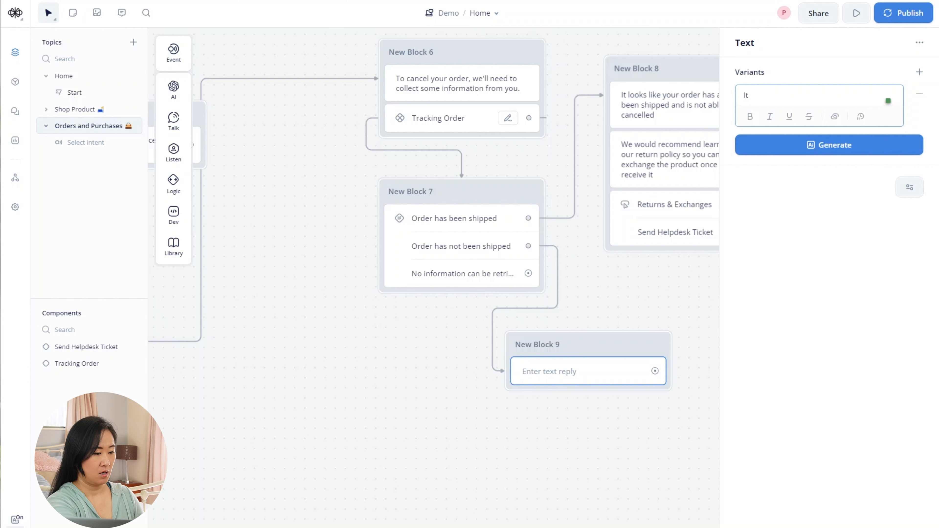
{"action": "type", "text": " looks"}
{"action": "key", "text": "BackSpace"}
{"action": "key", "text": "BackSpace"}
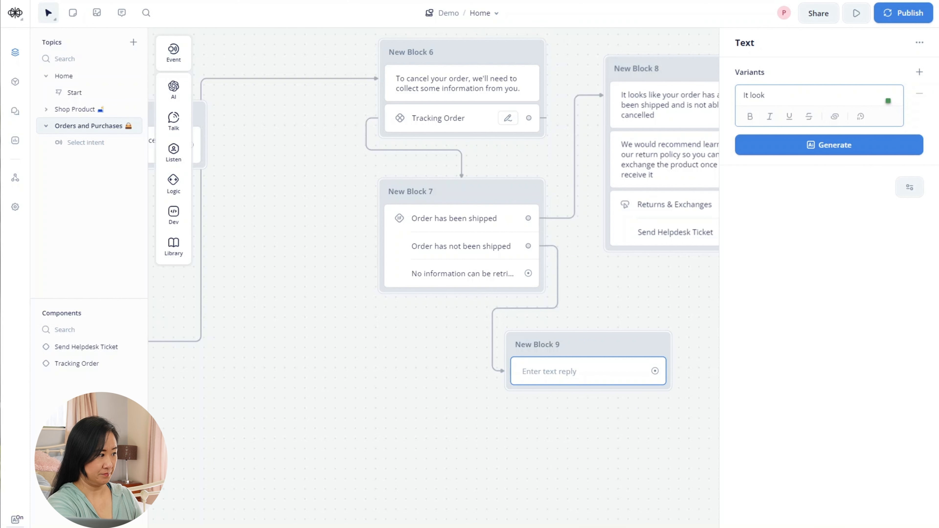
{"action": "type", "text": "does not l"}
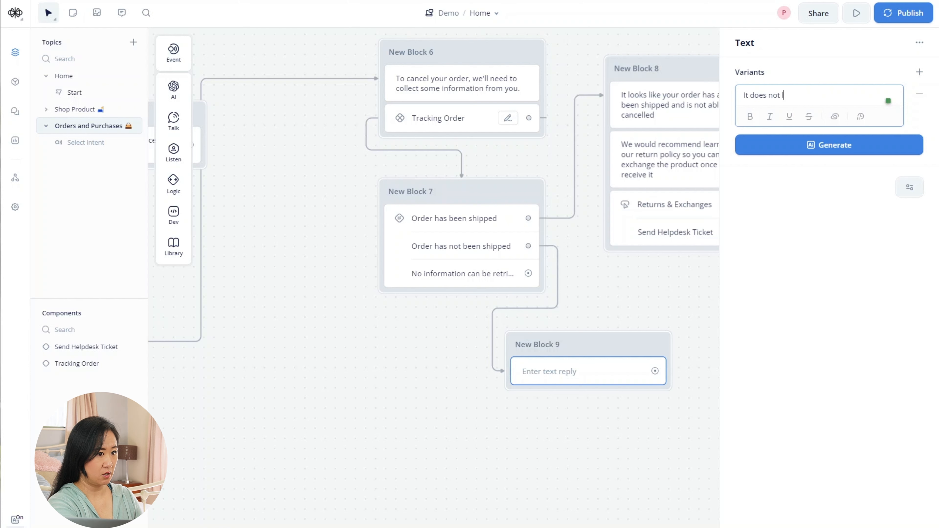
{"action": "type", "text": "ook like"}
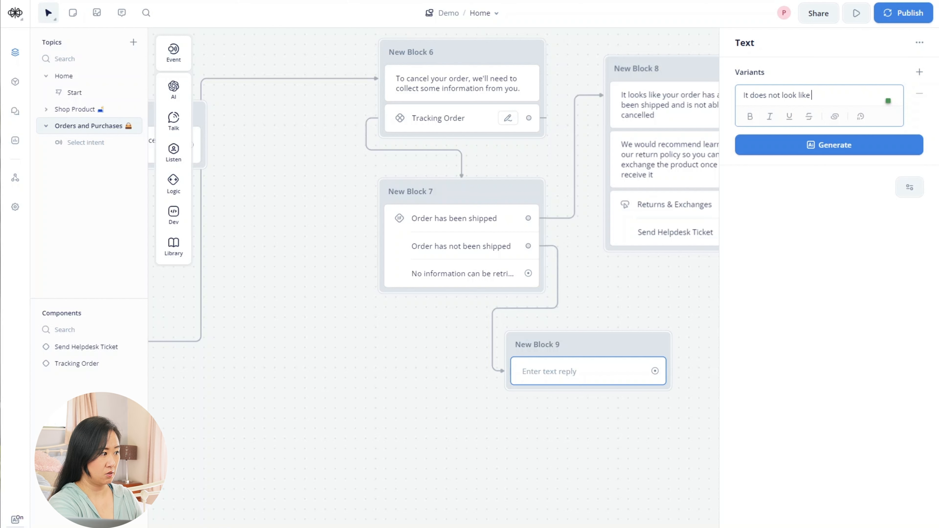
{"action": "type", "text": " your order"}
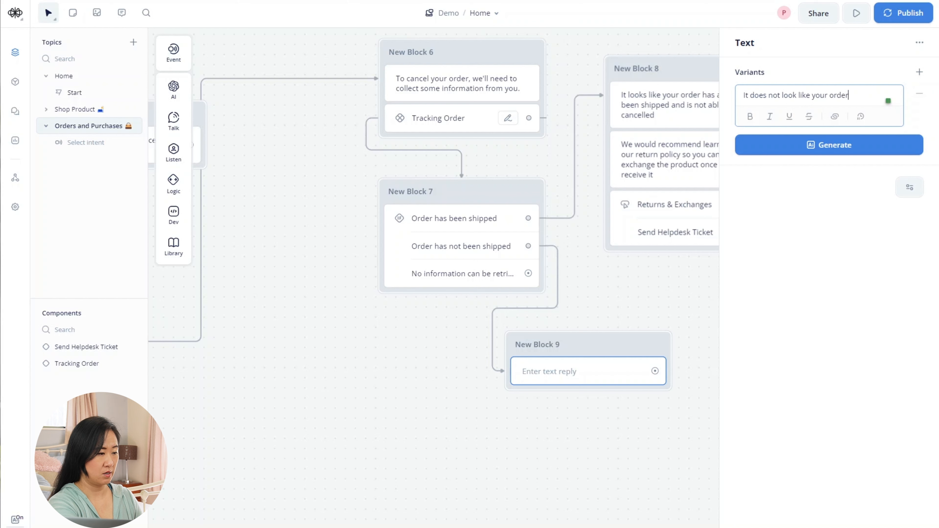
{"action": "type", "text": " has been shipped yet"}
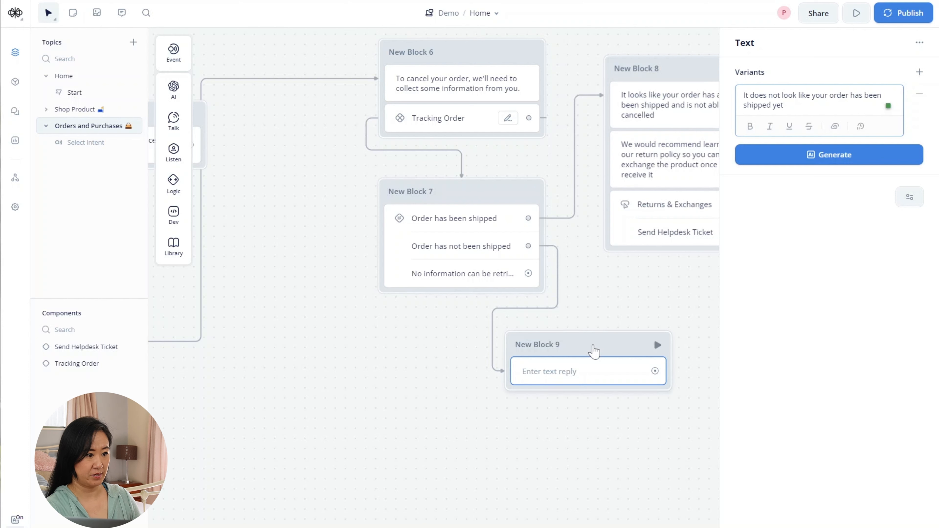
{"action": "left_click_drag", "start_coordinate": [593, 350], "coordinate": [471, 327]}
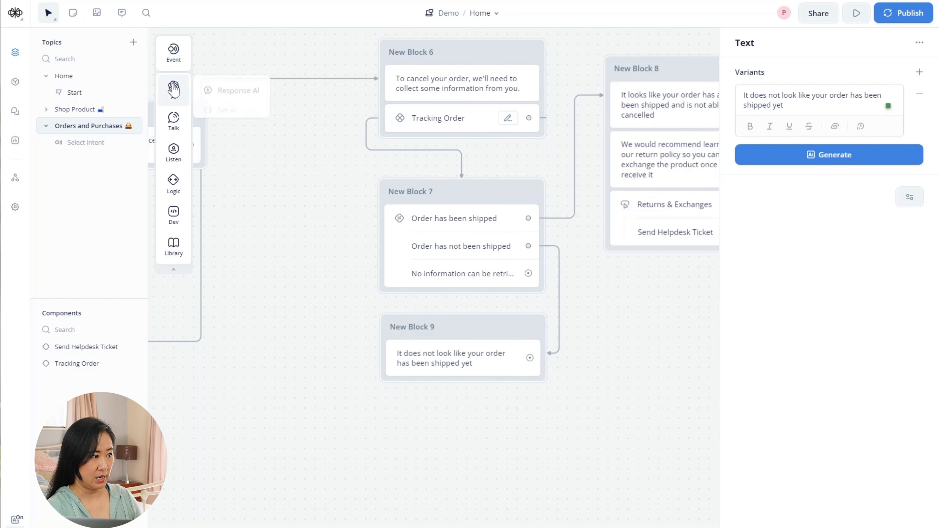
- Add a second text reply asking 'Woud you like to cancel your order?' to New Block 9
{"action": "mouse_move", "coordinate": [173, 159]}
{"action": "mouse_move", "coordinate": [176, 120]}
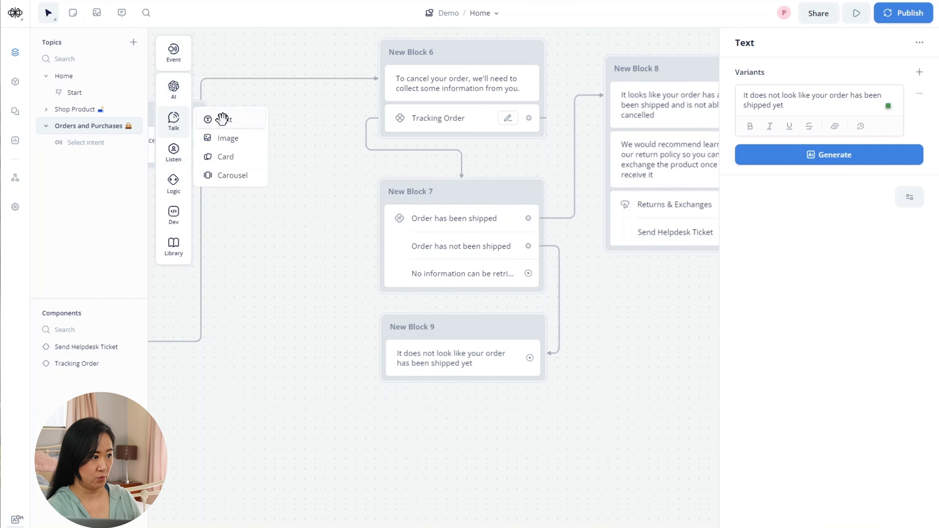
{"action": "left_click_drag", "start_coordinate": [220, 119], "coordinate": [320, 361]}
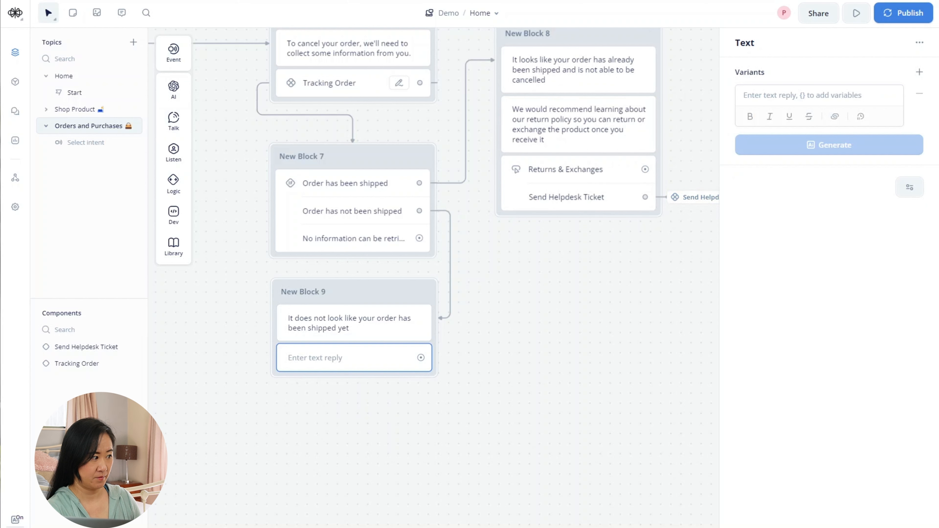
{"action": "left_click", "coordinate": [799, 97]}
{"action": "type", "text": "Wou ld"}
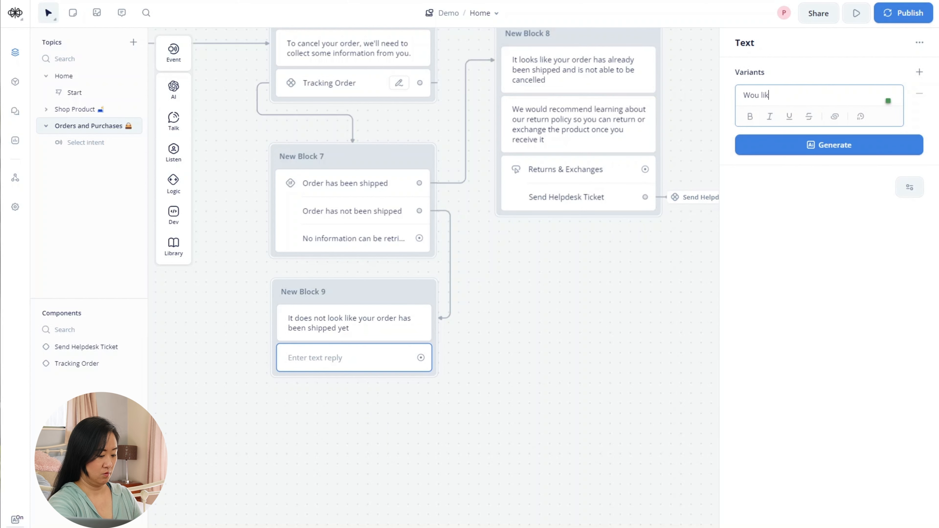
{"action": "key", "text": "BackSpace"}
{"action": "key", "text": "BackSpace"}
{"action": "key", "text": "BackSpace"}
{"action": "type", "text": "d"}
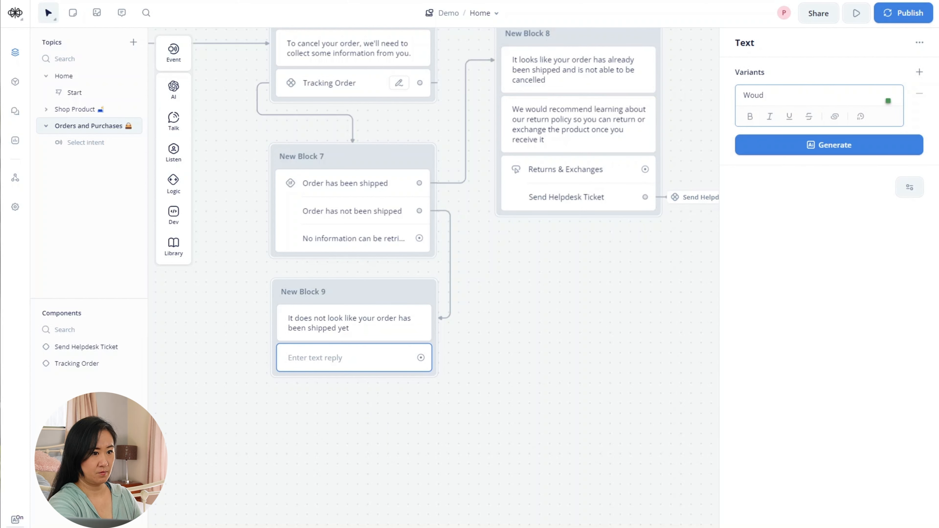
{"action": "type", "text": " you like "}
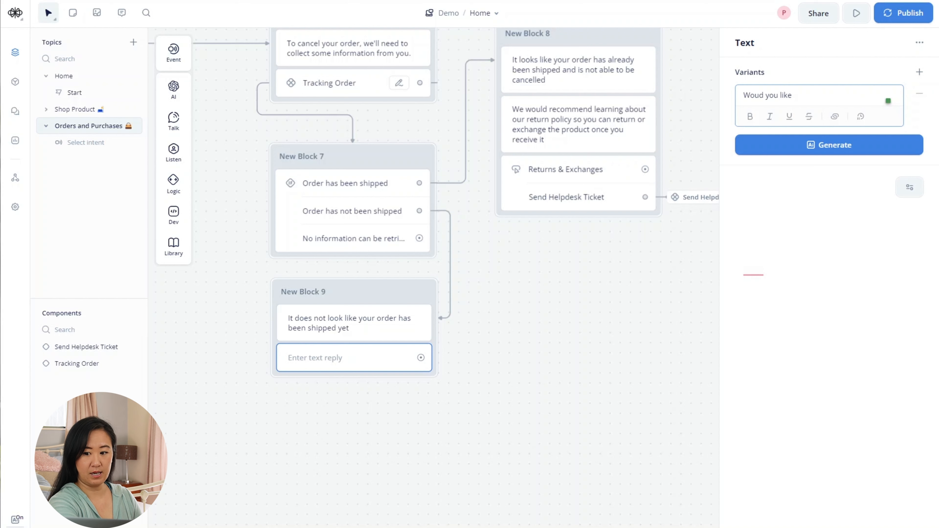
{"action": "type", "text": "to"}
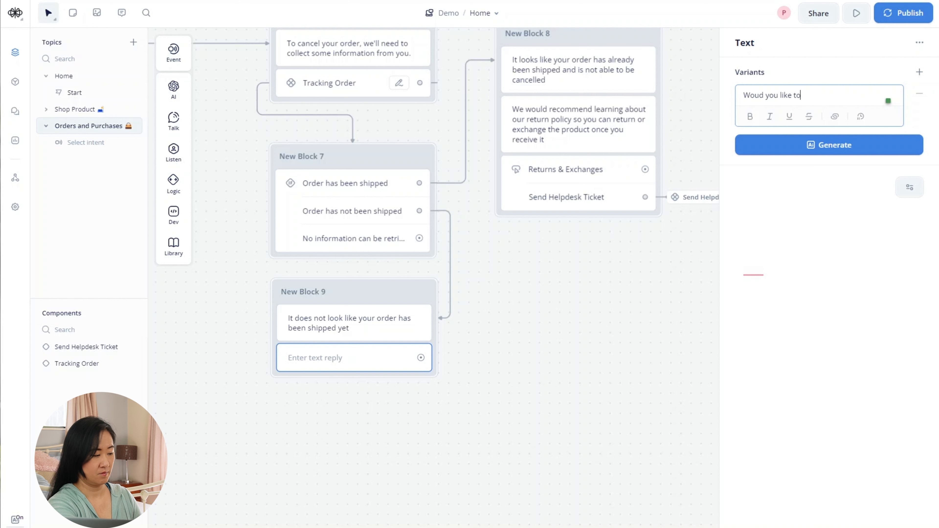
{"action": "type", "text": " cancel you"}
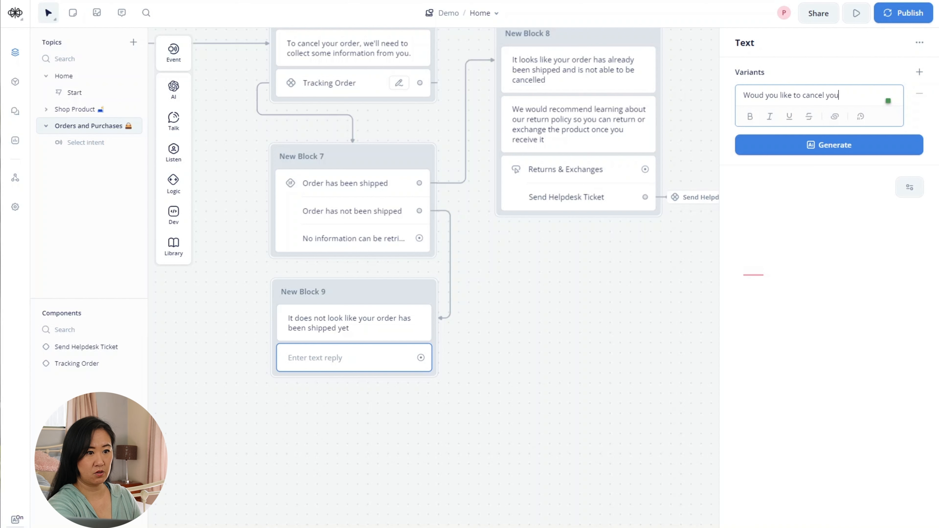
{"action": "type", "text": "r orde"}
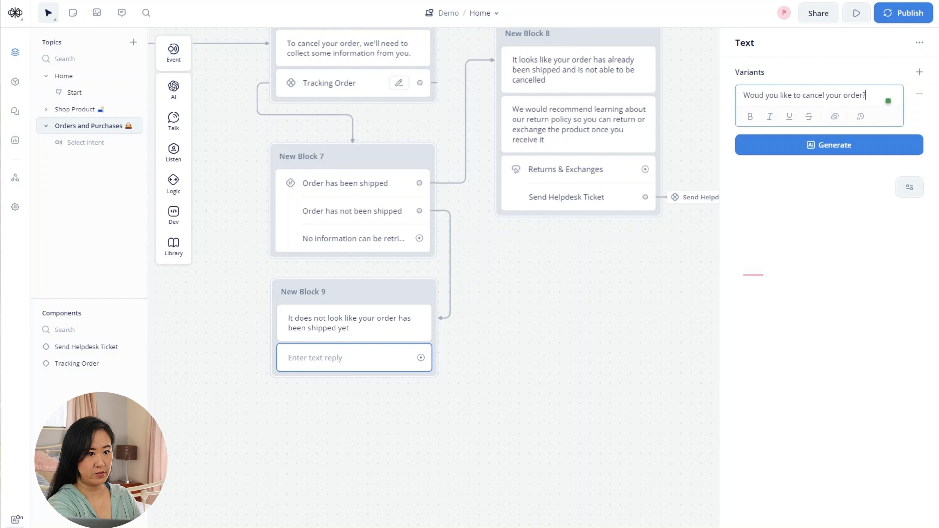
{"action": "type", "text": "r?"}
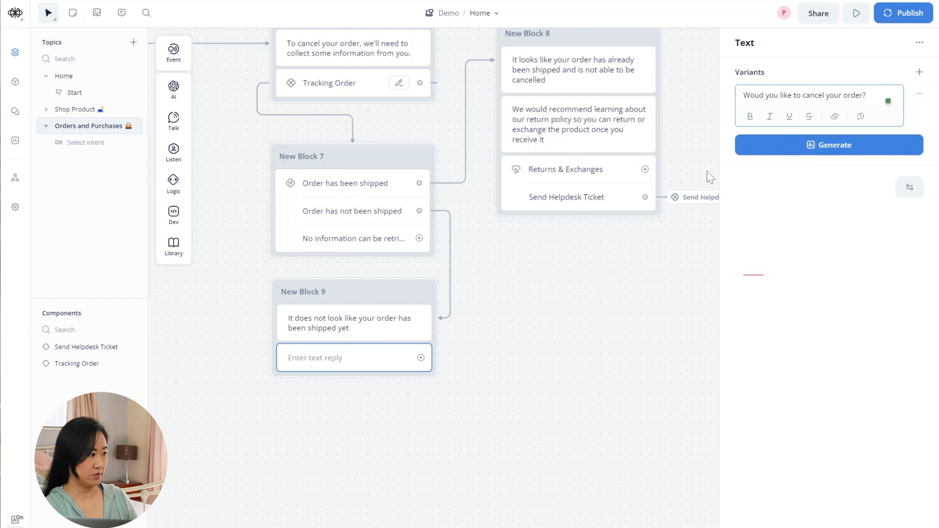
{"action": "left_click", "coordinate": [556, 411]}
- Add a Buttons step to New Block 9 with Yes and No choices
{"action": "mouse_move", "coordinate": [178, 154]}
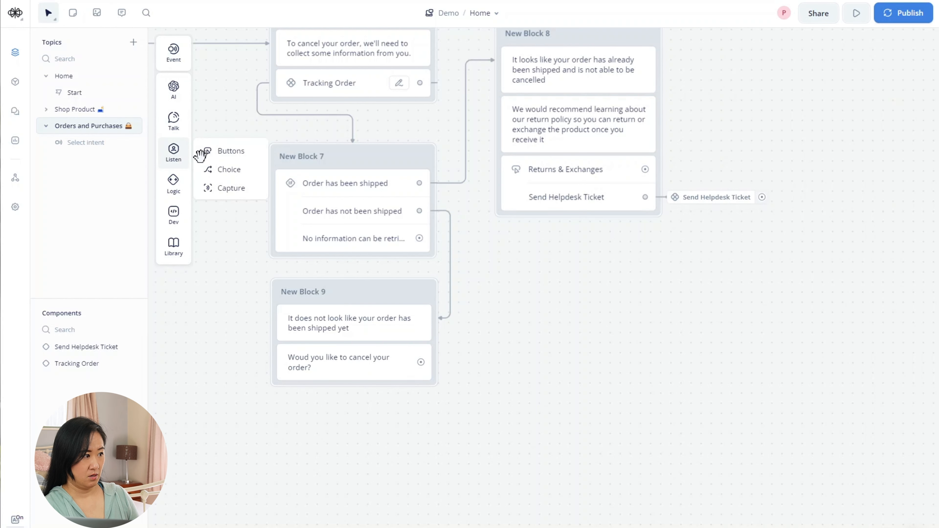
{"action": "left_click_drag", "start_coordinate": [207, 152], "coordinate": [319, 412]}
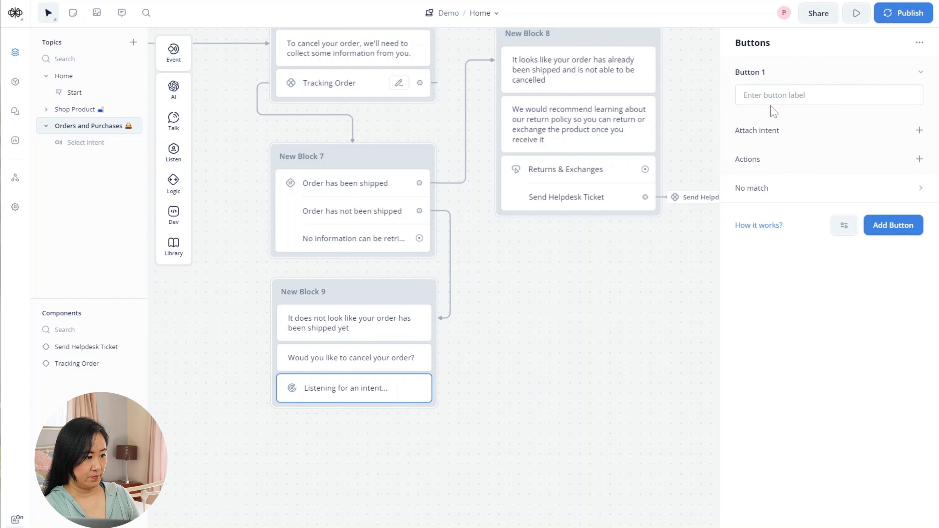
{"action": "left_click", "coordinate": [777, 96]}
{"action": "type", "text": "Yes"}
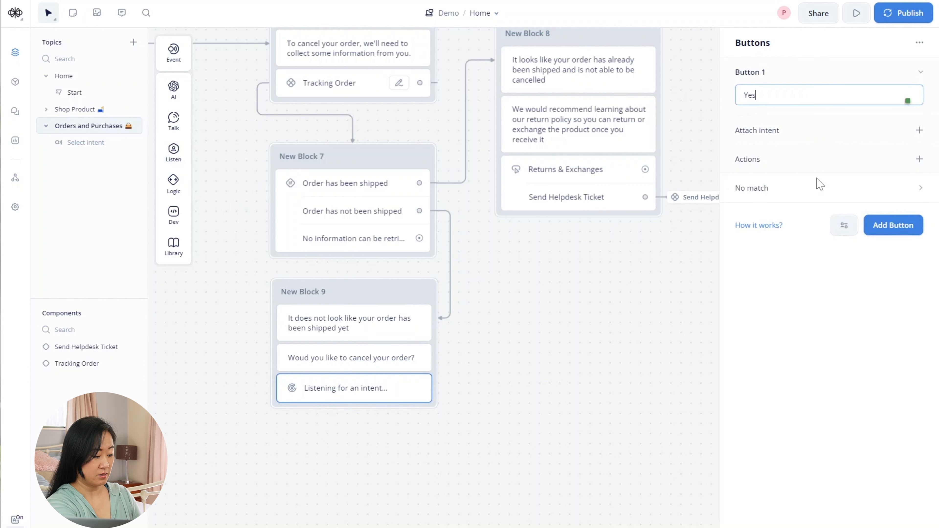
{"action": "left_click", "coordinate": [864, 321]}
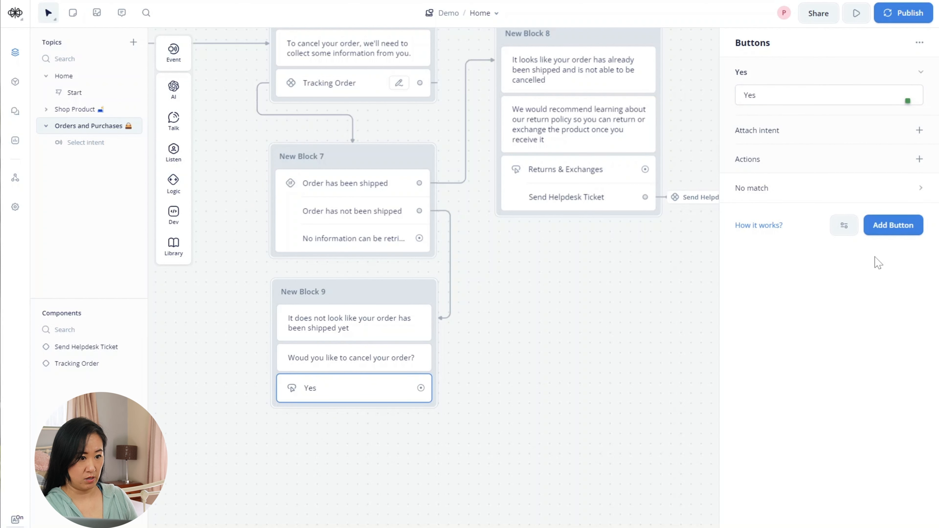
{"action": "left_click", "coordinate": [894, 227]}
{"action": "type", "text": "No"}
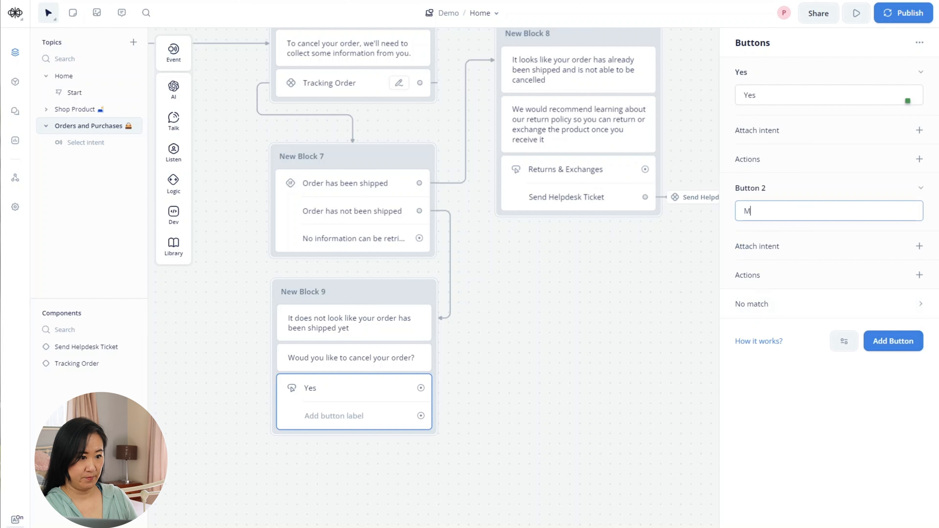
{"action": "key", "text": "BackSpace"}
{"action": "key", "text": "BackSpace"}
{"action": "type", "text": "No"}
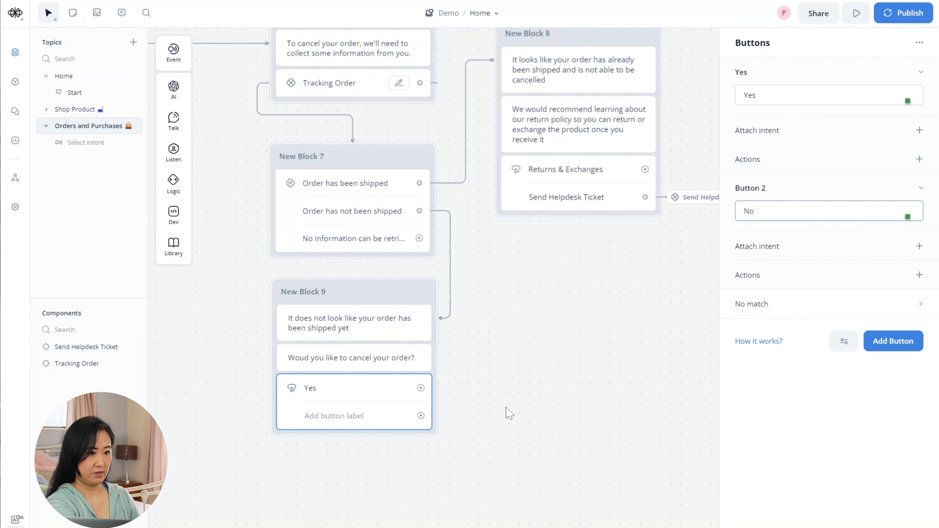
{"action": "left_click", "coordinate": [536, 383]}
{"action": "scroll", "coordinate": [518, 300], "scroll_direction": "down", "scroll_amount": 4}
{"action": "left_click_drag", "start_coordinate": [526, 304], "coordinate": [535, 309]}
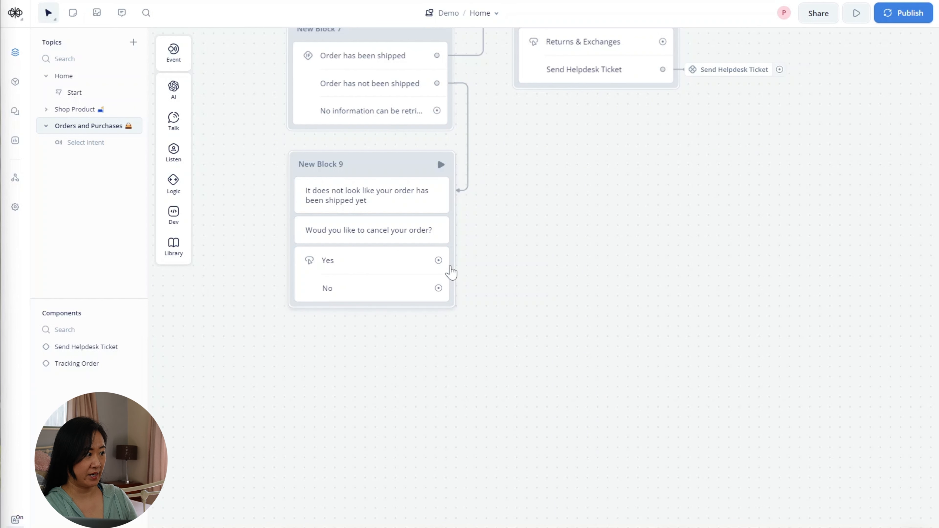
- Connect the Yes choice to a new text block, New Block 10, replying 'Your order has been cancelled.'
{"action": "left_click_drag", "start_coordinate": [439, 261], "coordinate": [541, 295]}
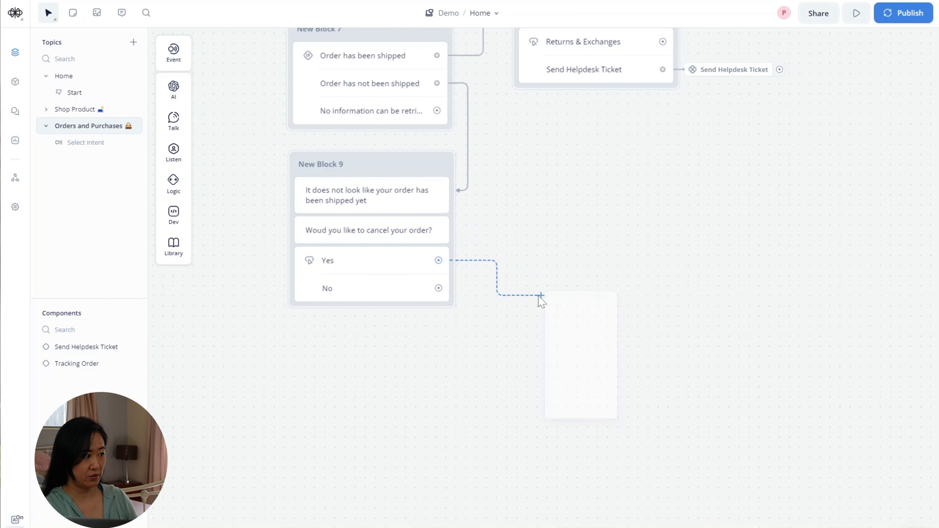
{"action": "mouse_move", "coordinate": [591, 328]}
{"action": "left_click", "coordinate": [650, 332]}
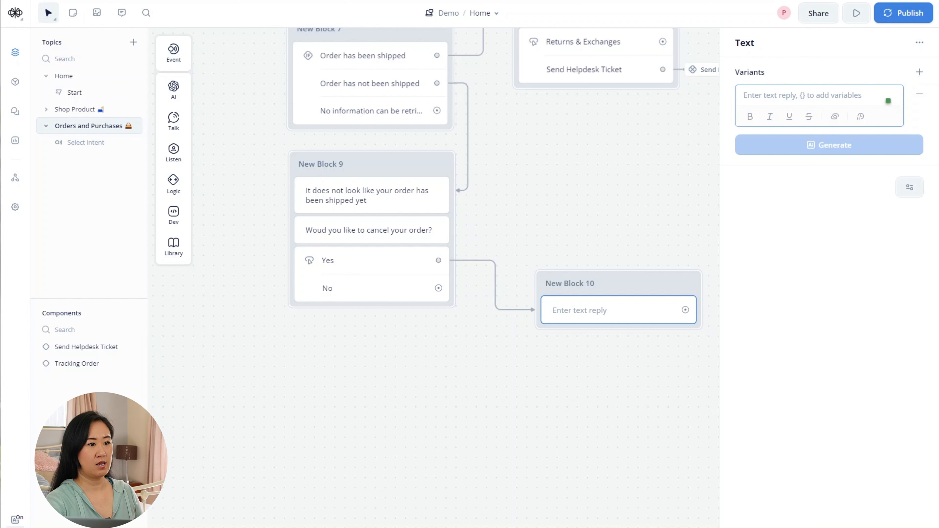
{"action": "type", "text": "Your order "}
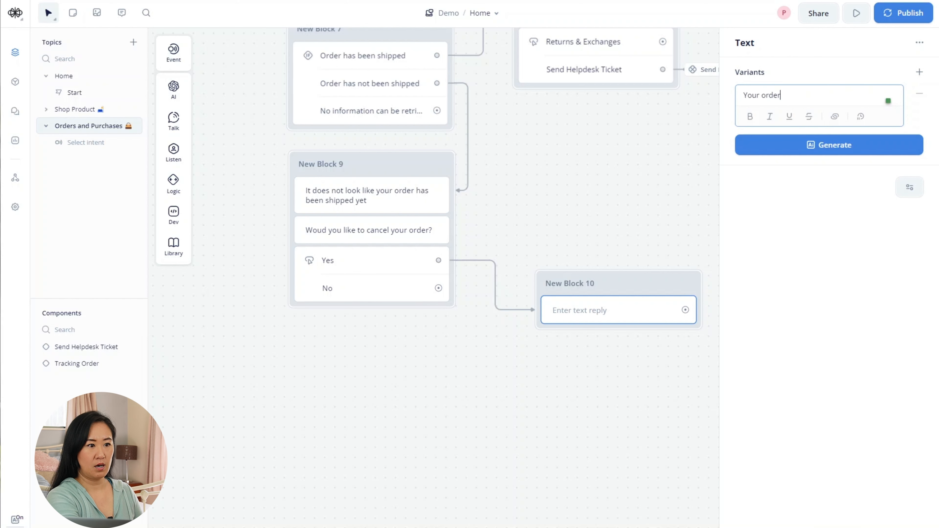
{"action": "type", "text": "has been "}
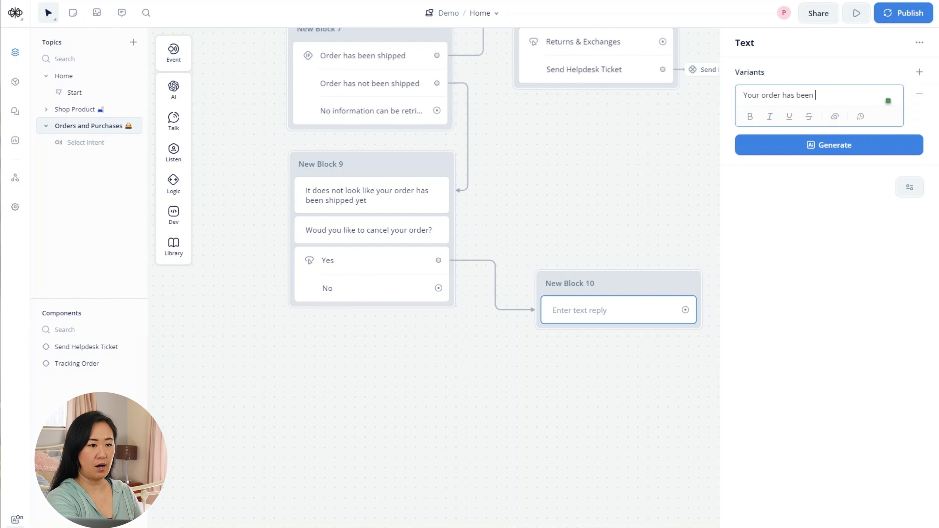
{"action": "type", "text": "cancelle"}
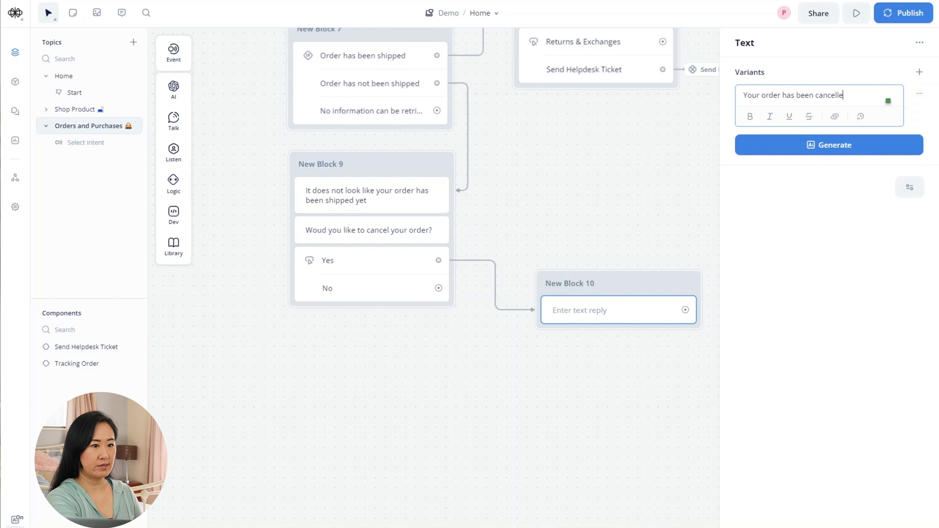
{"action": "type", "text": "d."}
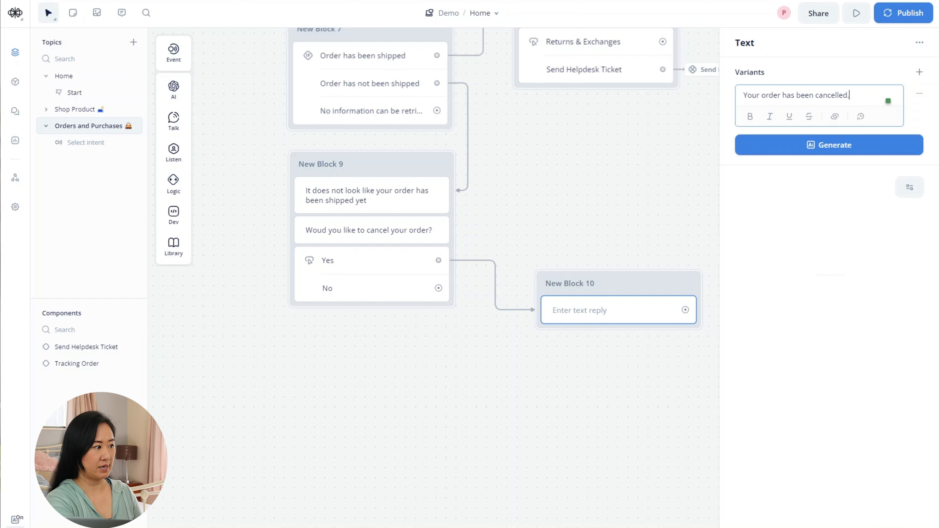
{"action": "left_click", "coordinate": [493, 461]}
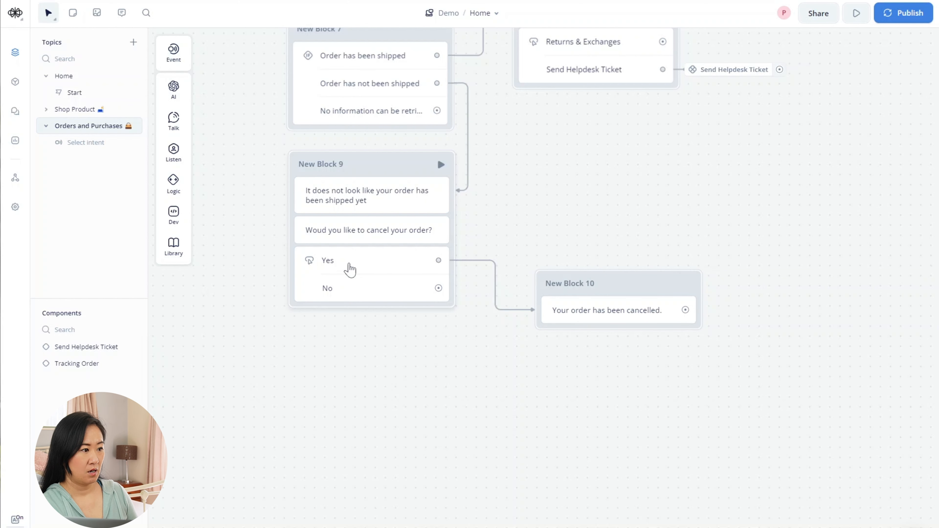
- Link the No choice to a new text block, New Block 11, placed below Block 9, replying 'How else can I help?'
{"action": "left_click", "coordinate": [349, 270]}
{"action": "left_click_drag", "start_coordinate": [438, 288], "coordinate": [382, 344]}
{"action": "mouse_move", "coordinate": [423, 375]}
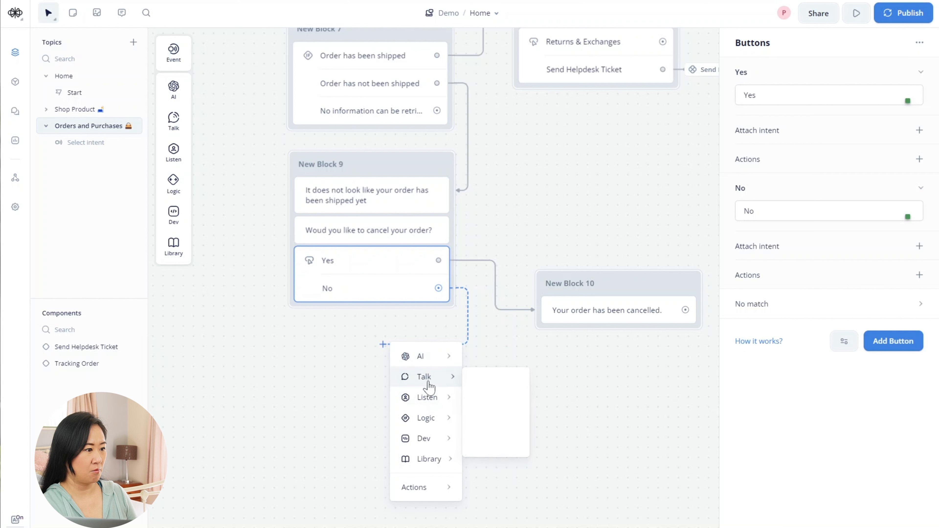
{"action": "left_click", "coordinate": [481, 382]}
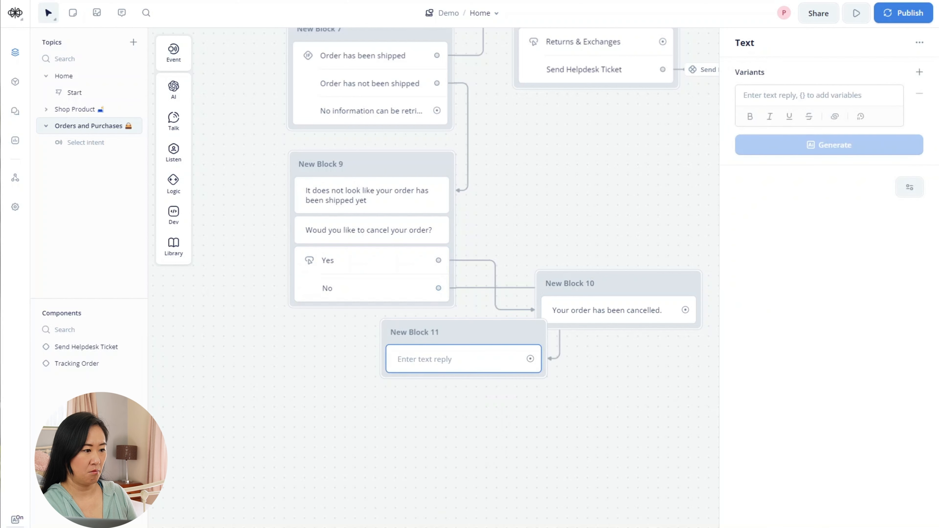
{"action": "left_click_drag", "start_coordinate": [472, 331], "coordinate": [381, 351]}
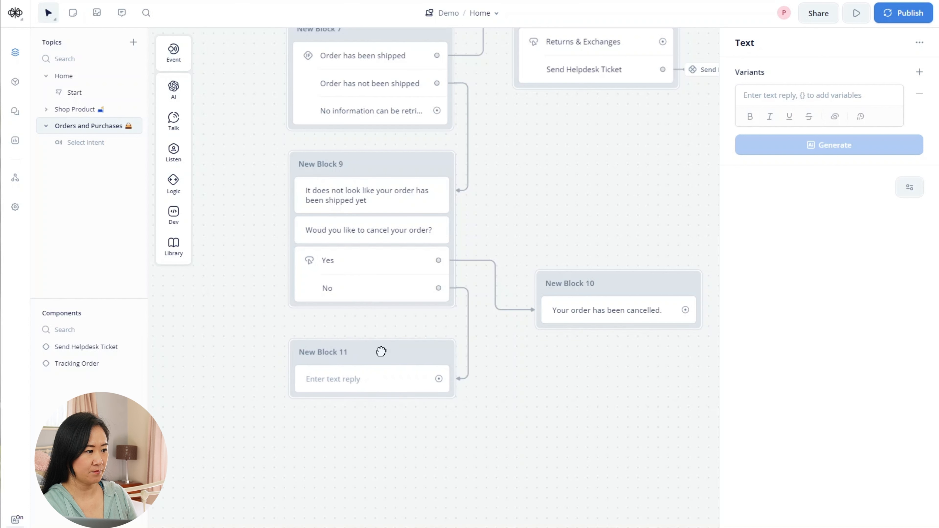
{"action": "left_click", "coordinate": [813, 96]}
{"action": "type", "text": "How el"}
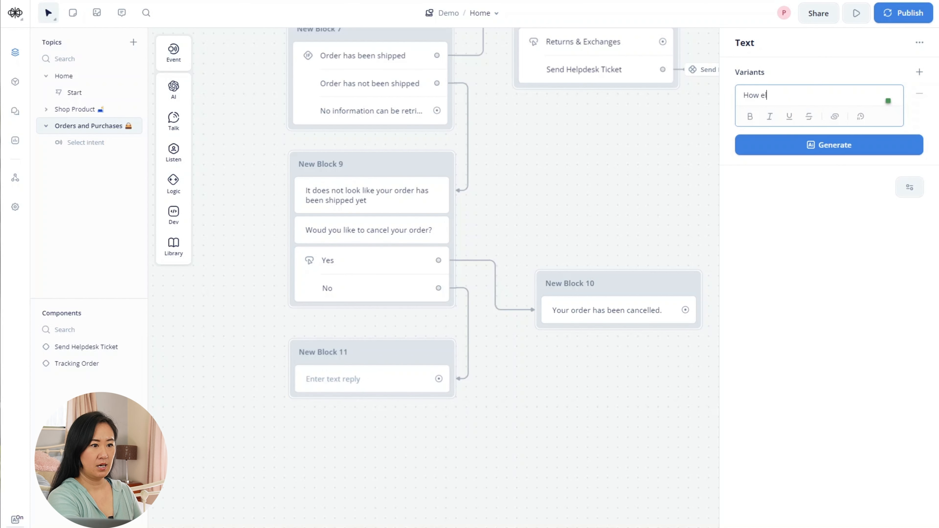
{"action": "type", "text": "se can I help"}
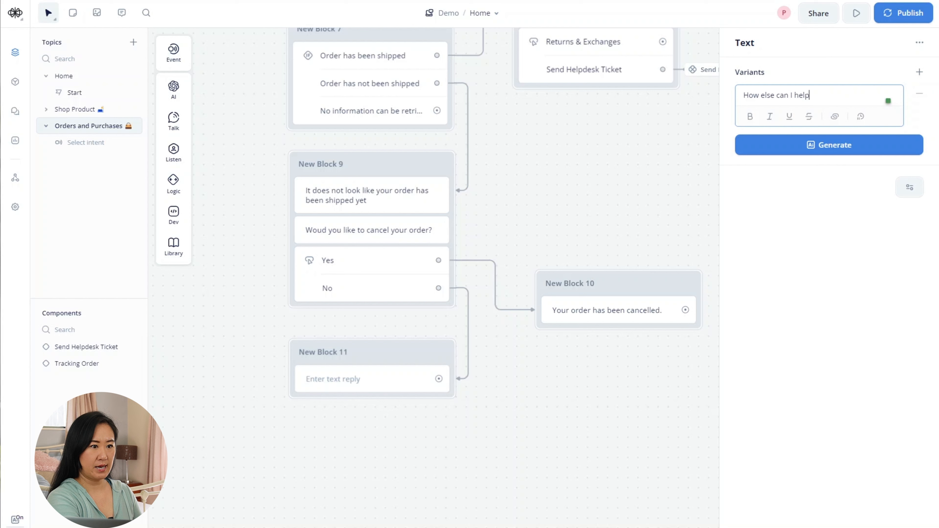
{"action": "type", "text": "?"}
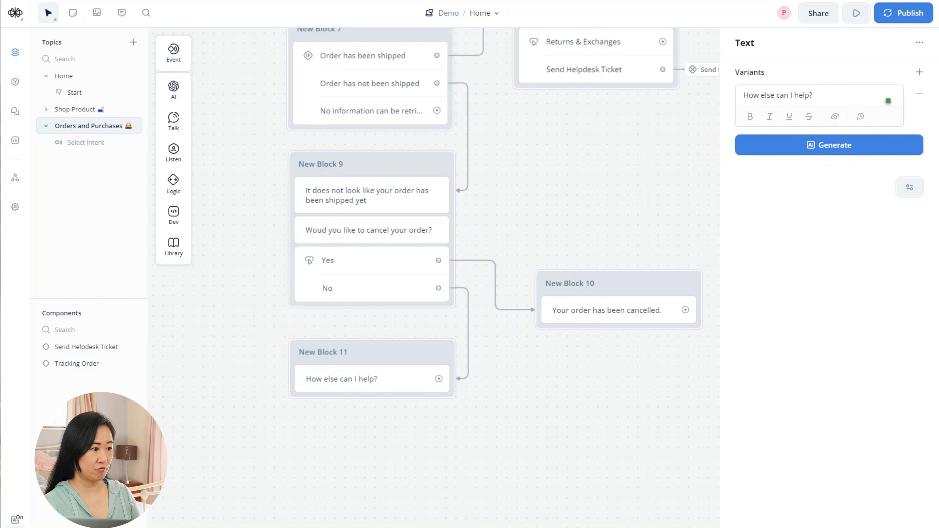
{"action": "mouse_move", "coordinate": [189, 102]}
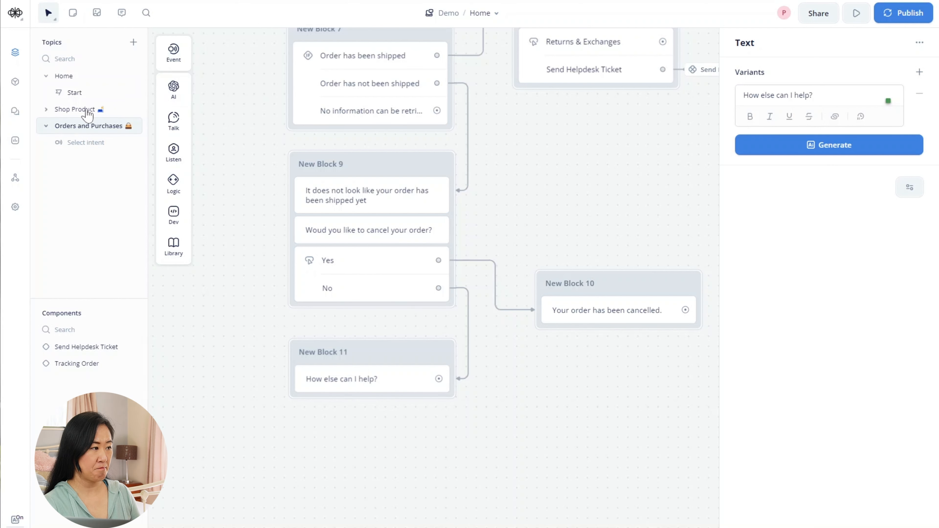
- Add a Buttons step to New Block 11 with a first choice 'Shop Products' and a laptop emoji
{"action": "mouse_move", "coordinate": [193, 132]}
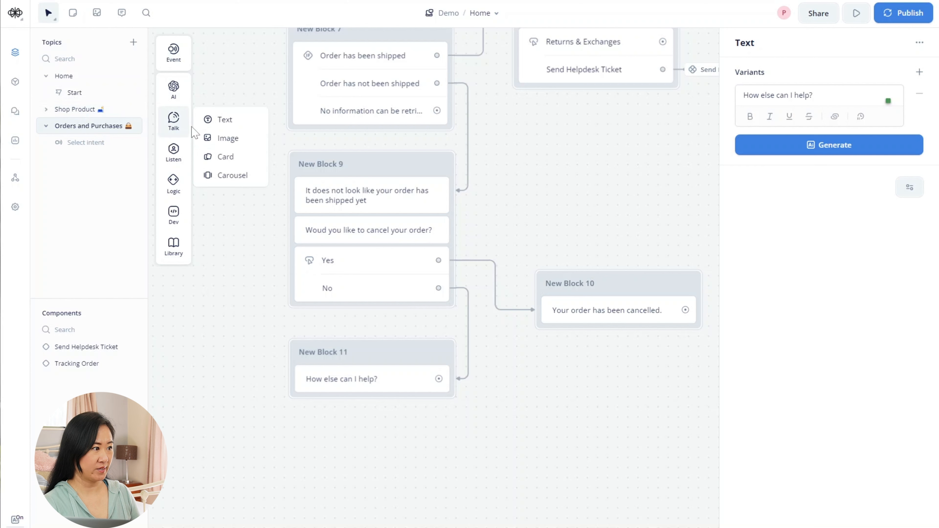
{"action": "mouse_move", "coordinate": [177, 163]}
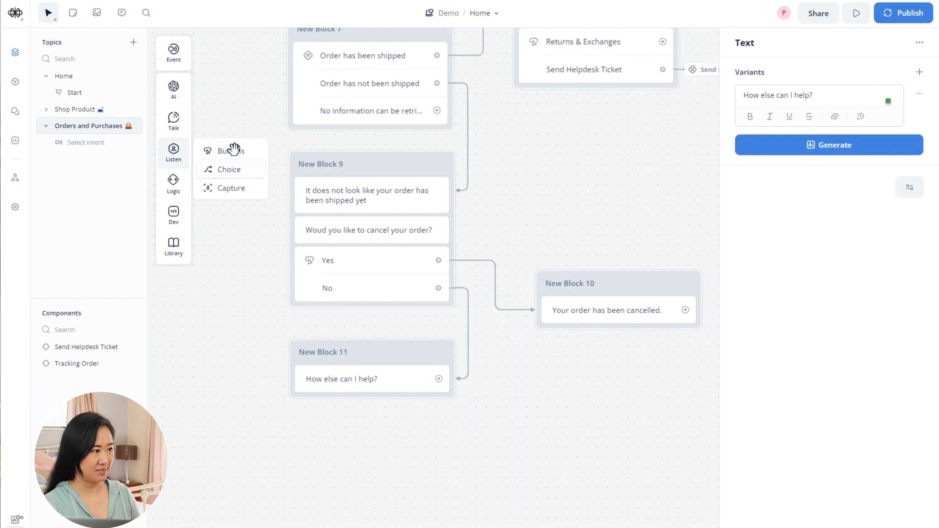
{"action": "left_click_drag", "start_coordinate": [233, 149], "coordinate": [374, 403]}
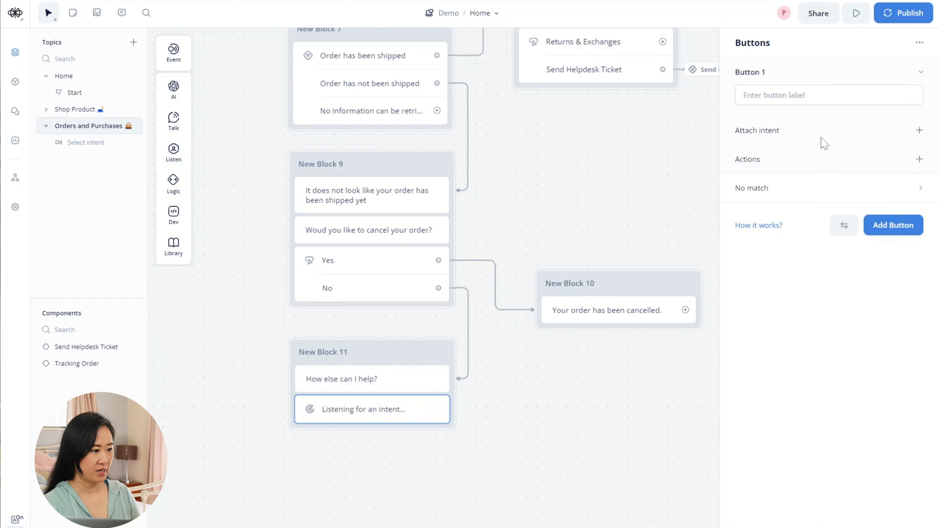
{"action": "left_click", "coordinate": [763, 96]}
{"action": "type", "text": "S"}
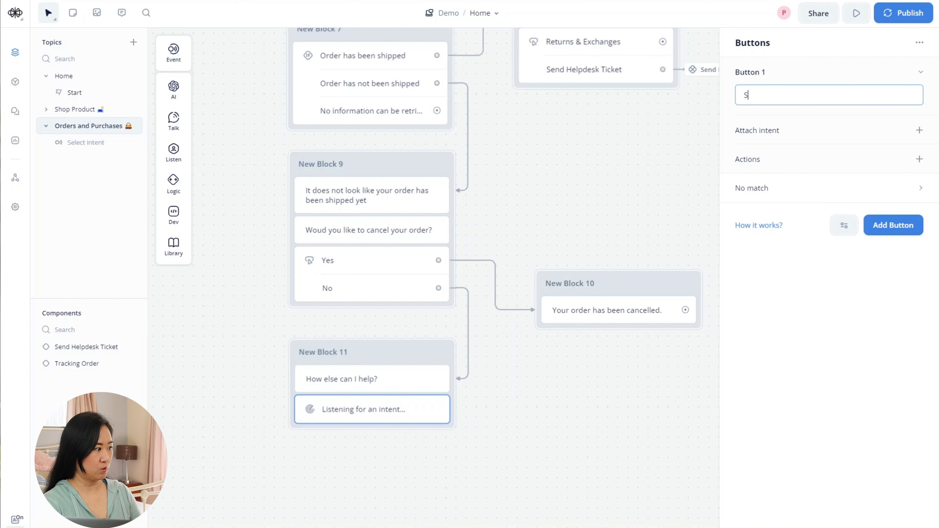
{"action": "type", "text": "hop Product"}
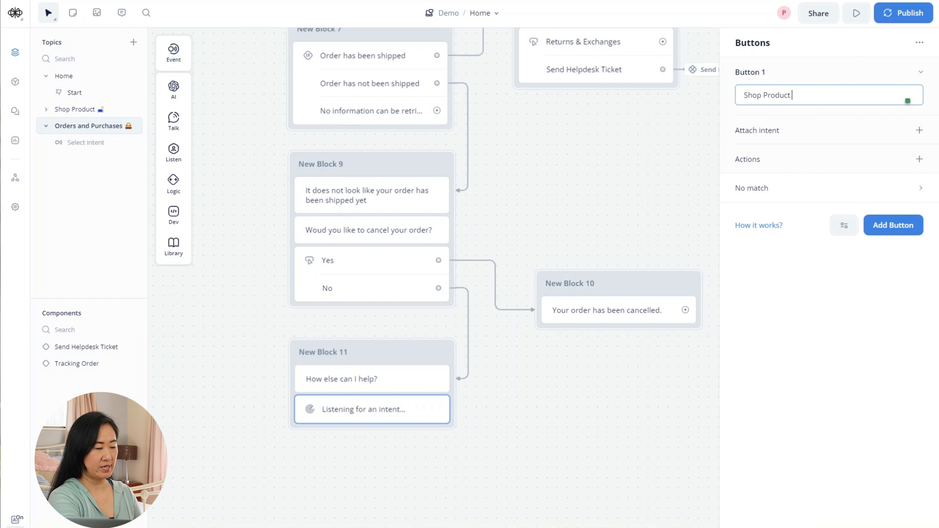
{"action": "type", "text": "s"}
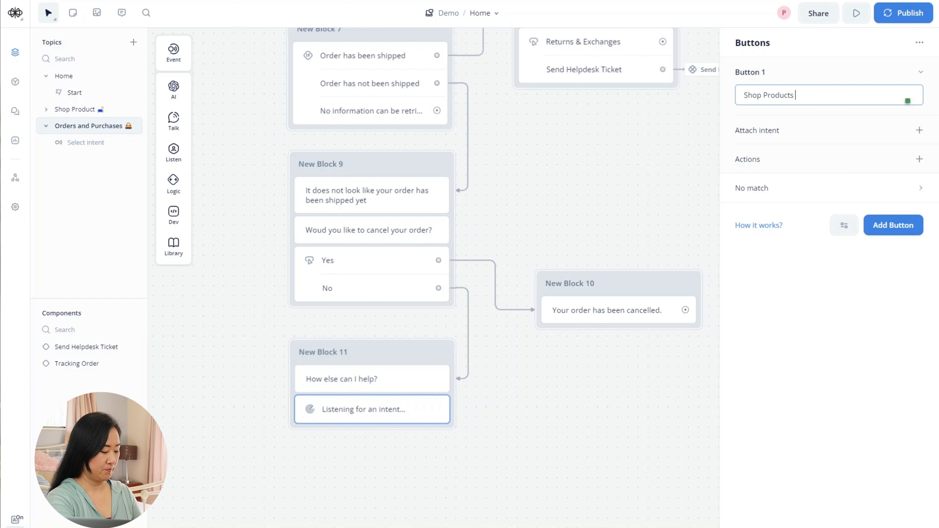
{"action": "key", "text": "super+period"}
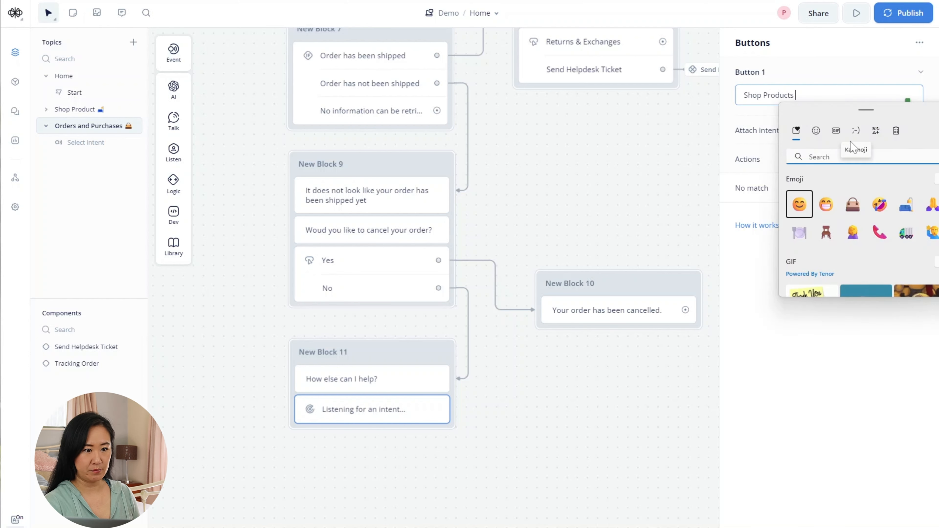
{"action": "left_click", "coordinate": [905, 204]}
{"action": "left_click", "coordinate": [834, 320]}
- Add a second choice labelled 'Return & Exchange' with a lorry emoji
{"action": "left_click", "coordinate": [889, 227]}
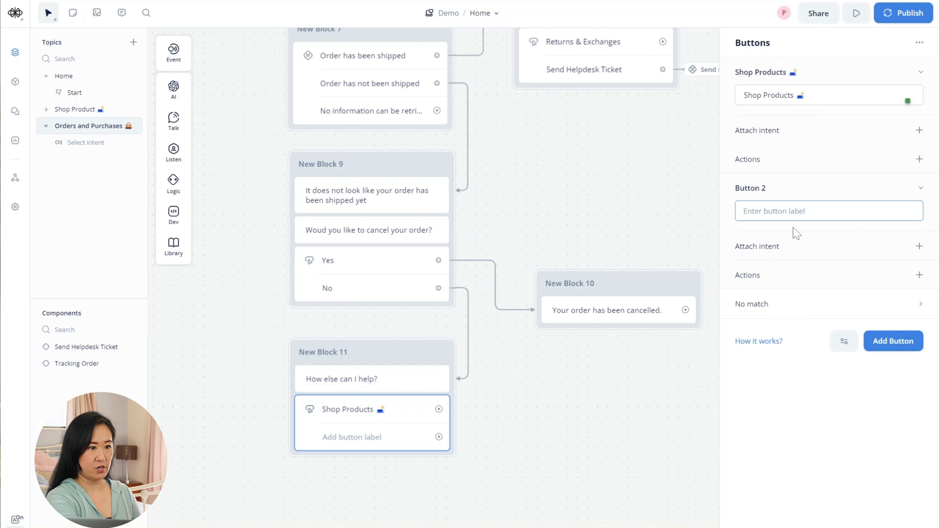
{"action": "type", "text": "Ord"}
{"action": "key", "text": "BackSpace"}
{"action": "key", "text": "BackSpace"}
{"action": "key", "text": "BackSpace"}
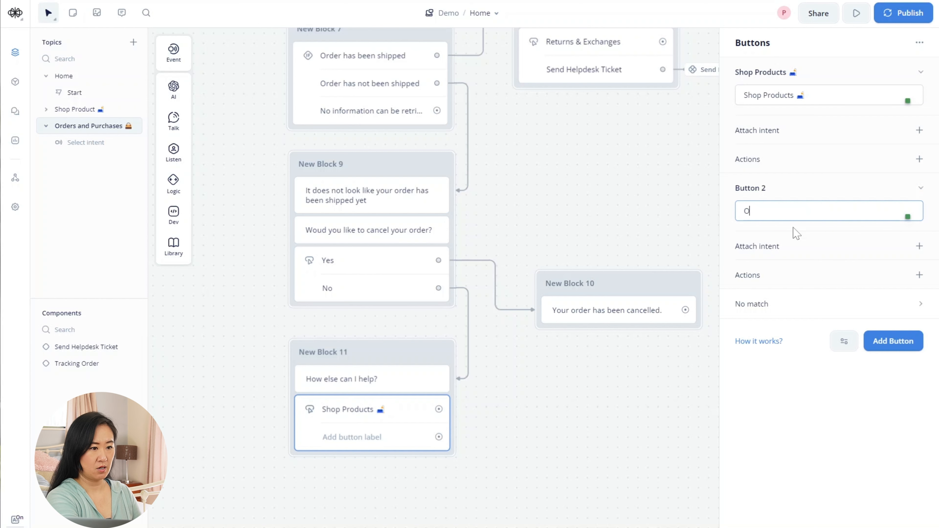
{"action": "type", "text": "Returns & "}
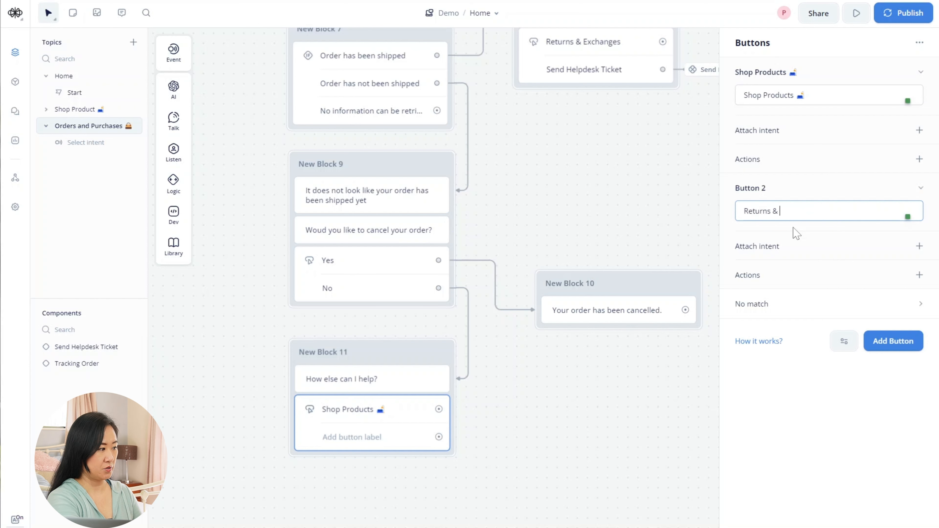
{"action": "type", "text": "Exchanges"}
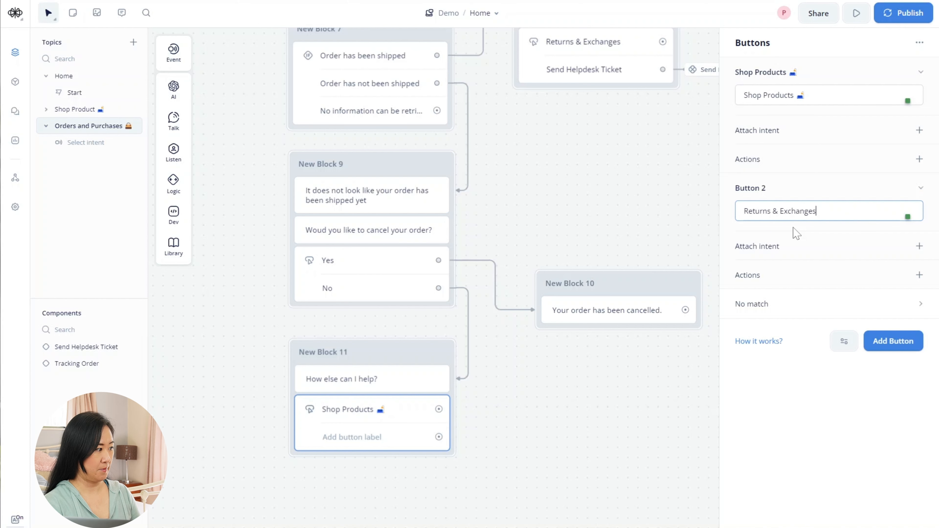
{"action": "key", "text": "BackSpace"}
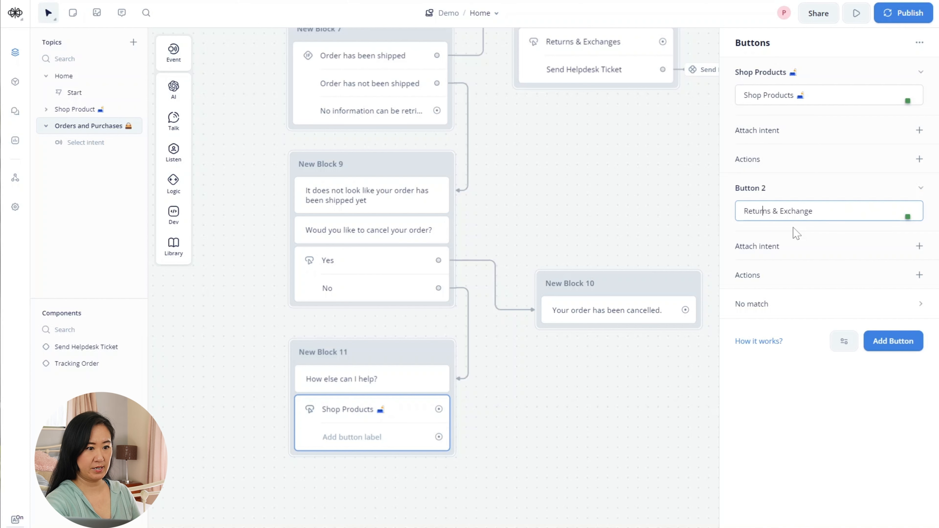
{"action": "key", "text": "Delete"}
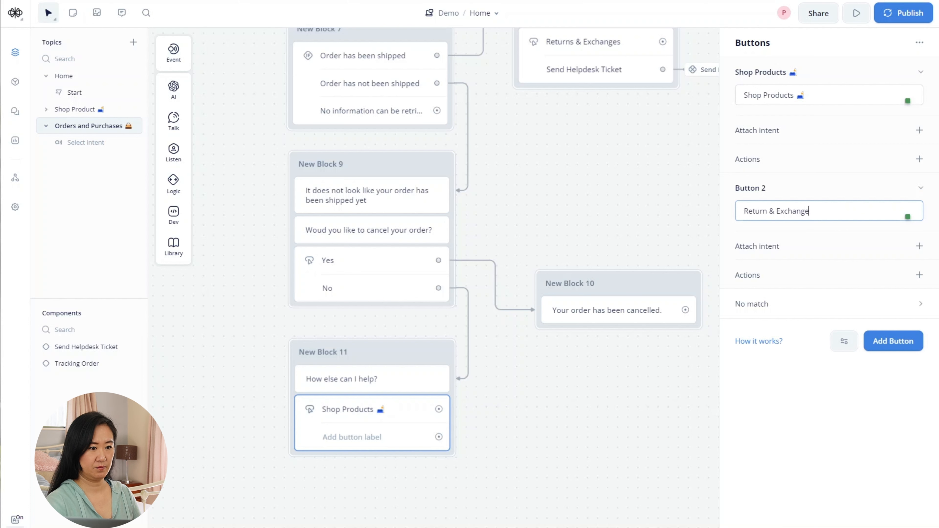
{"action": "key", "text": "super+period"}
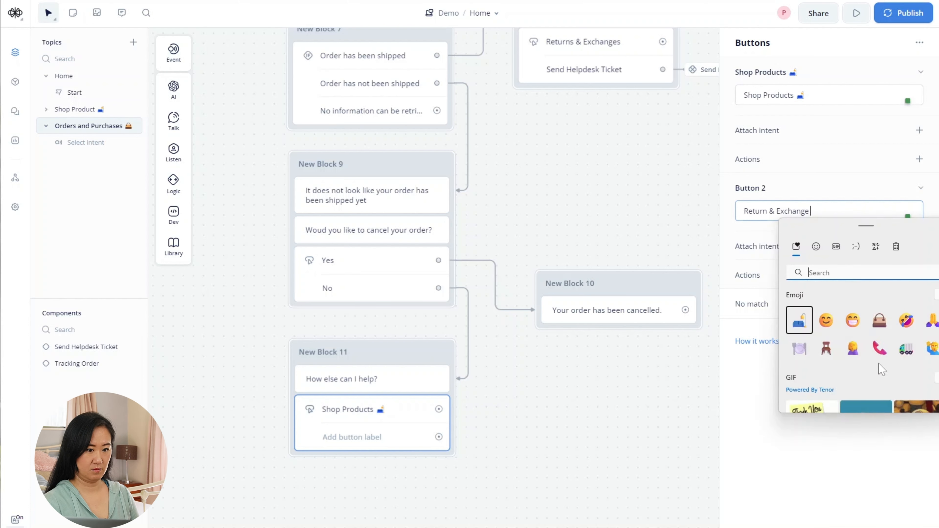
{"action": "left_click", "coordinate": [907, 349]}
{"action": "left_click", "coordinate": [739, 414]}
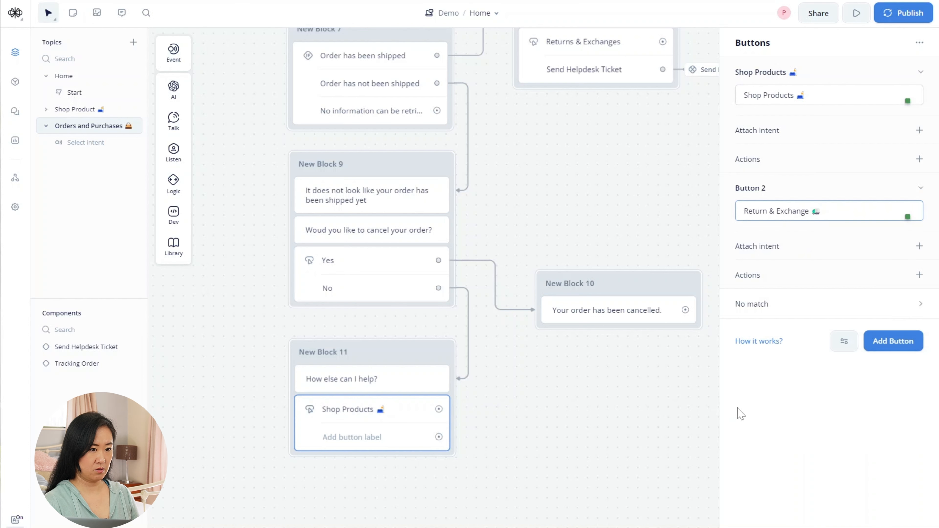
- Add a third choice labelled 'Customer Service' with a phone emoji
{"action": "left_click", "coordinate": [885, 344]}
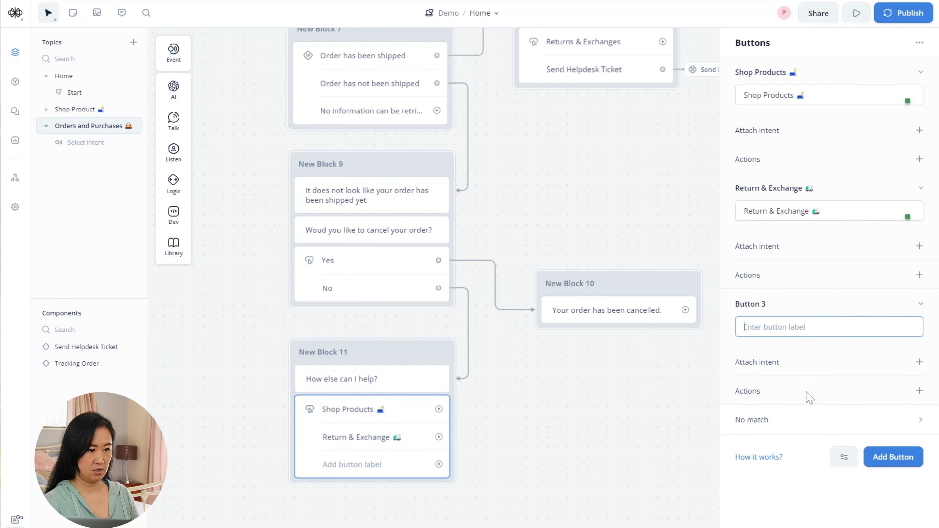
{"action": "type", "text": "Customer Seric"}
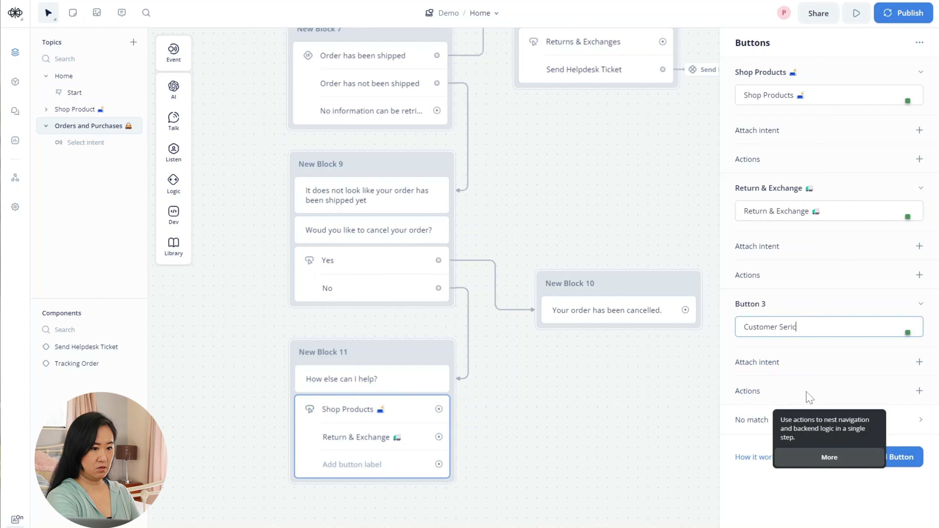
{"action": "key", "text": "BackSpace"}
{"action": "type", "text": "vie"}
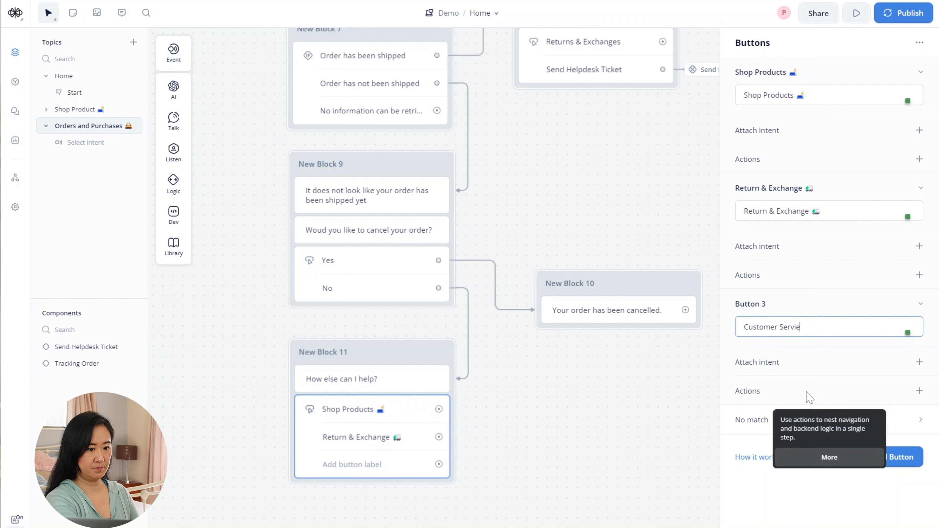
{"action": "type", "text": "e"}
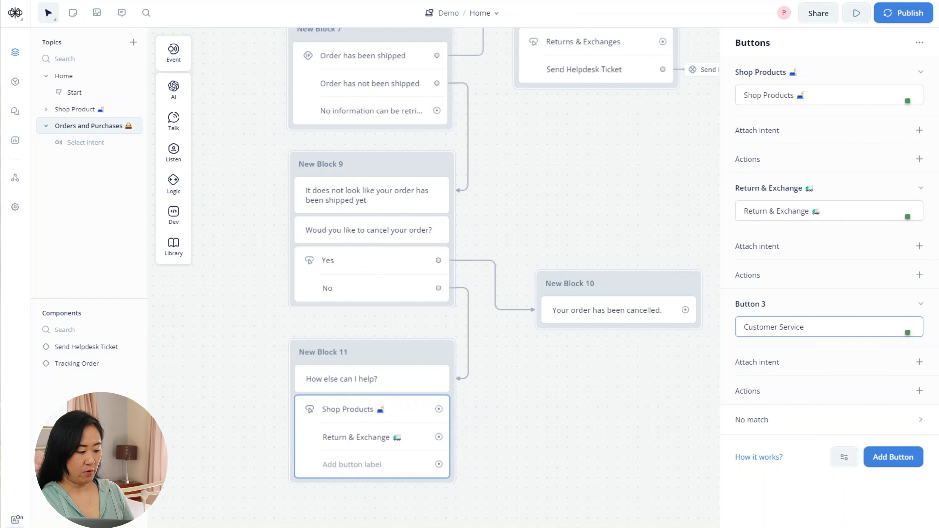
{"action": "key", "text": "super+period"}
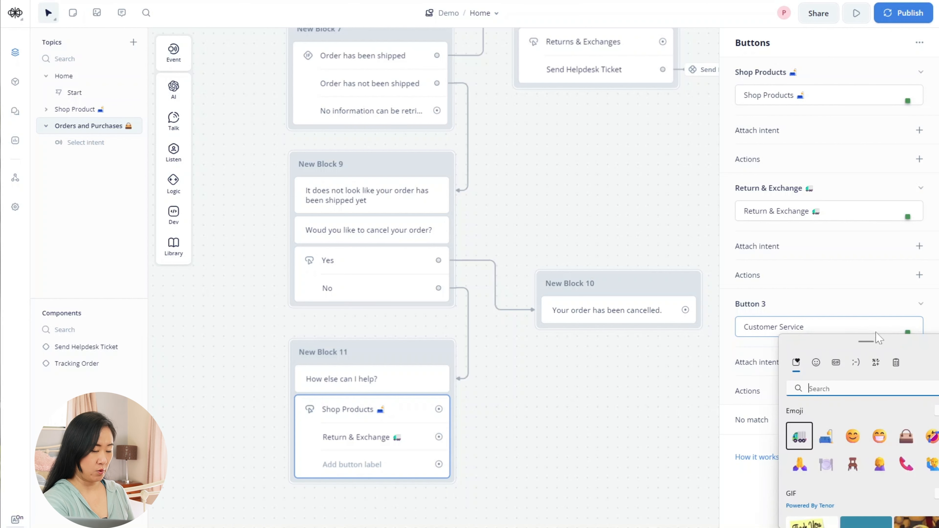
{"action": "left_click", "coordinate": [905, 466]}
- Move New Block 11 lower on the canvas and delete the existing connector from New Block 10
{"action": "key", "text": "Escape"}
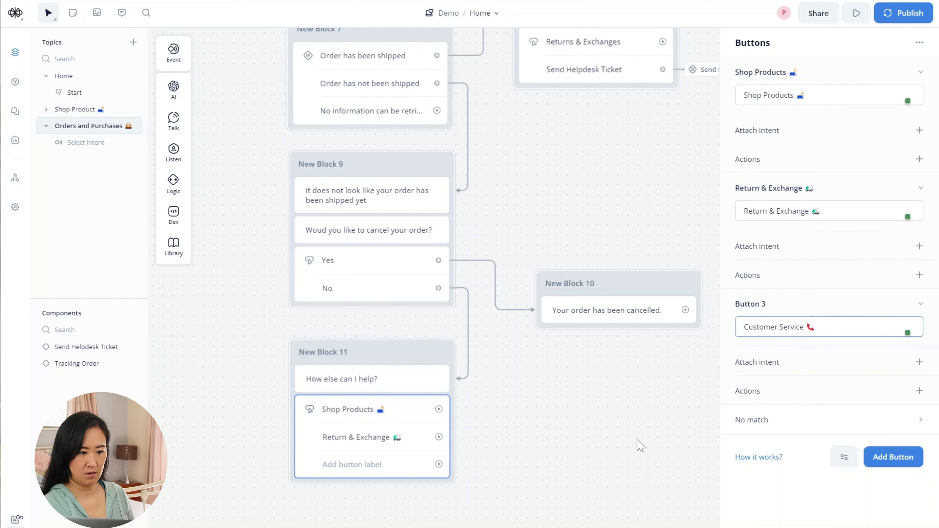
{"action": "left_click_drag", "start_coordinate": [562, 489], "coordinate": [626, 433]}
{"action": "left_click", "coordinate": [616, 437]}
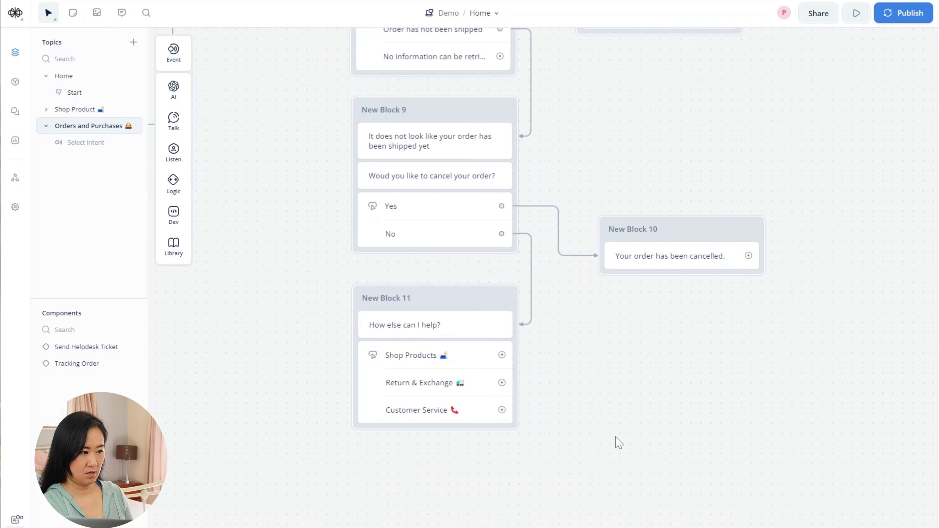
{"action": "scroll", "coordinate": [606, 353], "scroll_direction": "down", "scroll_amount": 1}
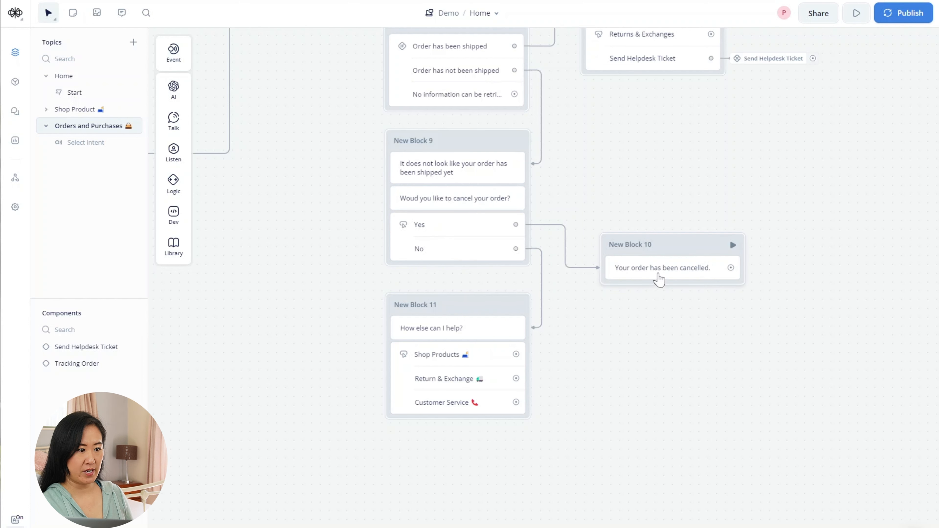
{"action": "left_click_drag", "start_coordinate": [730, 267], "coordinate": [532, 352]}
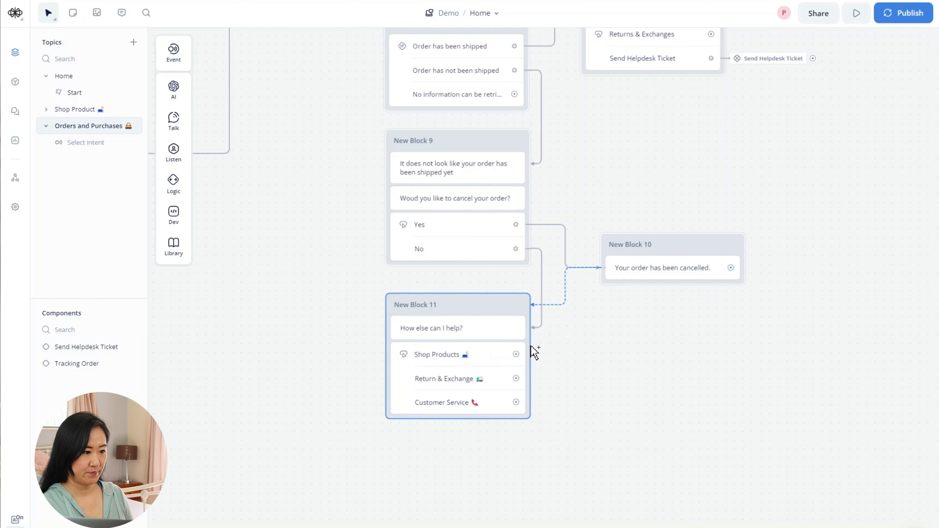
{"action": "mouse_move", "coordinate": [483, 305]}
{"action": "left_mouse_down"}
{"action": "mouse_move", "coordinate": [480, 363]}
{"action": "mouse_move", "coordinate": [485, 305]}
{"action": "left_mouse_up"}
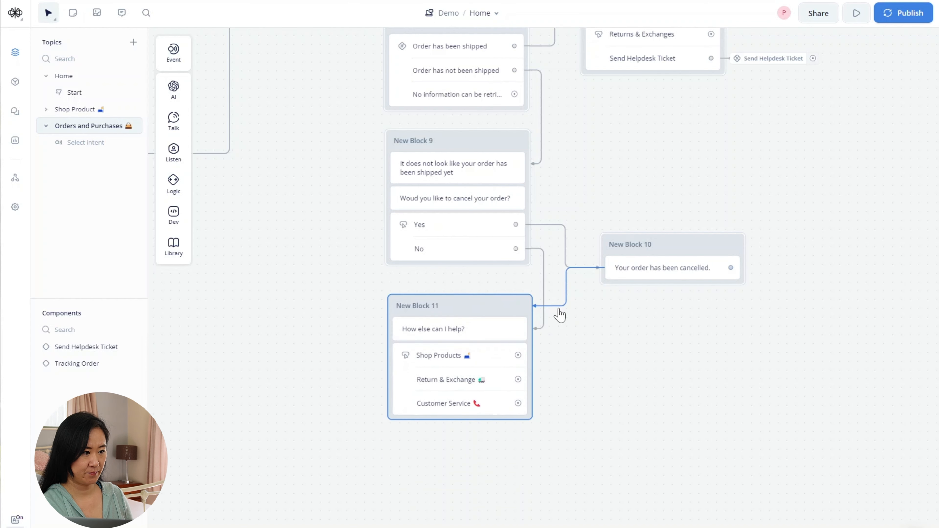
{"action": "left_click", "coordinate": [558, 306]}
{"action": "key", "text": "Delete"}
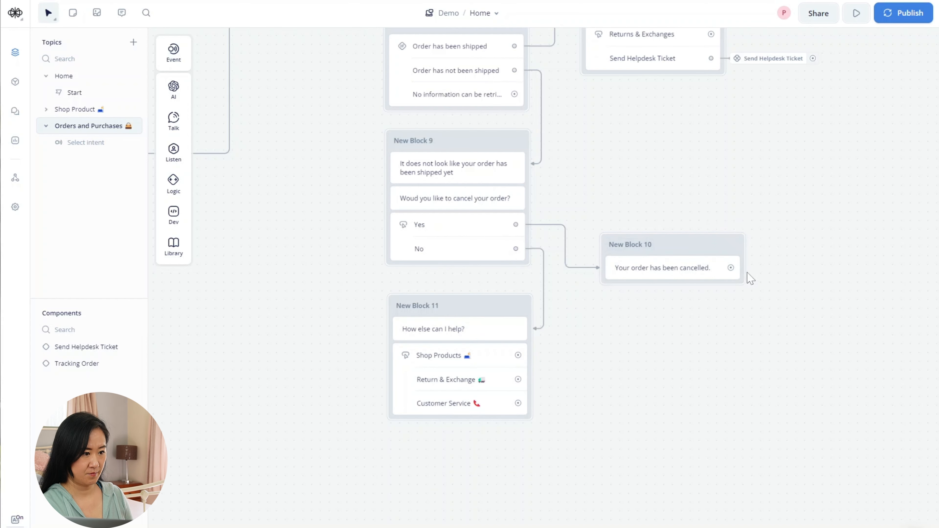
- Connect New Block 10's cancelled message onward to New Block 11
{"action": "left_click_drag", "start_coordinate": [750, 278], "coordinate": [714, 232]}
{"action": "left_click_drag", "start_coordinate": [454, 262], "coordinate": [449, 293]}
{"action": "left_click_drag", "start_coordinate": [687, 221], "coordinate": [517, 251]}
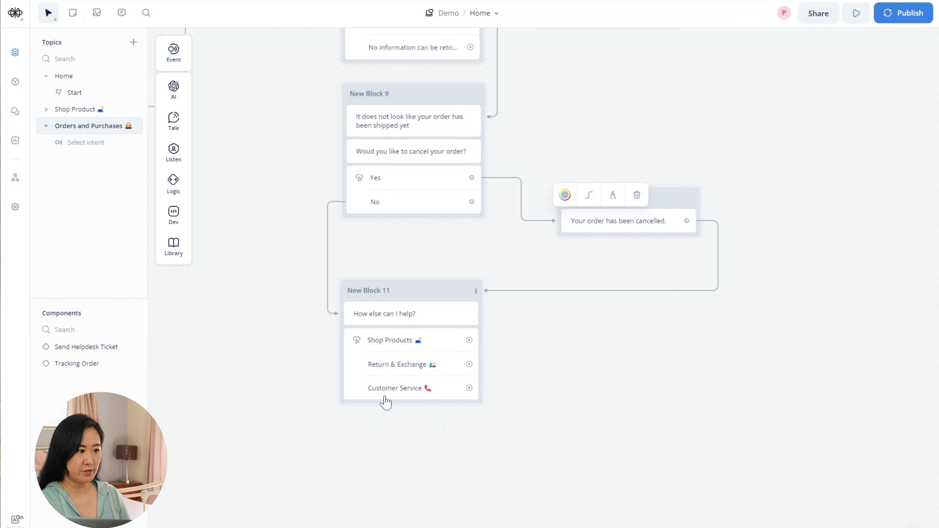
{"action": "left_click_drag", "start_coordinate": [360, 461], "coordinate": [457, 461]}
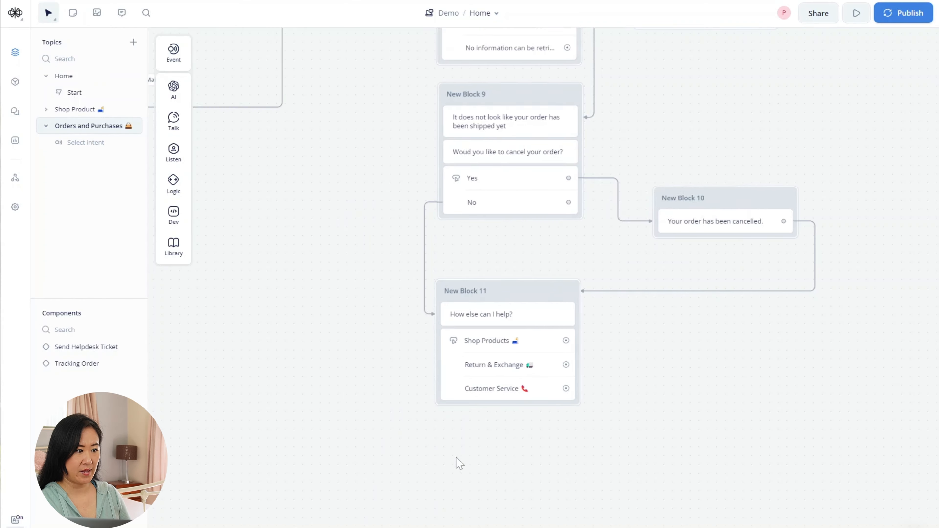
{"action": "scroll", "coordinate": [457, 461], "scroll_direction": "down", "scroll_amount": 3}
{"action": "left_click_drag", "start_coordinate": [403, 431], "coordinate": [510, 446]}
{"action": "scroll", "coordinate": [510, 446], "scroll_direction": "down", "scroll_amount": 1}
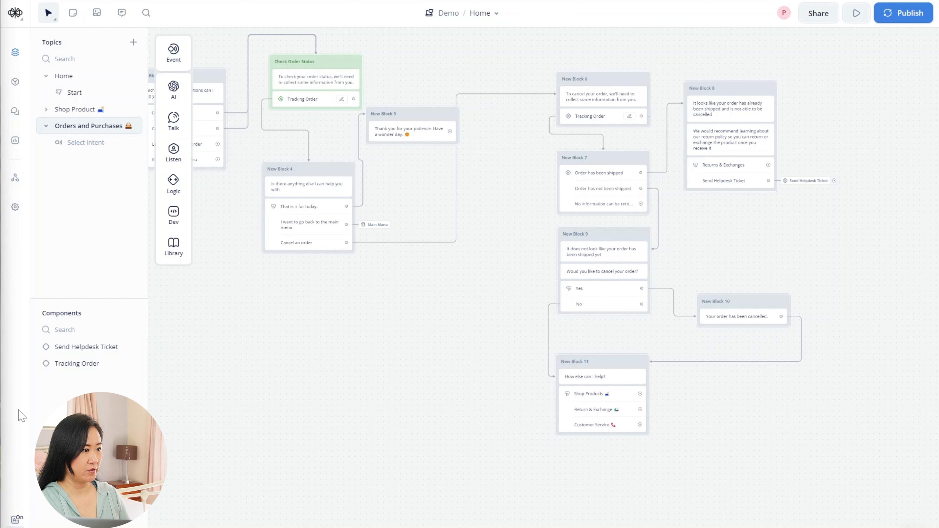
- Retitle New Block 1, next to the Select intent node, as 'Order Intro'
{"action": "left_click_drag", "start_coordinate": [220, 337], "coordinate": [367, 343]}
{"action": "left_click_drag", "start_coordinate": [255, 337], "coordinate": [406, 338]}
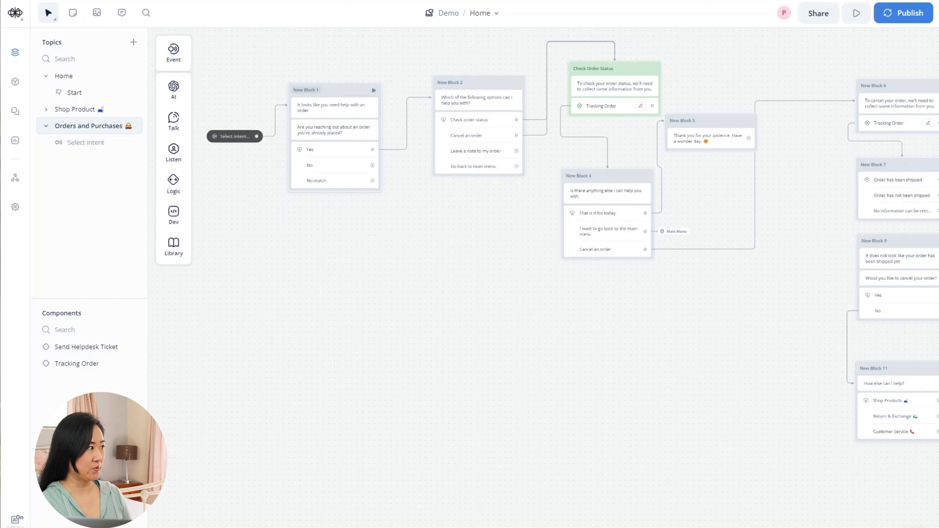
{"action": "left_click", "coordinate": [306, 90]}
{"action": "left_click_drag", "start_coordinate": [319, 90], "coordinate": [290, 91]}
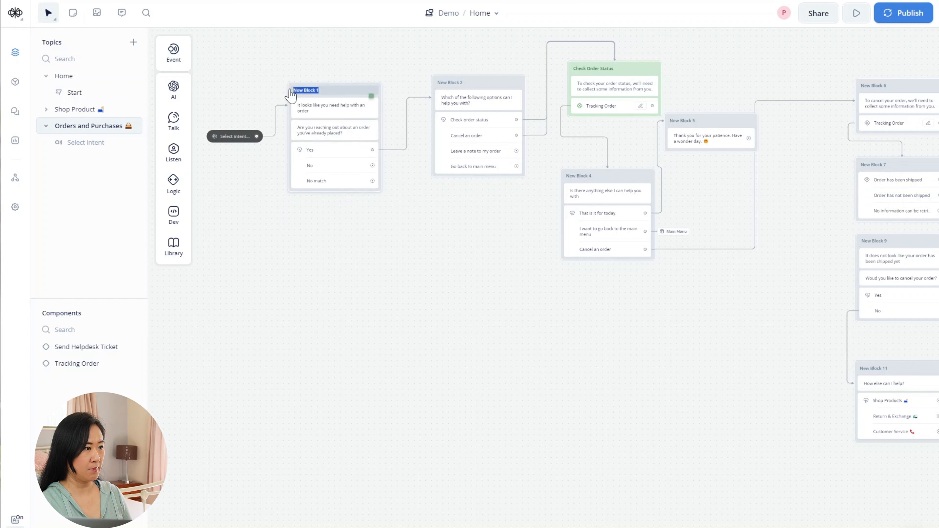
{"action": "type", "text": "ord"}
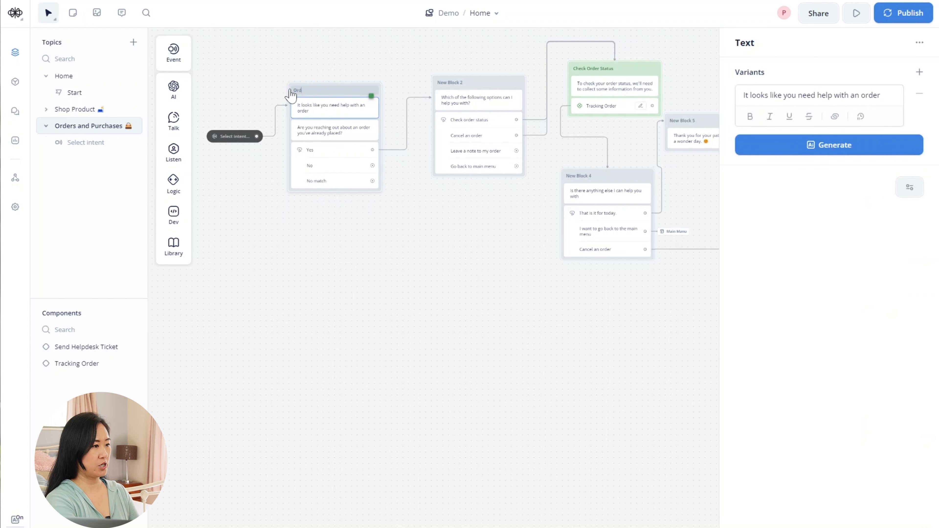
{"action": "left_click", "coordinate": [356, 324]}
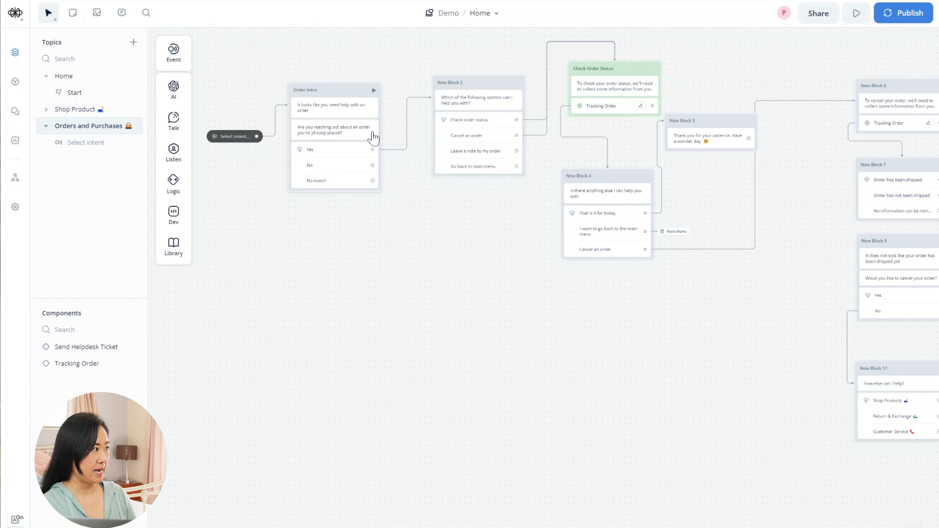
- Add New Block 12 from Order Intro's No path, asking 'Would you like to talk to an agent?' with a 🙋 emoji
{"action": "left_click_drag", "start_coordinate": [373, 165], "coordinate": [350, 253]}
{"action": "mouse_move", "coordinate": [394, 288]}
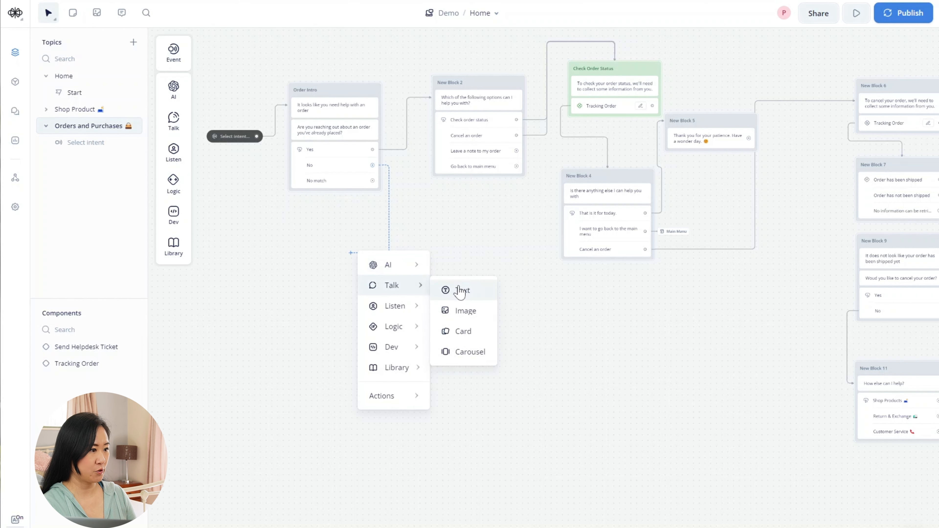
{"action": "left_click", "coordinate": [461, 291]}
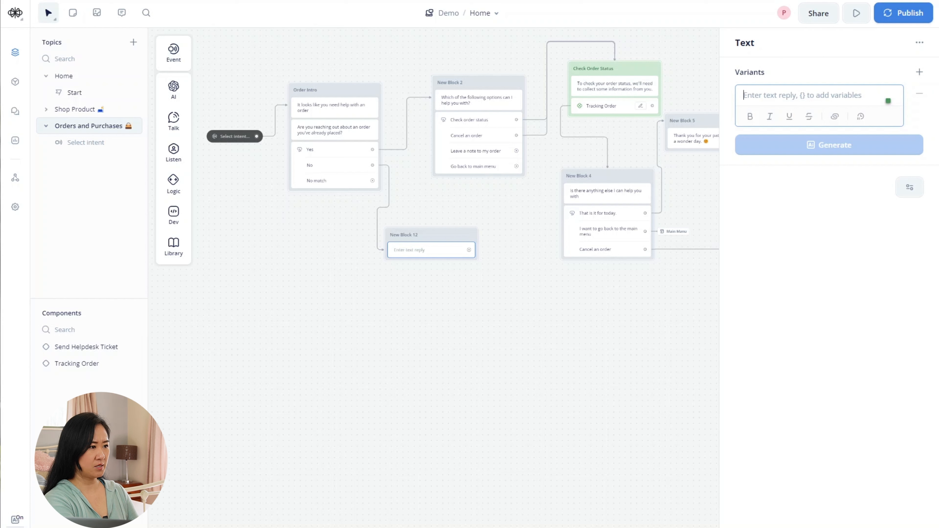
{"action": "type", "text": "Would you like to ta"}
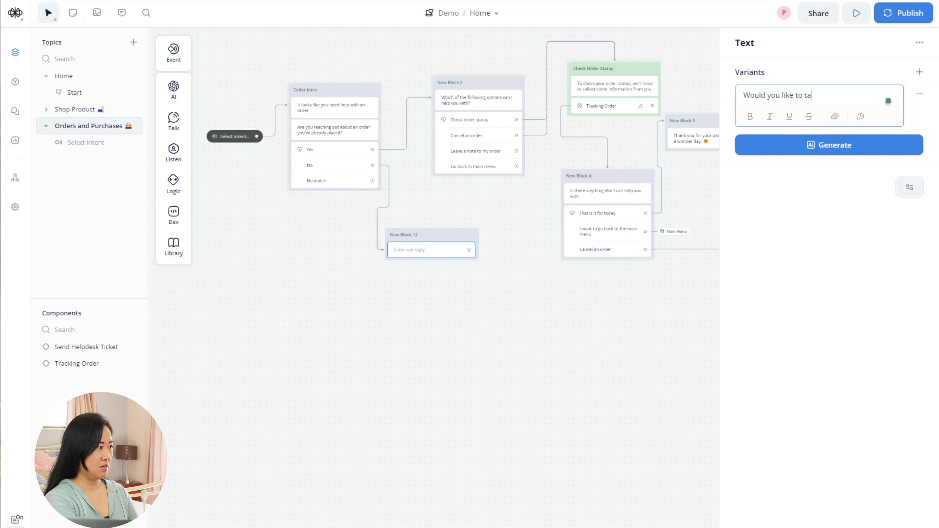
{"action": "type", "text": "lk"}
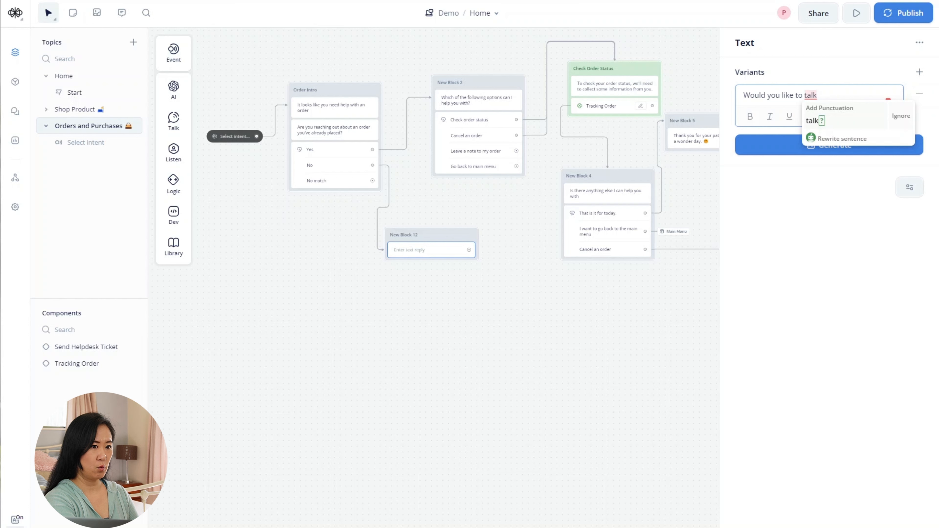
{"action": "type", "text": "l t"}
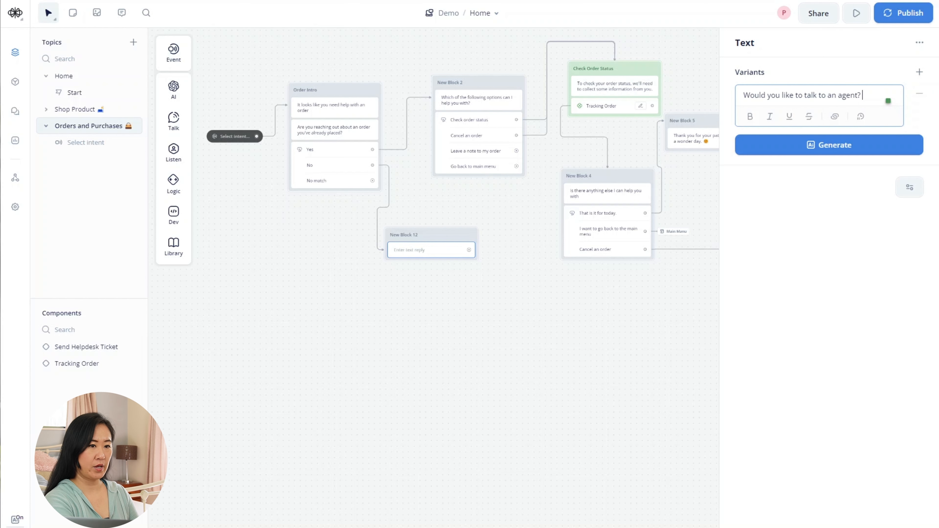
{"action": "key", "text": "super+period"}
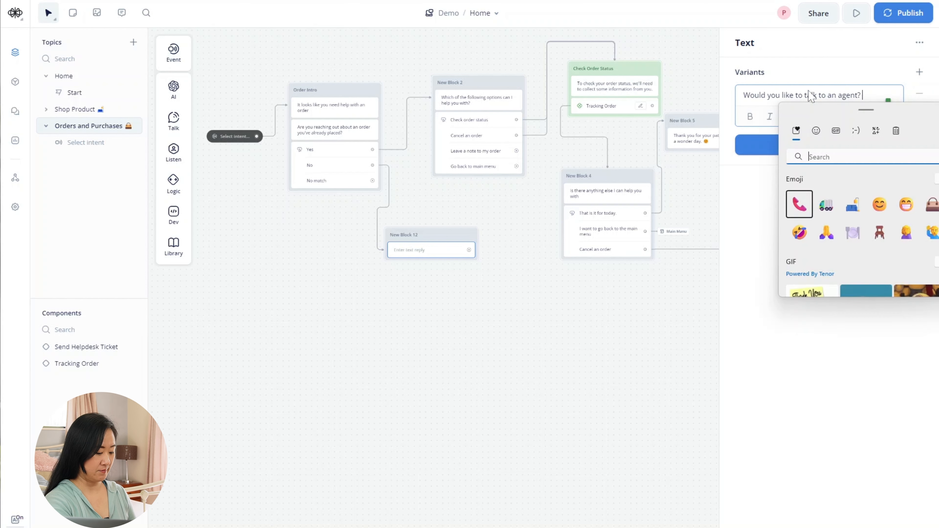
{"action": "left_click", "coordinate": [930, 233]}
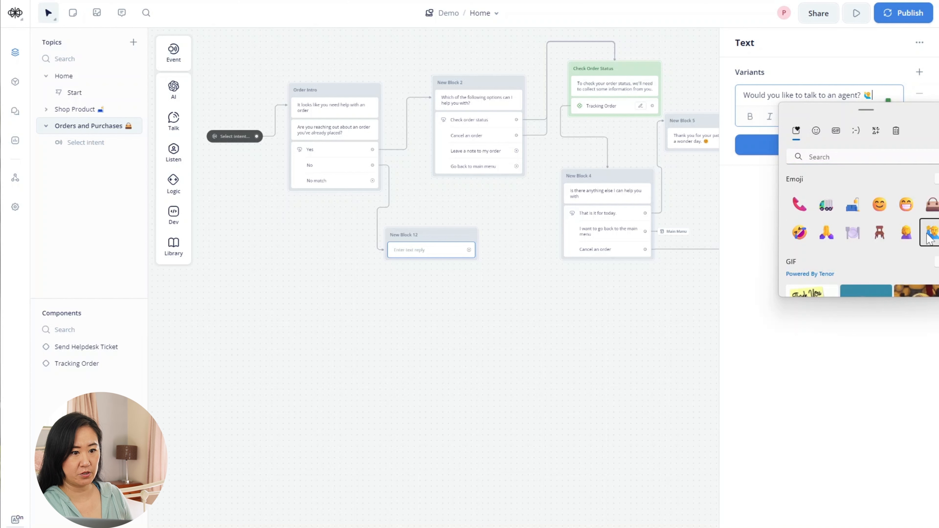
{"action": "key", "text": "Escape"}
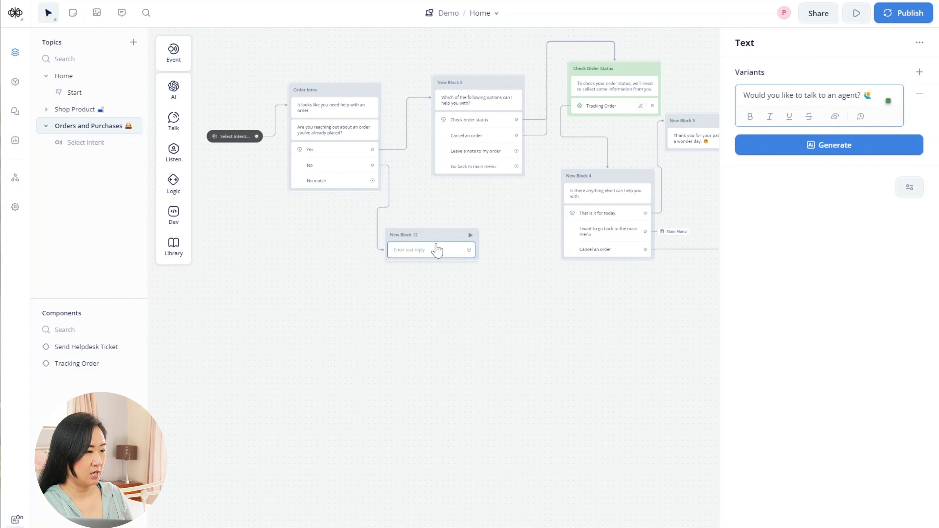
{"action": "left_click", "coordinate": [401, 376]}
{"action": "left_click_drag", "start_coordinate": [426, 239], "coordinate": [327, 259]}
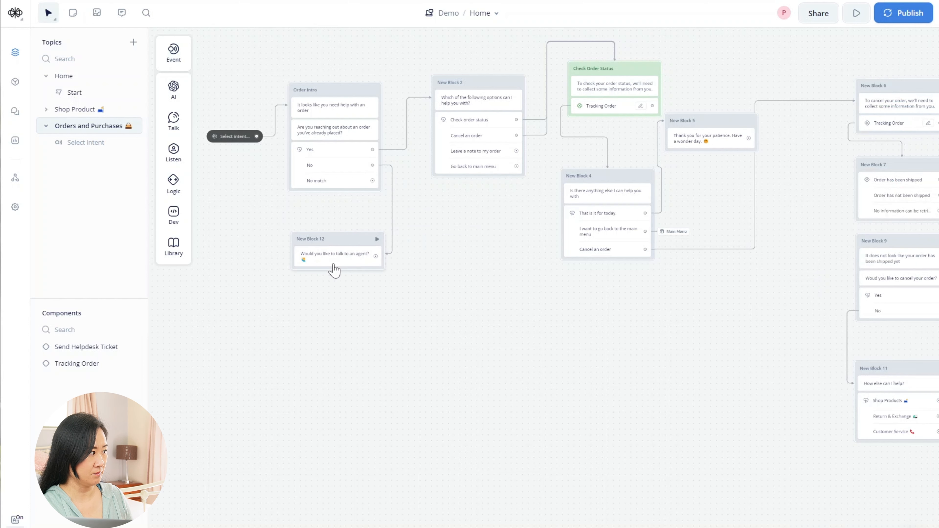
- Add Yes and No answer buttons to New Block 12
{"action": "mouse_move", "coordinate": [173, 151]}
{"action": "left_click_drag", "start_coordinate": [234, 150], "coordinate": [335, 270]}
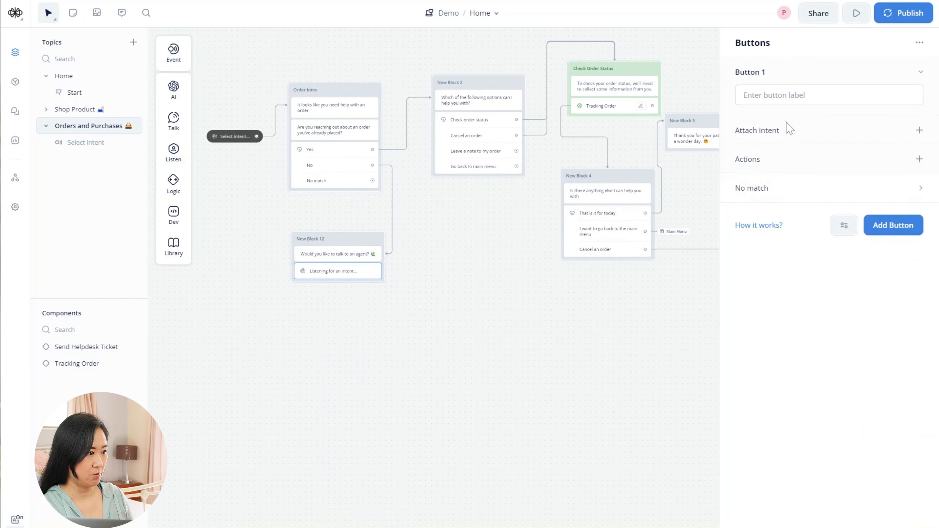
{"action": "left_click", "coordinate": [788, 96]}
{"action": "type", "text": "Yes"}
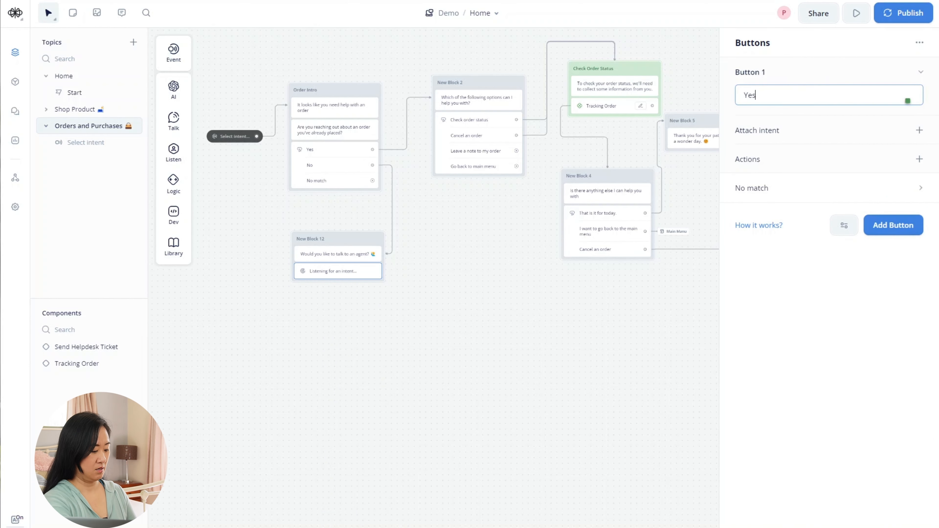
{"action": "left_click", "coordinate": [904, 226]}
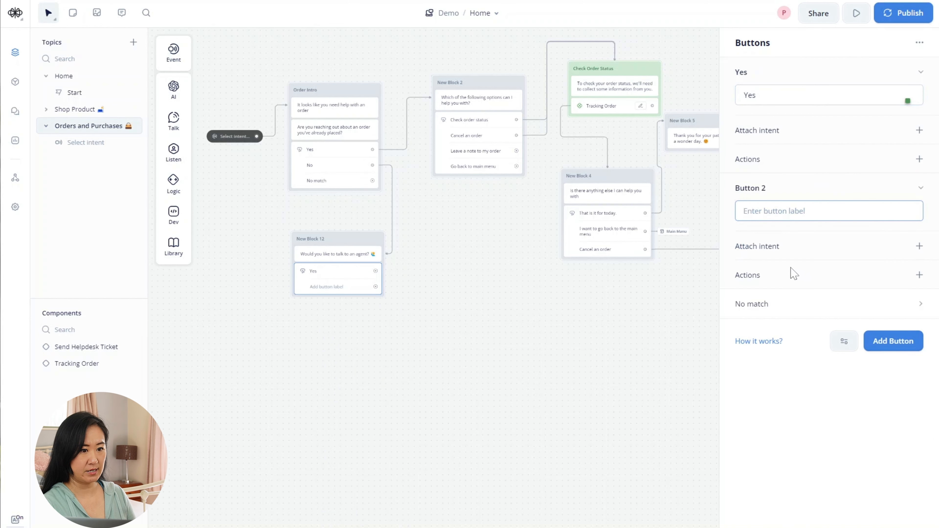
{"action": "type", "text": "No"}
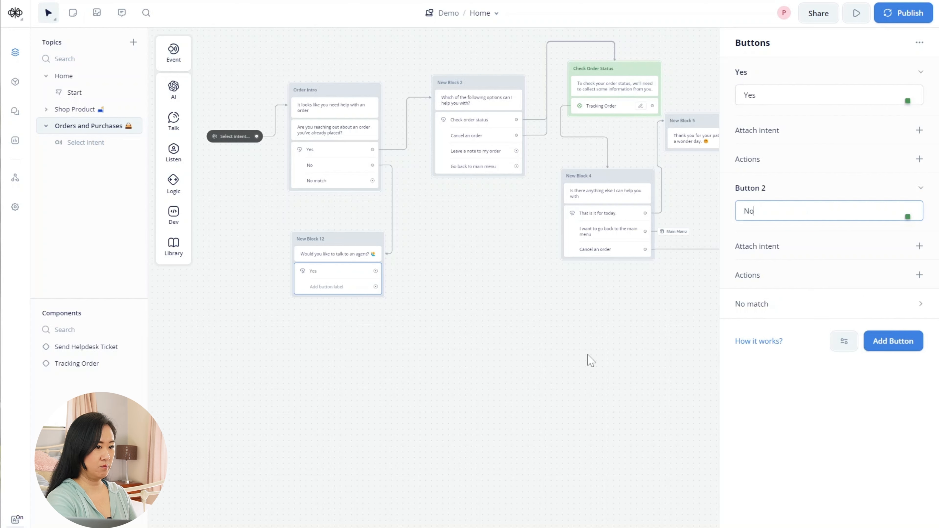
{"action": "left_click", "coordinate": [590, 361]}
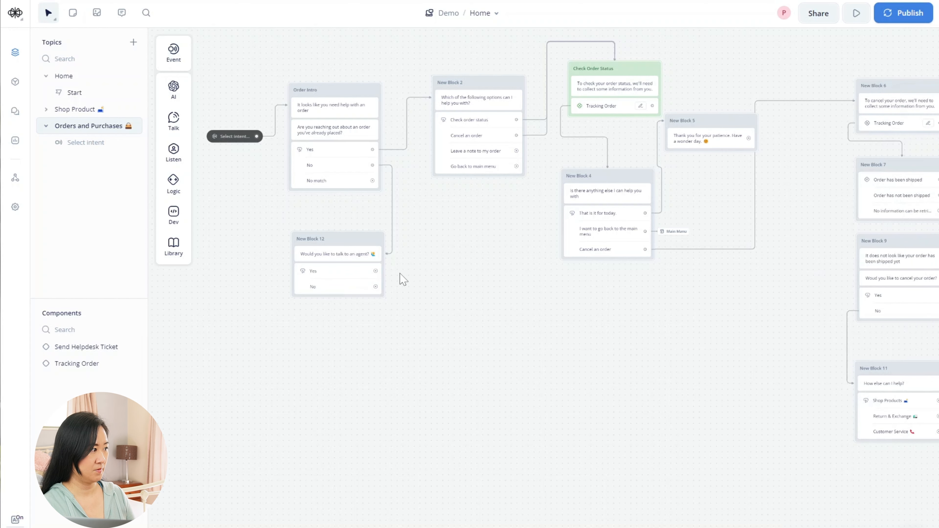
- Route the Yes answer to the Send Helpdesk Ticket component
{"action": "left_click_drag", "start_coordinate": [375, 270], "coordinate": [439, 233]}
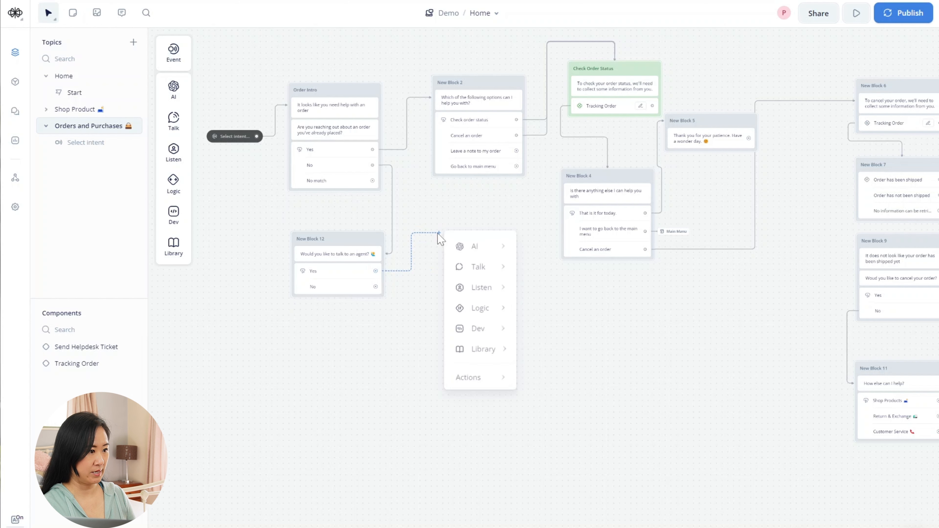
{"action": "mouse_move", "coordinate": [507, 384]}
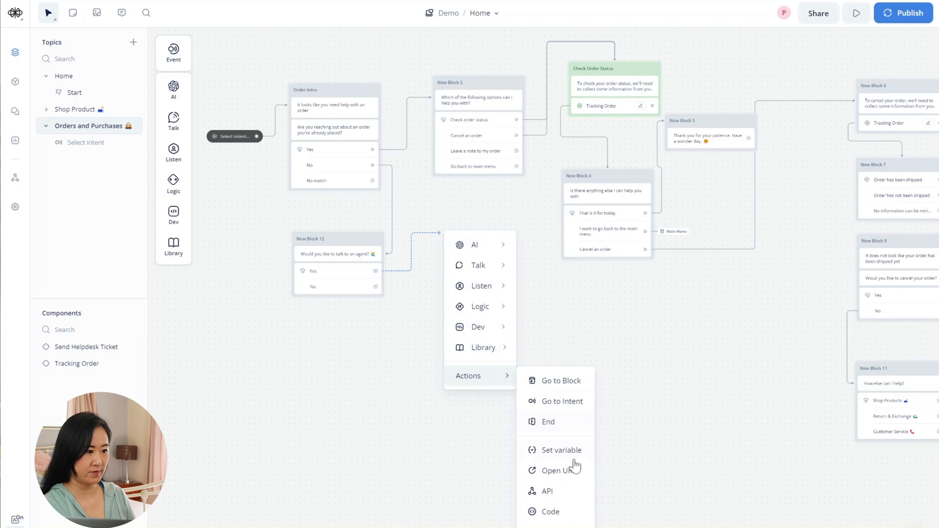
{"action": "left_click", "coordinate": [546, 525]}
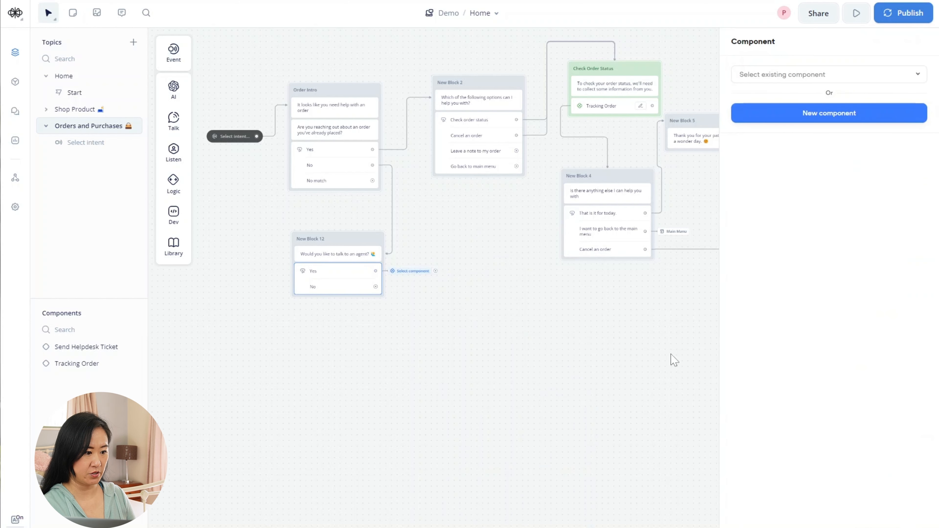
{"action": "left_click", "coordinate": [807, 73]}
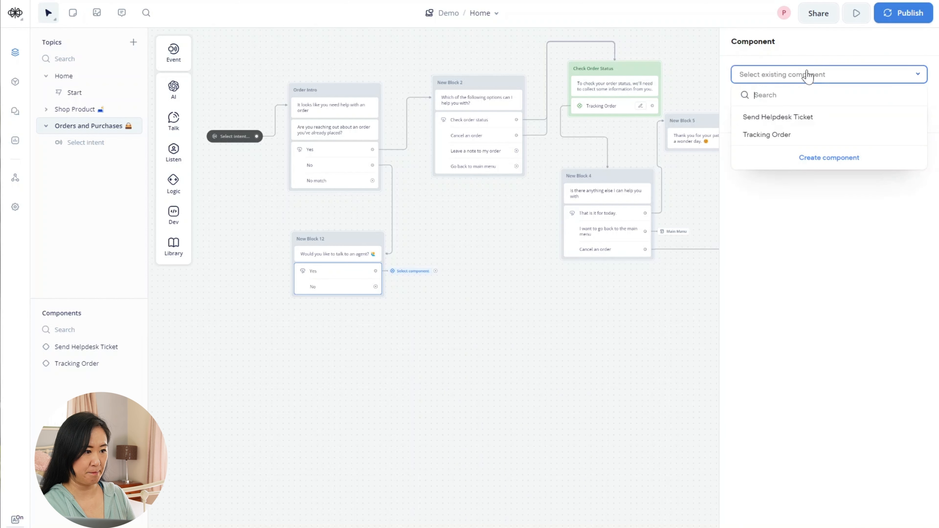
{"action": "left_click", "coordinate": [814, 118]}
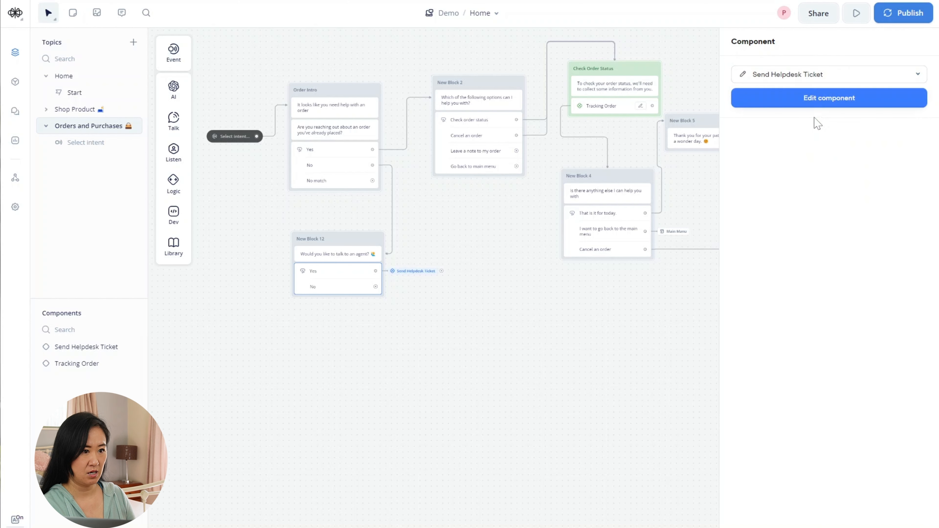
{"action": "left_click", "coordinate": [505, 370]}
{"action": "left_click_drag", "start_coordinate": [379, 287], "coordinate": [346, 312]}
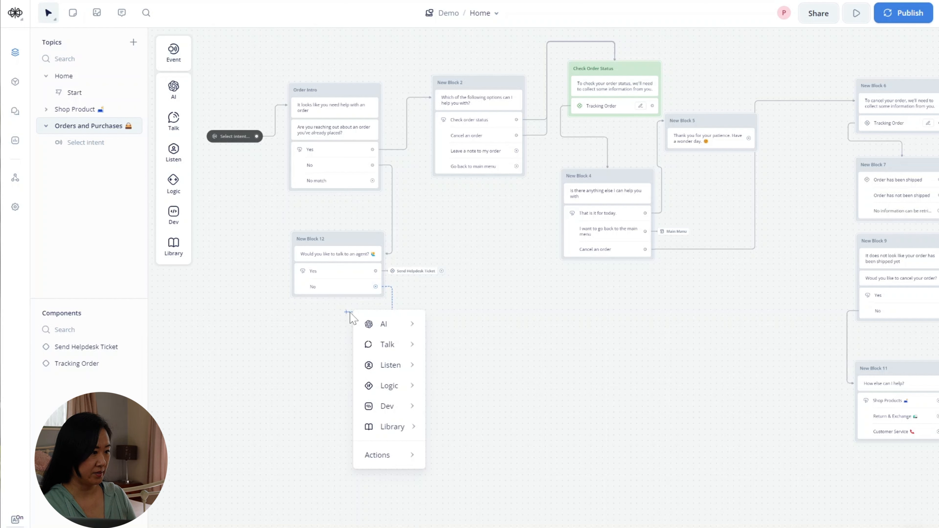
- Create New Block 13 below New Block 12 on the No path, replying 'How else can I help?'
{"action": "mouse_move", "coordinate": [406, 348]}
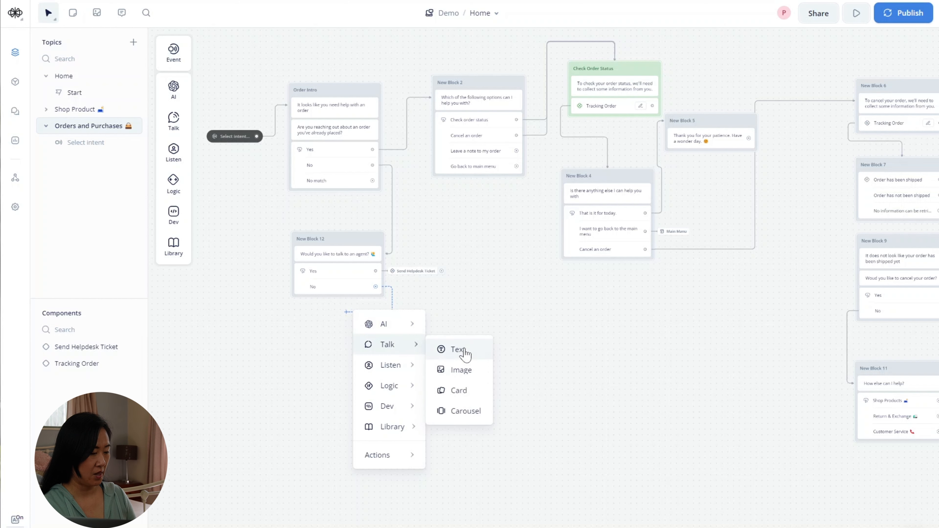
{"action": "left_click", "coordinate": [458, 349]}
{"action": "left_click_drag", "start_coordinate": [436, 293], "coordinate": [338, 337]}
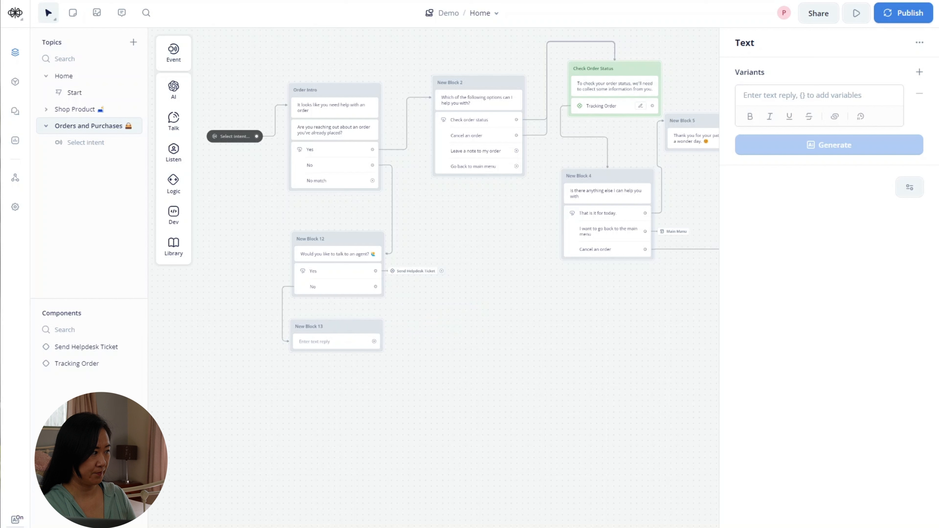
{"action": "left_click", "coordinate": [802, 95]}
{"action": "type", "text": "How"}
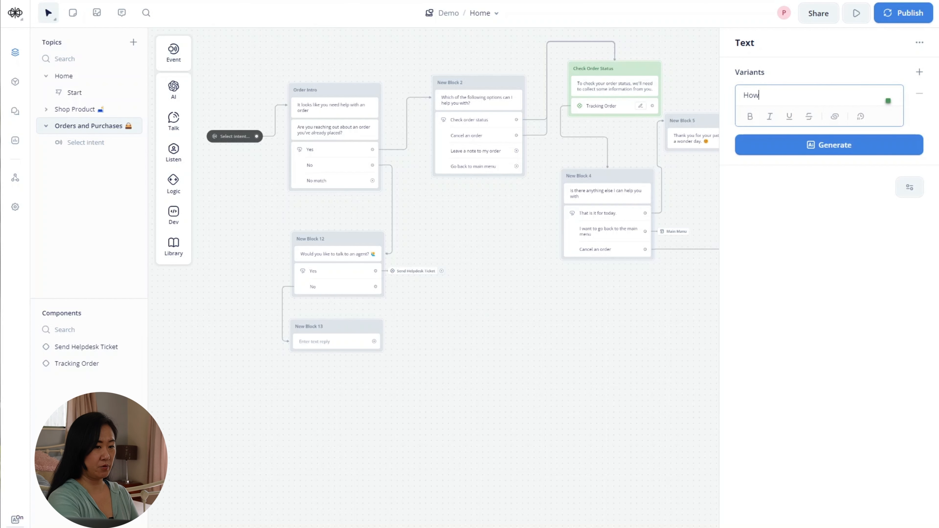
{"action": "type", "text": " else ca"}
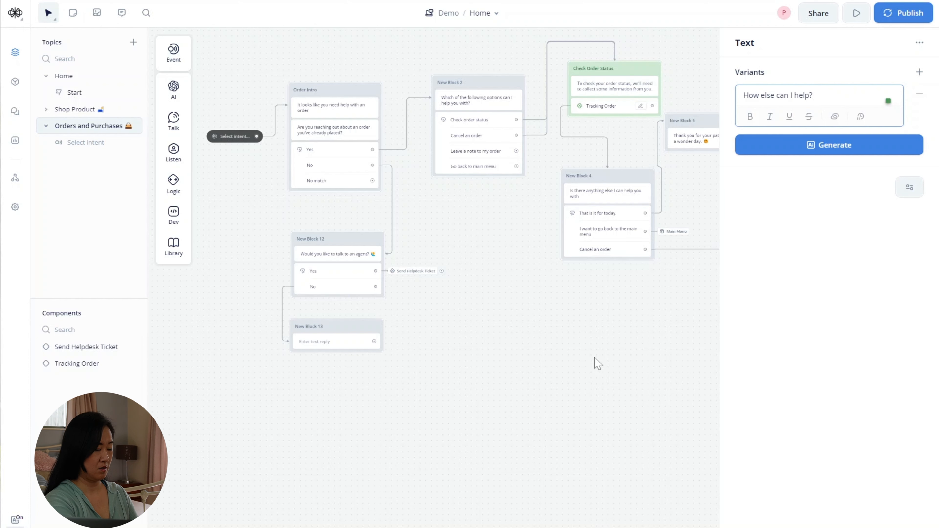
{"action": "type", "text": "n I help?"}
{"action": "left_click_drag", "start_coordinate": [623, 405], "coordinate": [606, 341]}
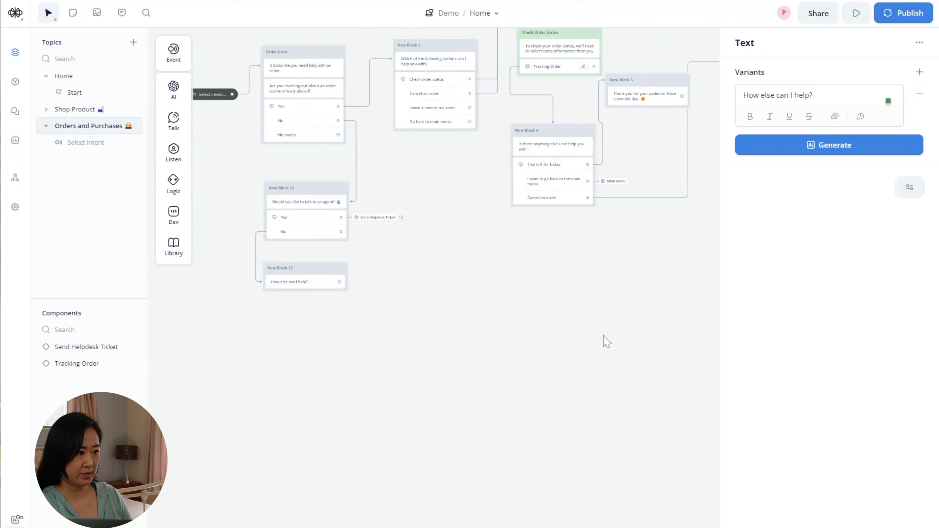
{"action": "scroll", "coordinate": [607, 341], "scroll_direction": "down", "scroll_amount": 2}
{"action": "left_click_drag", "start_coordinate": [601, 305], "coordinate": [506, 245]}
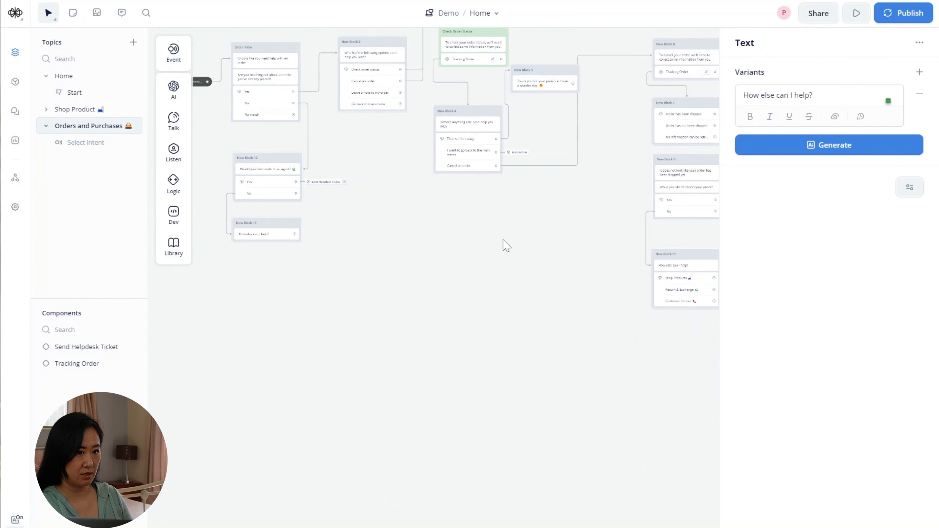
- Copy New Block 11's Shop Products, Return & Exchange and Customer Service buttons step
{"action": "right_click", "coordinate": [687, 280]}
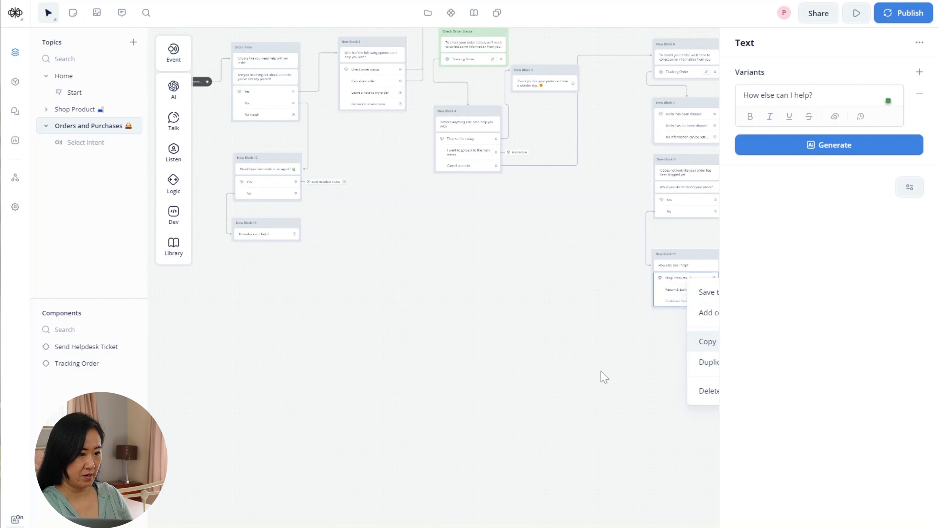
{"action": "left_click", "coordinate": [592, 371]}
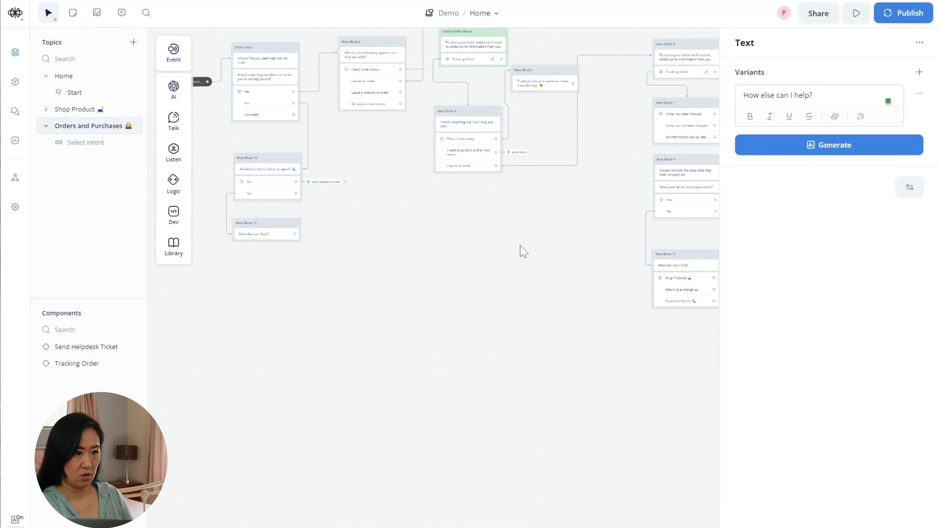
{"action": "left_click_drag", "start_coordinate": [551, 251], "coordinate": [304, 262]}
{"action": "scroll", "coordinate": [520, 283], "scroll_direction": "up", "scroll_amount": 2}
{"action": "scroll", "coordinate": [520, 283], "scroll_direction": "up", "scroll_amount": 2}
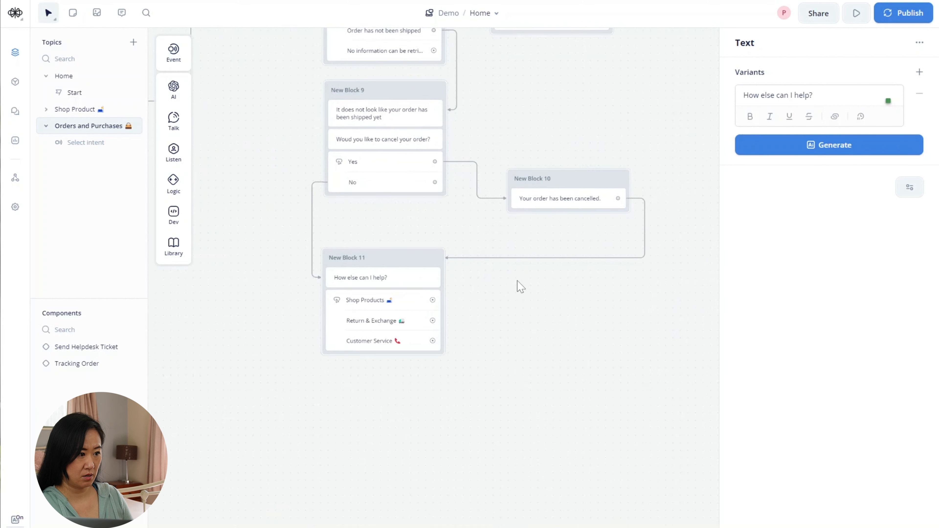
{"action": "scroll", "coordinate": [518, 285], "scroll_direction": "left", "scroll_amount": 2}
{"action": "scroll", "coordinate": [518, 285], "scroll_direction": "down", "scroll_amount": 1}
{"action": "right_click", "coordinate": [430, 274]}
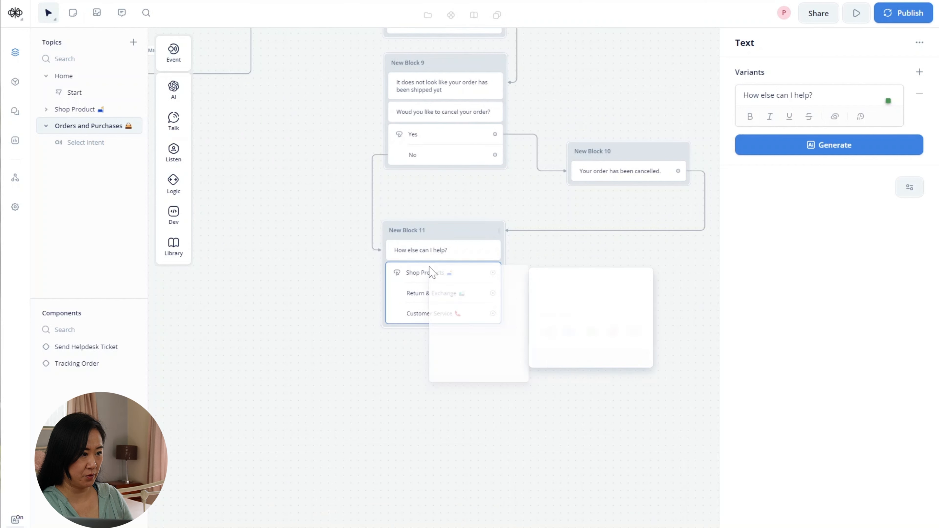
{"action": "left_click", "coordinate": [480, 330]}
- Paste the copied choice buttons under New Block 13's question
{"action": "left_click_drag", "start_coordinate": [242, 340], "coordinate": [469, 333]}
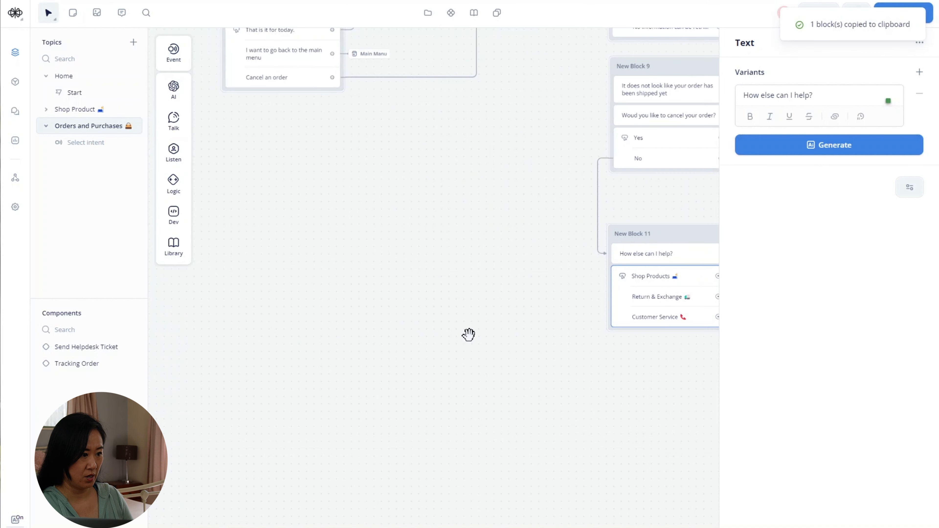
{"action": "left_click_drag", "start_coordinate": [382, 333], "coordinate": [428, 336]}
{"action": "left_click_drag", "start_coordinate": [287, 294], "coordinate": [562, 388]}
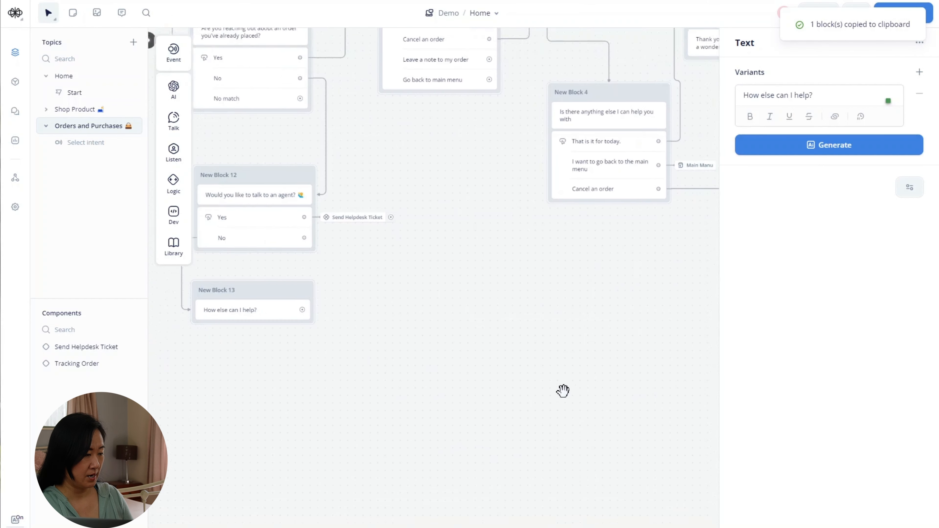
{"action": "left_click_drag", "start_coordinate": [233, 367], "coordinate": [412, 222]}
{"action": "right_click", "coordinate": [379, 276]}
{"action": "left_click", "coordinate": [399, 287]}
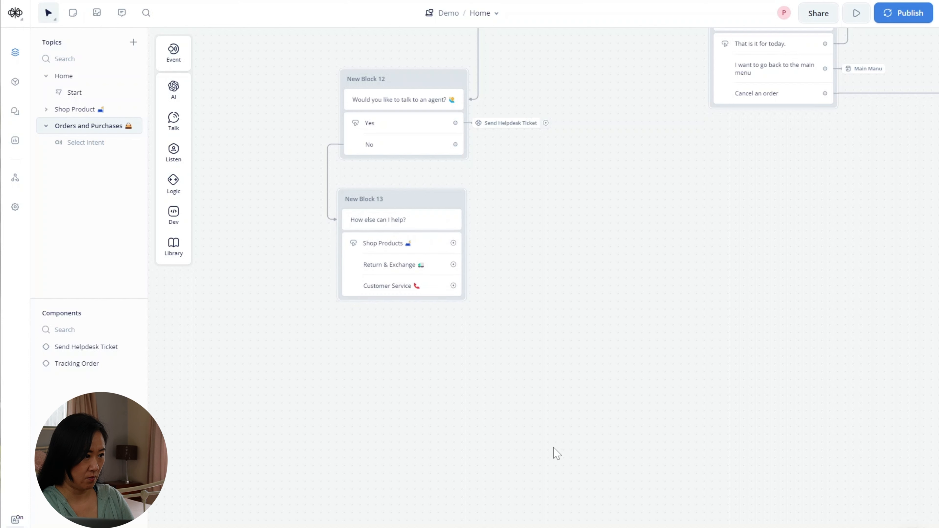
{"action": "left_click_drag", "start_coordinate": [551, 303], "coordinate": [494, 391]}
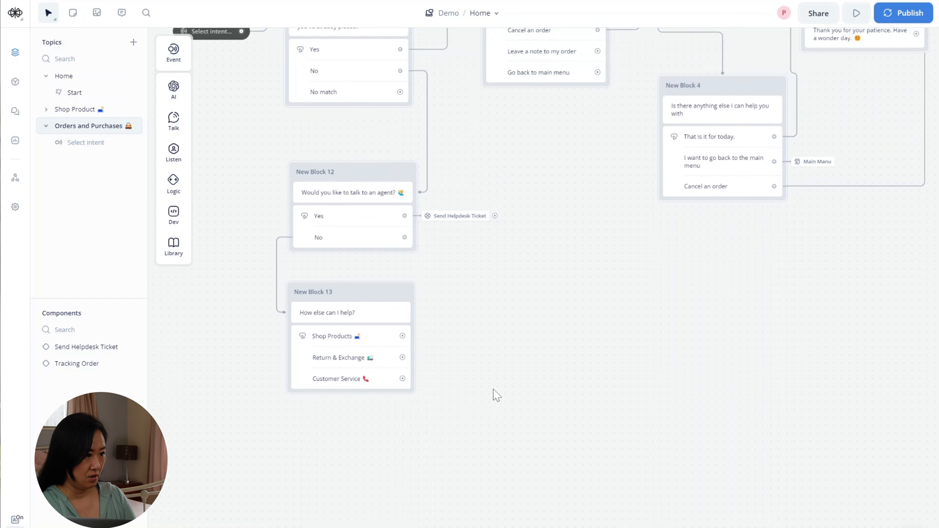
{"action": "scroll", "coordinate": [535, 376], "scroll_direction": "up", "scroll_amount": 5}
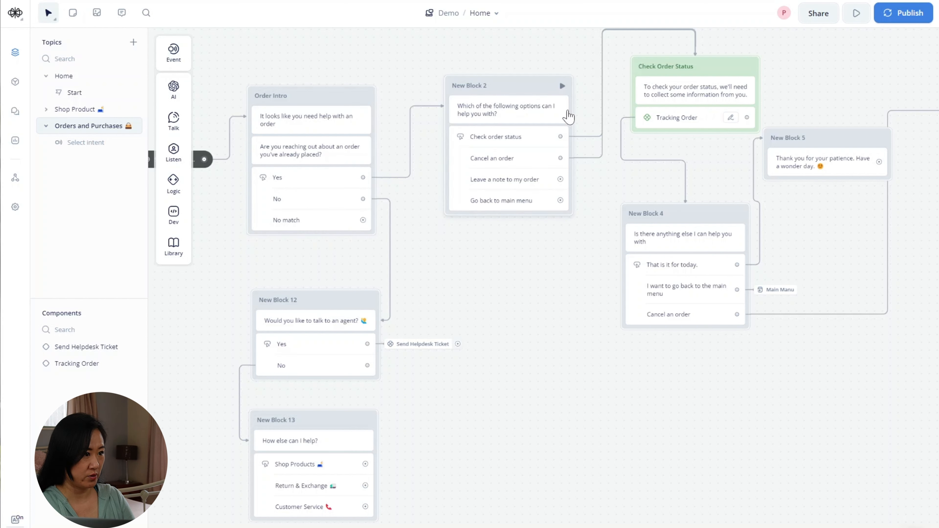
{"action": "left_click_drag", "start_coordinate": [499, 318], "coordinate": [405, 322]}
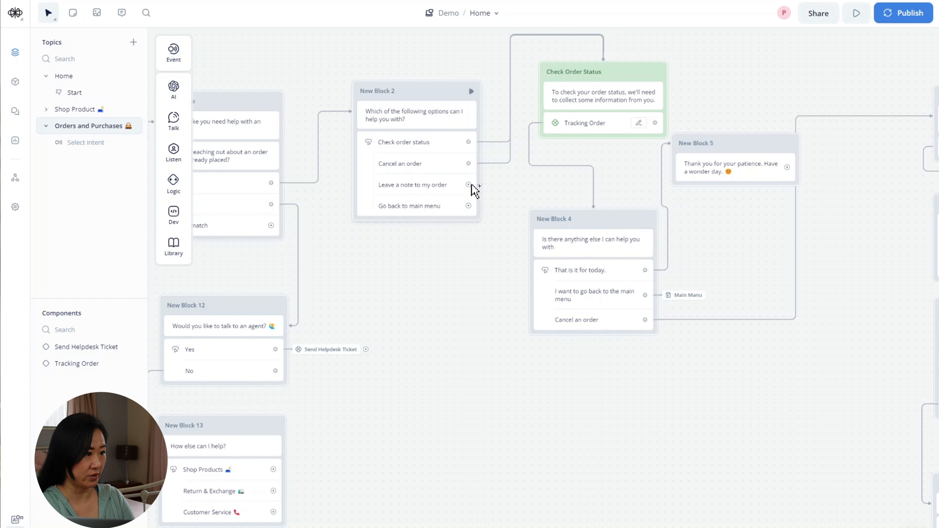
{"action": "left_click_drag", "start_coordinate": [468, 185], "coordinate": [467, 288]}
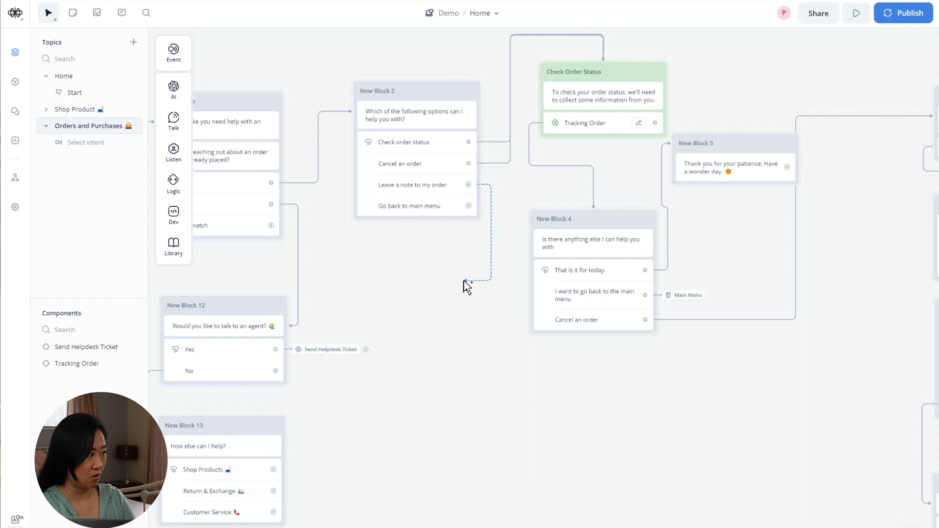
{"action": "left_click_drag", "start_coordinate": [466, 287], "coordinate": [495, 266]}
{"action": "left_click", "coordinate": [500, 256]}
{"action": "scroll", "coordinate": [476, 207], "scroll_direction": "down", "scroll_amount": 4}
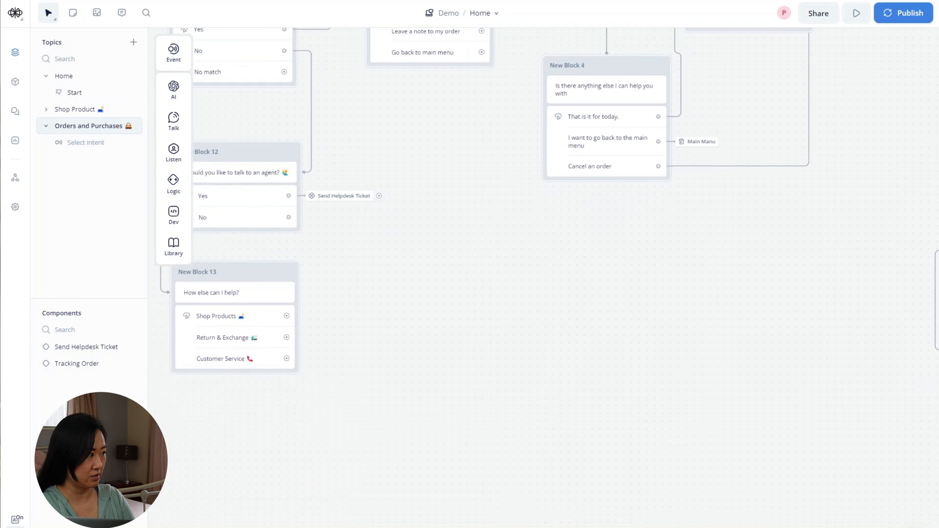
{"action": "left_click_drag", "start_coordinate": [649, 323], "coordinate": [571, 347]}
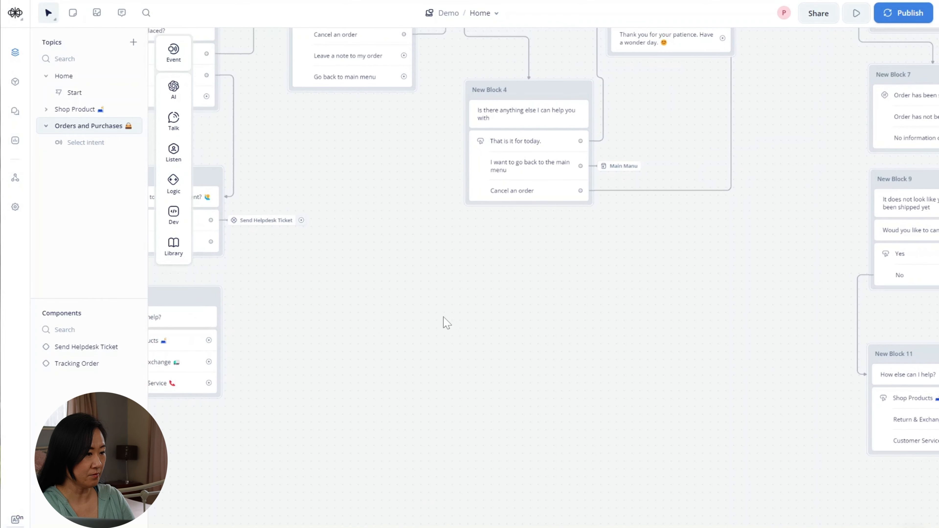
{"action": "left_click_drag", "start_coordinate": [380, 412], "coordinate": [540, 233]}
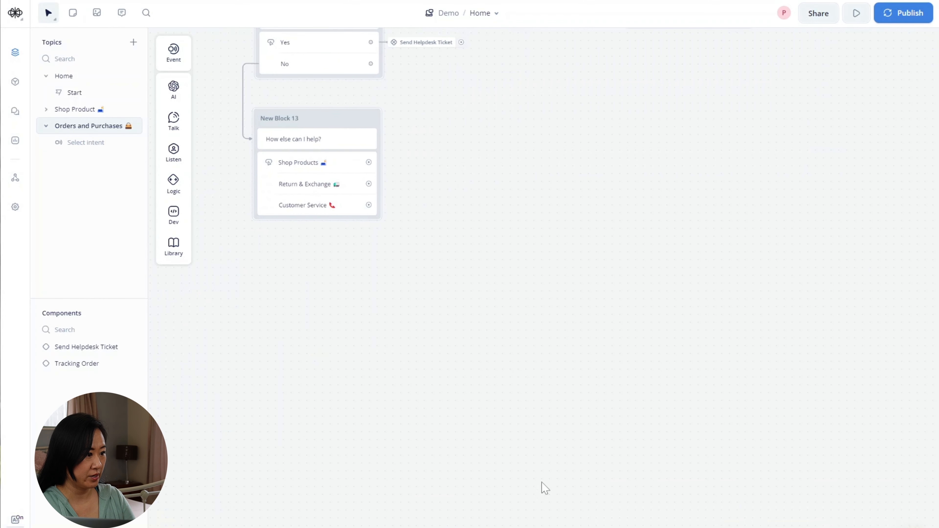
{"action": "left_click_drag", "start_coordinate": [403, 404], "coordinate": [578, 350]}
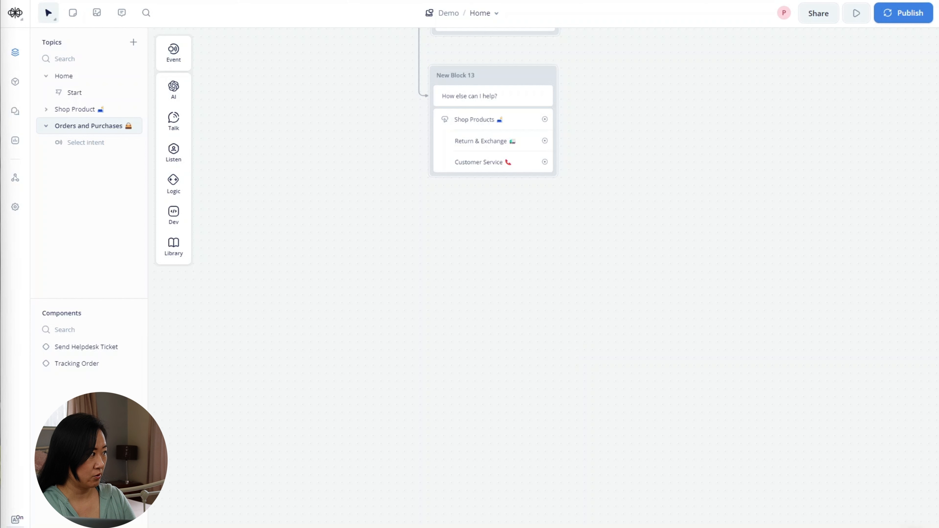
{"action": "mouse_move", "coordinate": [173, 120]}
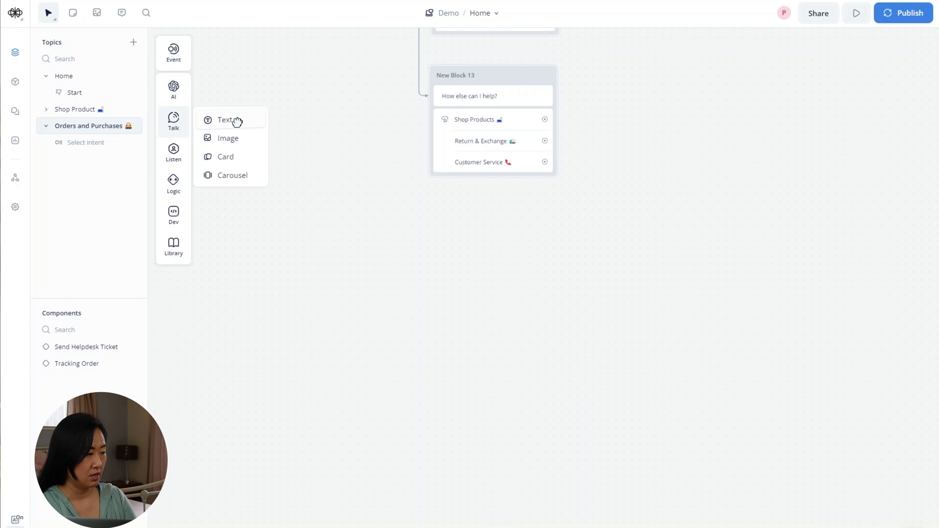
- Create New Block 14 with a text reply 'Please provide your order number'
{"action": "left_click_drag", "start_coordinate": [237, 120], "coordinate": [317, 296]}
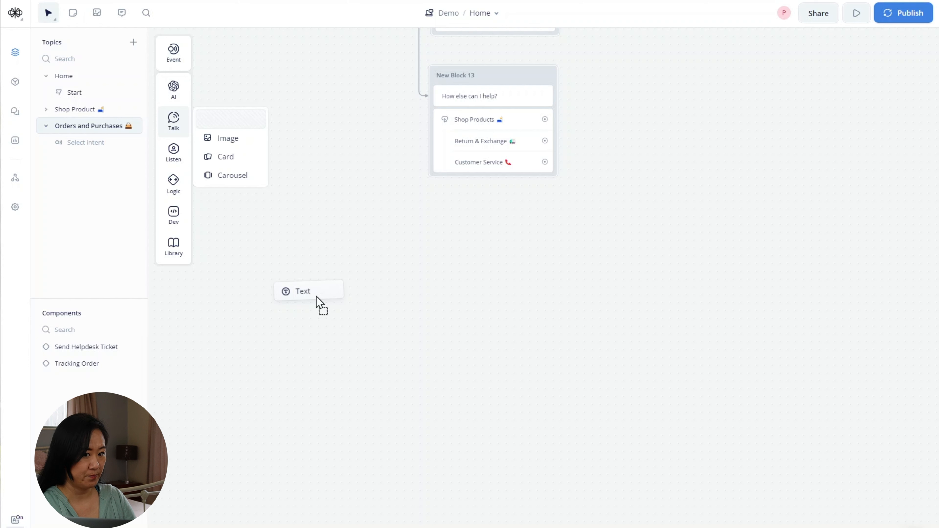
{"action": "left_click_drag", "start_coordinate": [316, 297], "coordinate": [317, 296]}
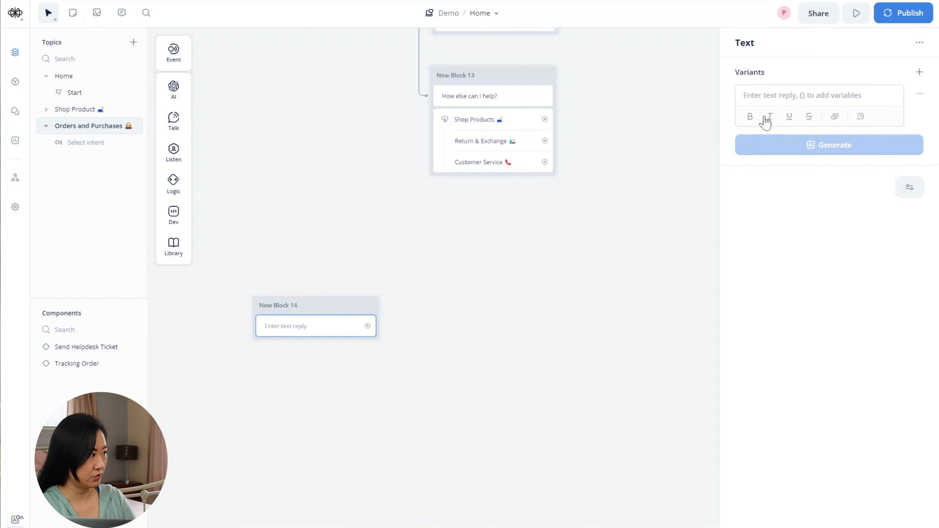
{"action": "left_click", "coordinate": [770, 96]}
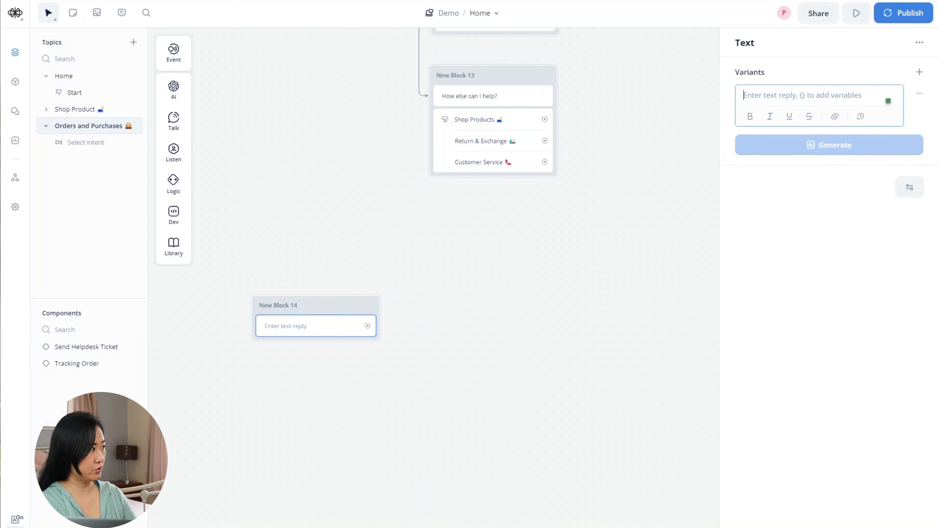
{"action": "type", "text": "P"}
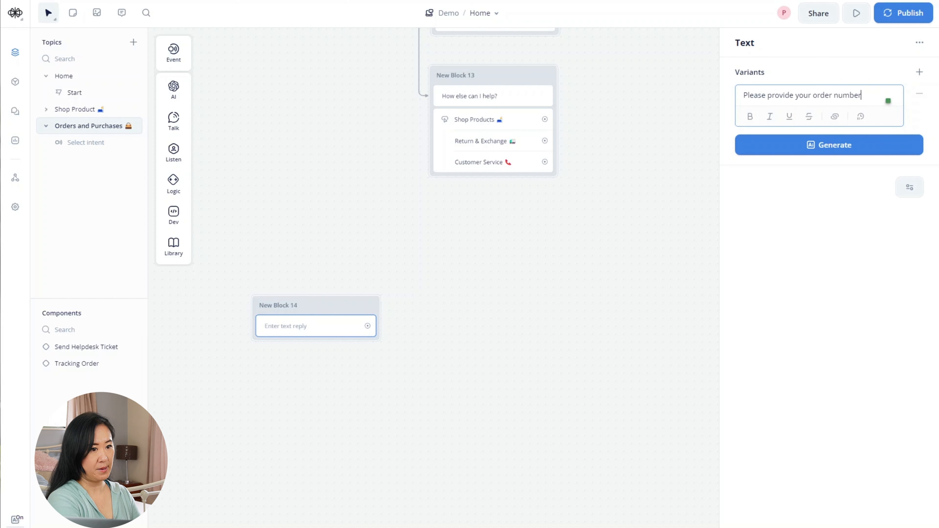
{"action": "left_click", "coordinate": [620, 319]}
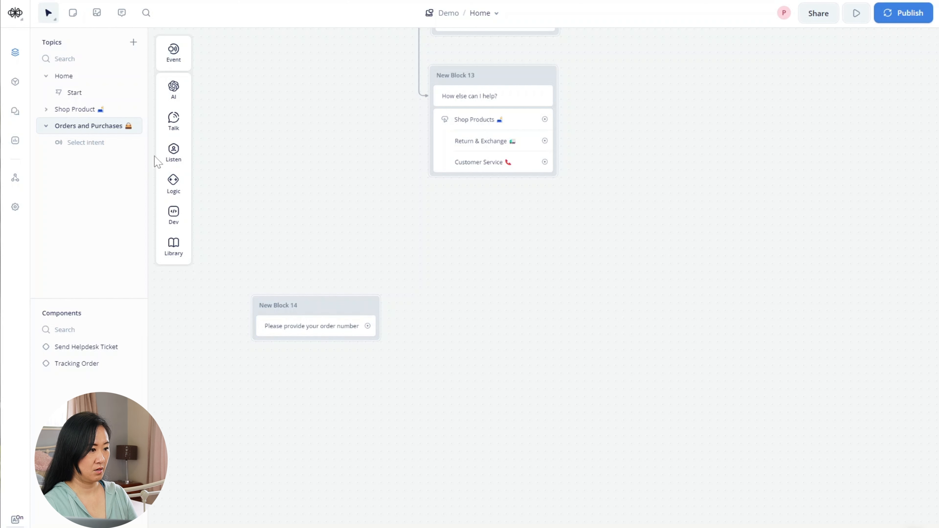
- Add a capture step to New Block 14 that saves the reply into order_number
{"action": "mouse_move", "coordinate": [174, 153]}
{"action": "left_click_drag", "start_coordinate": [225, 184], "coordinate": [295, 349]}
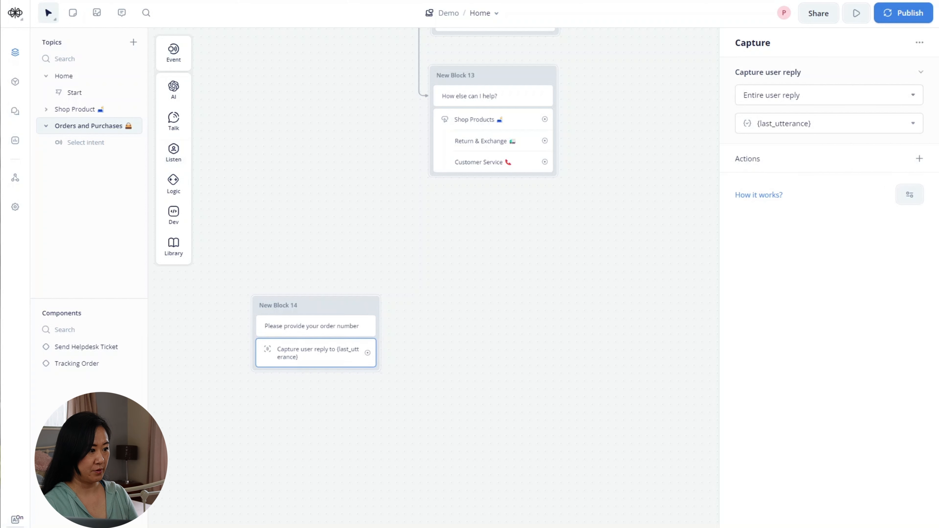
{"action": "left_click", "coordinate": [828, 95]}
{"action": "left_click", "coordinate": [715, 90]}
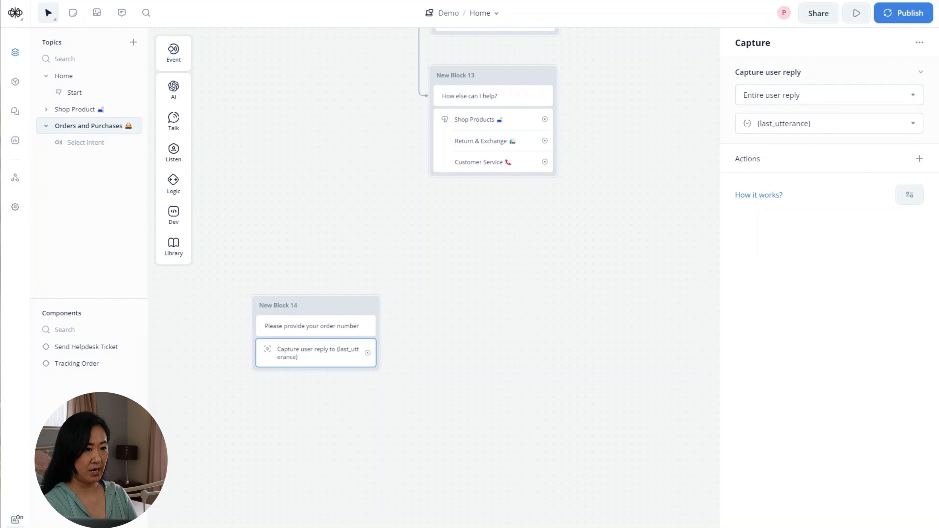
{"action": "left_click", "coordinate": [828, 96]}
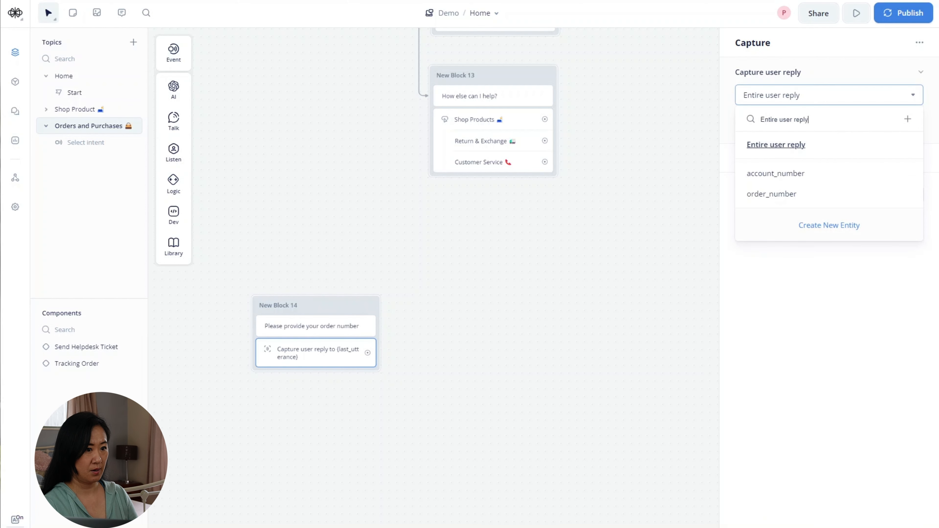
{"action": "left_click", "coordinate": [820, 194]}
{"action": "left_click", "coordinate": [635, 315]}
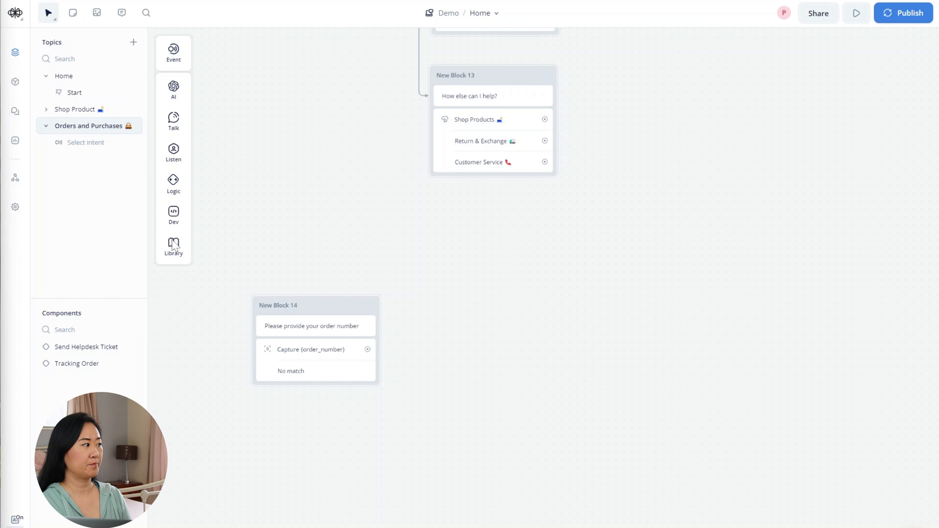
- Link the capture step onward to a new API block, New Block 15
{"action": "left_click_drag", "start_coordinate": [367, 349], "coordinate": [409, 350]}
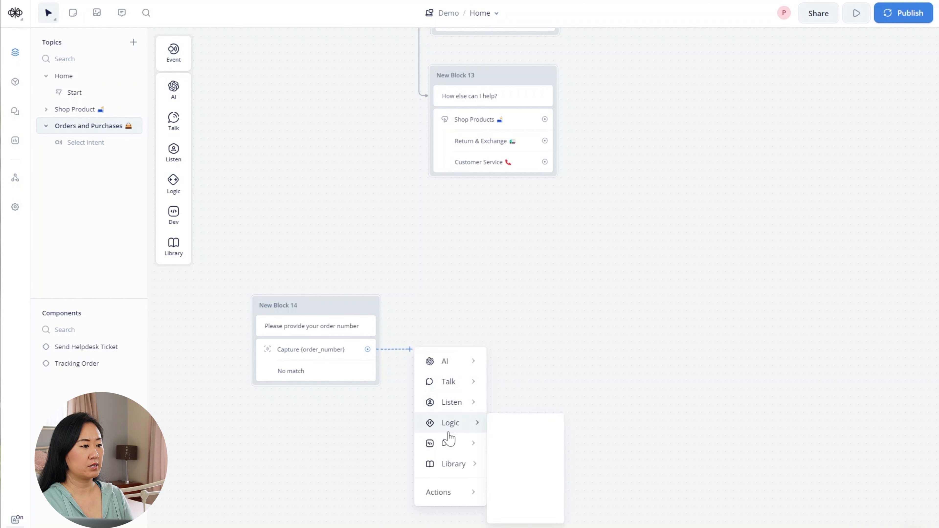
{"action": "mouse_move", "coordinate": [457, 445]}
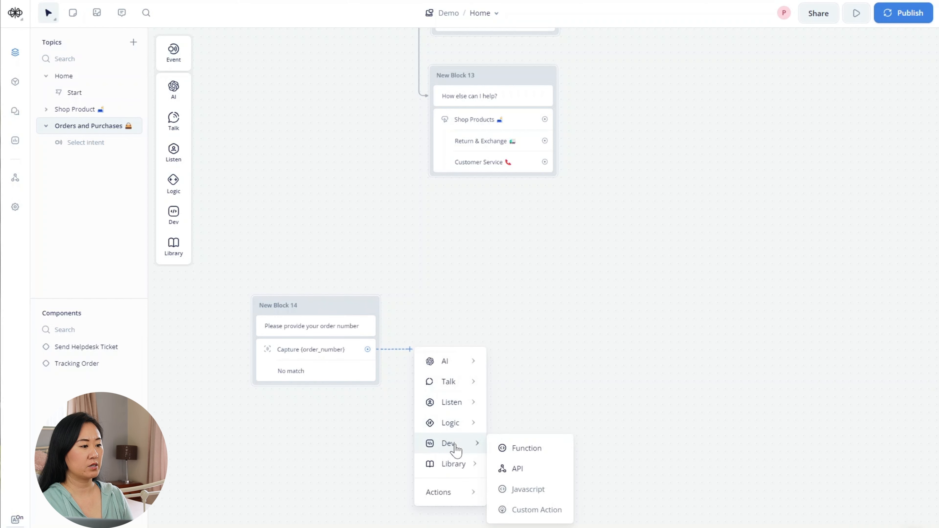
{"action": "left_click", "coordinate": [524, 474]}
{"action": "left_click_drag", "start_coordinate": [497, 329], "coordinate": [479, 298]}
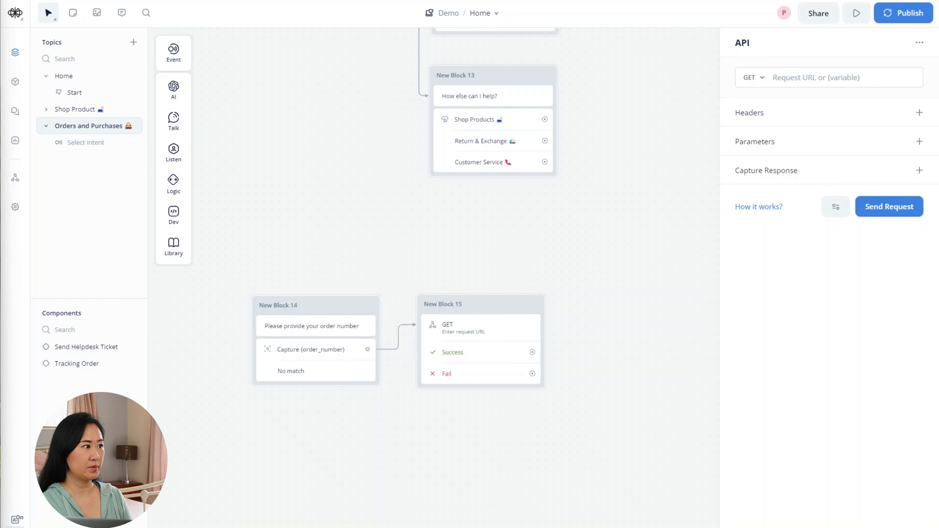
- Scroll the Airtable orders table right to the Comment column and inspect its cells
{"action": "mouse_move", "coordinate": [309, 527]}
{"action": "left_click", "coordinate": [283, 517]}
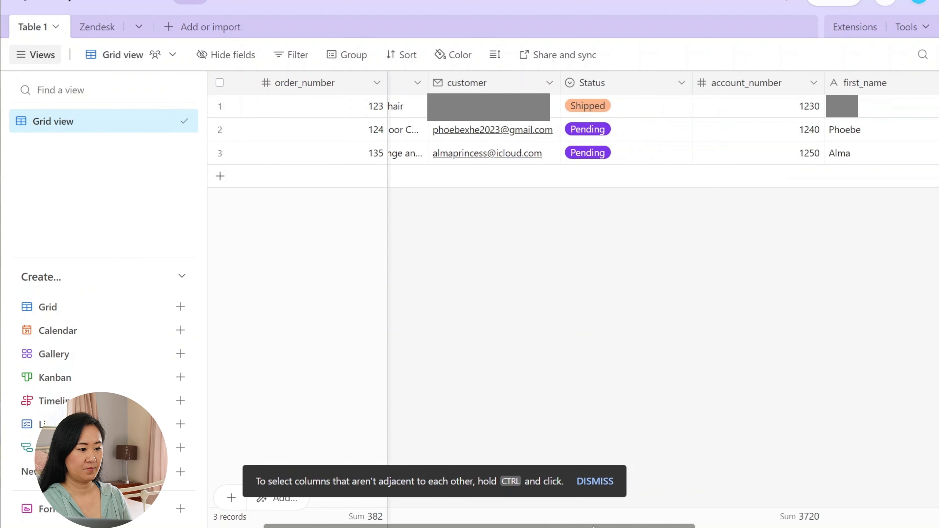
{"action": "left_click_drag", "start_coordinate": [577, 525], "coordinate": [804, 525]}
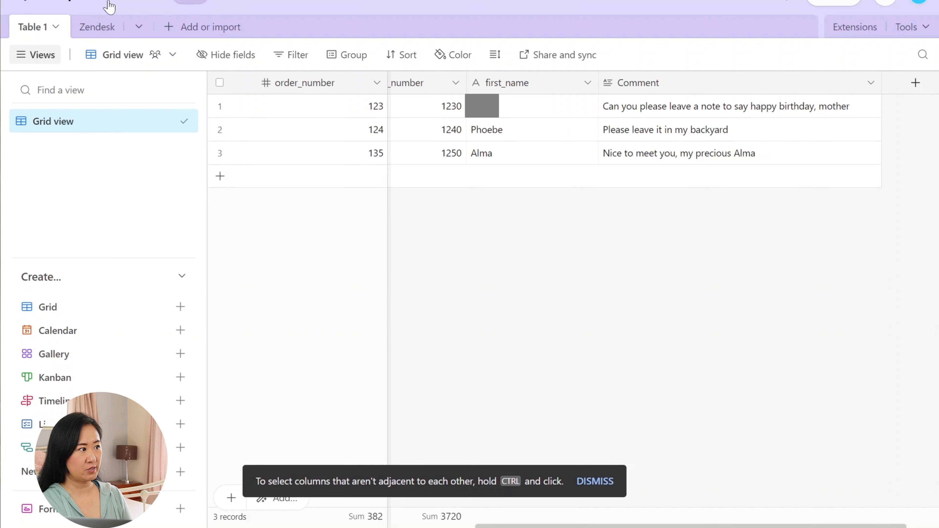
{"action": "left_click", "coordinate": [669, 85]}
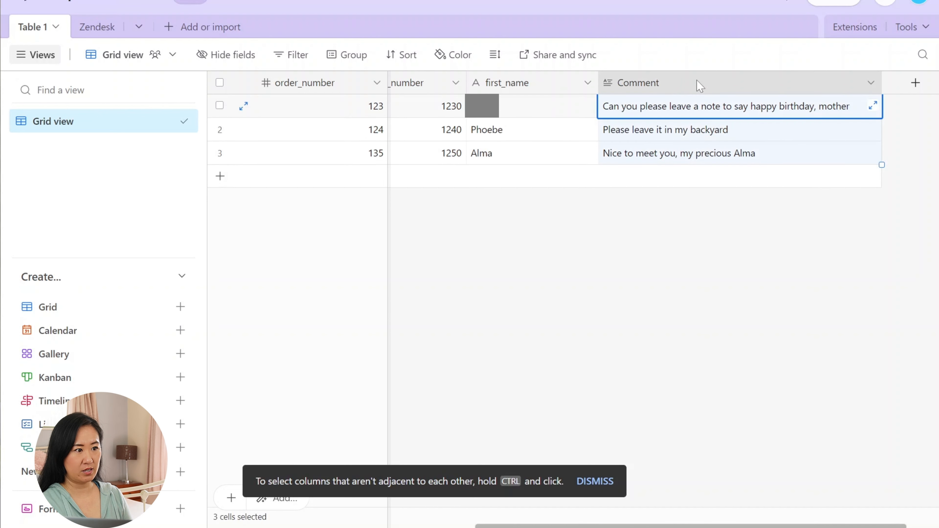
{"action": "left_click", "coordinate": [710, 136]}
{"action": "left_click", "coordinate": [710, 153]}
{"action": "key", "text": "Escape"}
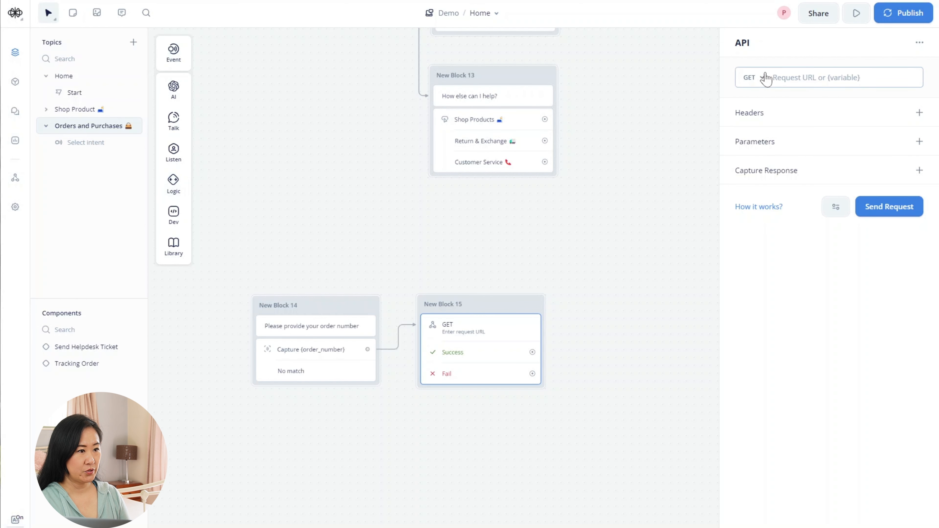
- Keep GET, copy the Airtable request URL from Home's New Block 4, then return to Orders
{"action": "left_click", "coordinate": [754, 78]}
{"action": "left_click", "coordinate": [760, 102]}
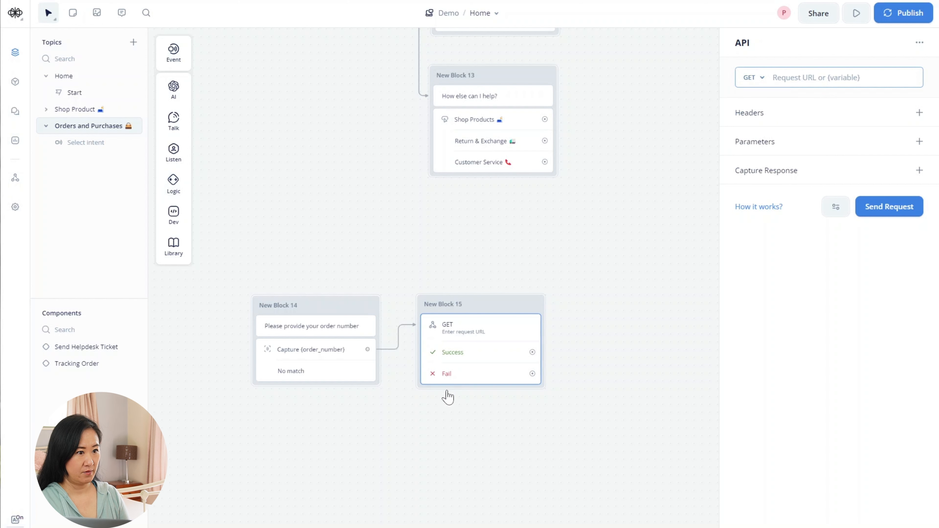
{"action": "left_click", "coordinate": [86, 78]}
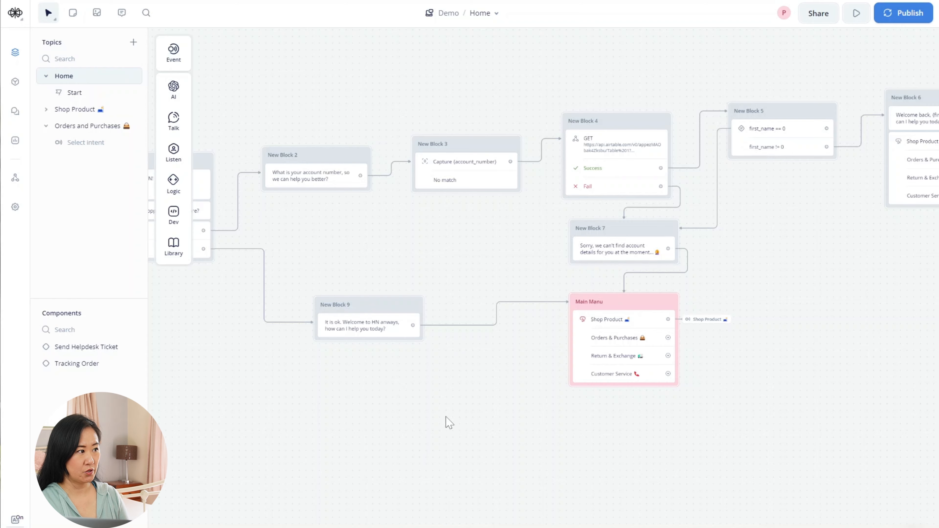
{"action": "left_click_drag", "start_coordinate": [445, 421], "coordinate": [459, 420]}
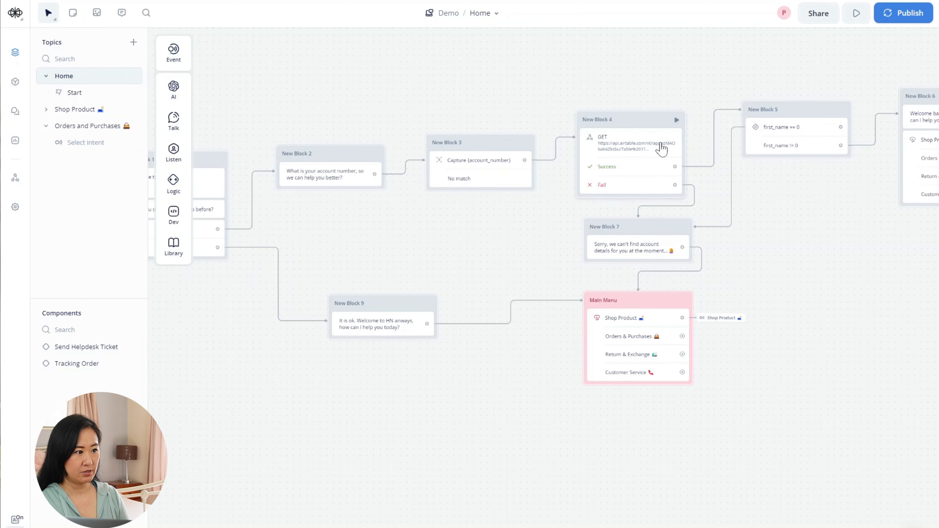
{"action": "left_click", "coordinate": [662, 147]}
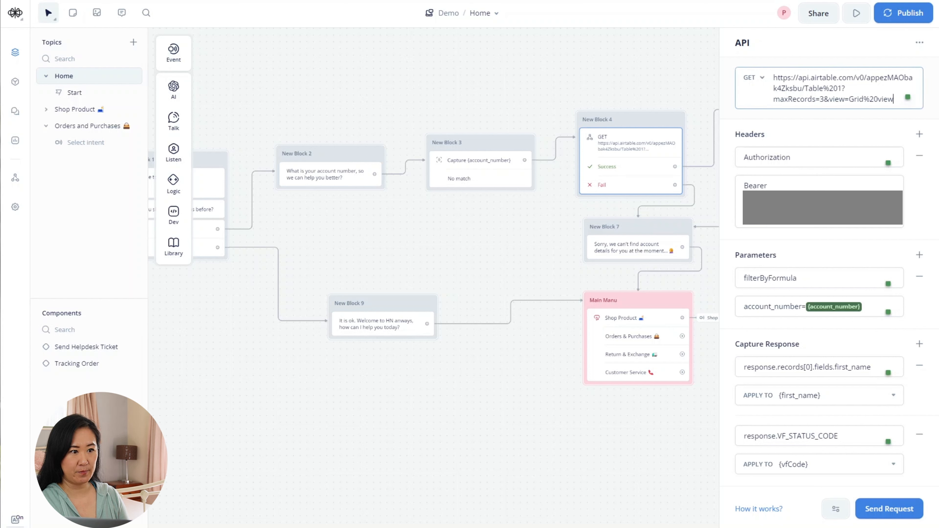
{"action": "left_click_drag", "start_coordinate": [894, 98], "coordinate": [773, 77]}
{"action": "key", "text": "super+c"}
{"action": "right_click", "coordinate": [803, 88]}
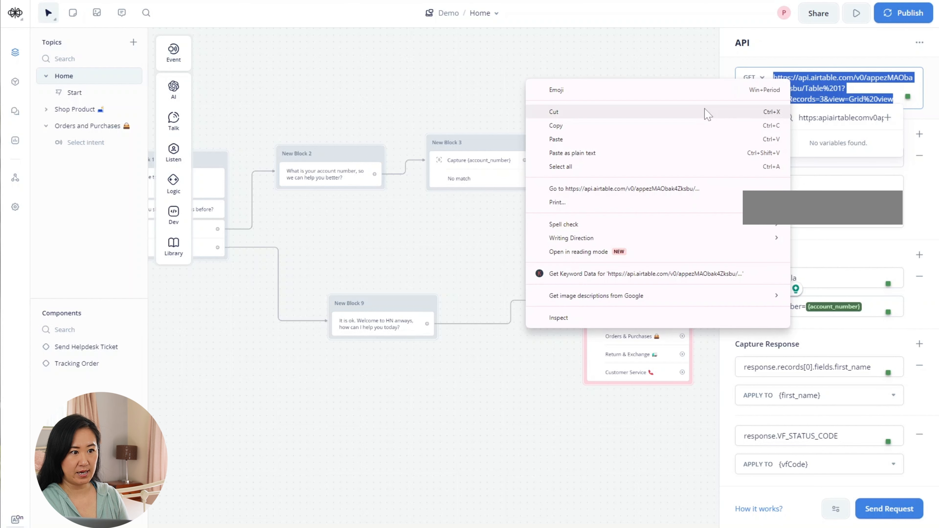
{"action": "left_click", "coordinate": [702, 126]}
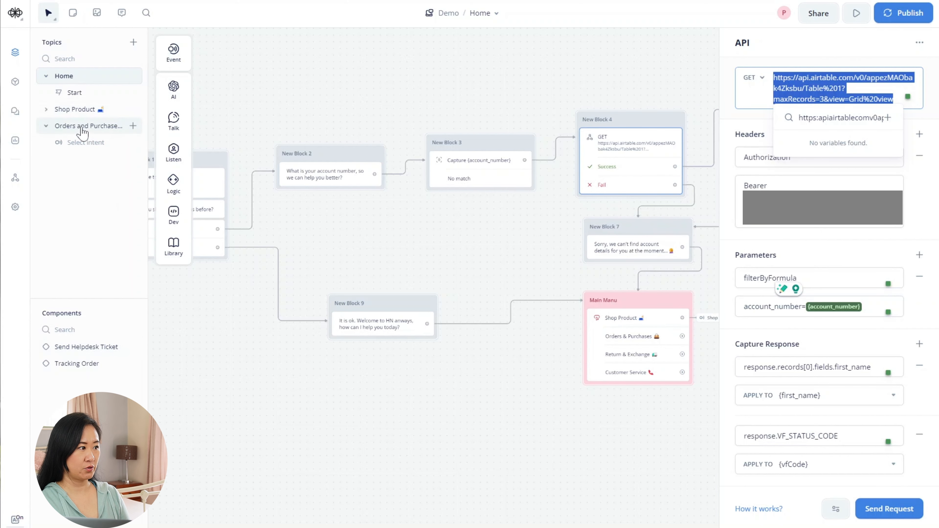
{"action": "left_click", "coordinate": [290, 196]}
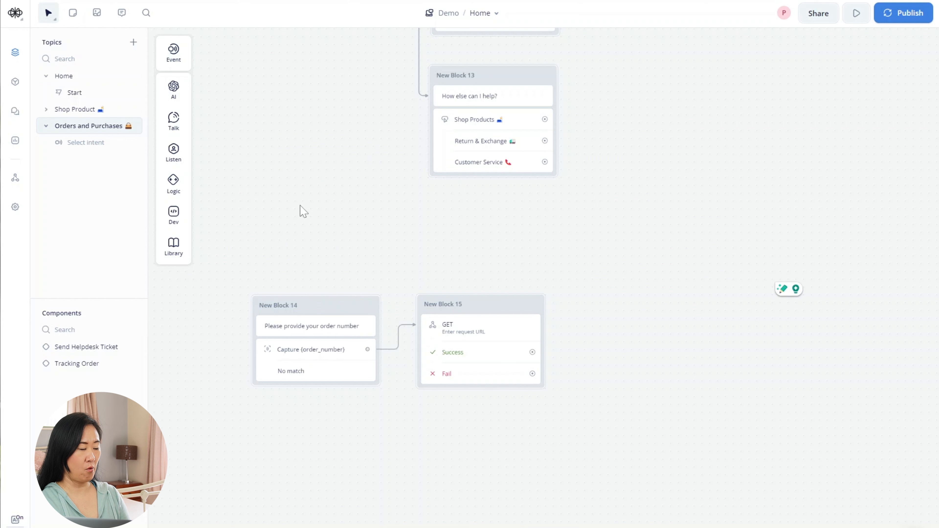
- Paste the Airtable URL as request URL and add an Authorization header starting with 'Bearer'
{"action": "left_click", "coordinate": [787, 85]}
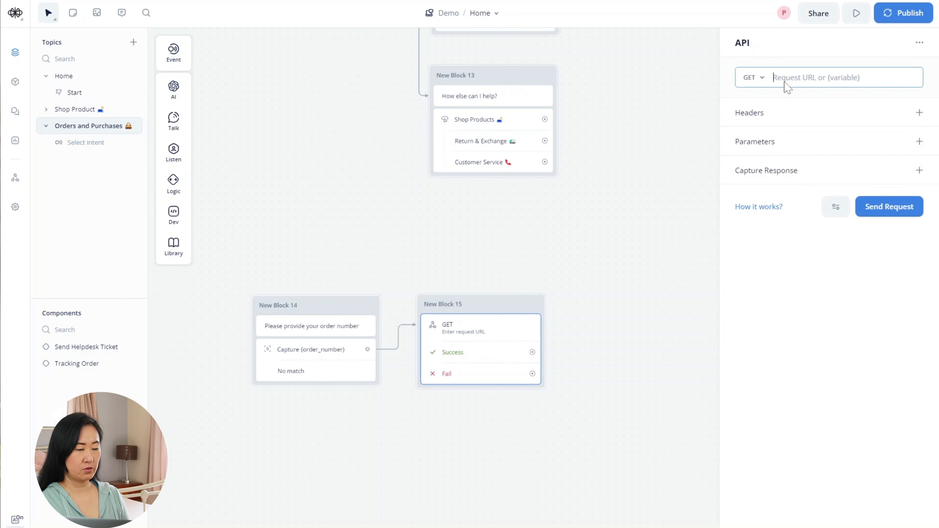
{"action": "right_click", "coordinate": [786, 87]}
{"action": "left_click", "coordinate": [818, 177]}
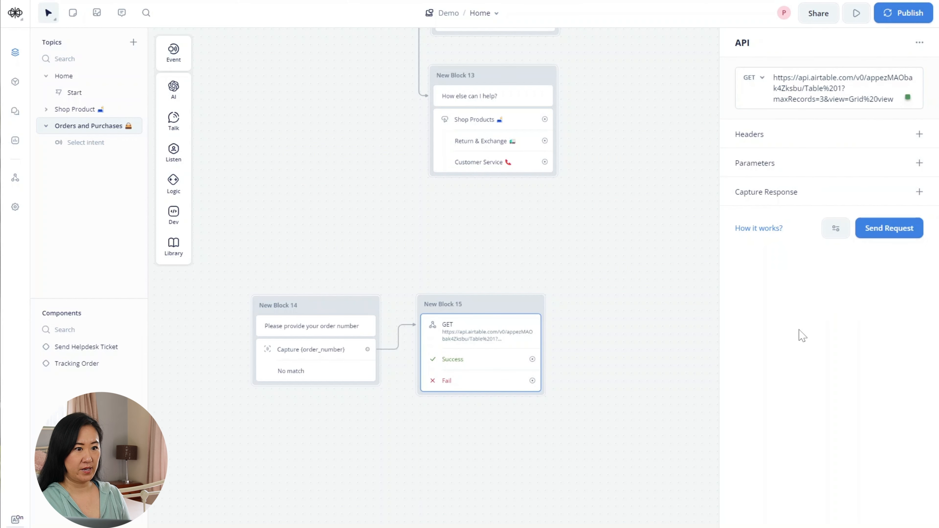
{"action": "left_click", "coordinate": [919, 134]}
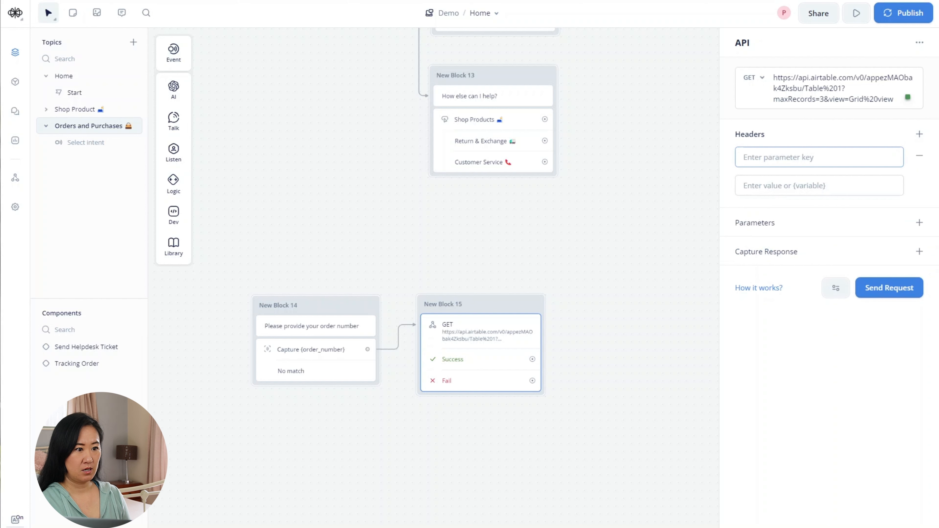
{"action": "type", "text": "Auth"}
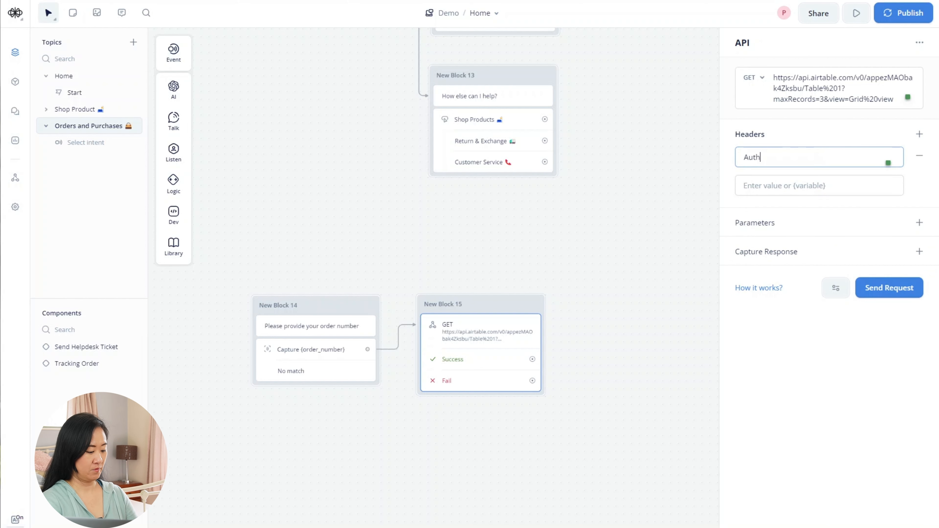
{"action": "type", "text": "orization"}
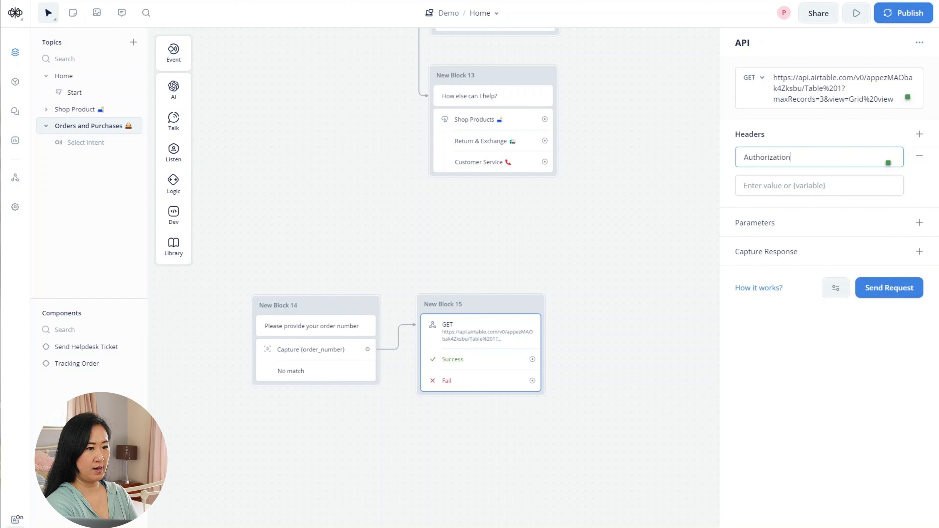
{"action": "key", "text": "Tab"}
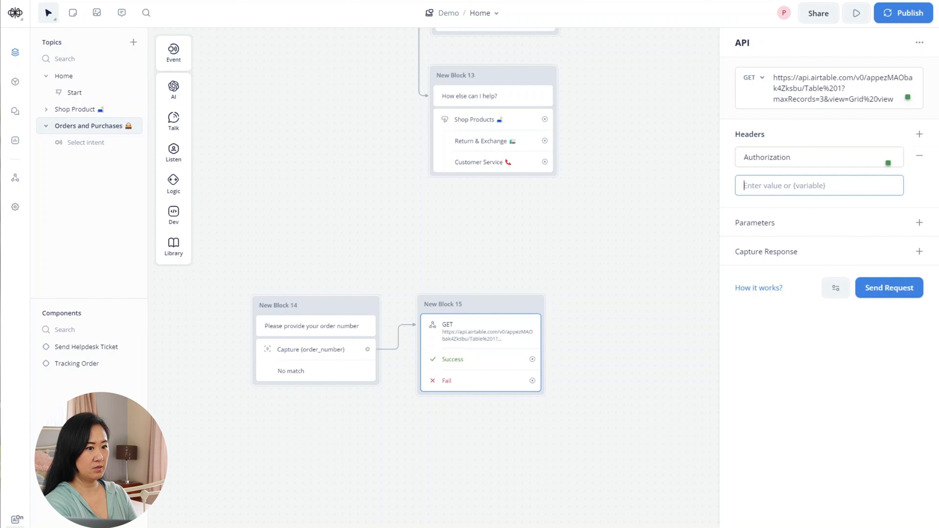
{"action": "type", "text": "Ber"}
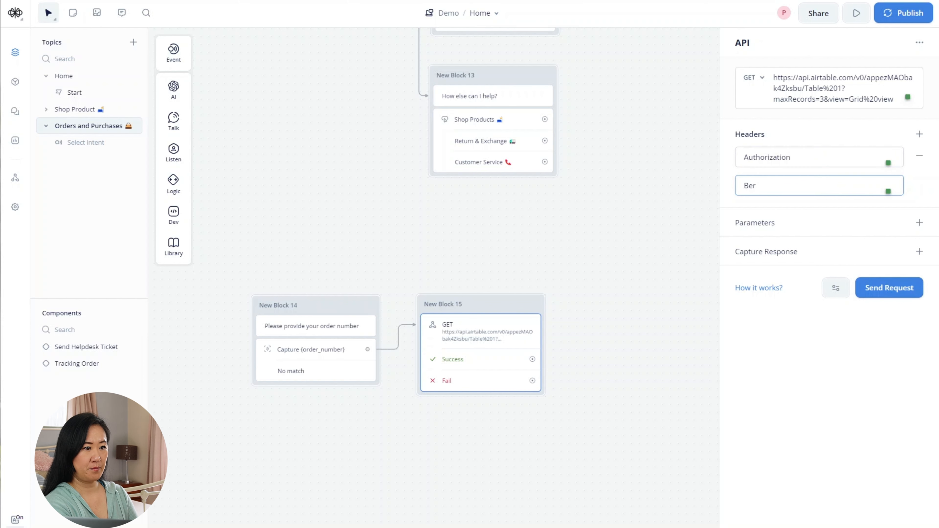
{"action": "key", "text": "BackSpace"}
{"action": "type", "text": "arer"}
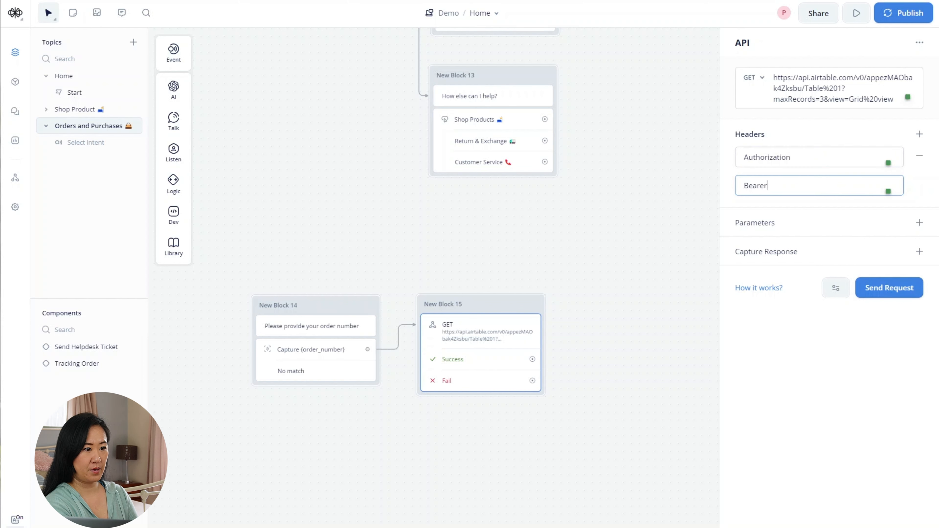
- Paste the Airtable access token after Bearer in the Authorization header value
{"action": "key", "text": "super+Tab"}
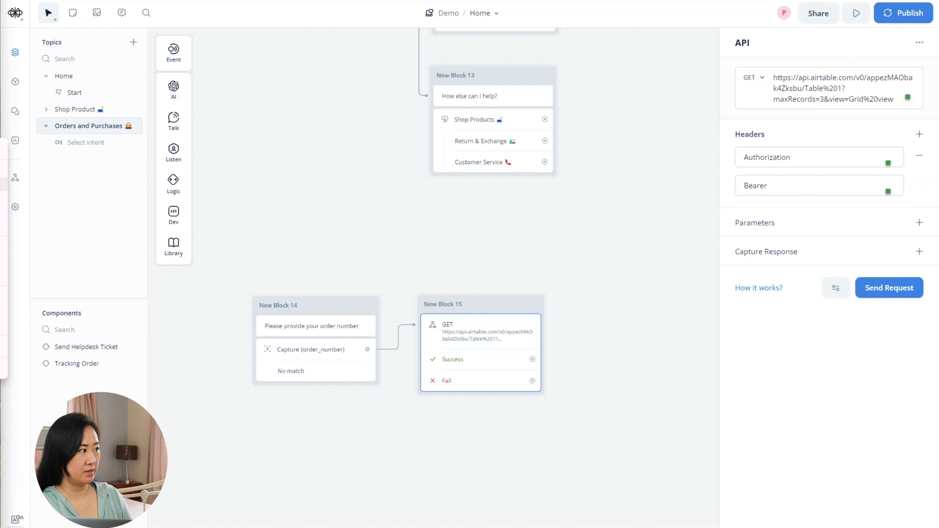
{"action": "left_click", "coordinate": [832, 183]}
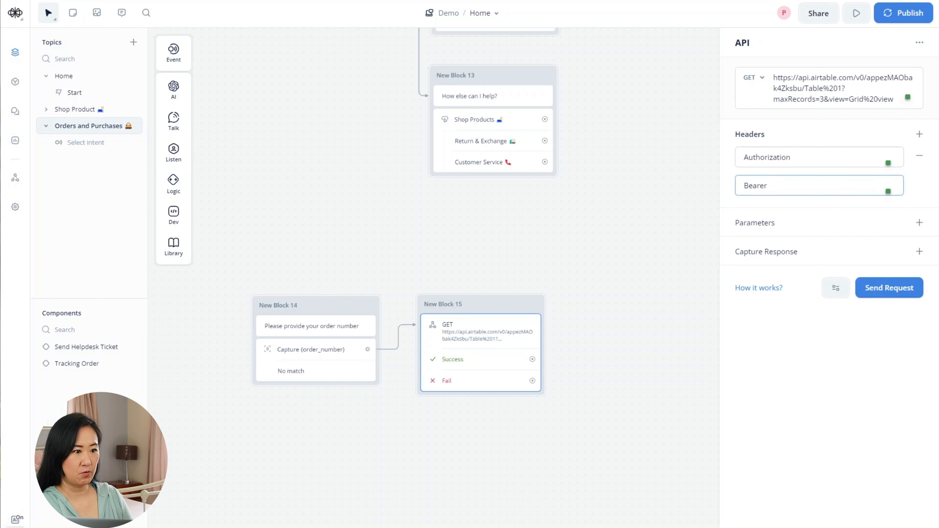
{"action": "right_click", "coordinate": [789, 185]}
{"action": "left_click", "coordinate": [770, 190]}
{"action": "right_click", "coordinate": [781, 187]}
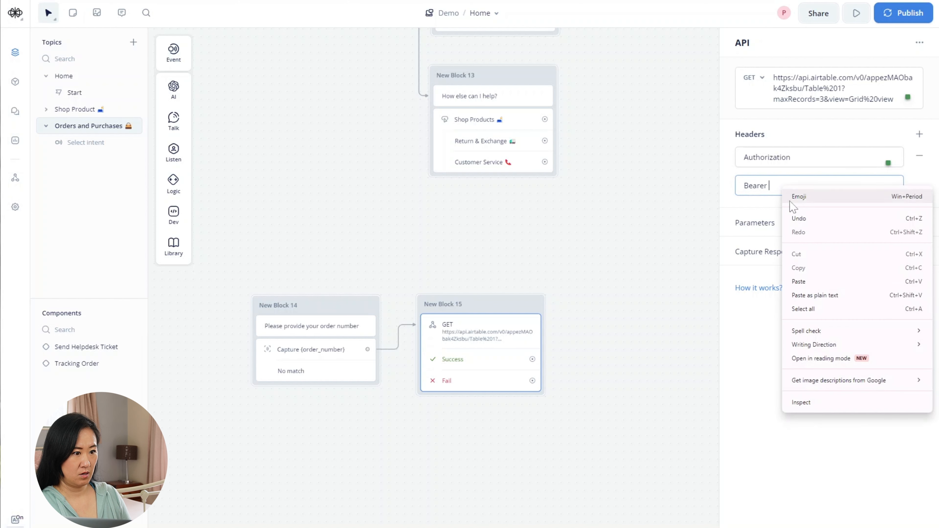
{"action": "left_click", "coordinate": [808, 284]}
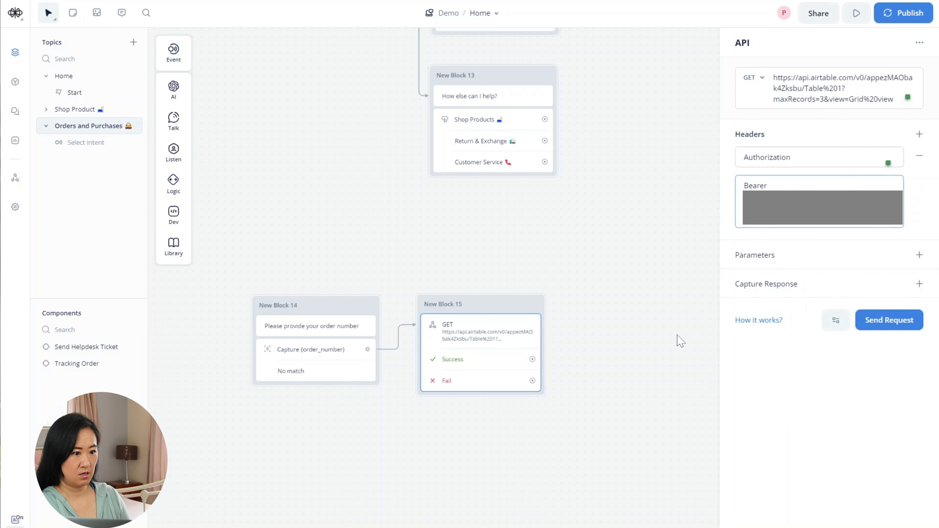
- Add a Content-Type header with value application/json
{"action": "left_click", "coordinate": [919, 256]}
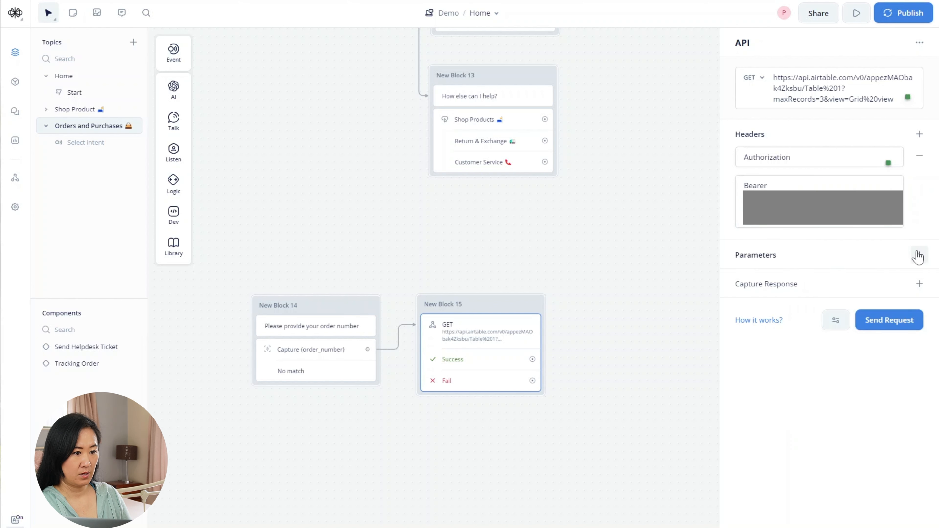
{"action": "left_click", "coordinate": [919, 256]}
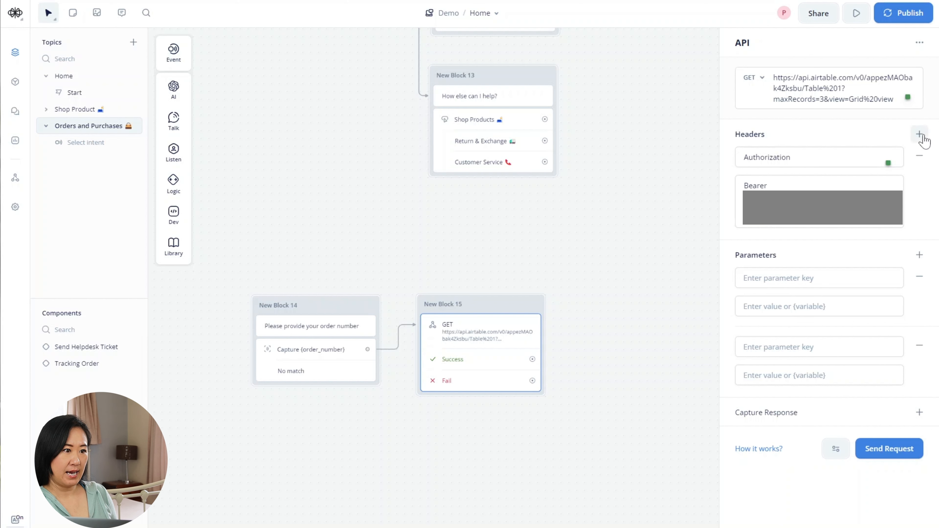
{"action": "left_click", "coordinate": [919, 134]}
{"action": "left_click", "coordinate": [832, 258]}
{"action": "type", "text": "Content"}
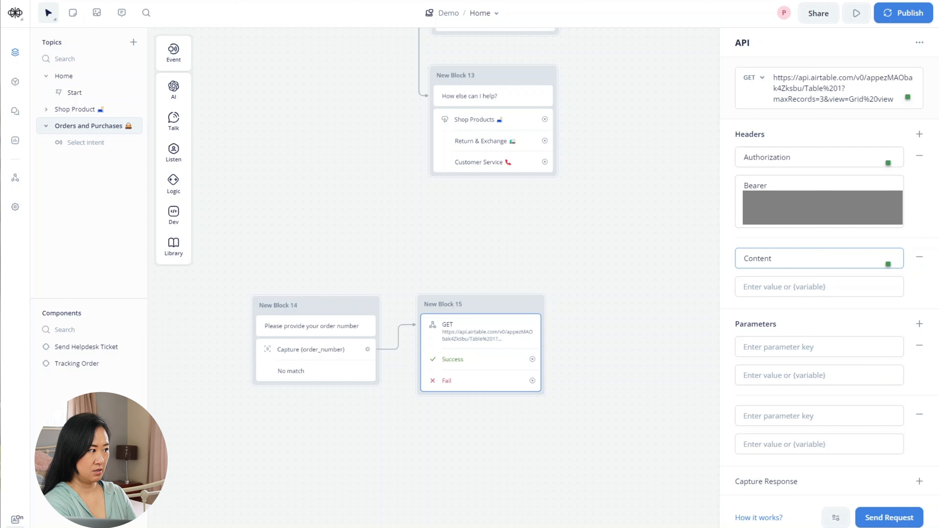
{"action": "type", "text": "-"}
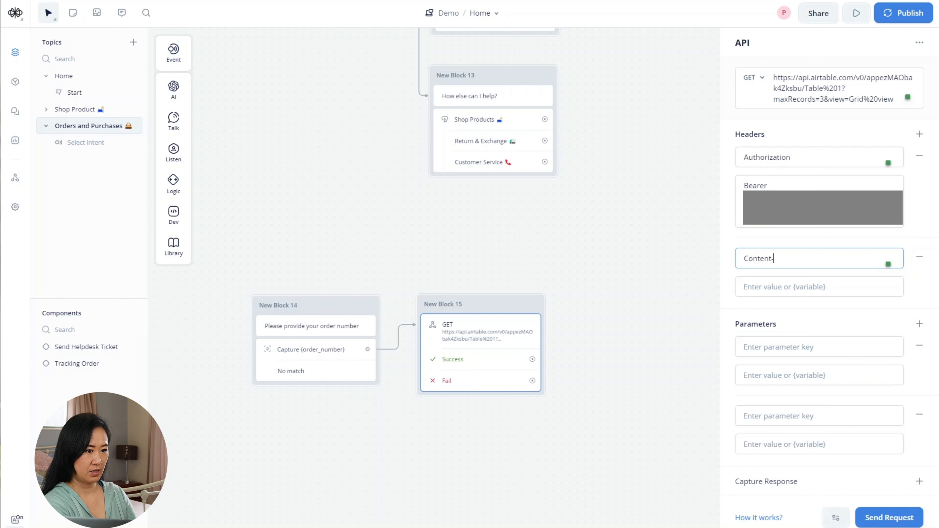
{"action": "type", "text": "Type"}
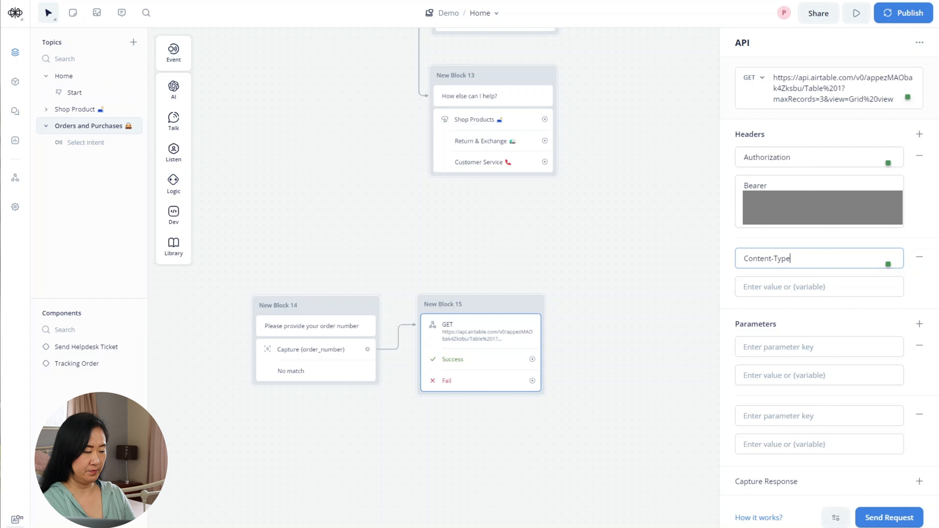
{"action": "key", "text": "Tab"}
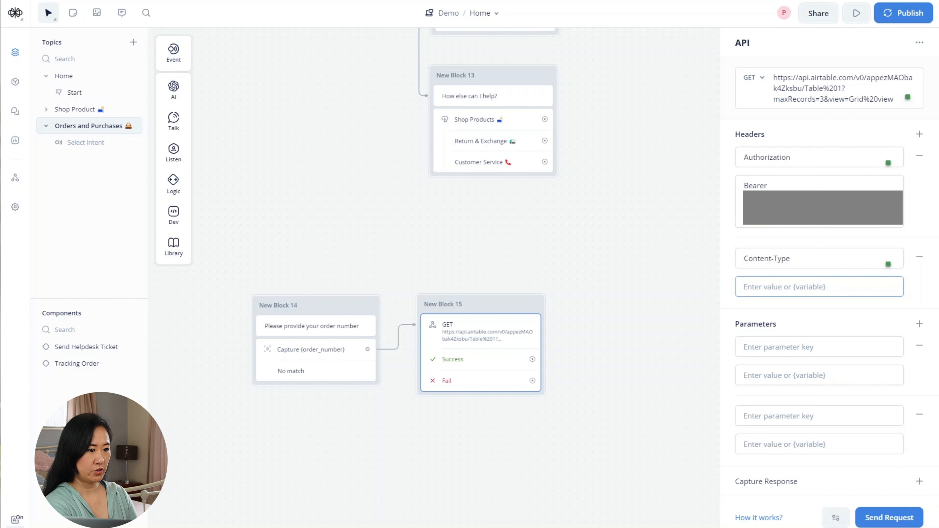
{"action": "type", "text": "application"}
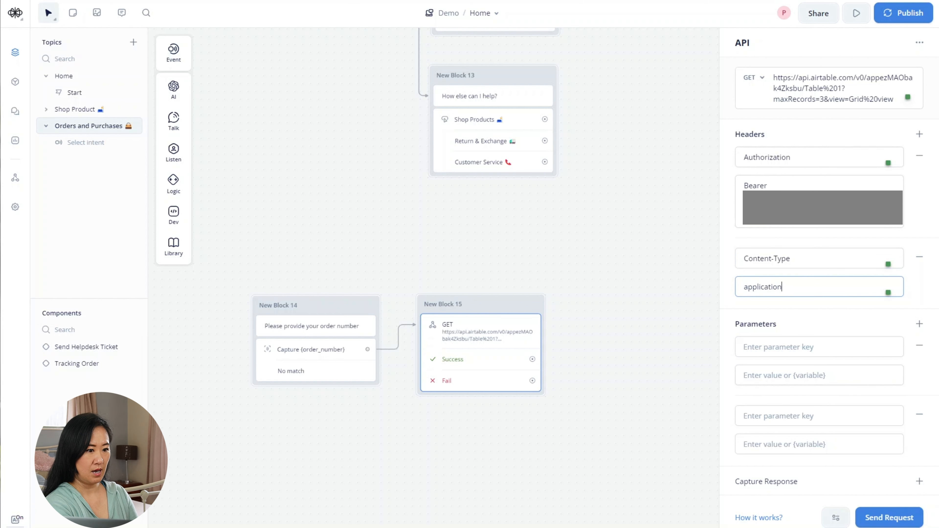
{"action": "type", "text": "/json"}
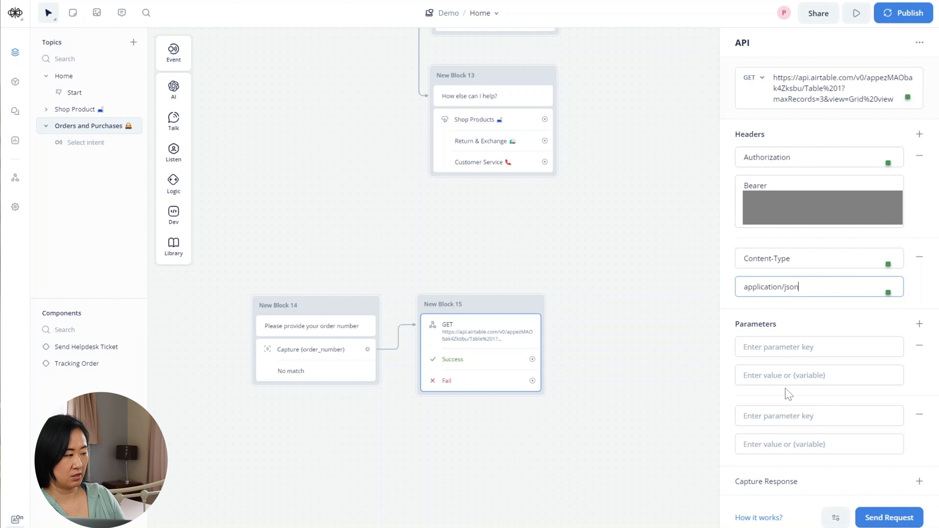
- Add parameter filterByFormula = order_number={order_number} and delete the empty parameter row
{"action": "left_click", "coordinate": [780, 347]}
{"action": "type", "text": "filter"}
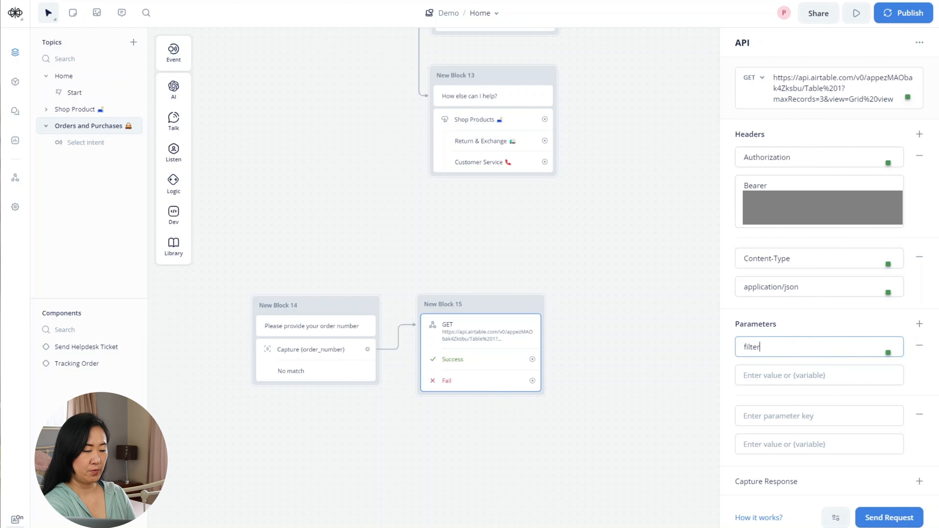
{"action": "type", "text": "By"}
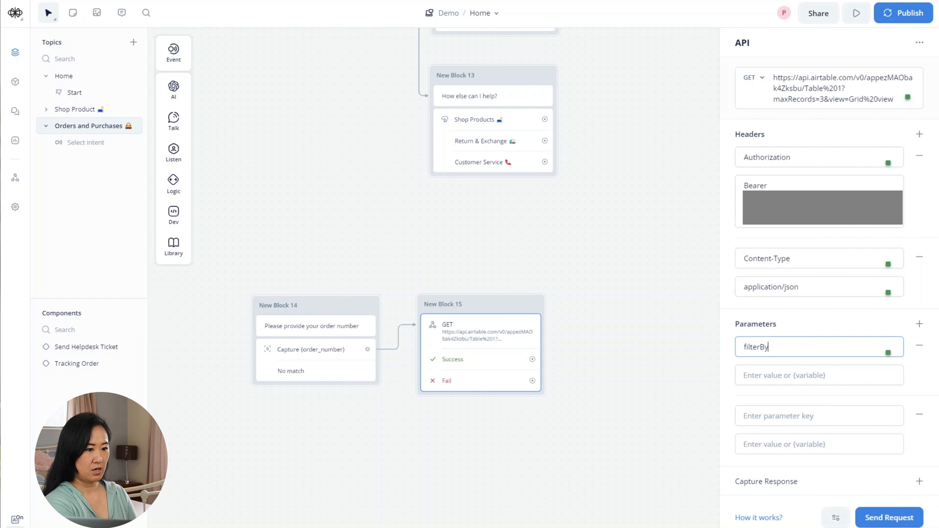
{"action": "type", "text": "For"}
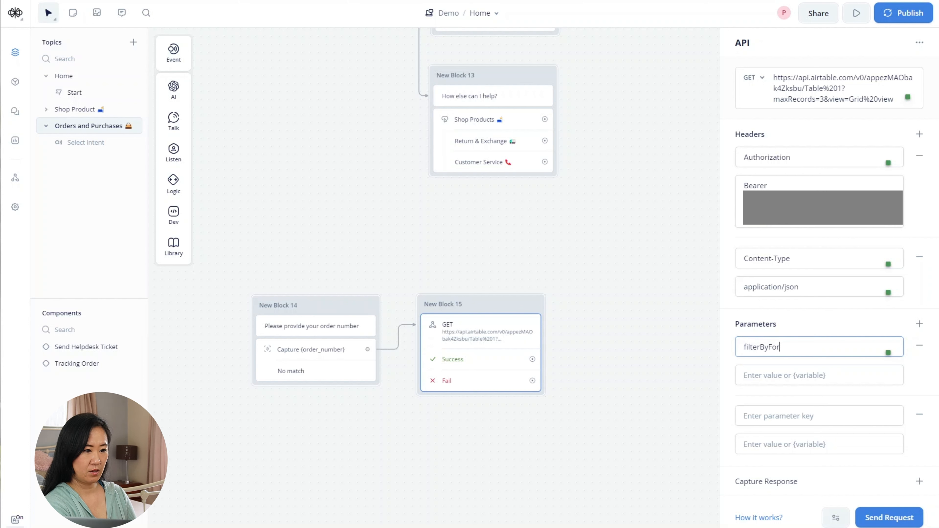
{"action": "type", "text": "mula"}
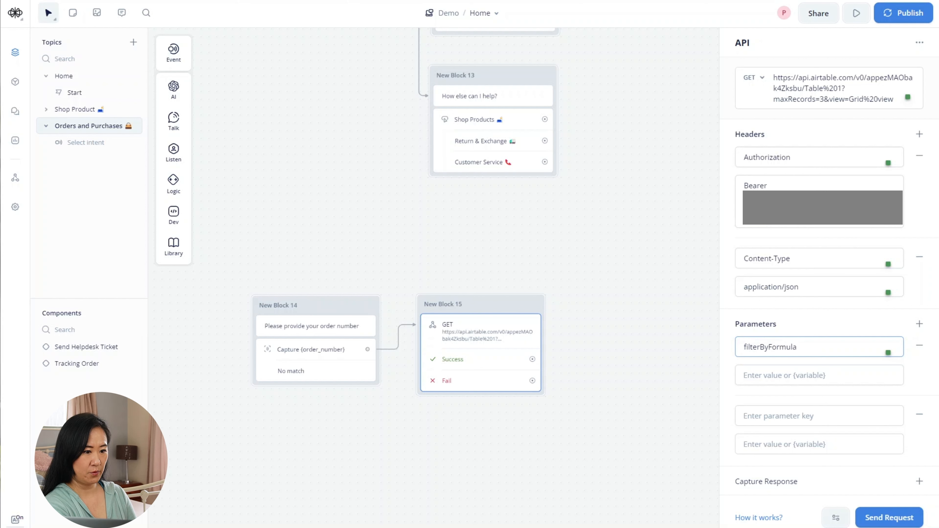
{"action": "left_click", "coordinate": [745, 376]}
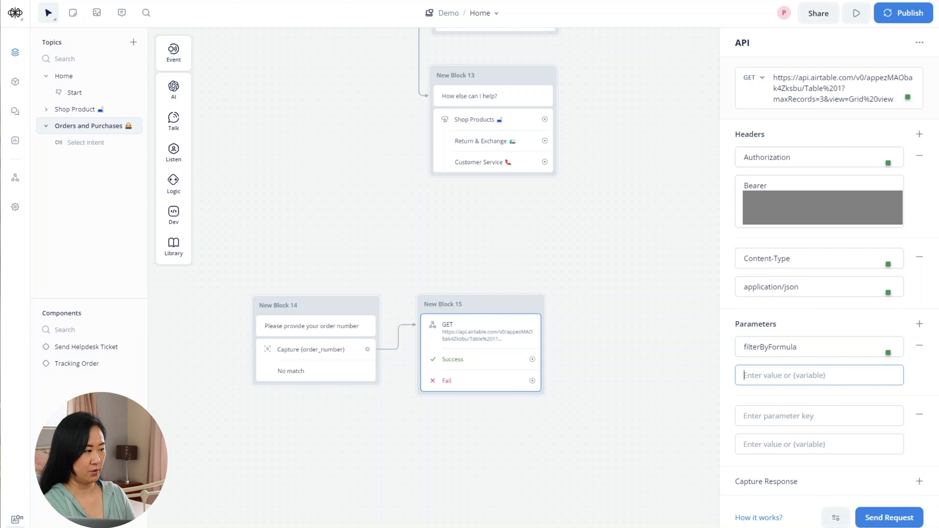
{"action": "type", "text": "order"}
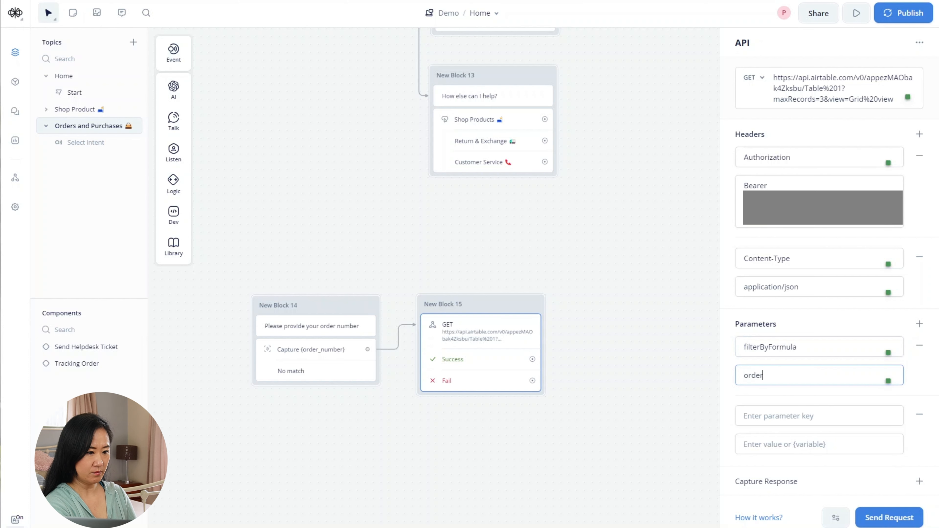
{"action": "type", "text": "_number"}
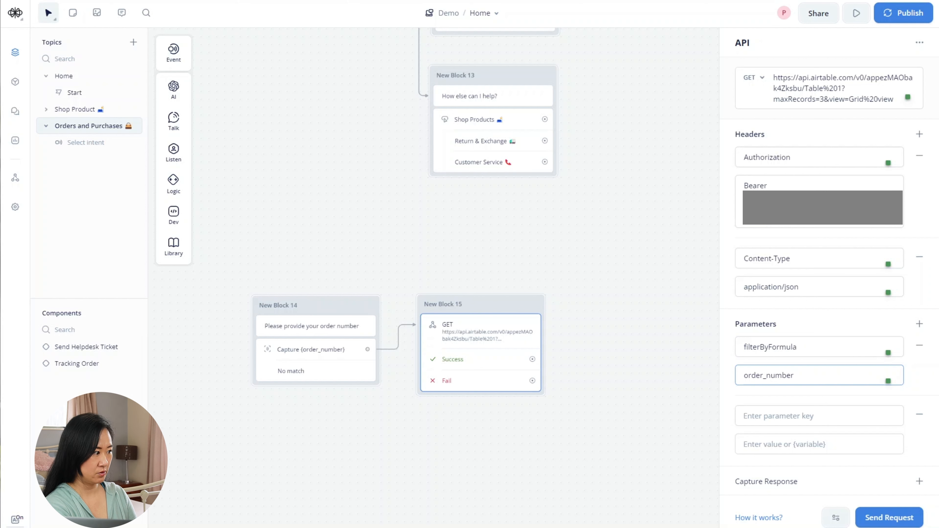
{"action": "type", "text": "="}
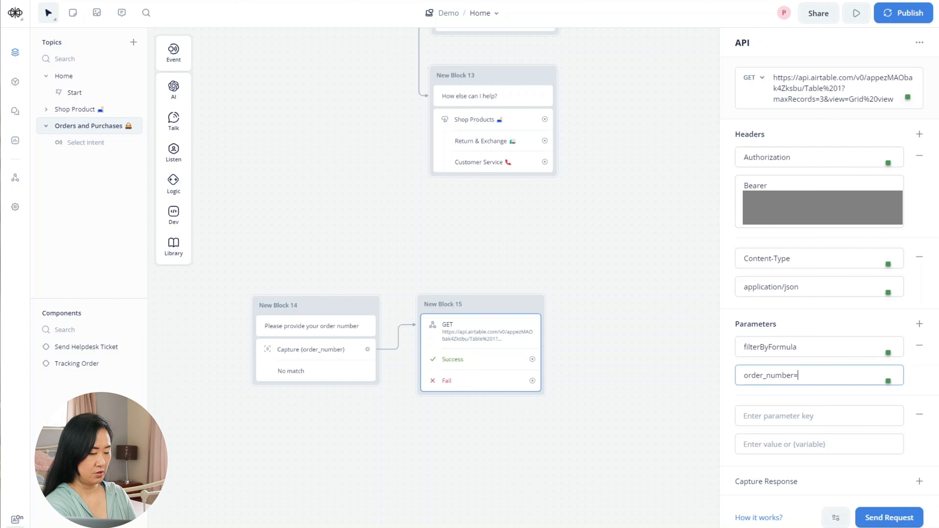
{"action": "type", "text": "{"}
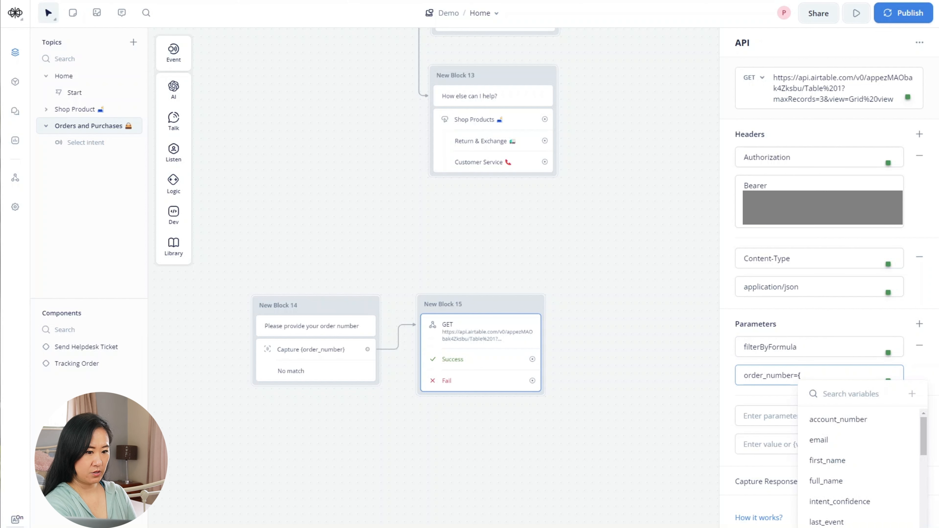
{"action": "type", "text": "or"}
{"action": "key", "text": "Return"}
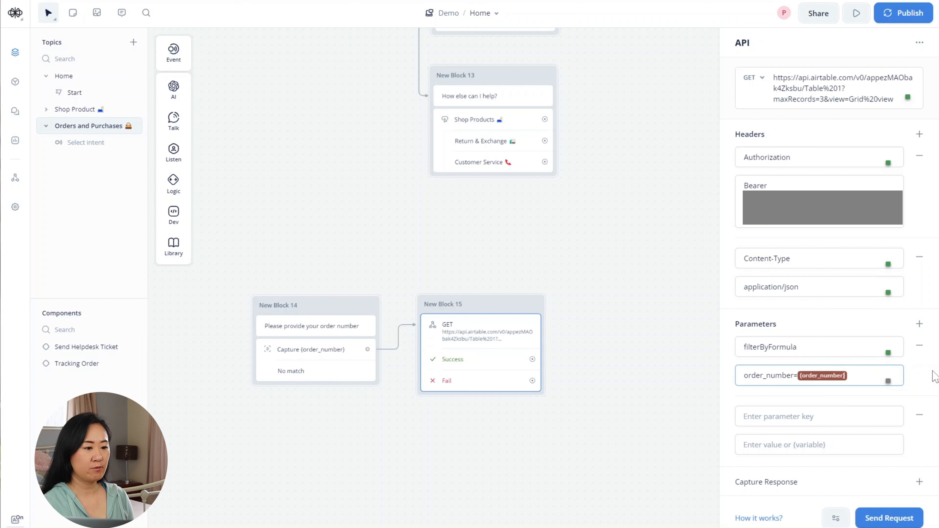
{"action": "left_click", "coordinate": [920, 417]}
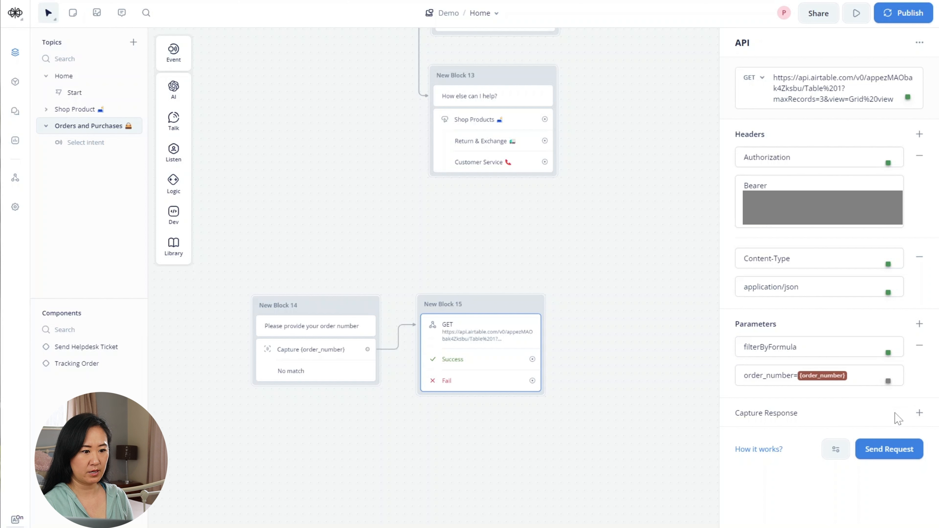
- Map response.records[0].id to a newly created record_id variable in Capture Response
{"action": "left_click", "coordinate": [919, 413]}
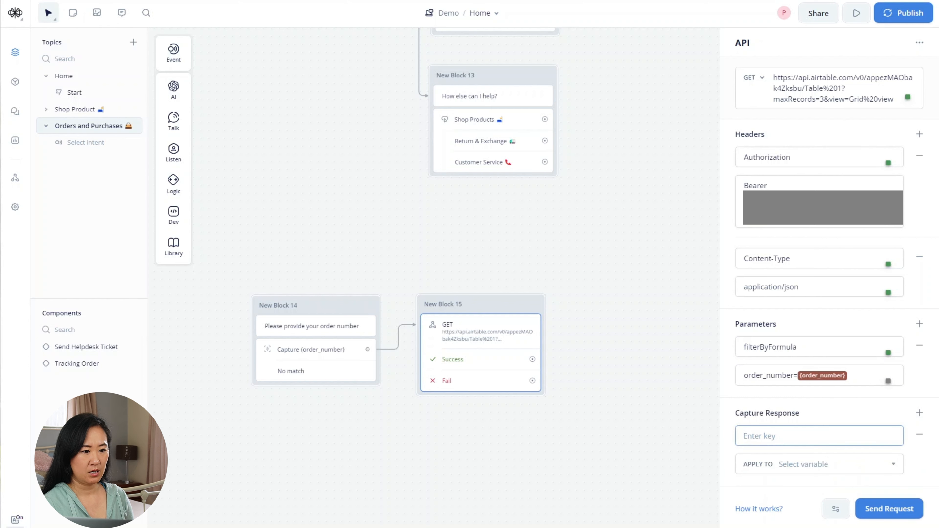
{"action": "type", "text": "response"}
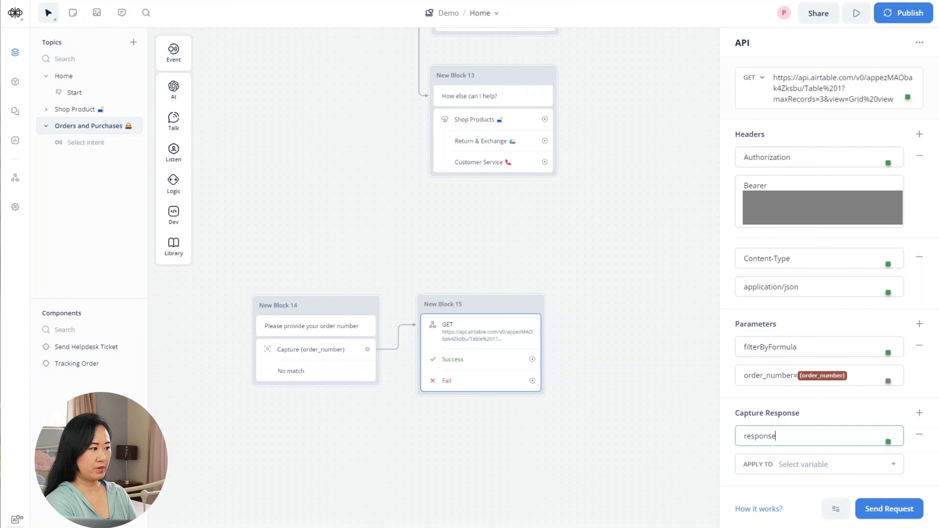
{"action": "type", "text": ".rec"}
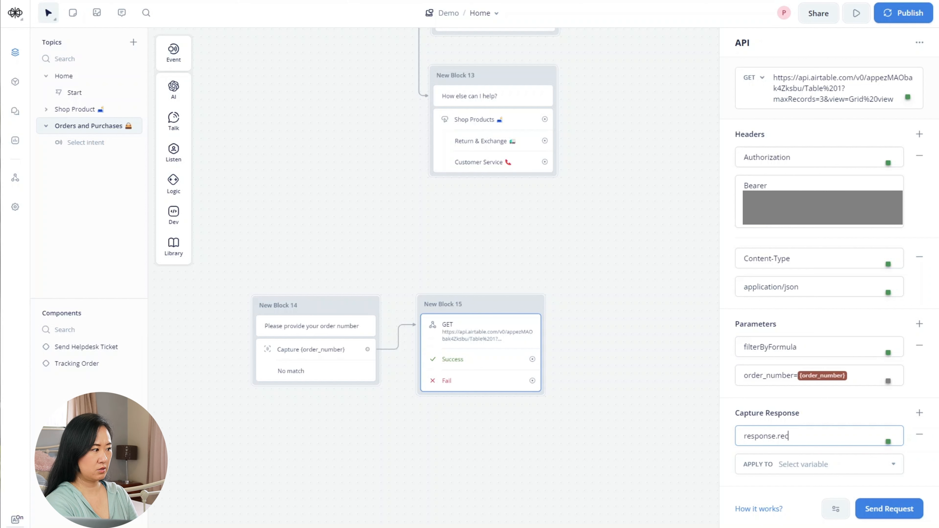
{"action": "type", "text": "ords{"}
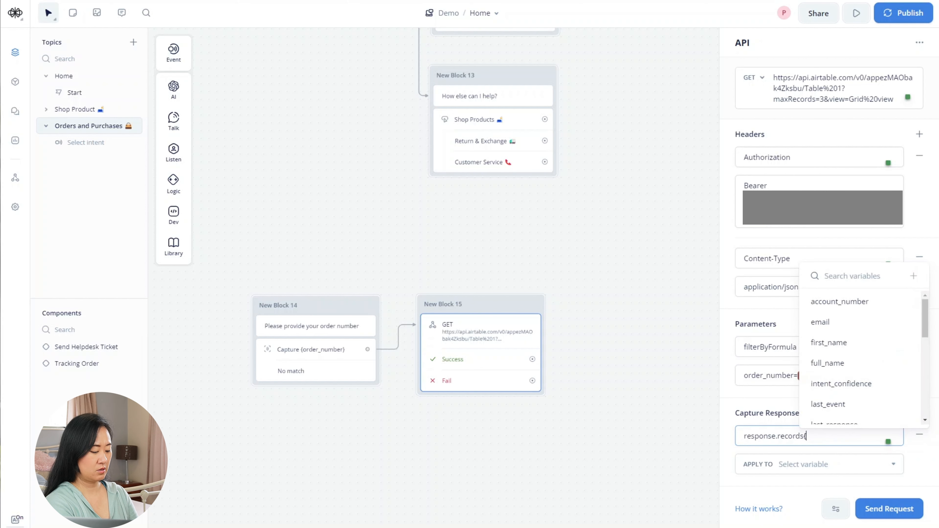
{"action": "key", "text": "BackSpace"}
{"action": "type", "text": "[0"}
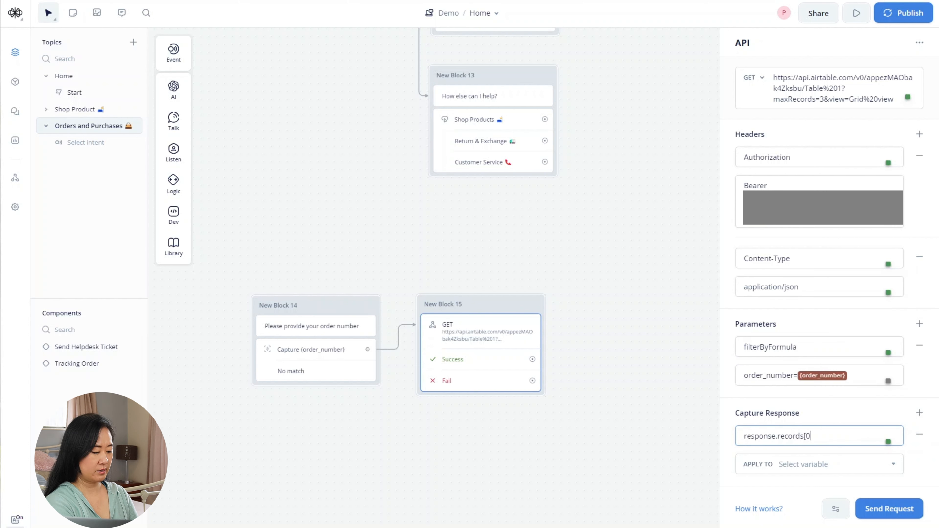
{"action": "type", "text": "].id"}
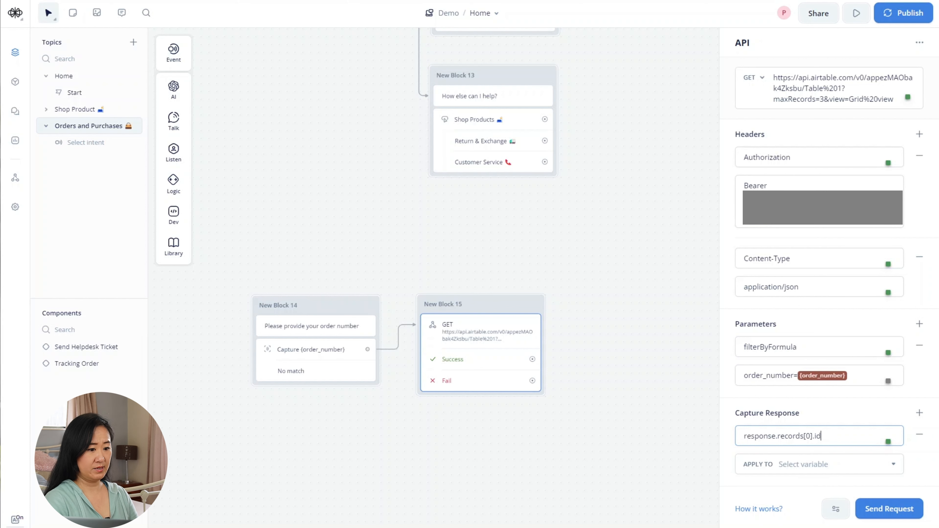
{"action": "left_click", "coordinate": [819, 464]}
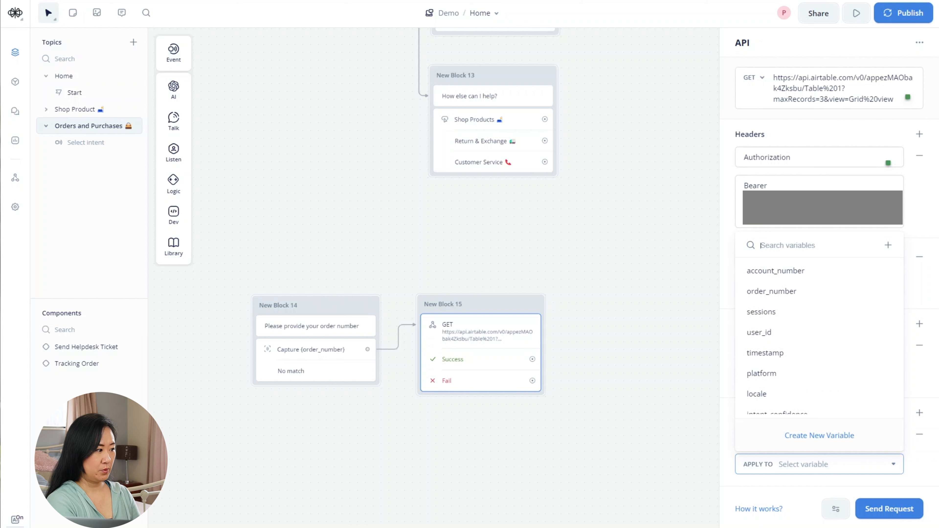
{"action": "type", "text": "record"}
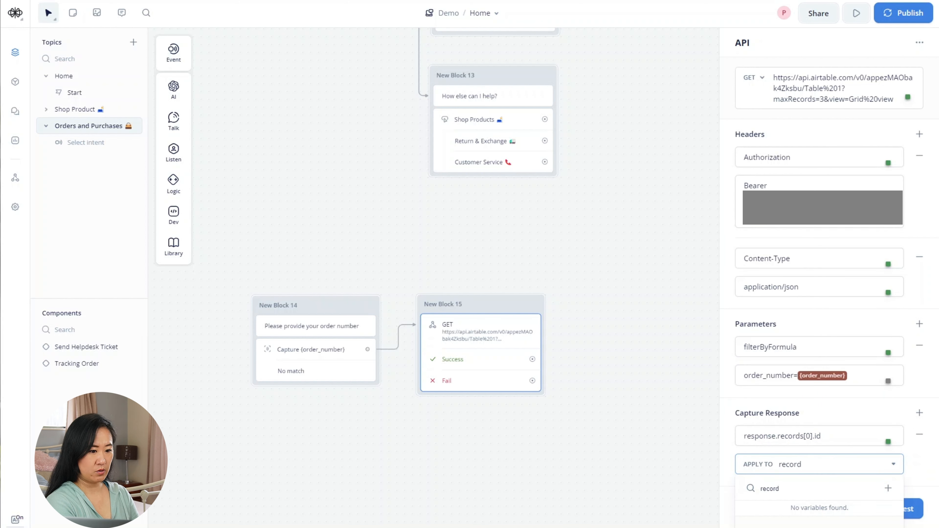
{"action": "type", "text": "_"}
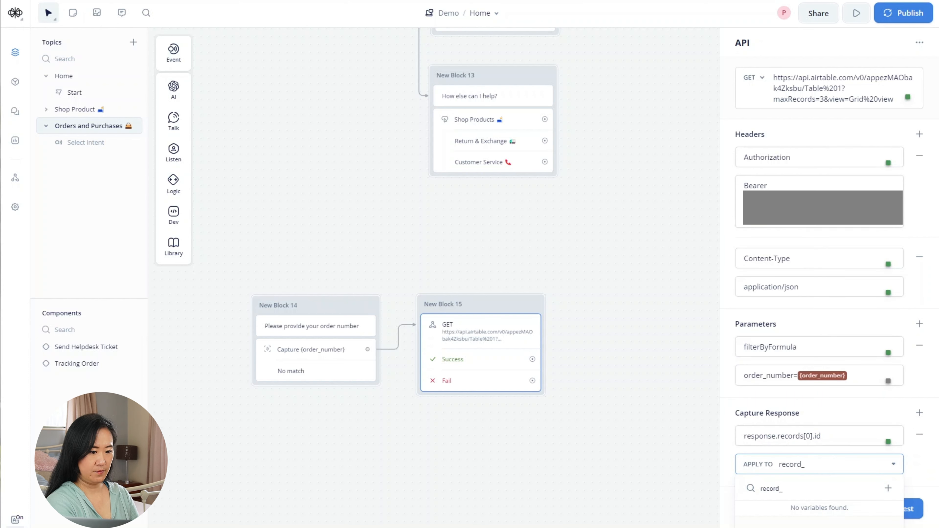
{"action": "type", "text": "id"}
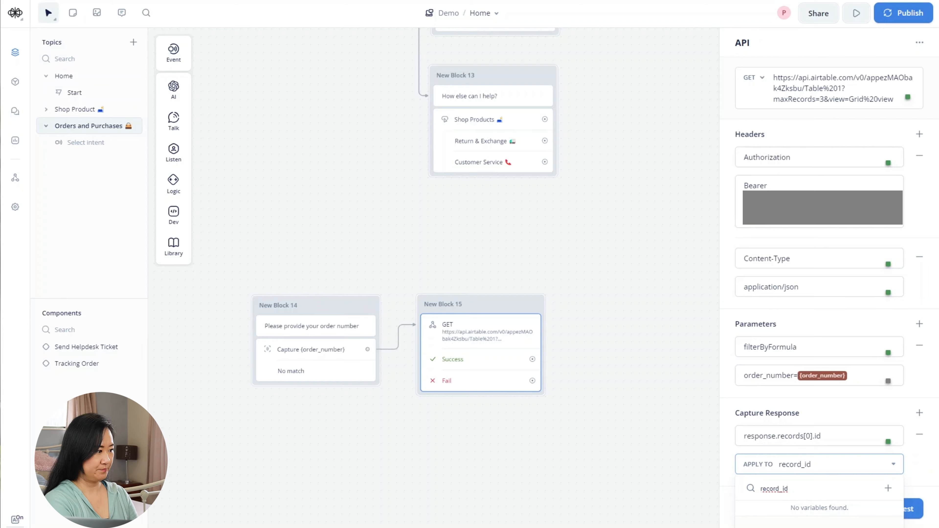
{"action": "key", "text": "Return"}
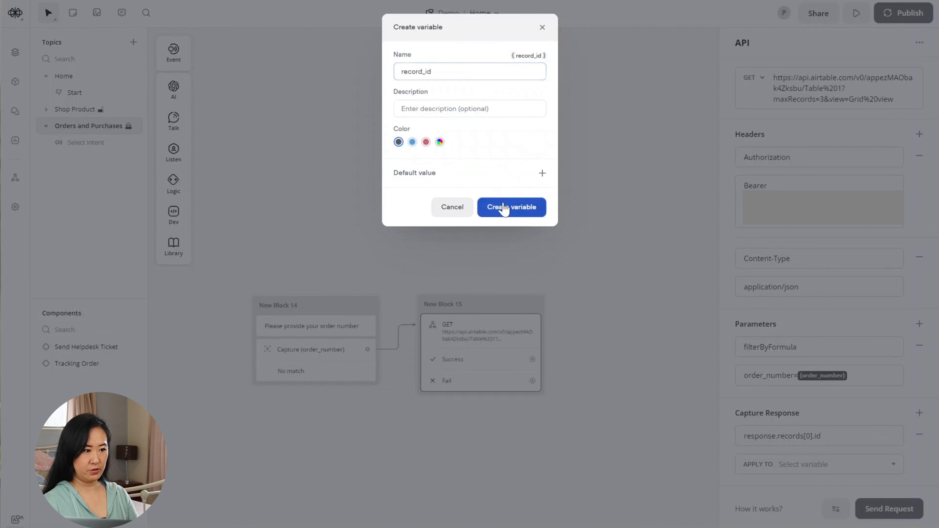
{"action": "left_click", "coordinate": [503, 207]}
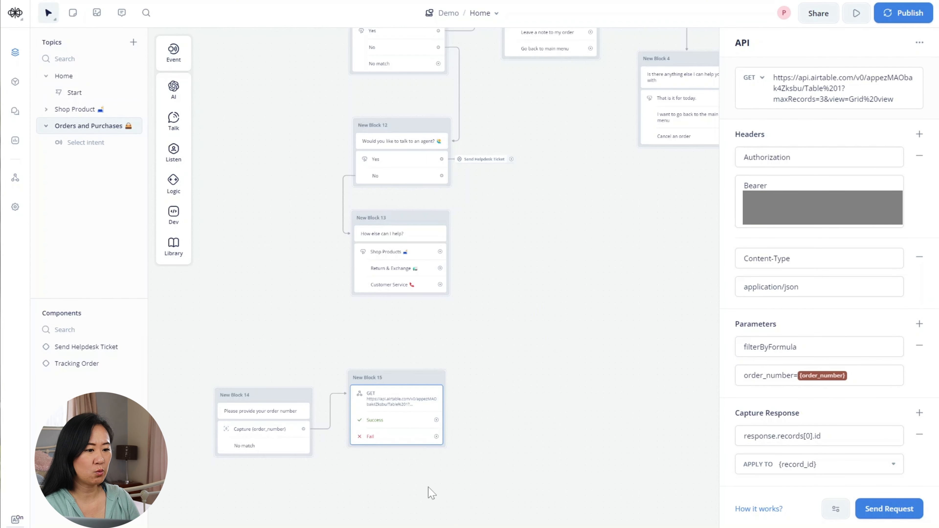
{"action": "left_click", "coordinate": [428, 487]}
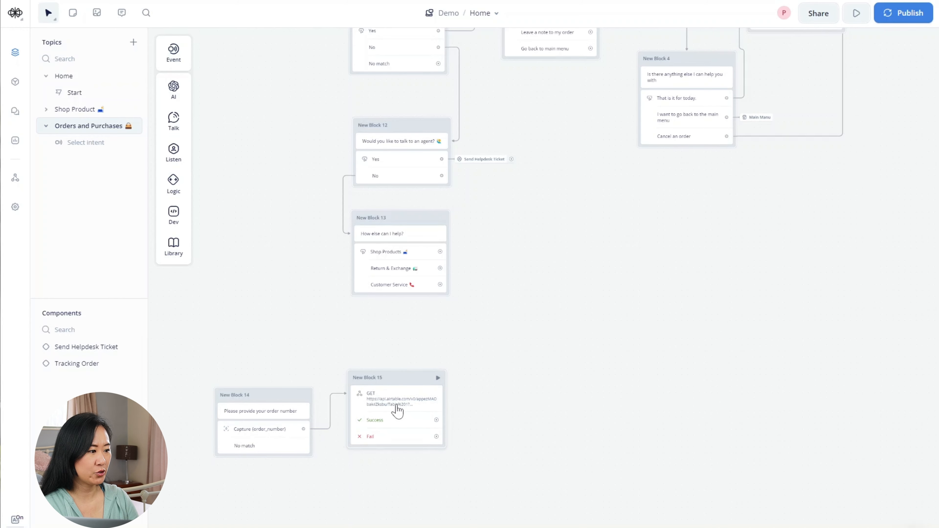
- Add a text step after Success saying "Awesome, what is your comment?" in New Block 16
{"action": "left_click", "coordinate": [394, 402]}
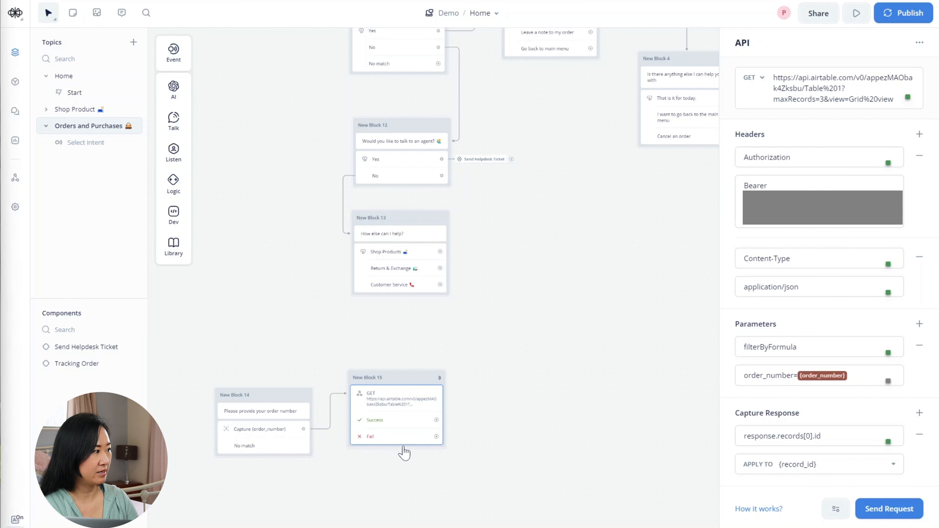
{"action": "left_click_drag", "start_coordinate": [474, 381], "coordinate": [475, 381]}
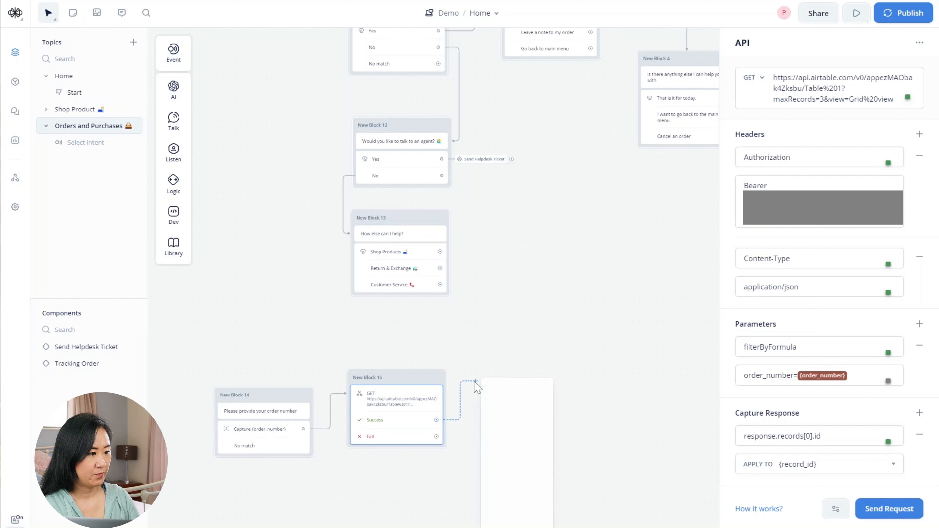
{"action": "mouse_move", "coordinate": [504, 414]}
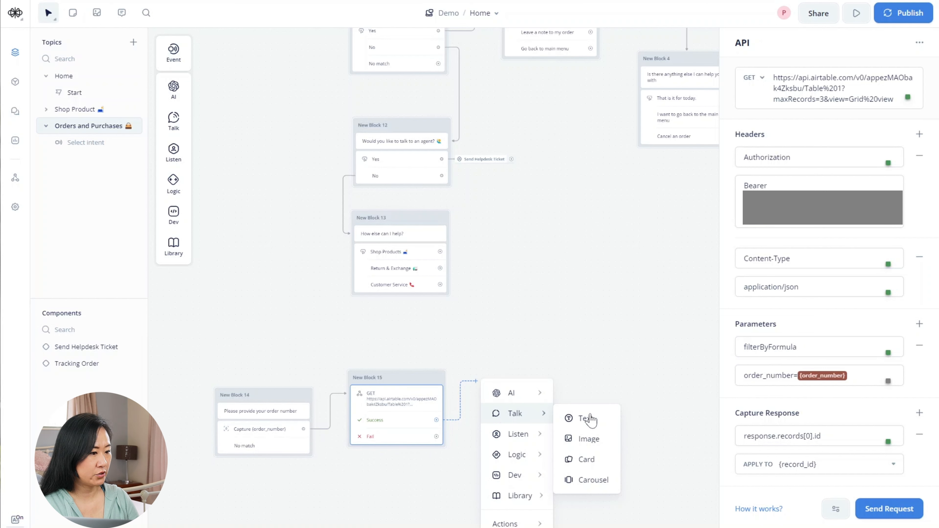
{"action": "left_click", "coordinate": [595, 422]}
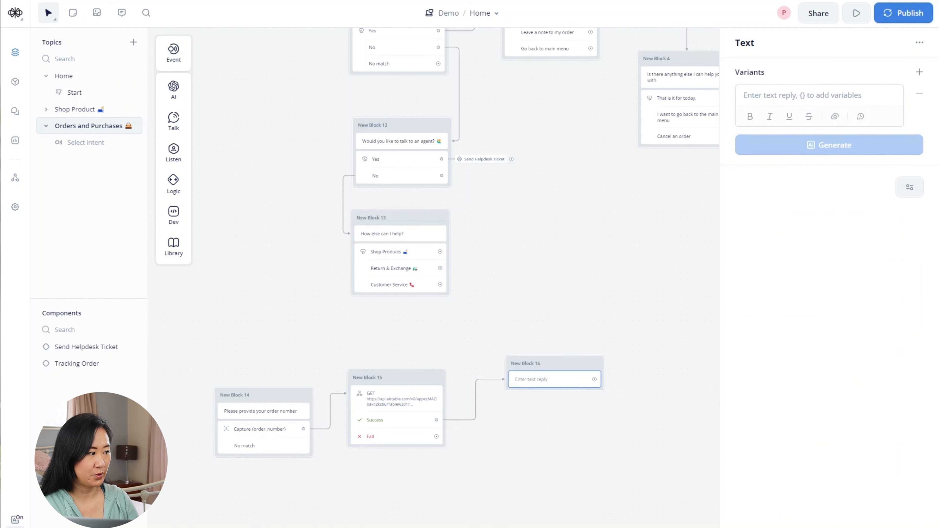
{"action": "type", "text": "Awesom"}
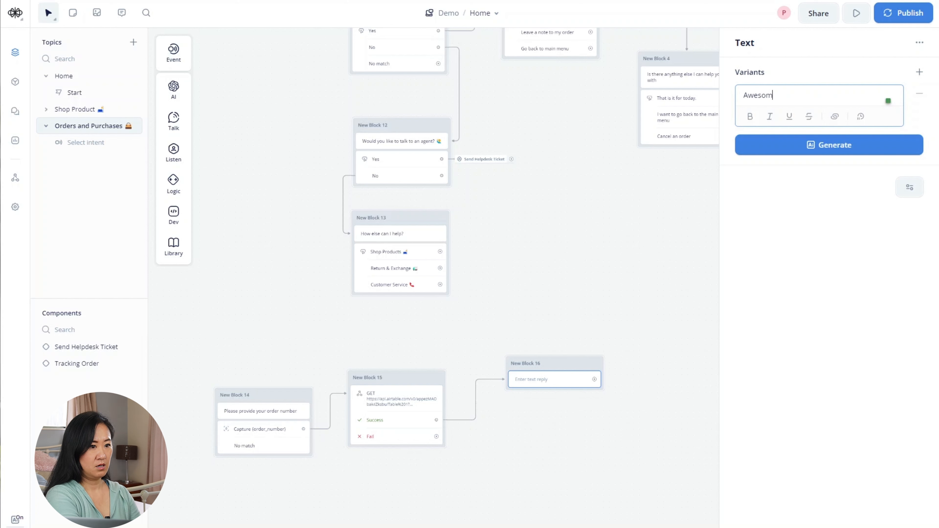
{"action": "type", "text": "e, what is"}
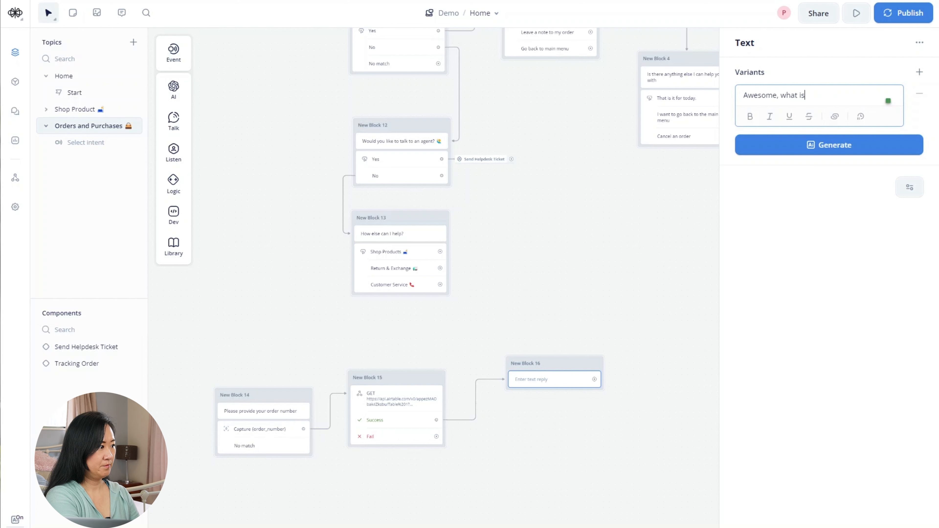
{"action": "type", "text": " your comment?"}
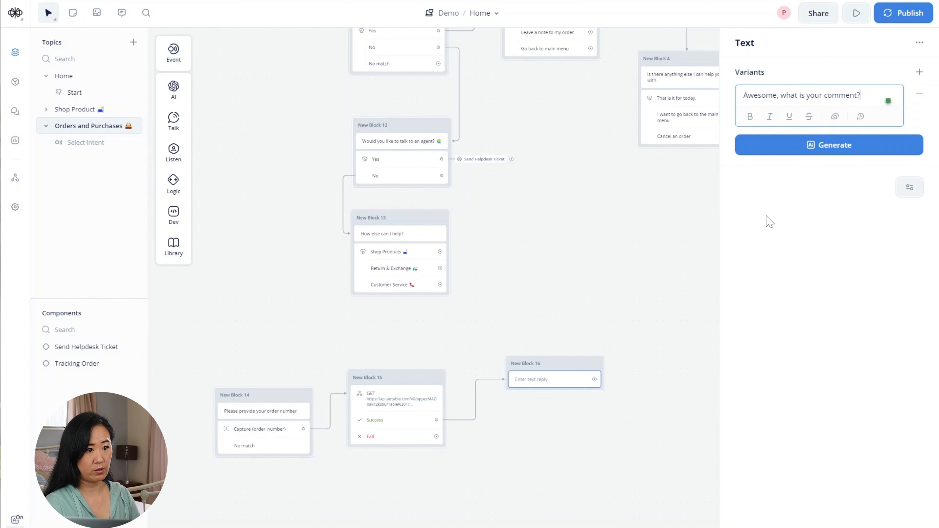
{"action": "left_click", "coordinate": [531, 308]}
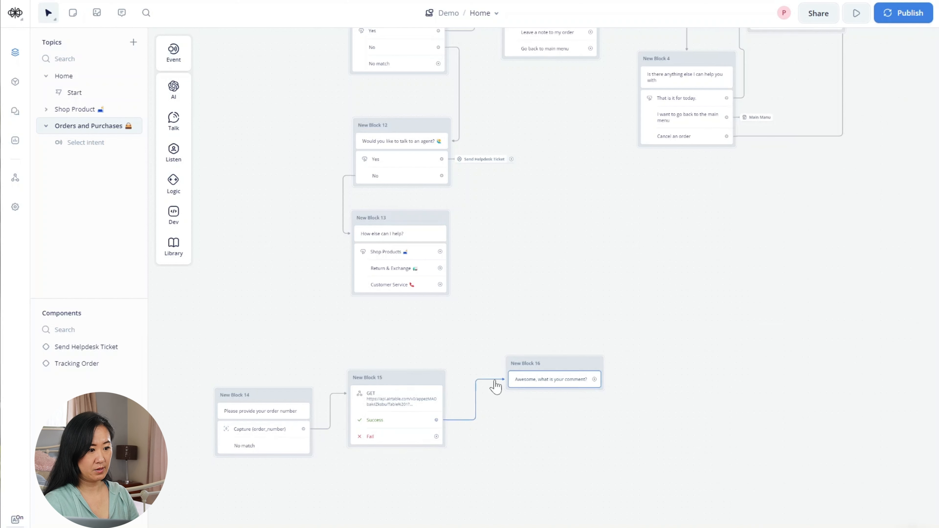
{"action": "left_click_drag", "start_coordinate": [565, 367], "coordinate": [561, 383]}
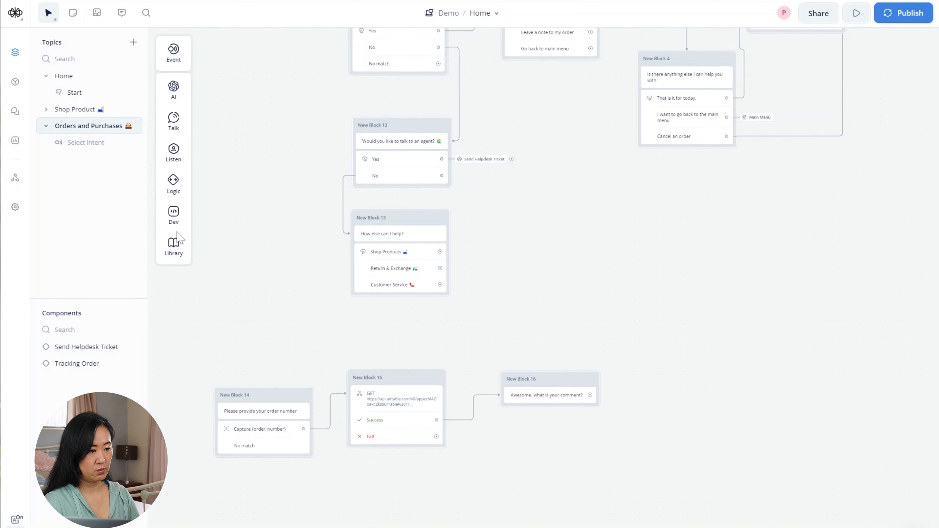
- Add a Capture step saving the user's reply into a new order_comment variable
{"action": "mouse_move", "coordinate": [174, 151]}
{"action": "left_click_drag", "start_coordinate": [225, 187], "coordinate": [539, 406]}
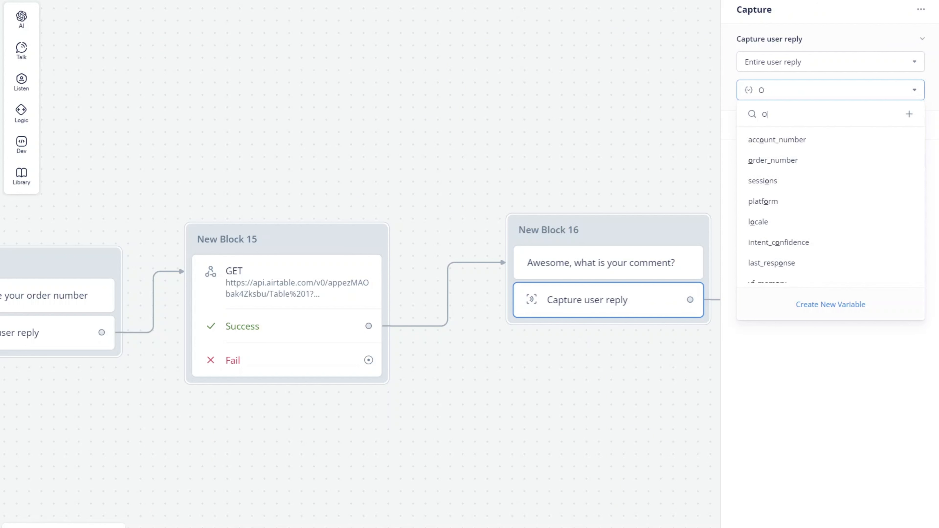
{"action": "type", "text": "order"}
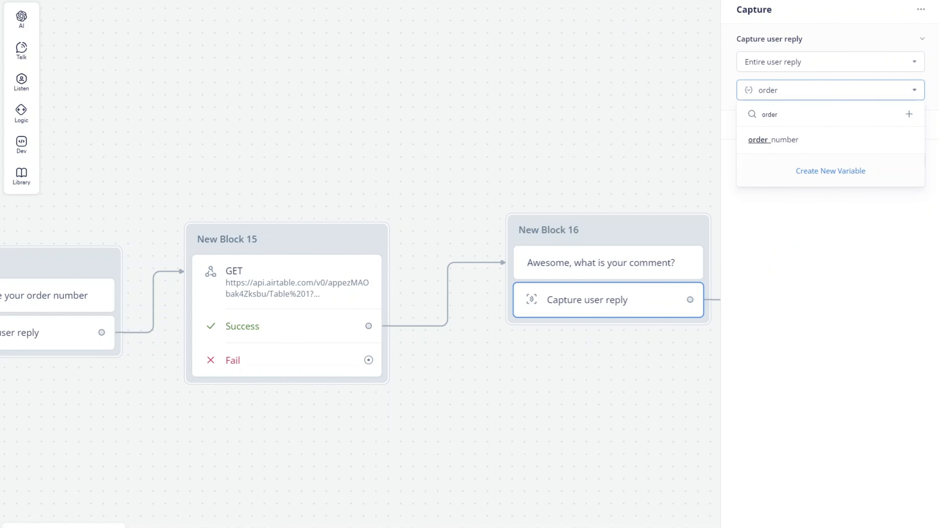
{"action": "type", "text": "_comment"}
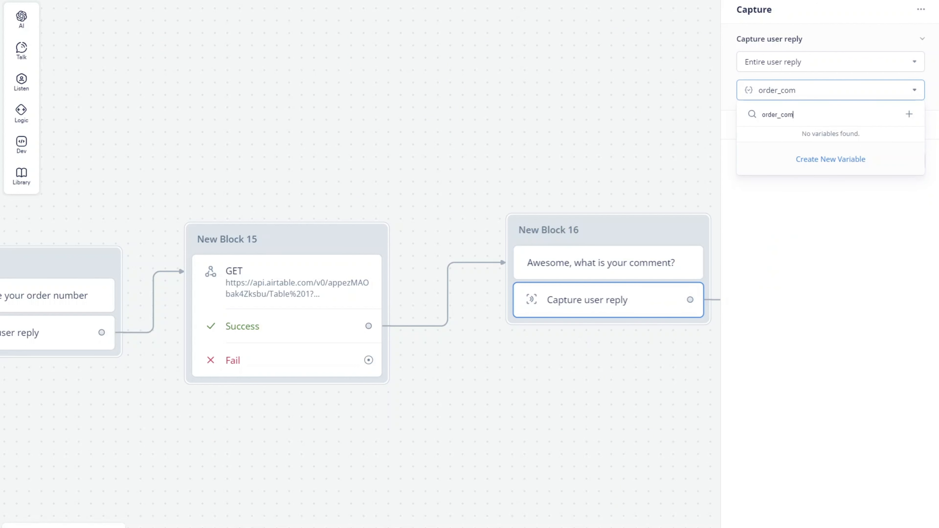
{"action": "left_click", "coordinate": [829, 162]}
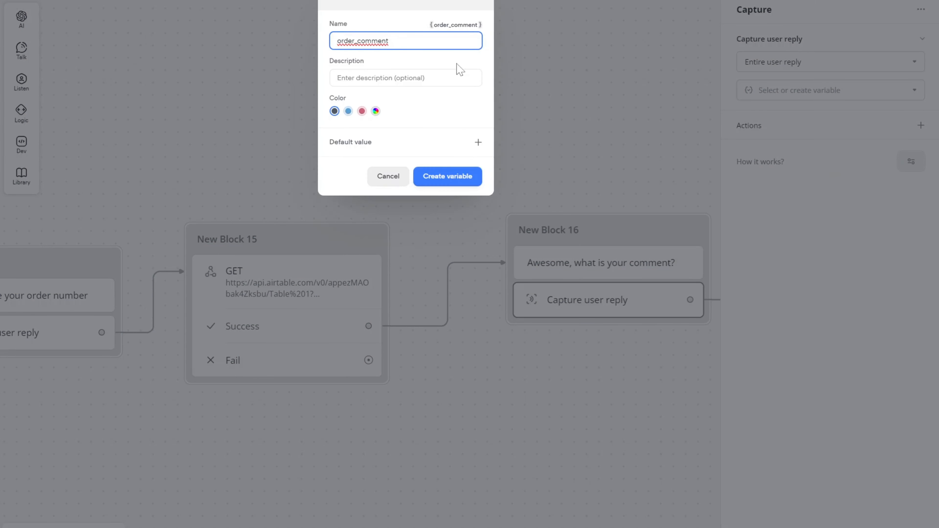
{"action": "left_click", "coordinate": [445, 176]}
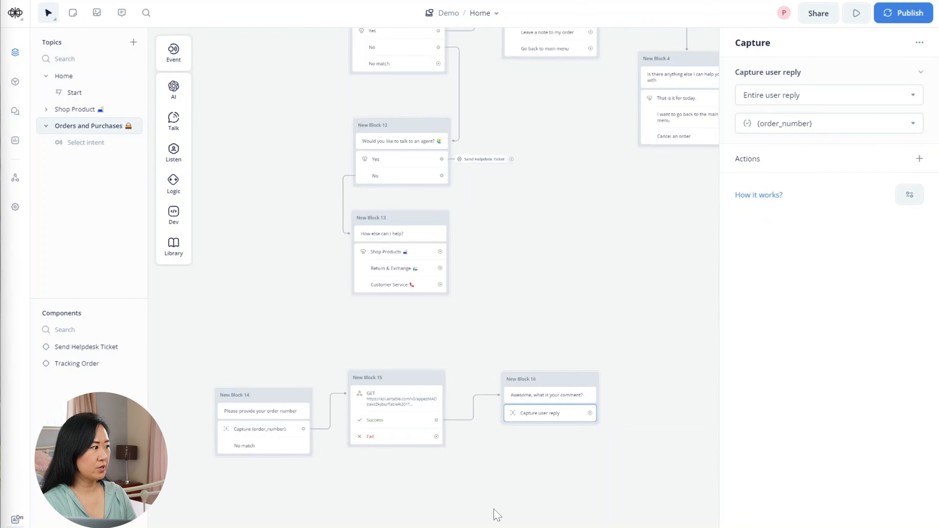
{"action": "left_click", "coordinate": [689, 357]}
- Add an API step after the comment capture with PATCH as the request method
{"action": "left_click_drag", "start_coordinate": [388, 369], "coordinate": [437, 332]}
{"action": "mouse_move", "coordinate": [504, 434]}
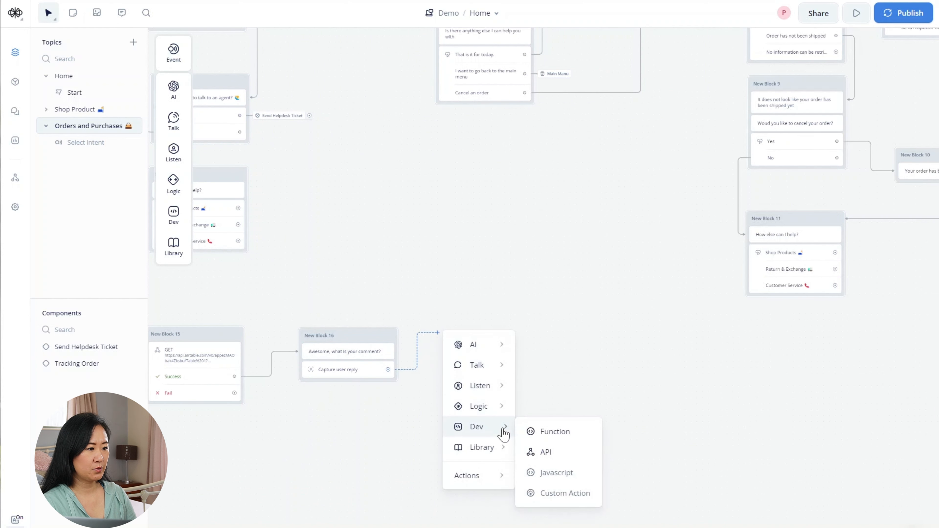
{"action": "left_click", "coordinate": [535, 455]}
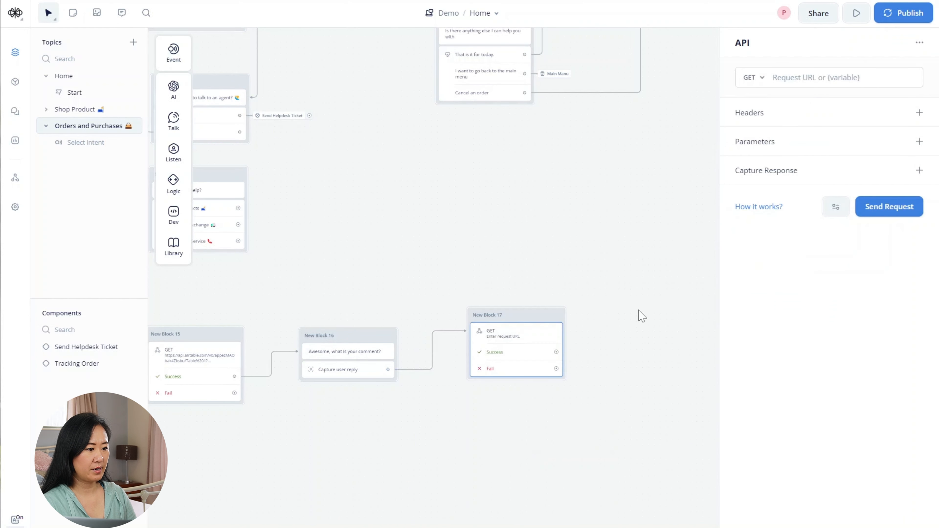
{"action": "left_click", "coordinate": [763, 82]}
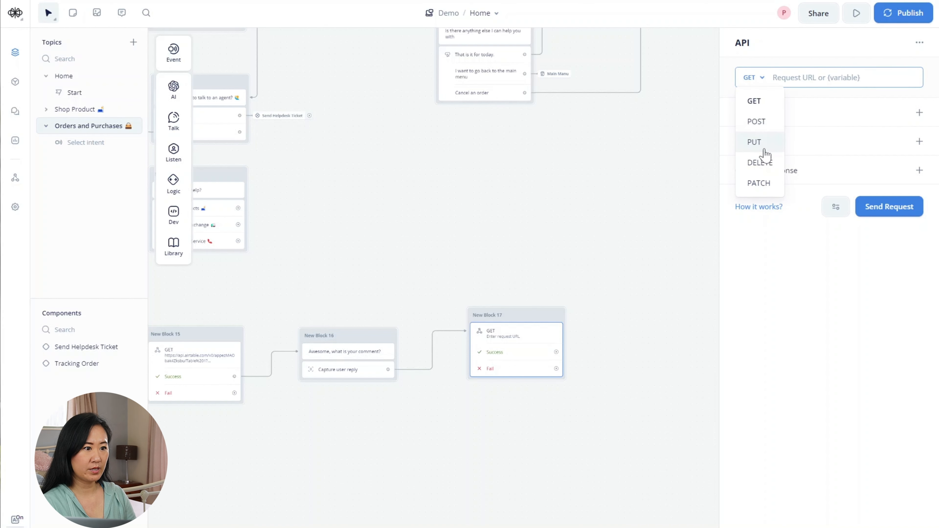
{"action": "left_click", "coordinate": [758, 184]}
- Bring up the Airtable API documentation for the Sample Database
{"action": "left_click", "coordinate": [308, 527]}
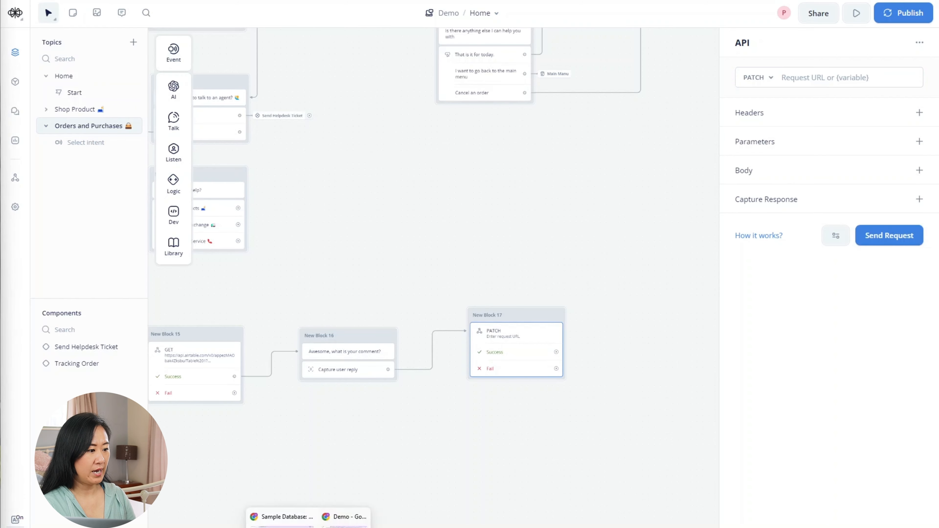
{"action": "left_click", "coordinate": [275, 516]}
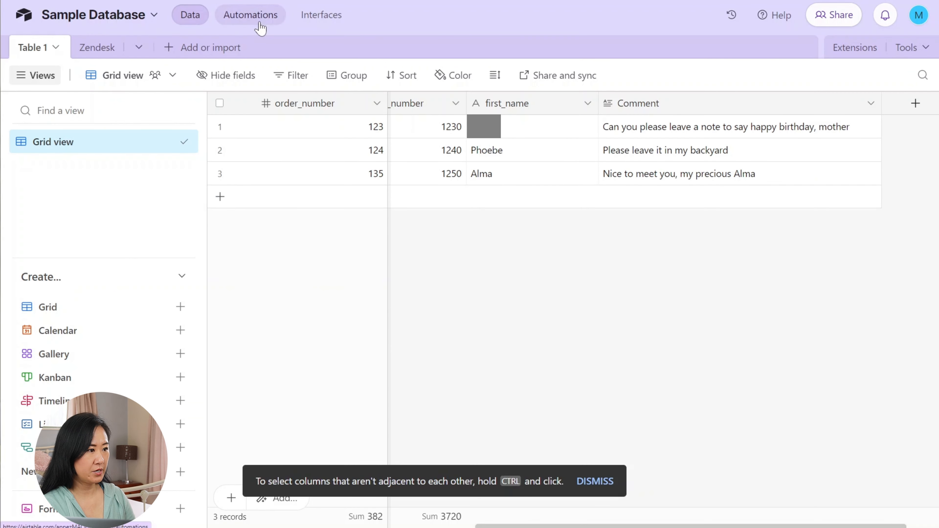
{"action": "left_click", "coordinate": [300, 1]}
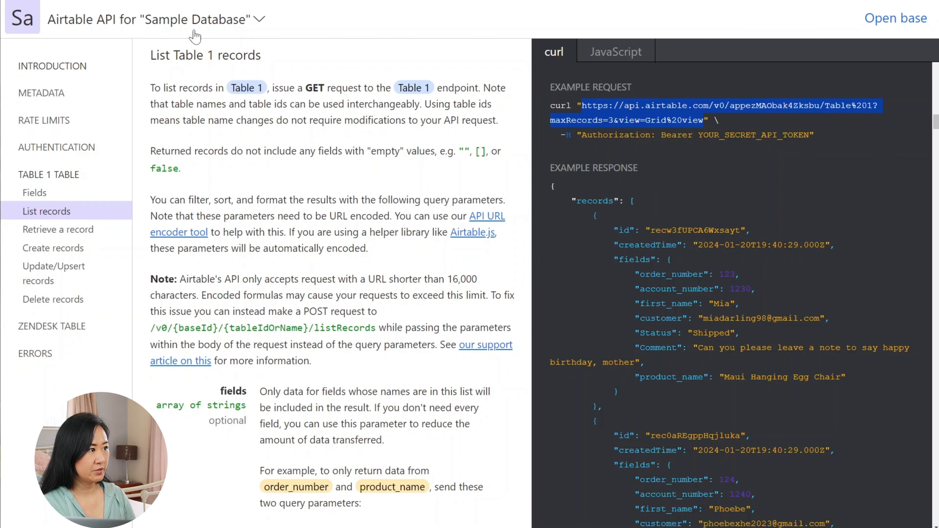
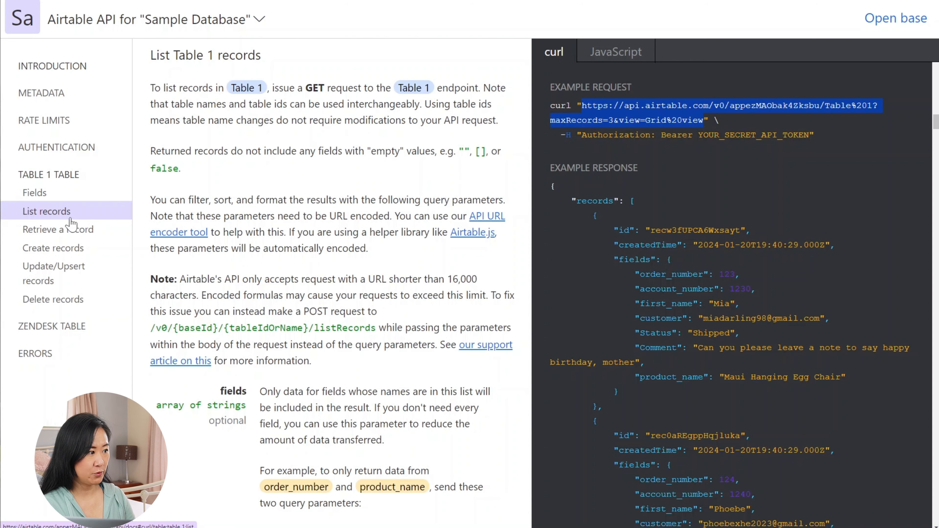
- Copy the example request URL from Airtable's Update/Upsert Table 1 records docs and return to Voiceflow
{"action": "left_click", "coordinate": [92, 284]}
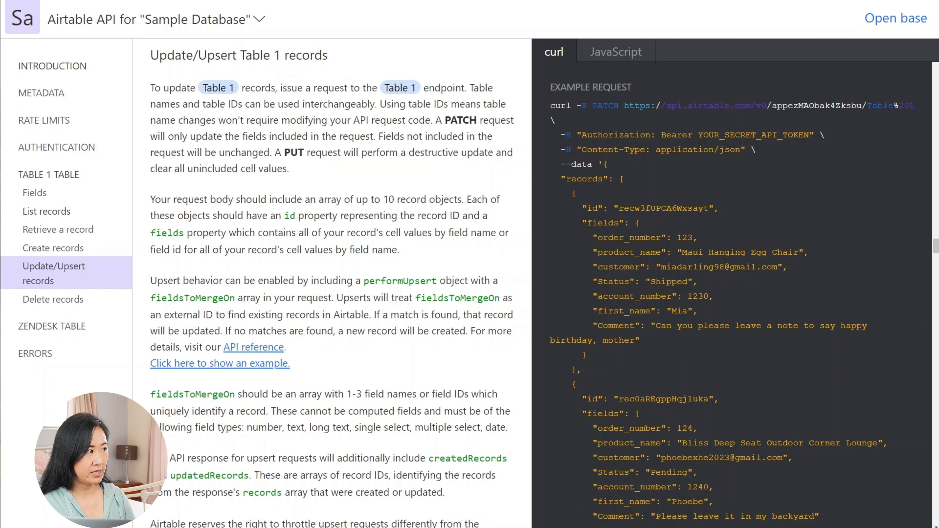
{"action": "left_click_drag", "start_coordinate": [624, 106], "coordinate": [782, 106]}
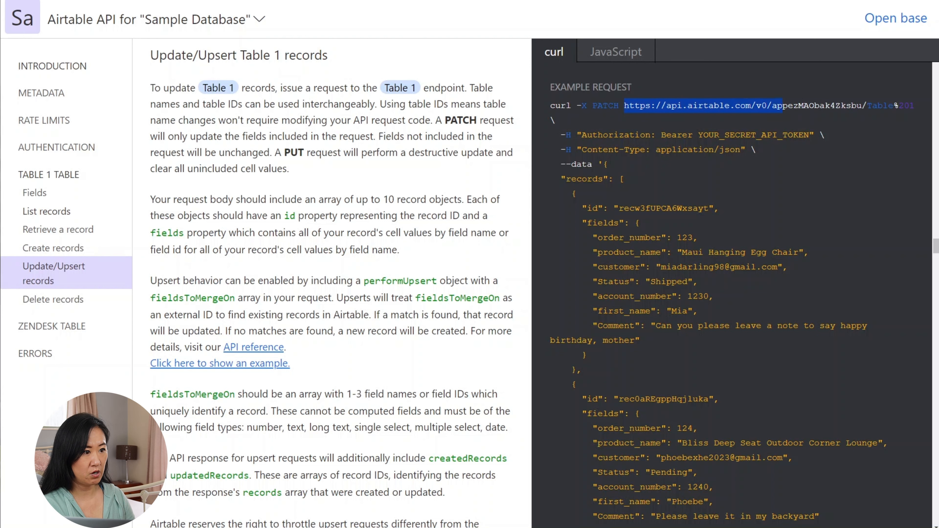
{"action": "left_click_drag", "start_coordinate": [850, 106], "coordinate": [919, 106]}
{"action": "key", "text": "super+c"}
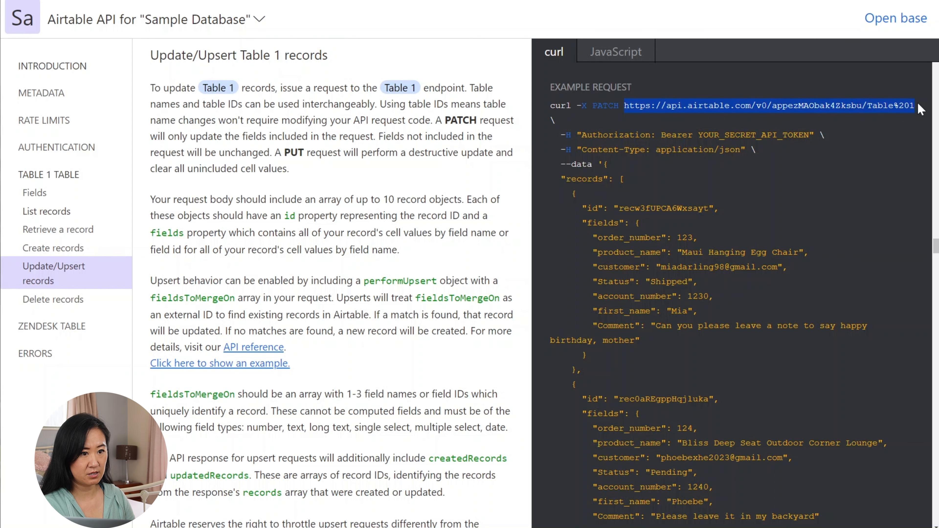
{"action": "right_click", "coordinate": [690, 102]}
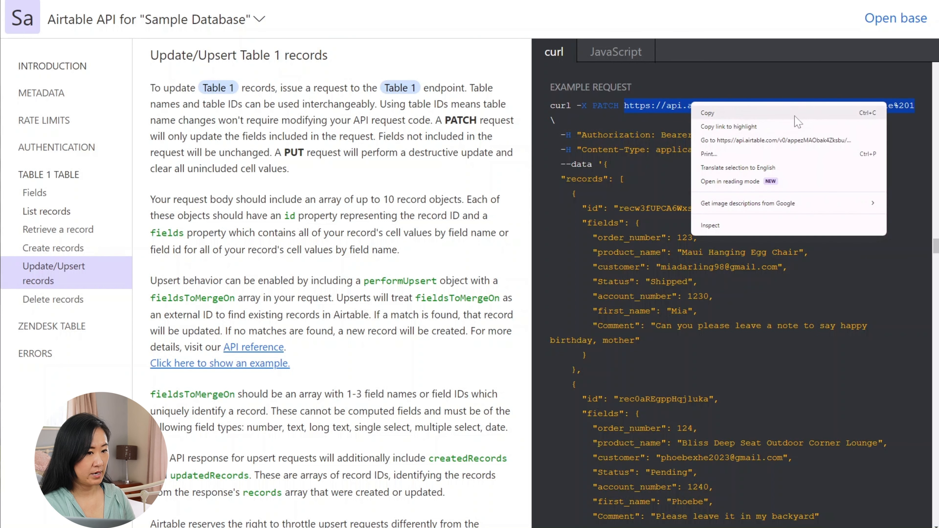
{"action": "left_click", "coordinate": [769, 114]}
{"action": "key", "text": "ctrl+Tab"}
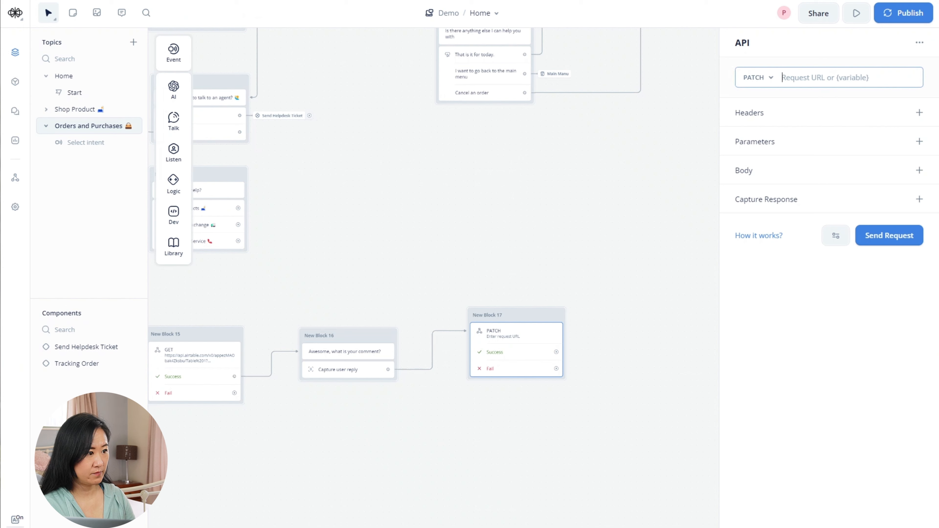
- Set the PATCH URL to the copied Airtable Table 1 URL followed by {record_id}
{"action": "right_click", "coordinate": [812, 78]}
{"action": "left_click", "coordinate": [754, 169]}
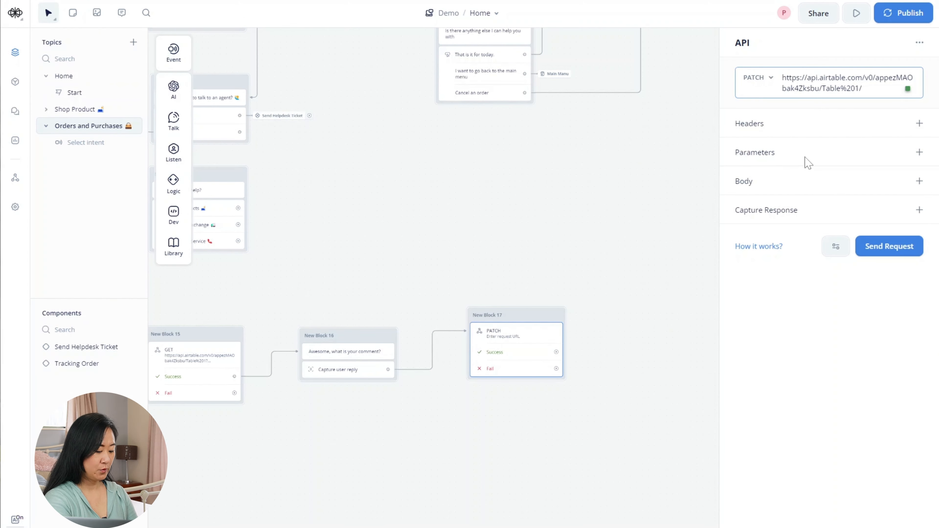
{"action": "type", "text": "{record"}
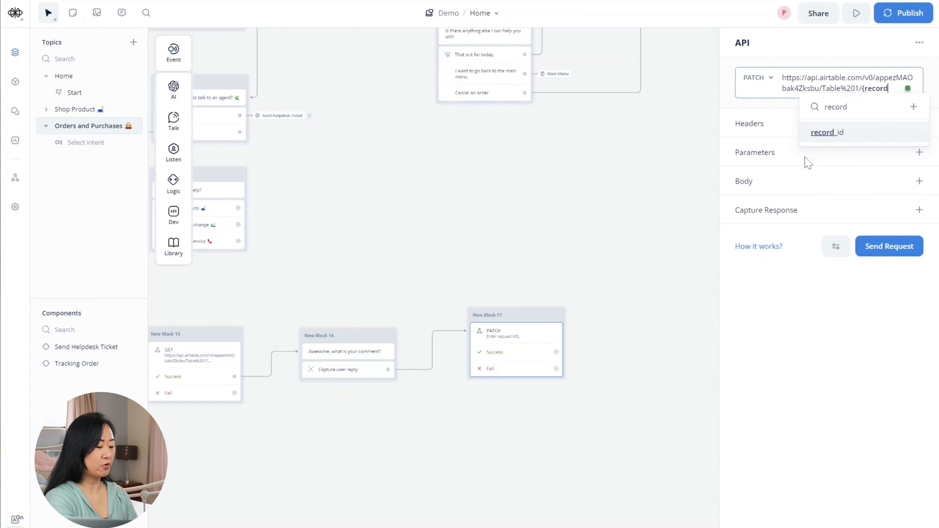
{"action": "left_click", "coordinate": [827, 141]}
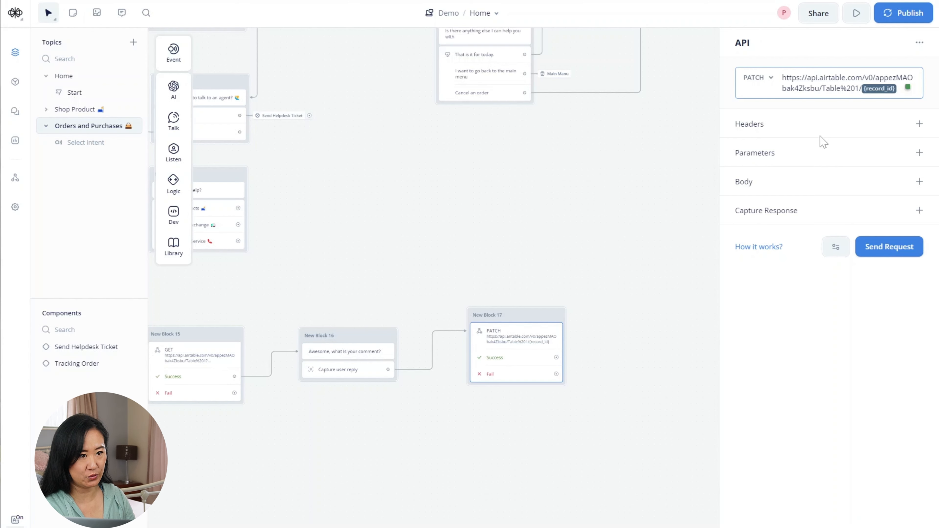
- Add an Authorization header with the value Bearer plus the pasted API token
{"action": "left_click", "coordinate": [918, 124]}
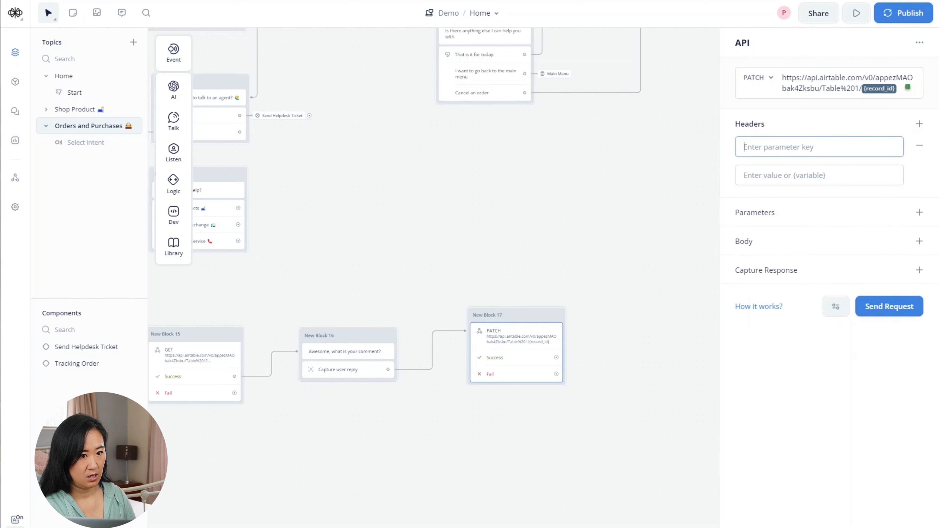
{"action": "type", "text": "Aut"}
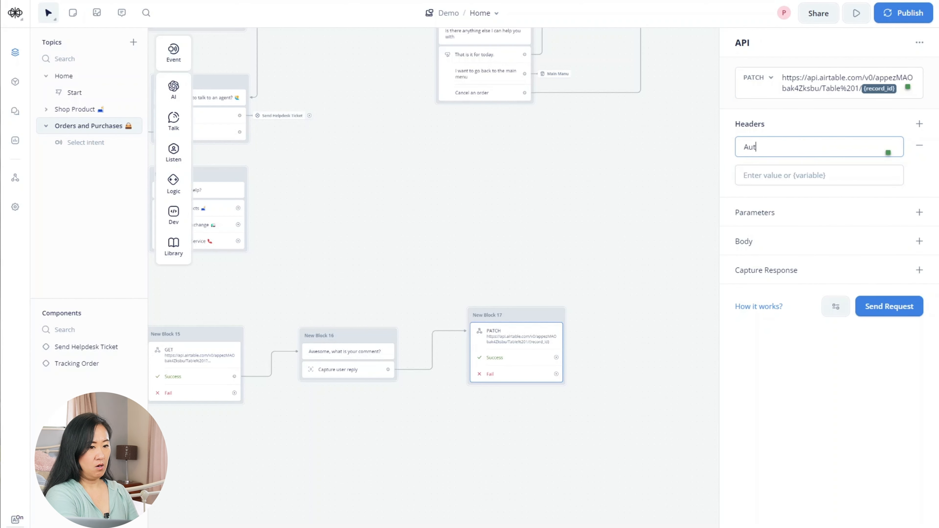
{"action": "type", "text": "hori"}
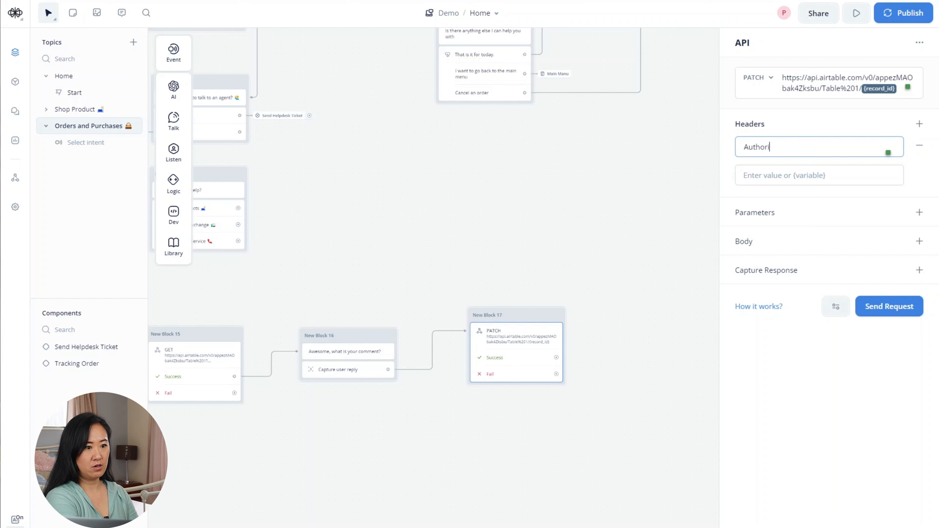
{"action": "type", "text": "zation"}
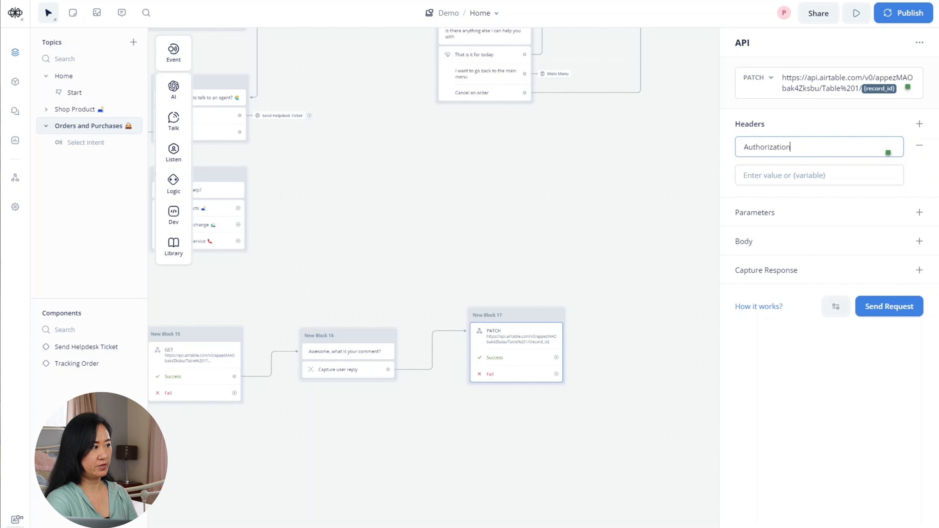
{"action": "left_click", "coordinate": [744, 176]}
{"action": "type", "text": "Bearer"}
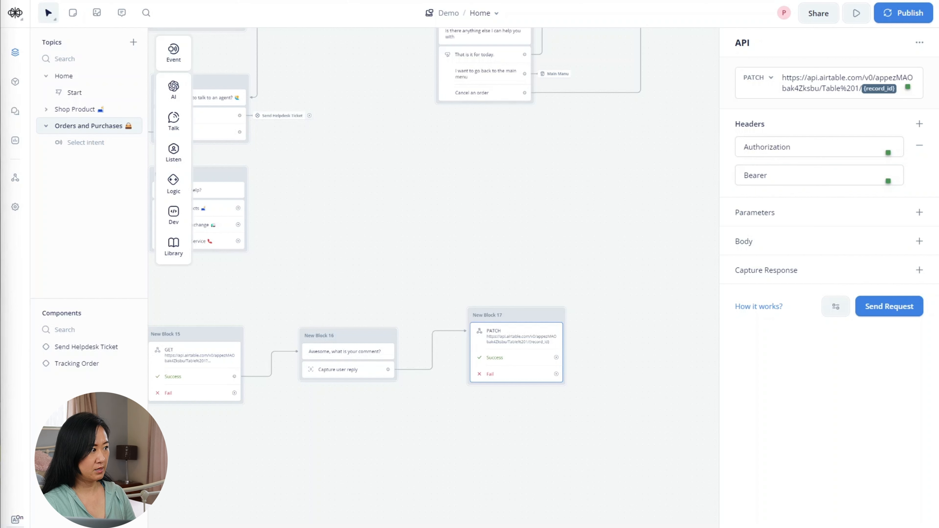
{"action": "left_click", "coordinate": [794, 174]}
{"action": "right_click", "coordinate": [793, 175]}
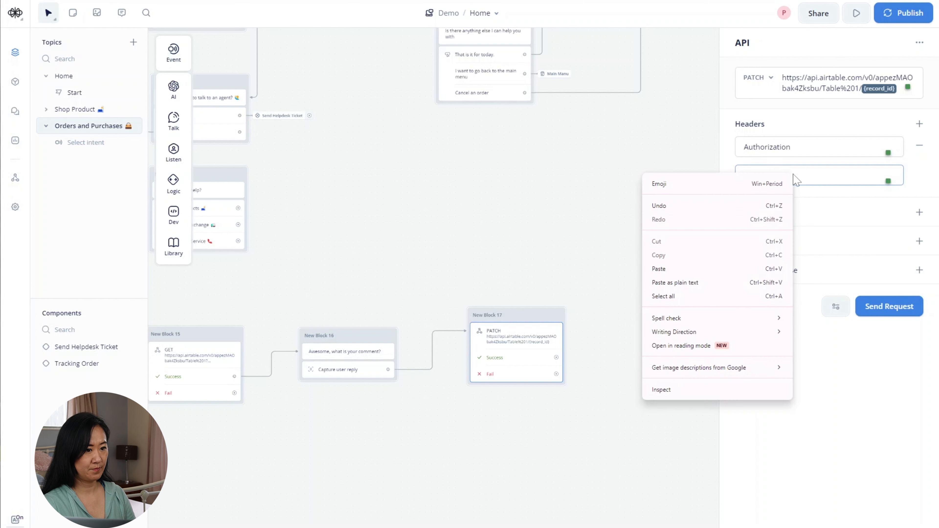
{"action": "left_click", "coordinate": [704, 269]}
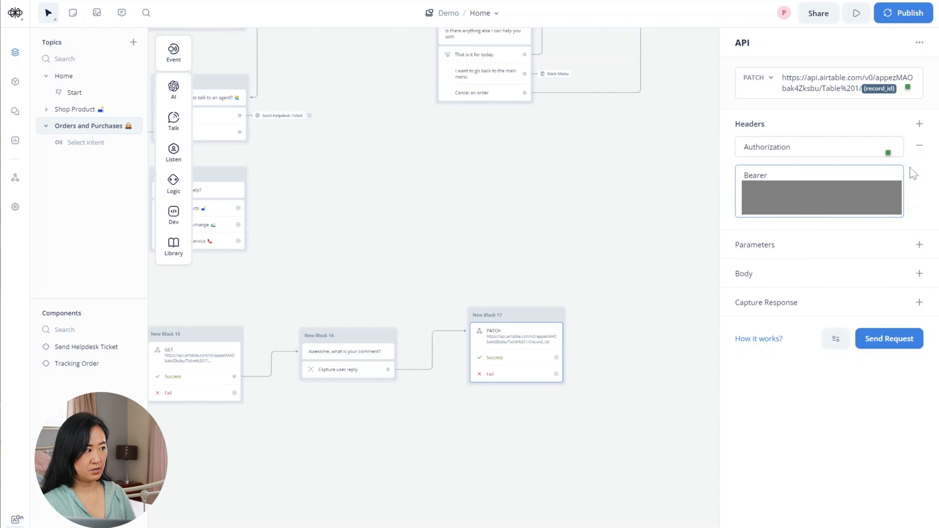
- Add a Content-Type header set to application/json
{"action": "left_click", "coordinate": [919, 124]}
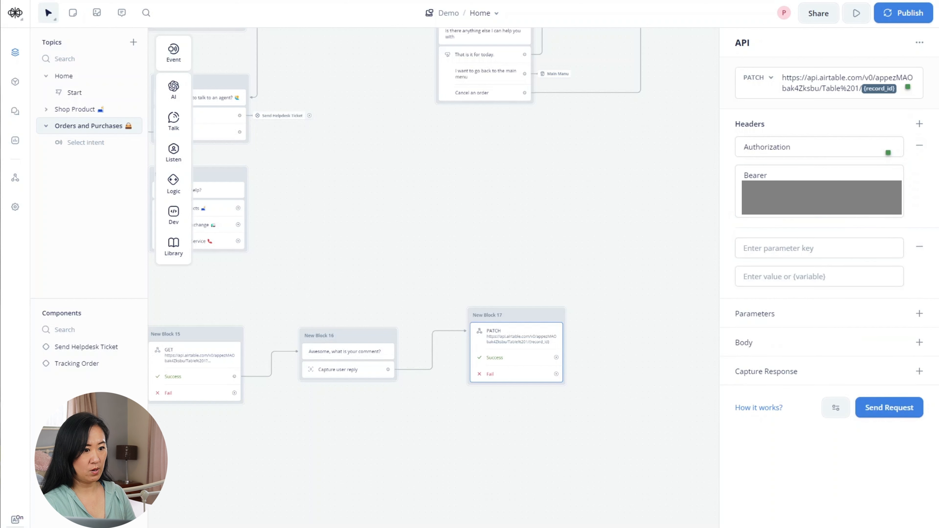
{"action": "type", "text": "C"}
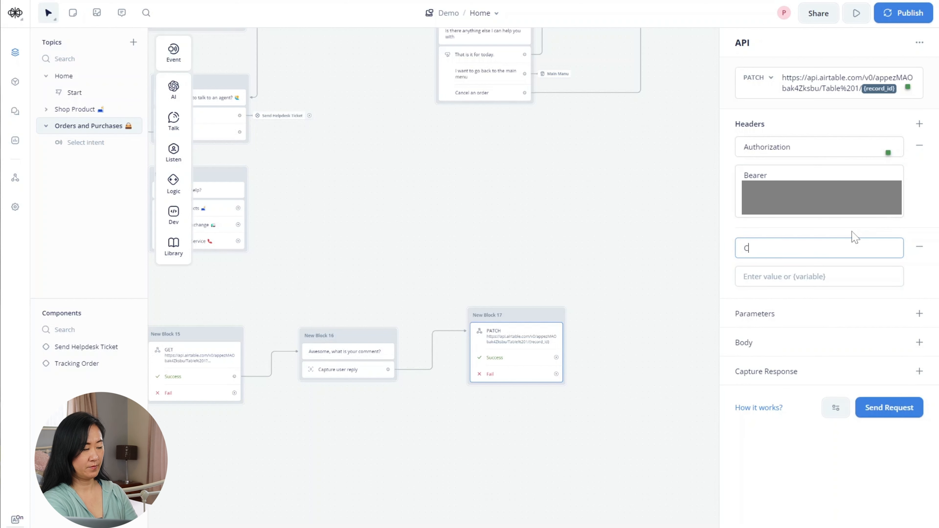
{"action": "type", "text": "ontent-"}
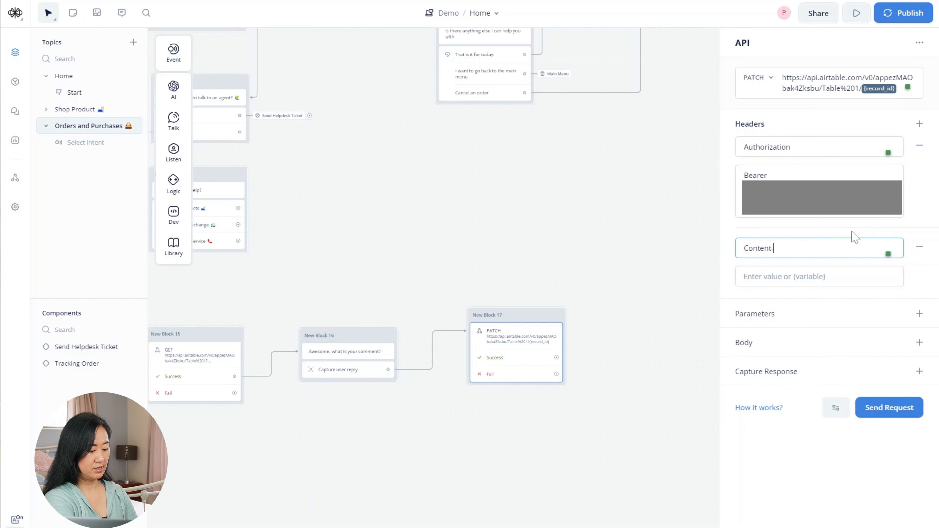
{"action": "type", "text": "Type"}
{"action": "key", "text": "Tab"}
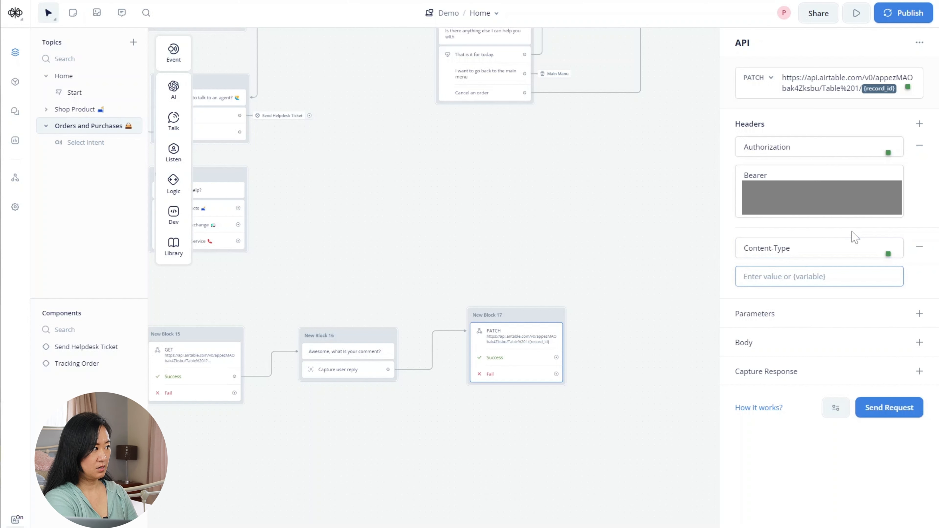
{"action": "type", "text": "appli"}
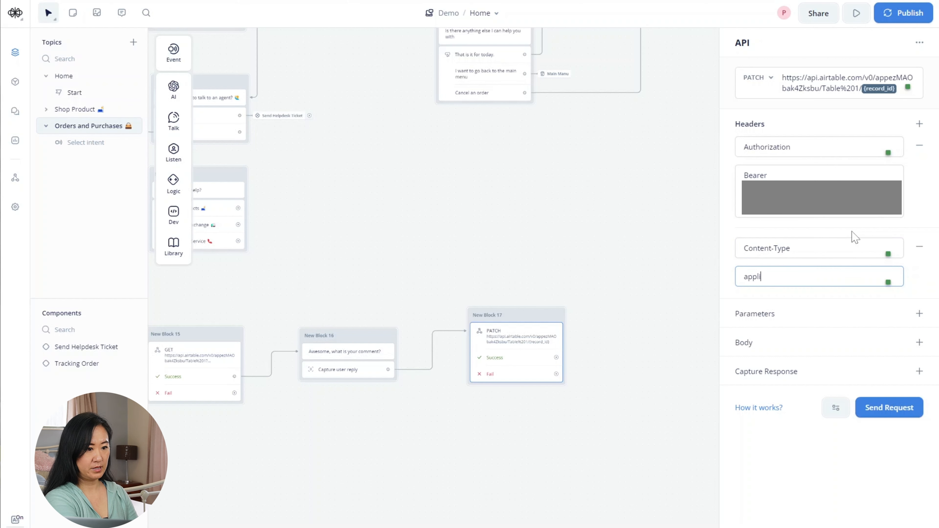
{"action": "type", "text": "cation"}
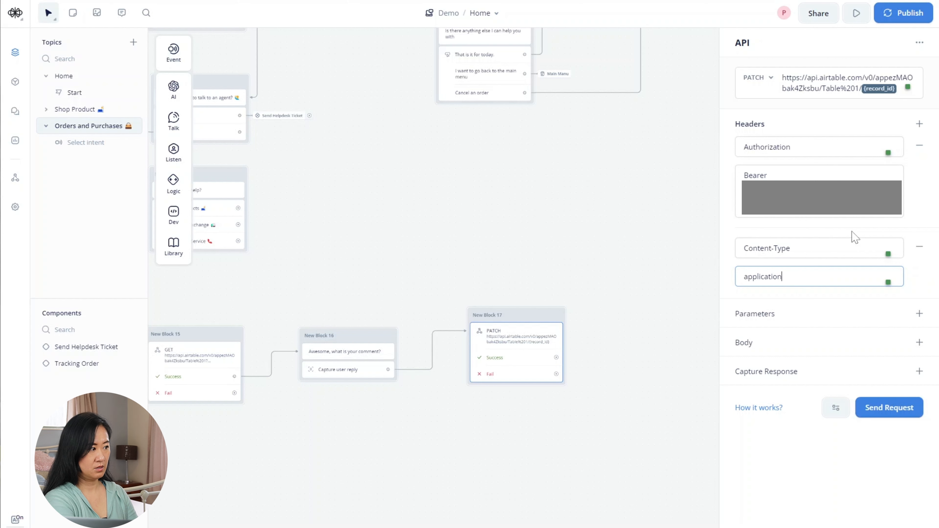
{"action": "type", "text": "/json"}
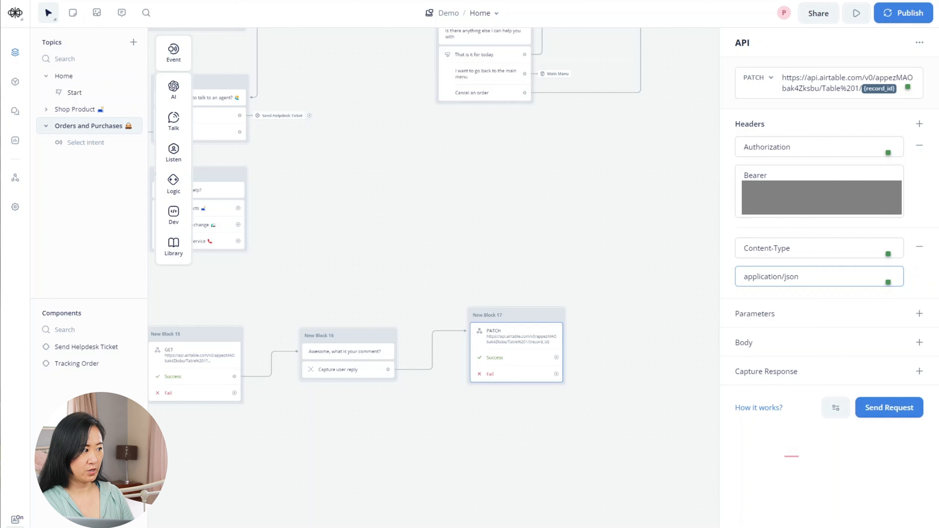
{"action": "left_click", "coordinate": [914, 345]}
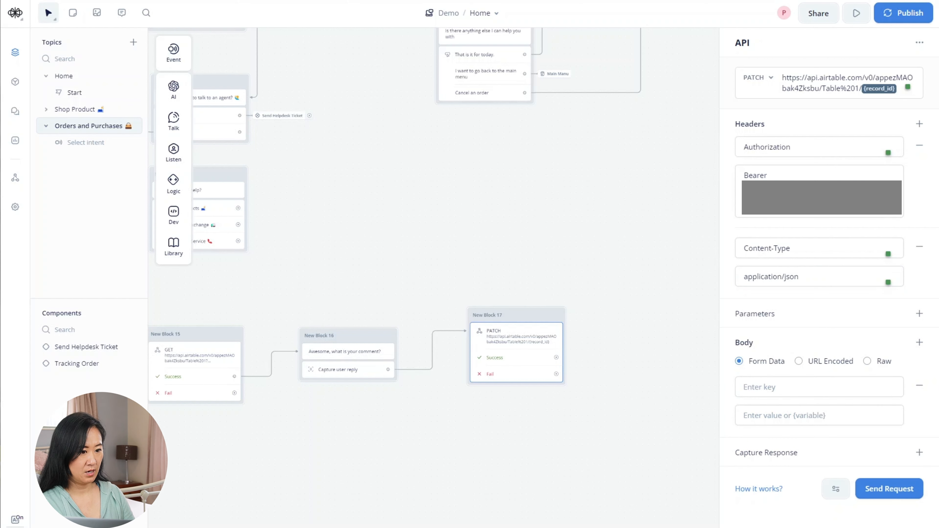
- Paste a raw JSON body setting "Comment" to "{order_comment}" into the PATCH request
{"action": "left_click", "coordinate": [868, 363]}
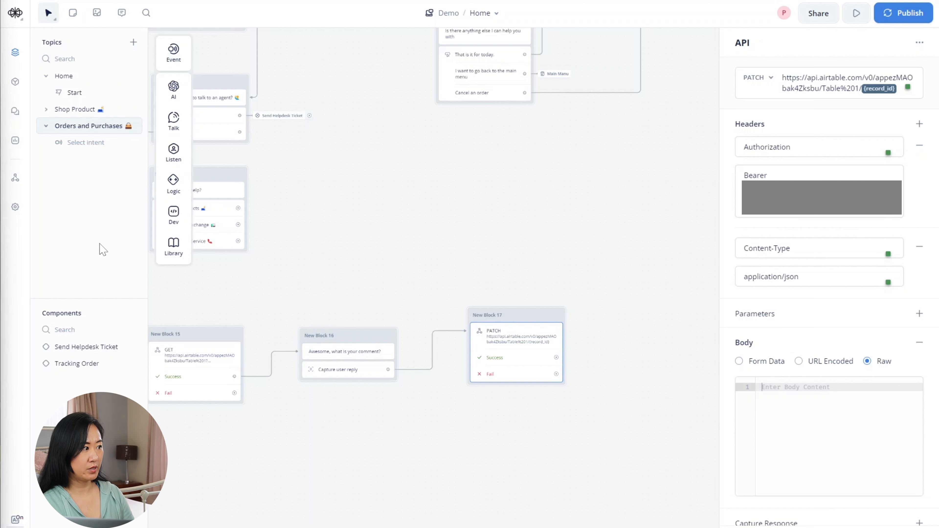
{"action": "mouse_move", "coordinate": [170, 255]}
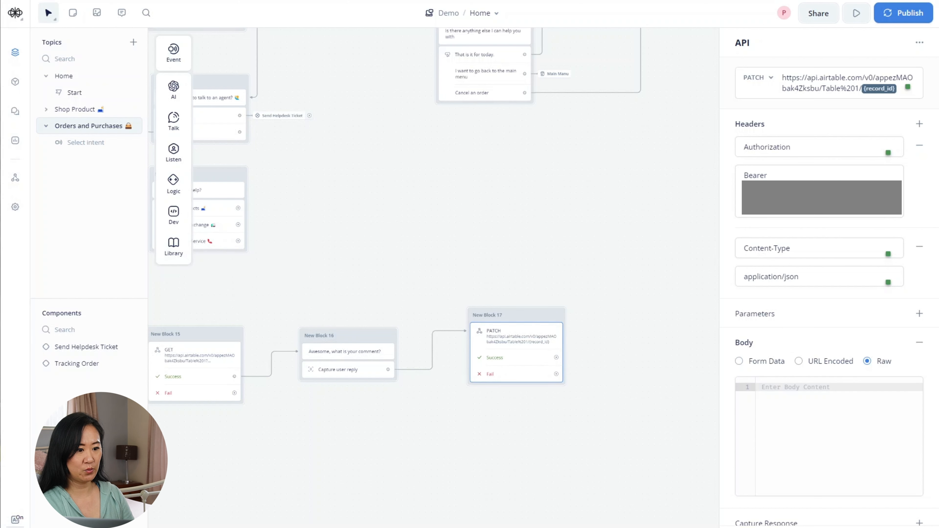
{"action": "right_click", "coordinate": [776, 160]}
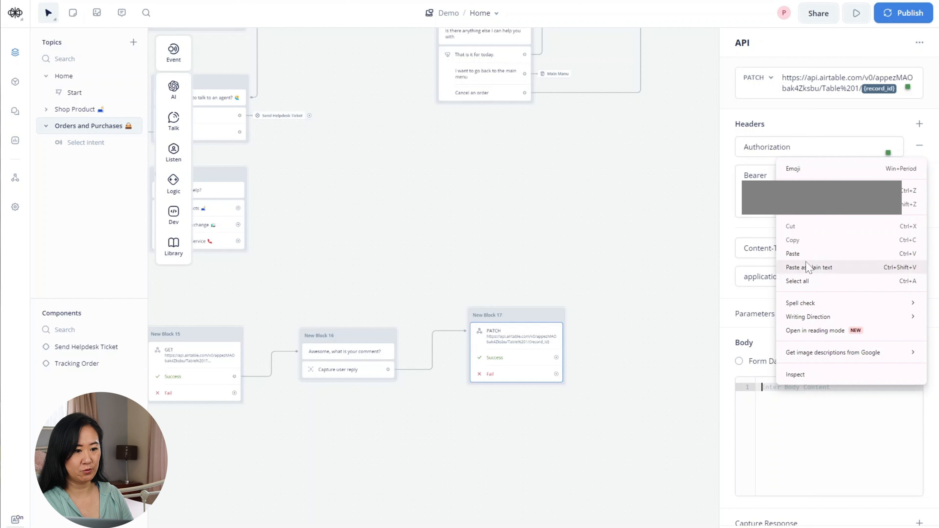
{"action": "left_click", "coordinate": [799, 253]}
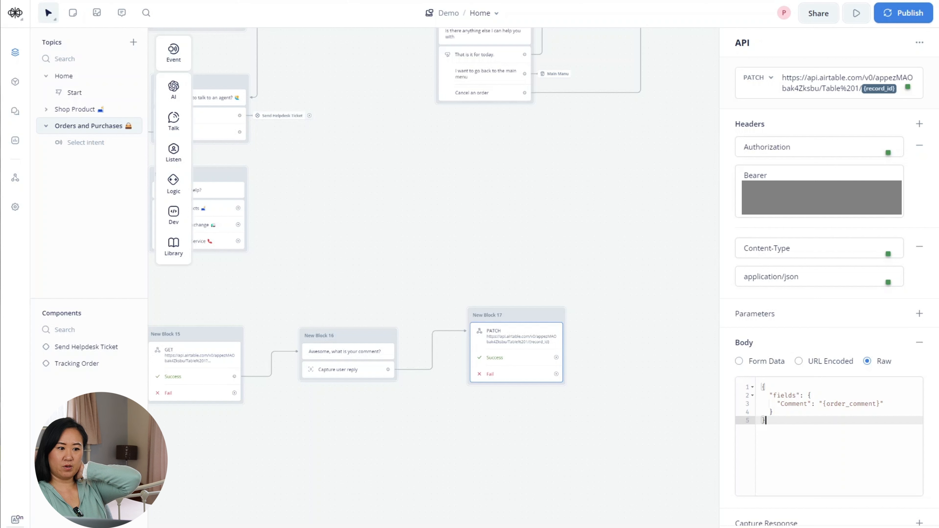
{"action": "left_click_drag", "start_coordinate": [822, 404], "coordinate": [880, 404]}
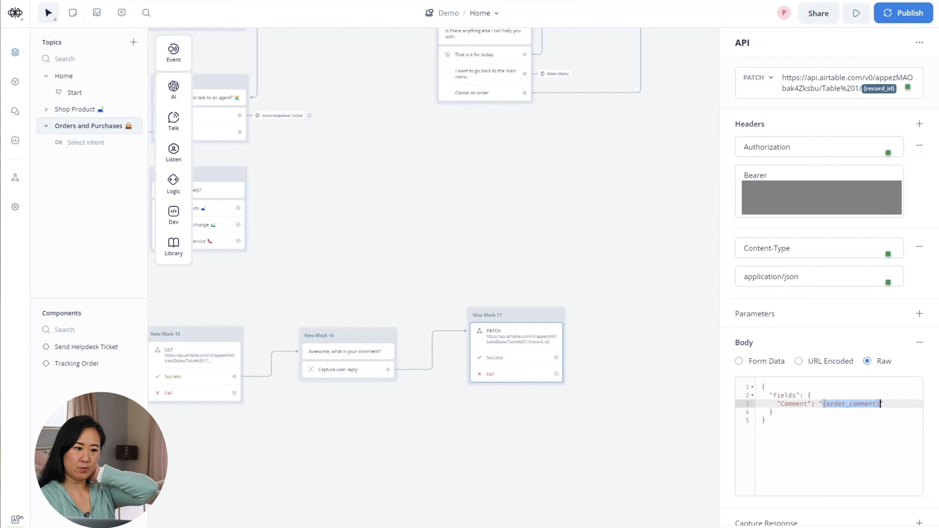
{"action": "double_click", "coordinate": [794, 403]}
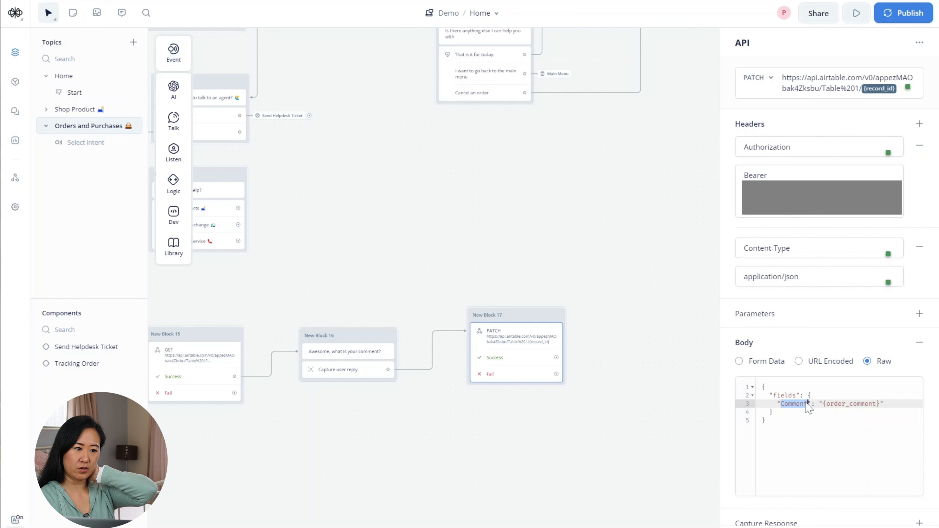
{"action": "left_click_drag", "start_coordinate": [367, 457], "coordinate": [543, 449]}
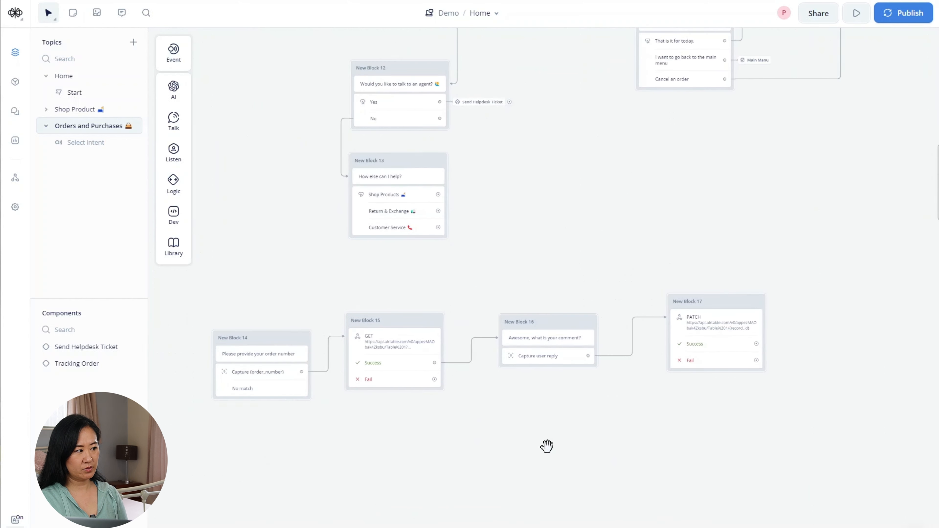
- Test the order lookup request and copy the returned record id
{"action": "left_click", "coordinate": [404, 344]}
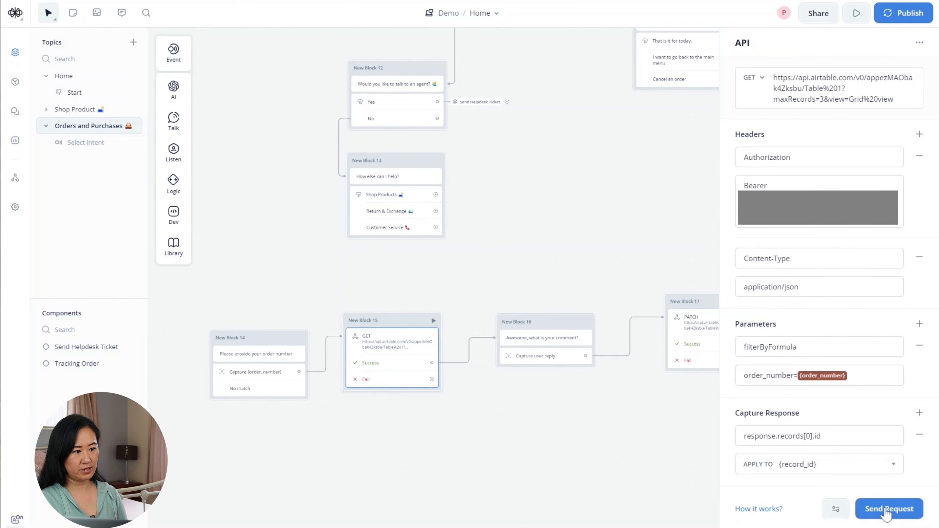
{"action": "left_click", "coordinate": [890, 508]}
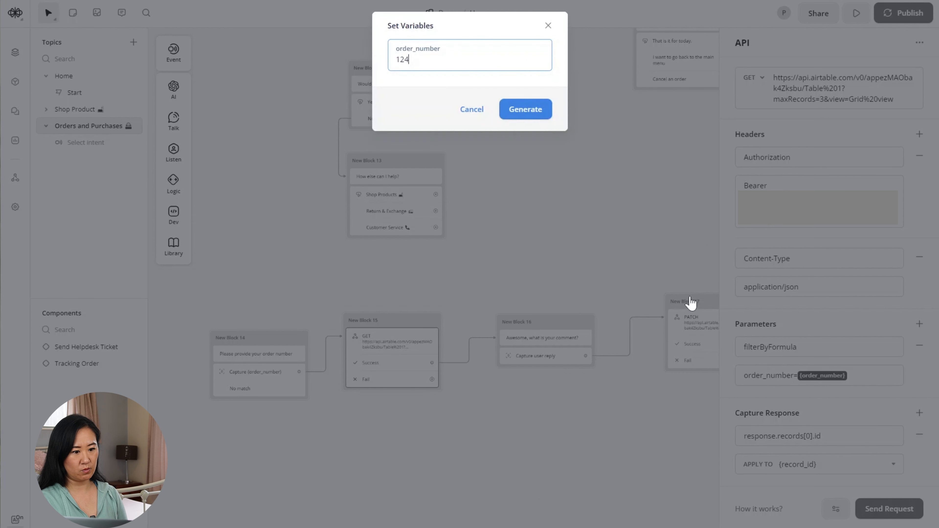
{"action": "left_click", "coordinate": [527, 113]}
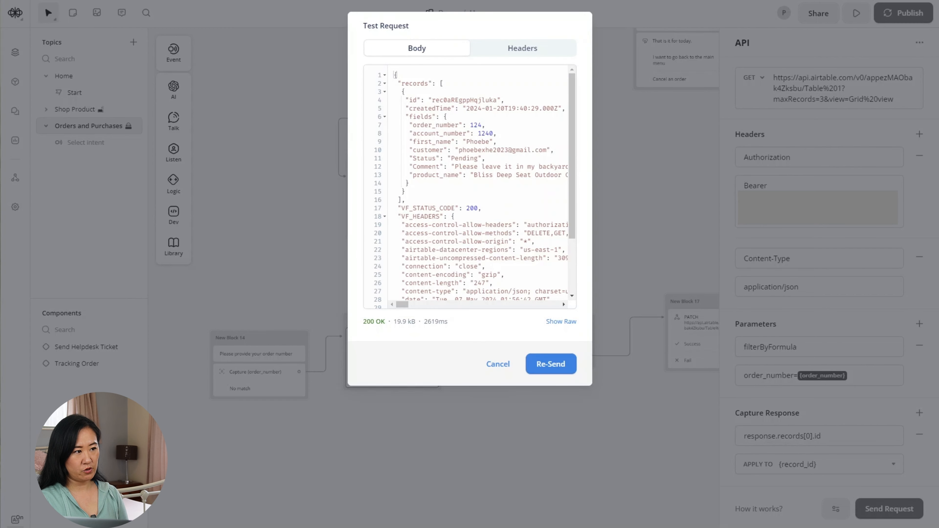
{"action": "left_click_drag", "start_coordinate": [432, 100], "coordinate": [498, 99]}
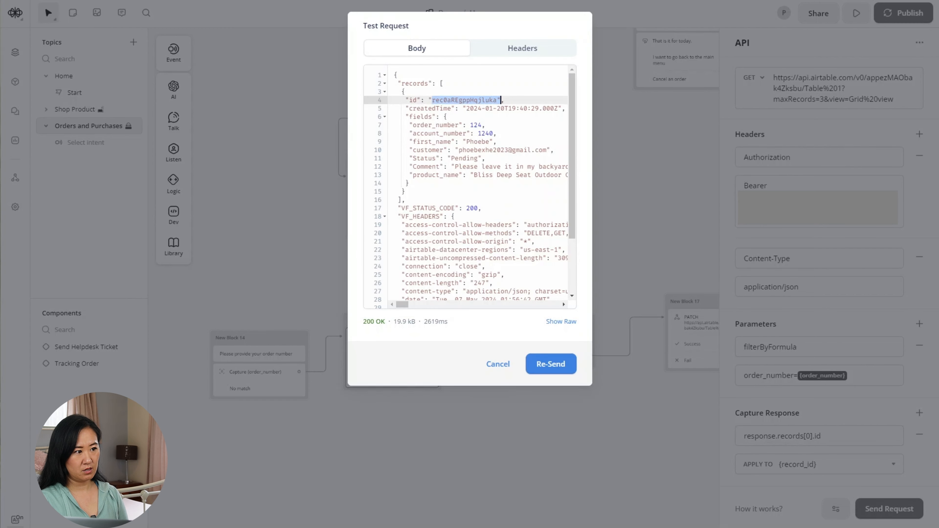
{"action": "right_click", "coordinate": [483, 100]}
{"action": "left_click", "coordinate": [503, 109]}
{"action": "left_click", "coordinate": [490, 506]}
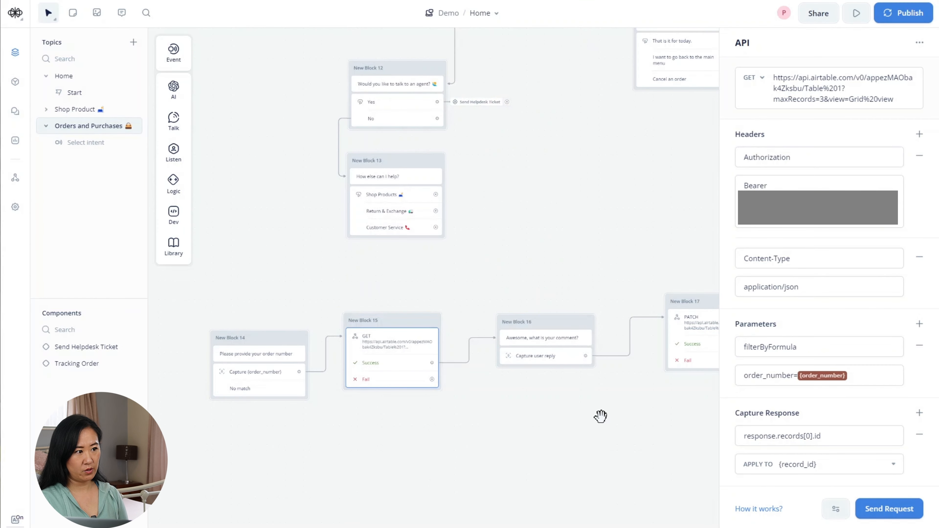
- Send a test PATCH using the copied record_id and comment 'Only deliver the item when it is a sunny day'
{"action": "left_click_drag", "start_coordinate": [601, 416], "coordinate": [425, 422]}
{"action": "left_click", "coordinate": [297, 328]}
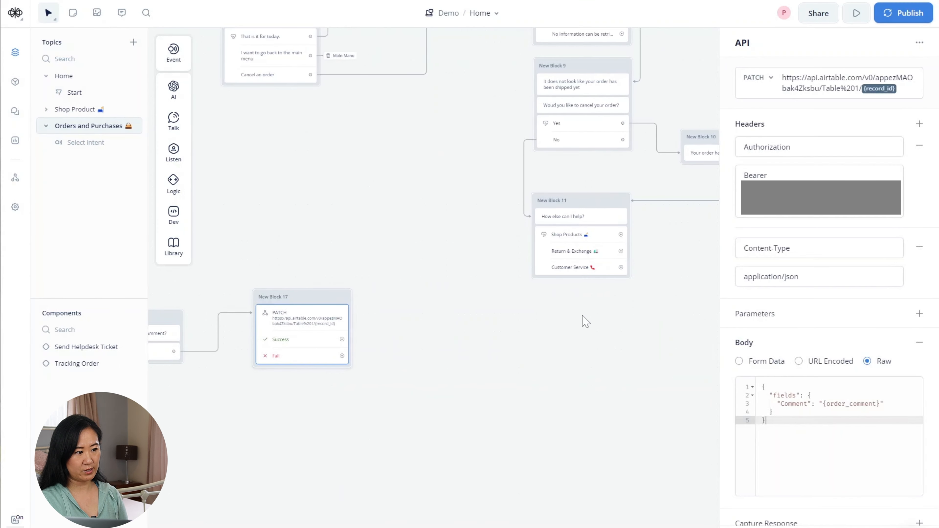
{"action": "left_click", "coordinate": [887, 527]}
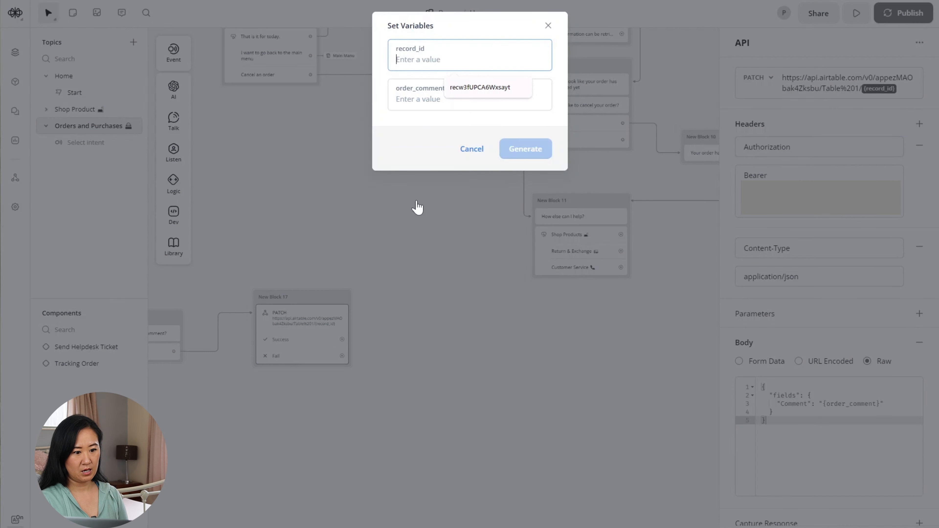
{"action": "right_click", "coordinate": [411, 58]}
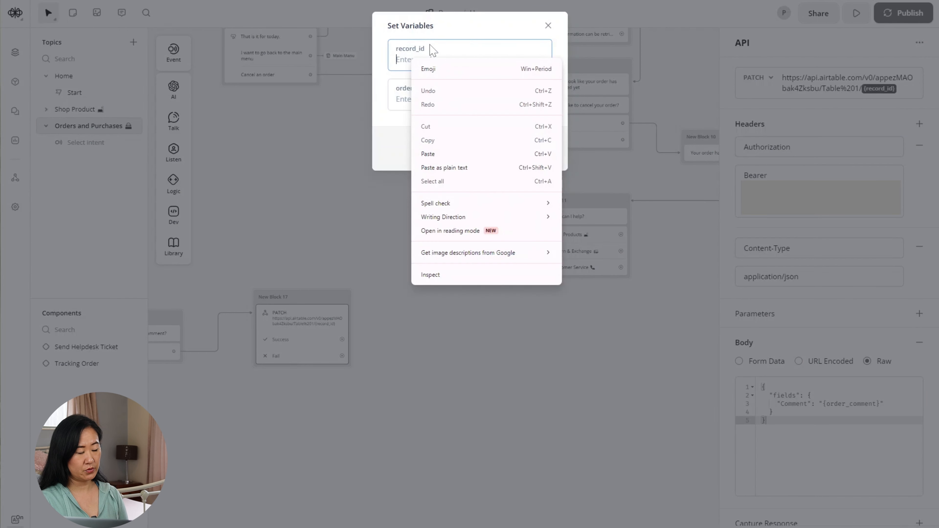
{"action": "left_click", "coordinate": [449, 154]}
{"action": "key", "text": "Tab"}
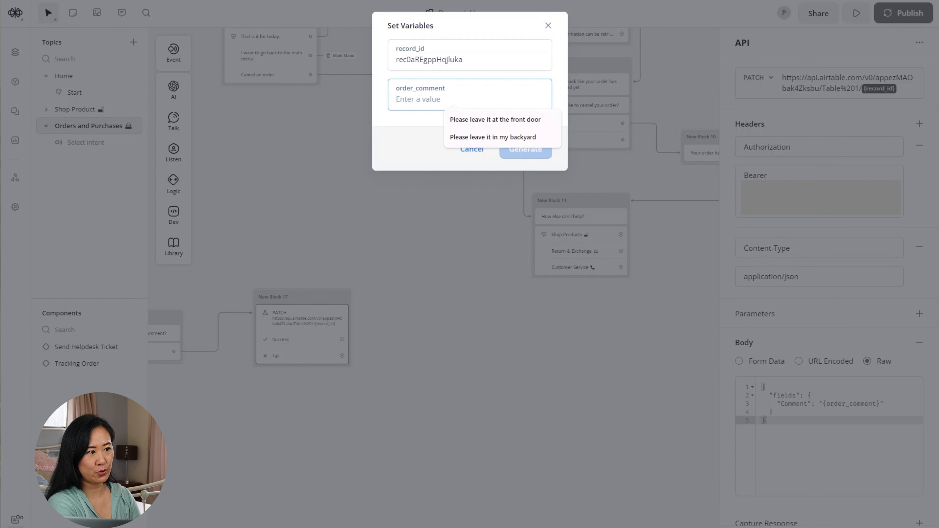
{"action": "type", "text": "OKay"}
{"action": "key", "text": "BackSpace"}
{"action": "key", "text": "BackSpace"}
{"action": "key", "text": "BackSpace"}
{"action": "key", "text": "BackSpace"}
{"action": "key", "text": "BackSpace"}
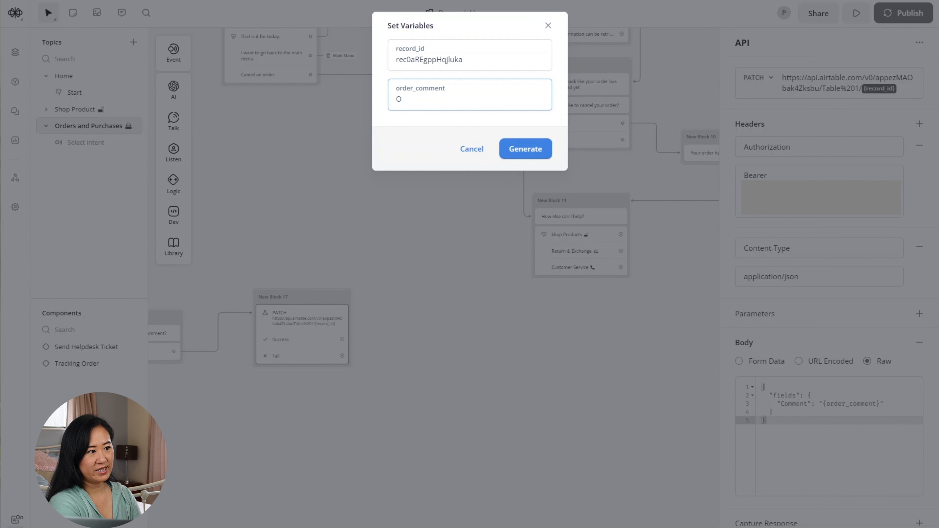
{"action": "type", "text": "Only del"}
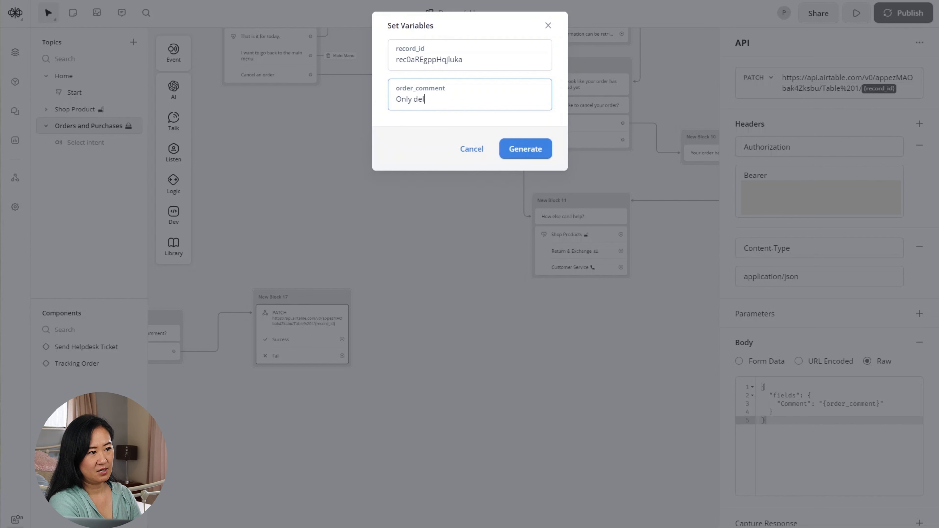
{"action": "type", "text": "iever "}
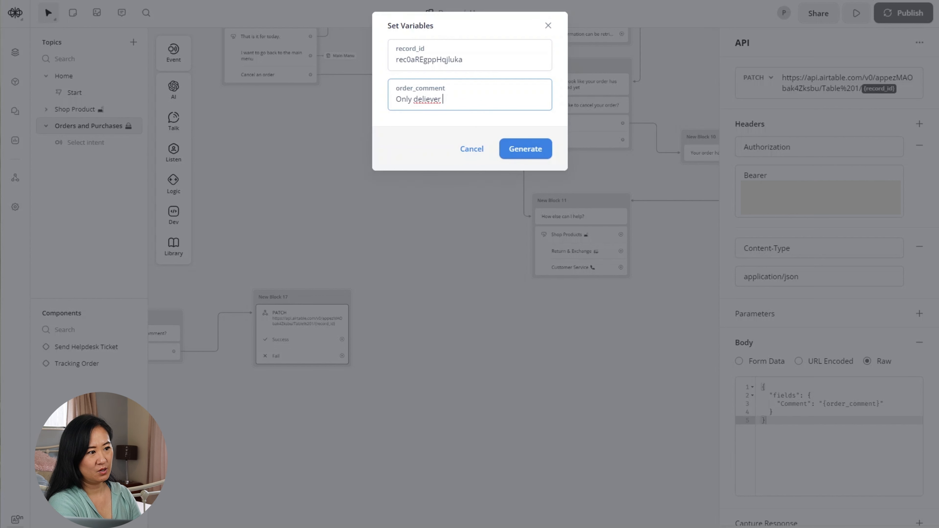
{"action": "type", "text": "the i"}
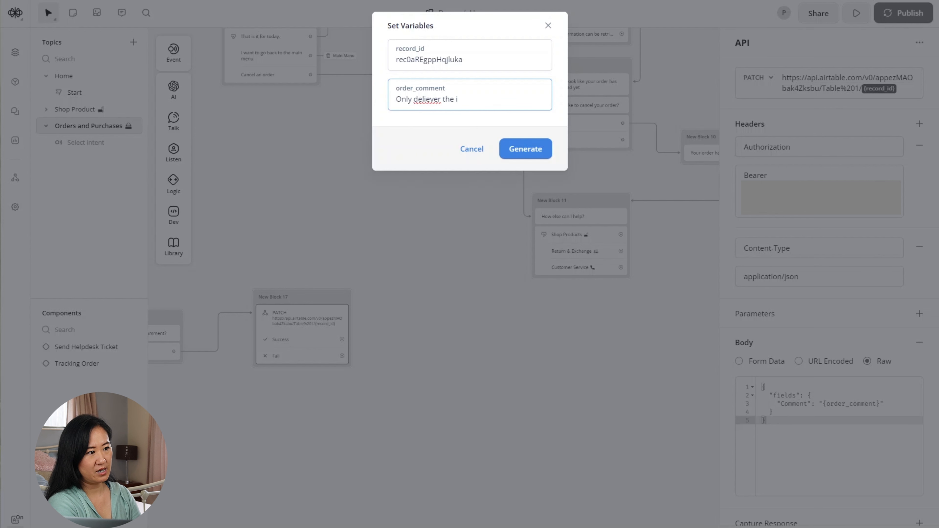
{"action": "key", "text": "BackSpace"}
{"action": "key", "text": "BackSpace"}
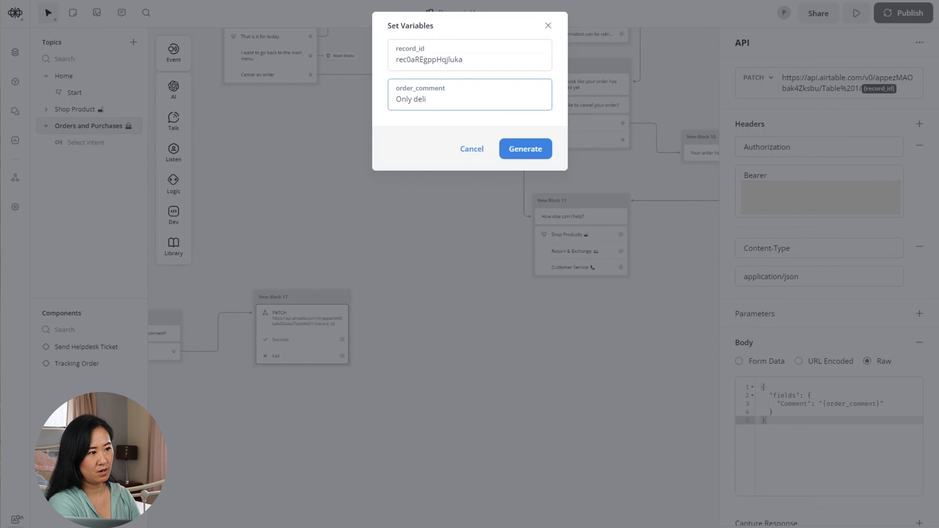
{"action": "type", "text": "er the ite"}
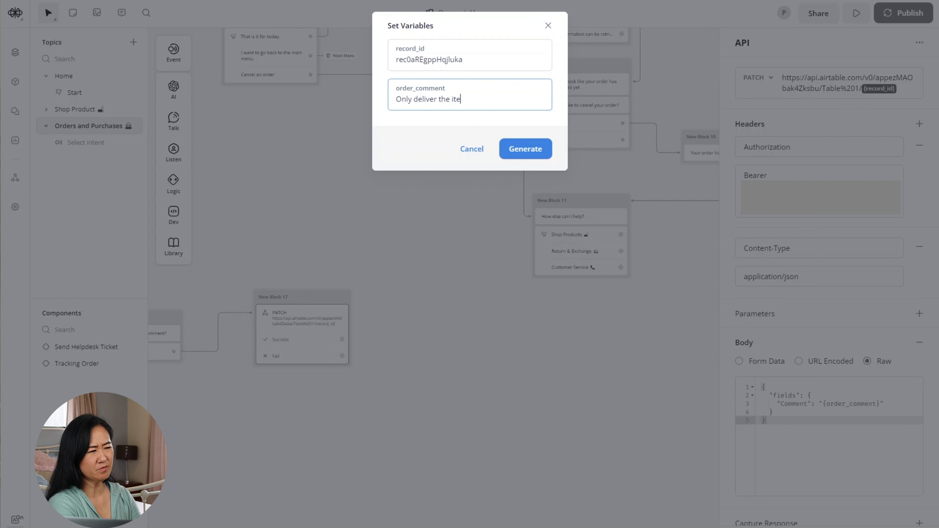
{"action": "type", "text": "m when "}
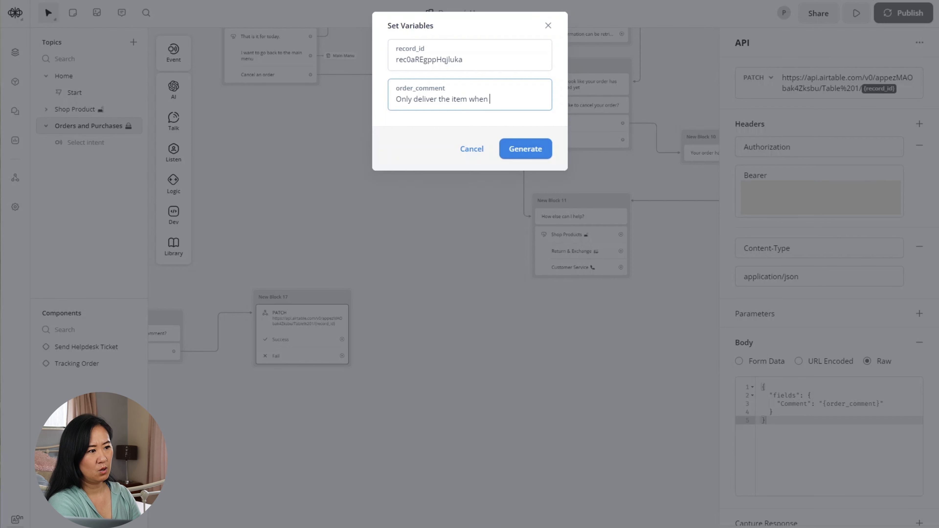
{"action": "type", "text": "it is a sun"}
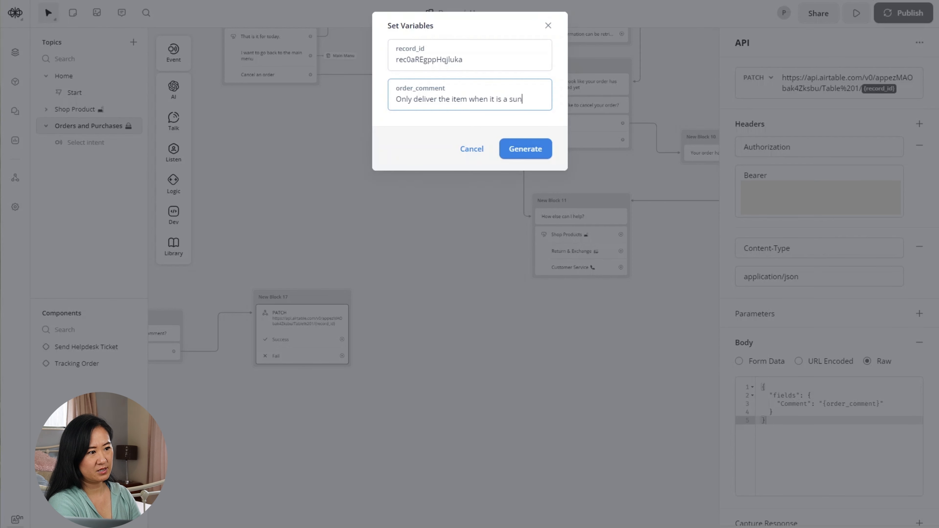
{"action": "type", "text": "ny day"}
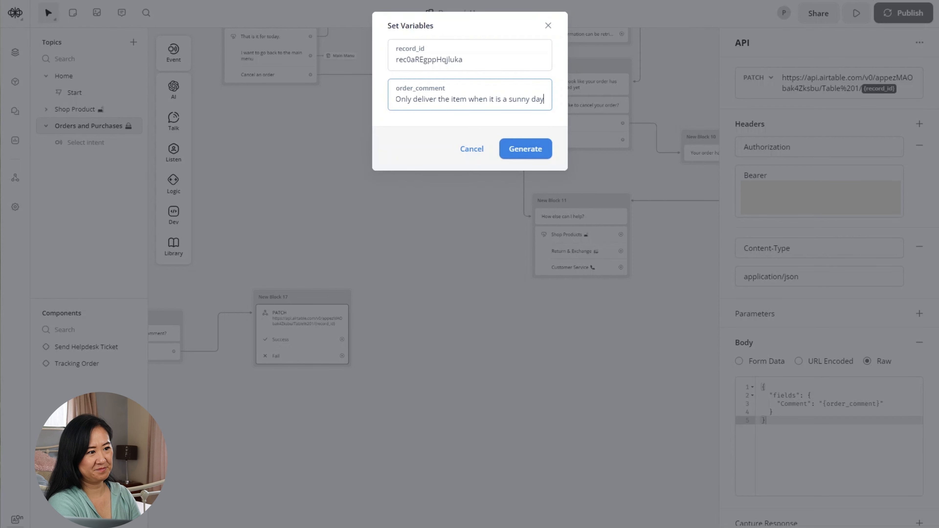
{"action": "left_click", "coordinate": [517, 152]}
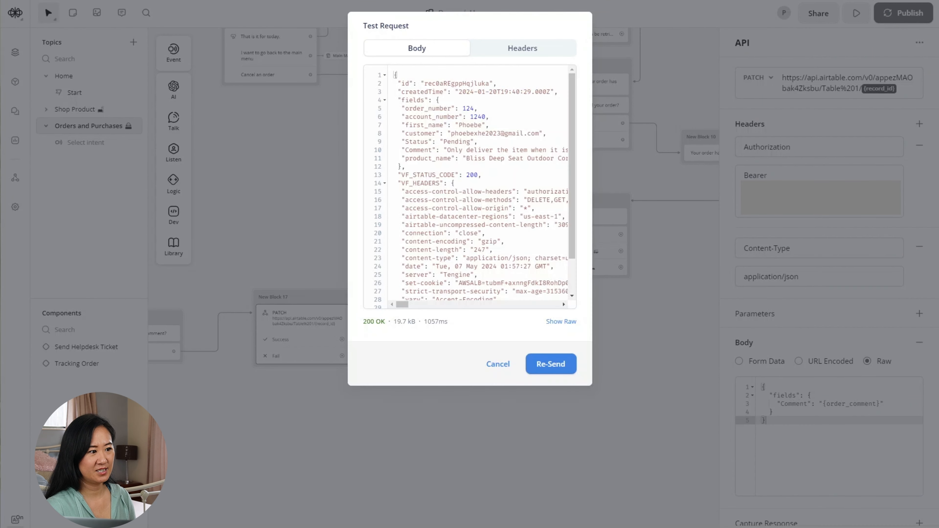
- Verify the 200 OK status and updated Comment value, then close the test results
{"action": "left_click_drag", "start_coordinate": [463, 175], "coordinate": [479, 175]}
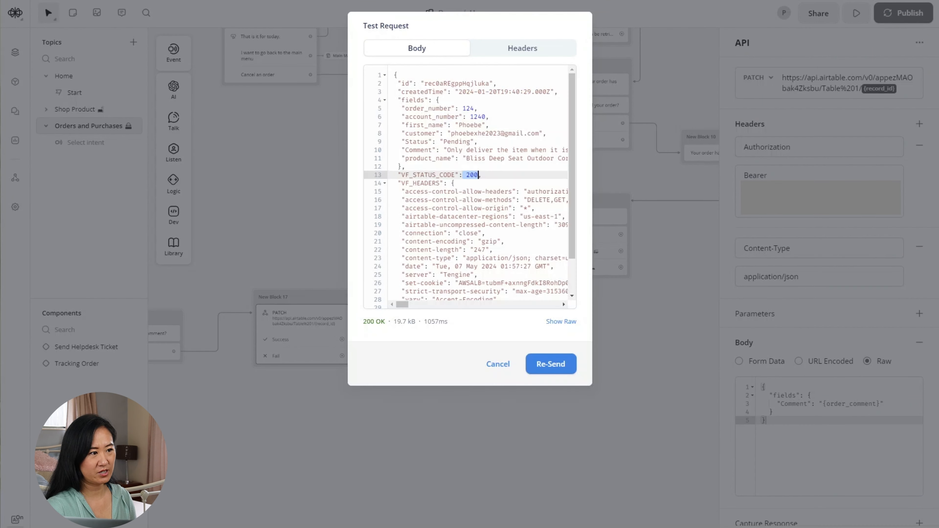
{"action": "left_click_drag", "start_coordinate": [445, 150], "coordinate": [557, 150]}
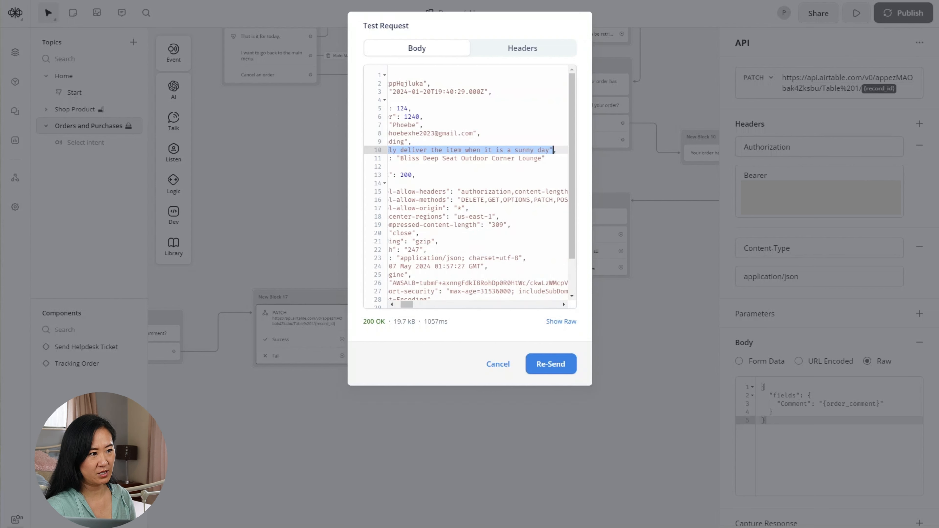
{"action": "mouse_move", "coordinate": [308, 527]}
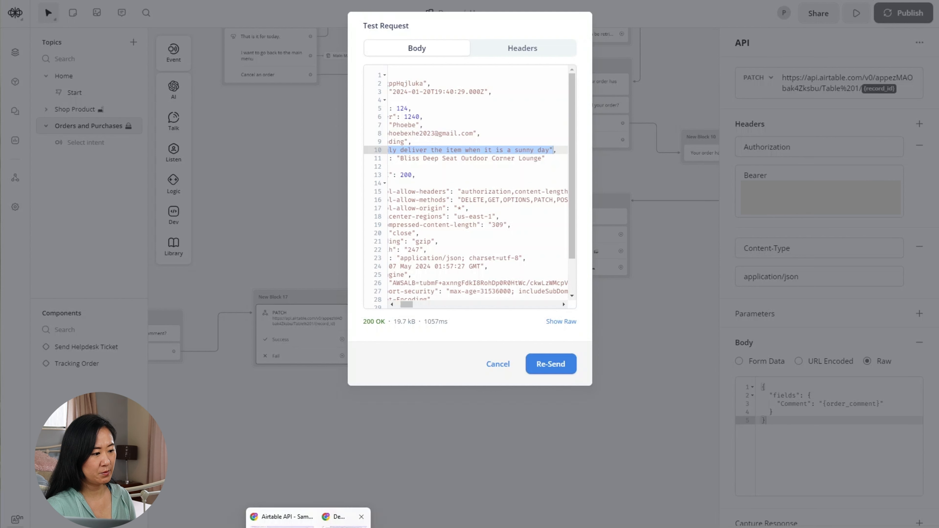
{"action": "left_click", "coordinate": [281, 517]}
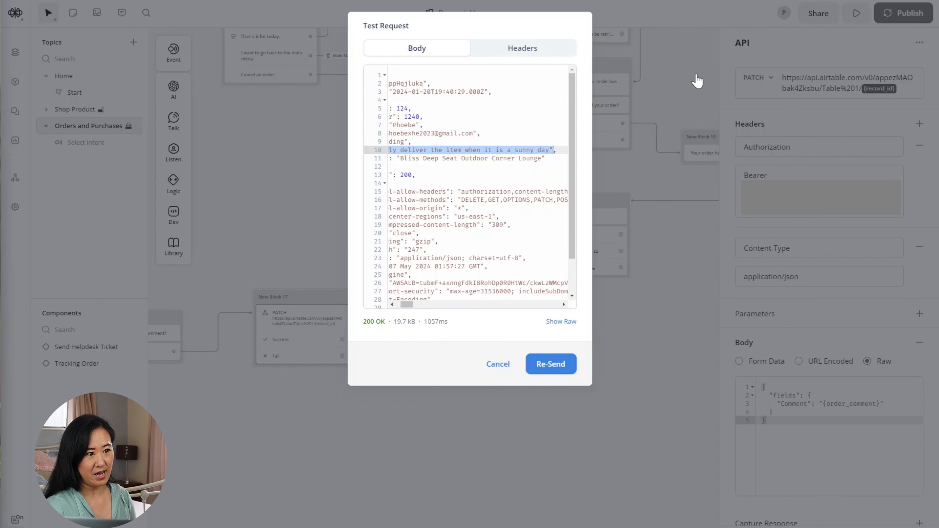
{"action": "left_click", "coordinate": [499, 364]}
- After the update's success path, reply: Your comment "{order_comment}" has been added to your order
{"action": "left_click_drag", "start_coordinate": [342, 339], "coordinate": [409, 313]}
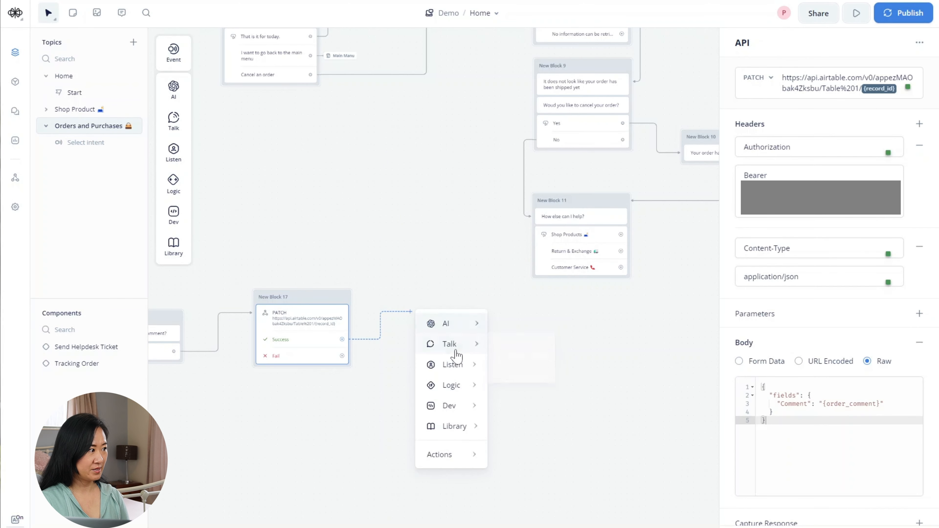
{"action": "mouse_move", "coordinate": [455, 345]}
{"action": "left_click", "coordinate": [536, 351]}
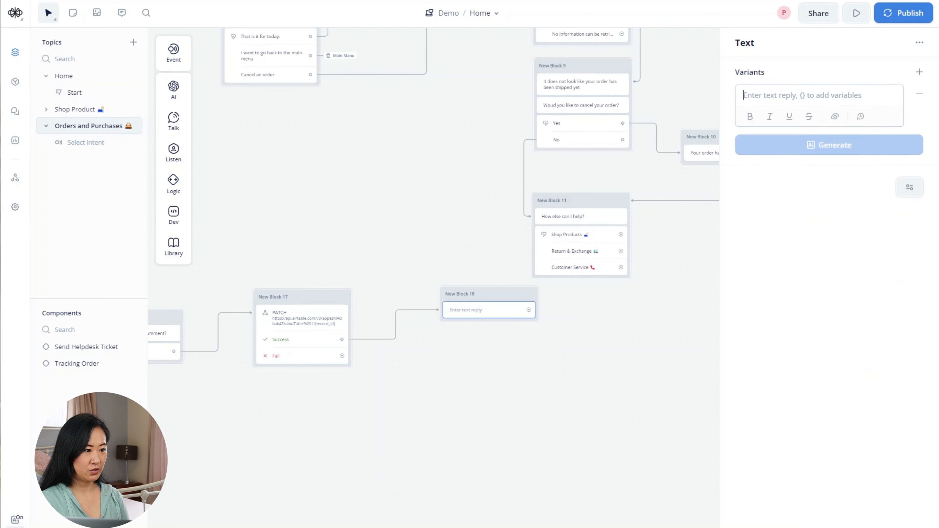
{"action": "type", "text": "Your commen"}
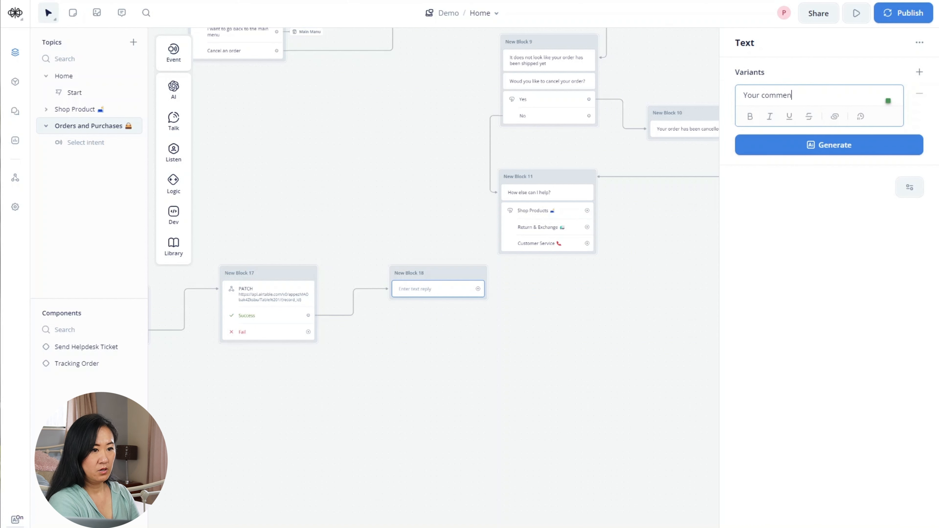
{"action": "type", "text": "t \""}
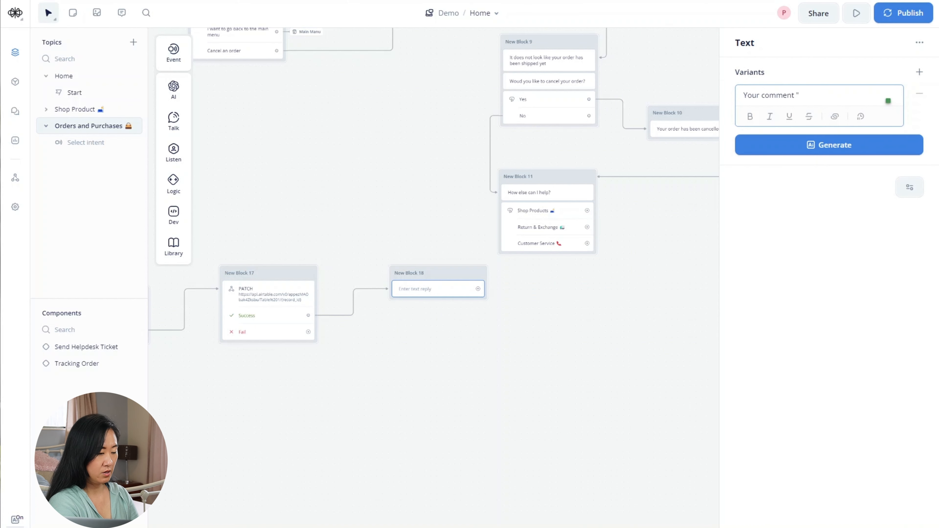
{"action": "type", "text": "{order"}
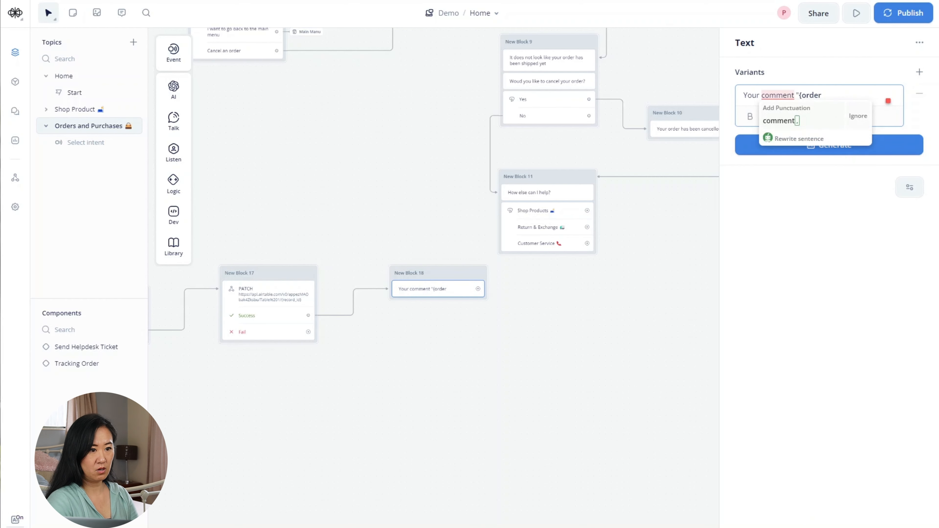
{"action": "left_click", "coordinate": [832, 145]}
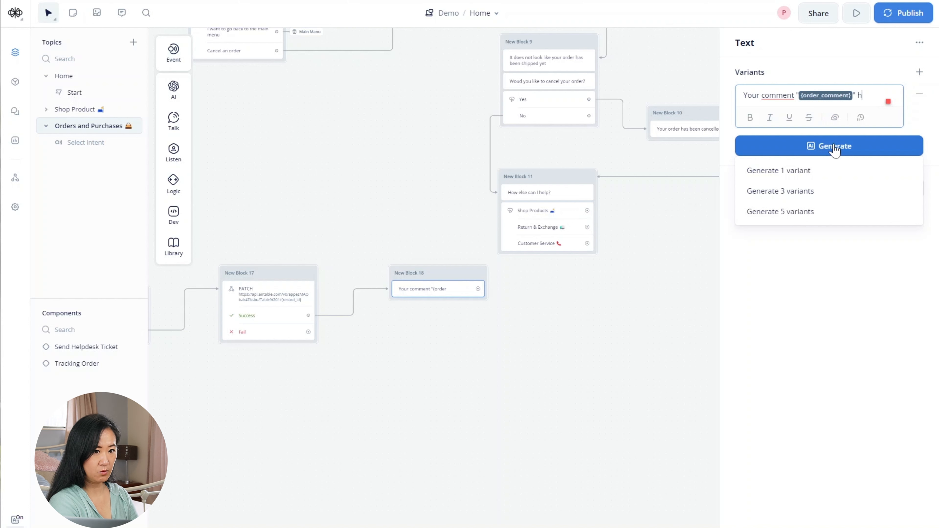
{"action": "type", "text": "\" has been add"}
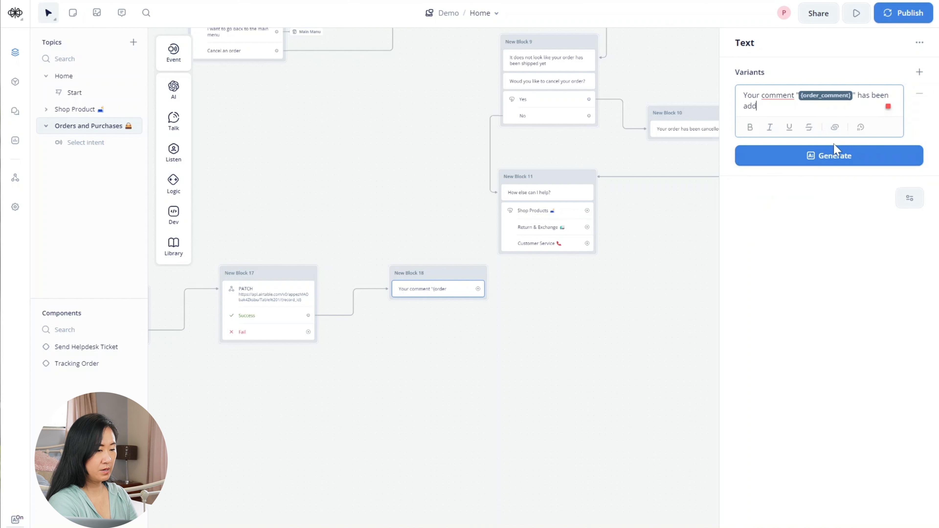
{"action": "type", "text": "ed to your or"}
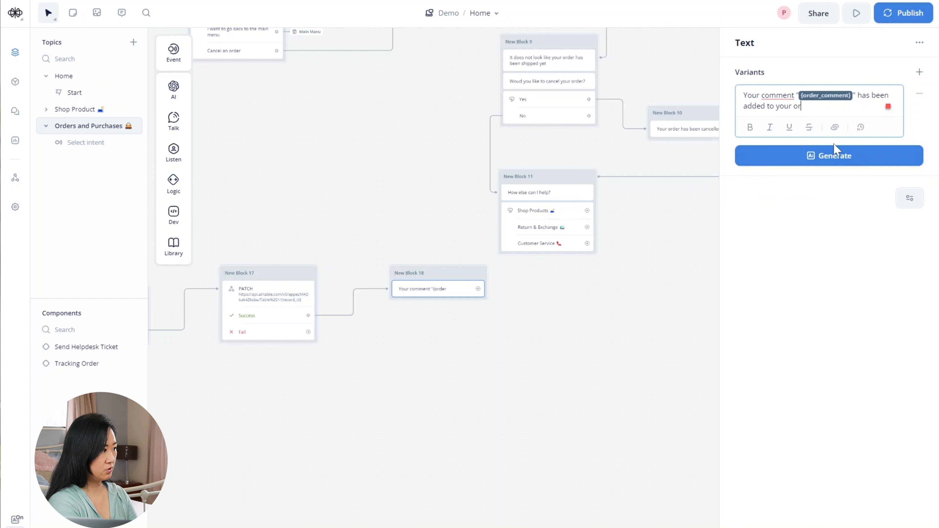
{"action": "type", "text": "der."}
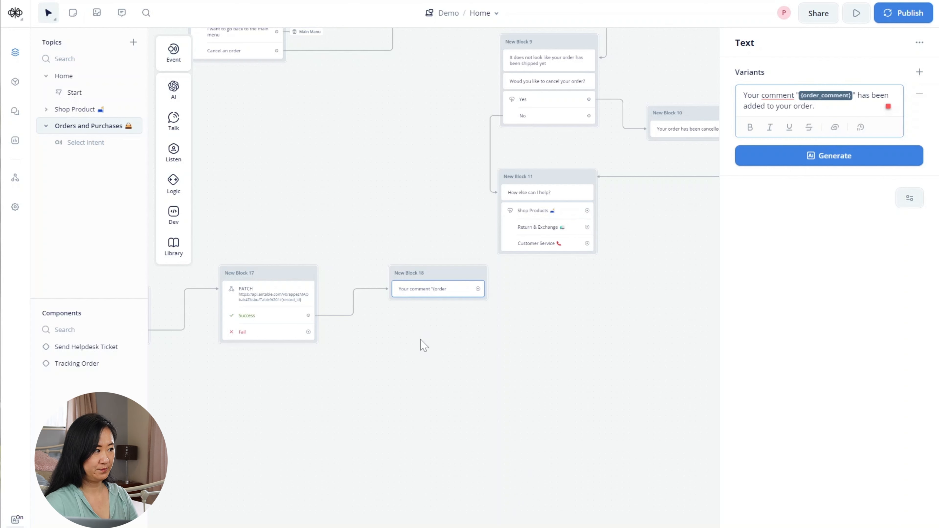
{"action": "left_click", "coordinate": [421, 352]}
- Add the text 'Is there anything else you would like to do?' to New Block 18
{"action": "mouse_move", "coordinate": [173, 120]}
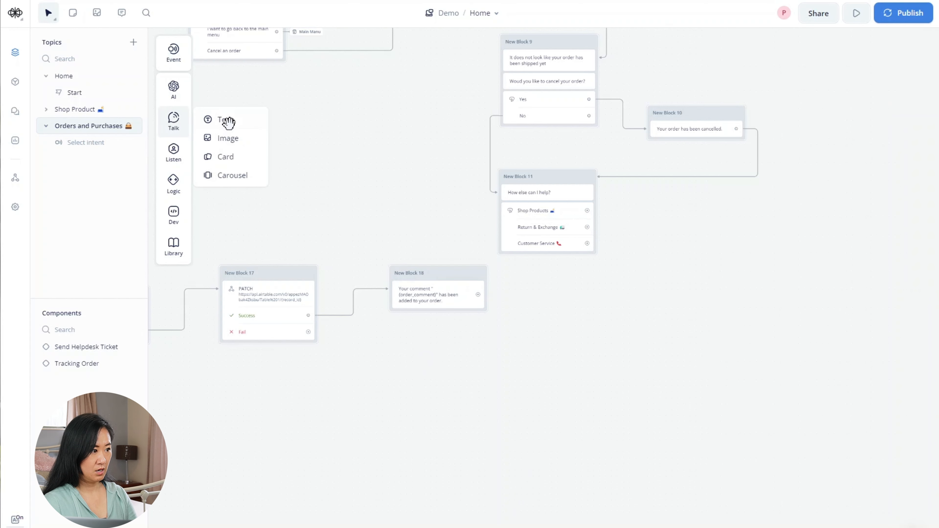
{"action": "left_click_drag", "start_coordinate": [226, 121], "coordinate": [430, 321]}
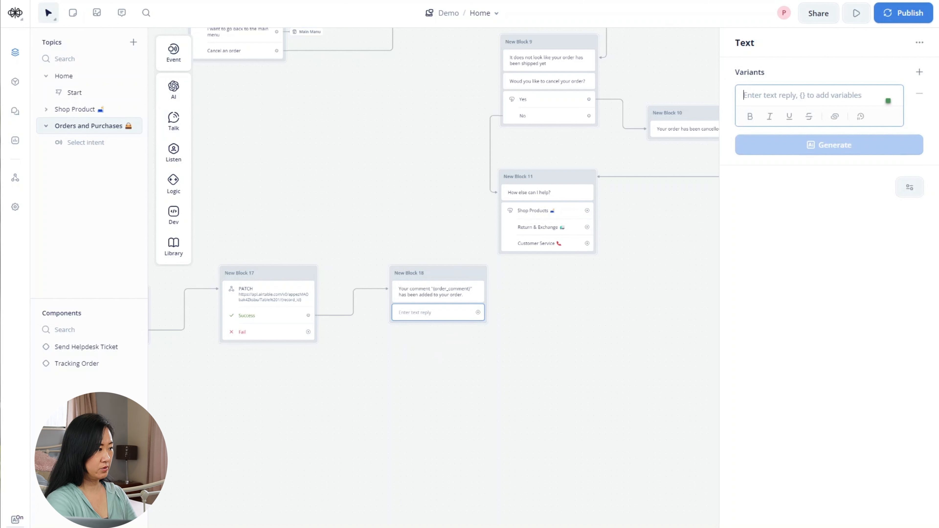
{"action": "type", "text": "Is there anything e"}
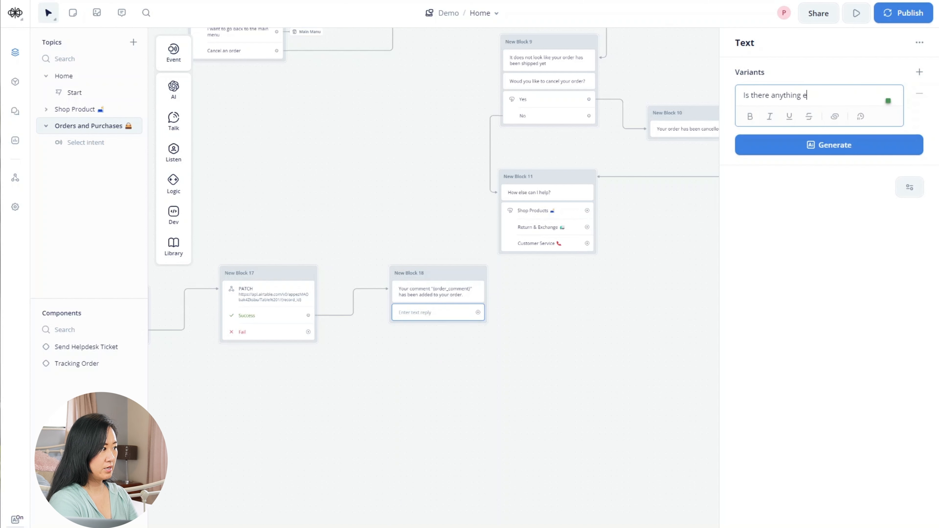
{"action": "type", "text": "lse you would like to do?"}
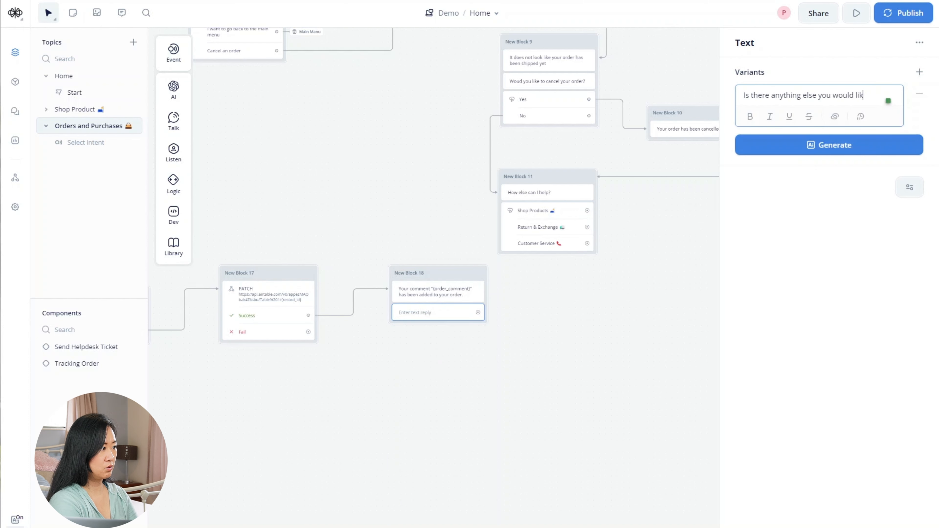
{"action": "left_click", "coordinate": [473, 436]}
- Add reply buttons labelled 'Yes' and 'No, that is all'
{"action": "mouse_move", "coordinate": [178, 148]}
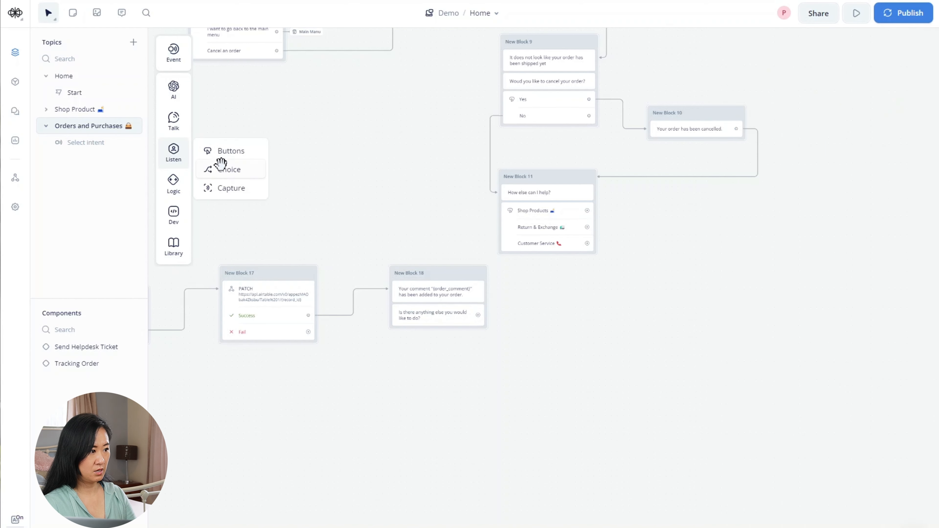
{"action": "left_click_drag", "start_coordinate": [218, 165], "coordinate": [421, 348]}
{"action": "mouse_move", "coordinate": [185, 159]}
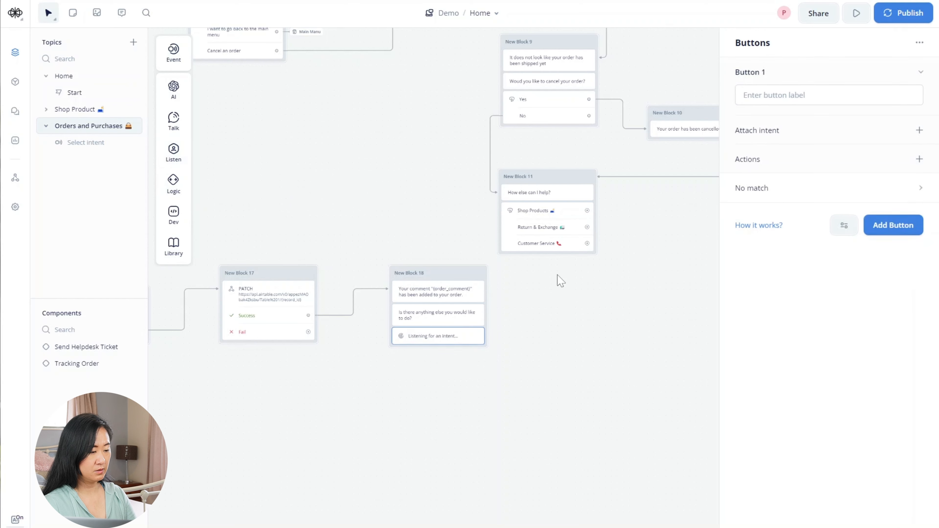
{"action": "type", "text": "Yes"}
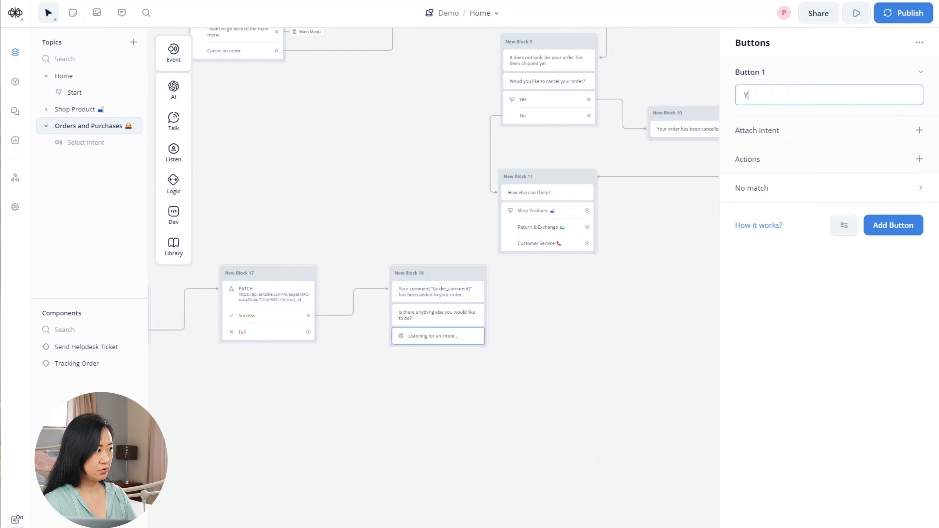
{"action": "left_click", "coordinate": [892, 227]}
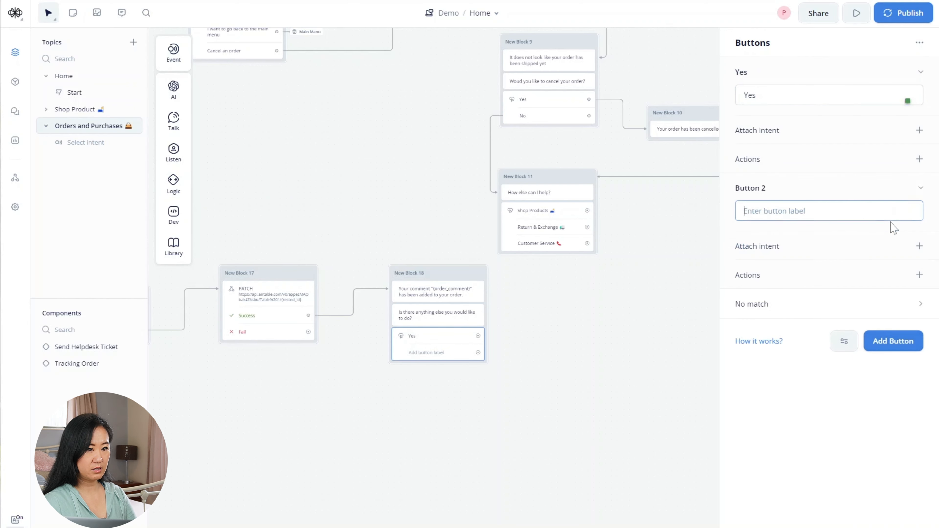
{"action": "type", "text": "No"}
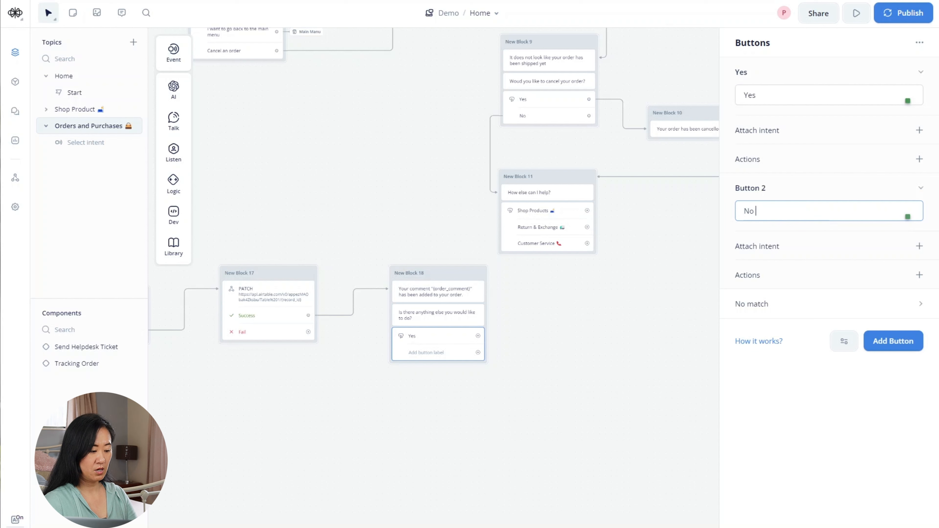
{"action": "type", "text": ", that is all."}
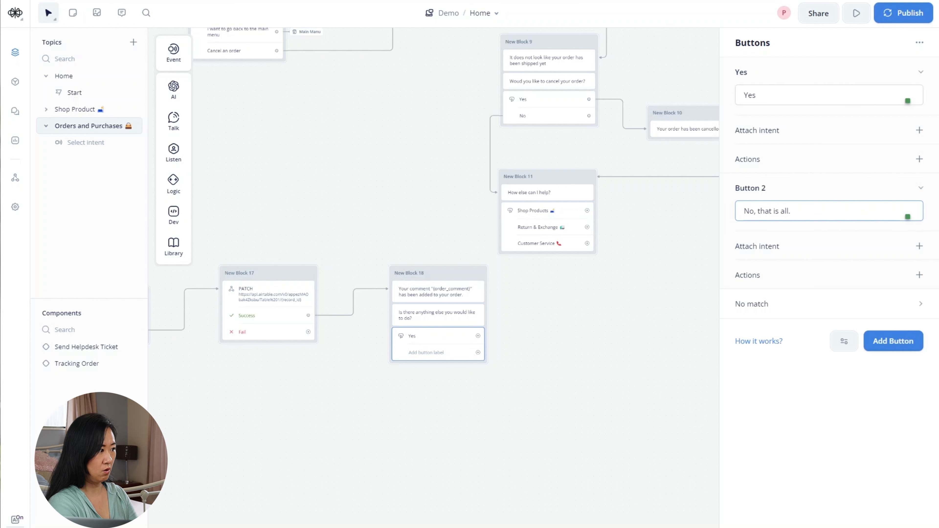
{"action": "left_click", "coordinate": [537, 386]}
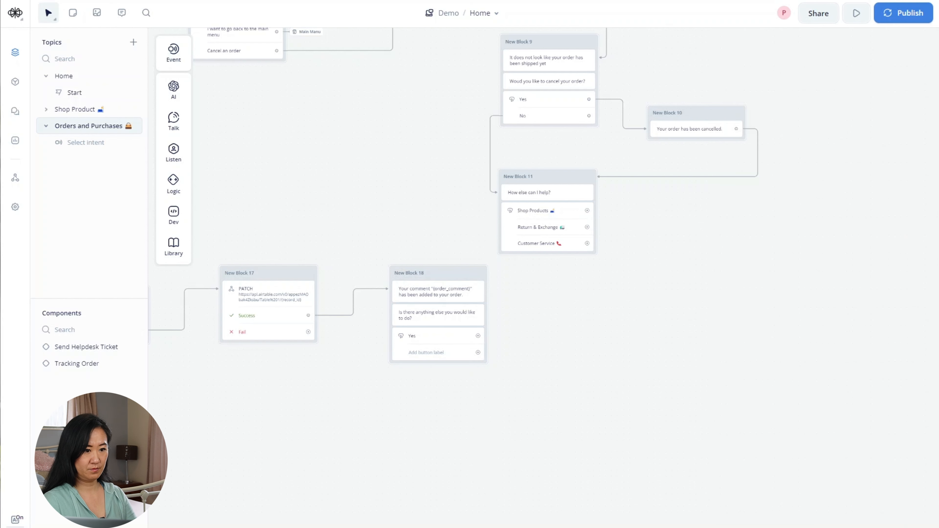
- Route the Yes button to a Go to Block step targeting Main Manu
{"action": "left_click_drag", "start_coordinate": [477, 335], "coordinate": [506, 335]}
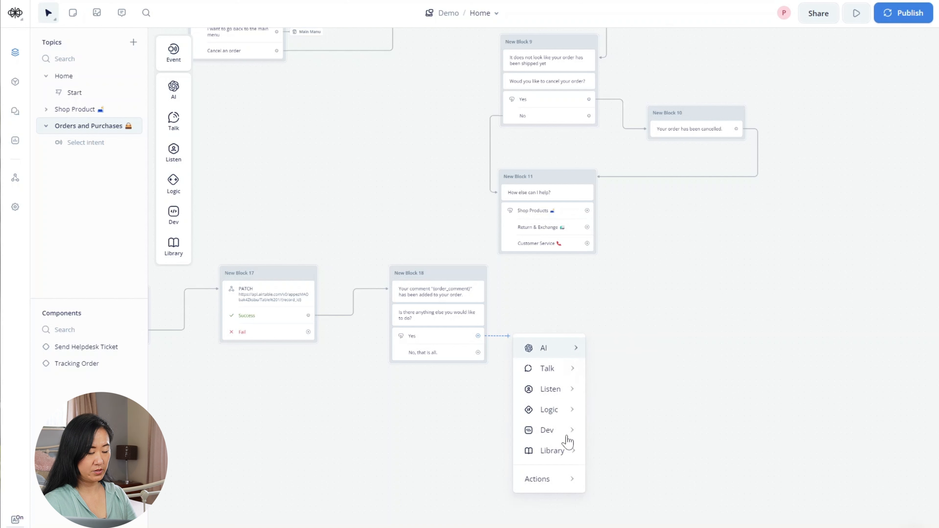
{"action": "mouse_move", "coordinate": [554, 481]}
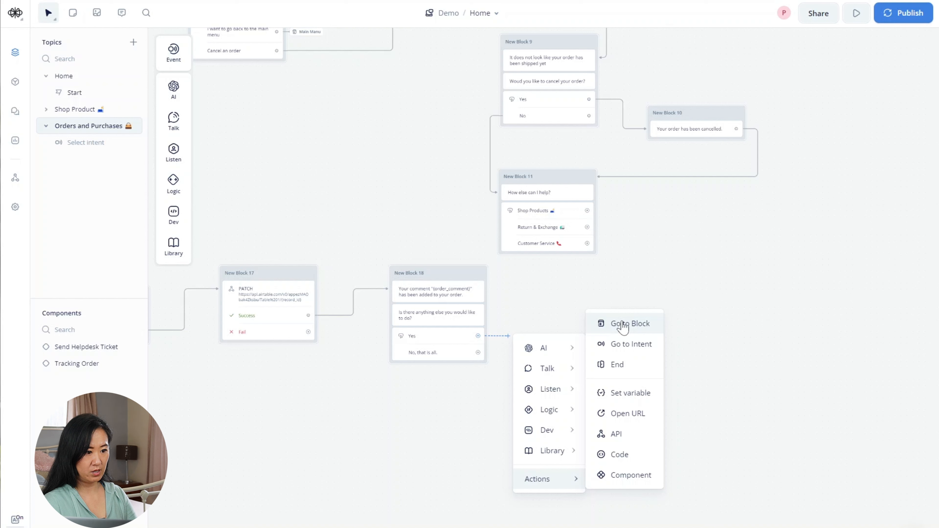
{"action": "left_click", "coordinate": [636, 328]}
{"action": "left_click", "coordinate": [828, 77]}
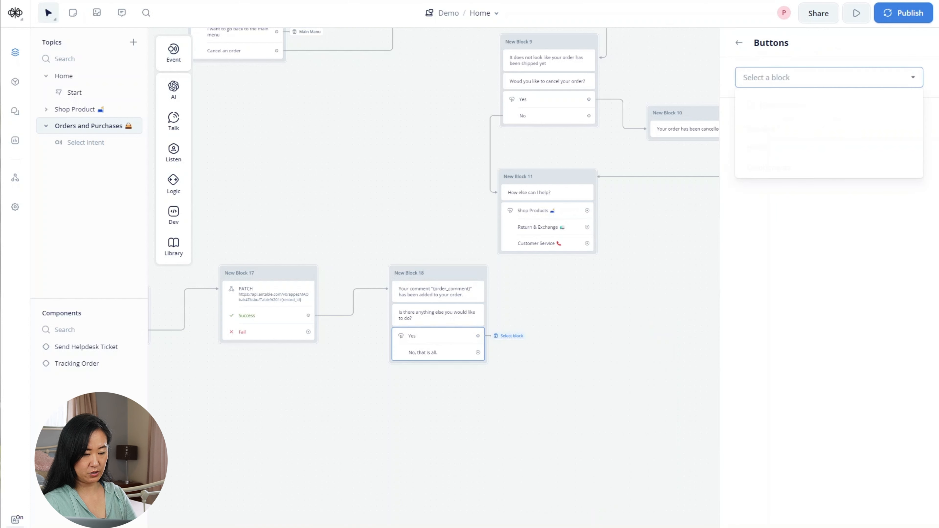
{"action": "mouse_move", "coordinate": [776, 152]}
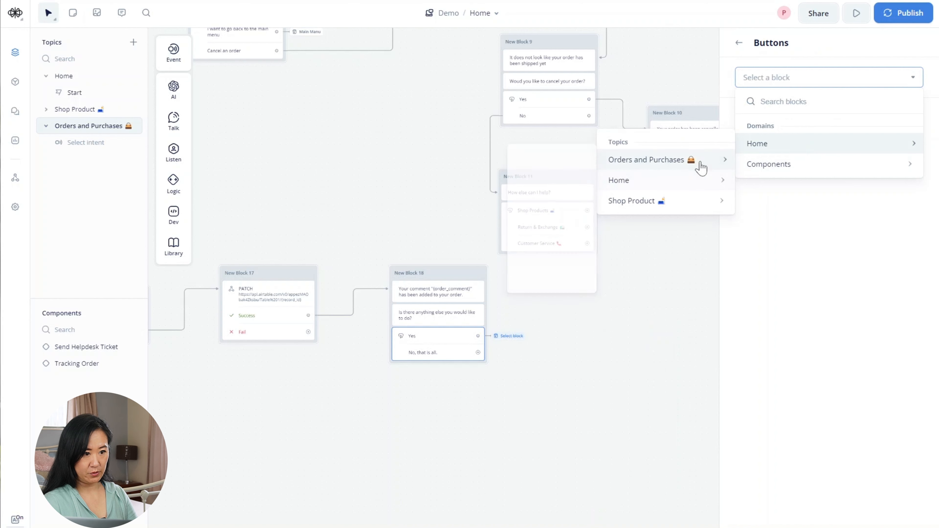
{"action": "mouse_move", "coordinate": [651, 200]}
{"action": "mouse_move", "coordinate": [615, 180]}
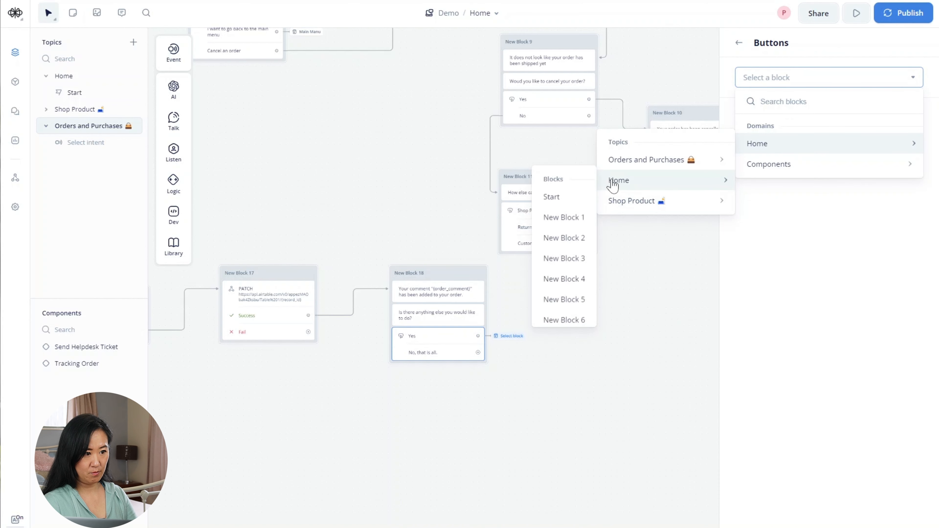
{"action": "scroll", "coordinate": [572, 300], "scroll_direction": "down", "scroll_amount": 3}
{"action": "scroll", "coordinate": [575, 301], "scroll_direction": "up", "scroll_amount": 3}
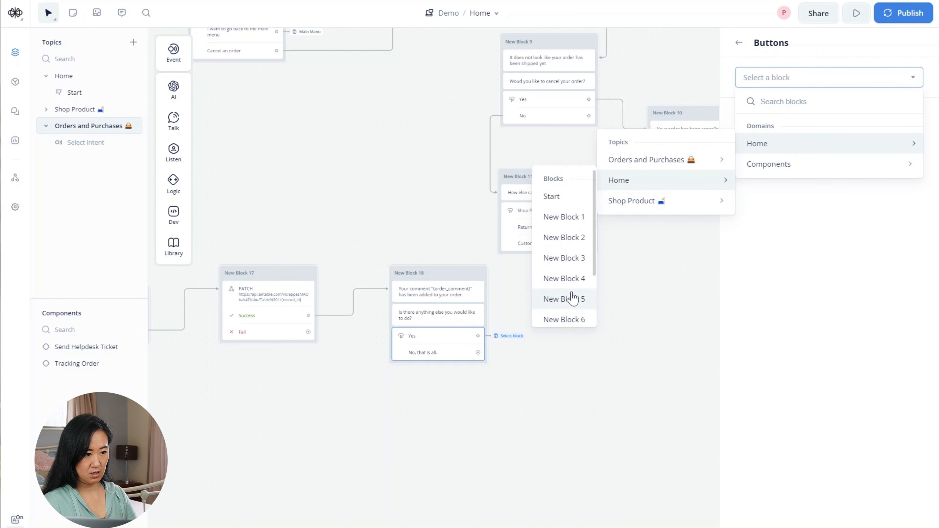
{"action": "scroll", "coordinate": [569, 279], "scroll_direction": "down", "scroll_amount": 3}
{"action": "left_click", "coordinate": [566, 293]}
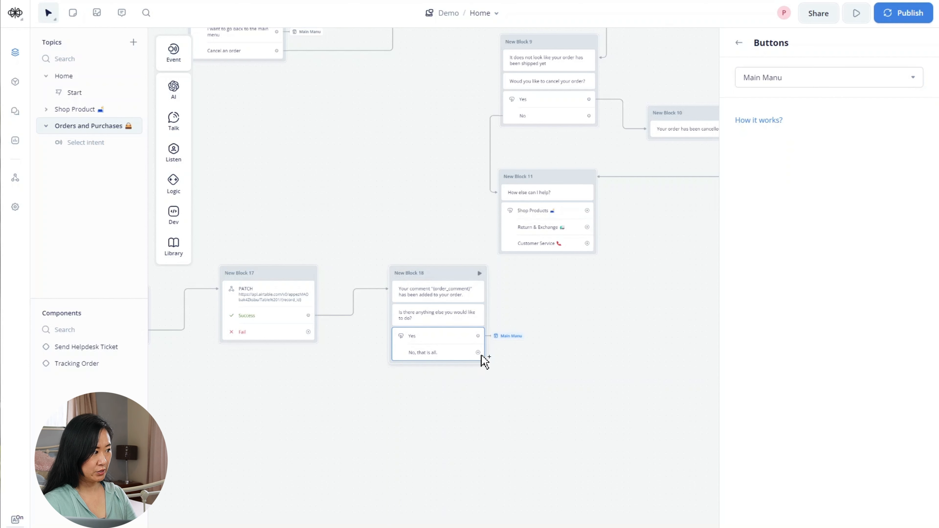
- End the conversation when the user picks 'No, that is all'
{"action": "mouse_move", "coordinate": [481, 354]}
{"action": "left_mouse_down"}
{"action": "mouse_move", "coordinate": [503, 359]}
{"action": "mouse_move", "coordinate": [499, 352]}
{"action": "left_mouse_up"}
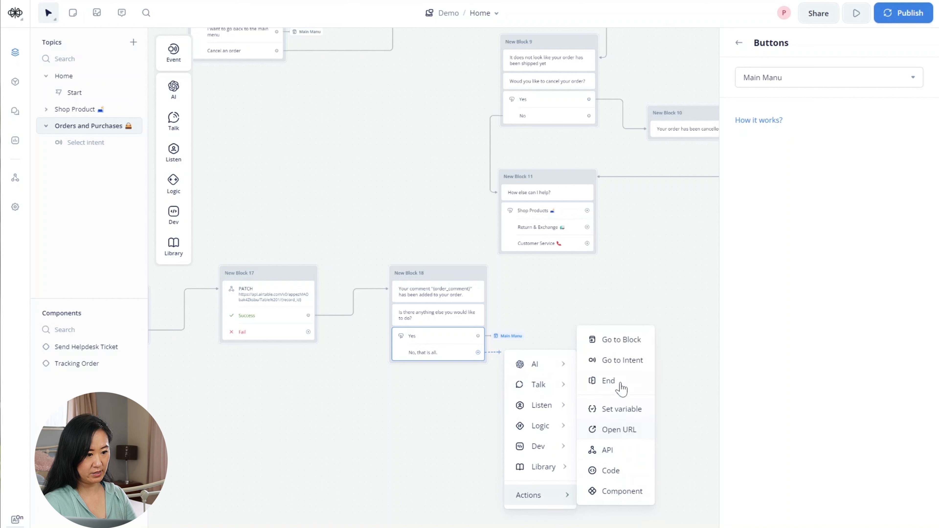
{"action": "left_click", "coordinate": [623, 386]}
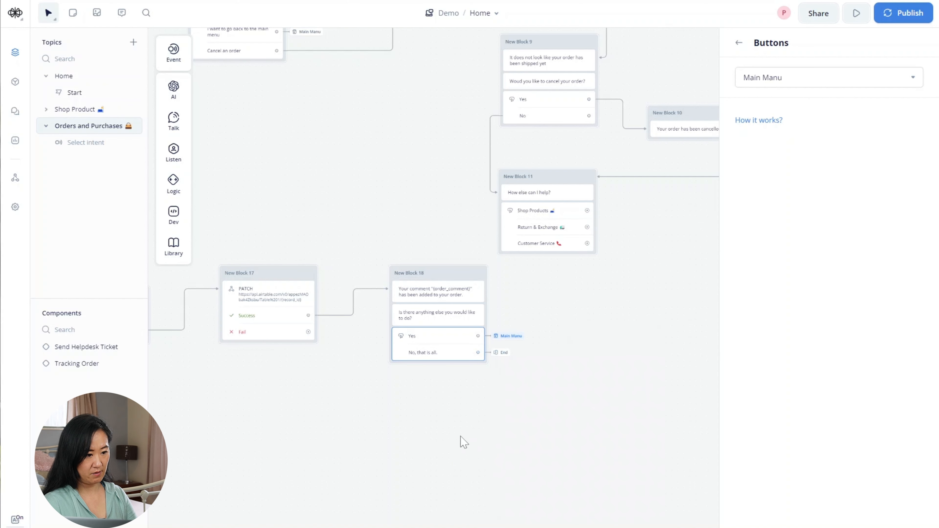
{"action": "left_click_drag", "start_coordinate": [460, 441], "coordinate": [499, 421]}
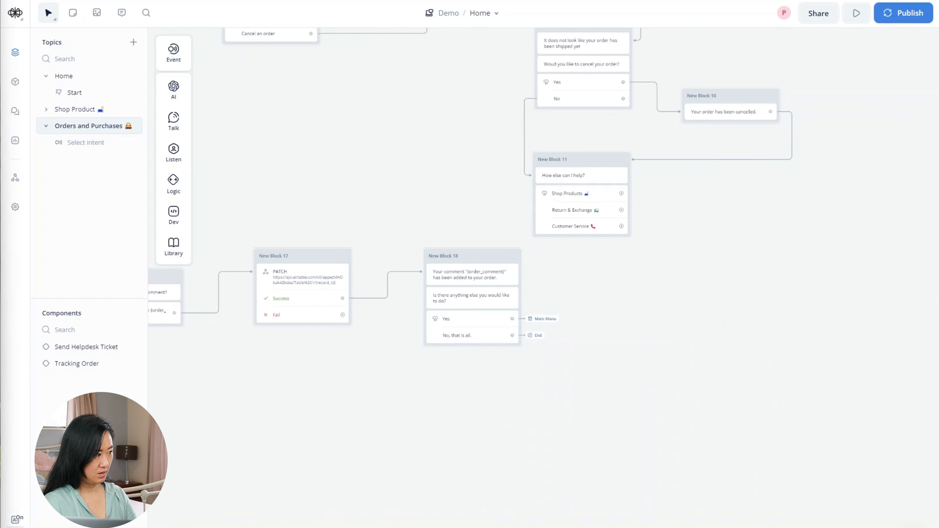
- On the Fail path, add New Block 19 apologising the comment couldn't be added and pointing to the helpdesk
{"action": "left_click_drag", "start_coordinate": [342, 315], "coordinate": [320, 355]}
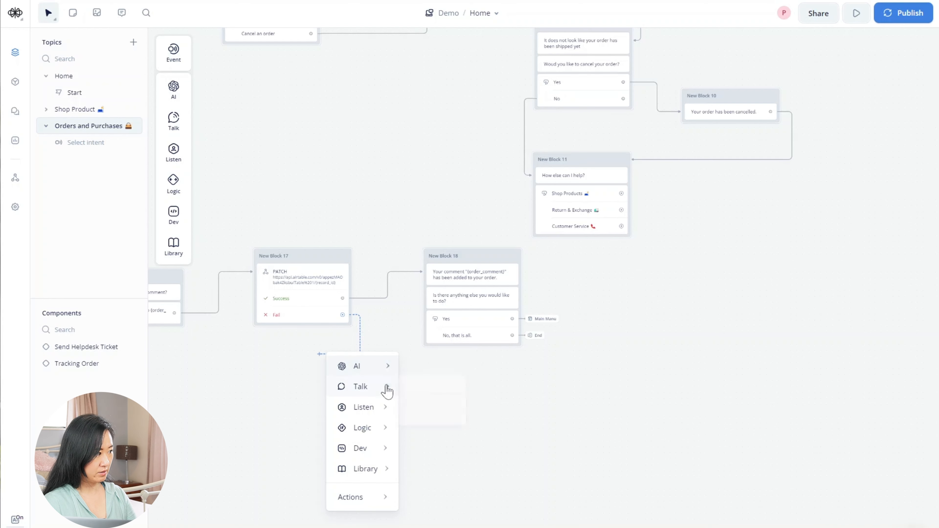
{"action": "mouse_move", "coordinate": [383, 388]}
{"action": "left_click", "coordinate": [431, 391]}
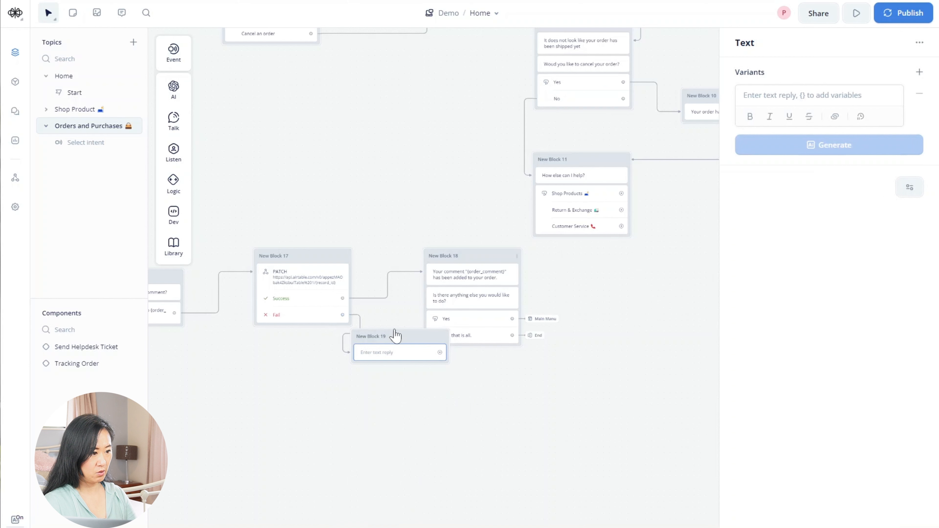
{"action": "left_click_drag", "start_coordinate": [386, 351], "coordinate": [294, 370]}
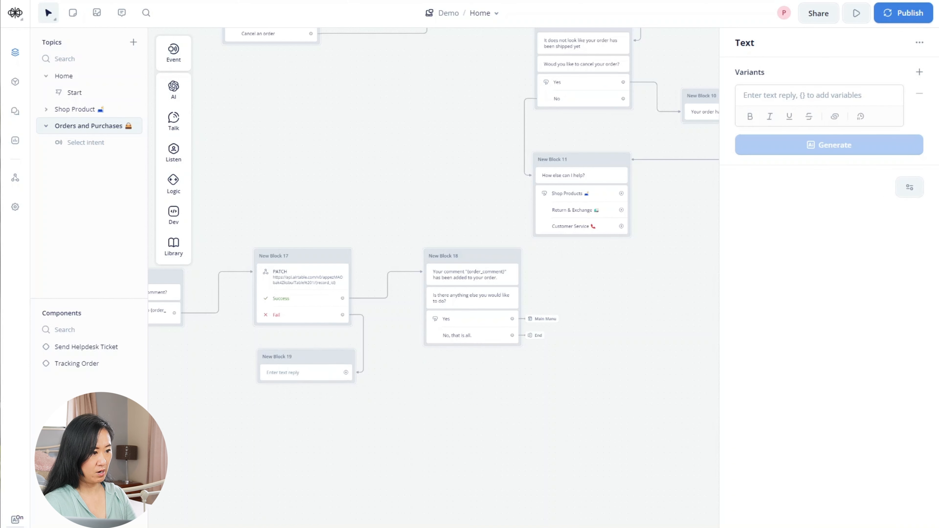
{"action": "left_click", "coordinate": [786, 92]}
{"action": "type", "text": "Ao"}
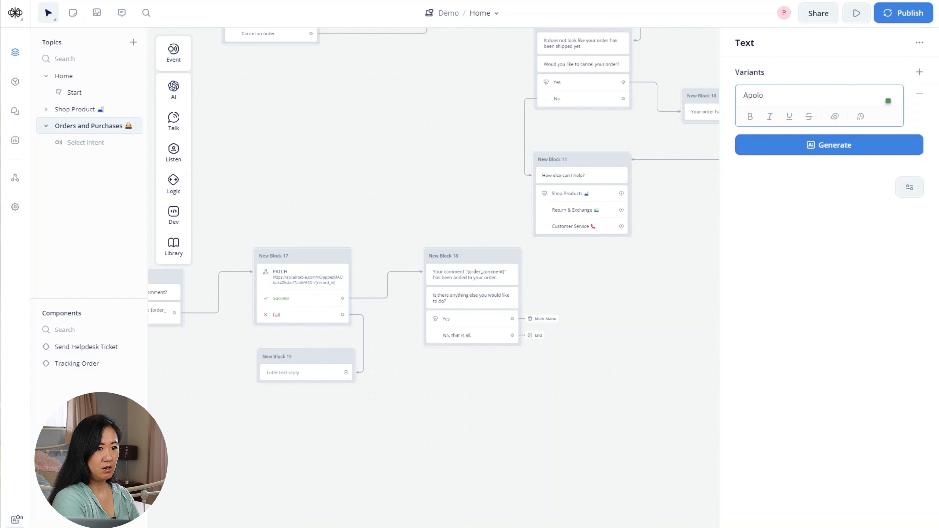
{"action": "type", "text": "logy, we "}
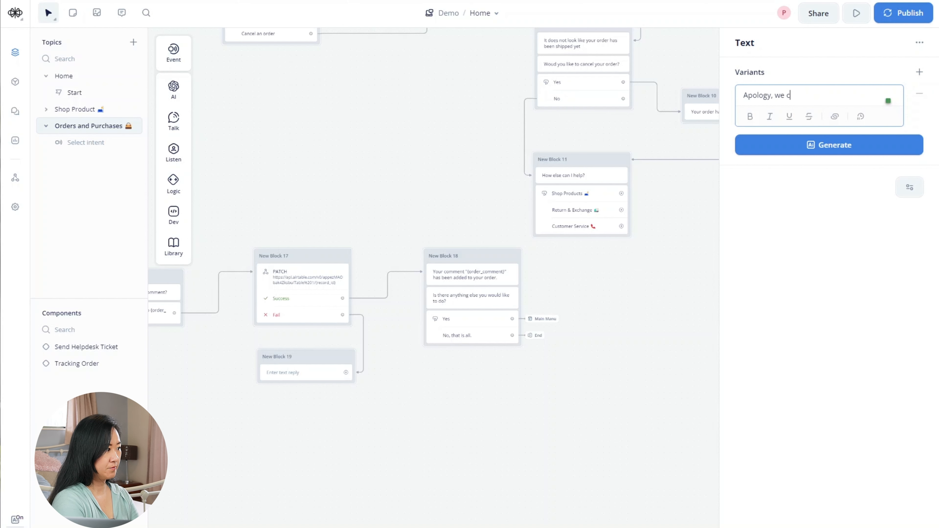
{"action": "type", "text": "couldn't"}
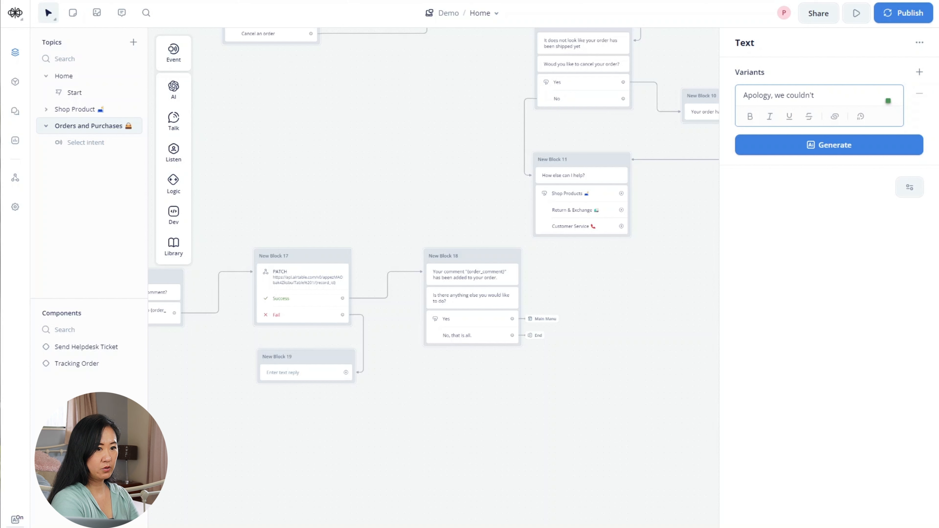
{"action": "type", "text": " add your commen"}
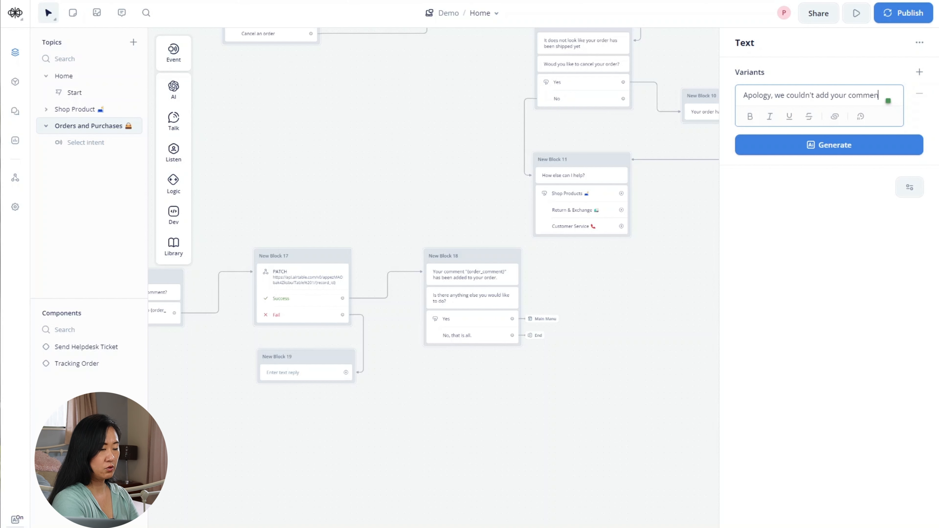
{"action": "type", "text": "t to your o"}
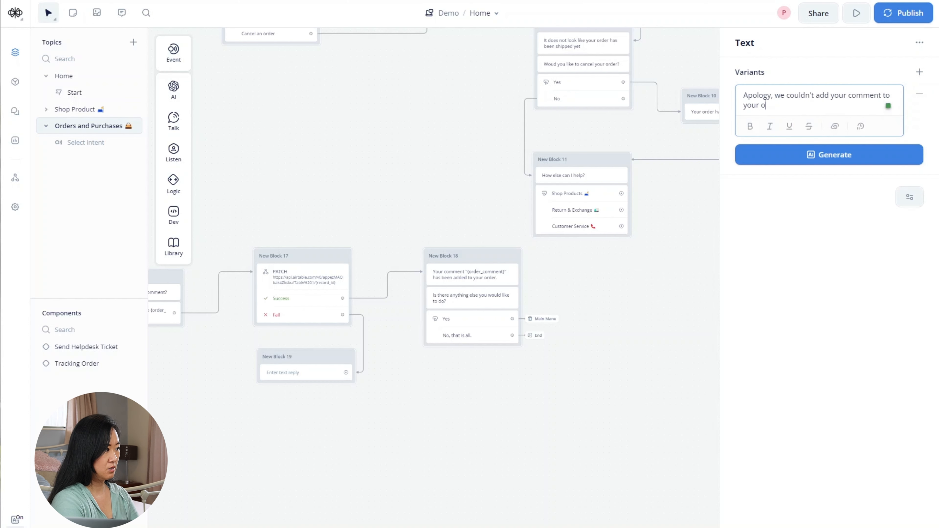
{"action": "type", "text": "rder at "}
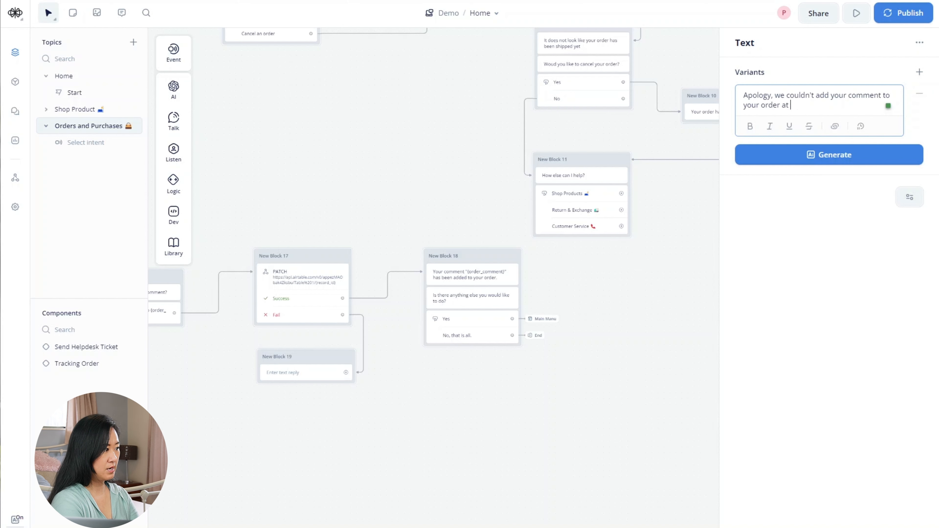
{"action": "type", "text": "the mpom"}
{"action": "key", "text": "BackSpace"}
{"action": "key", "text": "BackSpace"}
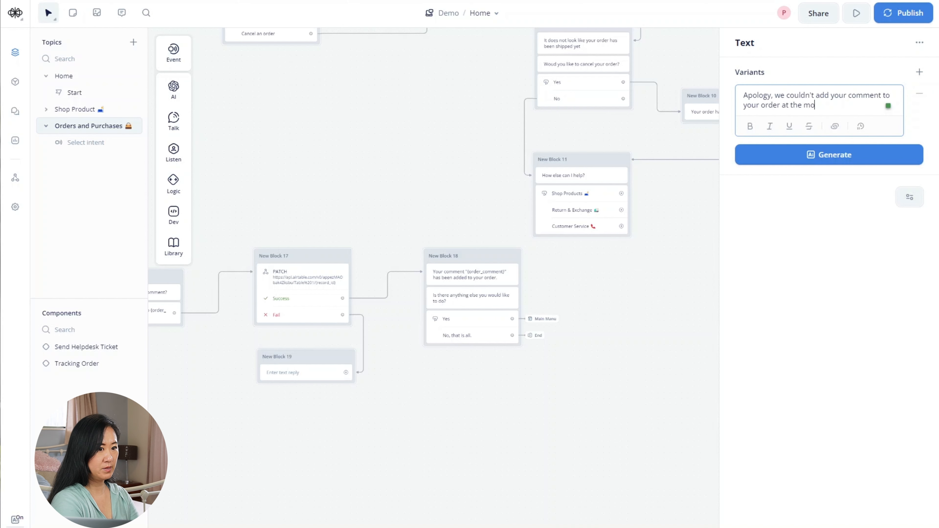
{"action": "type", "text": "ment,"}
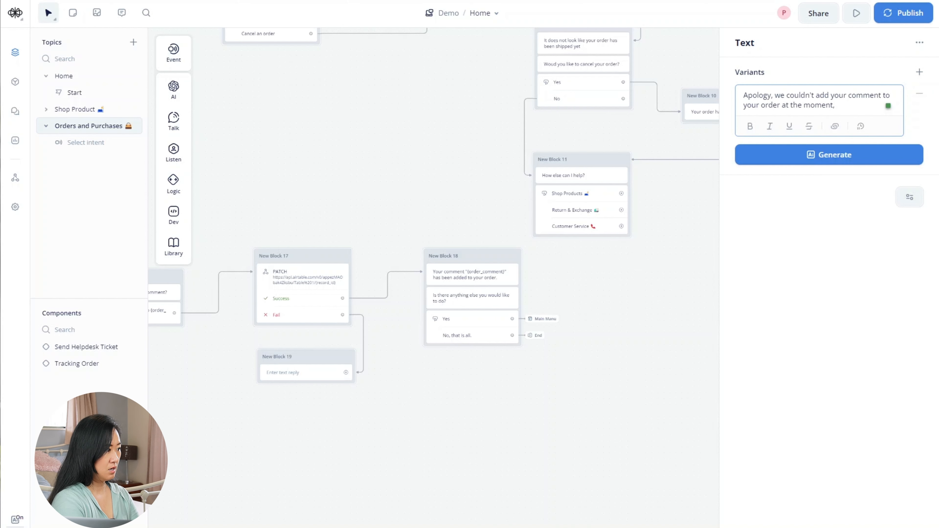
{"action": "type", "text": " please contact"}
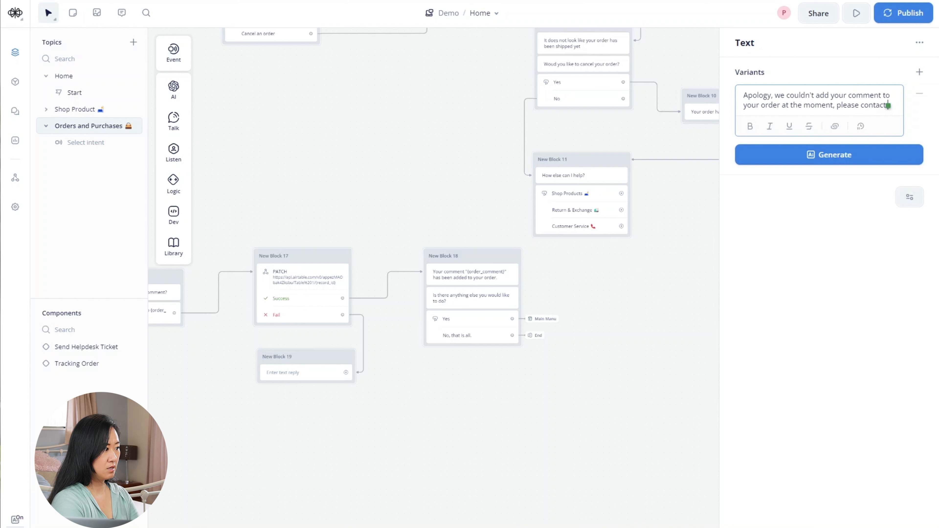
{"action": "type", "text": " our helpde"}
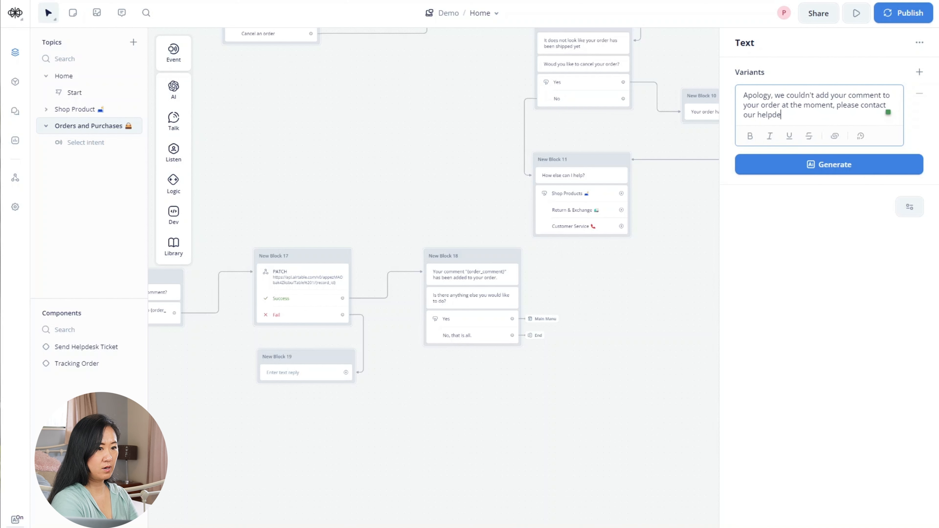
{"action": "type", "text": "sk "}
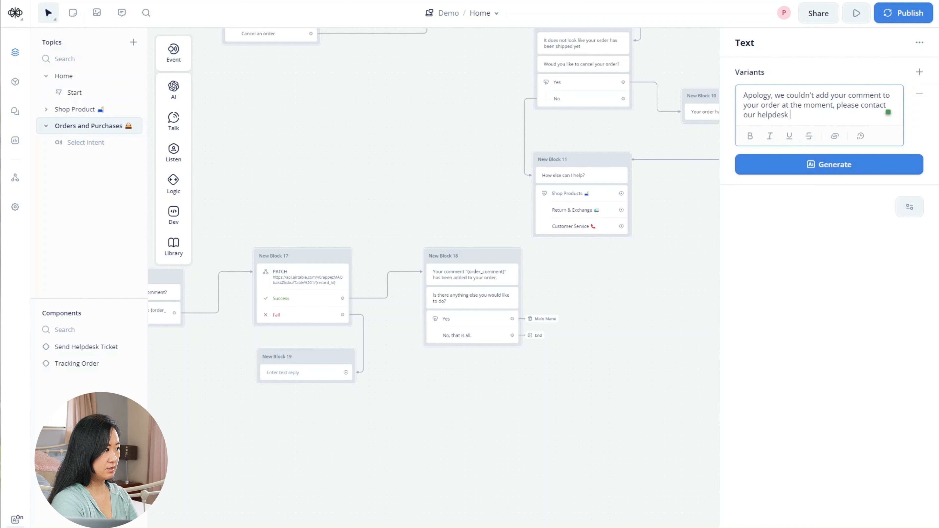
{"action": "type", "text": "to help you to"}
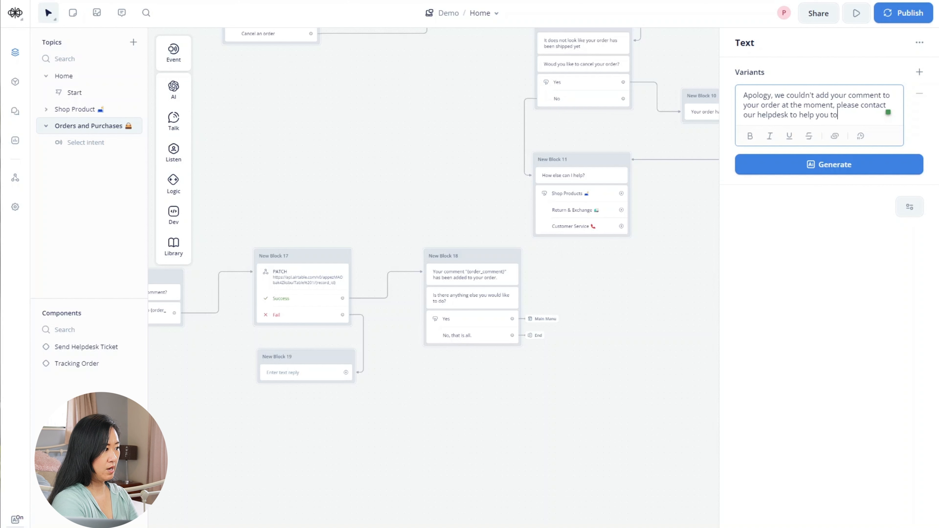
{"action": "type", "text": " sort that out."}
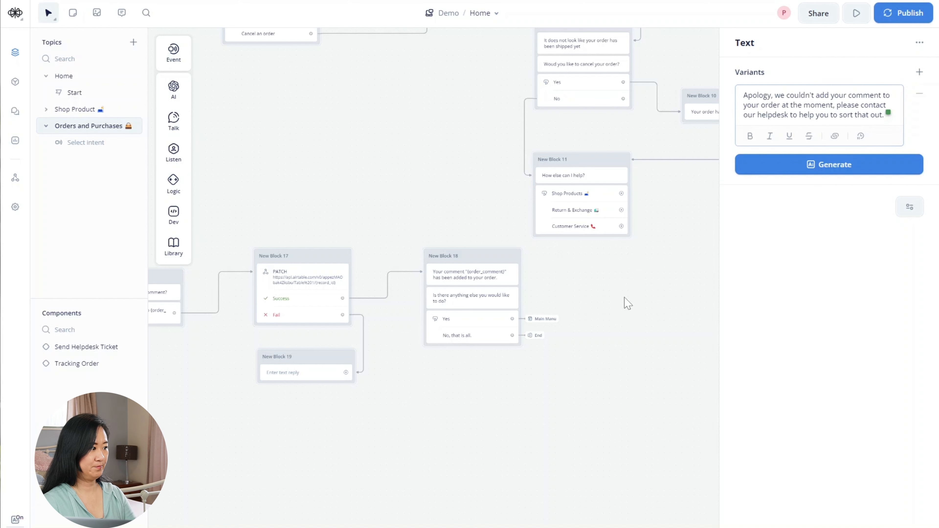
- Follow New Block 19 with a Component step using Send Helpdesk Ticket
{"action": "left_click_drag", "start_coordinate": [346, 384], "coordinate": [330, 423]}
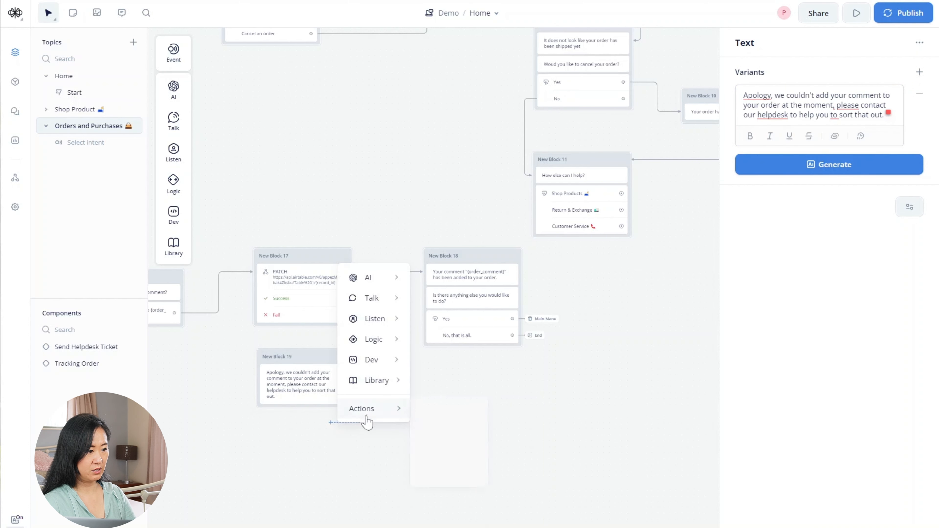
{"action": "mouse_move", "coordinate": [405, 413]}
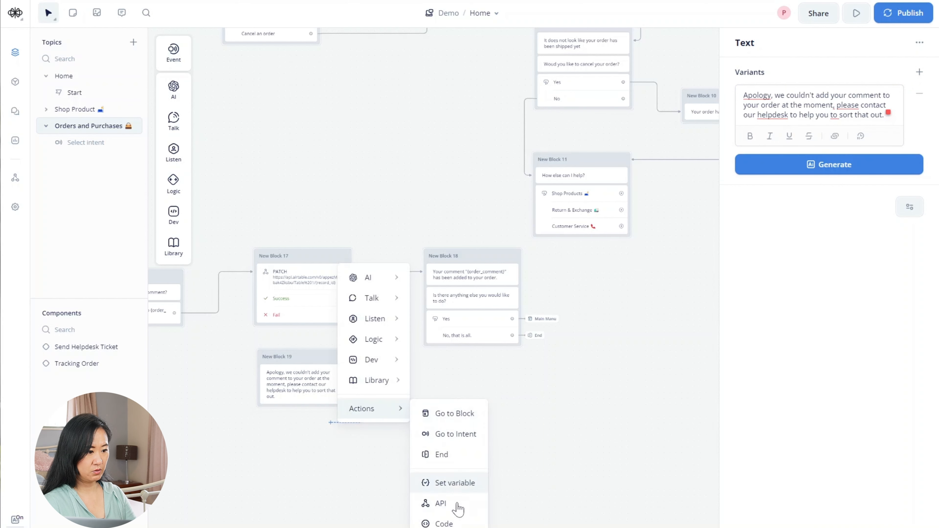
{"action": "left_click", "coordinate": [457, 527]}
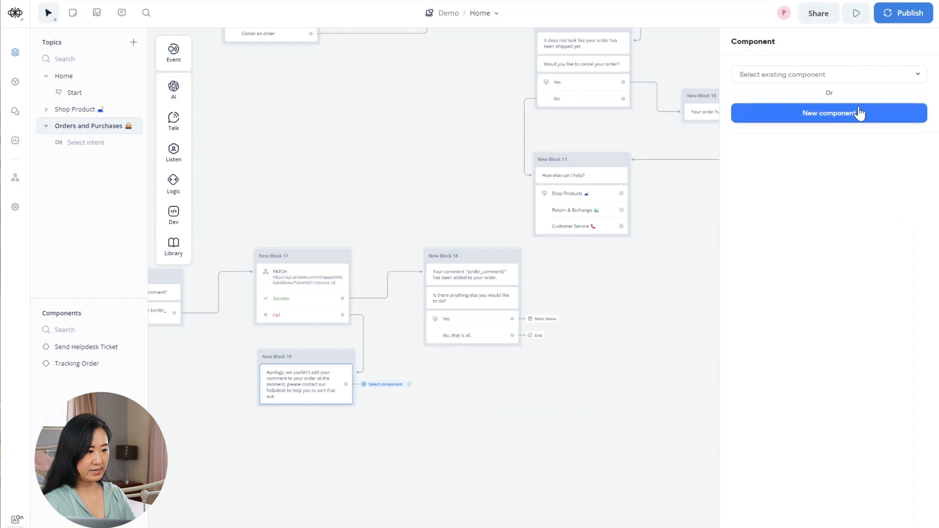
{"action": "left_click", "coordinate": [862, 76]}
{"action": "left_click", "coordinate": [792, 117]}
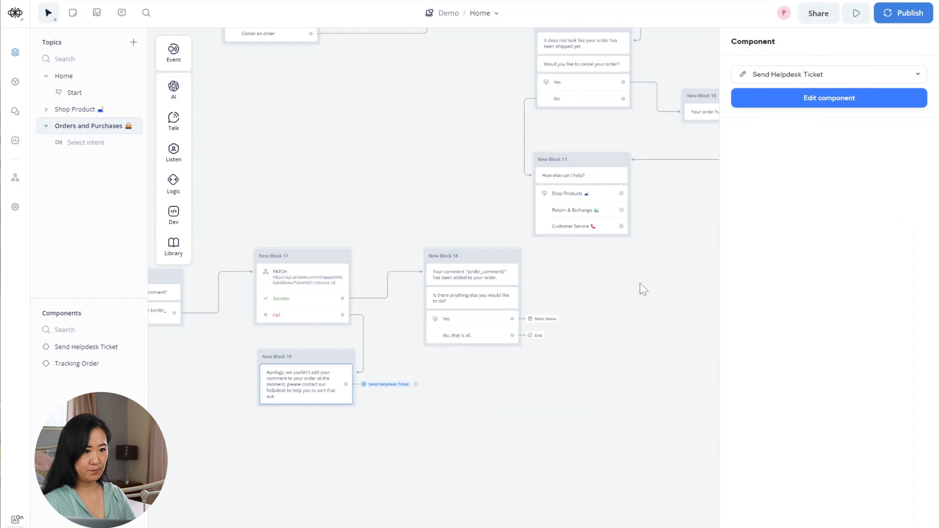
{"action": "left_click_drag", "start_coordinate": [357, 497], "coordinate": [425, 490]}
{"action": "left_click", "coordinate": [412, 466]}
{"action": "scroll", "coordinate": [349, 461], "scroll_direction": "down", "scroll_amount": 3}
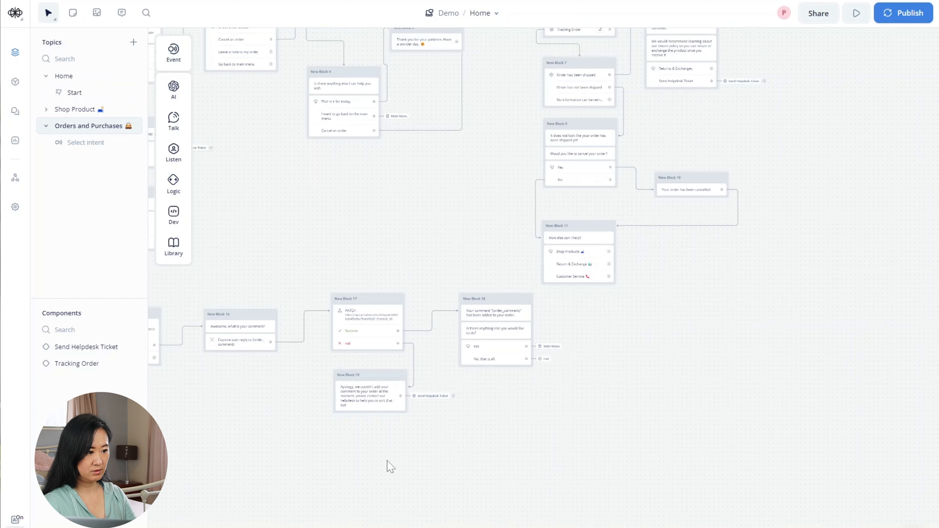
{"action": "left_click_drag", "start_coordinate": [628, 472], "coordinate": [710, 445]}
{"action": "left_click_drag", "start_coordinate": [333, 463], "coordinate": [356, 474]}
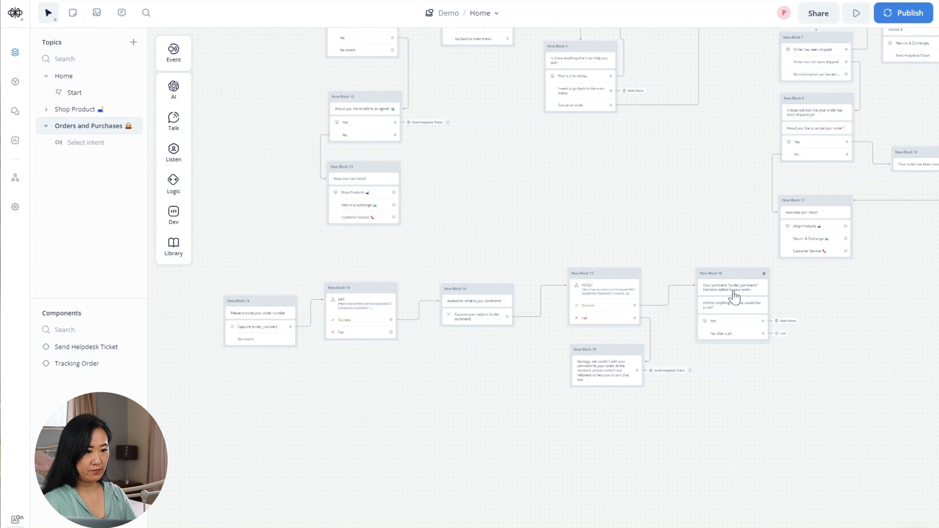
- Switch the canvas to trackpad mode, select Blocks 14–19, and package them as 'Order Comment'
{"action": "left_click", "coordinate": [56, 20]}
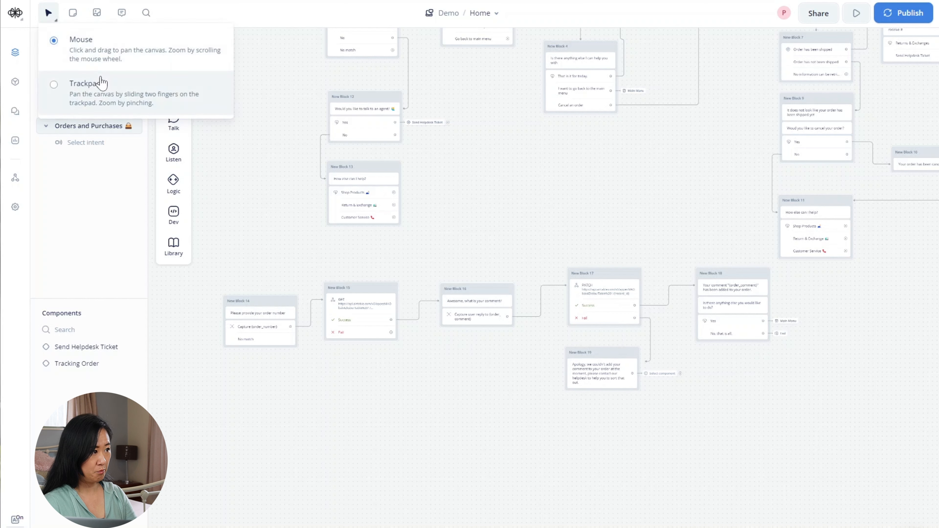
{"action": "left_click", "coordinate": [73, 84]}
{"action": "left_click_drag", "start_coordinate": [204, 275], "coordinate": [806, 394]}
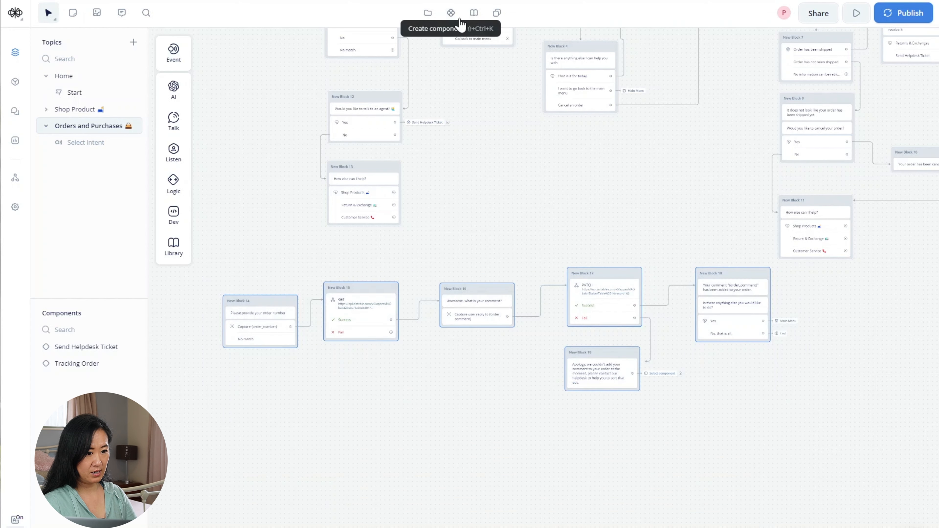
{"action": "left_click", "coordinate": [451, 14]}
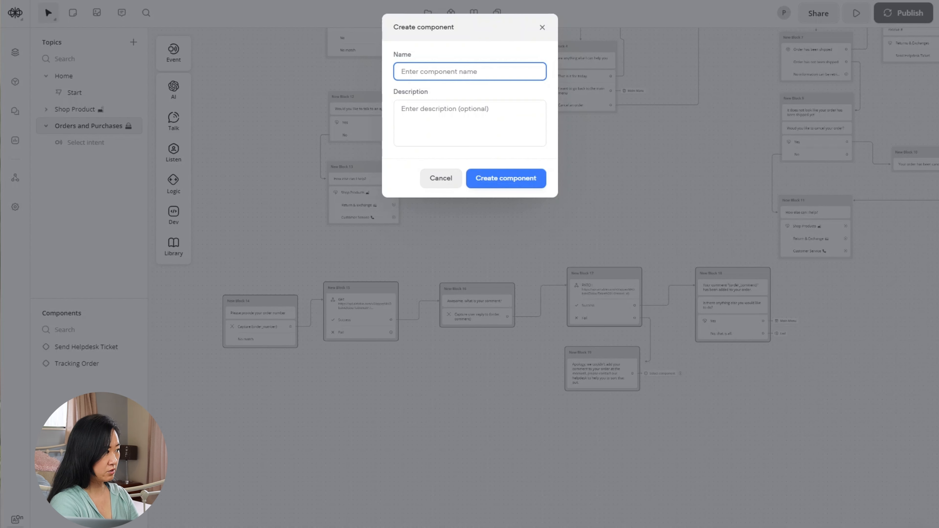
{"action": "type", "text": "Order Co"}
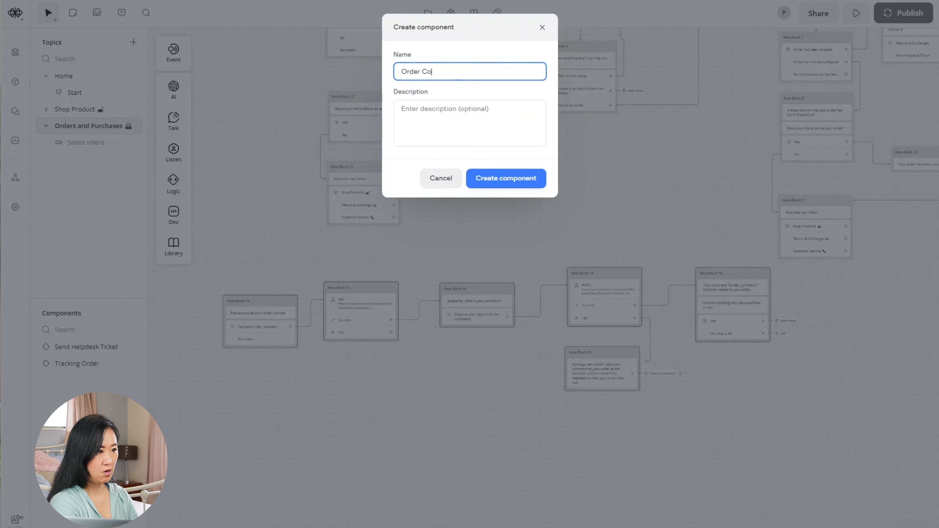
{"action": "type", "text": "mment"}
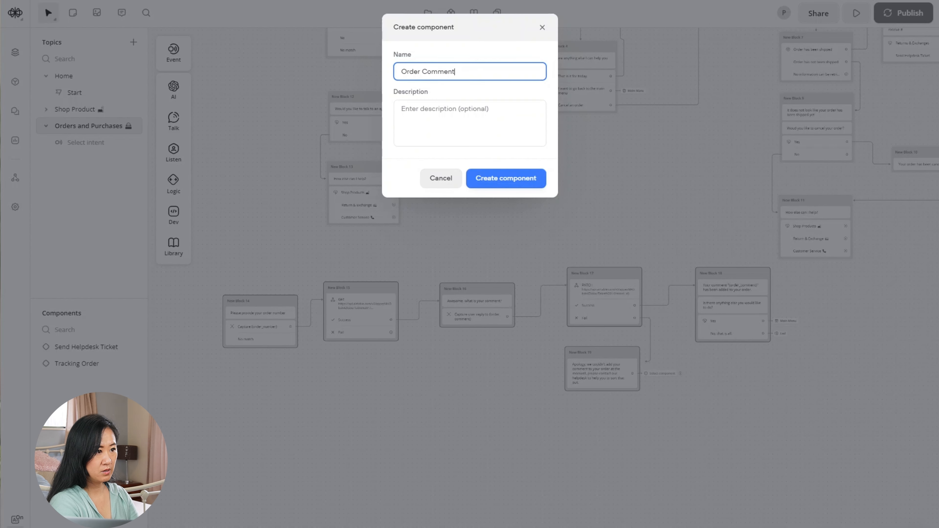
{"action": "left_click", "coordinate": [517, 181]}
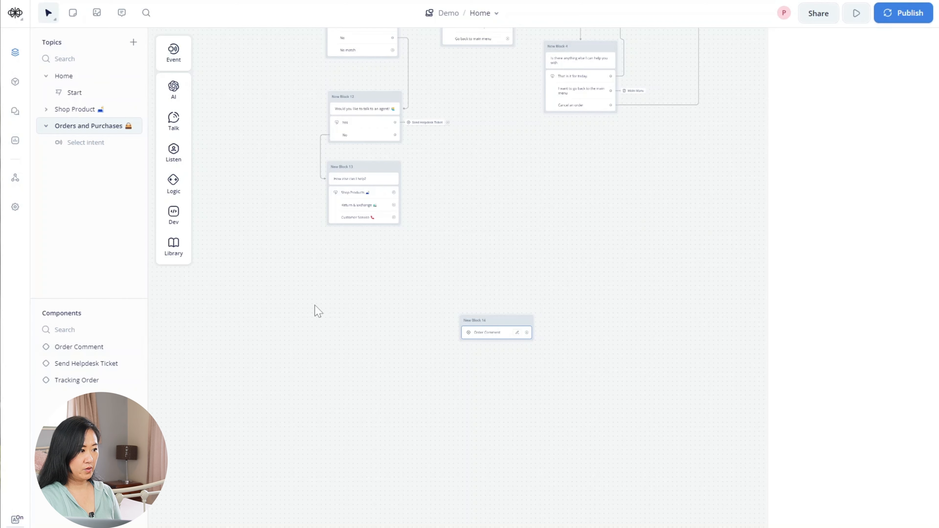
- With mouse navigation, connect the Order Comment component's Continue start to New Block 14
{"action": "left_click_drag", "start_coordinate": [272, 286], "coordinate": [427, 417]}
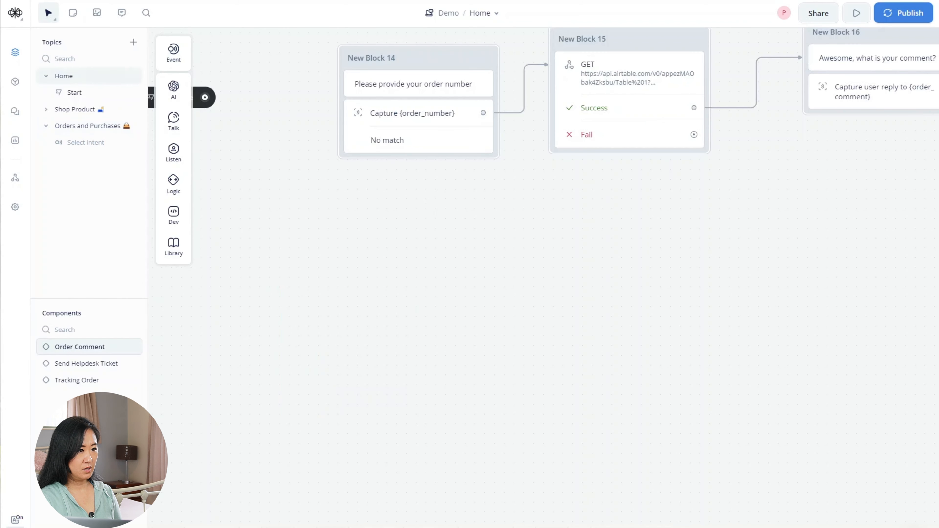
{"action": "left_click", "coordinate": [54, 24]}
{"action": "left_click", "coordinate": [57, 43]}
{"action": "left_click_drag", "start_coordinate": [370, 240], "coordinate": [534, 363]}
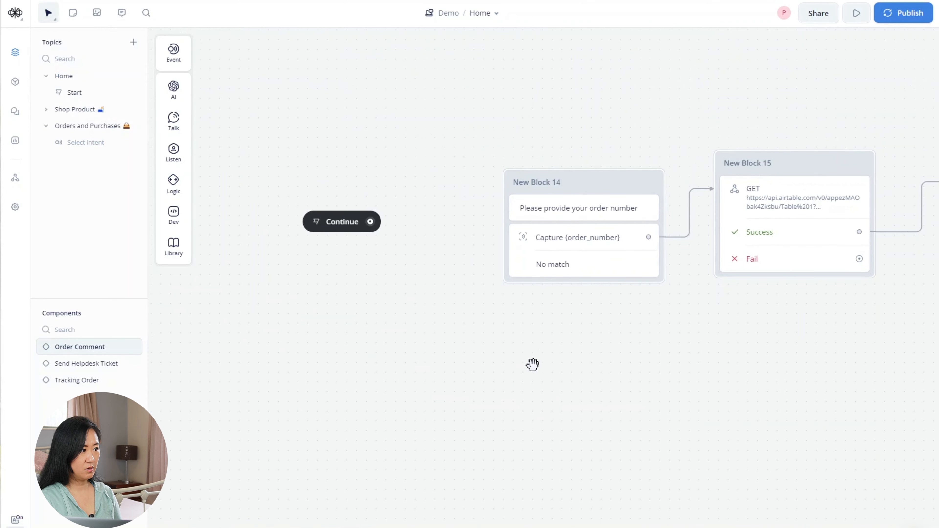
{"action": "left_click_drag", "start_coordinate": [370, 223], "coordinate": [505, 225]}
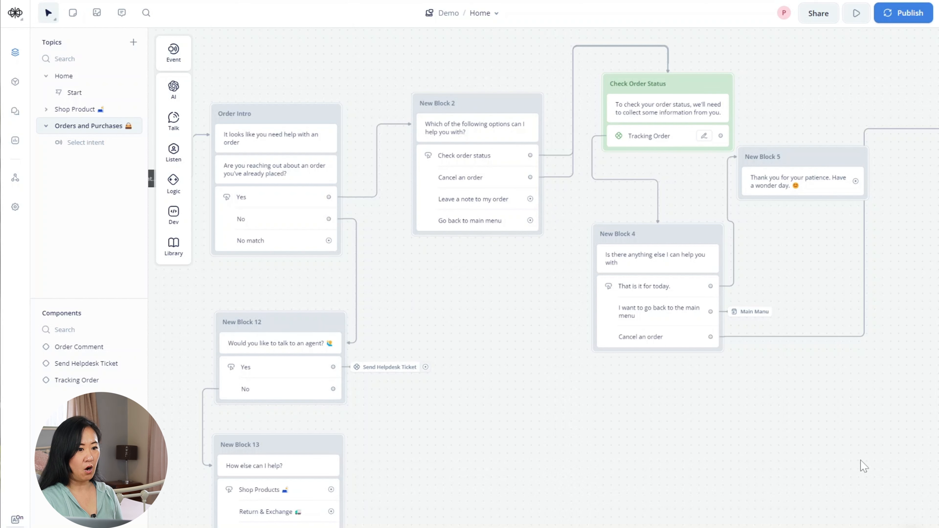
- Route the 'Leave a note to my order' choice to the Order Comment component
{"action": "left_click_drag", "start_coordinate": [530, 199], "coordinate": [486, 290]}
{"action": "mouse_move", "coordinate": [534, 431]}
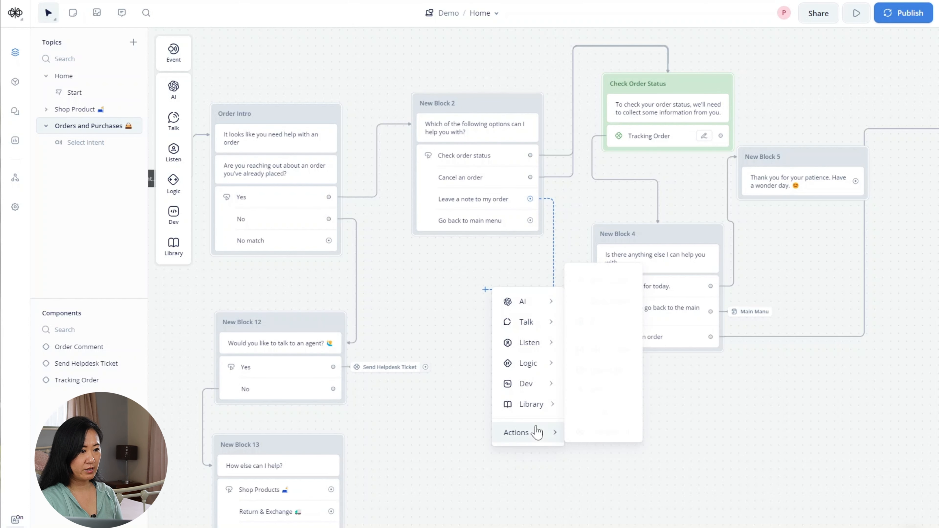
{"action": "left_click", "coordinate": [602, 431]}
{"action": "left_click", "coordinate": [792, 78]}
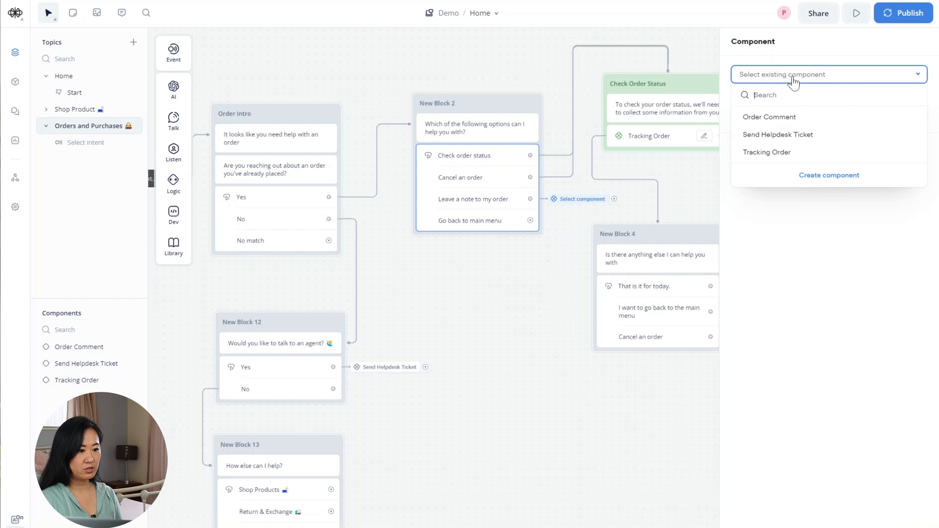
{"action": "left_click", "coordinate": [797, 119]}
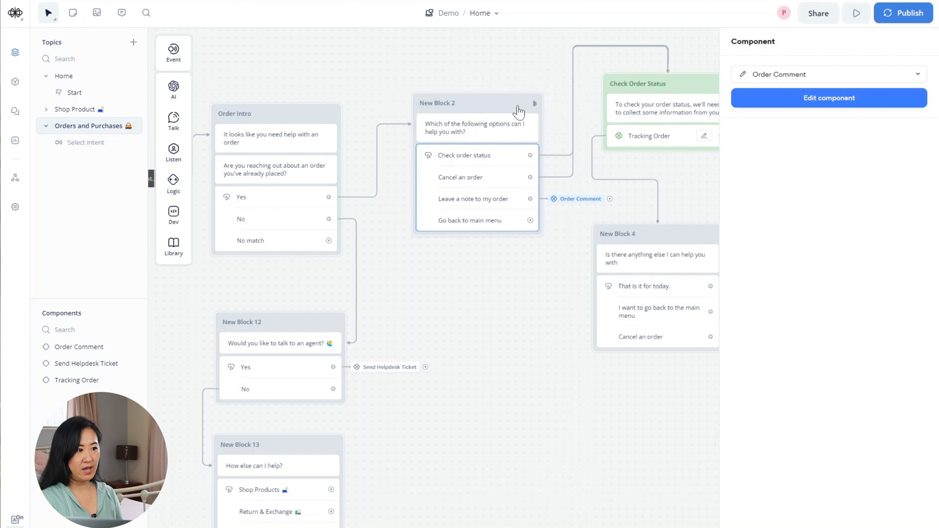
- Rename New Block 2 to 'User Intention' and link out its Go back to main menu choice
{"action": "left_click", "coordinate": [445, 103]}
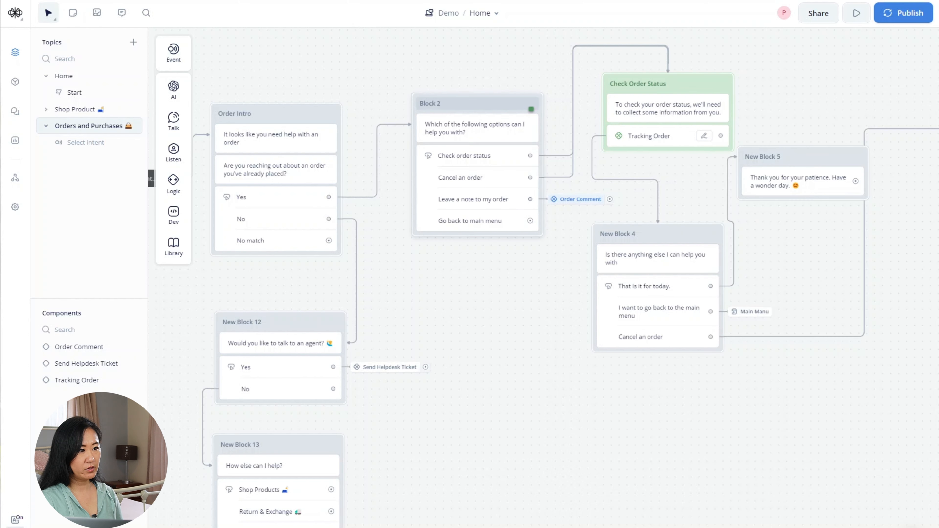
{"action": "type", "text": "U"}
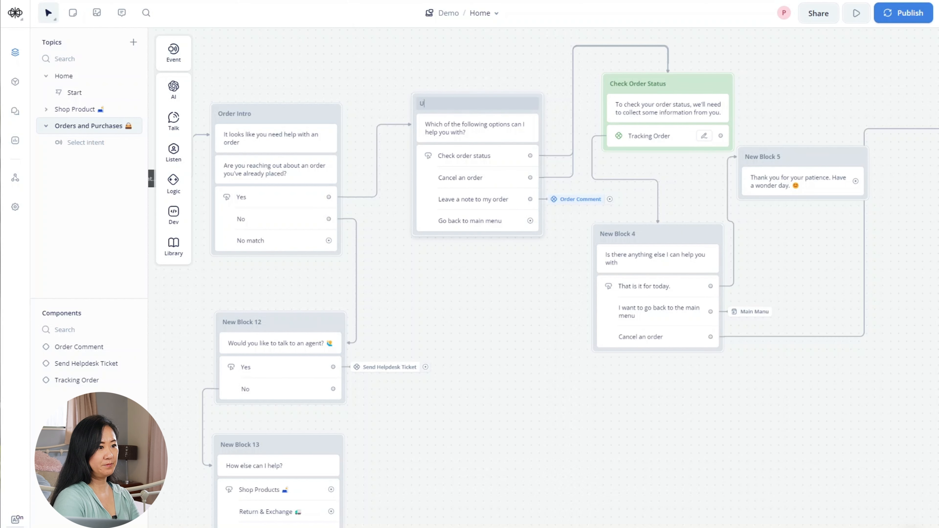
{"action": "type", "text": "ser Intention"}
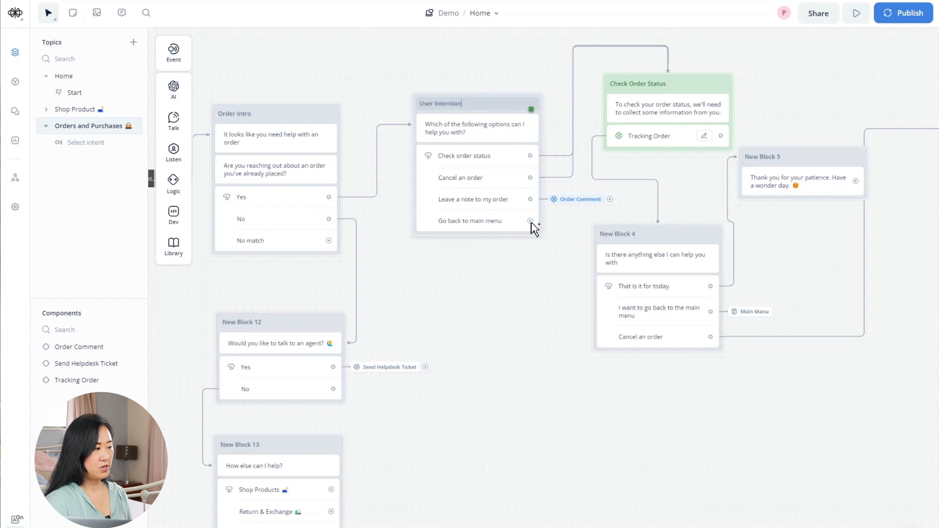
{"action": "left_click_drag", "start_coordinate": [530, 221], "coordinate": [553, 221]}
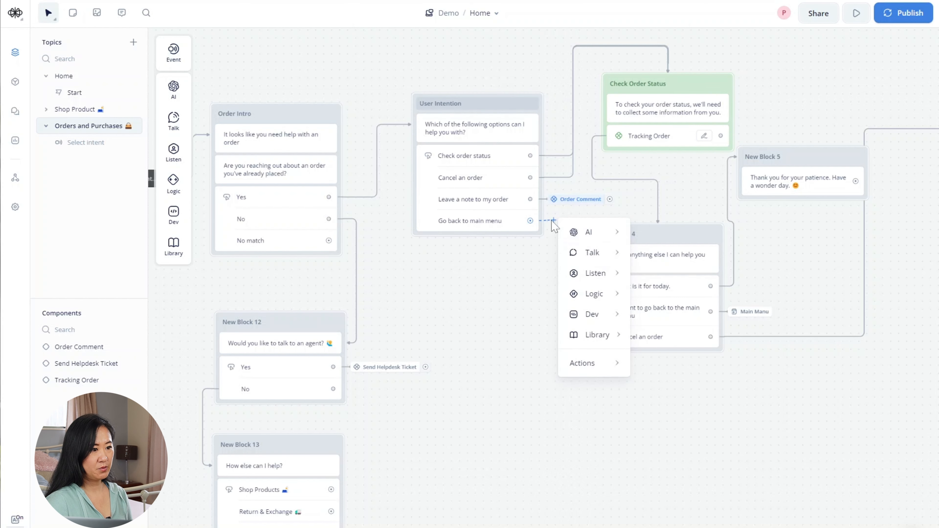
- Add a jump step sending the main-menu choice to the Home topic's Main Manu block
{"action": "mouse_move", "coordinate": [608, 373]}
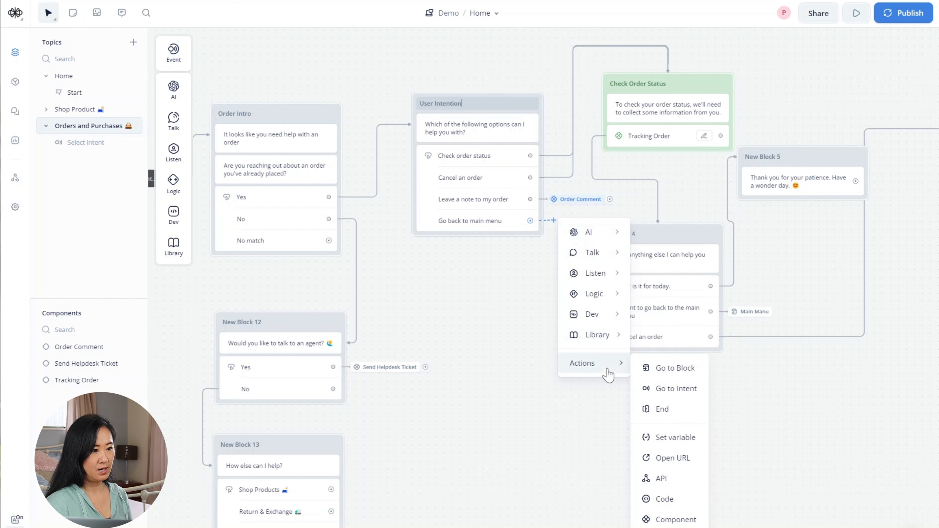
{"action": "left_click", "coordinate": [657, 371]}
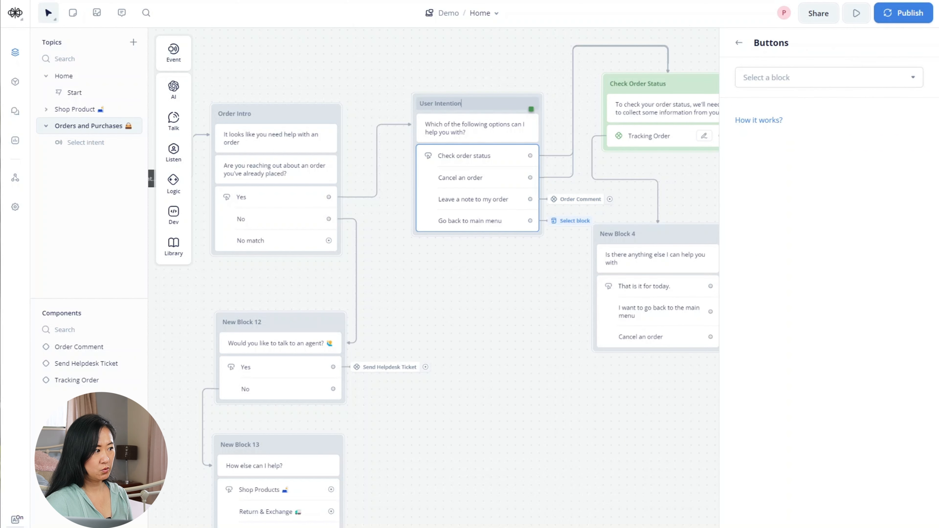
{"action": "left_click", "coordinate": [857, 78]}
{"action": "left_click", "coordinate": [838, 142]}
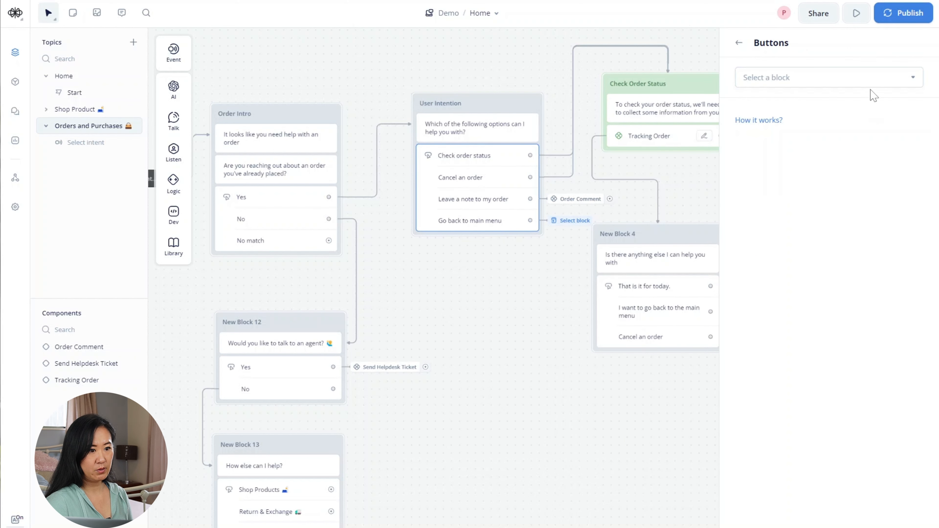
{"action": "left_click", "coordinate": [873, 79]}
{"action": "mouse_move", "coordinate": [665, 180]}
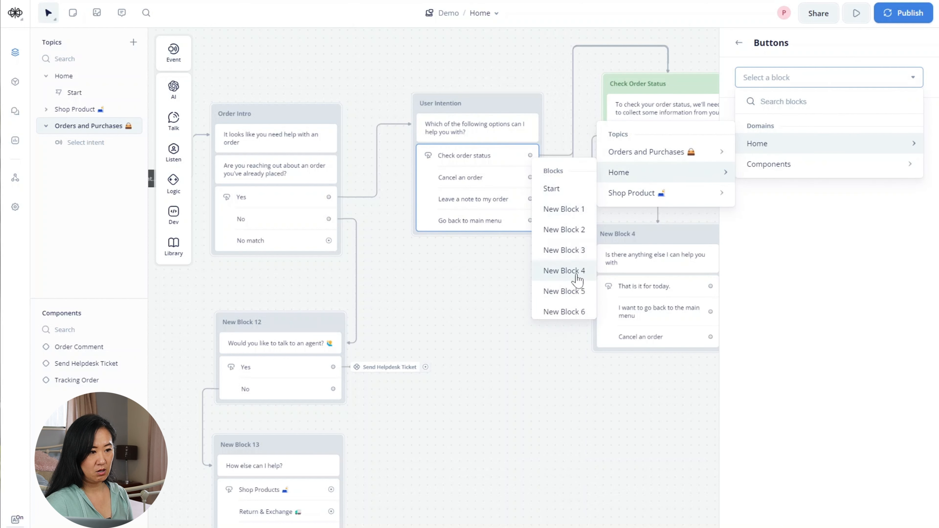
{"action": "scroll", "coordinate": [577, 275], "scroll_direction": "down", "scroll_amount": 2}
{"action": "scroll", "coordinate": [577, 276], "scroll_direction": "up", "scroll_amount": 3}
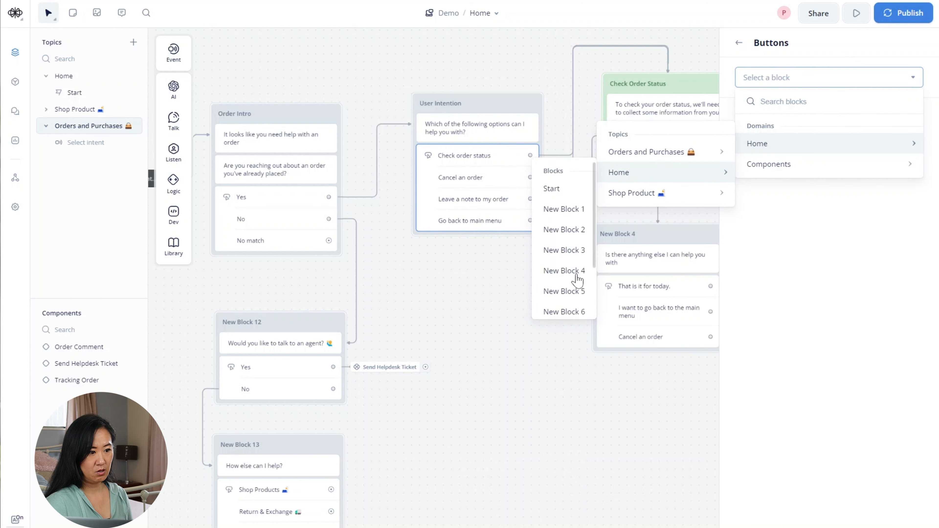
{"action": "scroll", "coordinate": [564, 259], "scroll_direction": "down", "scroll_amount": 4}
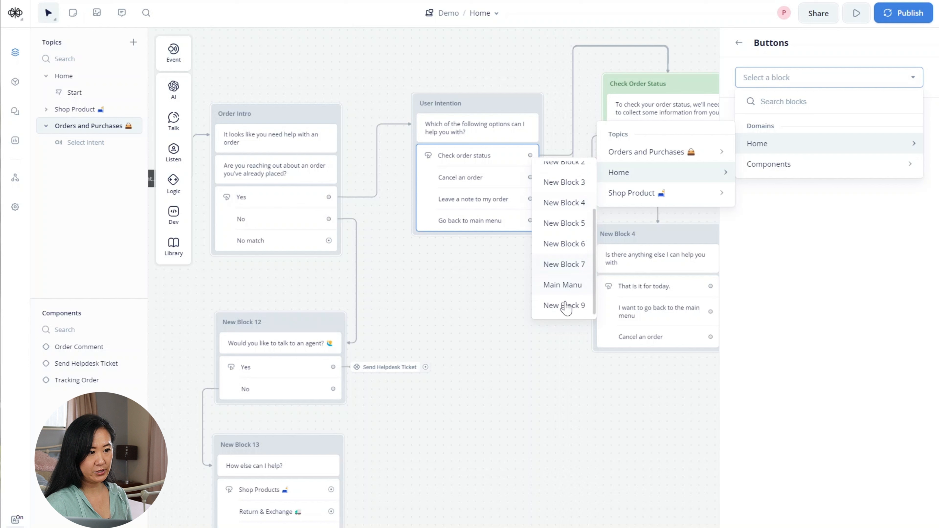
{"action": "left_click", "coordinate": [562, 288]}
{"action": "left_click", "coordinate": [531, 293]}
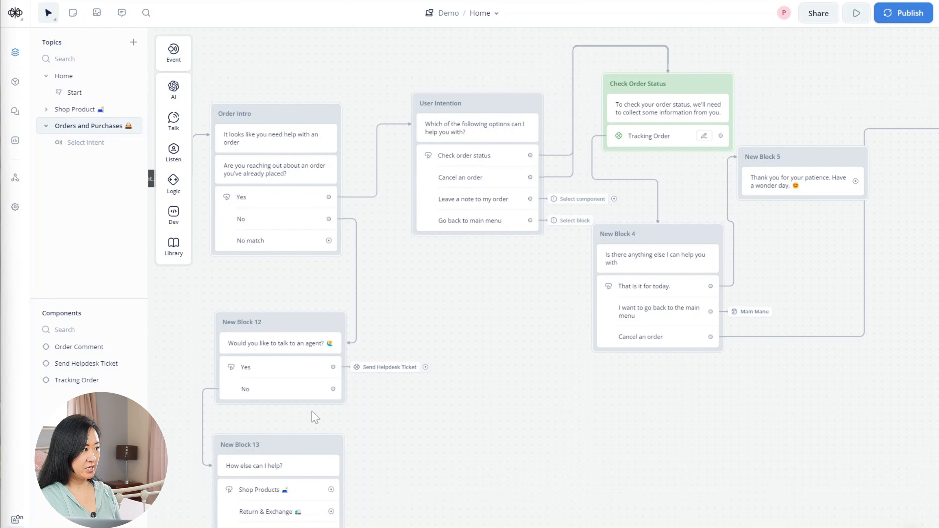
{"action": "scroll", "coordinate": [313, 416], "scroll_direction": "down", "scroll_amount": 2}
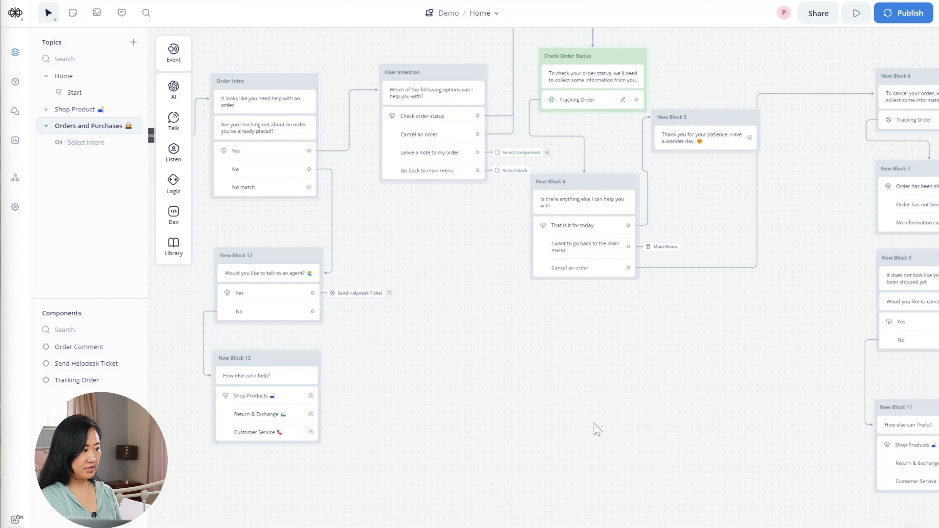
- Delete New Block 14, the stray Order Comment block, from the Orders and Purchases canvas
{"action": "scroll", "coordinate": [597, 429], "scroll_direction": "down", "scroll_amount": 2}
{"action": "left_click_drag", "start_coordinate": [541, 447], "coordinate": [657, 361]}
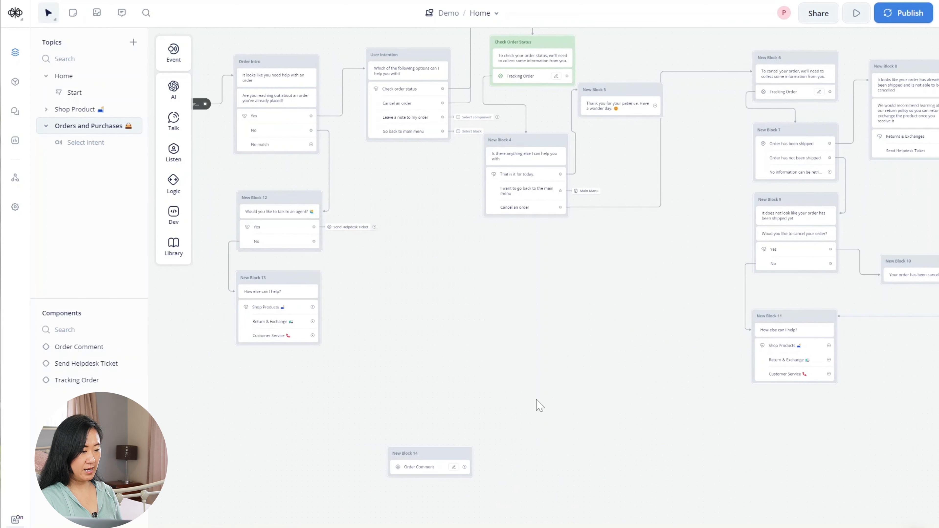
{"action": "right_click", "coordinate": [434, 460]}
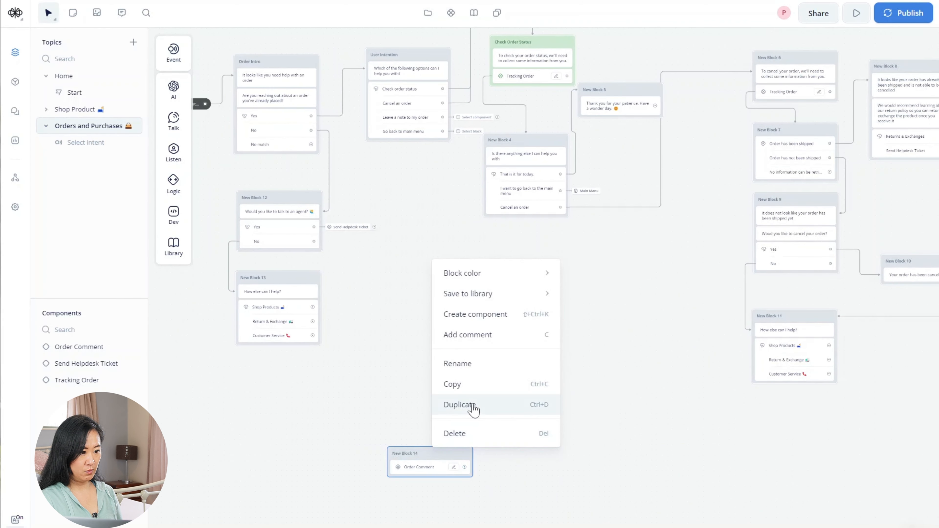
{"action": "left_click", "coordinate": [456, 434]}
{"action": "scroll", "coordinate": [481, 449], "scroll_direction": "up", "scroll_amount": 3}
{"action": "scroll", "coordinate": [481, 450], "scroll_direction": "left", "scroll_amount": 3}
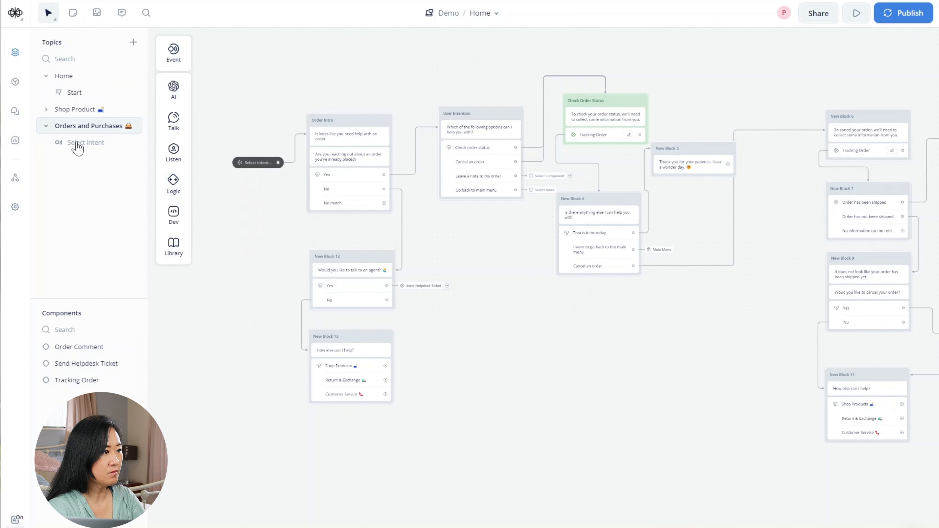
{"action": "mouse_move", "coordinate": [188, 148]}
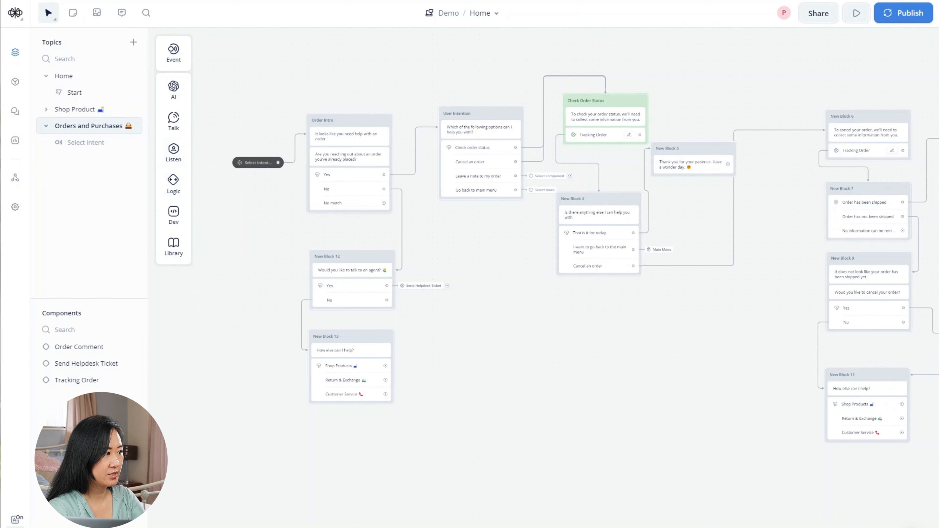
- Choose Create New Intent as the trigger for the Orders and Purchases start
{"action": "left_click", "coordinate": [93, 146]}
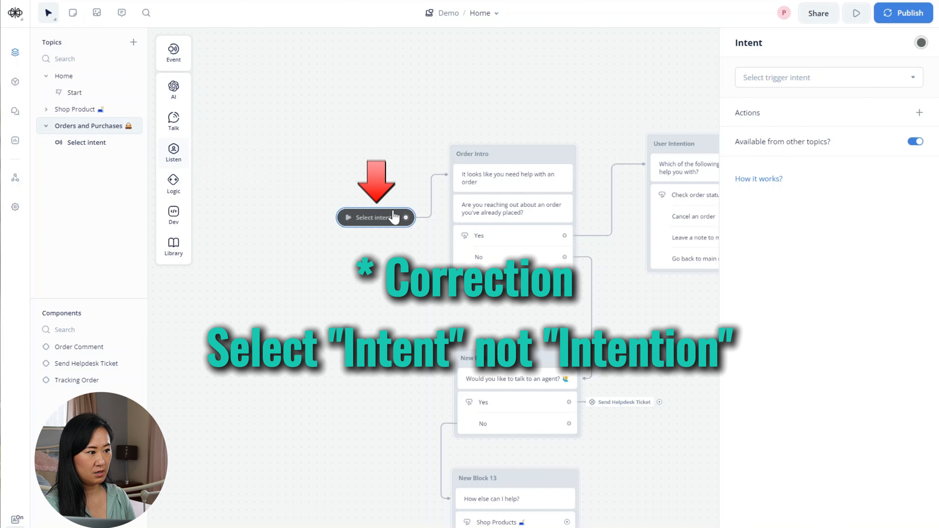
{"action": "left_click", "coordinate": [827, 78]}
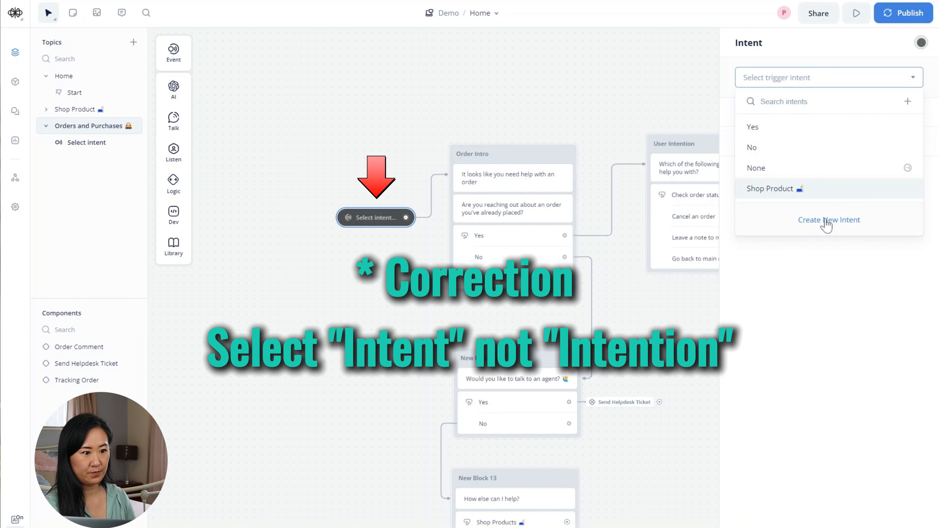
{"action": "left_click", "coordinate": [828, 221]}
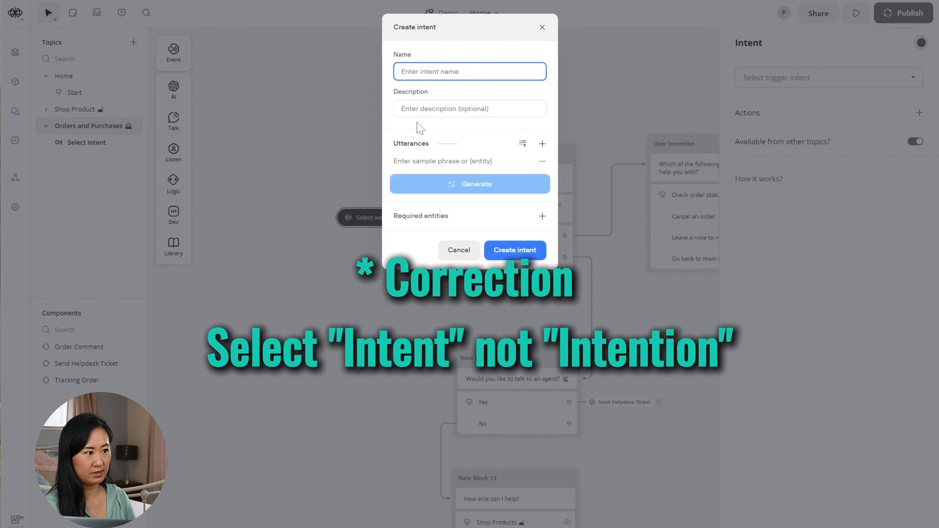
- Name the new intent 'Orders & Purchases 👜' and generate sample utterances for it
{"action": "type", "text": "Orders"}
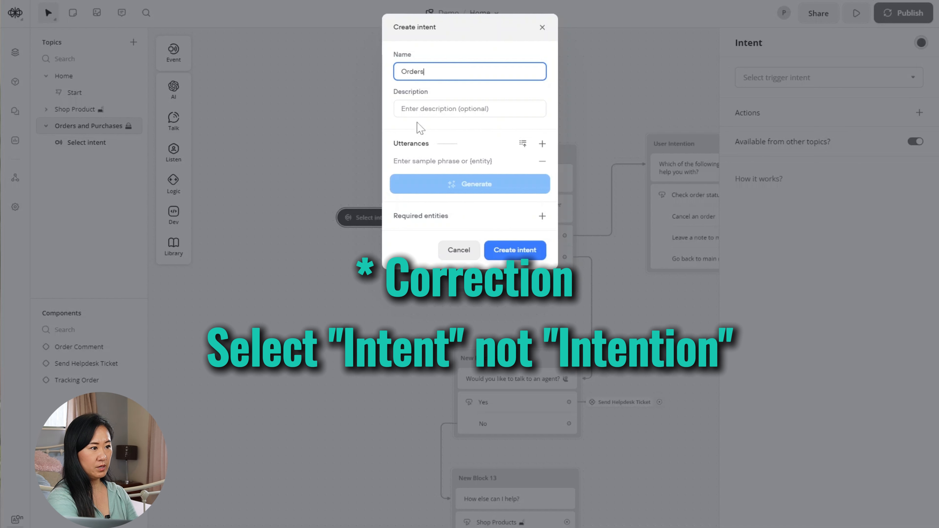
{"action": "type", "text": " & Purchases"}
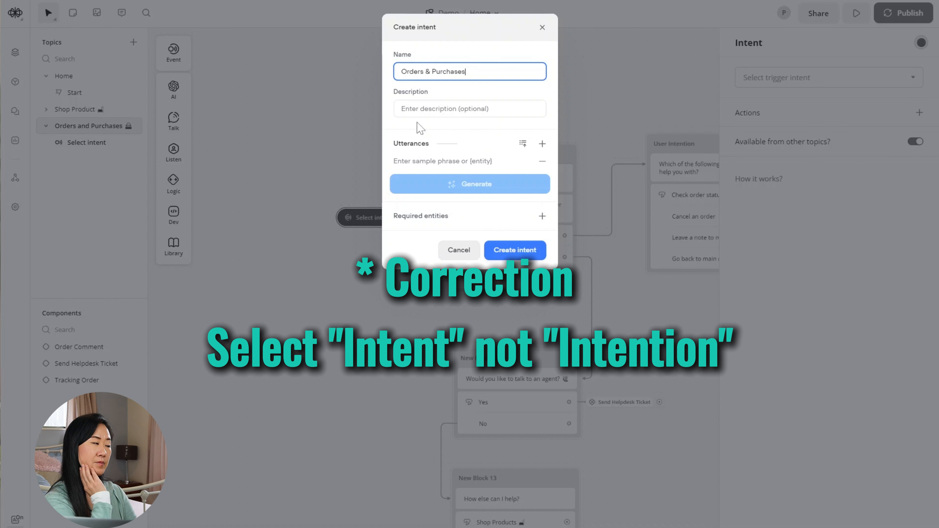
{"action": "key", "text": "super+period"}
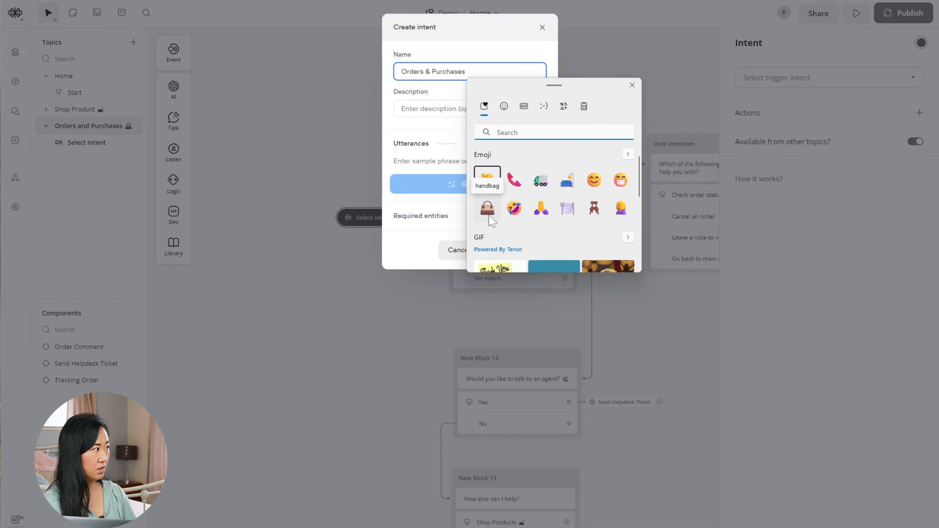
{"action": "left_click", "coordinate": [484, 207]}
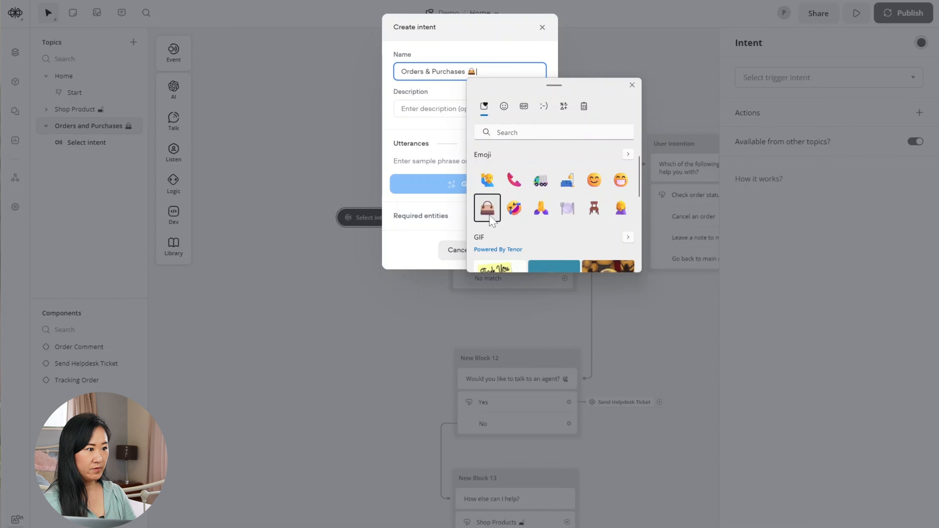
{"action": "left_click", "coordinate": [506, 59]}
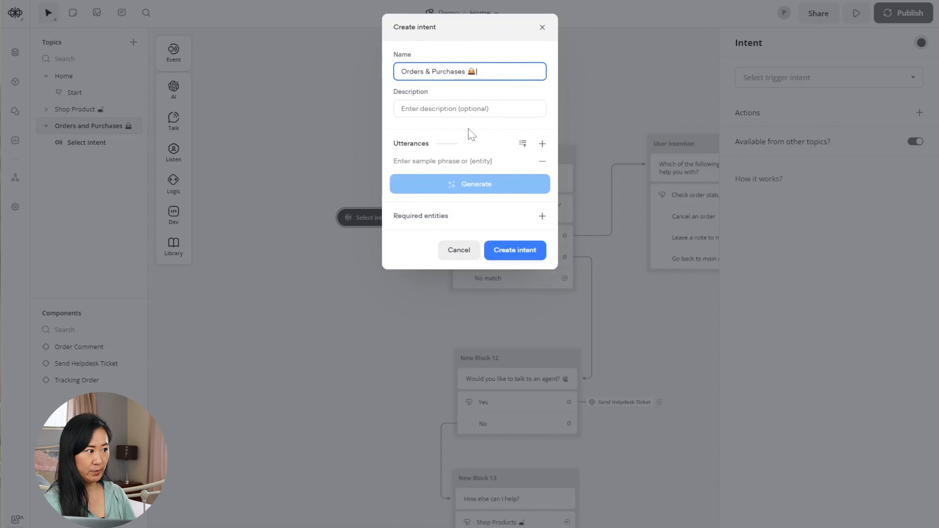
{"action": "left_click", "coordinate": [453, 181]}
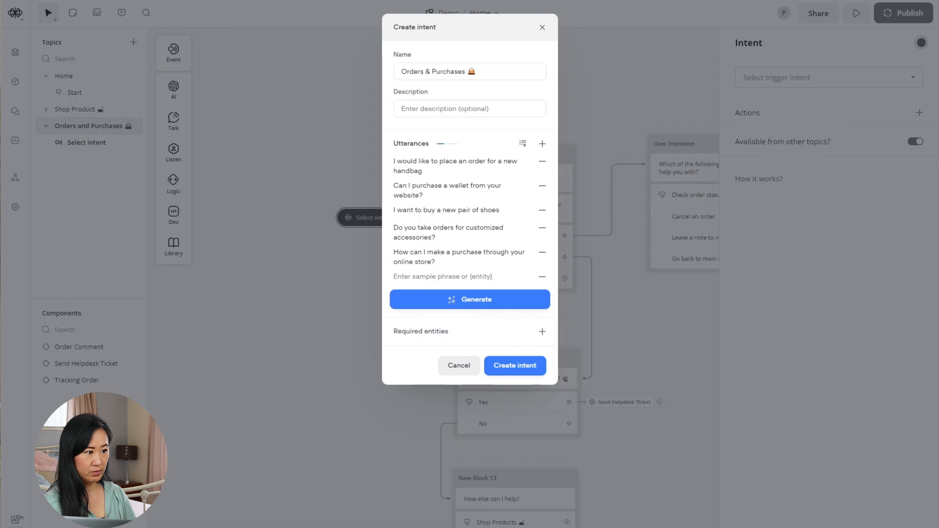
- Remove two generated phrases and add 'I would like to check my order status'
{"action": "left_click", "coordinate": [542, 162]}
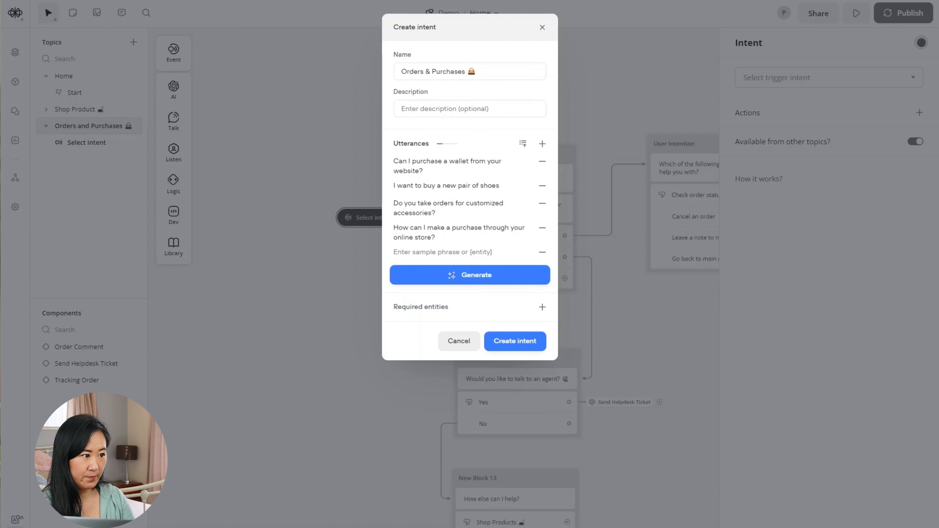
{"action": "left_click", "coordinate": [542, 162]}
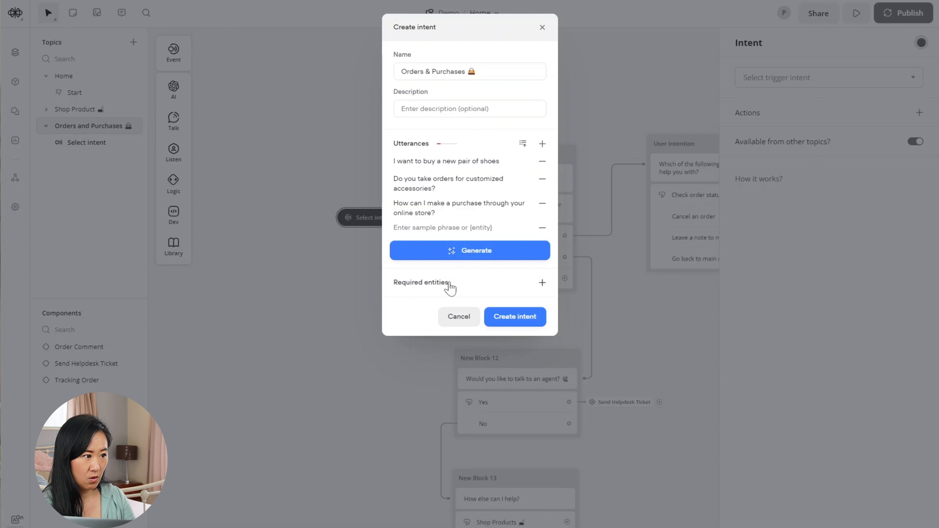
{"action": "left_click", "coordinate": [447, 228]}
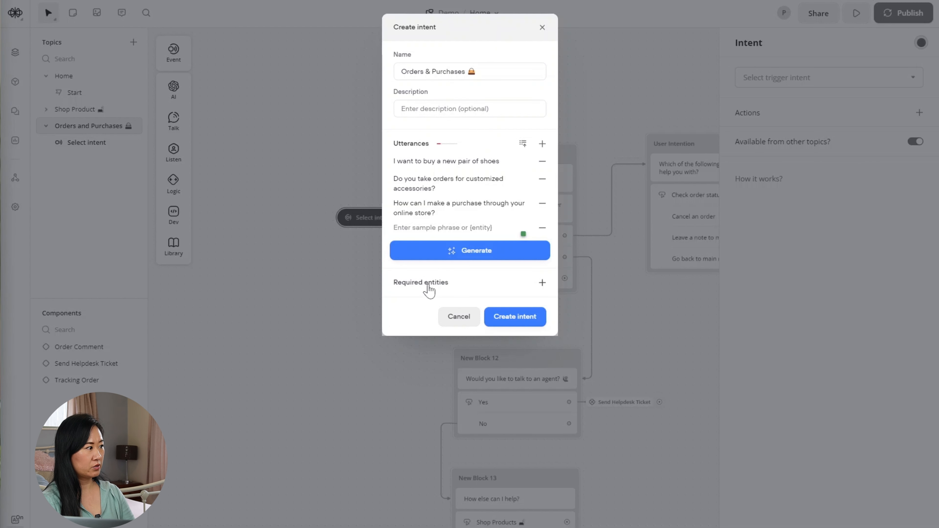
{"action": "left_click", "coordinate": [443, 228]}
{"action": "type", "text": "I "}
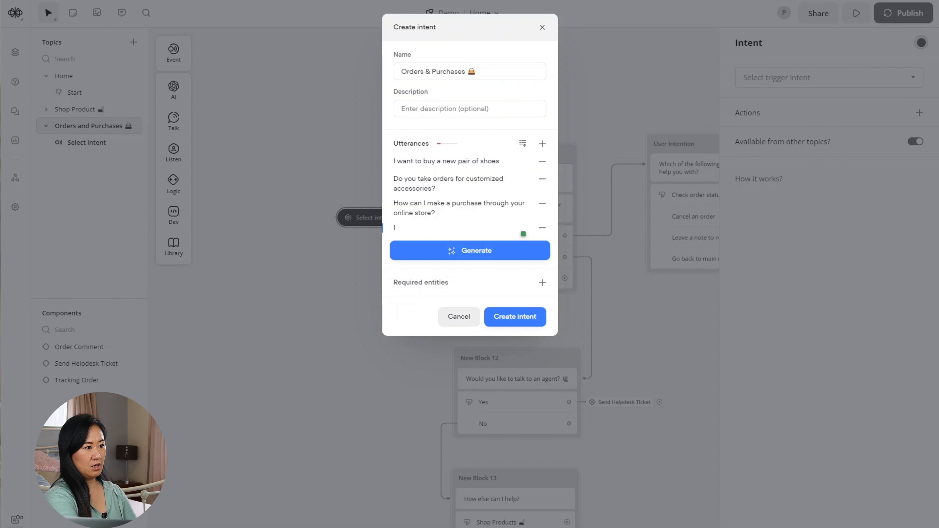
{"action": "type", "text": "would like to check my order sta"}
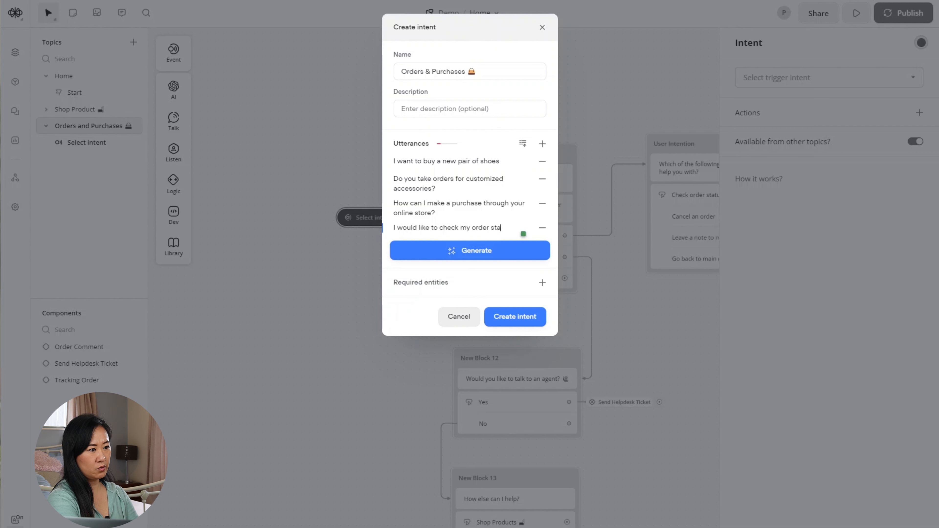
{"action": "type", "text": "tus"}
- Remove the remaining generated phrases and add phrases about cancelling and leaving a note or comment
{"action": "left_click", "coordinate": [542, 162]}
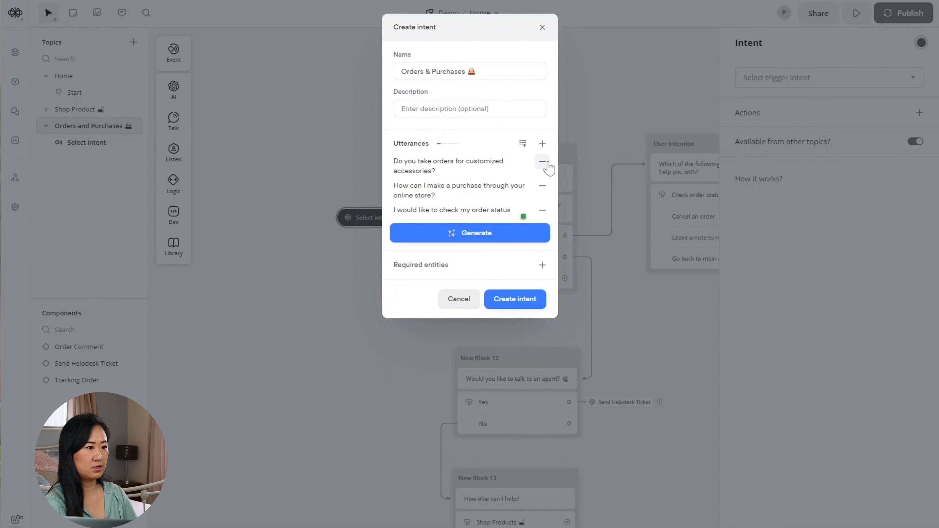
{"action": "left_click", "coordinate": [542, 161]}
{"action": "left_click", "coordinate": [542, 161]}
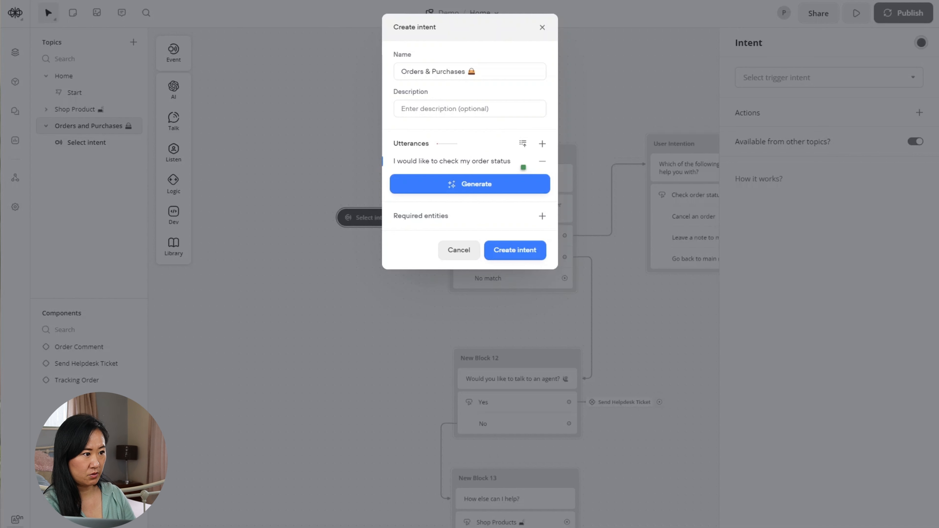
{"action": "left_click", "coordinate": [542, 144]}
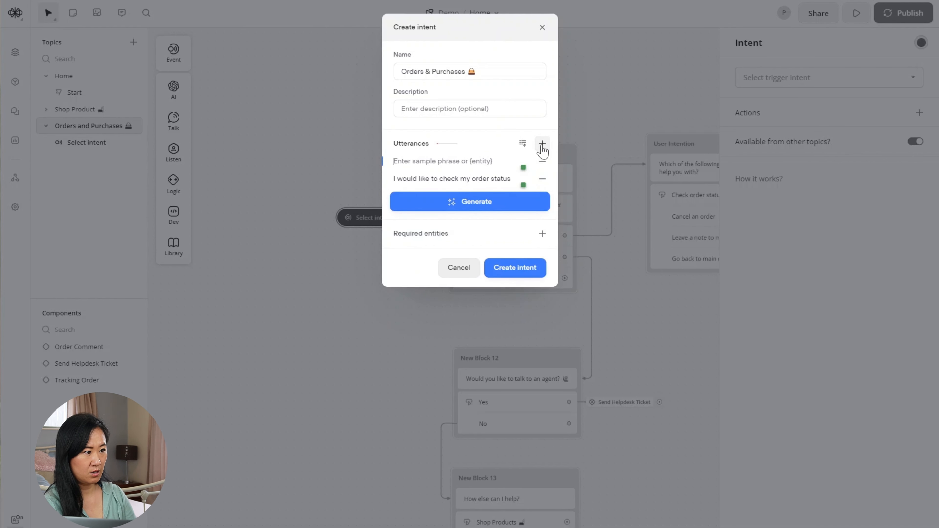
{"action": "type", "text": "Can I p"}
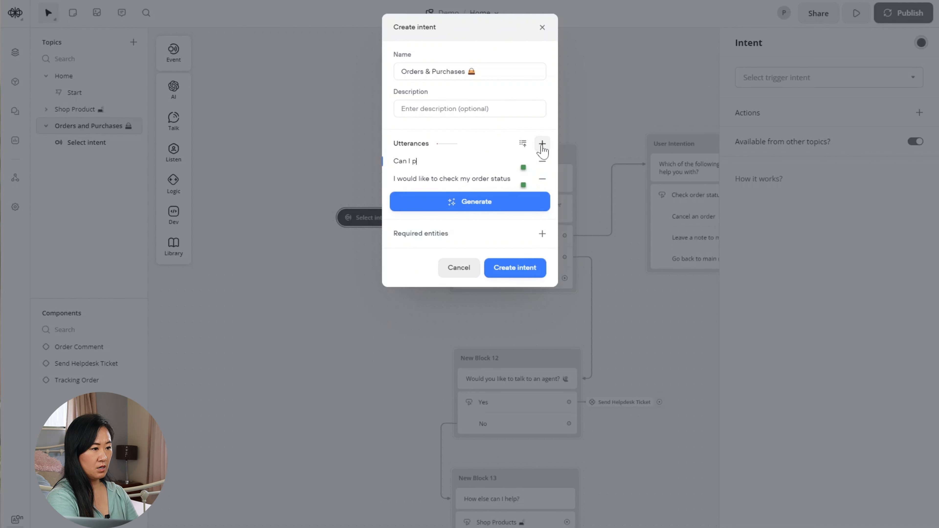
{"action": "type", "text": "lease cancel my order?"}
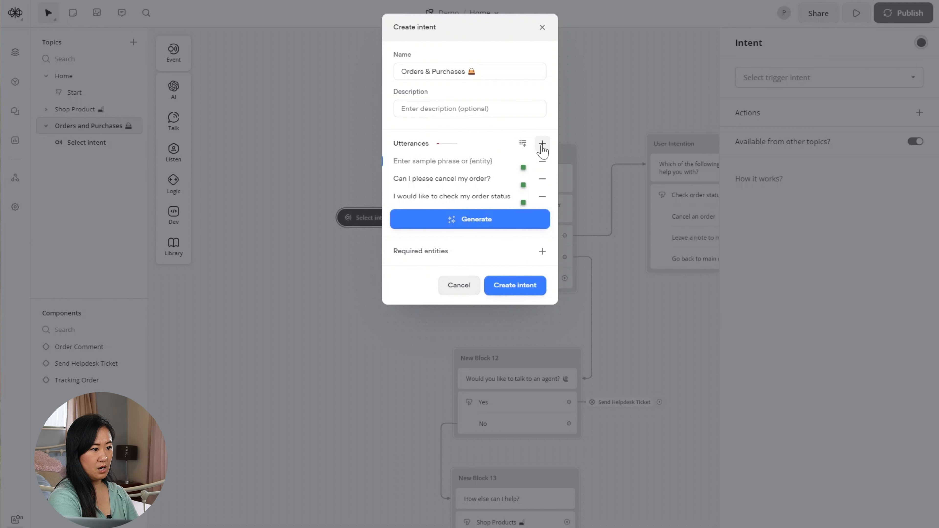
{"action": "type", "text": "Could you please leave a note or"}
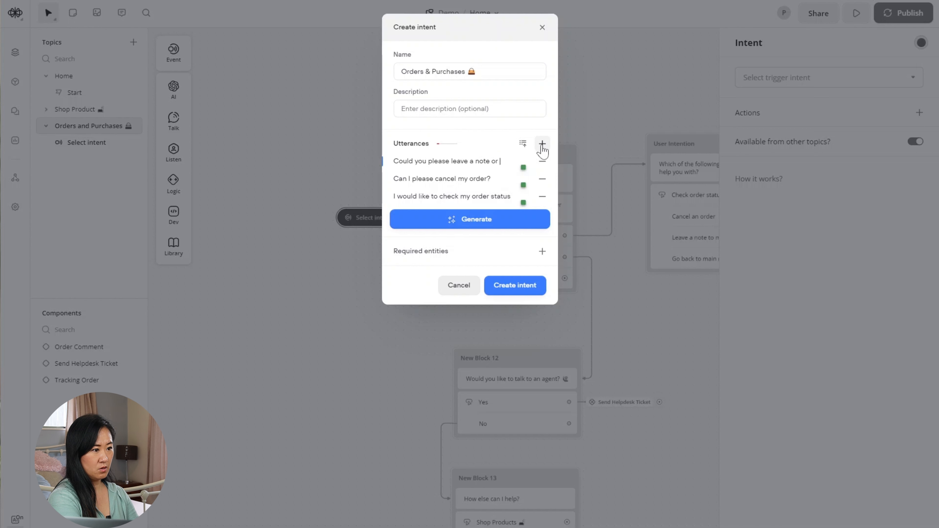
{"action": "type", "text": "comment to my order?"}
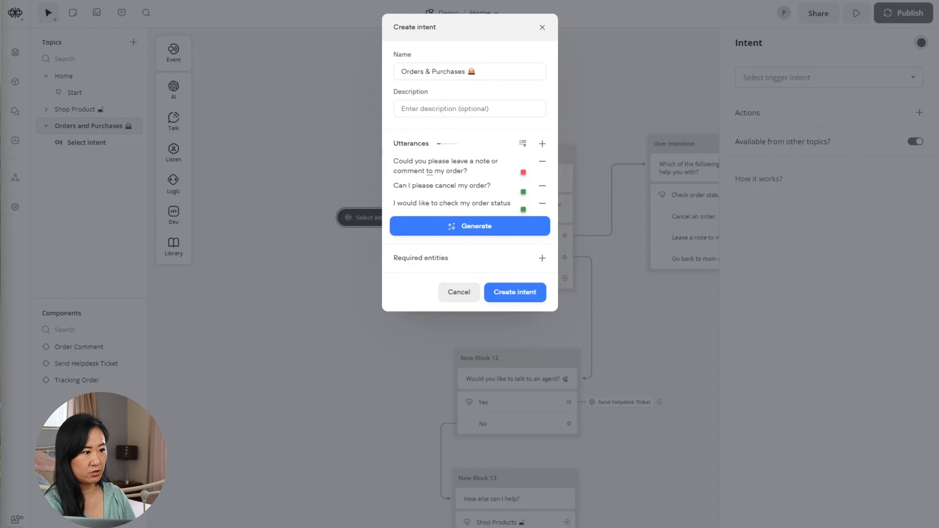
{"action": "left_click", "coordinate": [479, 227]}
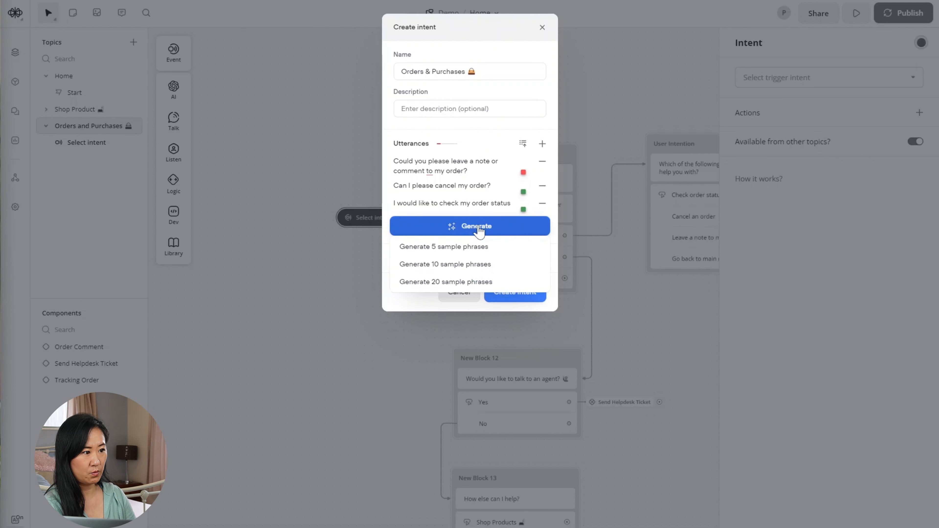
- Generate ten more phrases, drop the return-or-exchange one, and create the Orders & Purchases intent
{"action": "left_click", "coordinate": [458, 247]}
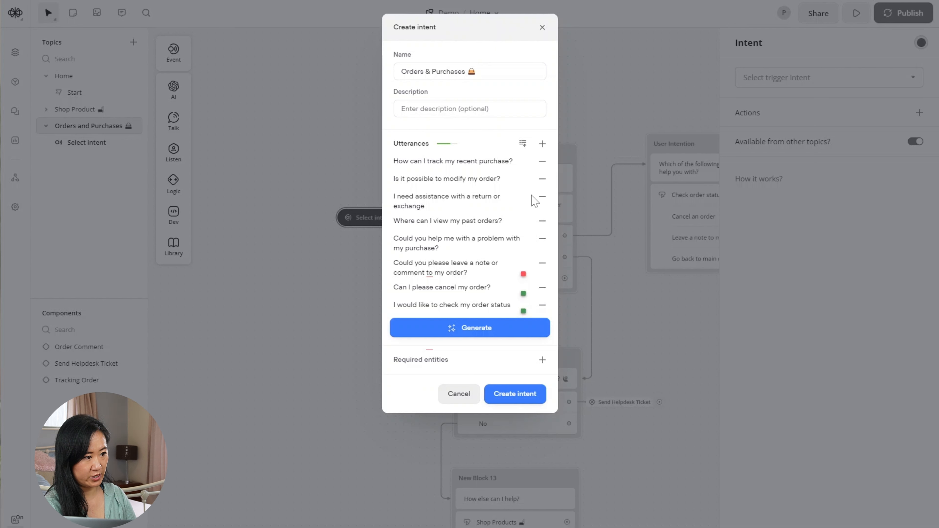
{"action": "left_click", "coordinate": [542, 197]}
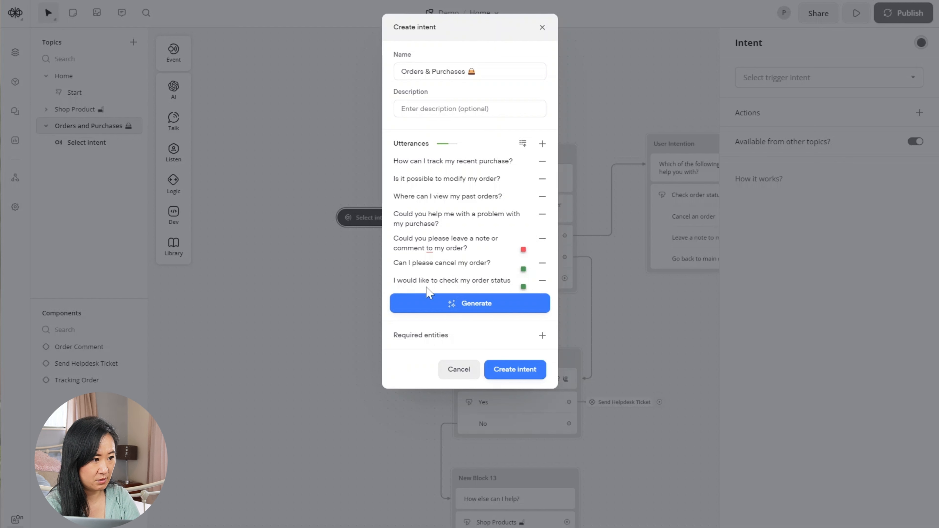
{"action": "left_click", "coordinate": [479, 306]}
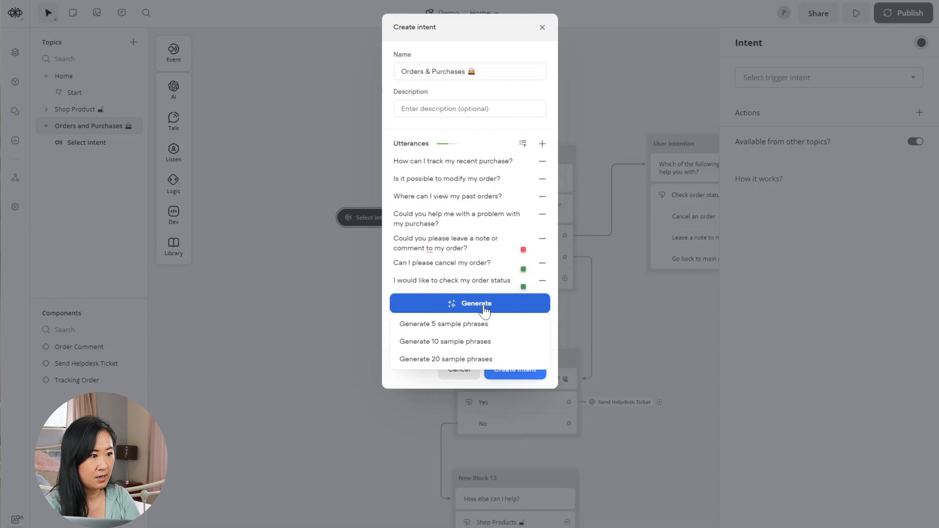
{"action": "left_click", "coordinate": [476, 326]}
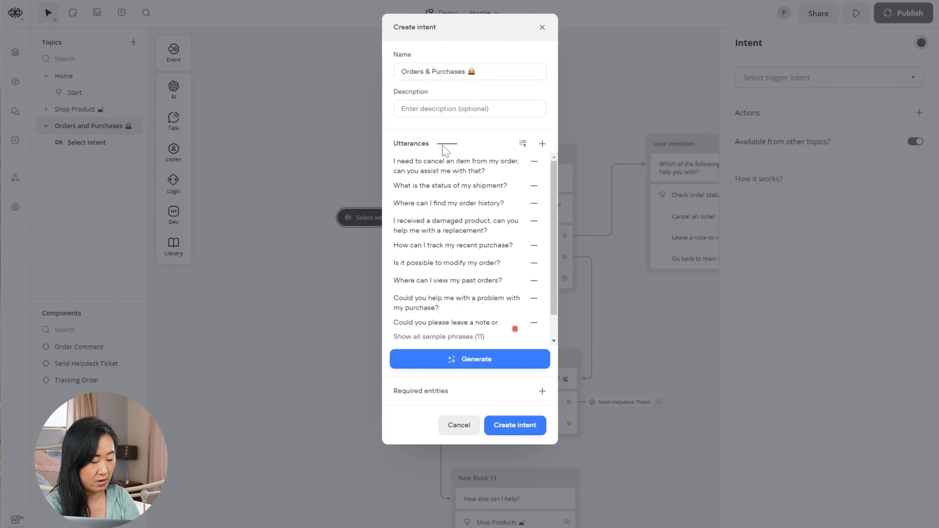
{"action": "left_click", "coordinate": [531, 427]}
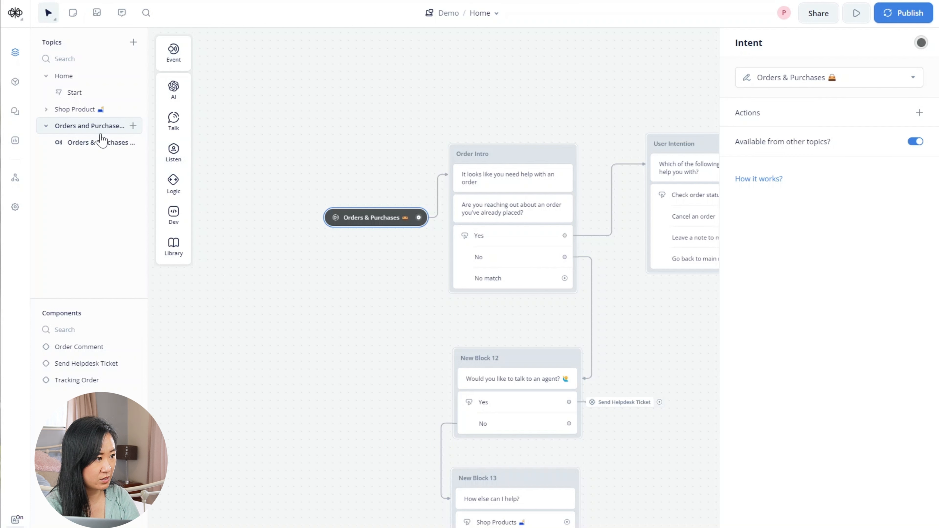
- In the Home flow, point New Block 6's intent link to Orders & Purchases
{"action": "left_click", "coordinate": [46, 109]}
{"action": "mouse_move", "coordinate": [202, 102]}
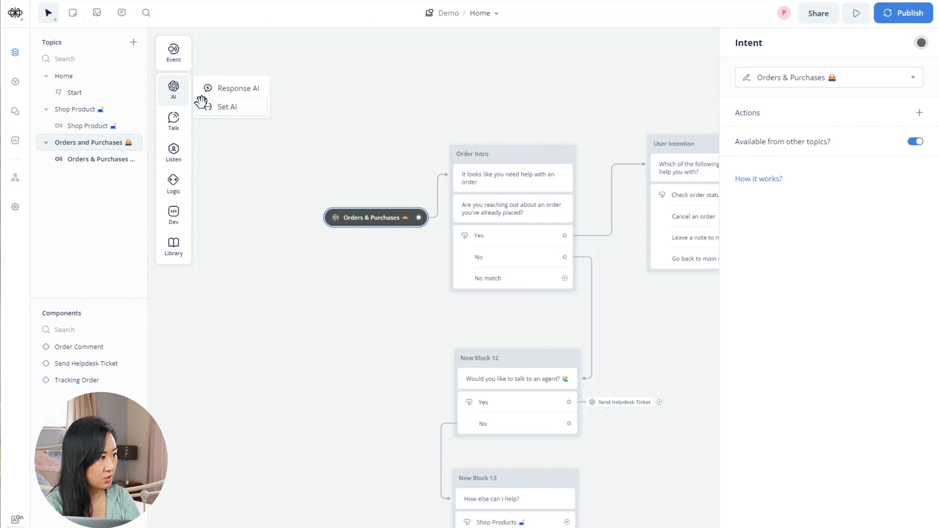
{"action": "left_click", "coordinate": [90, 77]}
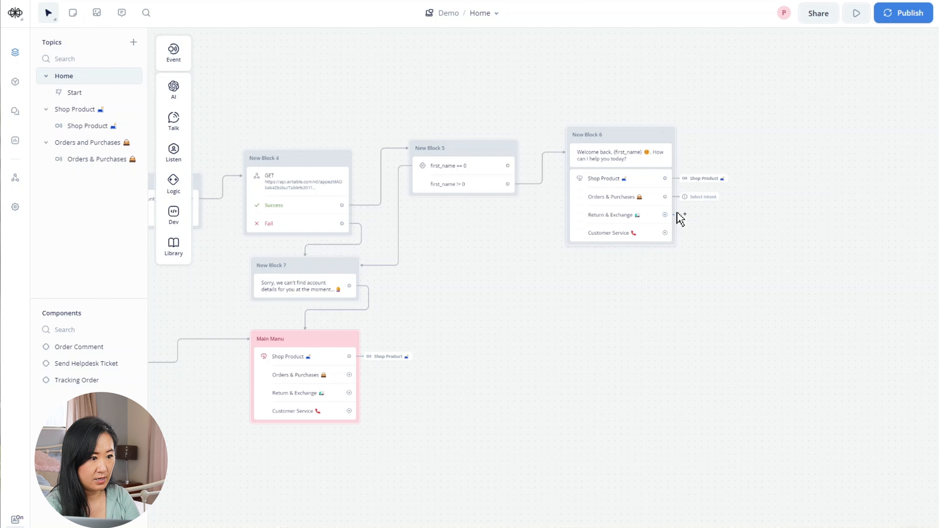
{"action": "left_click_drag", "start_coordinate": [682, 213], "coordinate": [681, 216]}
{"action": "left_click", "coordinate": [646, 275]}
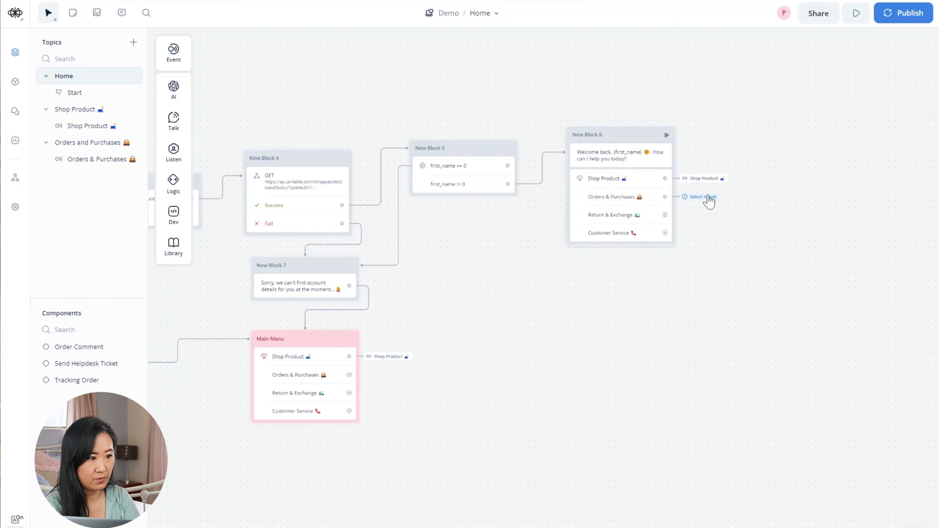
{"action": "left_click", "coordinate": [706, 197]}
{"action": "left_click", "coordinate": [800, 175]}
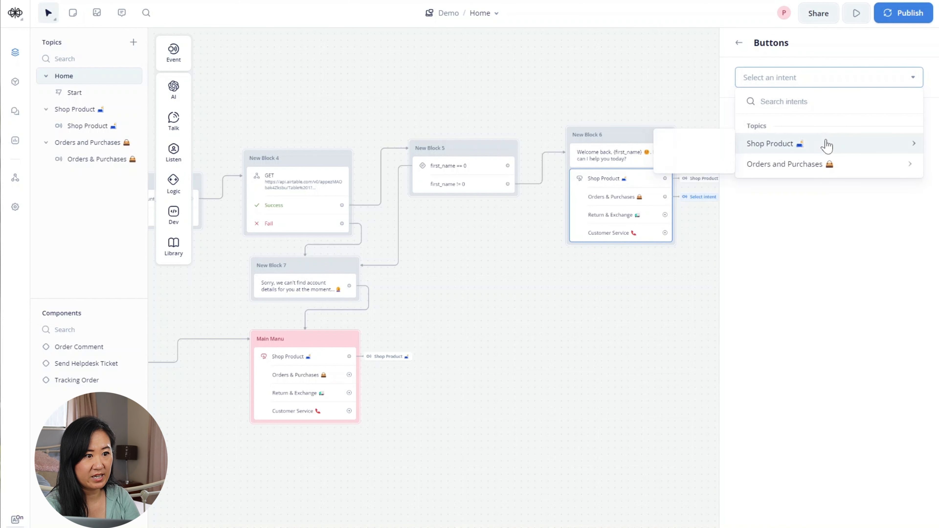
{"action": "mouse_move", "coordinate": [819, 166]}
{"action": "left_click", "coordinate": [717, 183]}
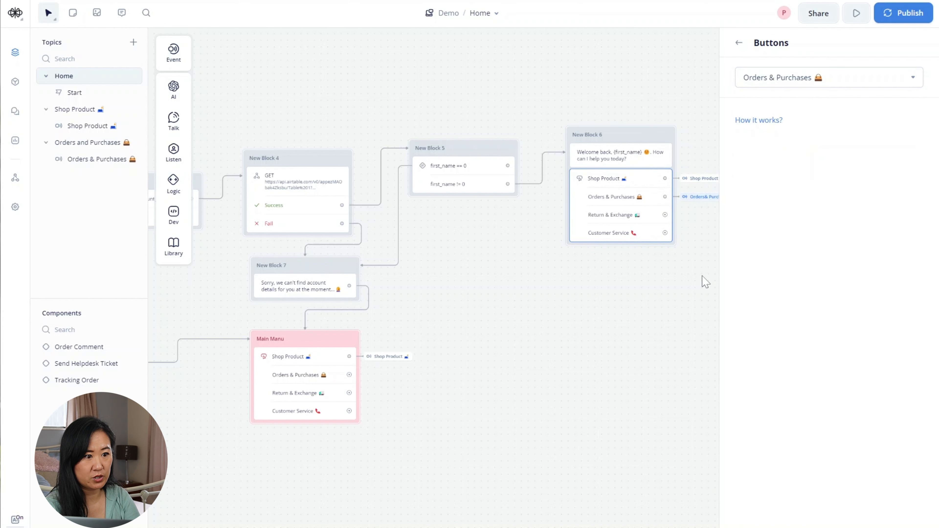
{"action": "left_click", "coordinate": [569, 335]}
- Make Main Menu's Orders & Purchases choice go to the Orders & Purchases intent
{"action": "left_click_drag", "start_coordinate": [347, 377], "coordinate": [374, 374]}
{"action": "mouse_move", "coordinate": [406, 388]}
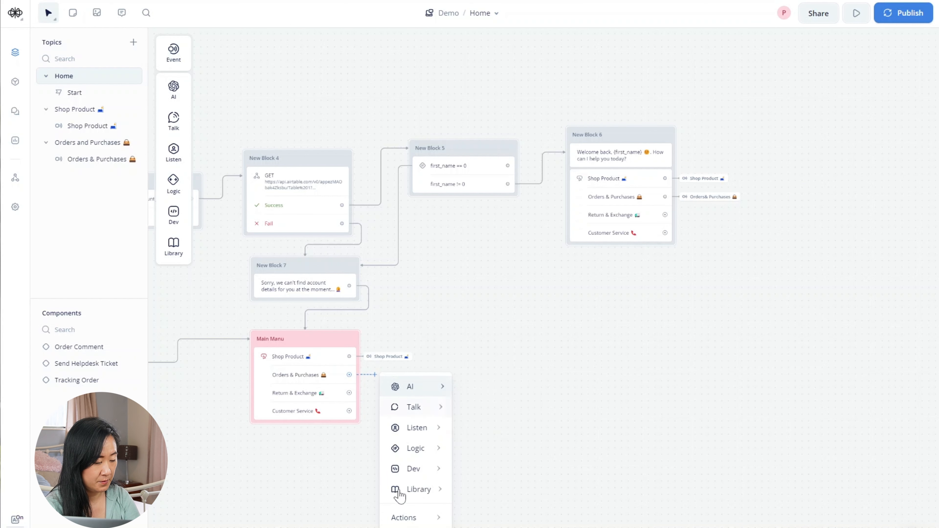
{"action": "mouse_move", "coordinate": [425, 517]}
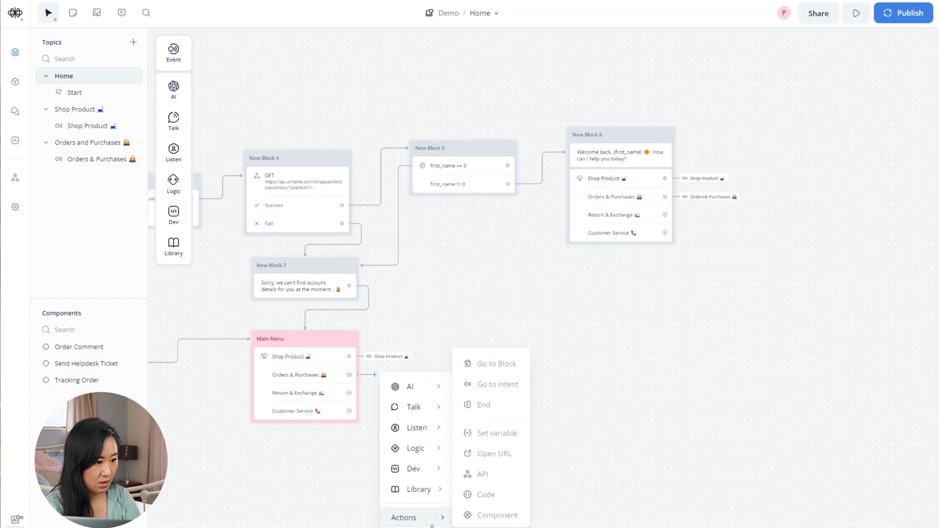
{"action": "left_click", "coordinate": [497, 383]}
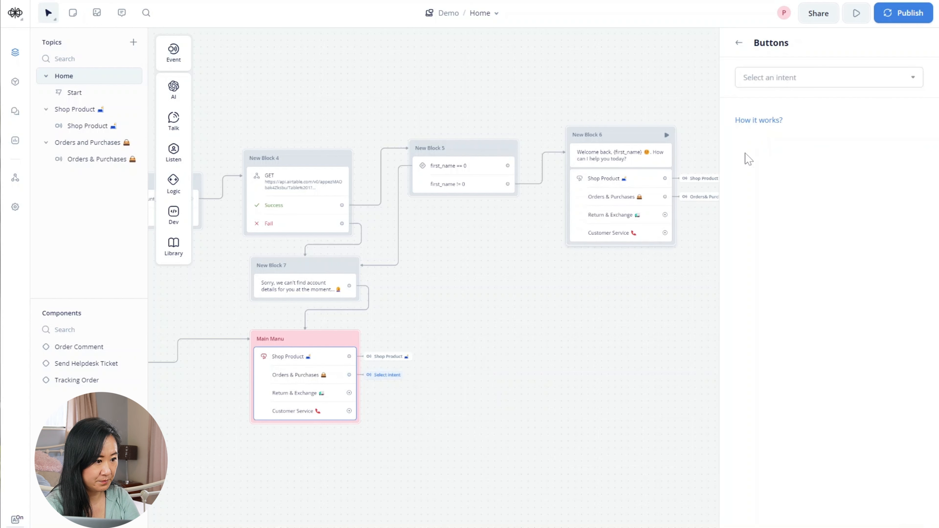
{"action": "left_click", "coordinate": [795, 77]}
{"action": "left_click", "coordinate": [817, 169]}
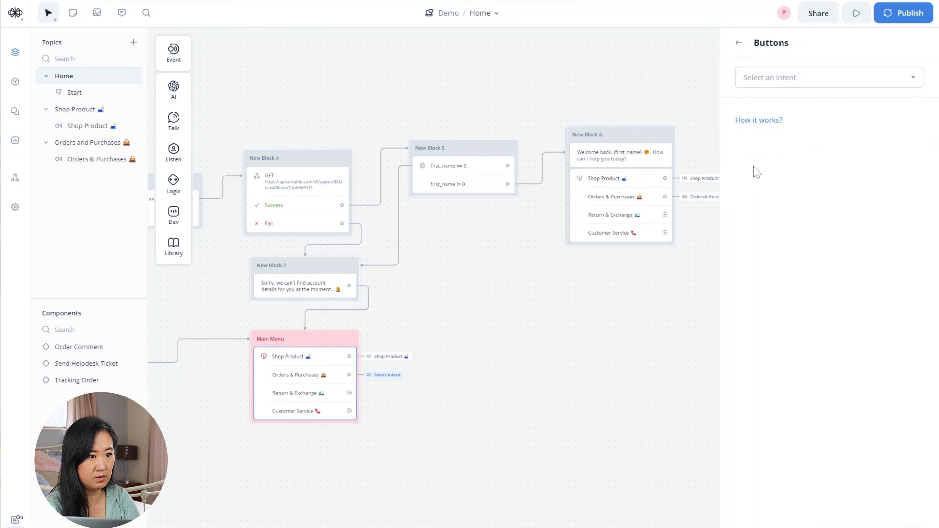
{"action": "left_click", "coordinate": [819, 79]}
{"action": "mouse_move", "coordinate": [790, 171]}
{"action": "left_click", "coordinate": [691, 181]}
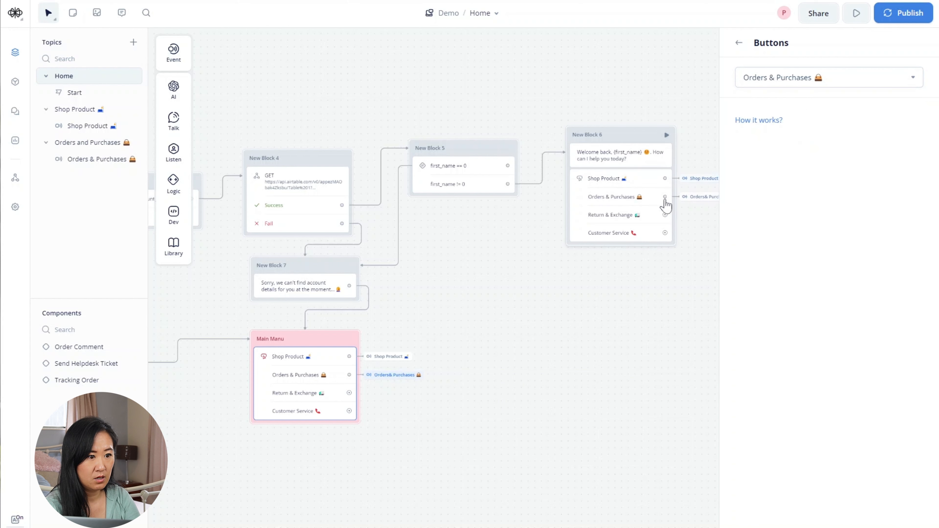
{"action": "left_click", "coordinate": [534, 491]}
{"action": "scroll", "coordinate": [408, 468], "scroll_direction": "down", "scroll_amount": 1}
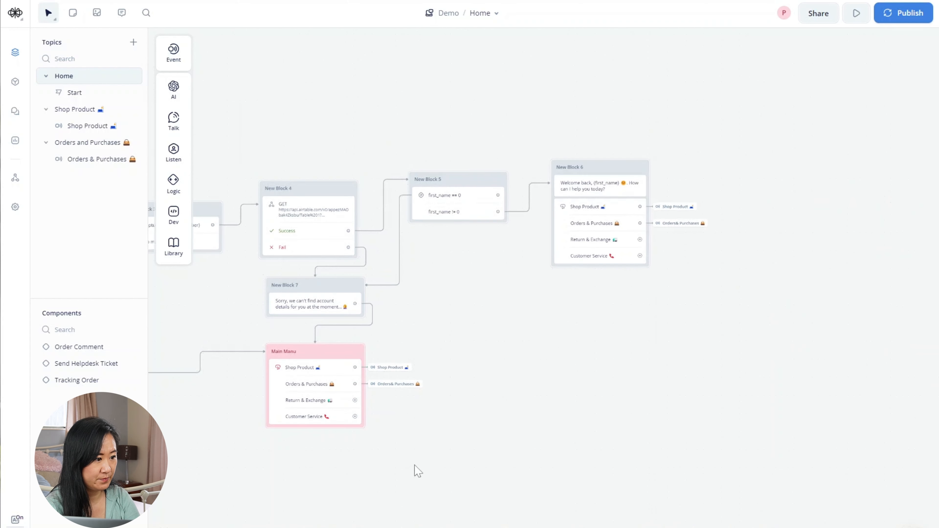
{"action": "left_click_drag", "start_coordinate": [412, 465], "coordinate": [591, 419]}
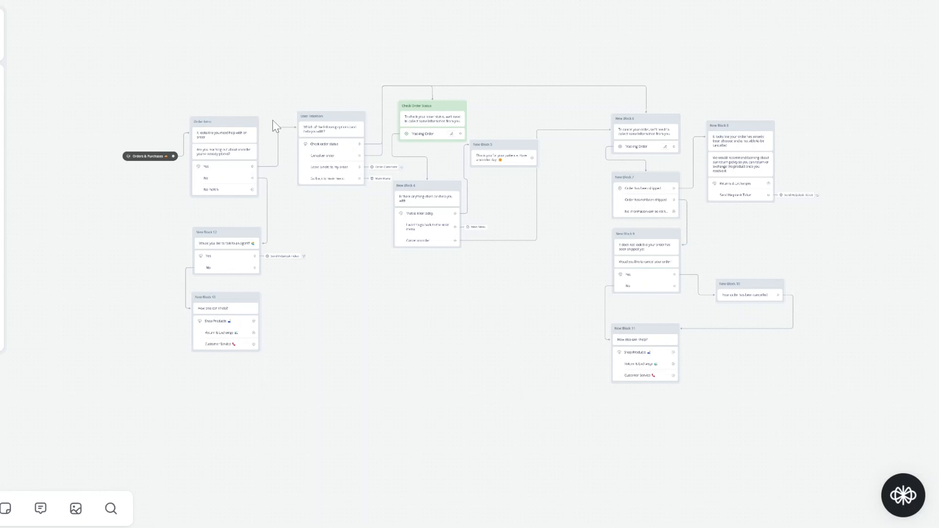
- Test from Order Intro: check order 1's status and get Pending
{"action": "scroll", "coordinate": [272, 240], "scroll_direction": "up", "scroll_amount": 5}
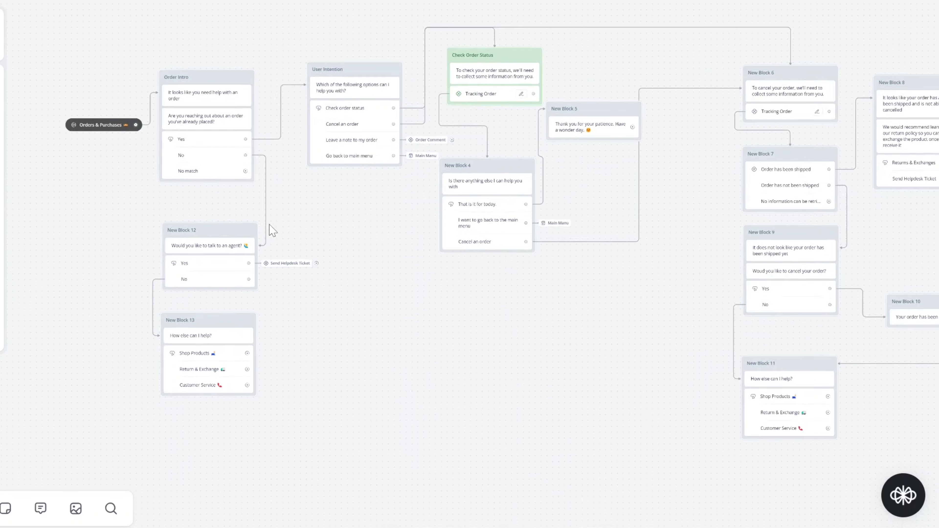
{"action": "left_click_drag", "start_coordinate": [290, 151], "coordinate": [302, 213]}
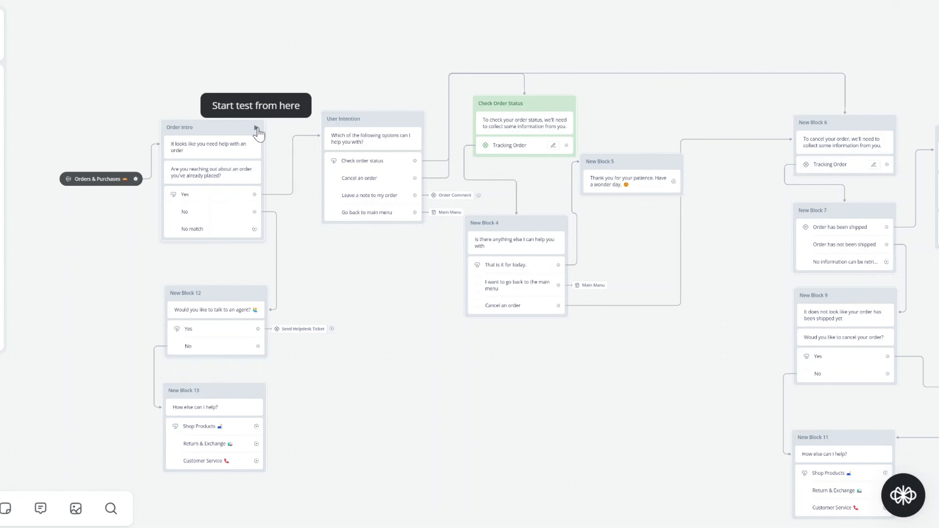
{"action": "left_click", "coordinate": [255, 129]}
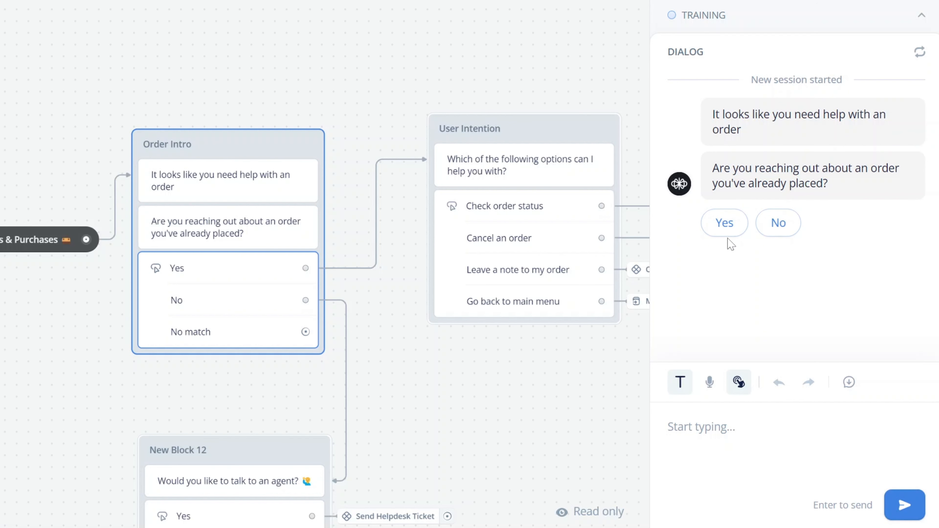
{"action": "left_click", "coordinate": [725, 227]}
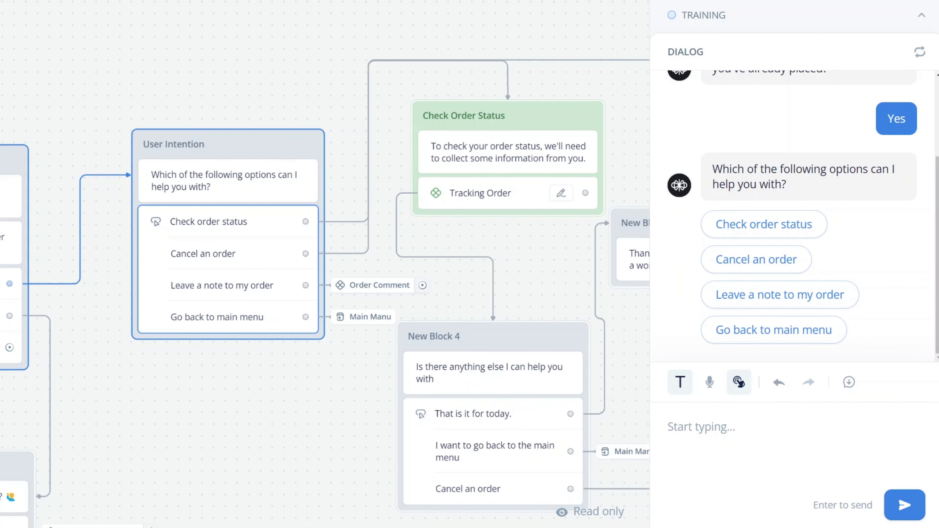
{"action": "left_click", "coordinate": [767, 225]}
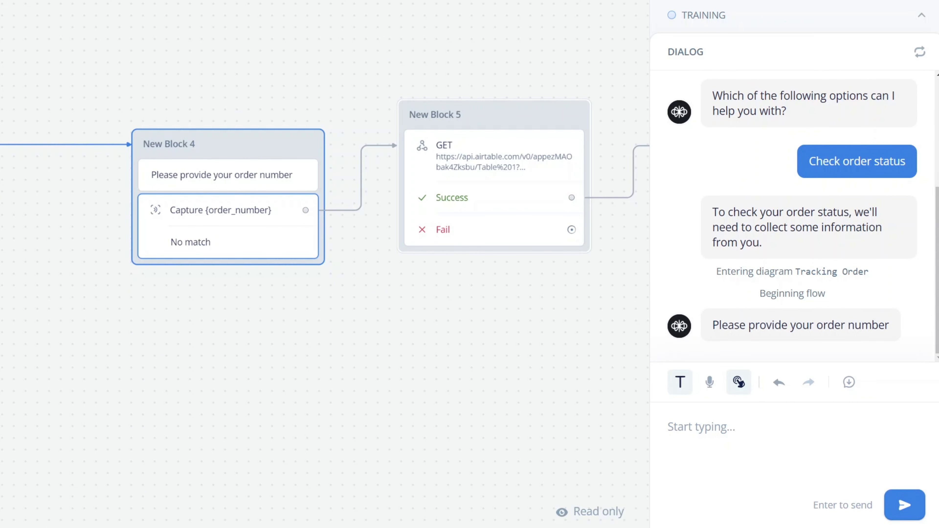
{"action": "type", "text": "124"}
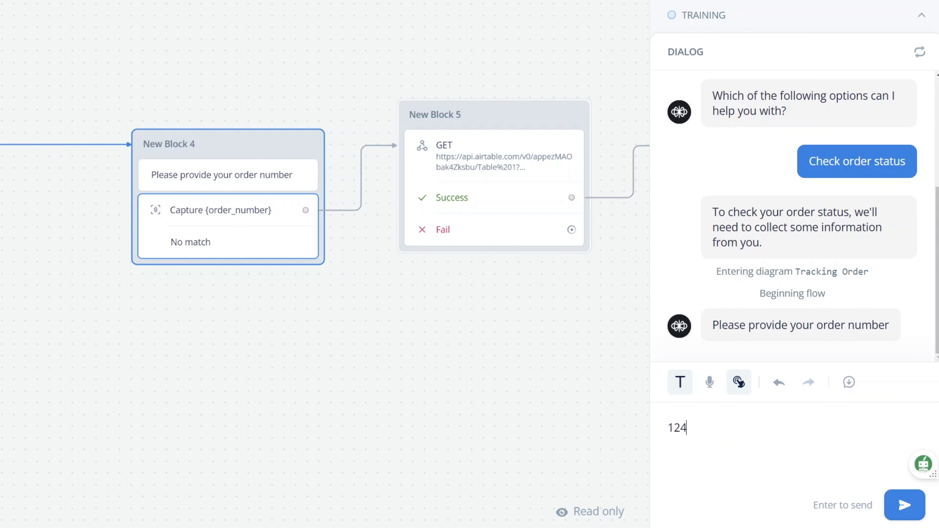
{"action": "key", "text": "Return"}
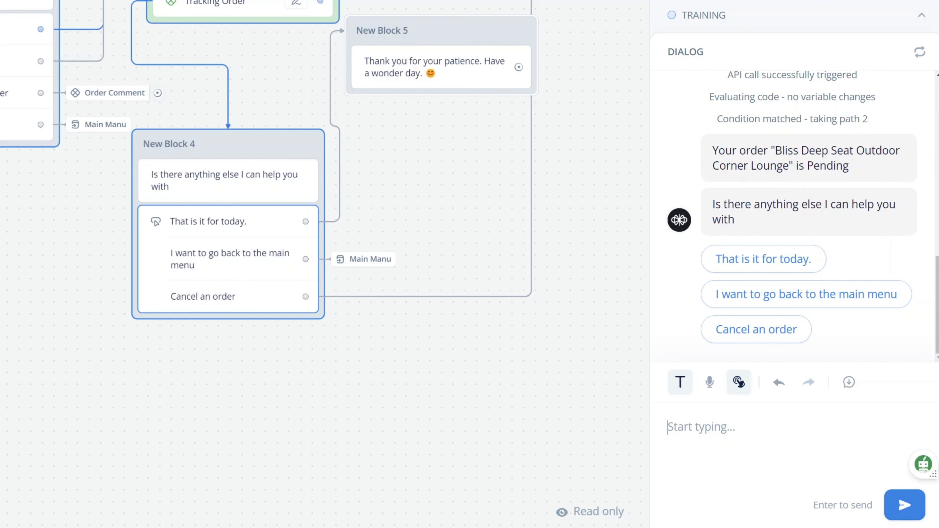
- In the same test, cancel order 1 and confirm with Yes
{"action": "left_click", "coordinate": [768, 339]}
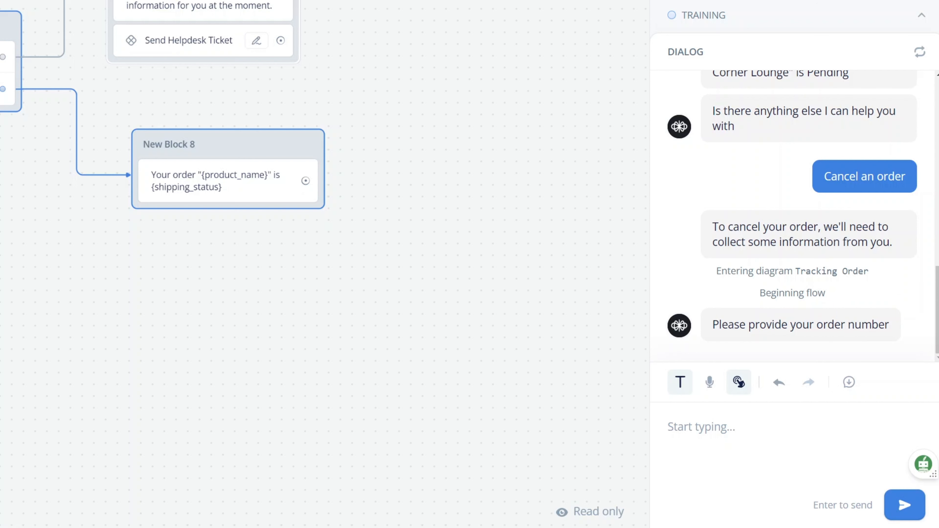
{"action": "type", "text": "125"}
{"action": "key", "text": "Return"}
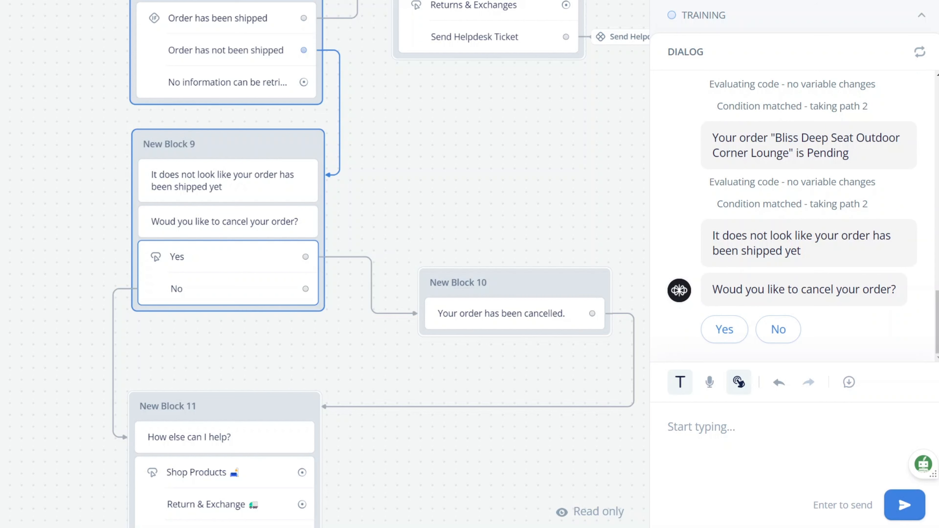
{"action": "left_click", "coordinate": [726, 332]}
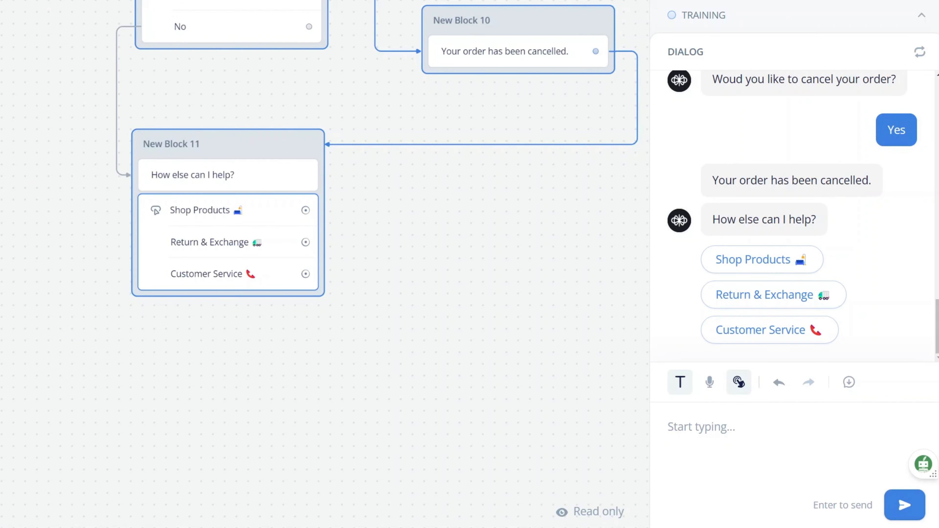
- Restart the test chat, confirm an existing order, and choose Leave a note to my order
{"action": "left_click", "coordinate": [919, 55]}
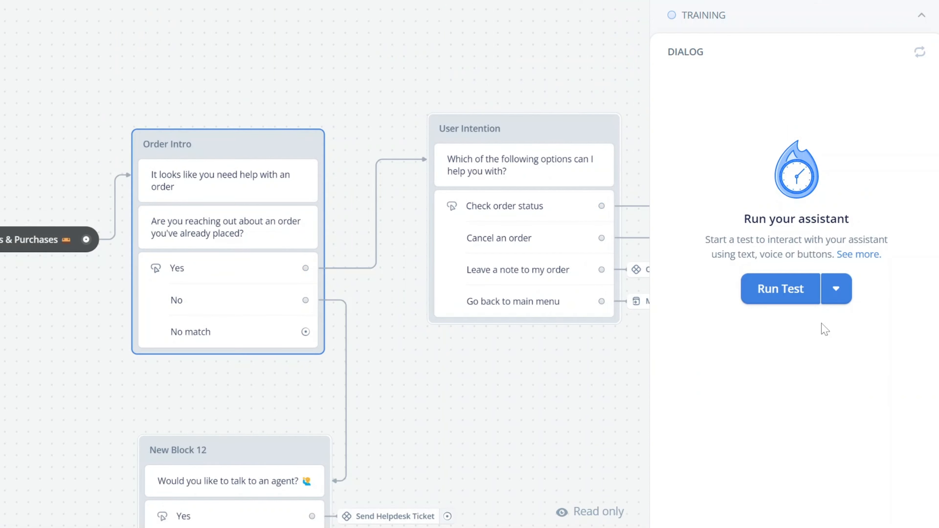
{"action": "left_click", "coordinate": [792, 292]}
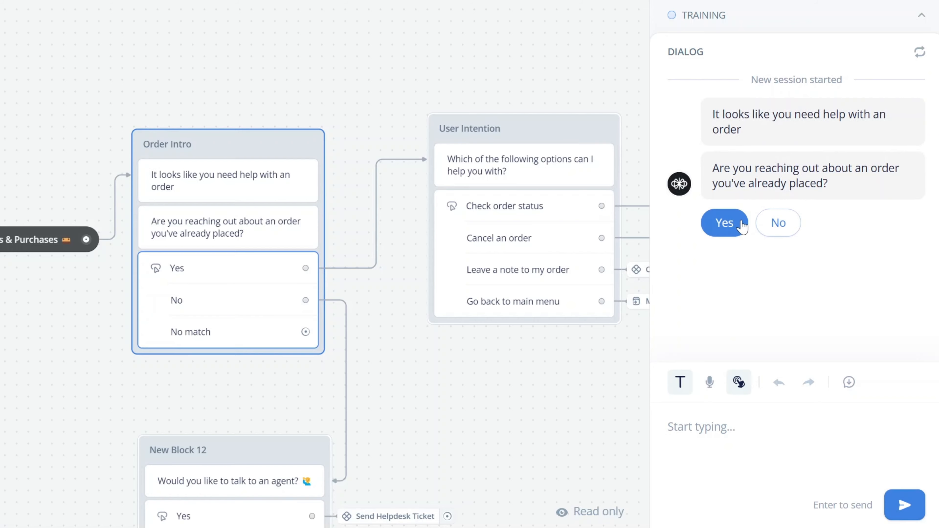
{"action": "left_click", "coordinate": [725, 223]}
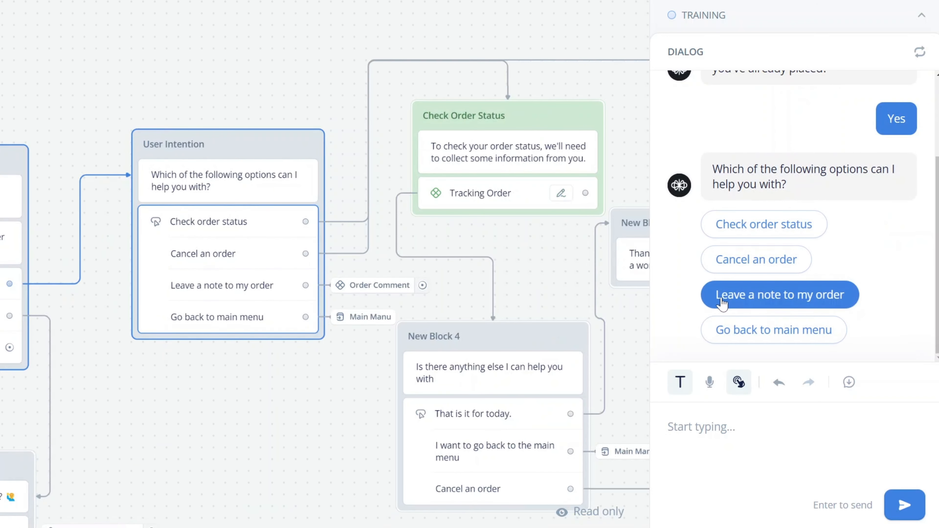
{"action": "left_click", "coordinate": [762, 300]}
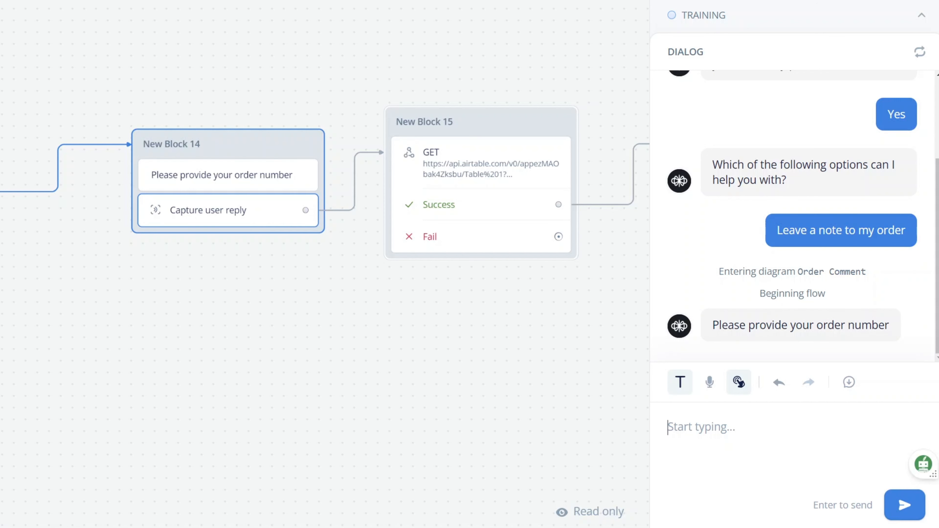
- Send order number 135 and the comment 'I love you mother' with a heart emoji
{"action": "type", "text": "135"}
{"action": "key", "text": "Return"}
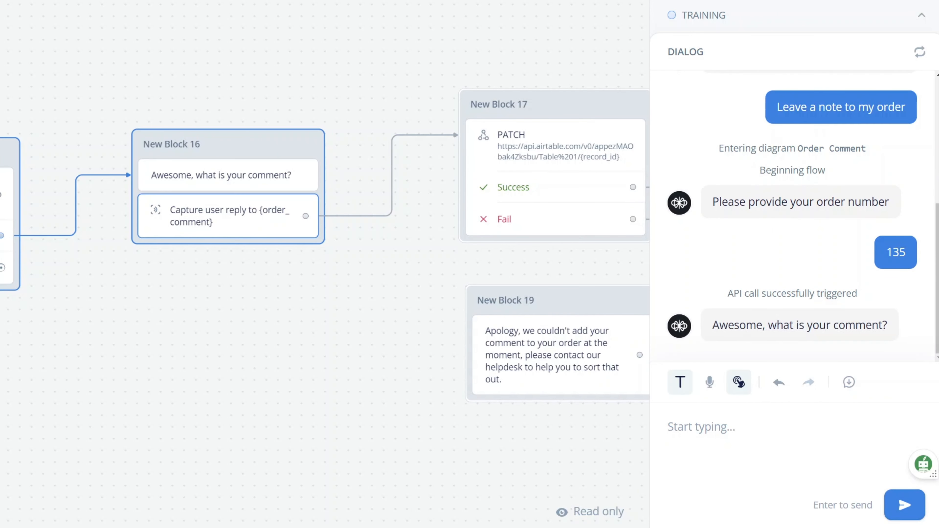
{"action": "type", "text": "I love you mo"}
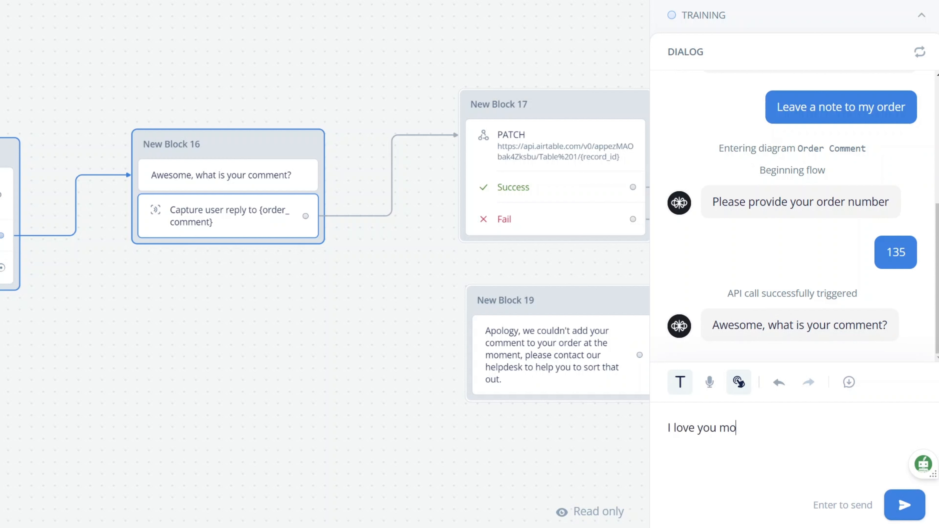
{"action": "type", "text": "ther"}
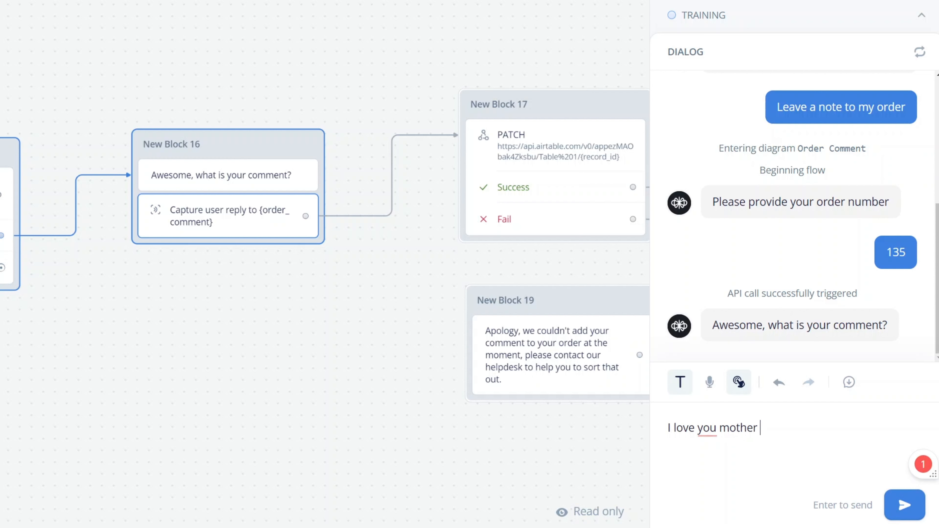
{"action": "key", "text": "super+period"}
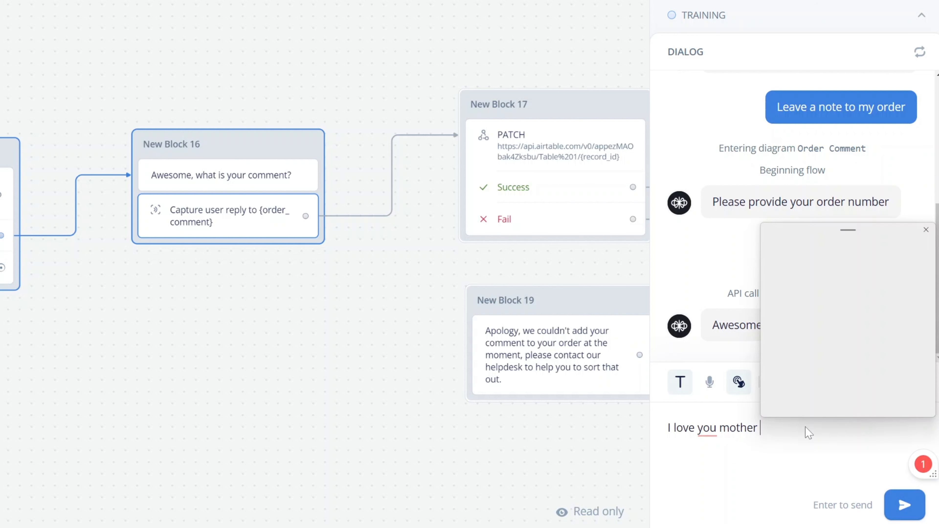
{"action": "left_click", "coordinate": [782, 325]}
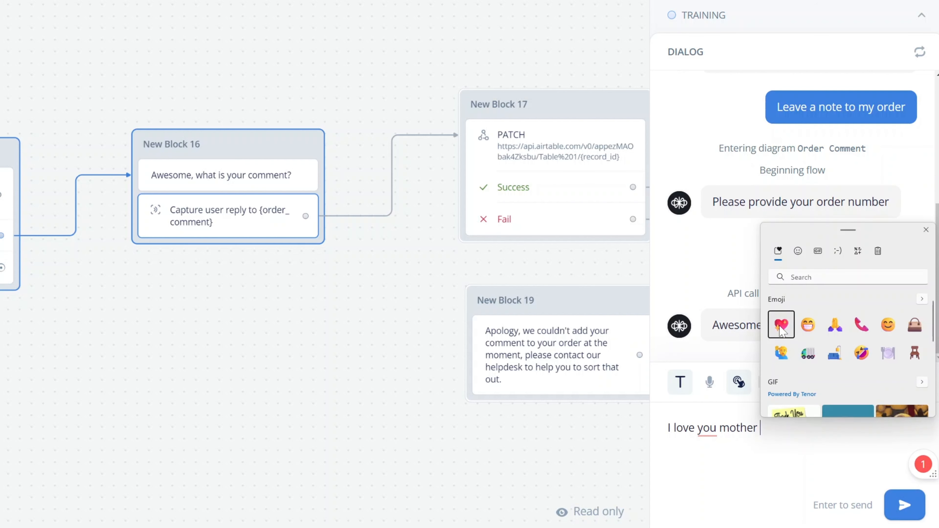
{"action": "left_click", "coordinate": [843, 448]}
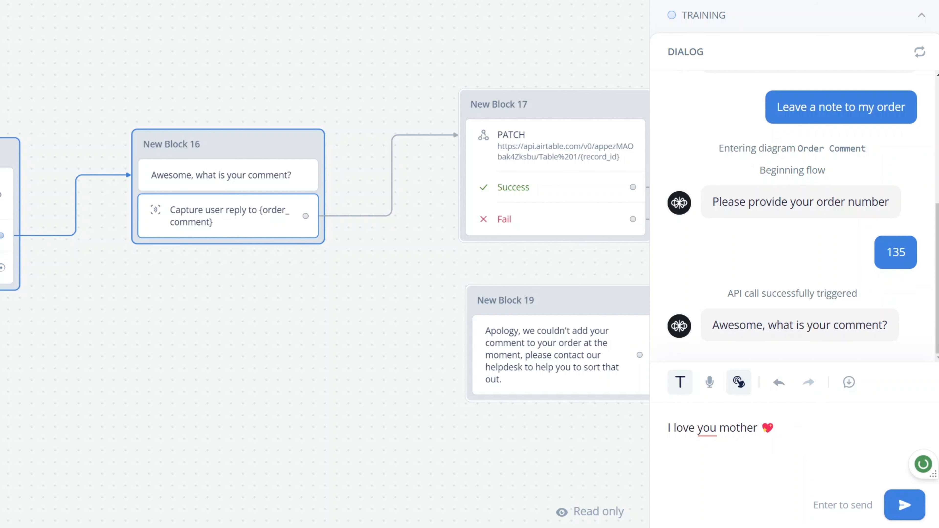
{"action": "key", "text": "Return"}
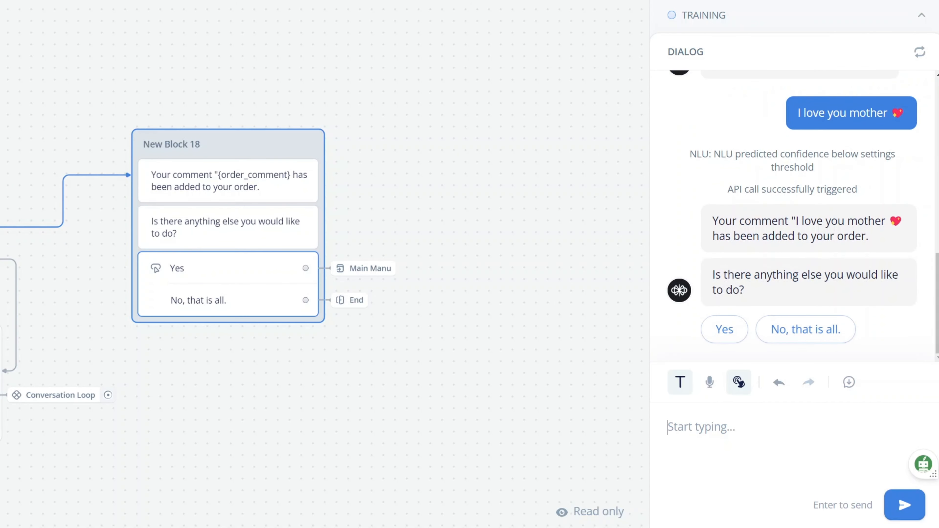
{"action": "key", "text": "alt+Tab"}
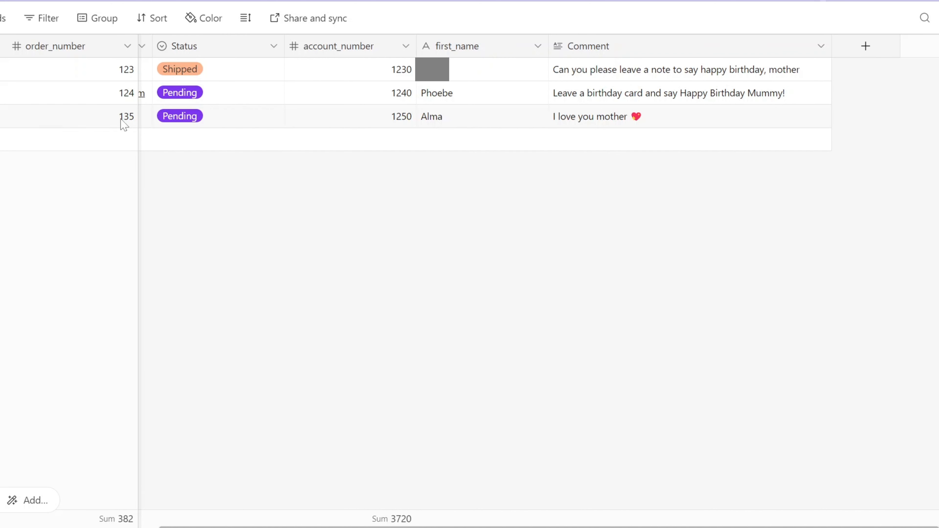
- Check the order's new Comment in Airtable, then answer Yes in the test chat to continue
{"action": "left_click", "coordinate": [124, 118]}
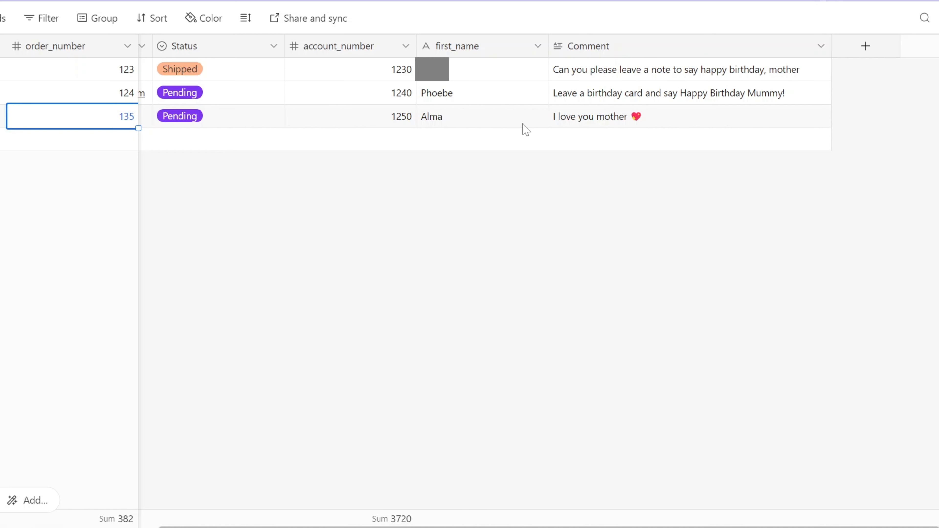
{"action": "left_click", "coordinate": [597, 122]}
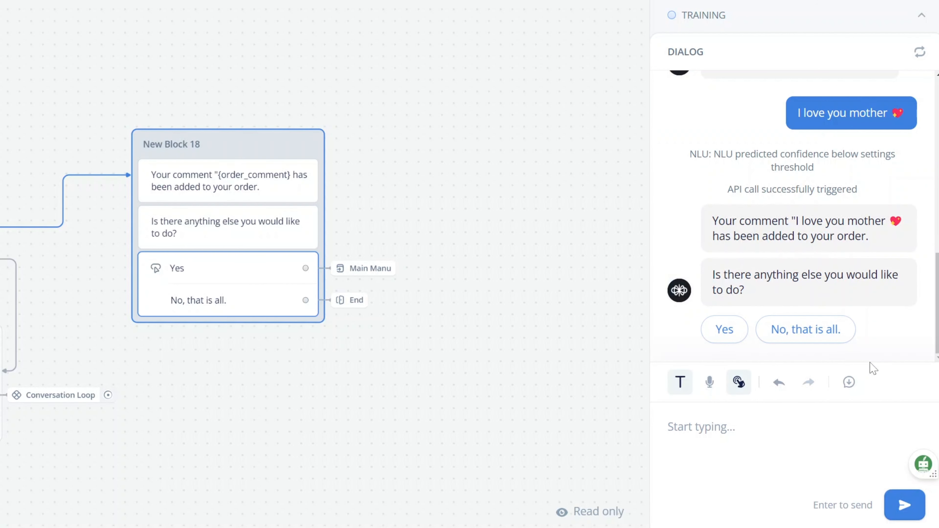
{"action": "left_click", "coordinate": [727, 331]}
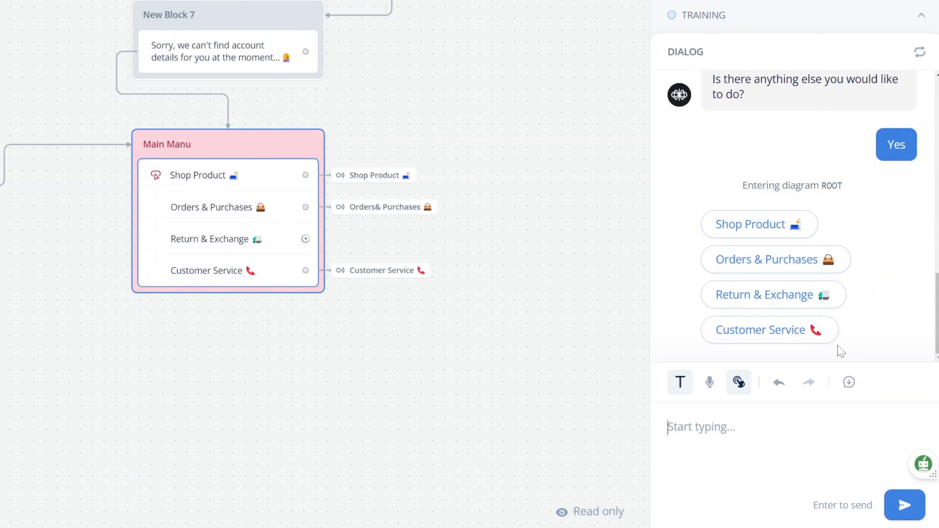
- Choose Orders & Purchases, say the order isn't placed yet, and ask for an agent
{"action": "left_click", "coordinate": [796, 271]}
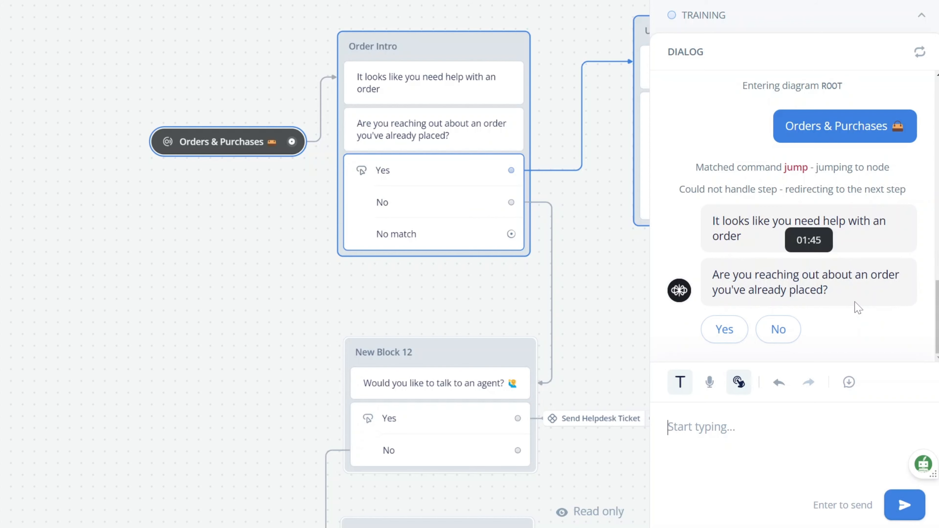
{"action": "left_click", "coordinate": [780, 329]}
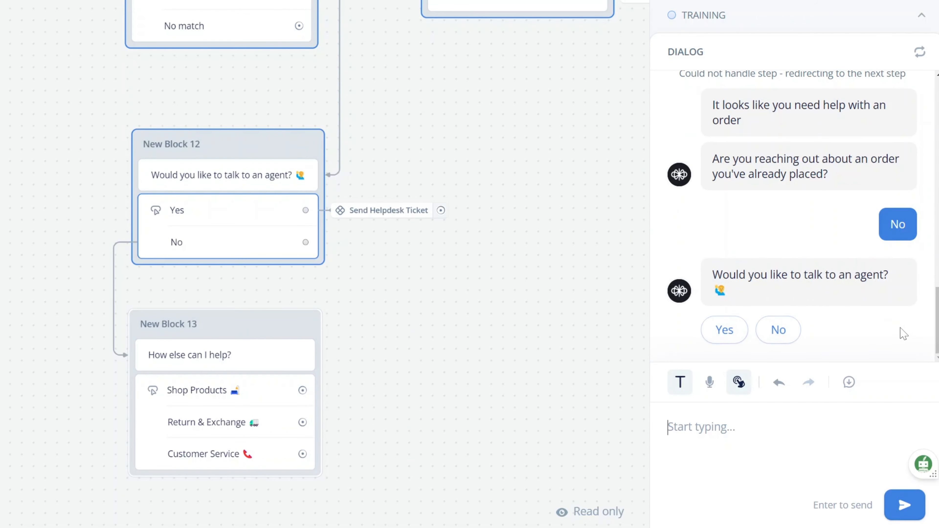
{"action": "left_click", "coordinate": [736, 337]}
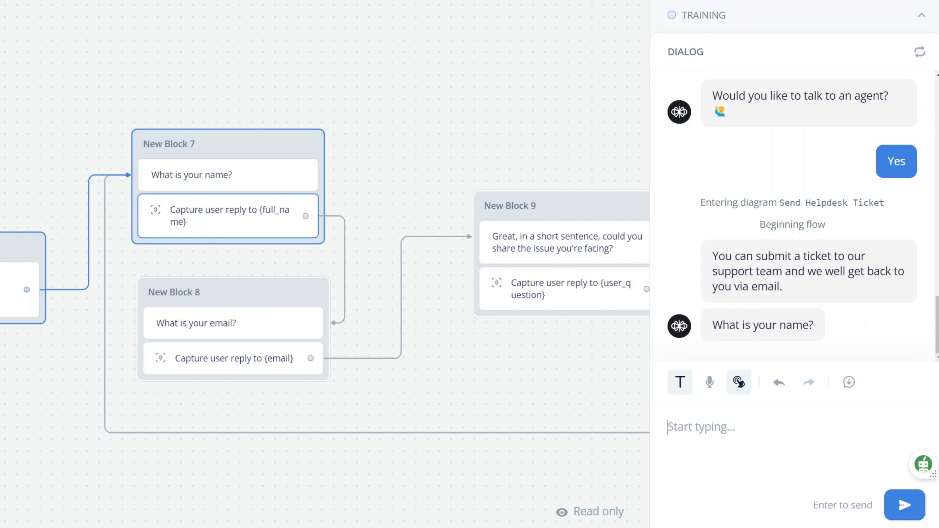
- Give the bot the test user's full name and e-mail address
{"action": "type", "text": "Ultm"}
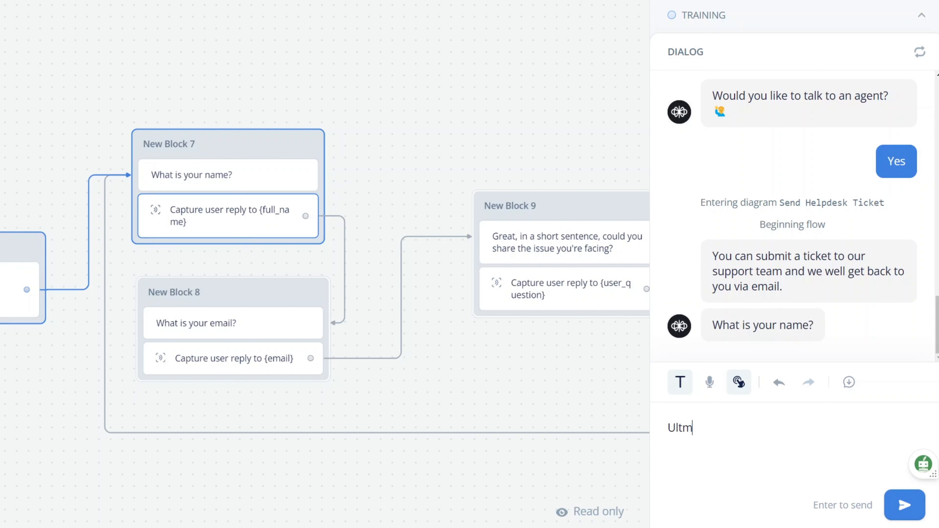
{"action": "key", "text": "BackSpace"}
{"action": "type", "text": "imate Abundan"}
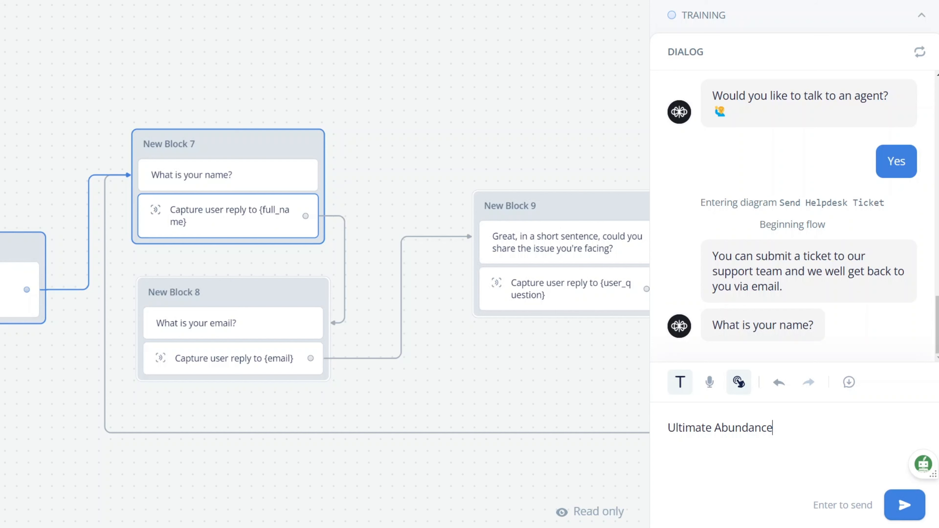
{"action": "type", "text": "ce"}
{"action": "key", "text": "Return"}
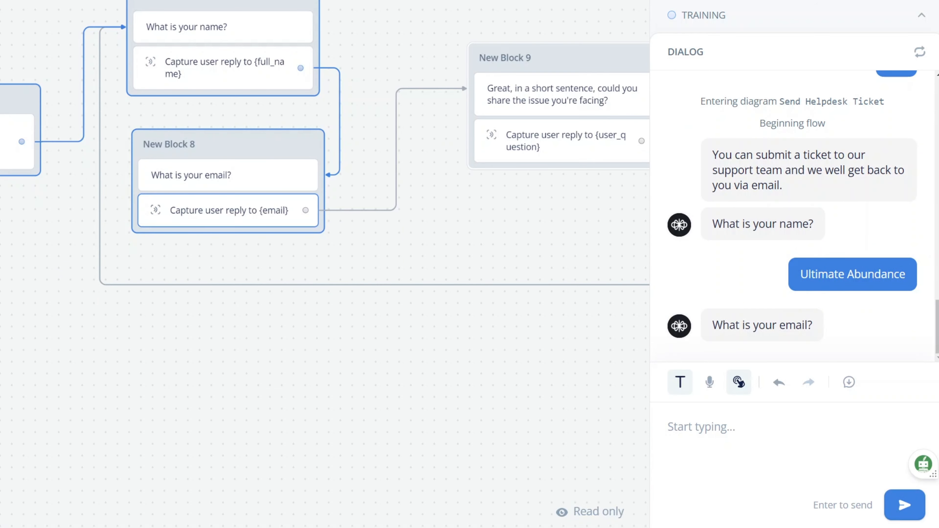
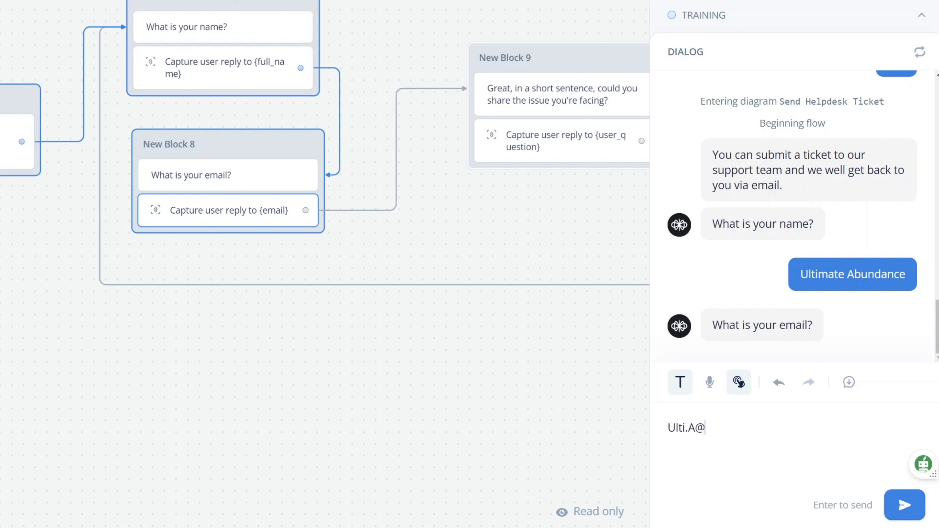
{"action": "key", "text": "Return"}
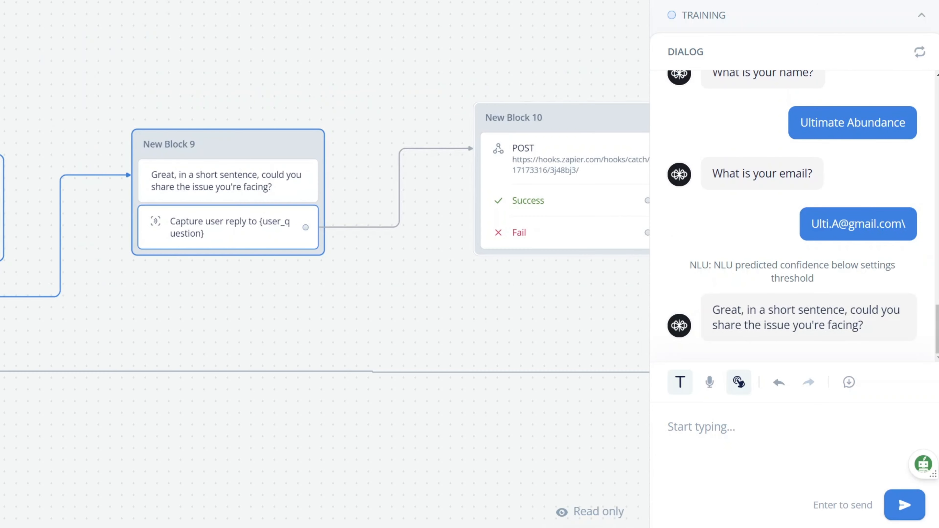
- Send the issue 'I would like to fast track my order for a special occasion.'
{"action": "type", "text": "I woul"}
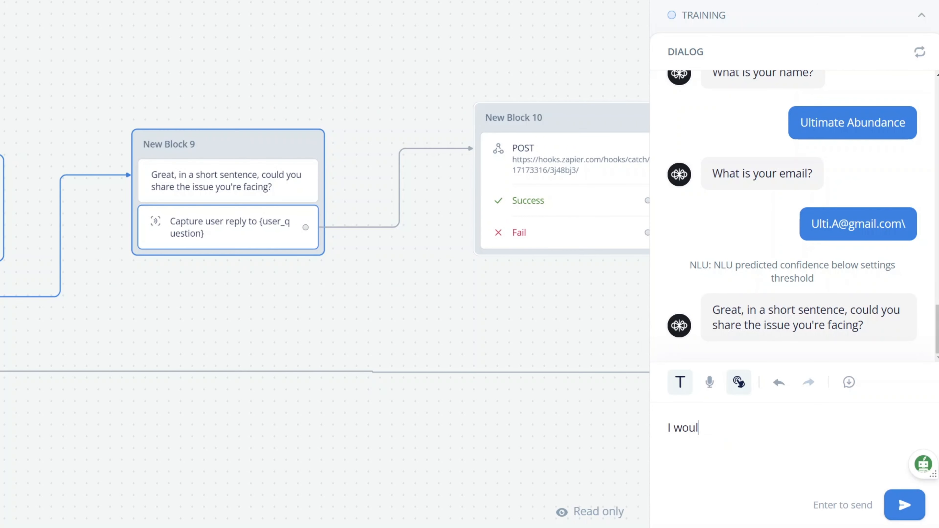
{"action": "type", "text": "d like to fast track m"}
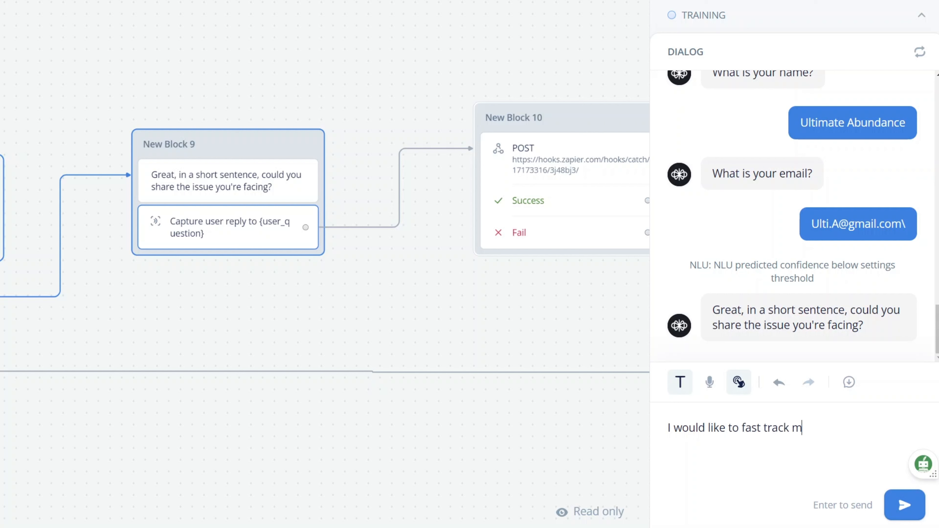
{"action": "type", "text": "y or"}
{"action": "key", "text": "BackSpace"}
{"action": "type", "text": "order,"}
{"action": "key", "text": "BackSpace"}
{"action": "key", "text": "BackSpace"}
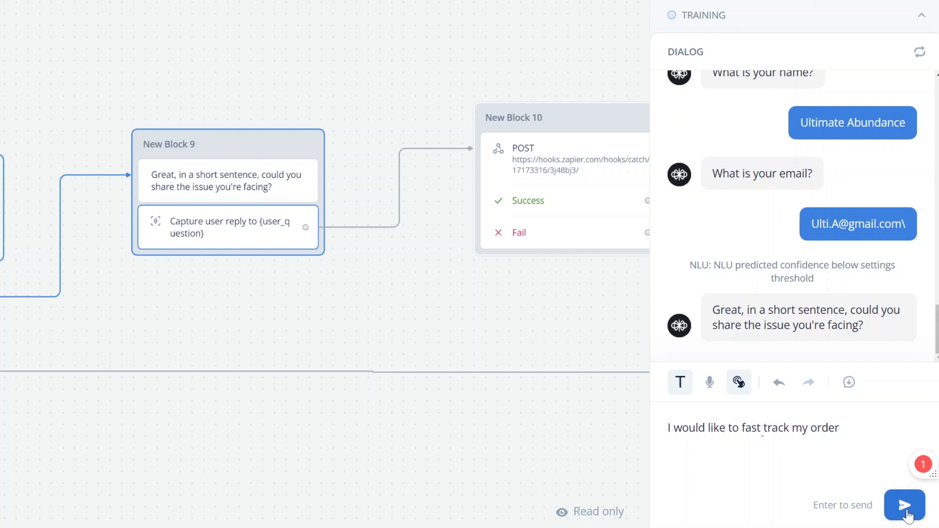
{"action": "type", "text": "for a special occ"}
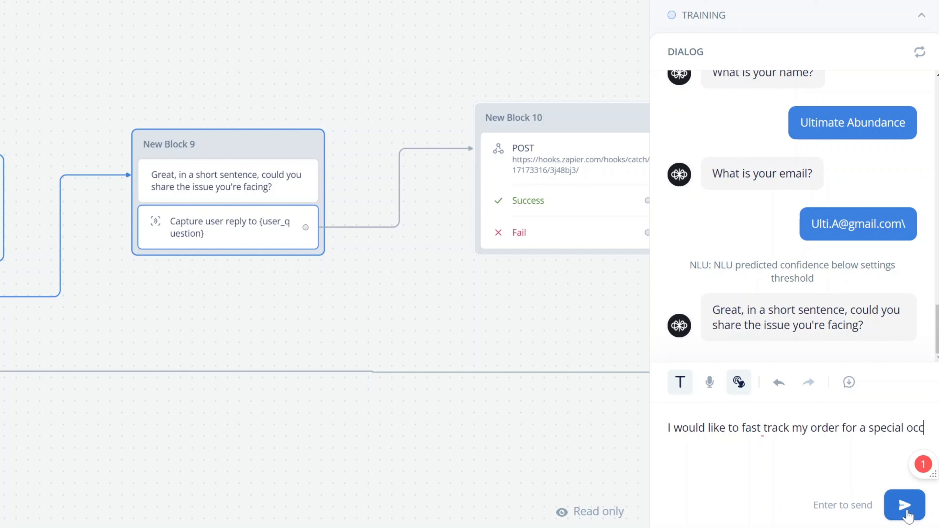
{"action": "type", "text": "assion"}
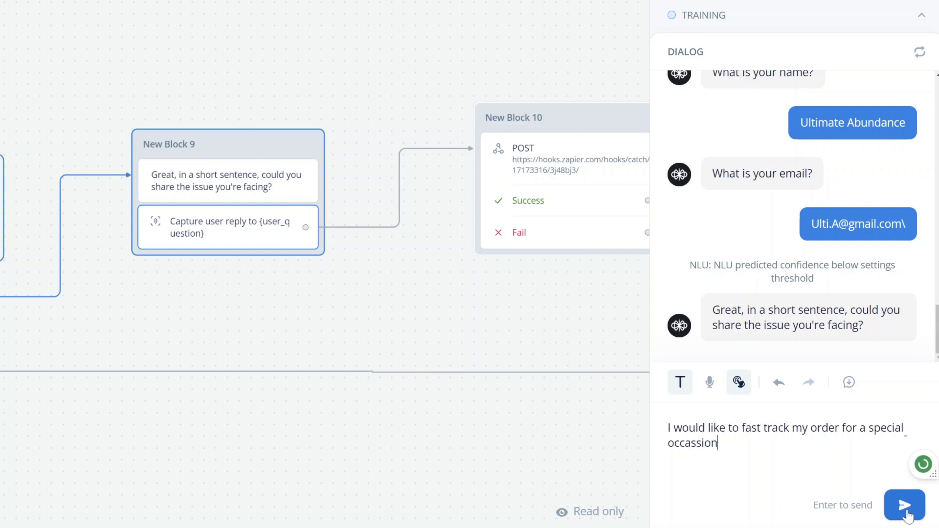
{"action": "type", "text": "."}
{"action": "left_click", "coordinate": [905, 508]}
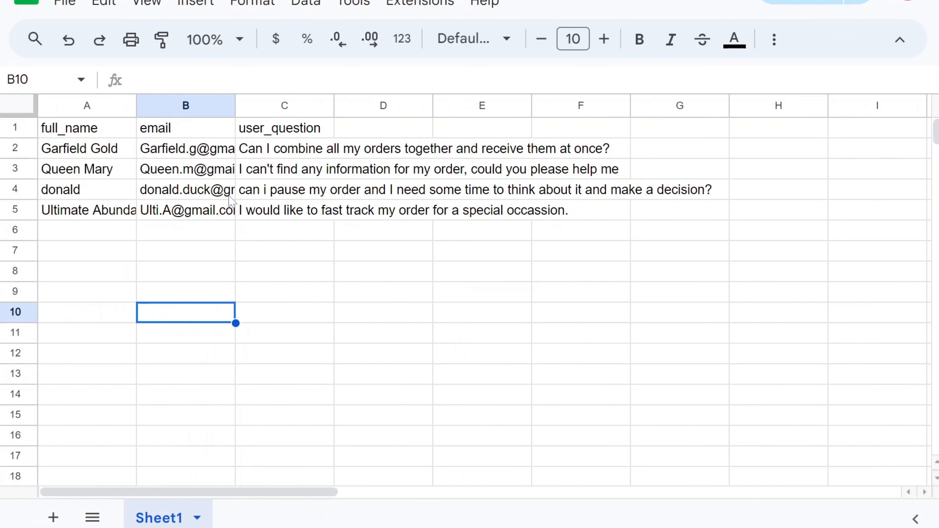
- Inspect cells A5, B5 and C5 for the ticket's name, email and fast-track question
{"action": "left_click", "coordinate": [125, 214]}
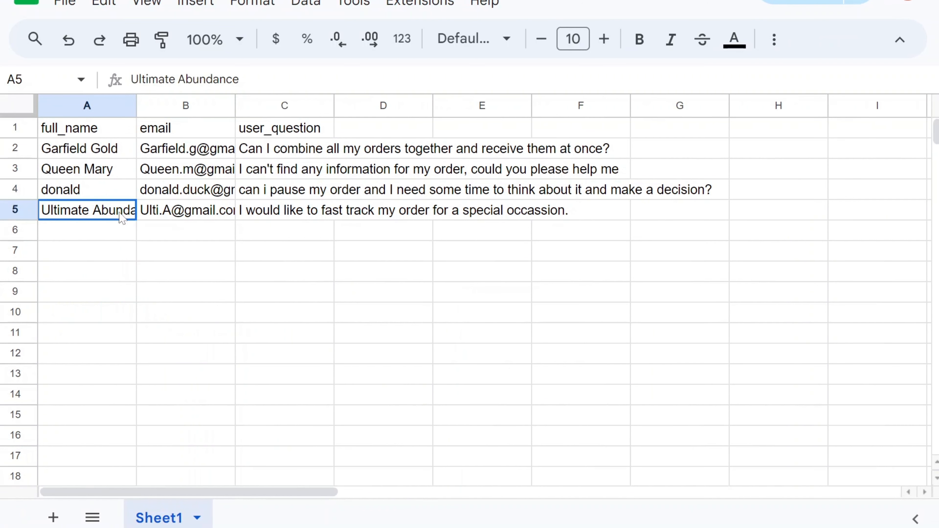
{"action": "left_click", "coordinate": [196, 217]}
{"action": "left_click", "coordinate": [306, 216]}
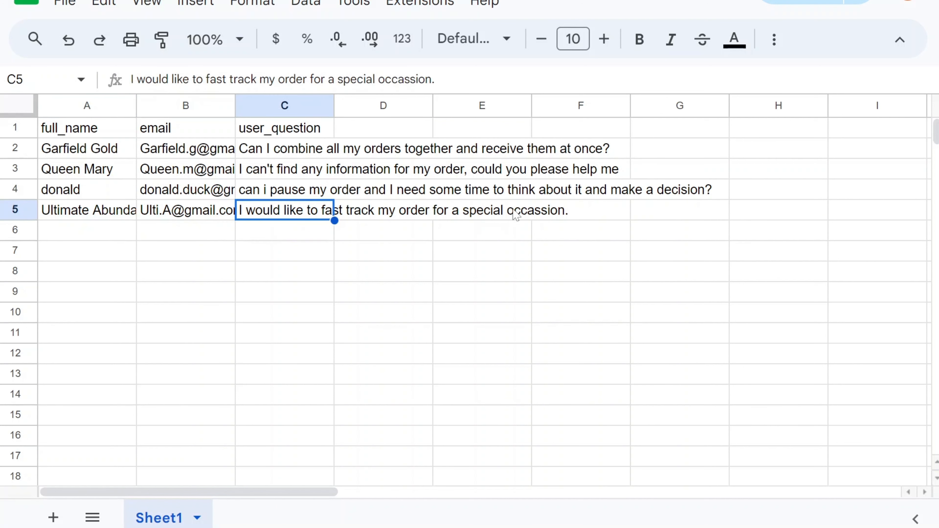